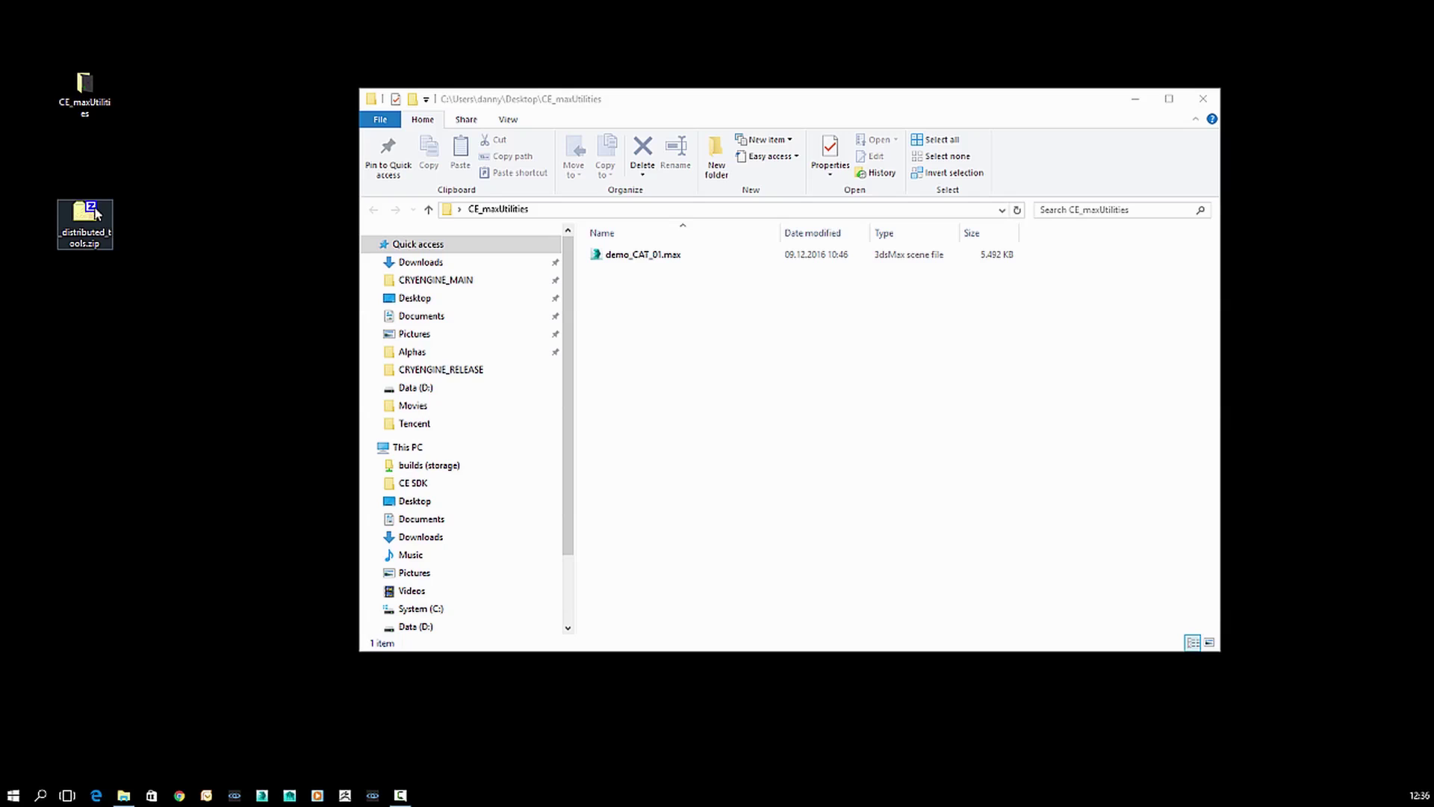
click(84, 85)
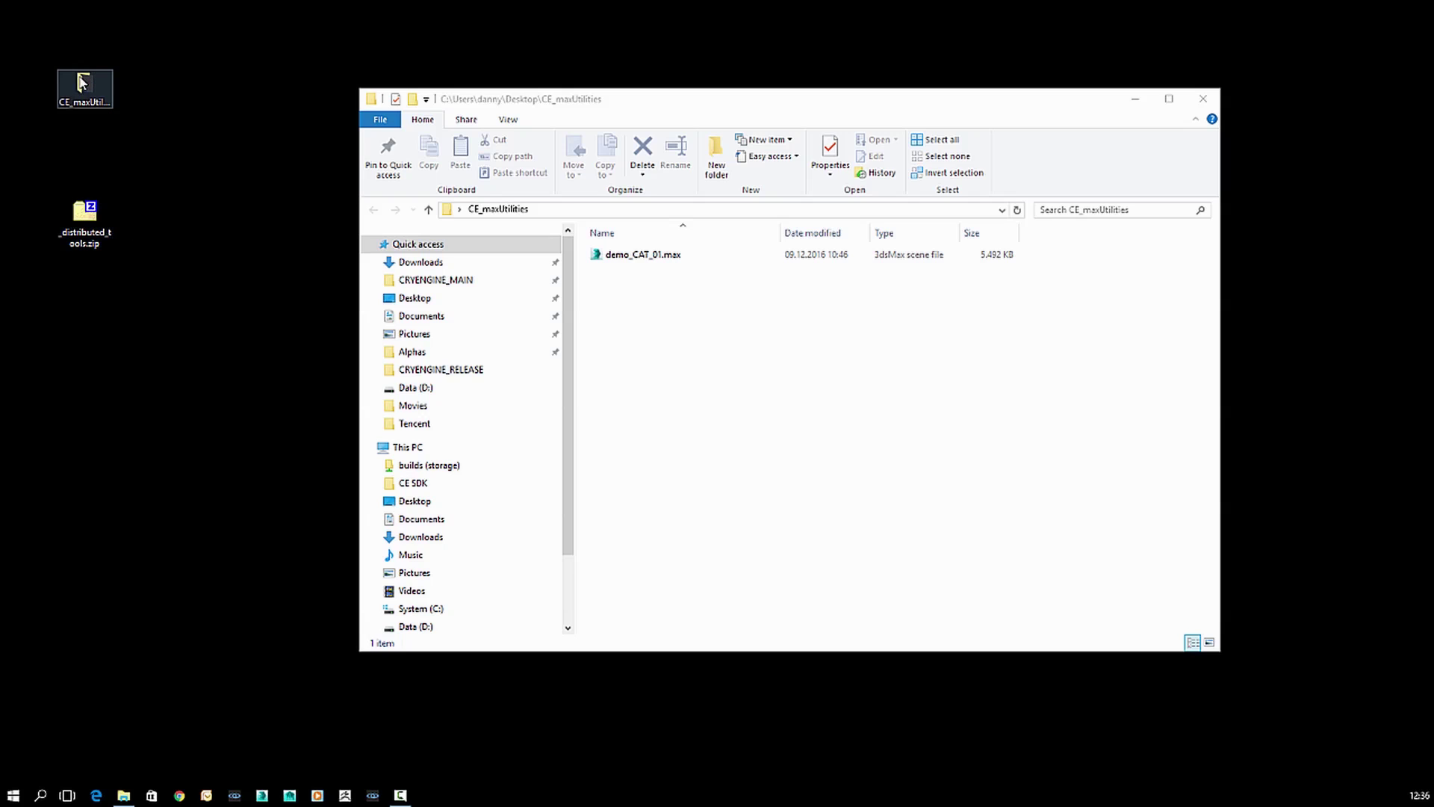
click(665, 374)
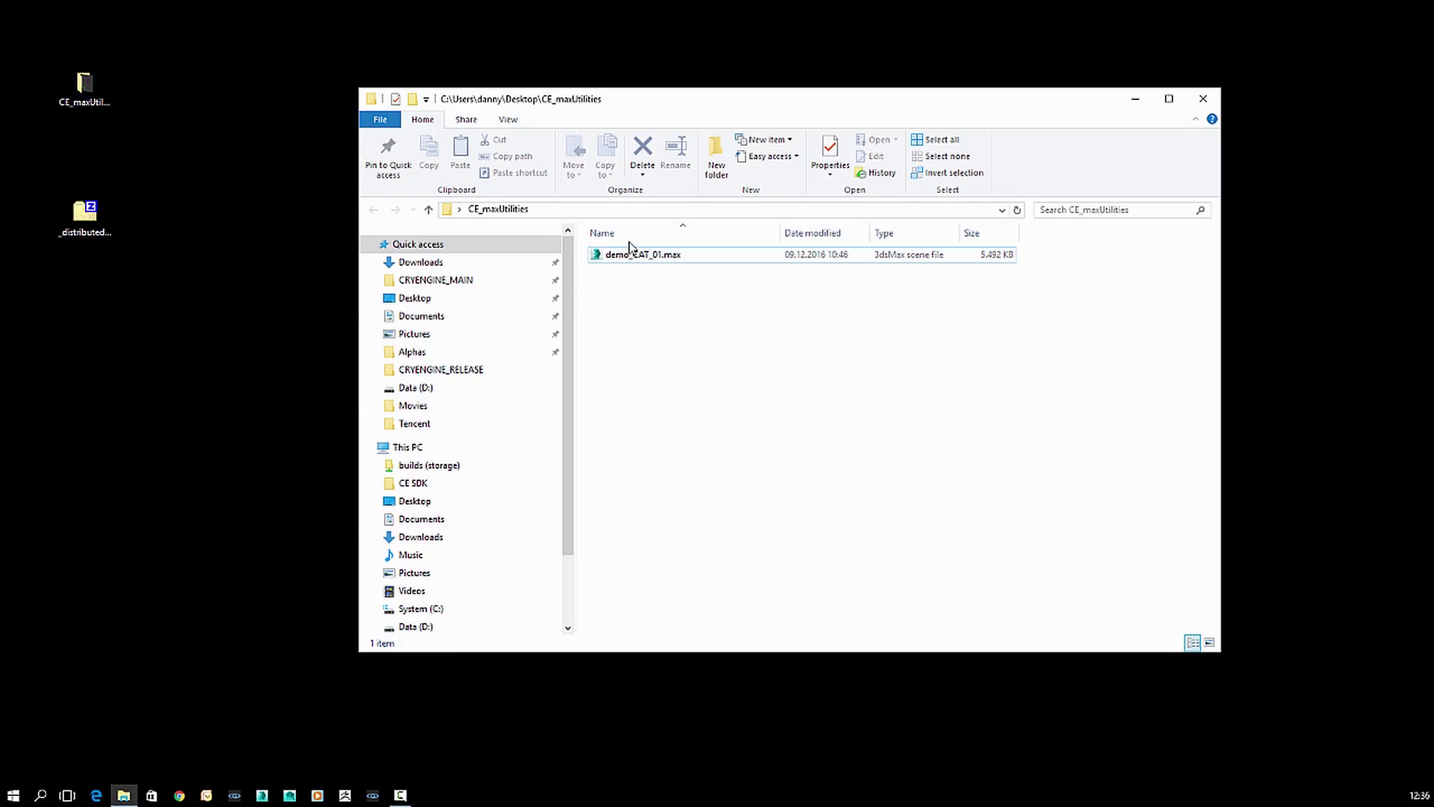
click(269, 350)
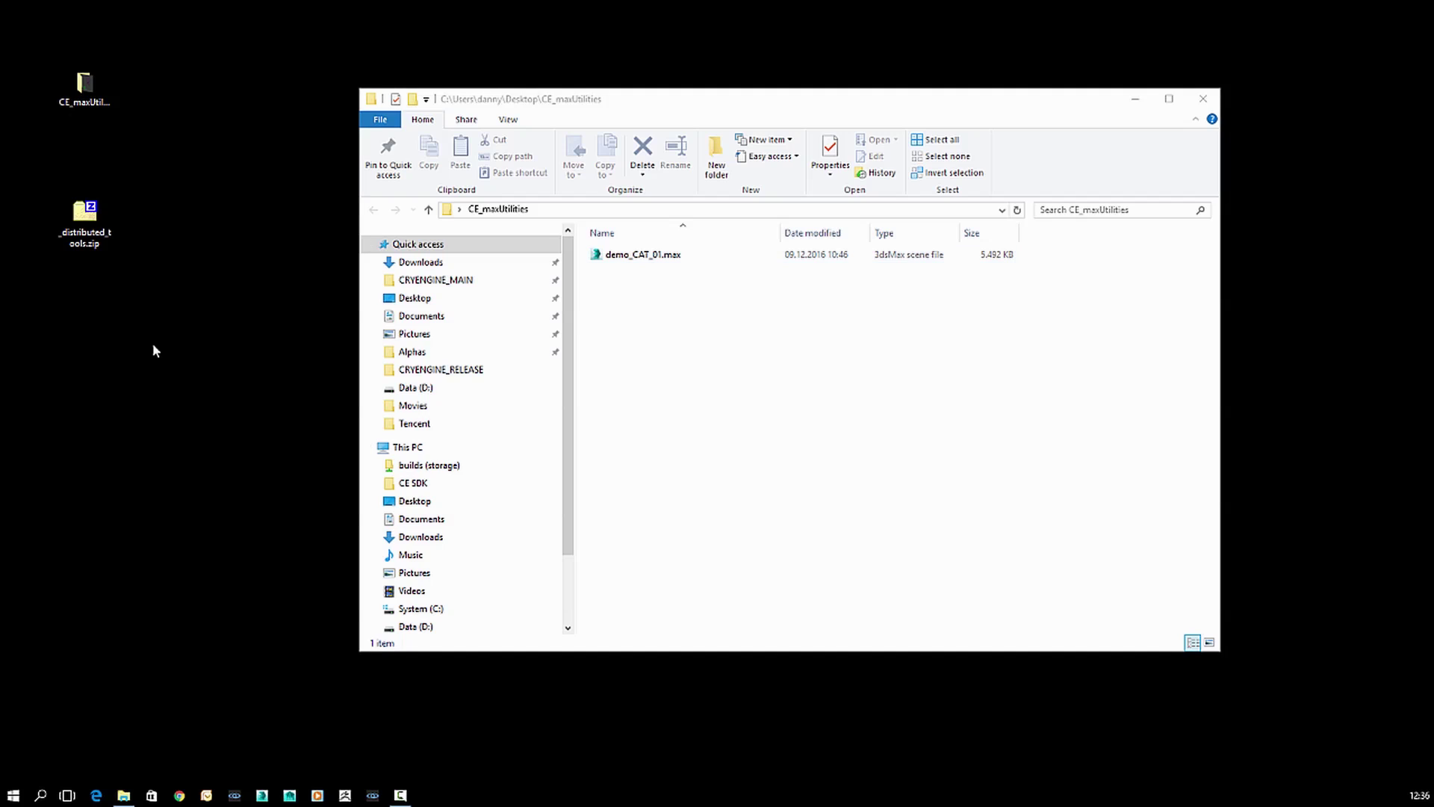
- Extract the _distributed_tools.zip archive onto the desktop with 7-Zip and place the extracted folder below the archive
click(100, 245)
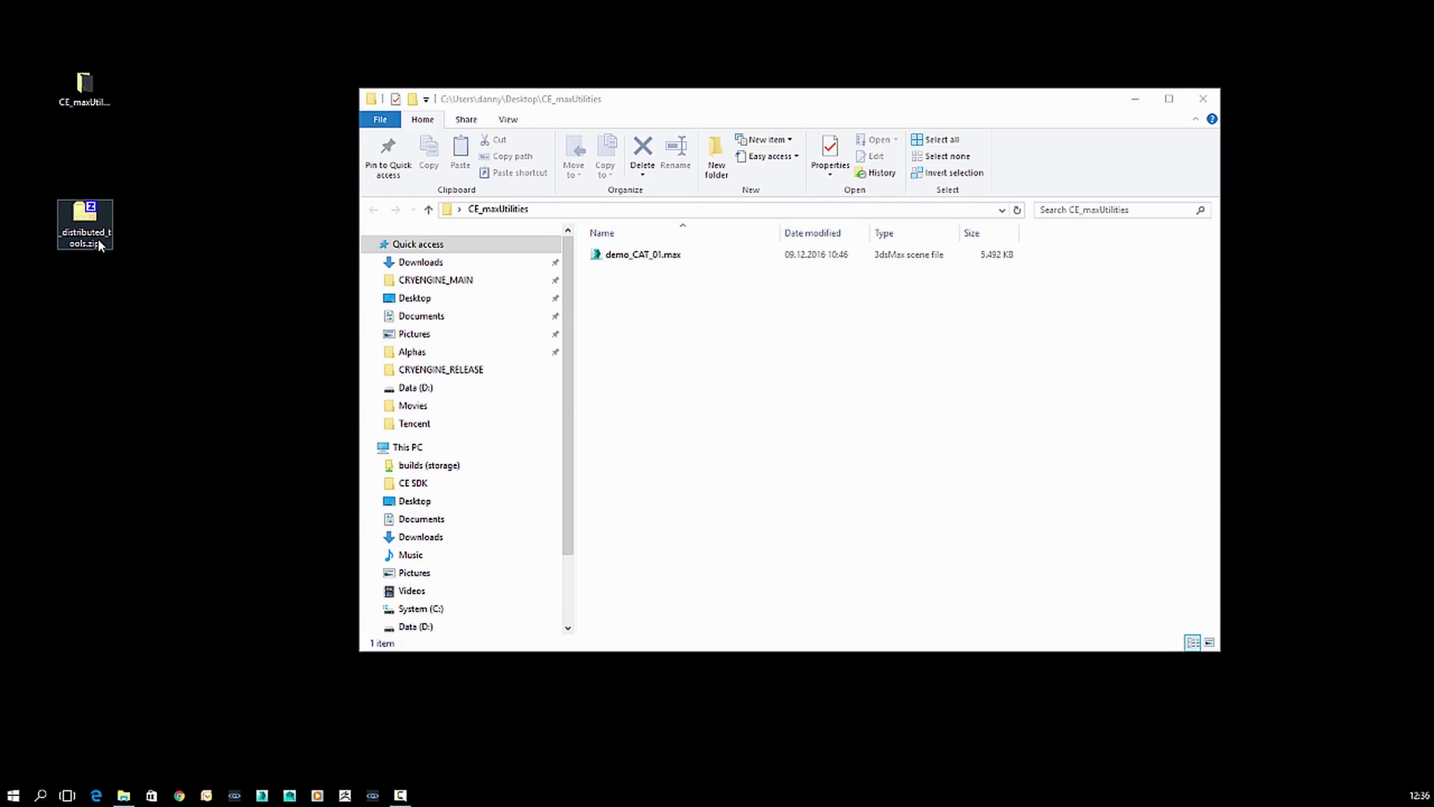
right_click(67, 221)
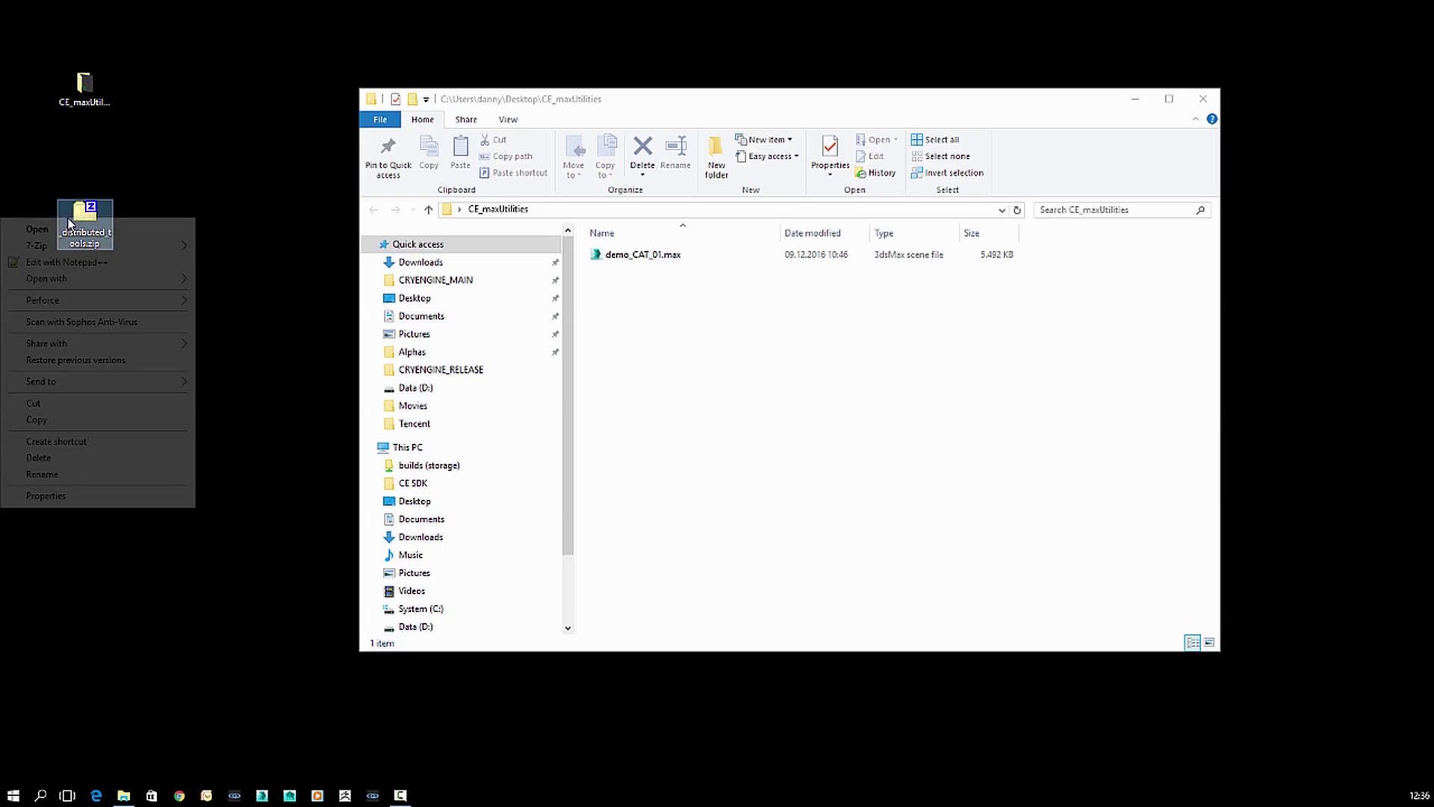
mouse_move(162, 250)
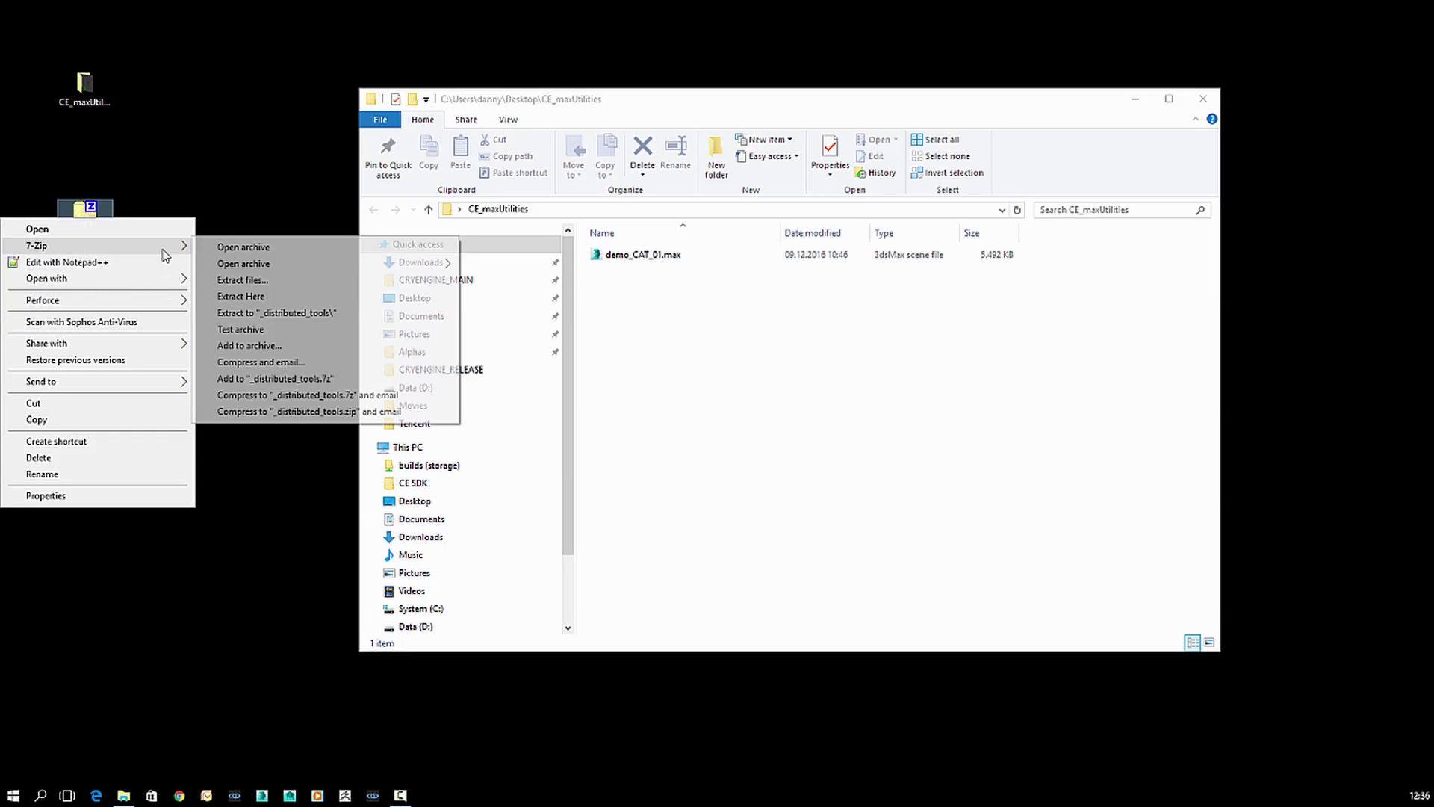
click(338, 297)
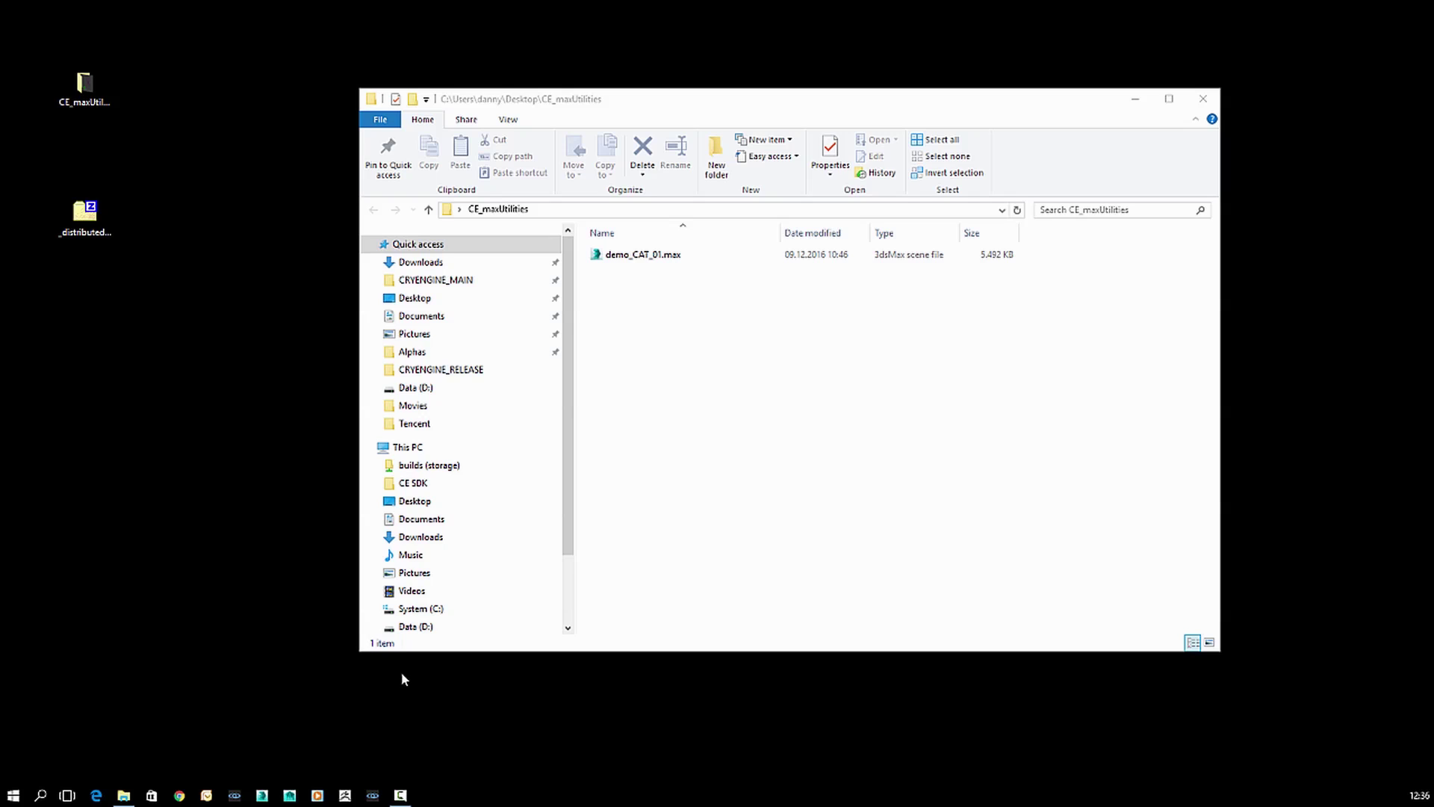
drag(401, 673, 142, 335)
click(182, 395)
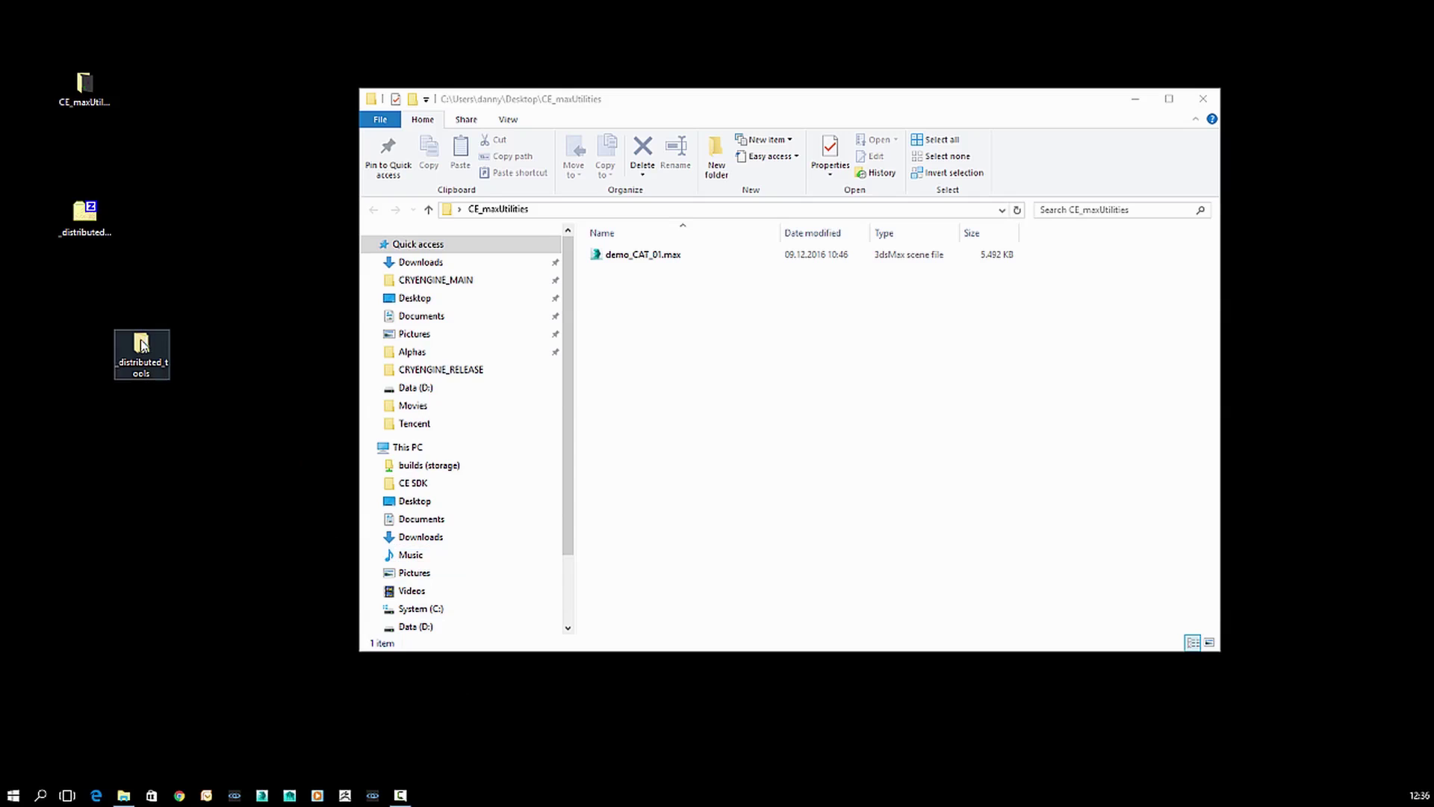
- Open the max folder inside the extracted _distributed_tools folder and look over the install batch files for the 2014 to 2017 versions
double_click(142, 343)
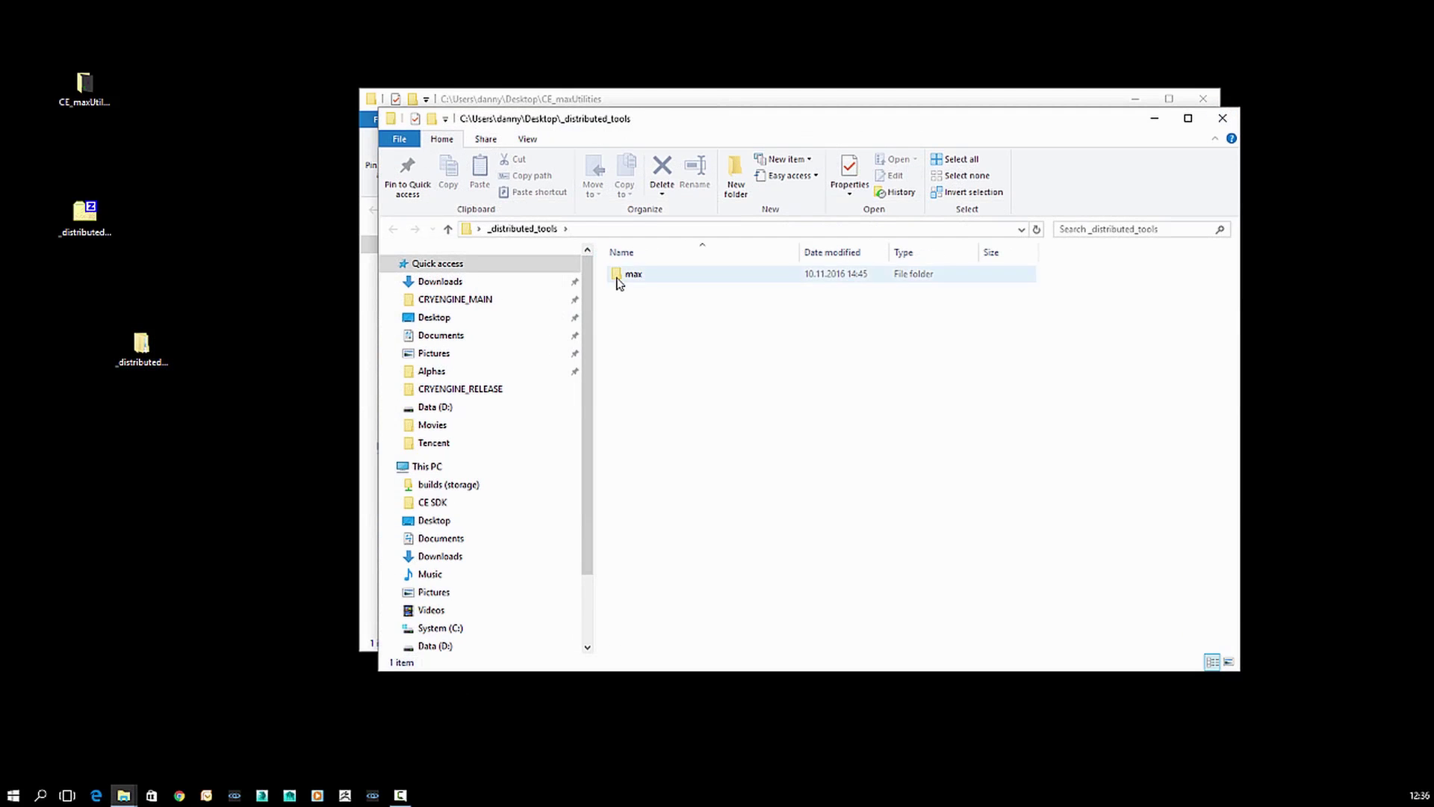
double_click(618, 281)
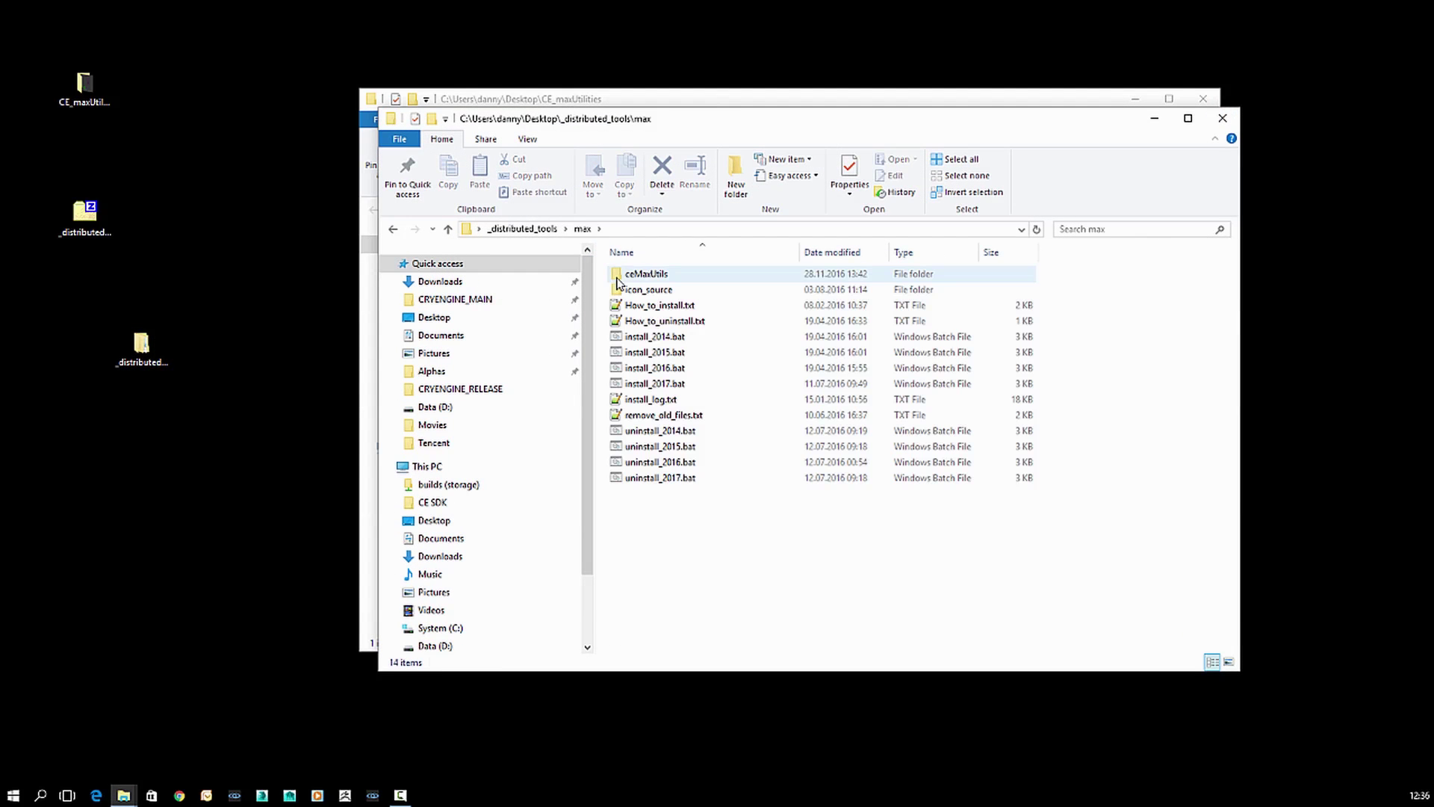
click(670, 383)
click(676, 341)
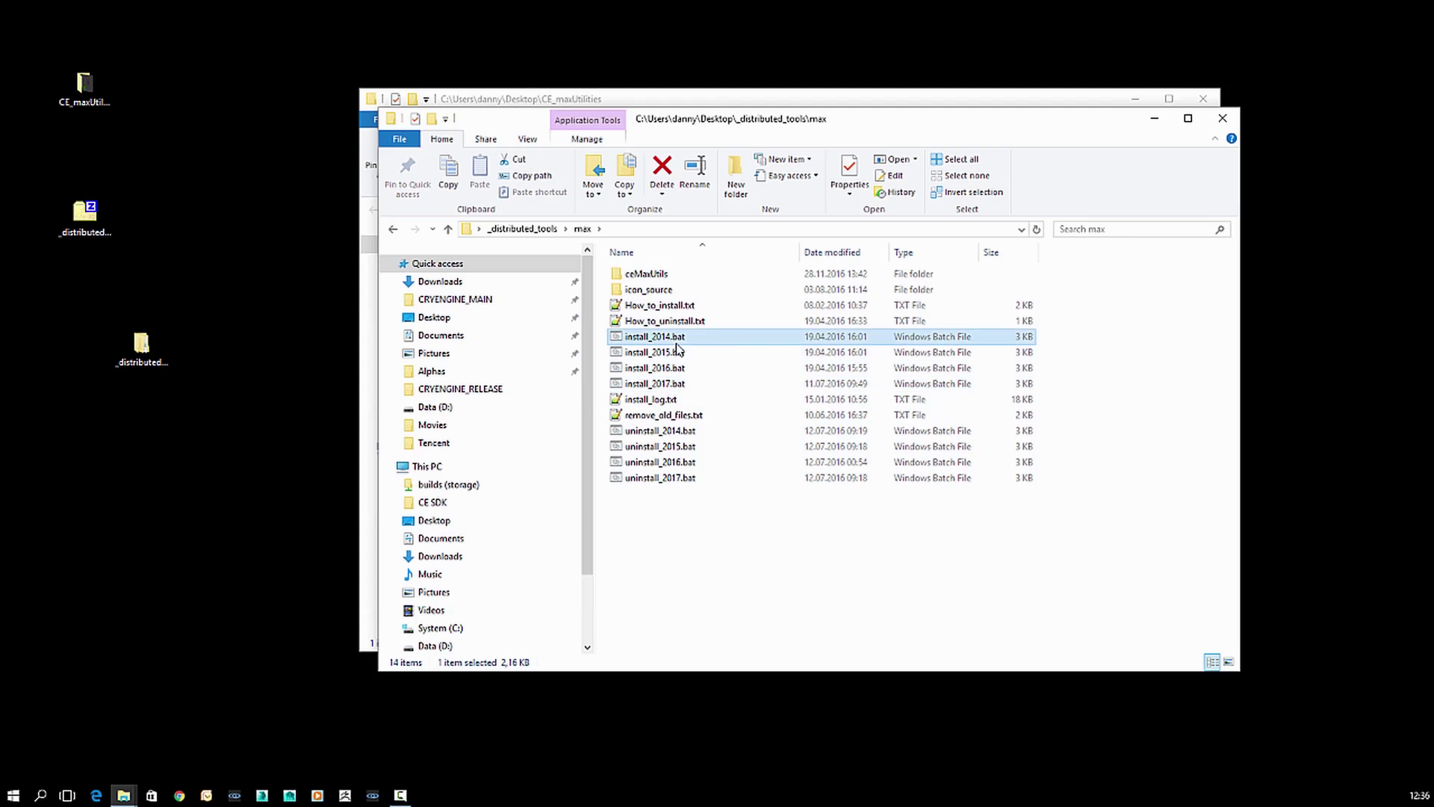
click(671, 384)
click(670, 373)
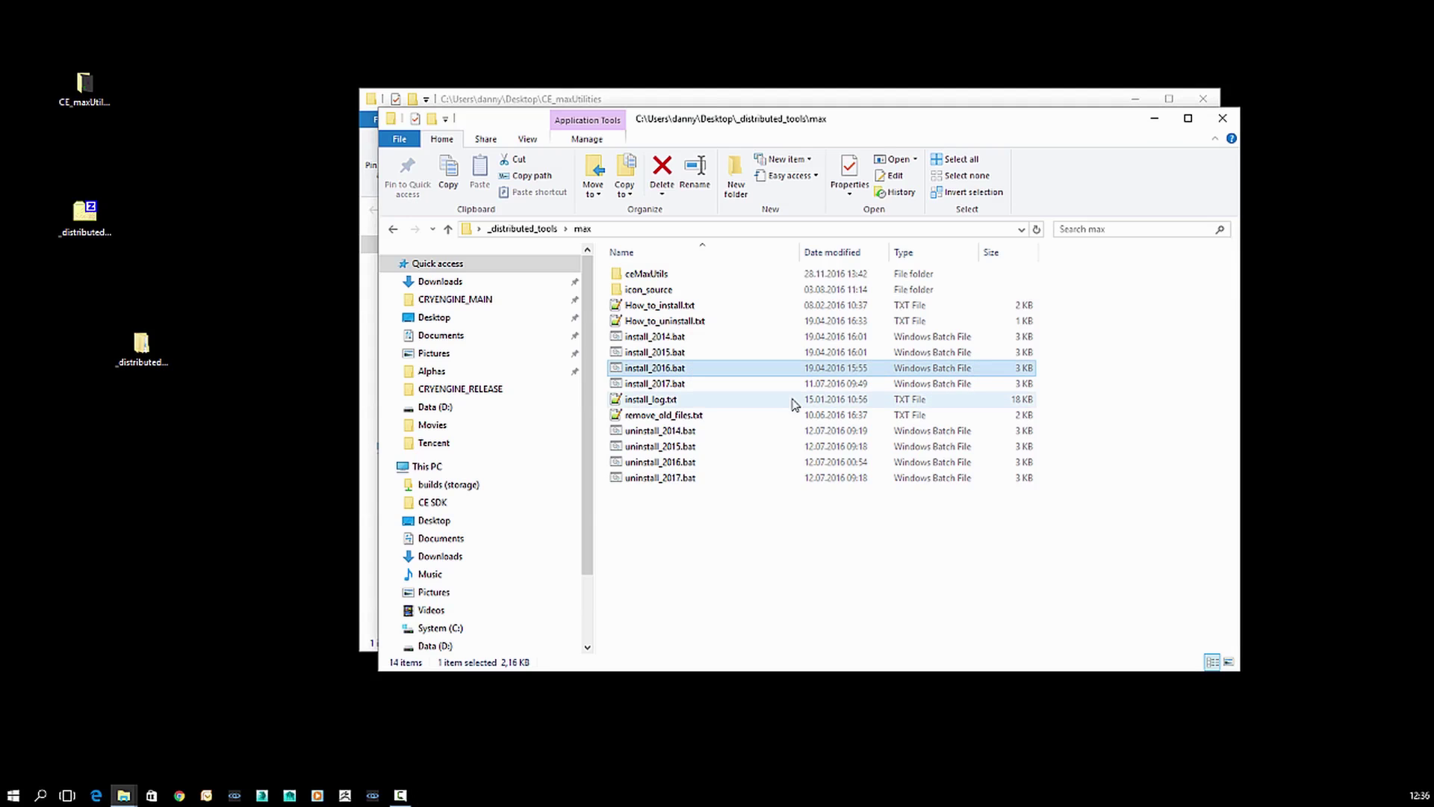
click(744, 567)
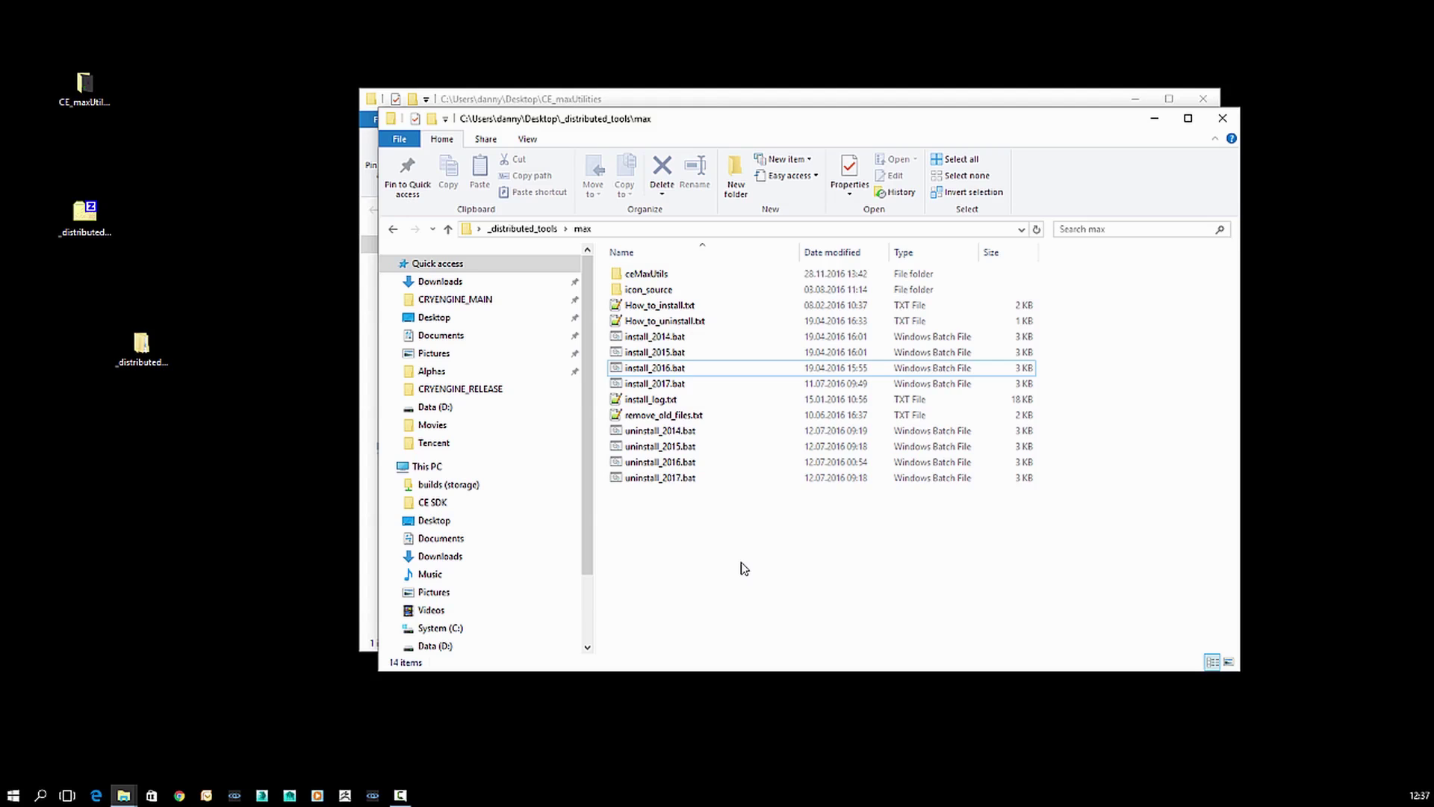
click(667, 371)
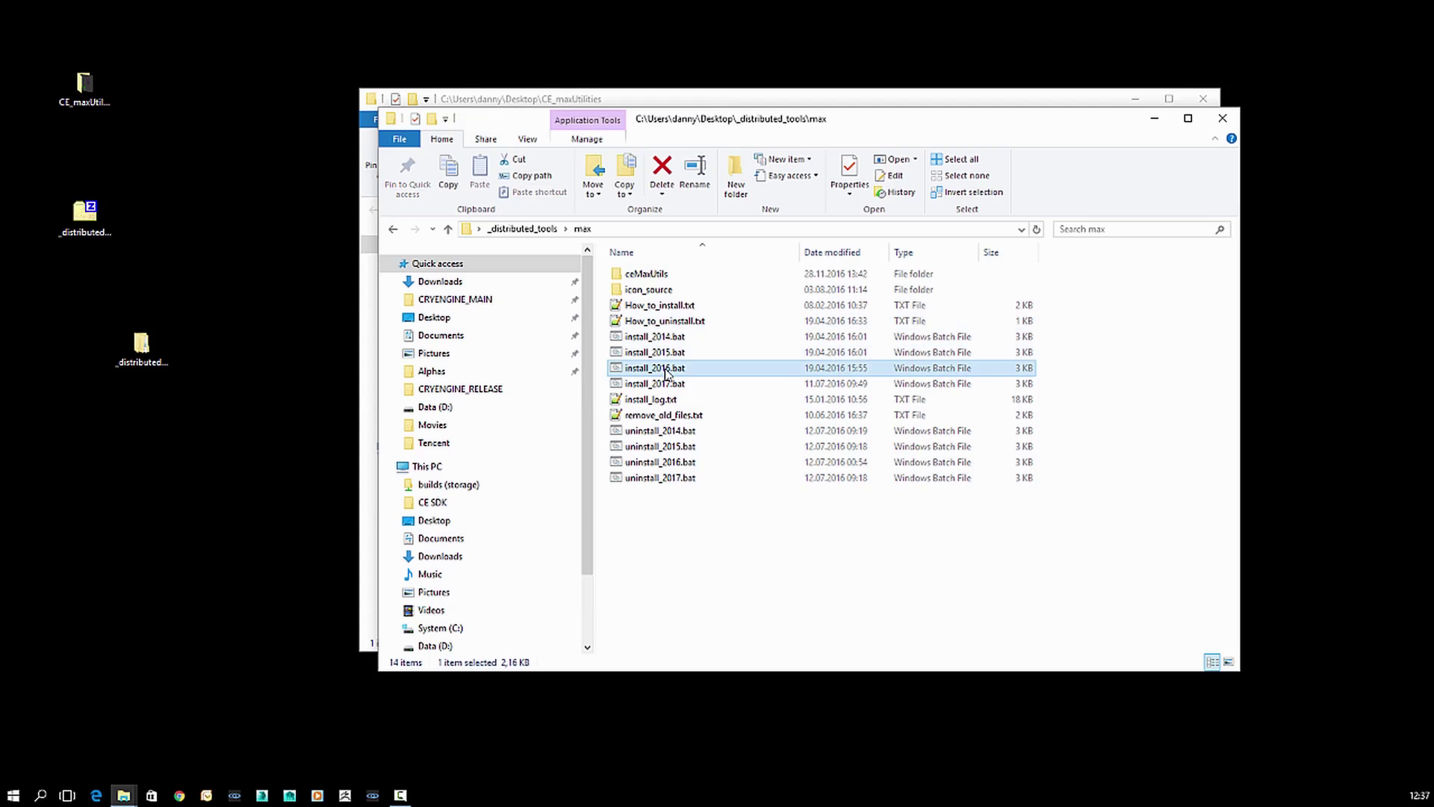
click(676, 385)
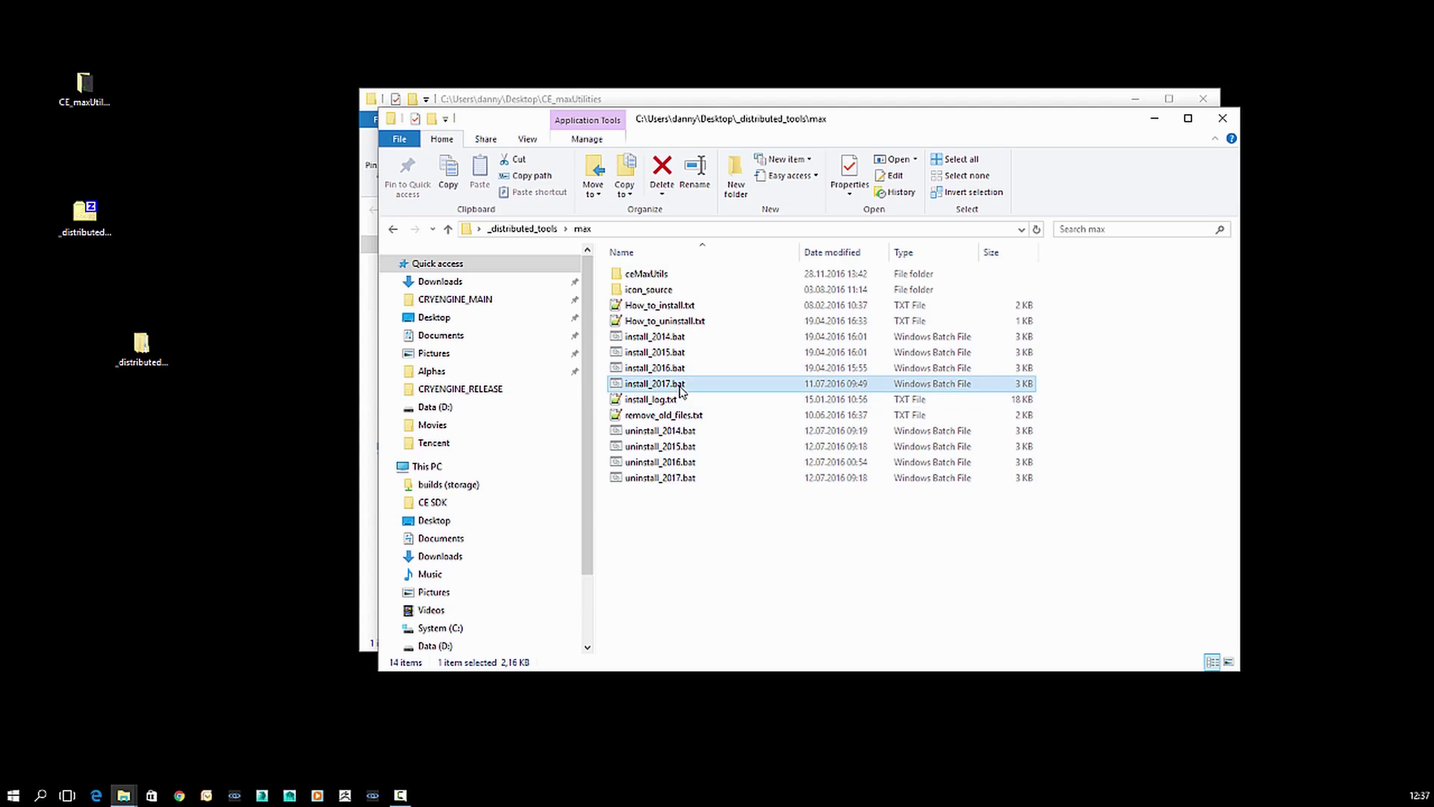
click(705, 572)
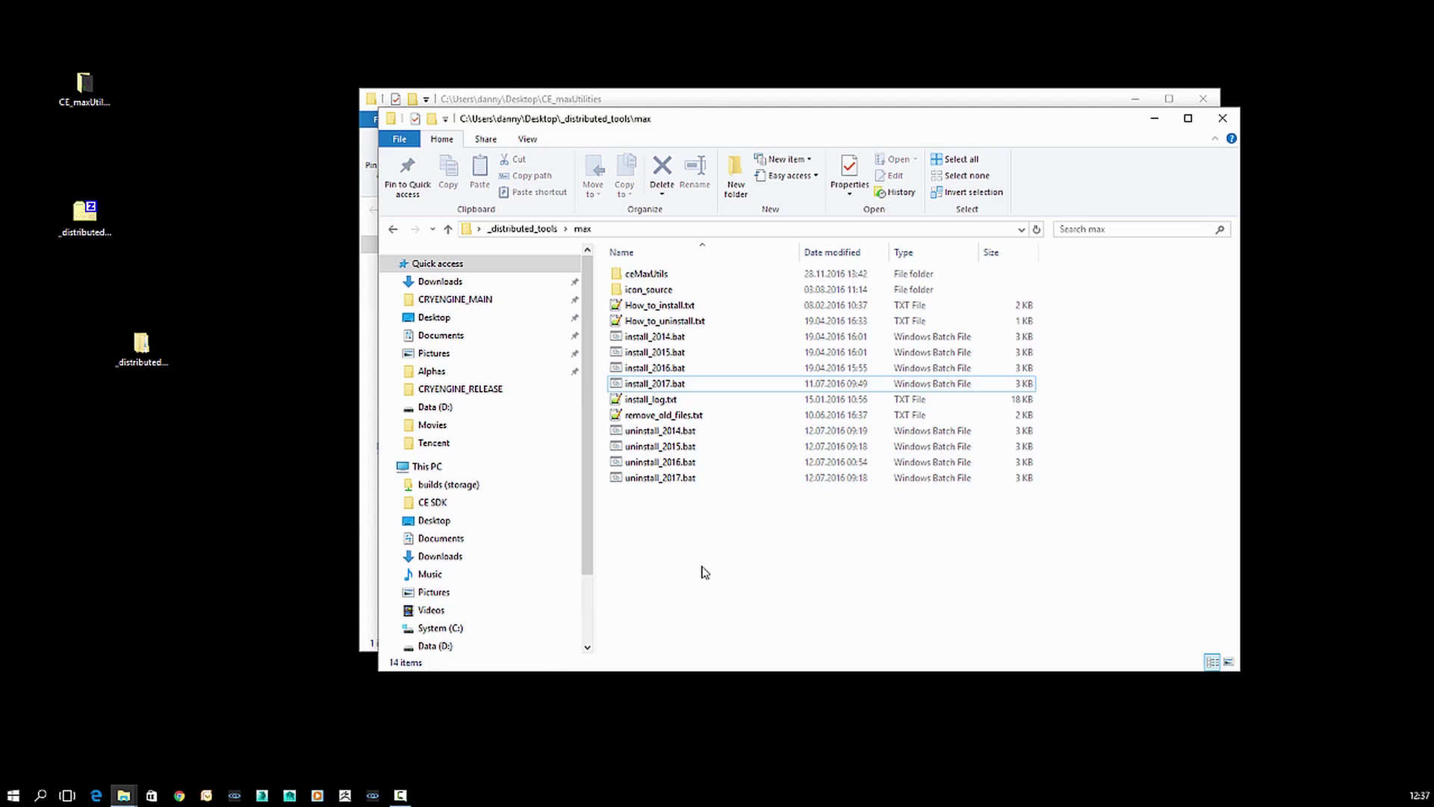
click(128, 614)
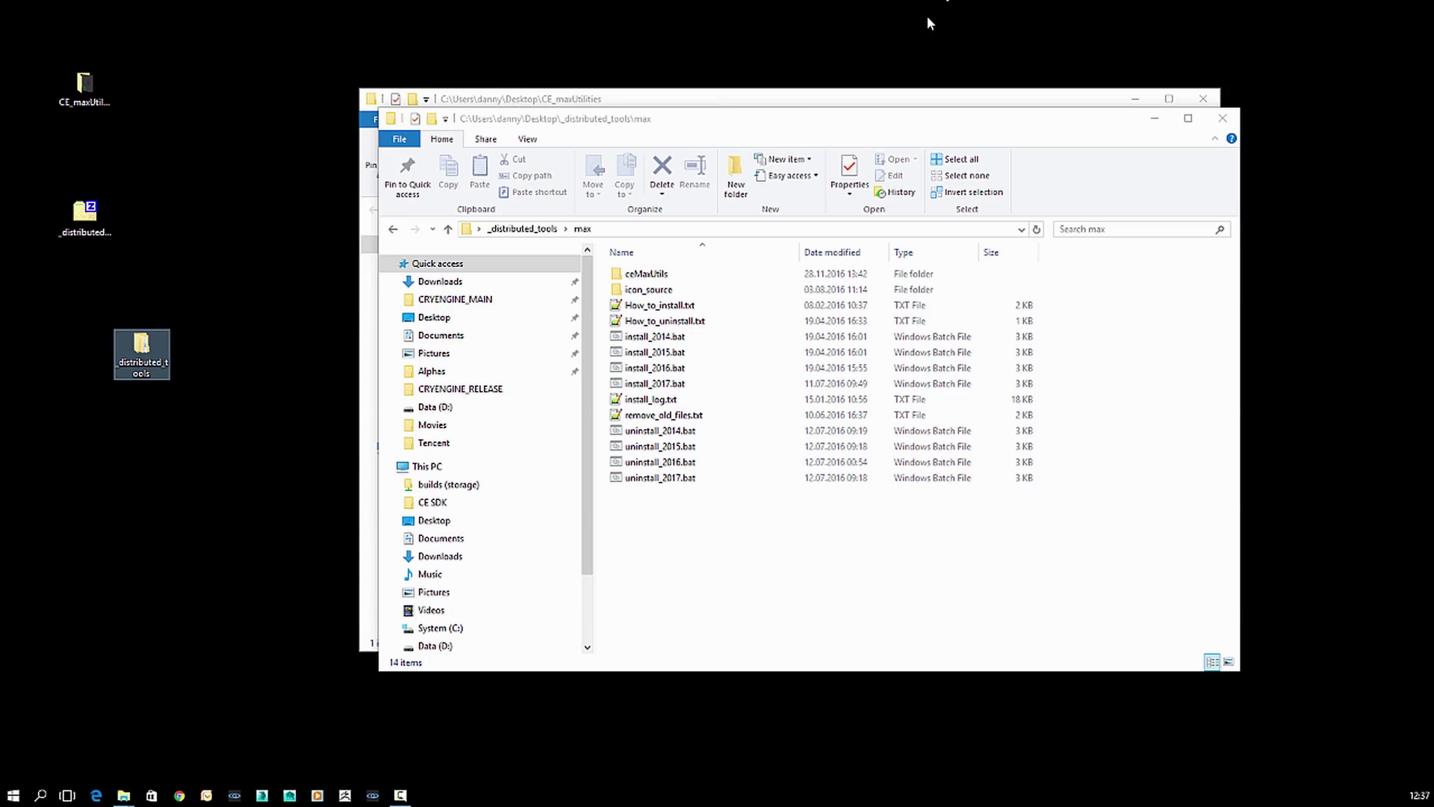
- Browse on the C: drive to the user profile's AppData\Local\Autodesk\3dsMax\2016 - 64bit\ENU folder
drag(798, 125, 818, 139)
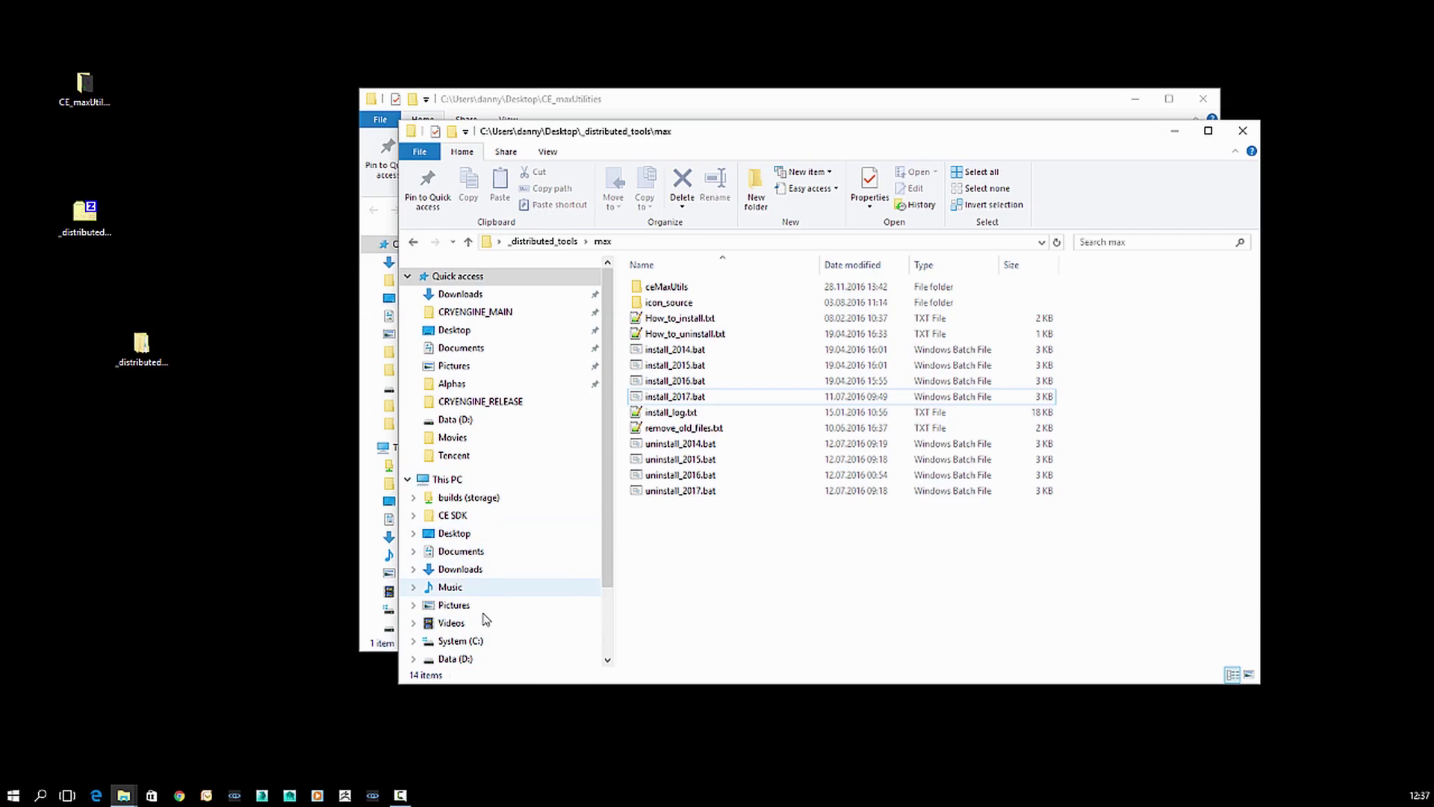
click(461, 640)
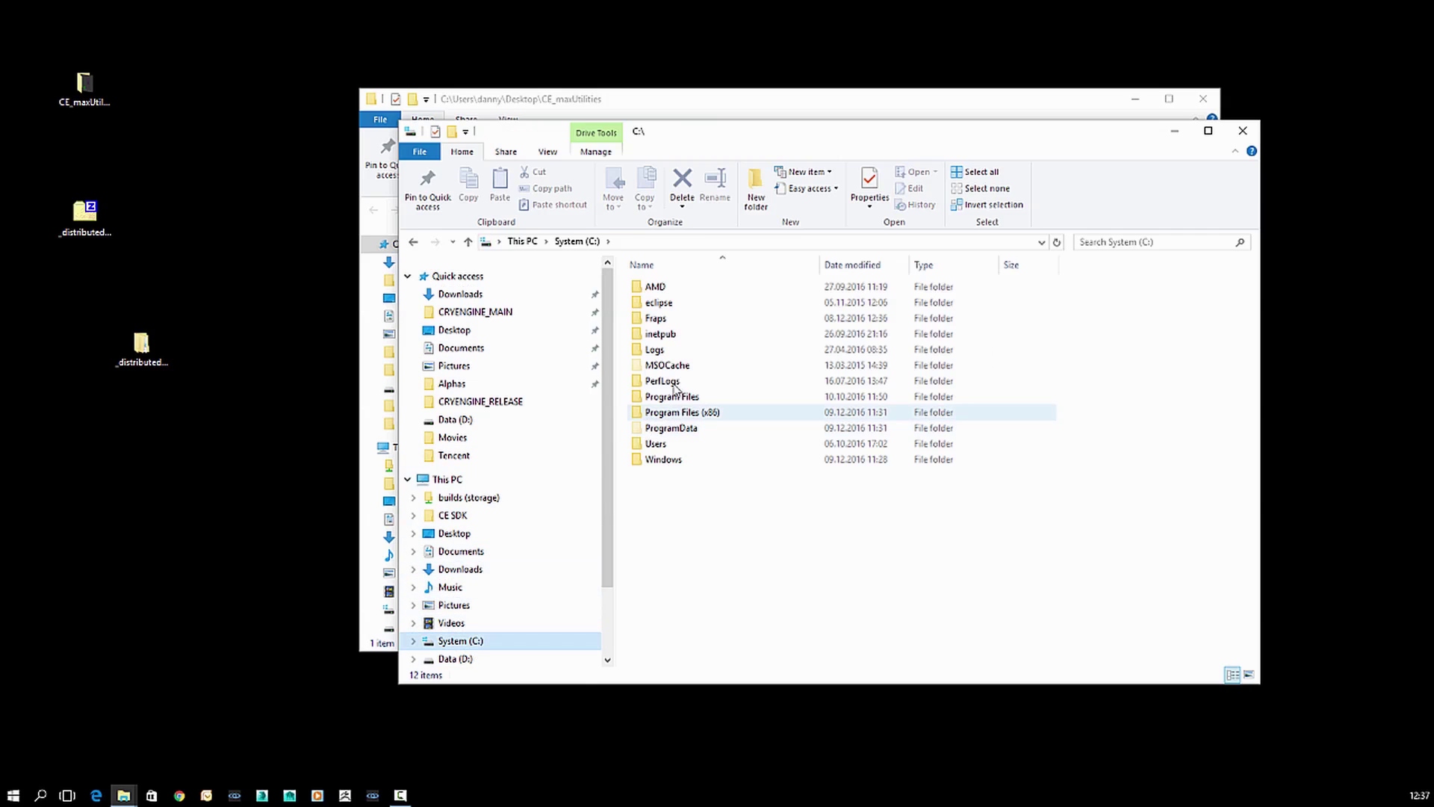
double_click(673, 447)
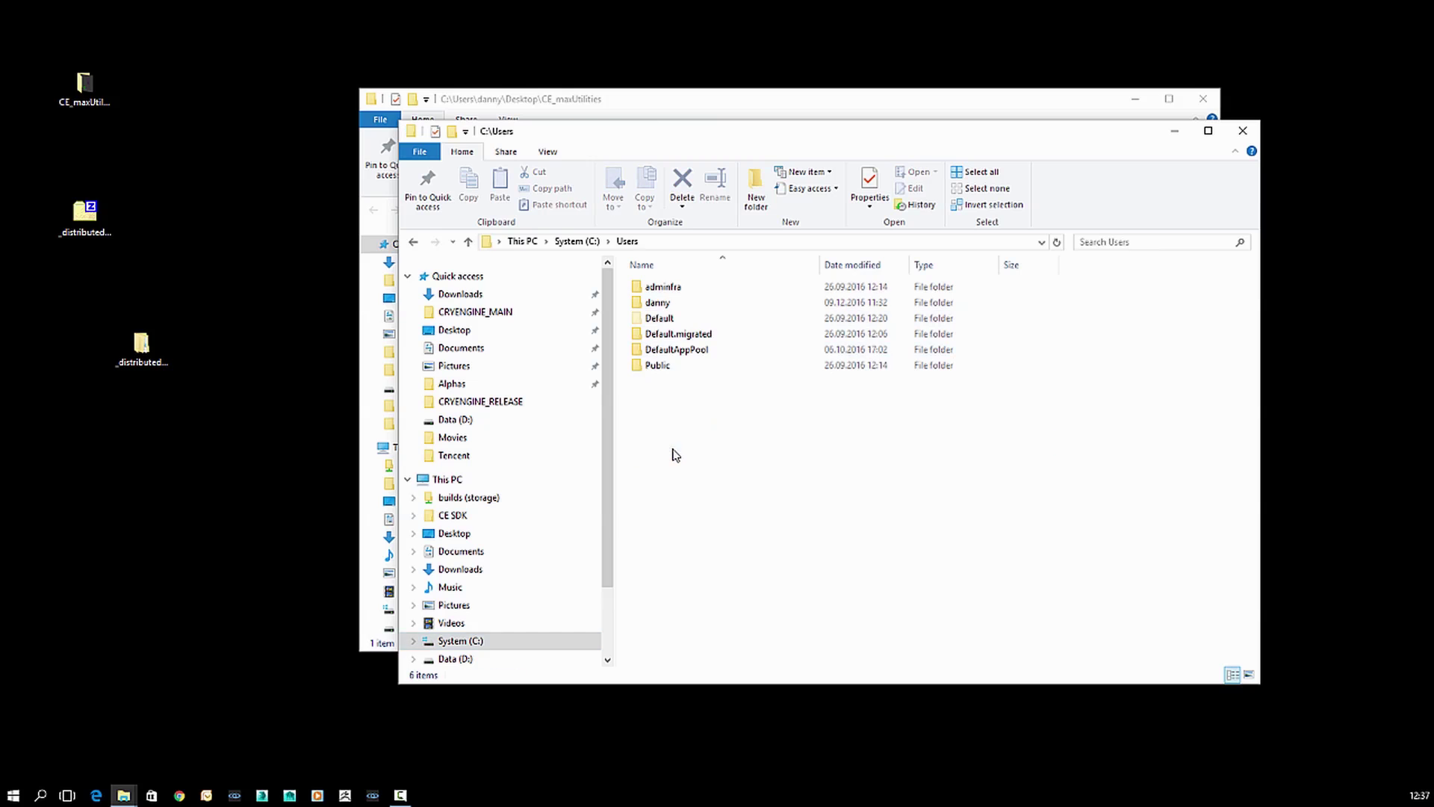
double_click(684, 303)
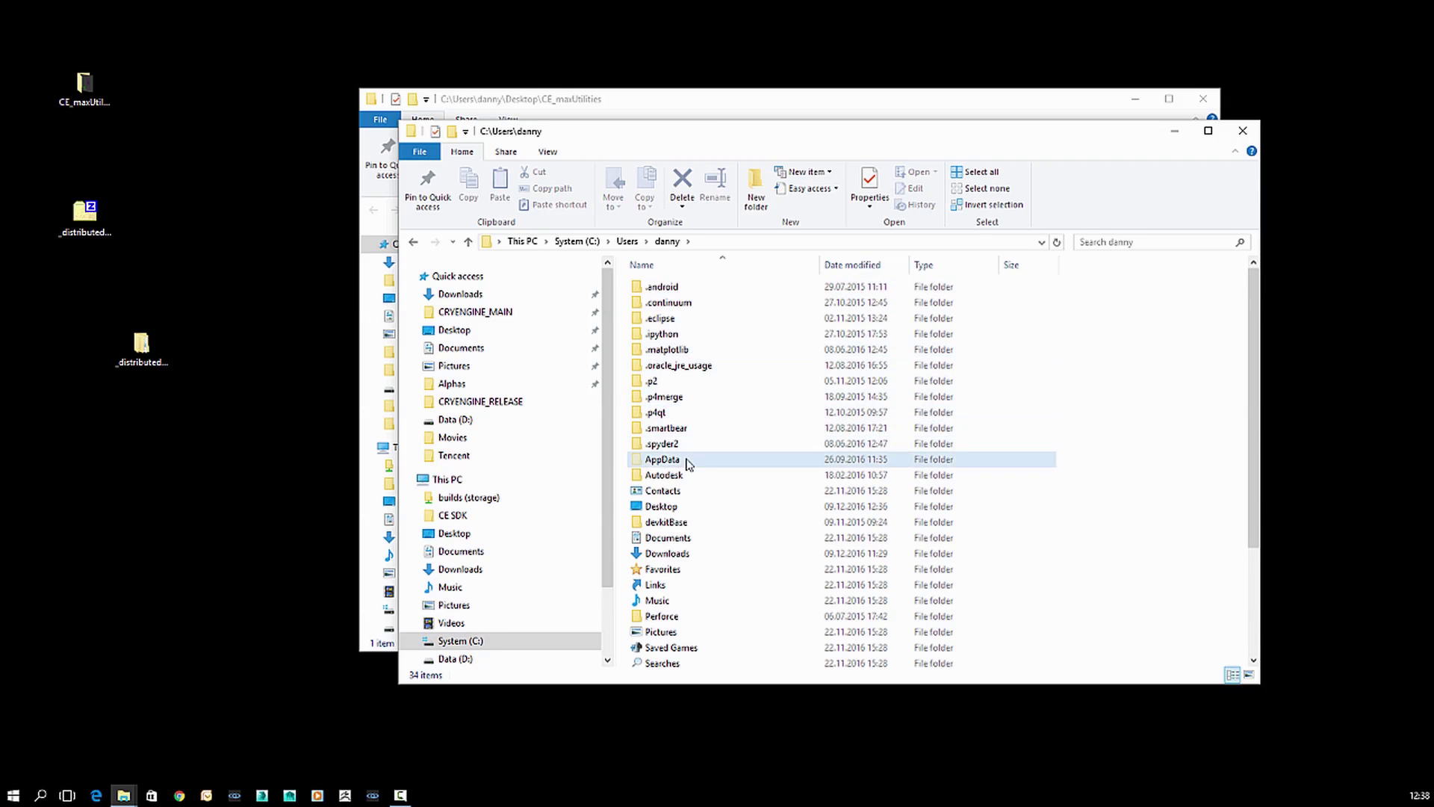
double_click(681, 461)
double_click(683, 289)
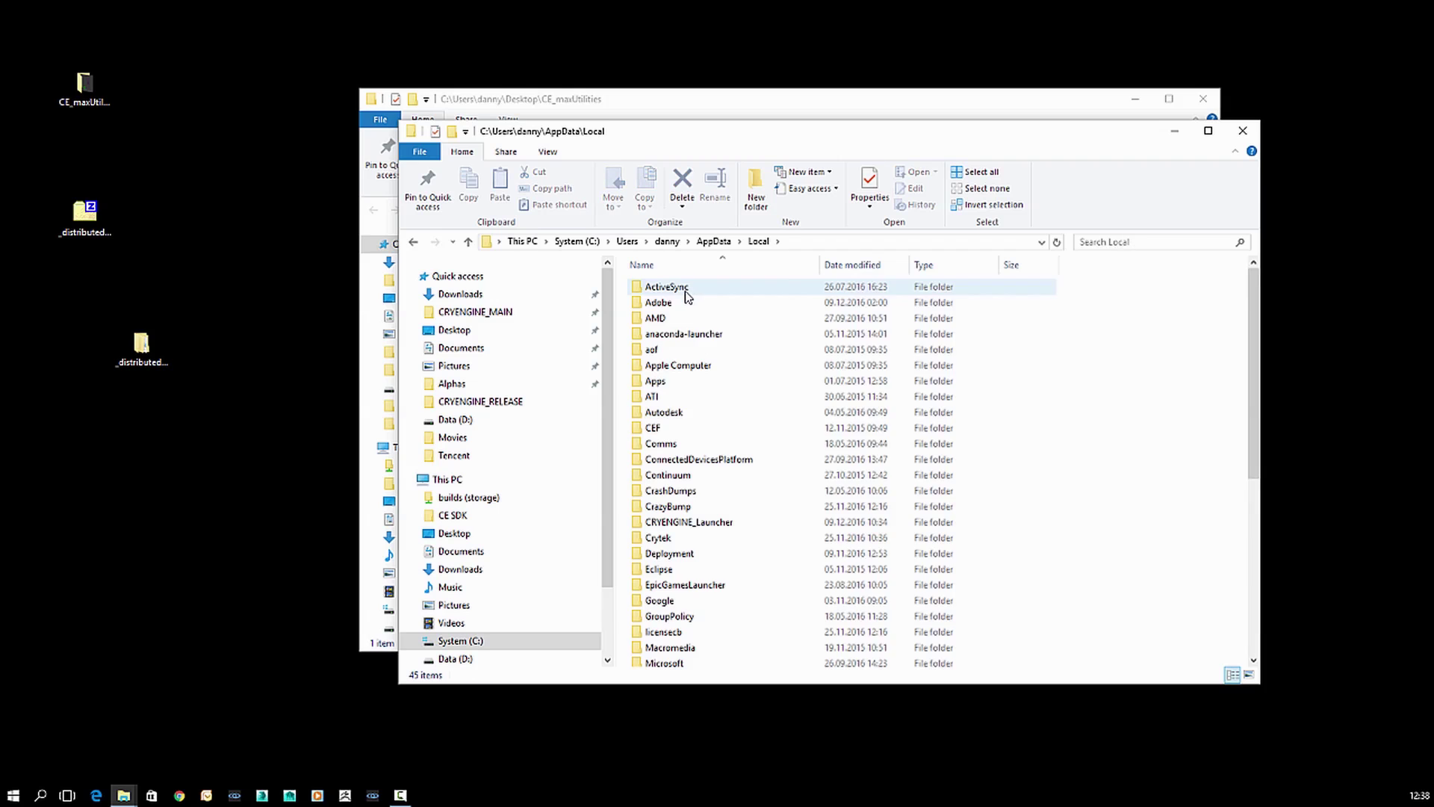
double_click(669, 413)
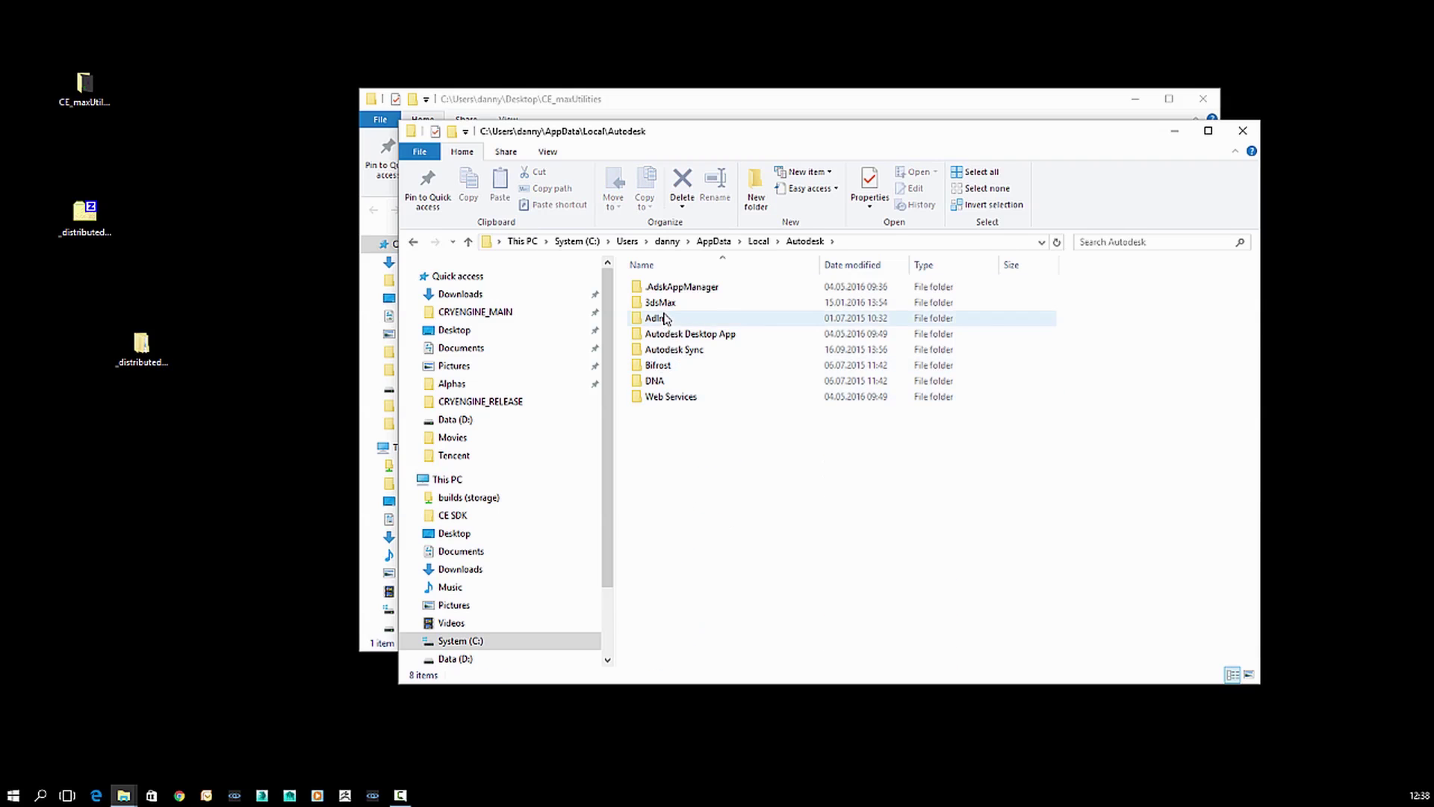
double_click(665, 313)
double_click(717, 305)
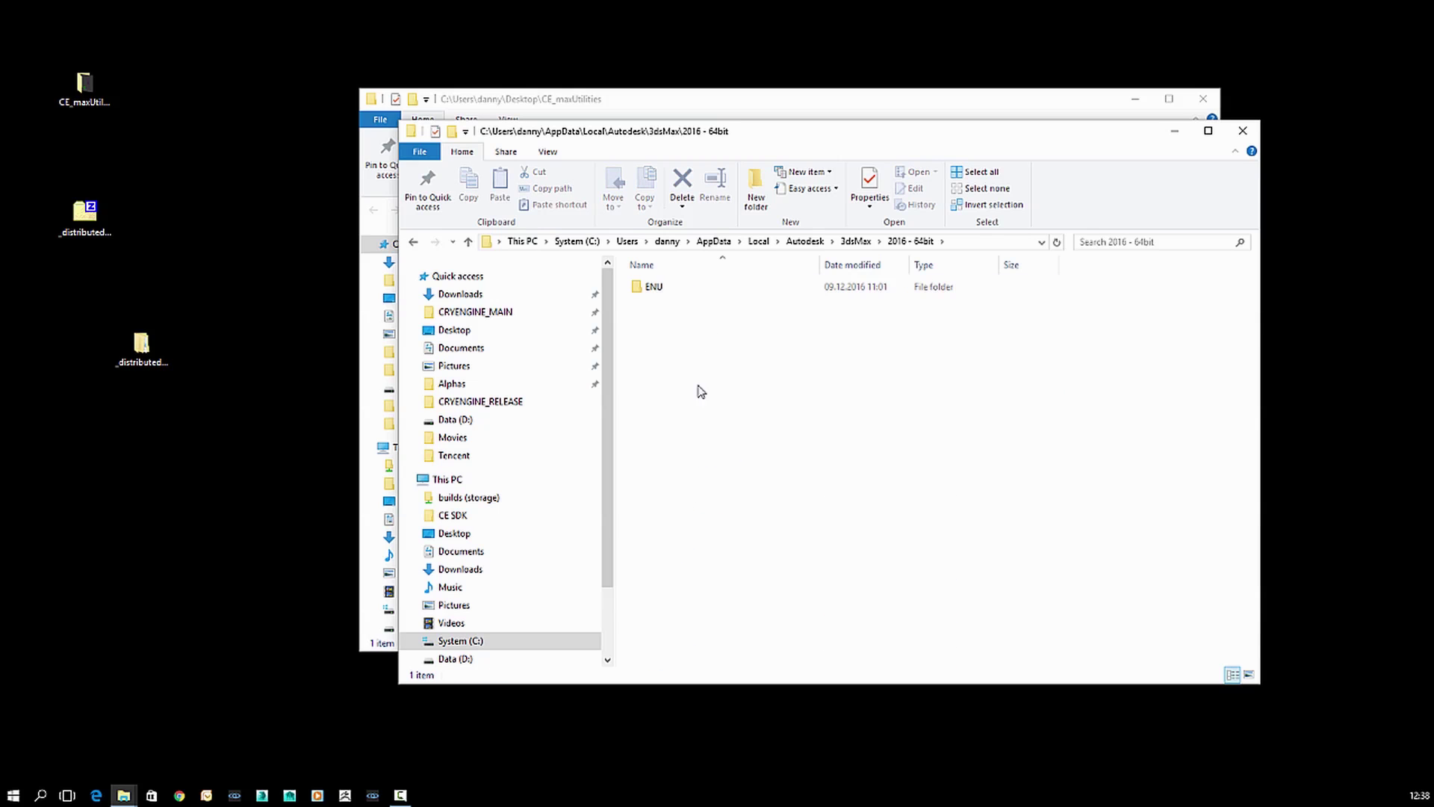
double_click(676, 289)
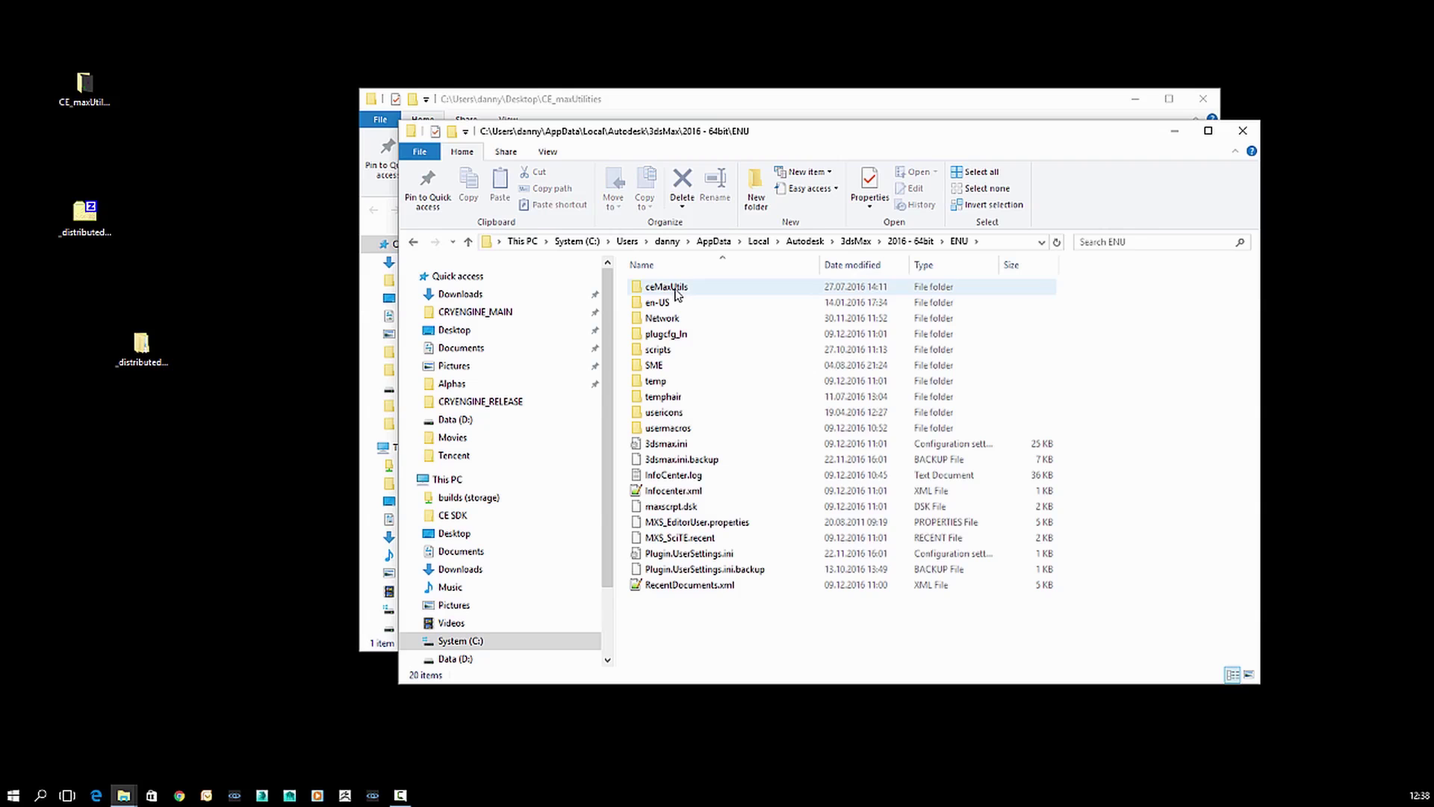
- Examine the contents of the ceMaxUtils folder and return to the ENU folder
click(676, 292)
right_click(677, 291)
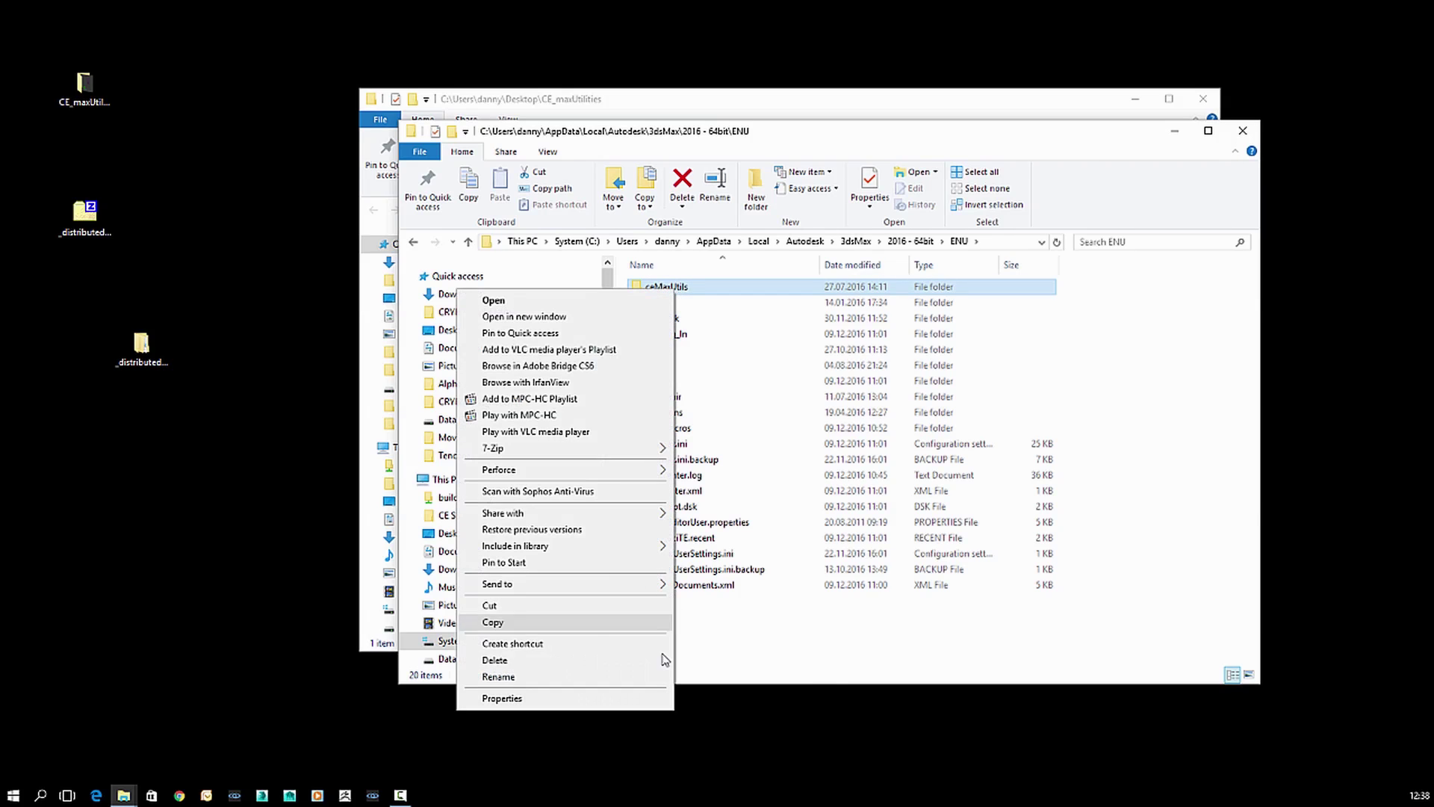
click(806, 637)
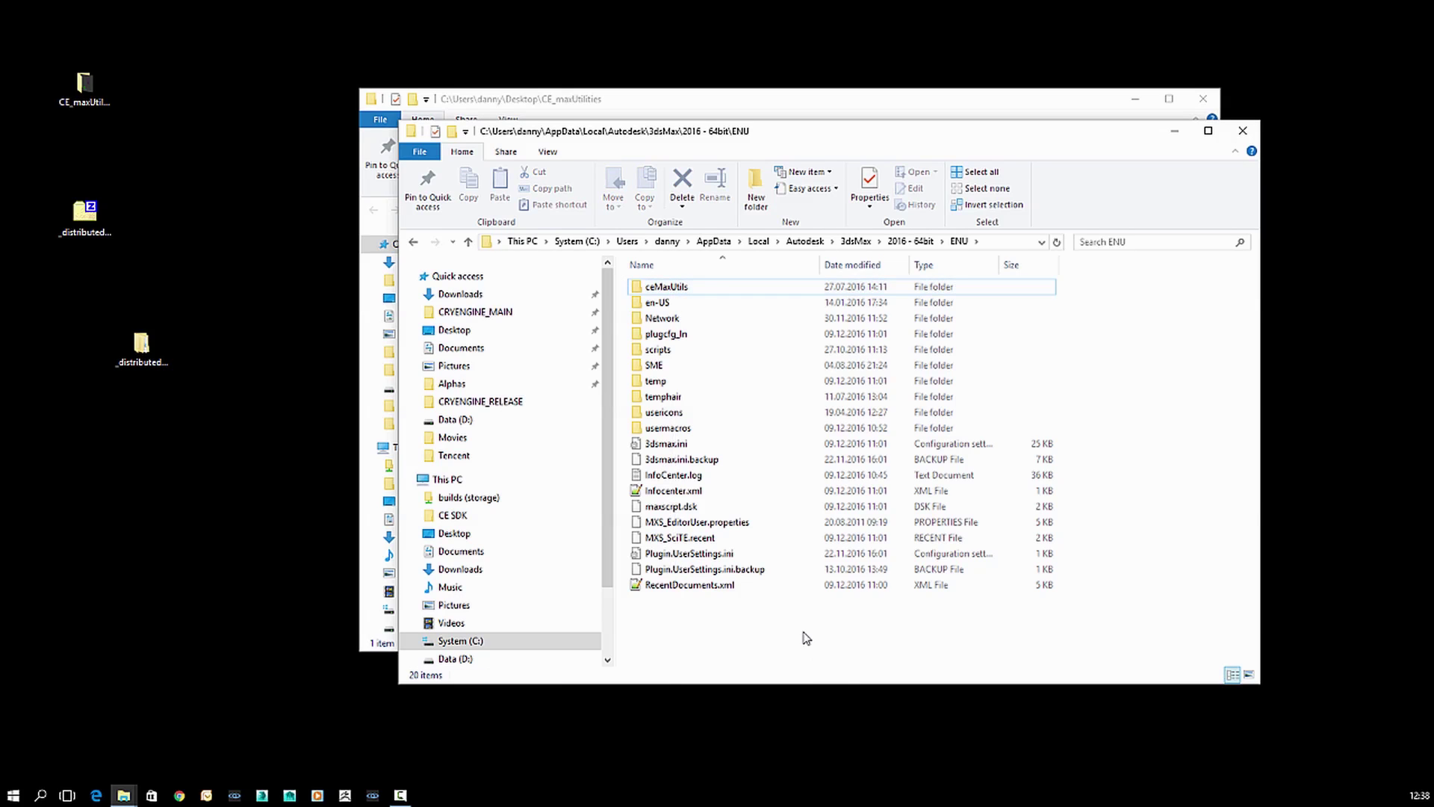
double_click(730, 289)
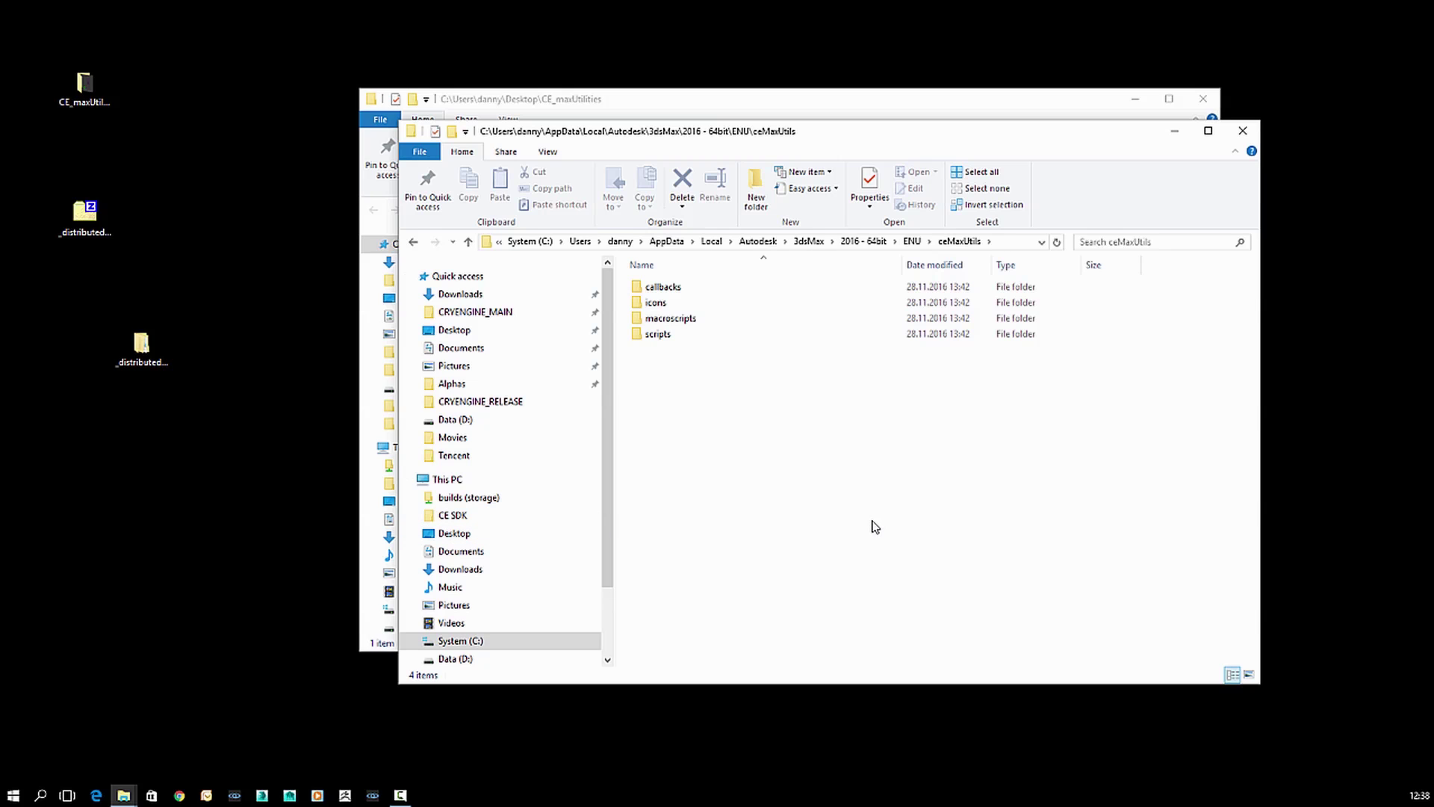
key(alt+Left)
click(740, 642)
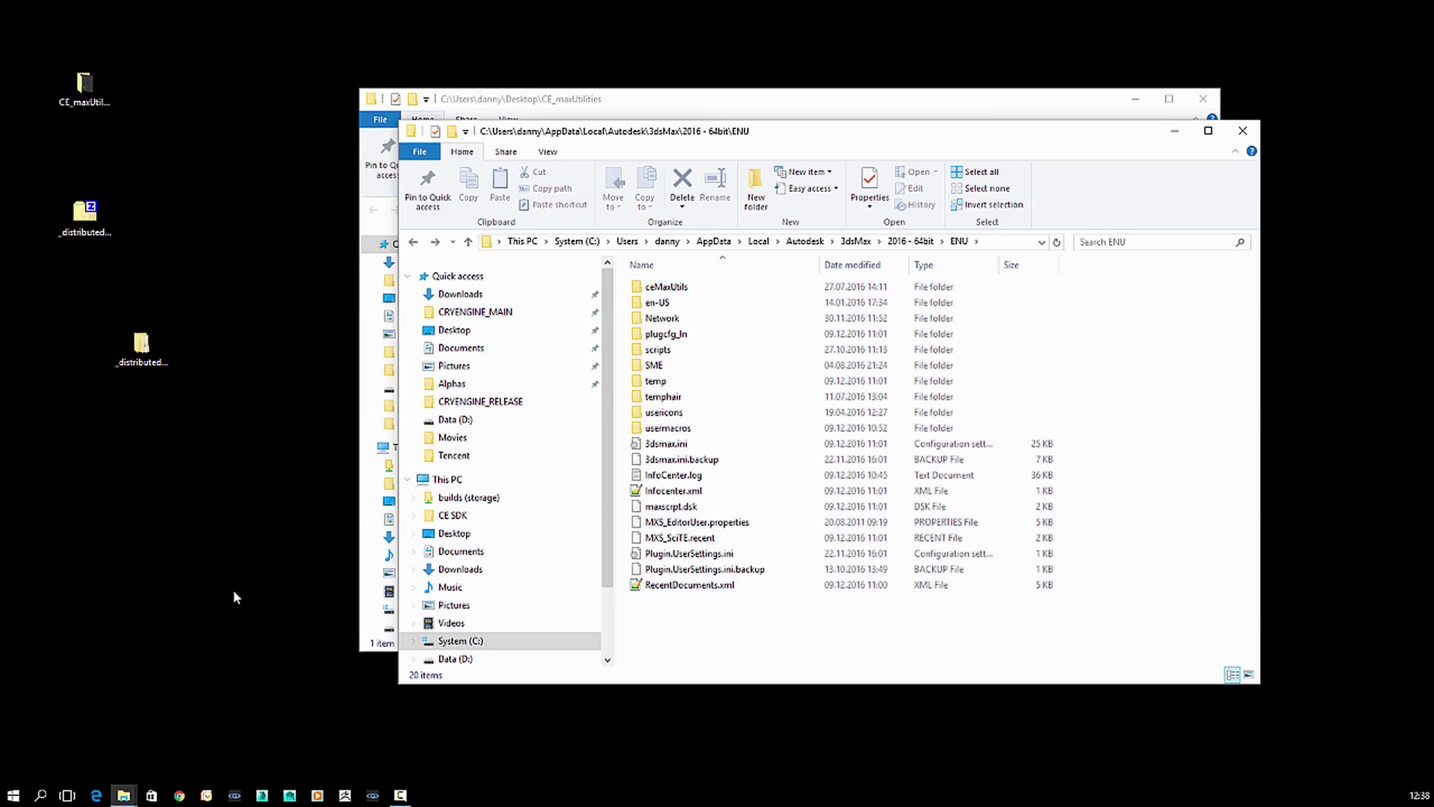
click(212, 701)
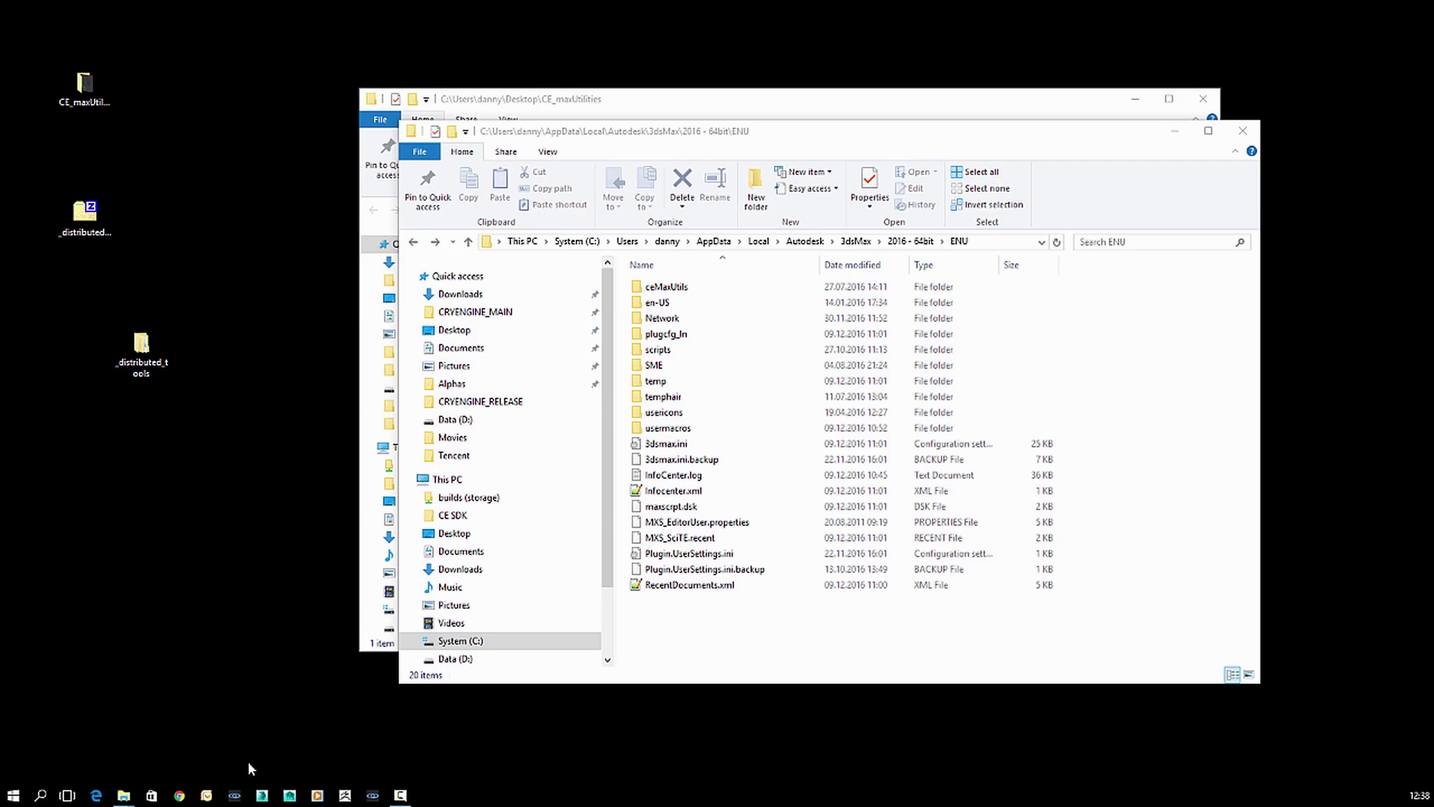
- Launch 3ds Max 2016, maximize its window and activate the Front viewport
click(261, 794)
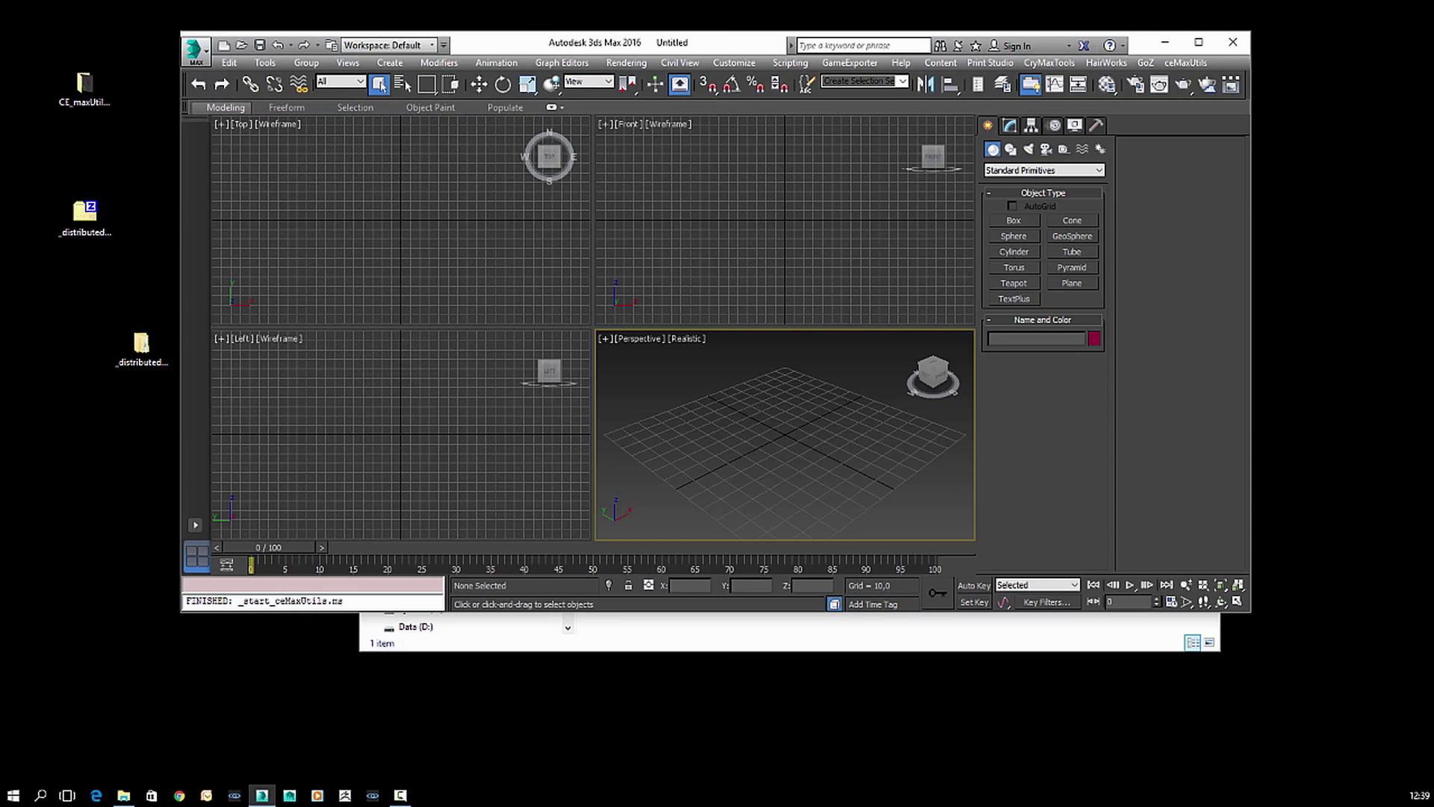
double_click(557, 41)
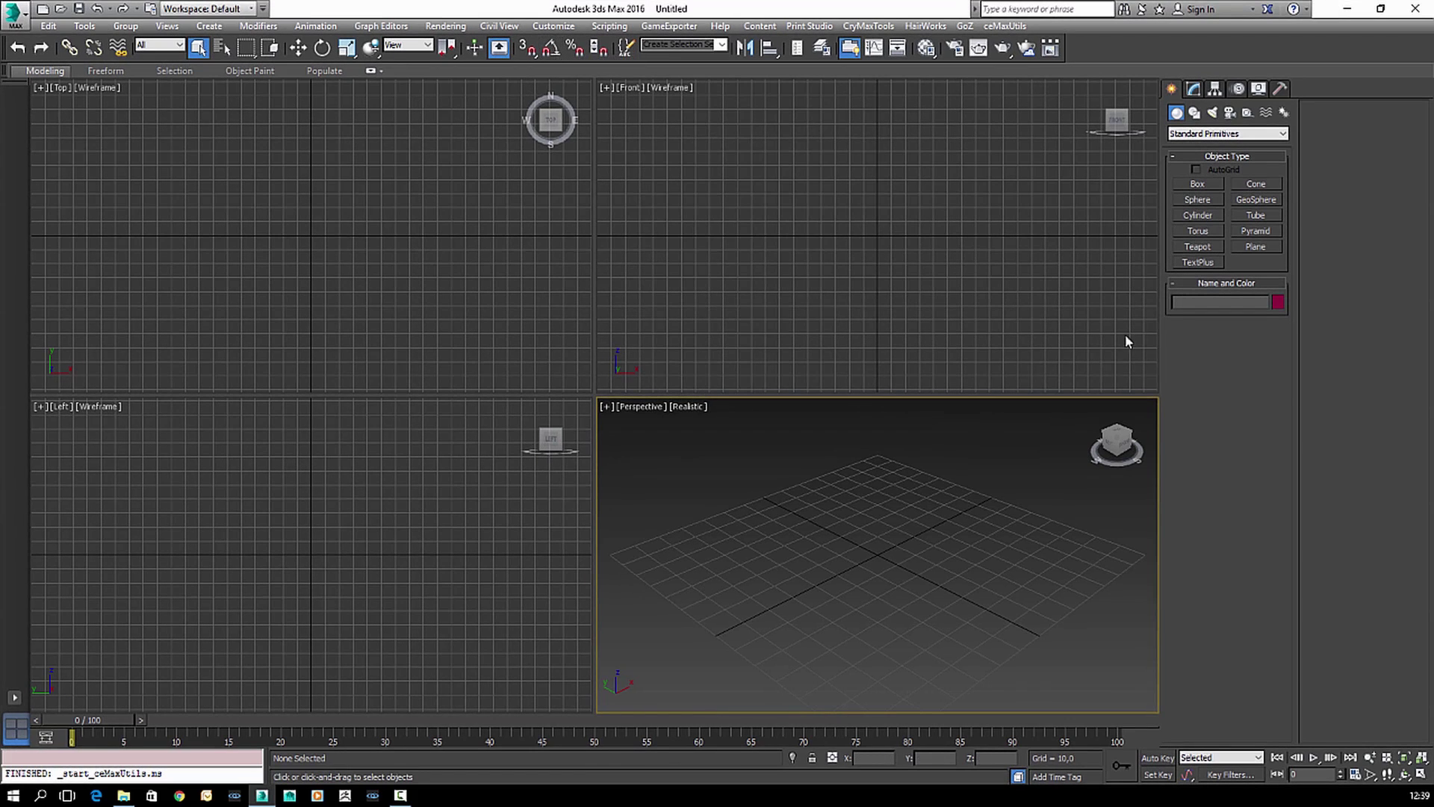
click(919, 259)
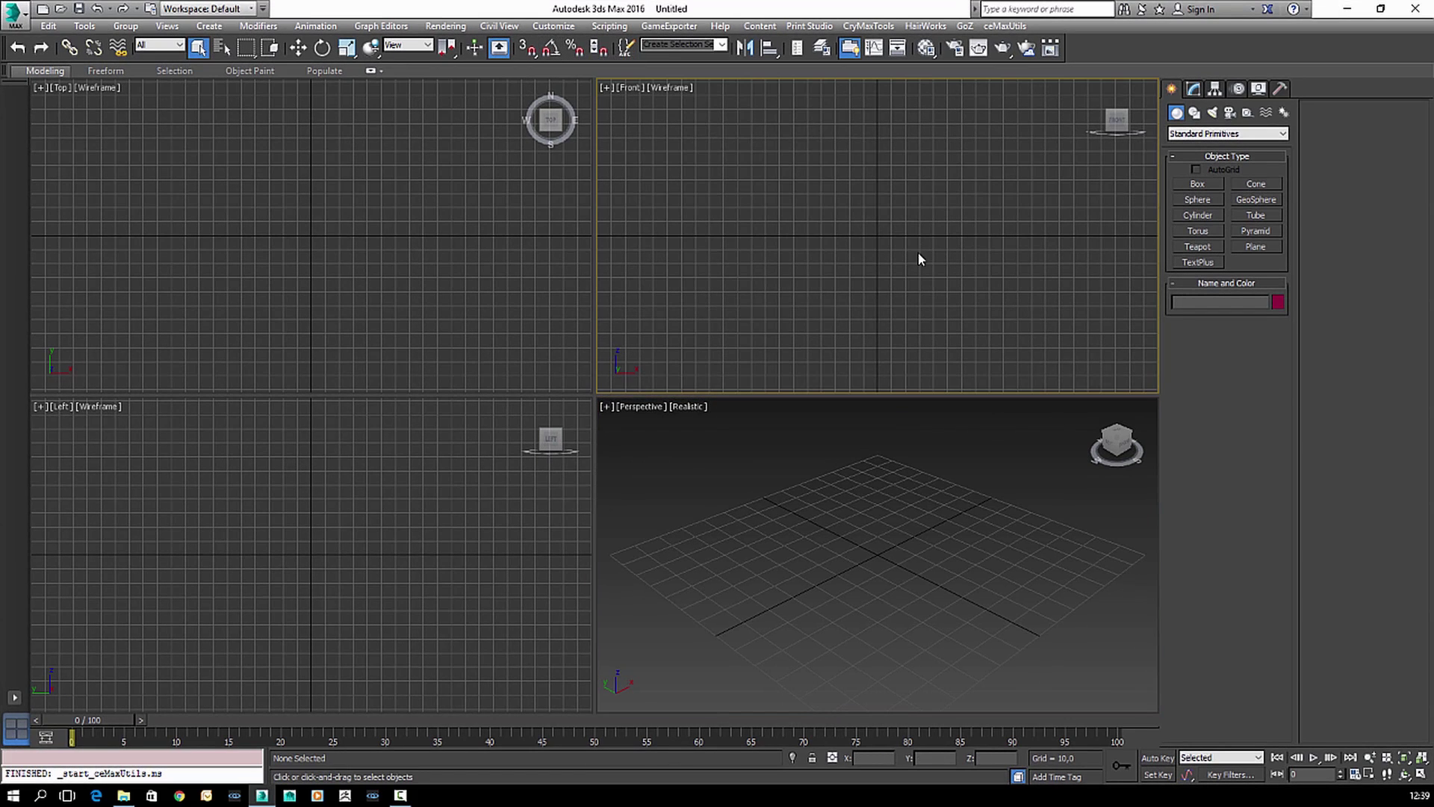
- Open the CRYENGINE CAT Utilities from the ceMaxUtils tools
click(1005, 30)
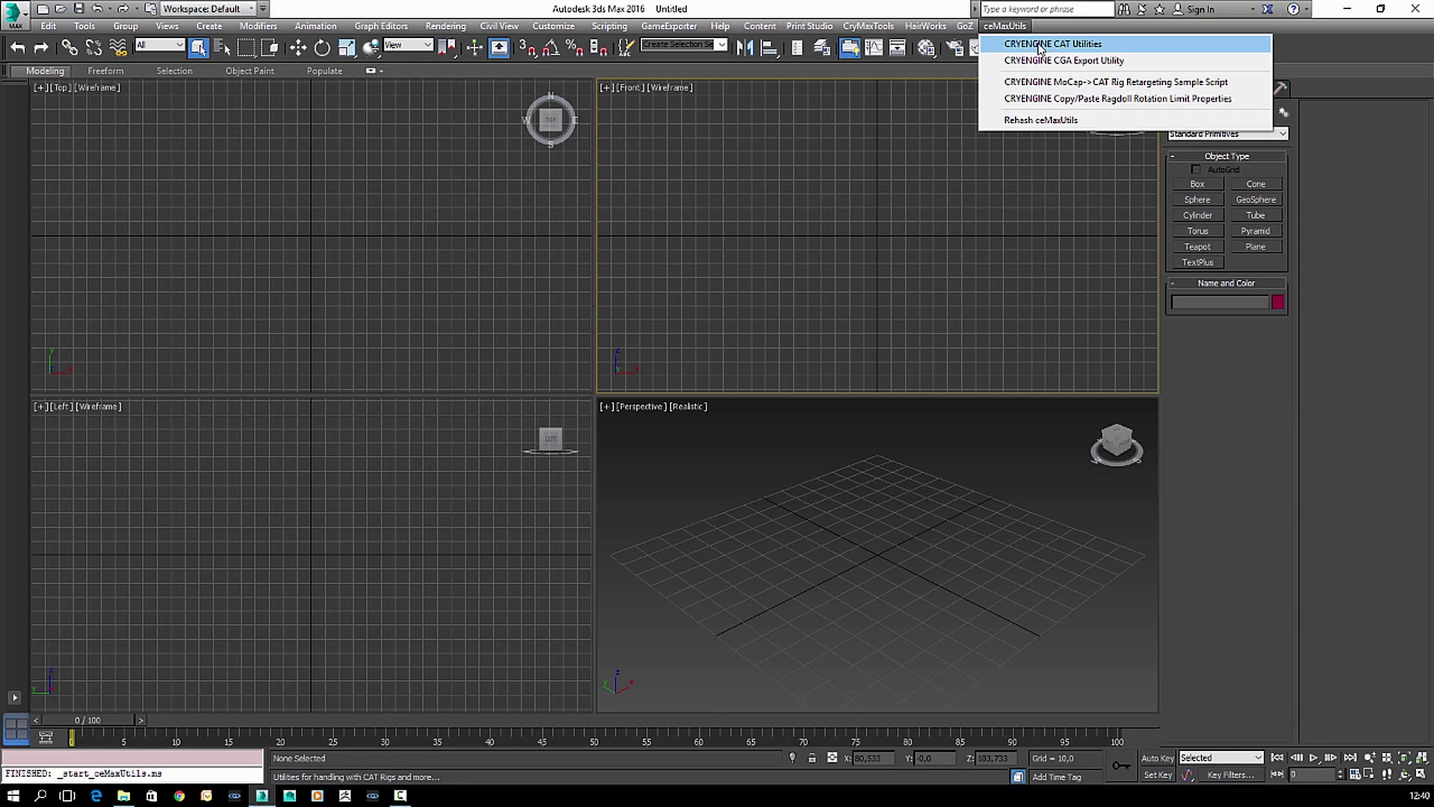
click(1038, 46)
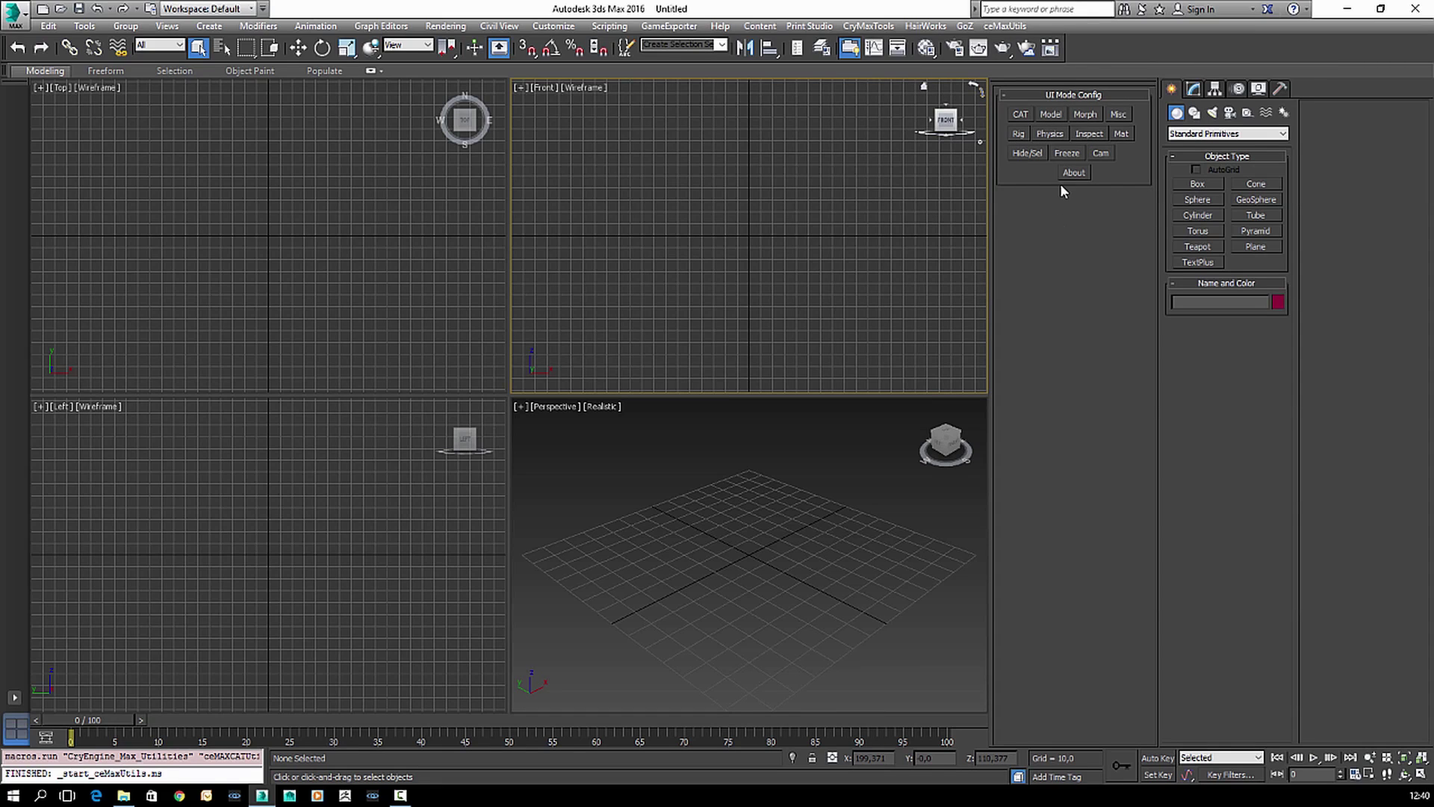
- Preview the Model tool group, return to the CAT tool group and collapse the UI Mode Config section
click(1021, 114)
click(1051, 114)
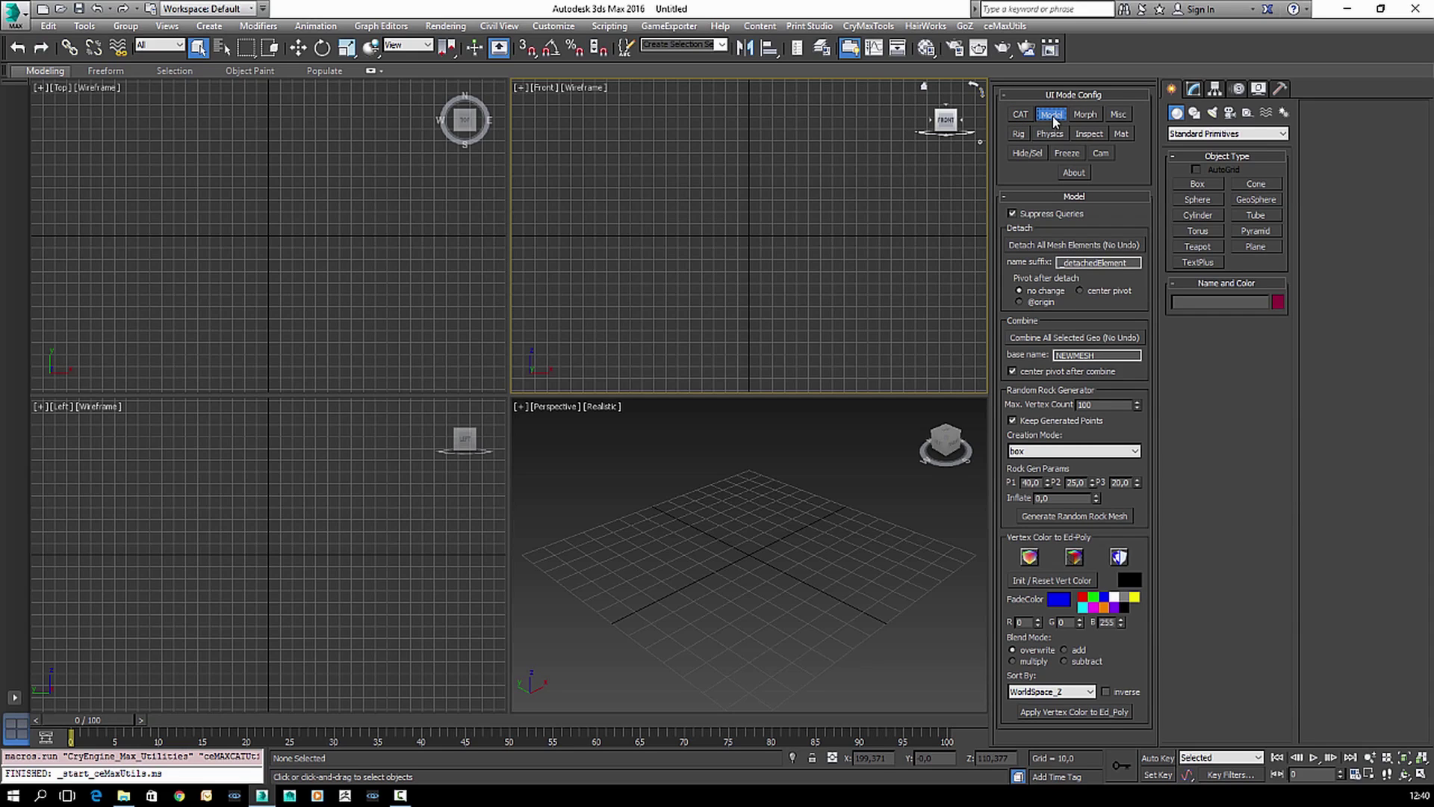
click(1087, 114)
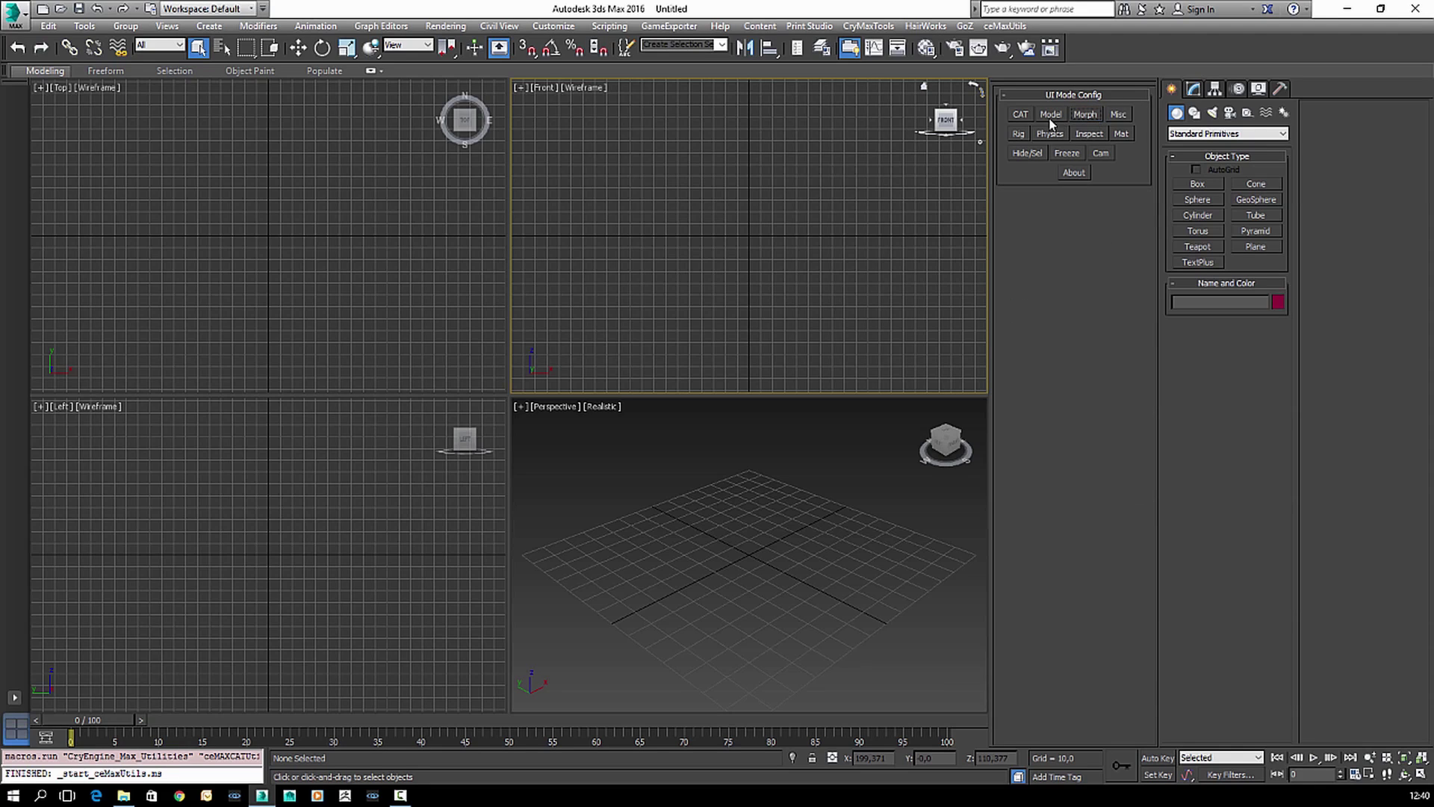
click(1021, 115)
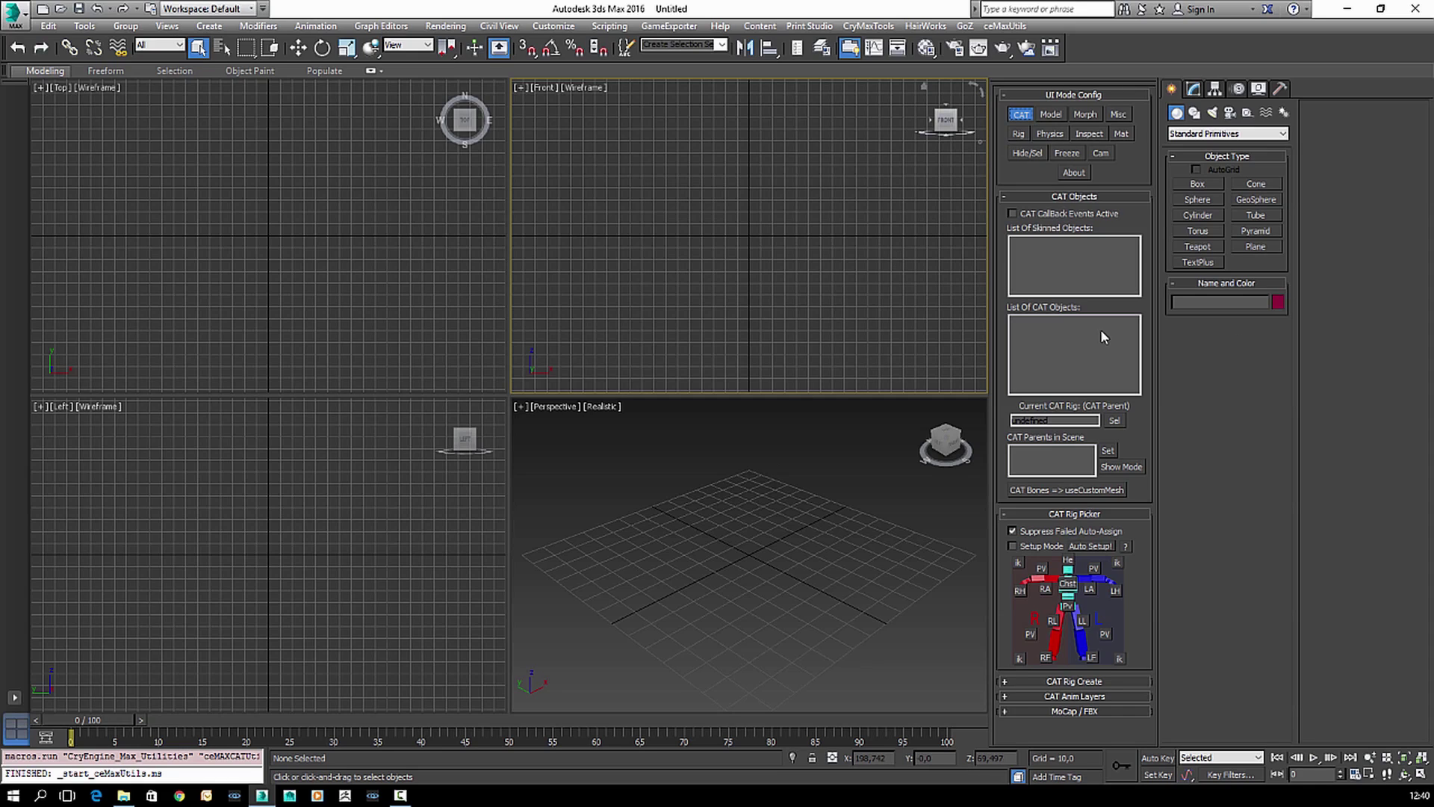
click(1137, 96)
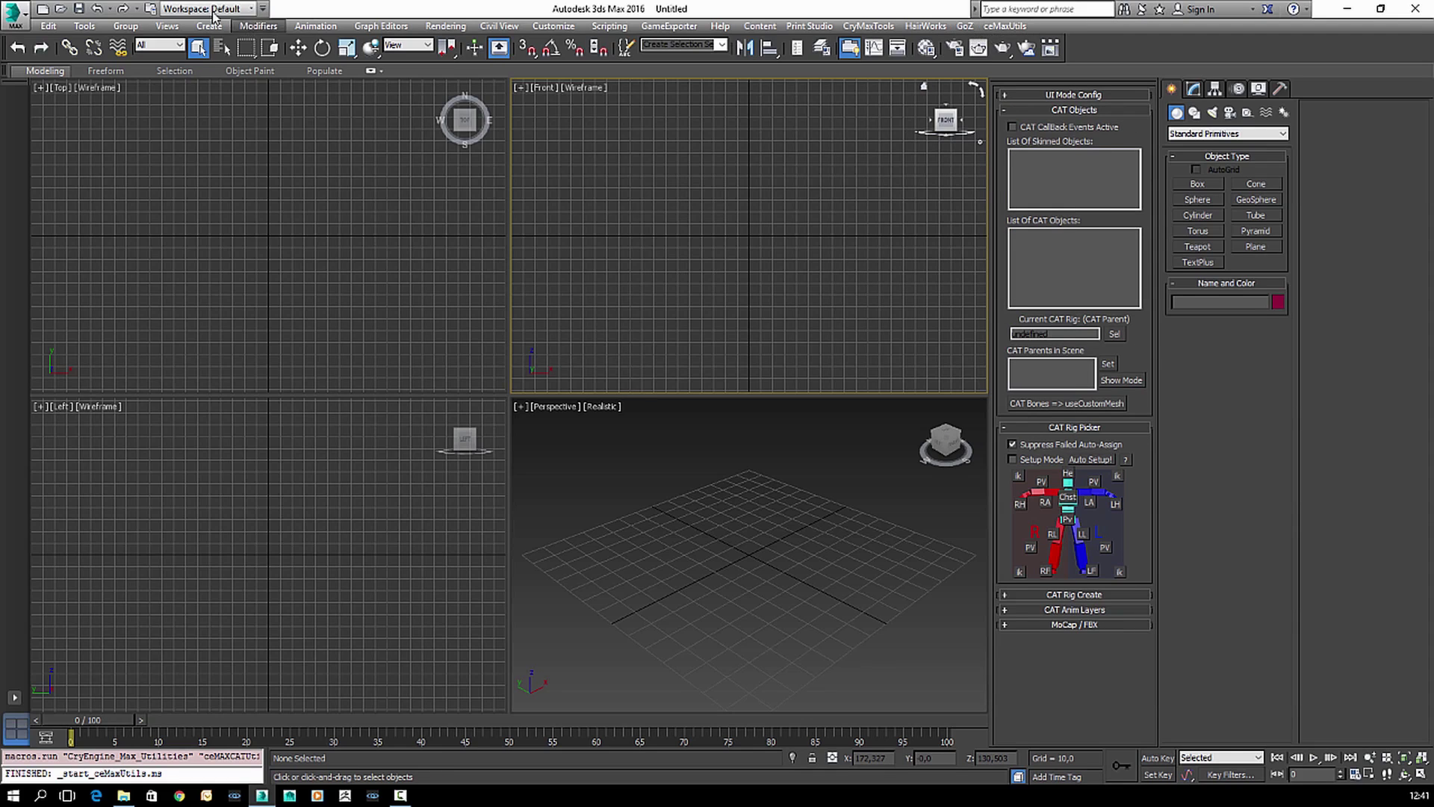
- Expand the CAT Rig Create and CAT Anim Layers sections and look through their tools
click(1082, 595)
scroll(1101, 639, down, 3)
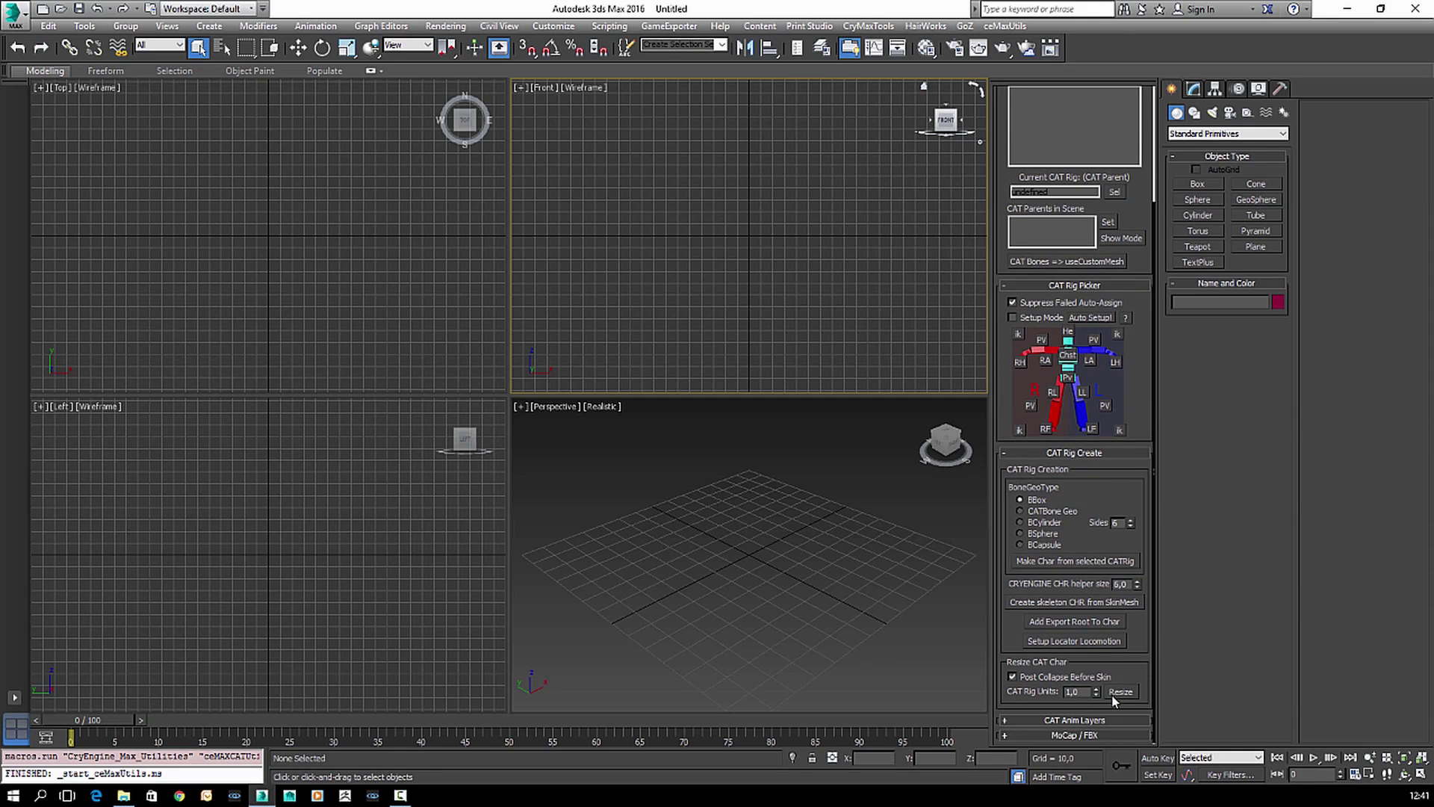
click(1116, 721)
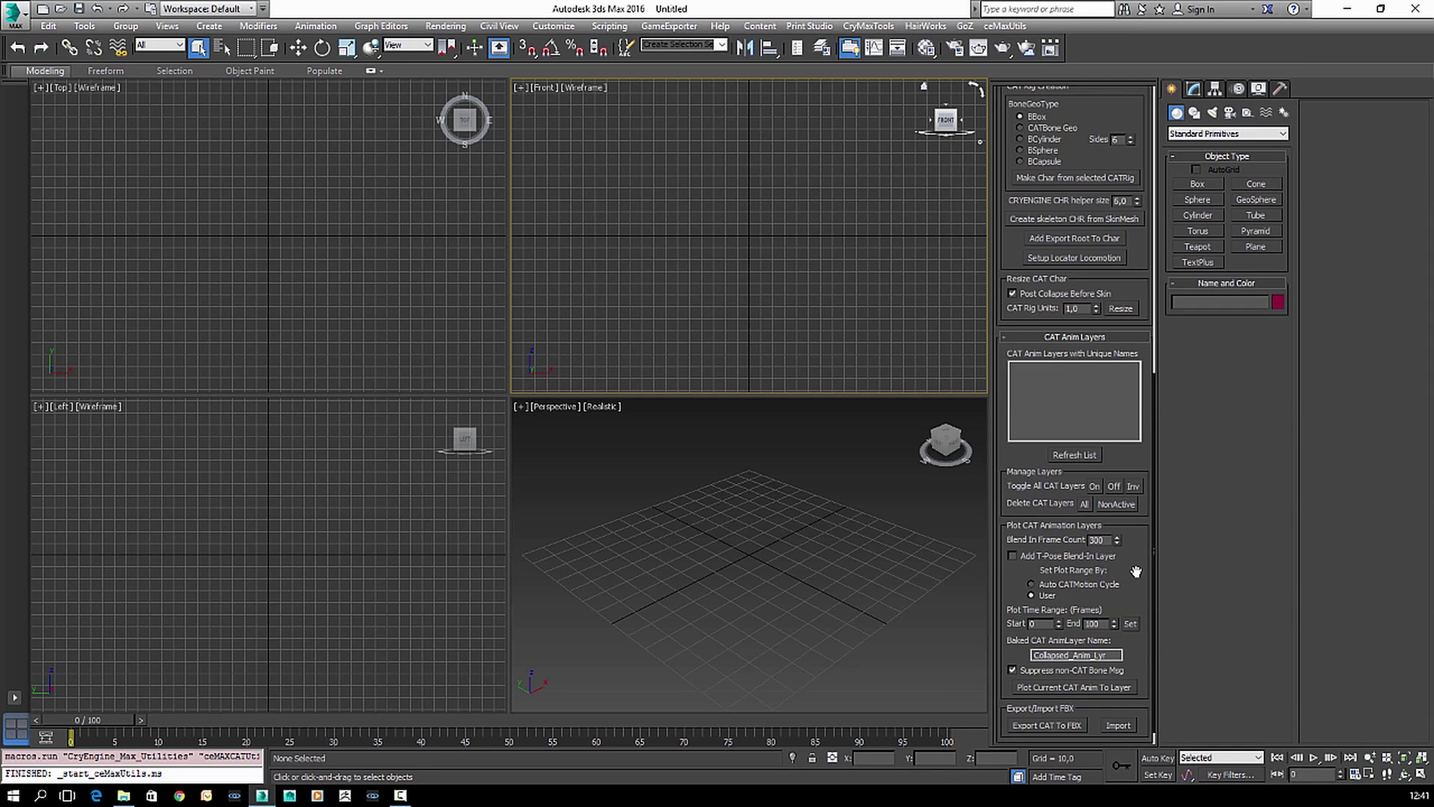
scroll(1136, 572, up, 6)
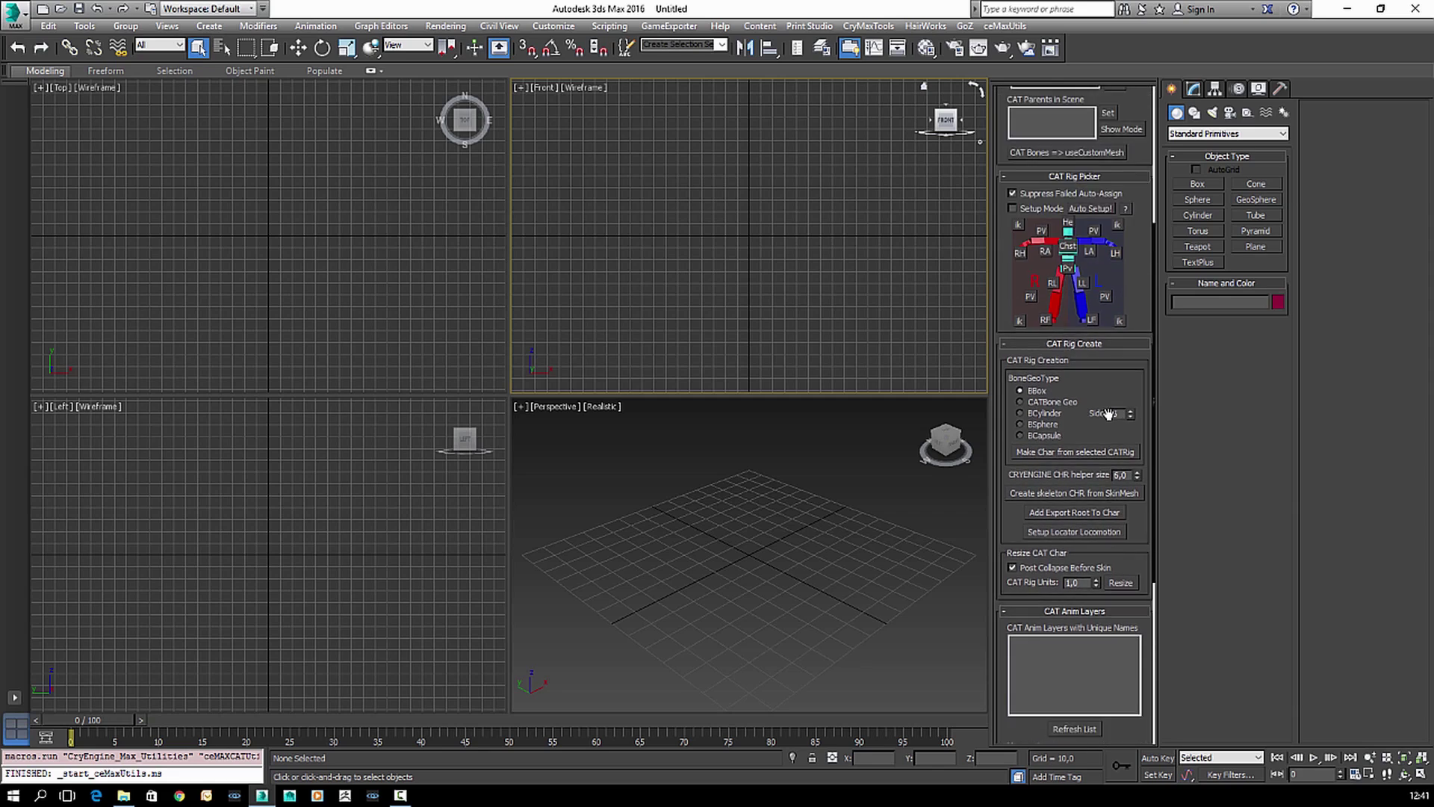
scroll(1107, 413, up, 5)
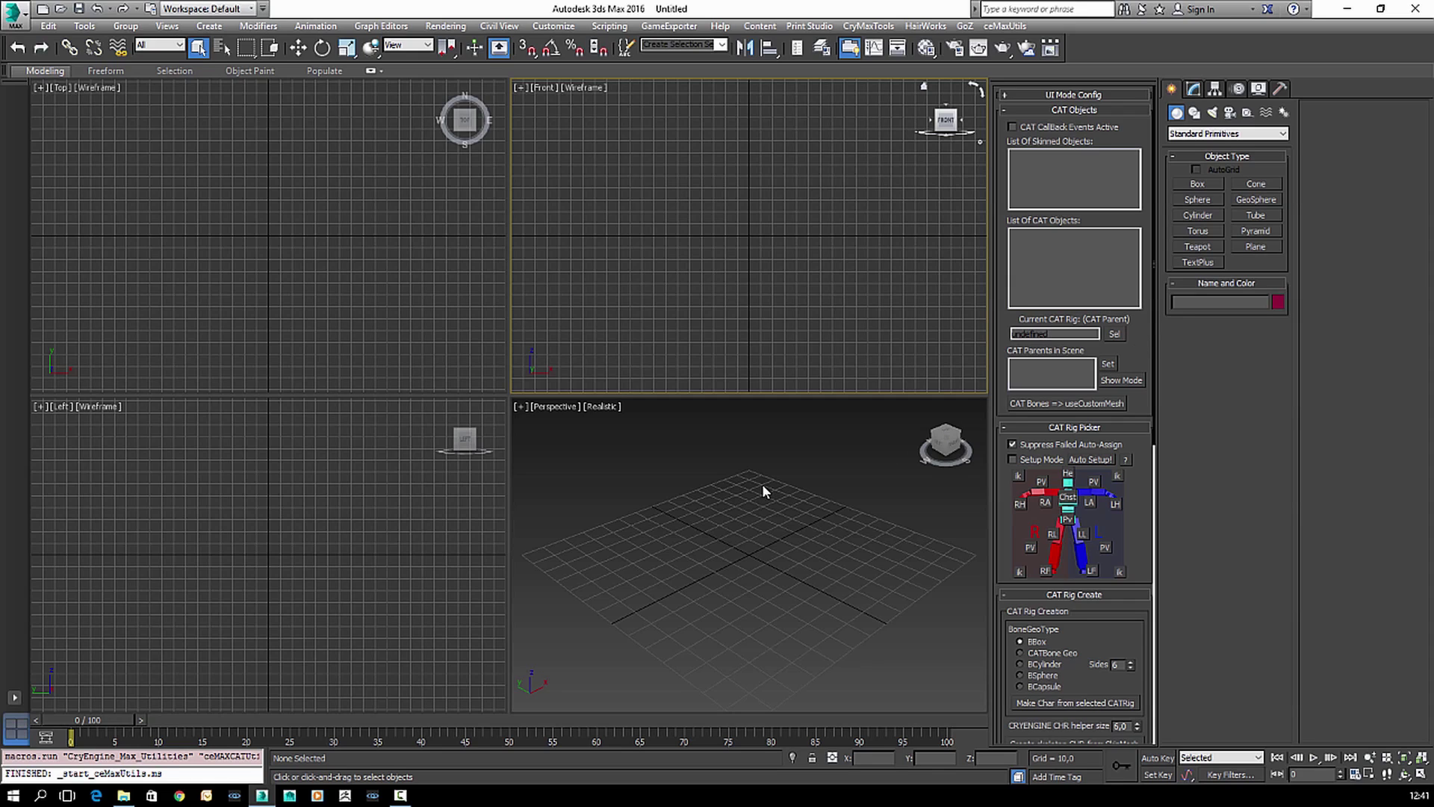
- Open demo_CAT_01.max from the CE_maxUtilities folder on the Desktop, adopting the file's gamma and LUT settings
click(156, 242)
click(3, 22)
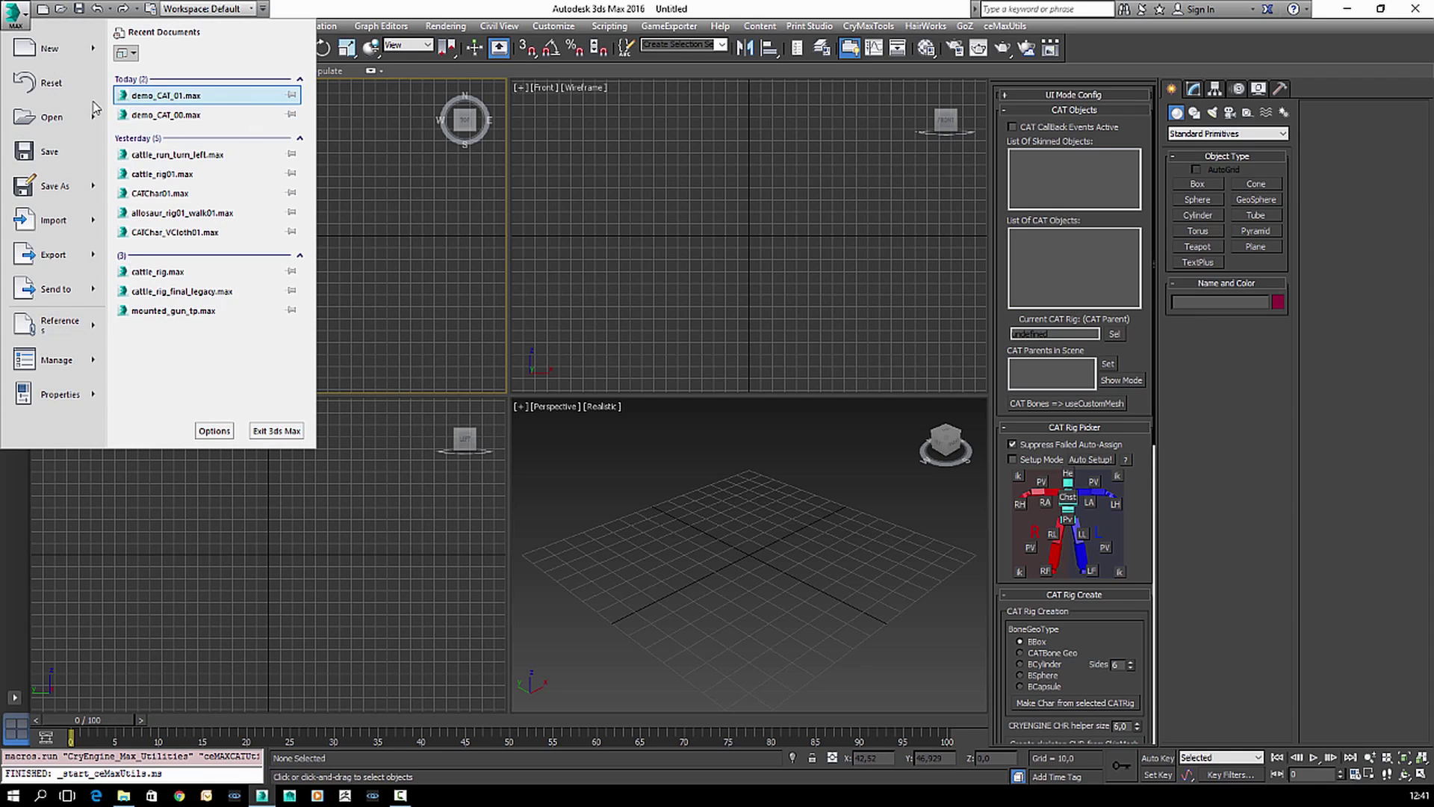
click(63, 116)
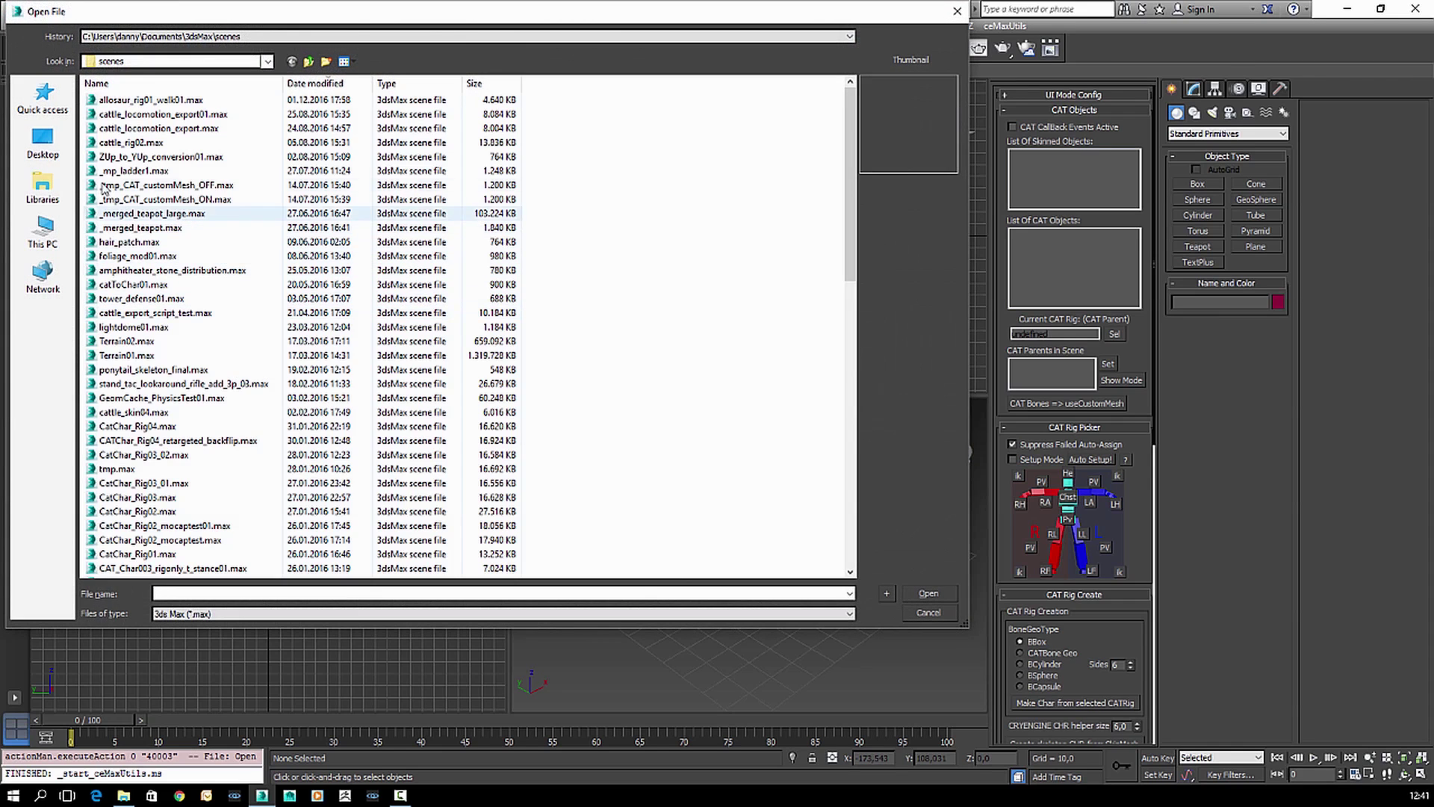
click(43, 142)
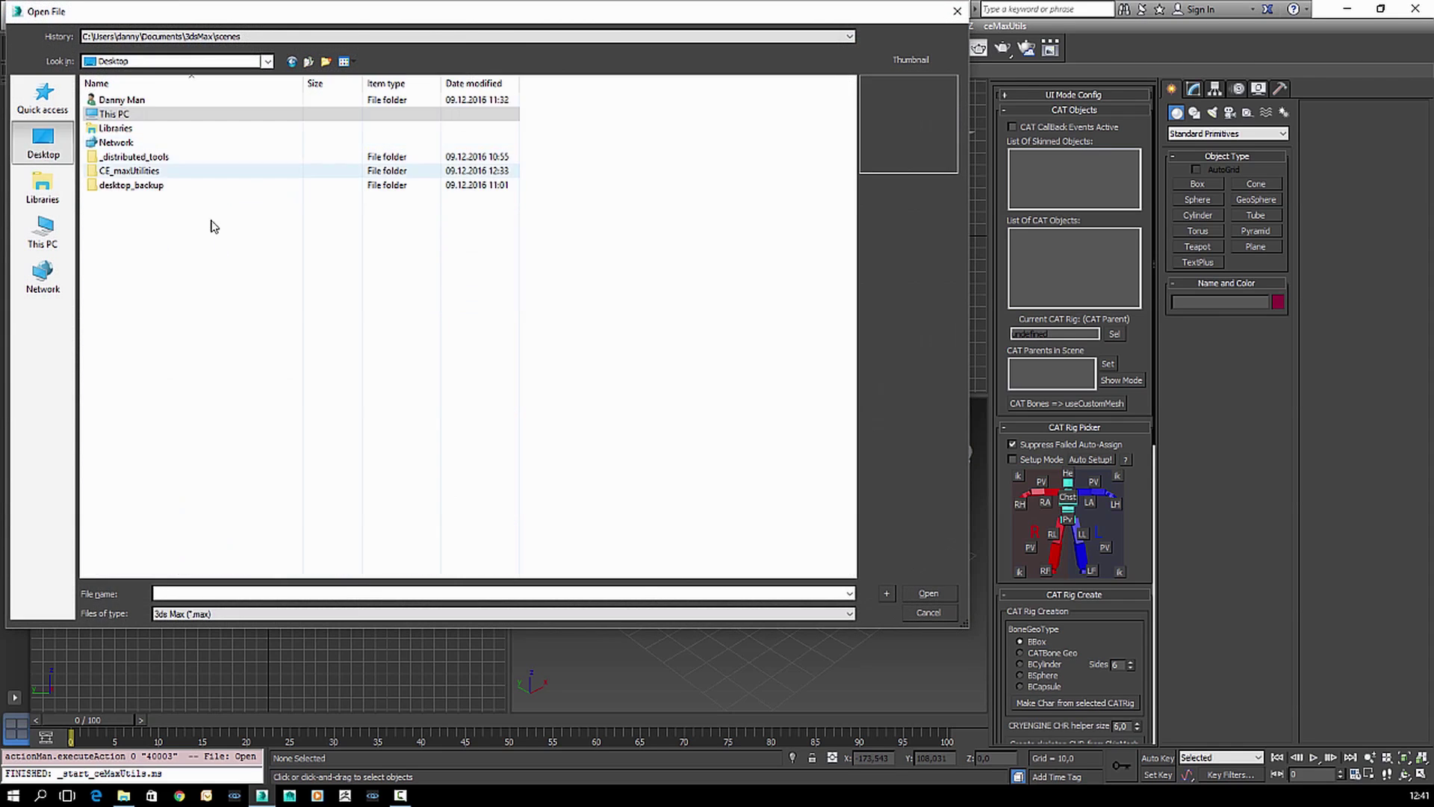
double_click(131, 170)
double_click(155, 101)
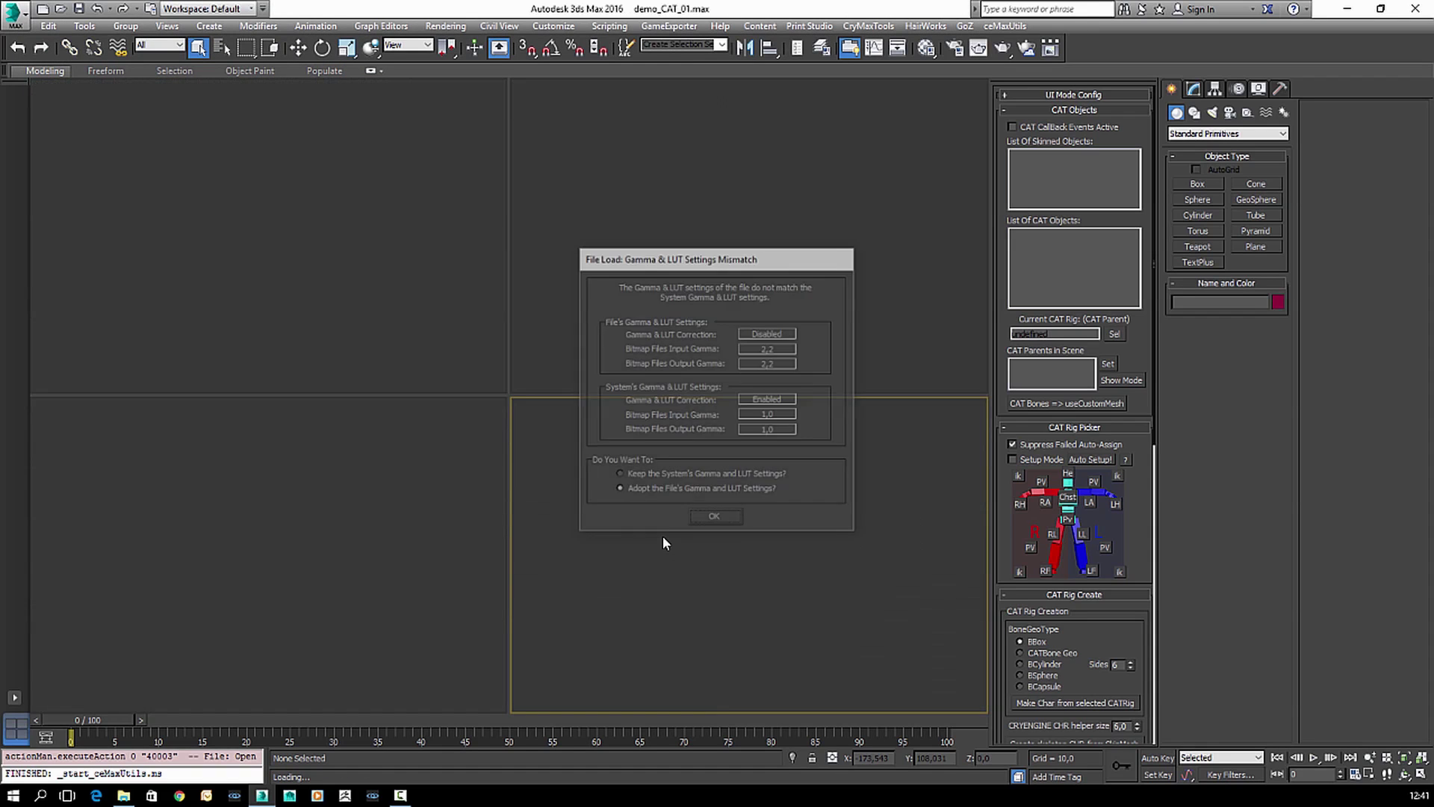
click(692, 517)
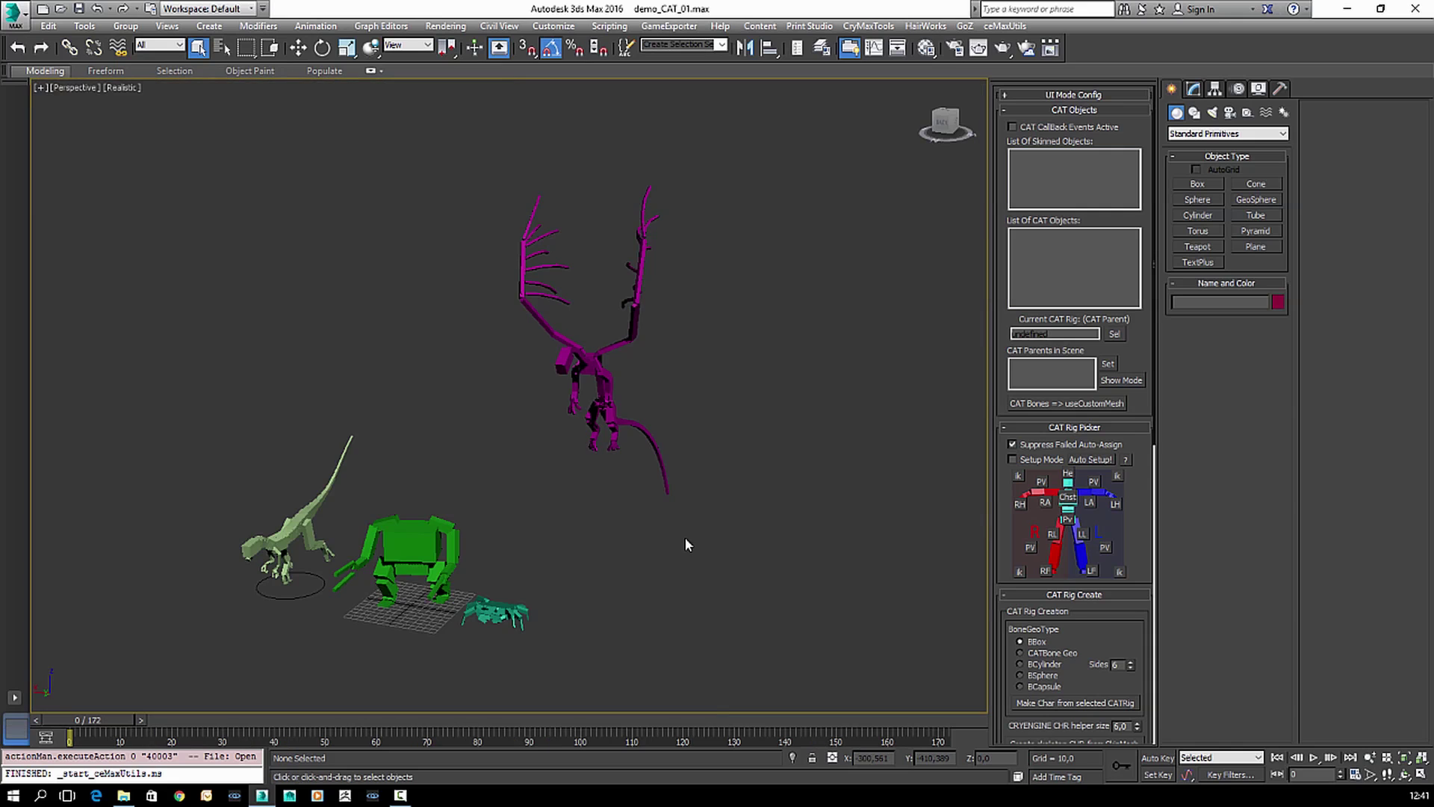
- Play the creature animations in the Perspective view, stop playback and return to frame 0
middle_drag(339, 531, 351, 502)
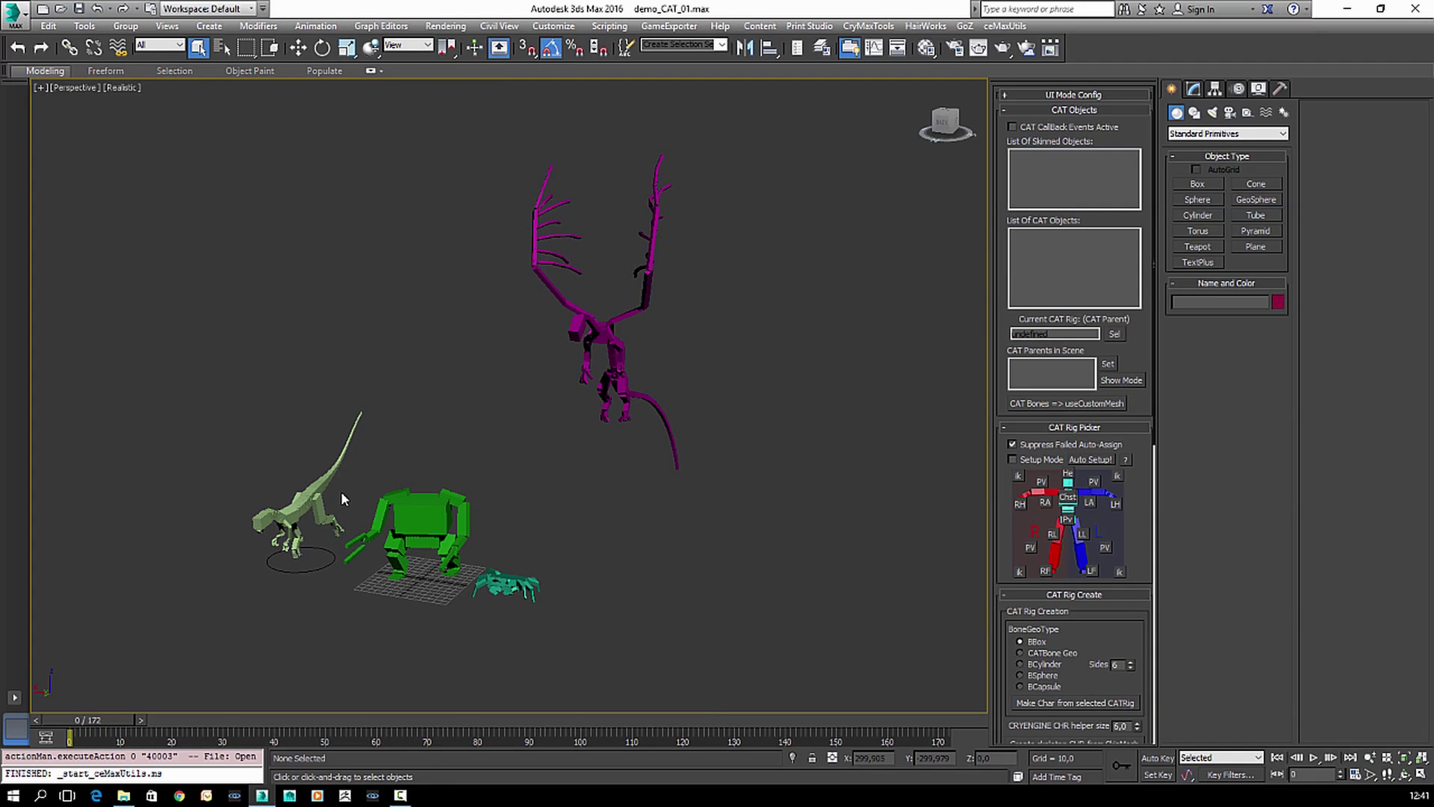
key(slash)
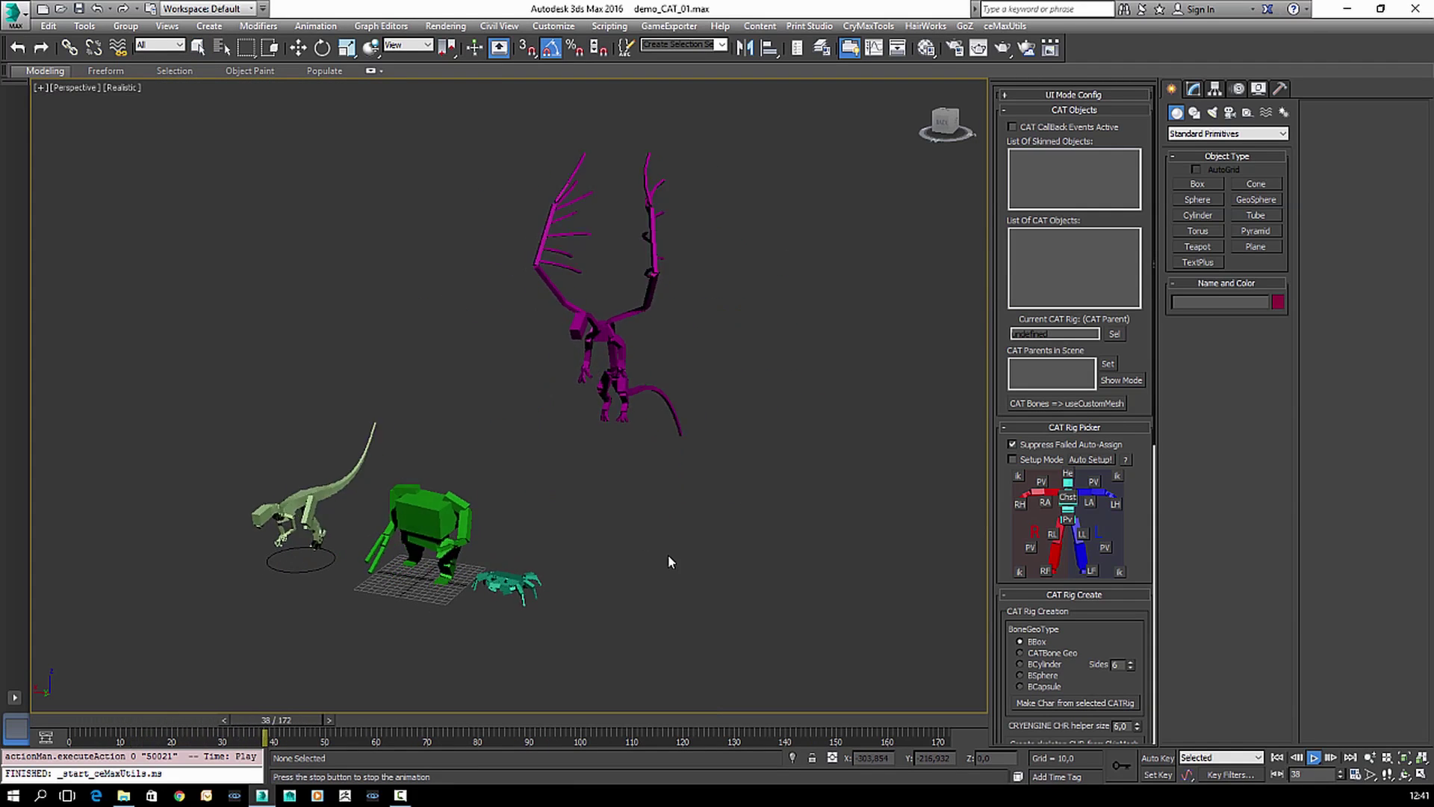
key(slash)
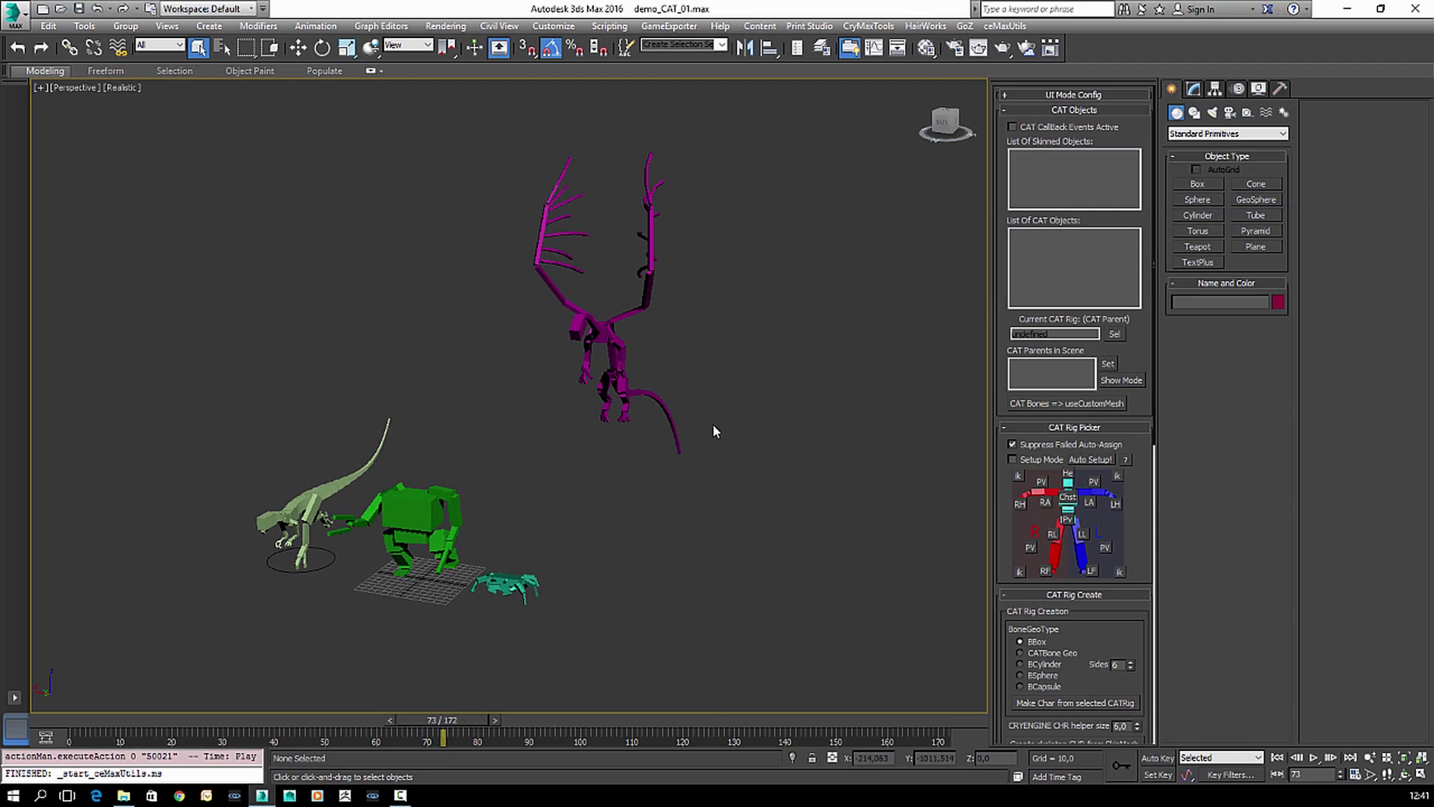
key(Home)
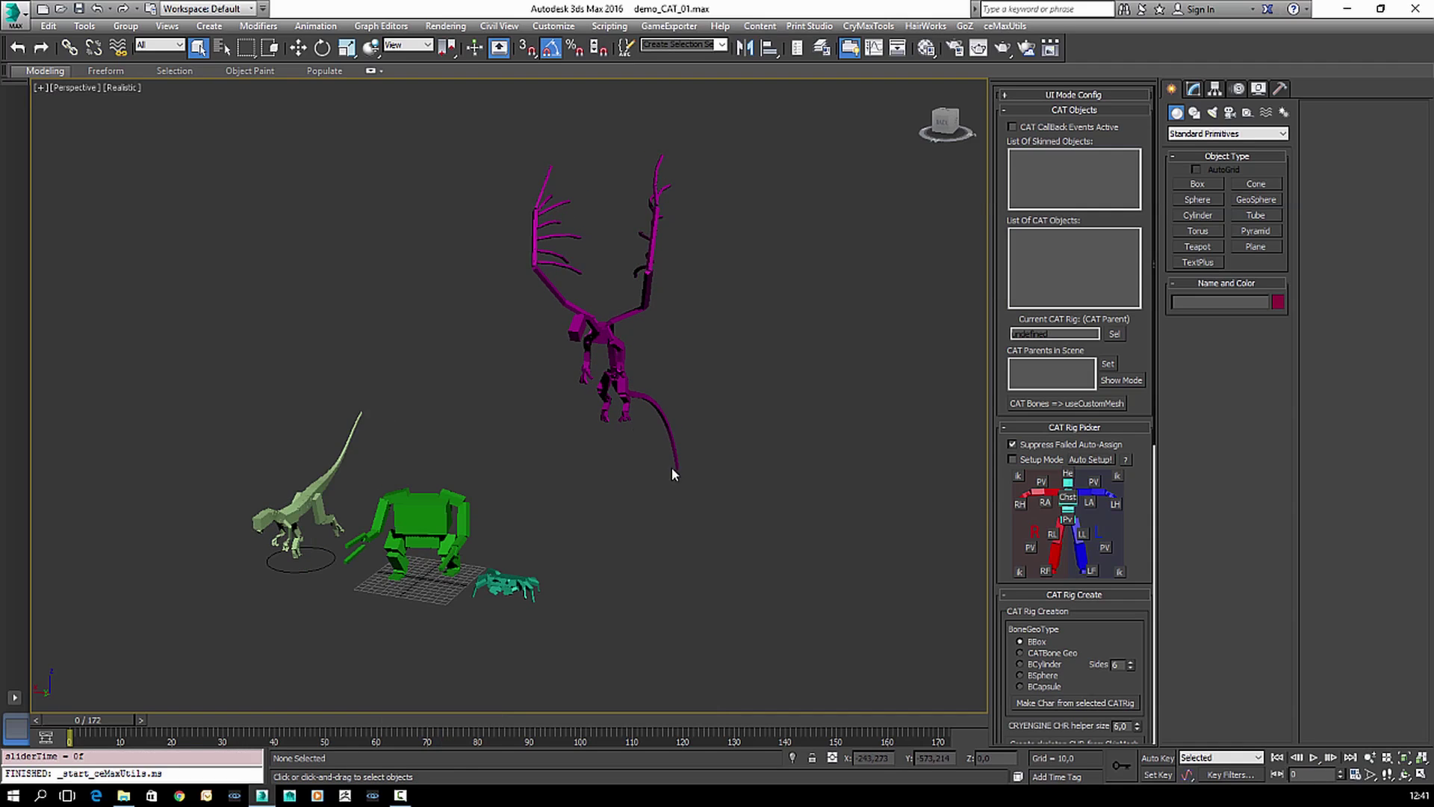
alt+middle_drag(598, 396, 607, 458)
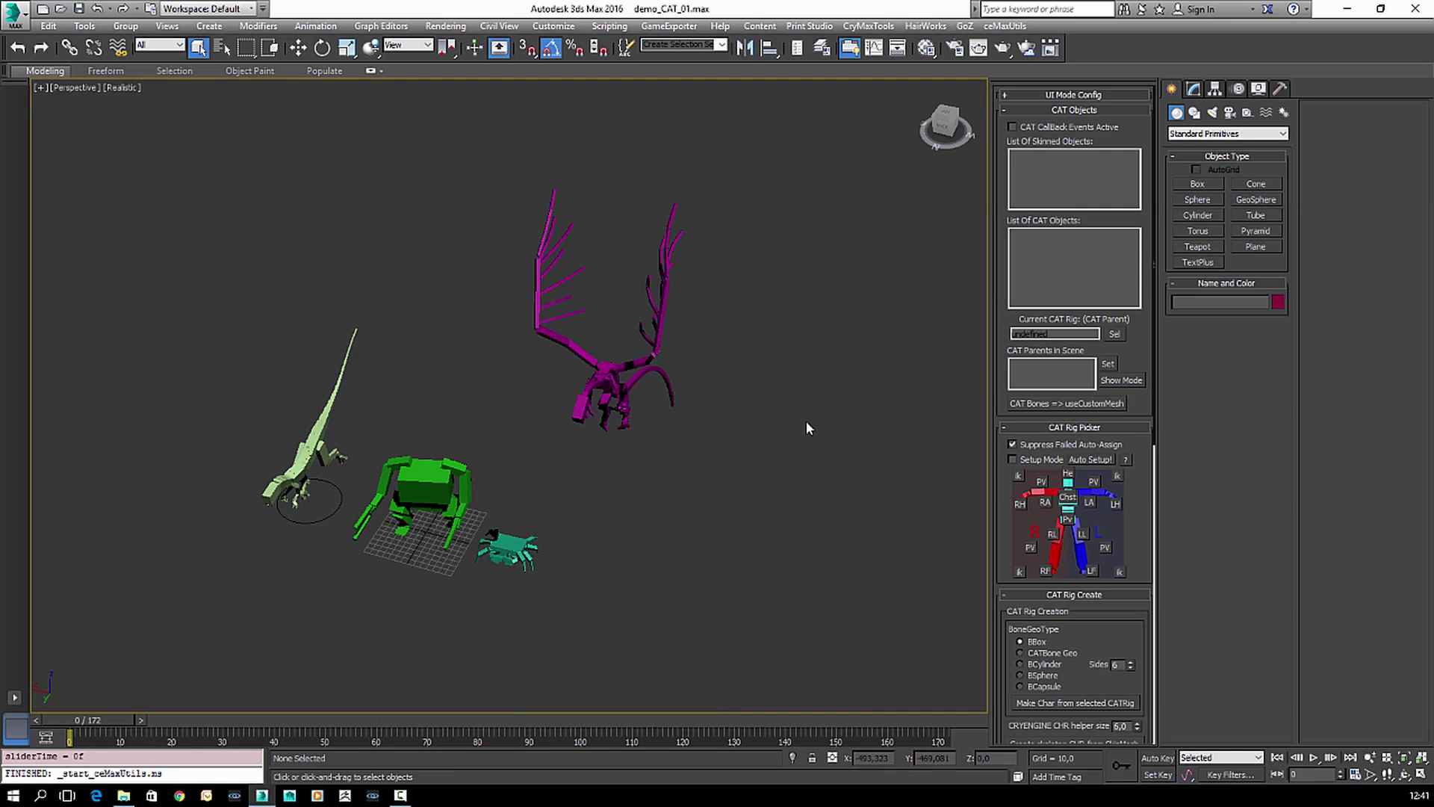
- Dock the Scene Explorer with the layer list beside the viewport and enable CAT CallBack Events
click(797, 48)
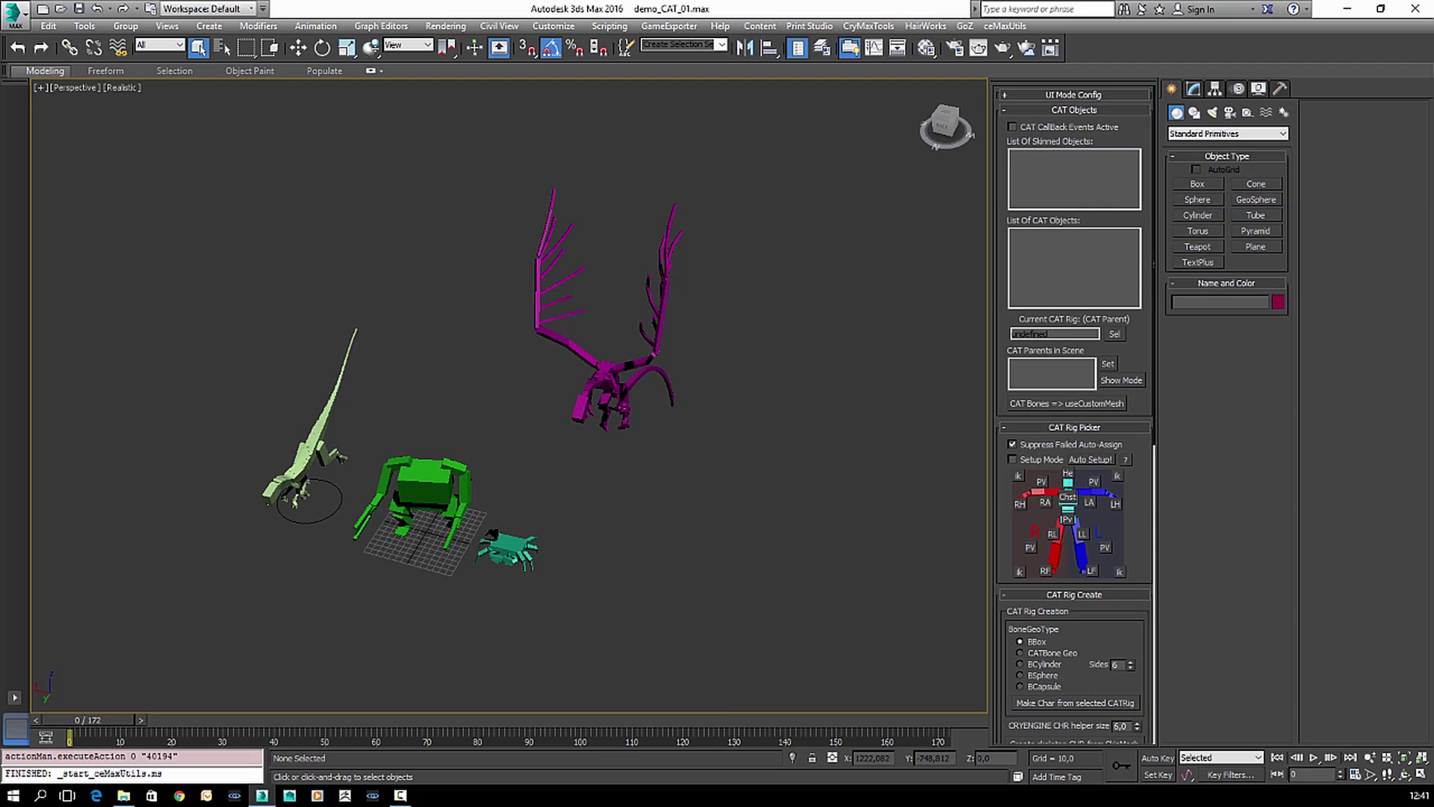
drag(0, 659, 31, 283)
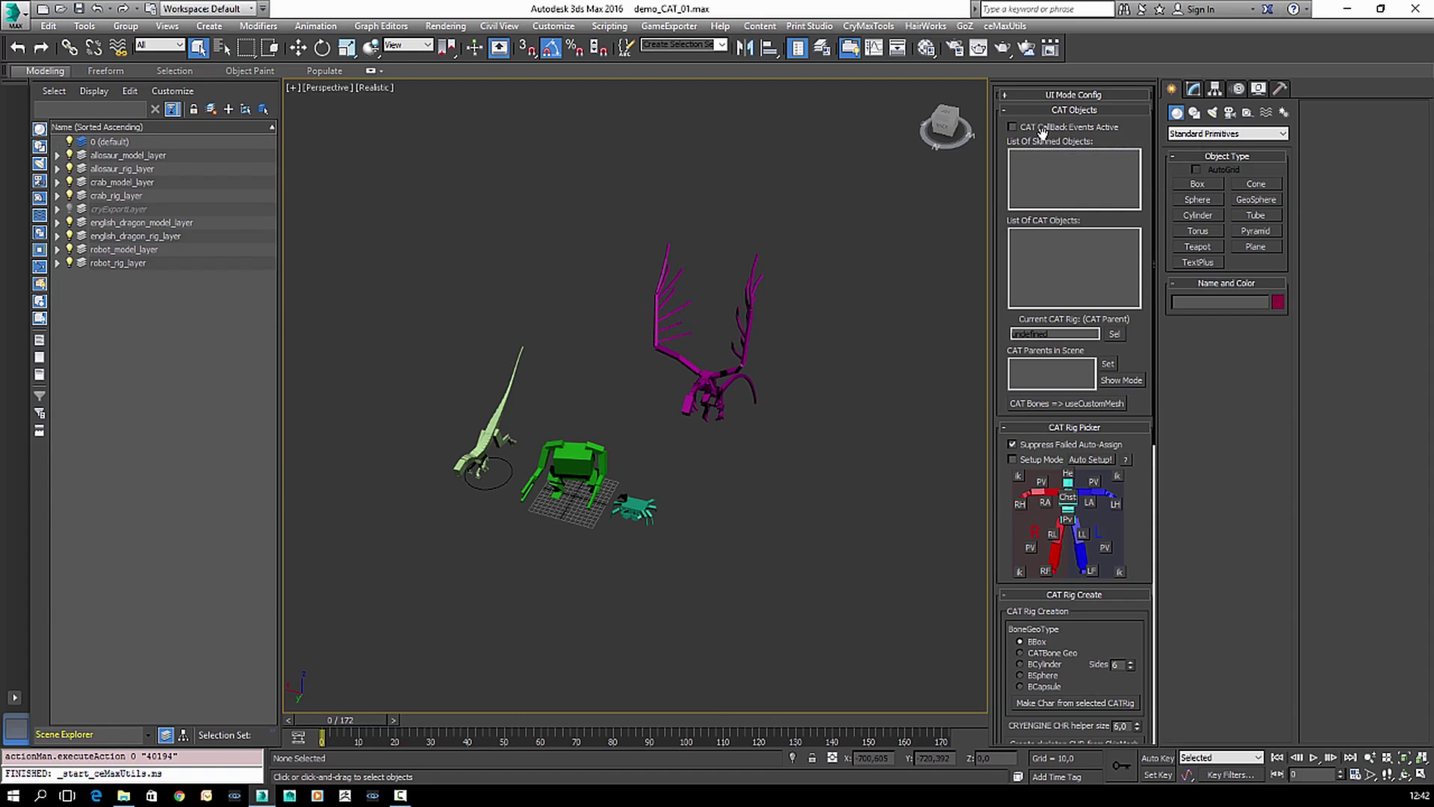
click(1013, 128)
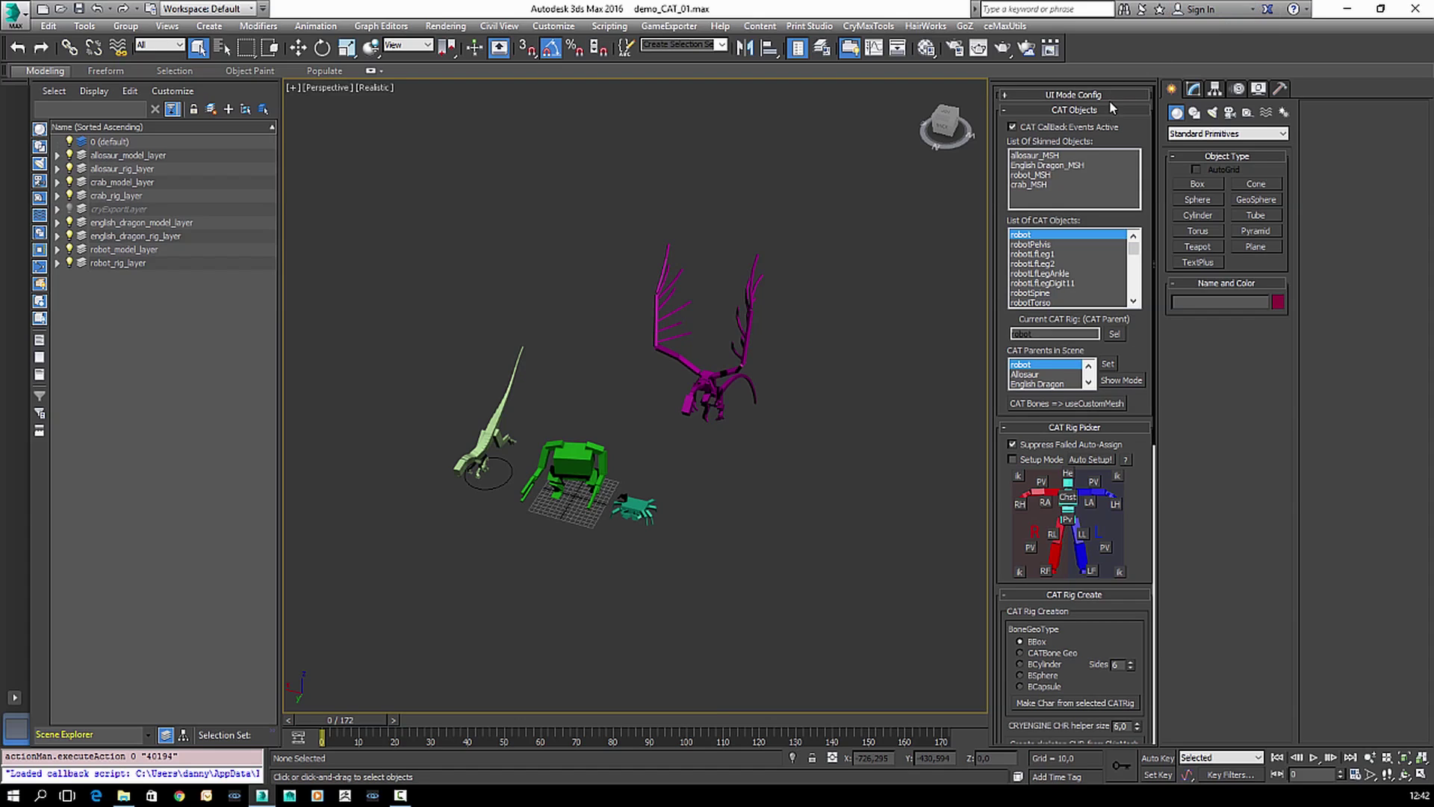
click(1080, 127)
drag(1130, 363, 1110, 517)
scroll(637, 514, up, 1)
middle_drag(637, 514, 685, 539)
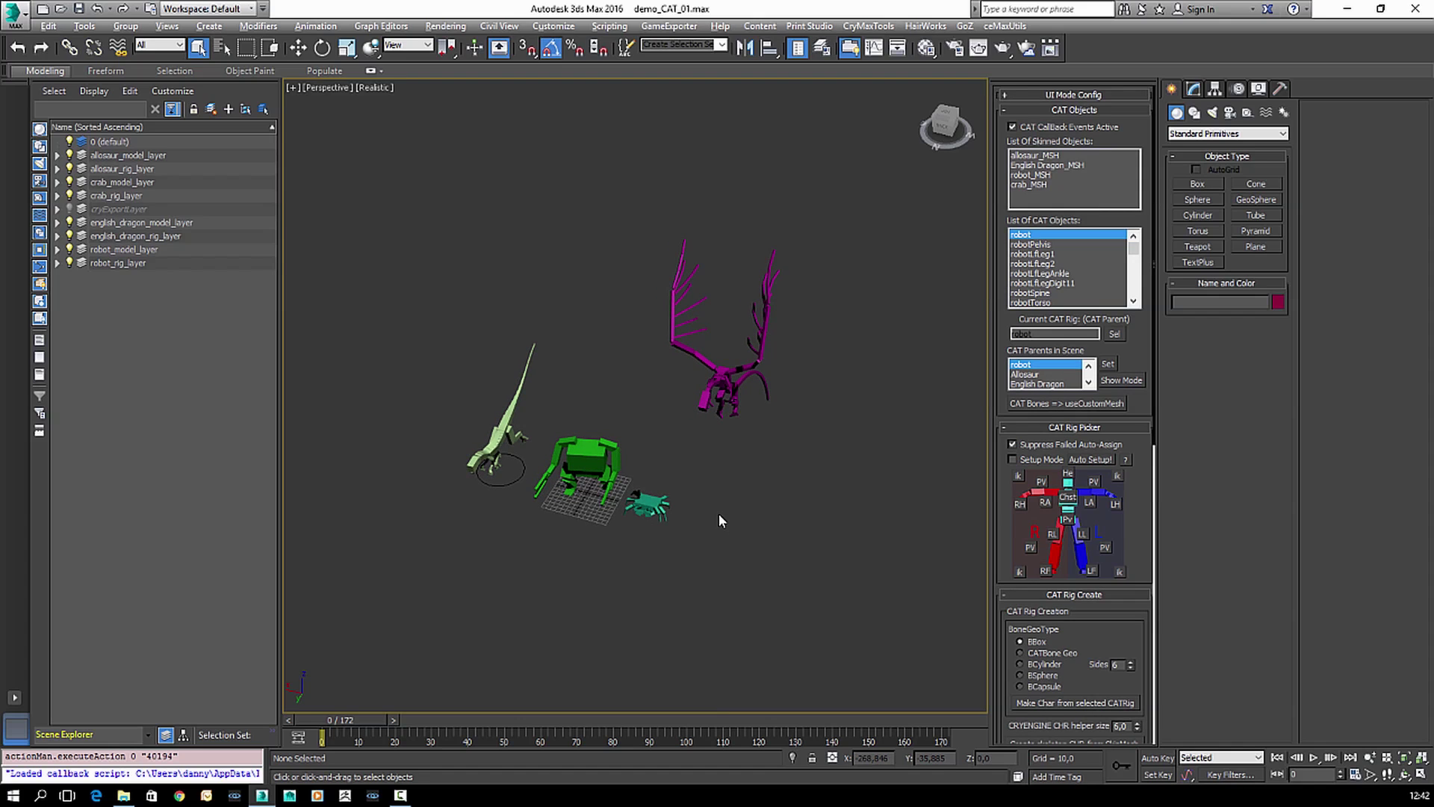
scroll(718, 513, up, 3)
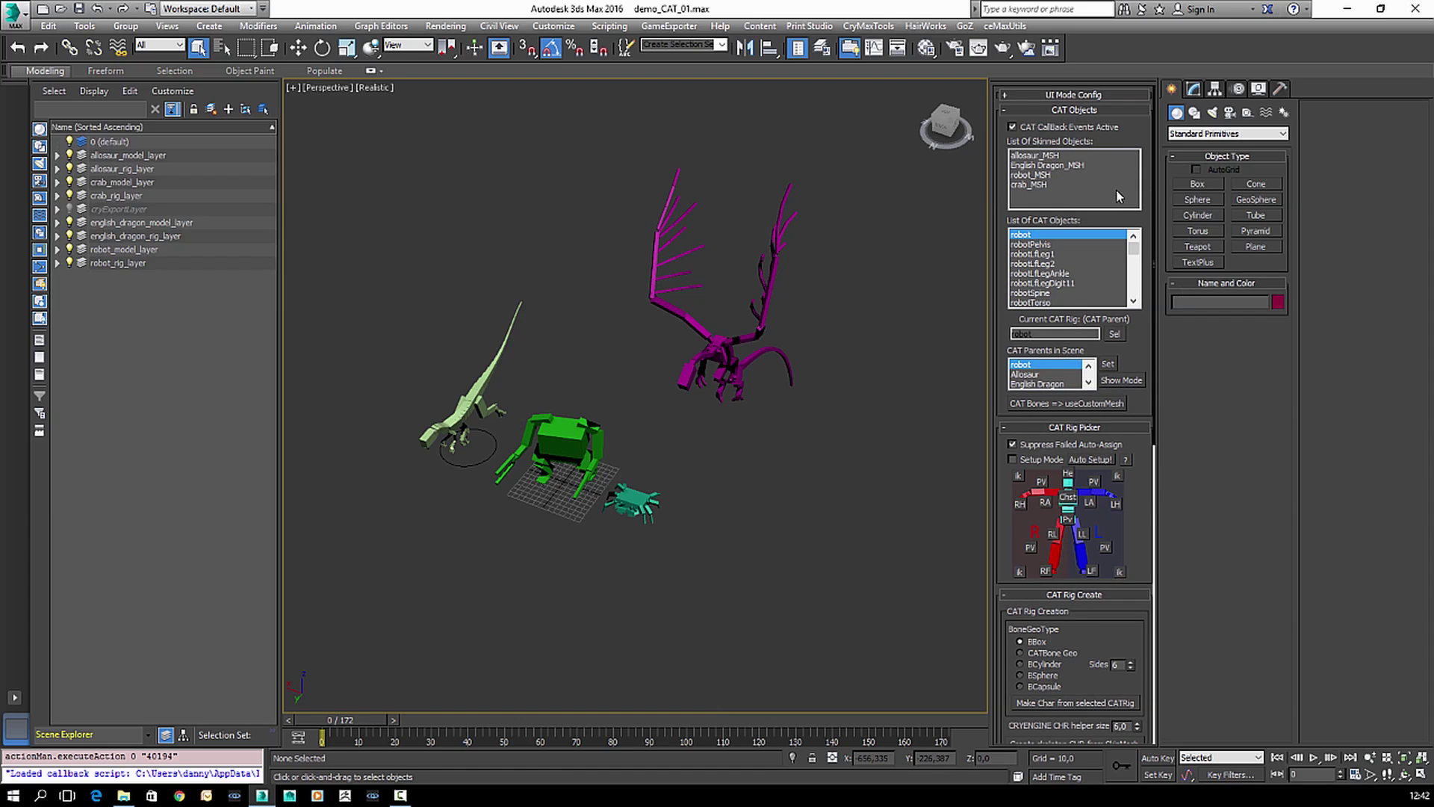
- Go through the list of skinned objects, selecting robot_MSH in the scene and highlighting English Dragon_MSH in the list
click(1040, 155)
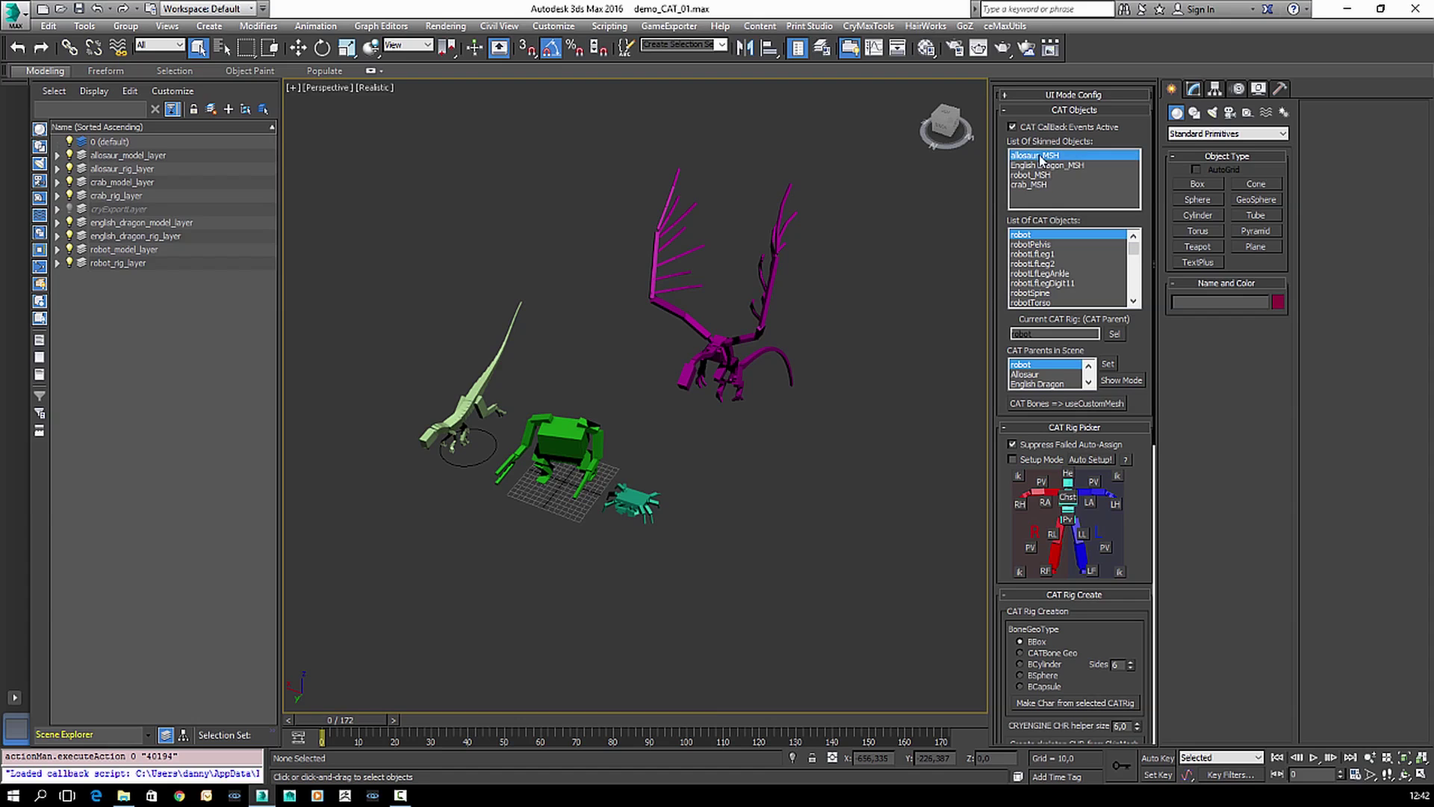
click(1040, 165)
click(1038, 175)
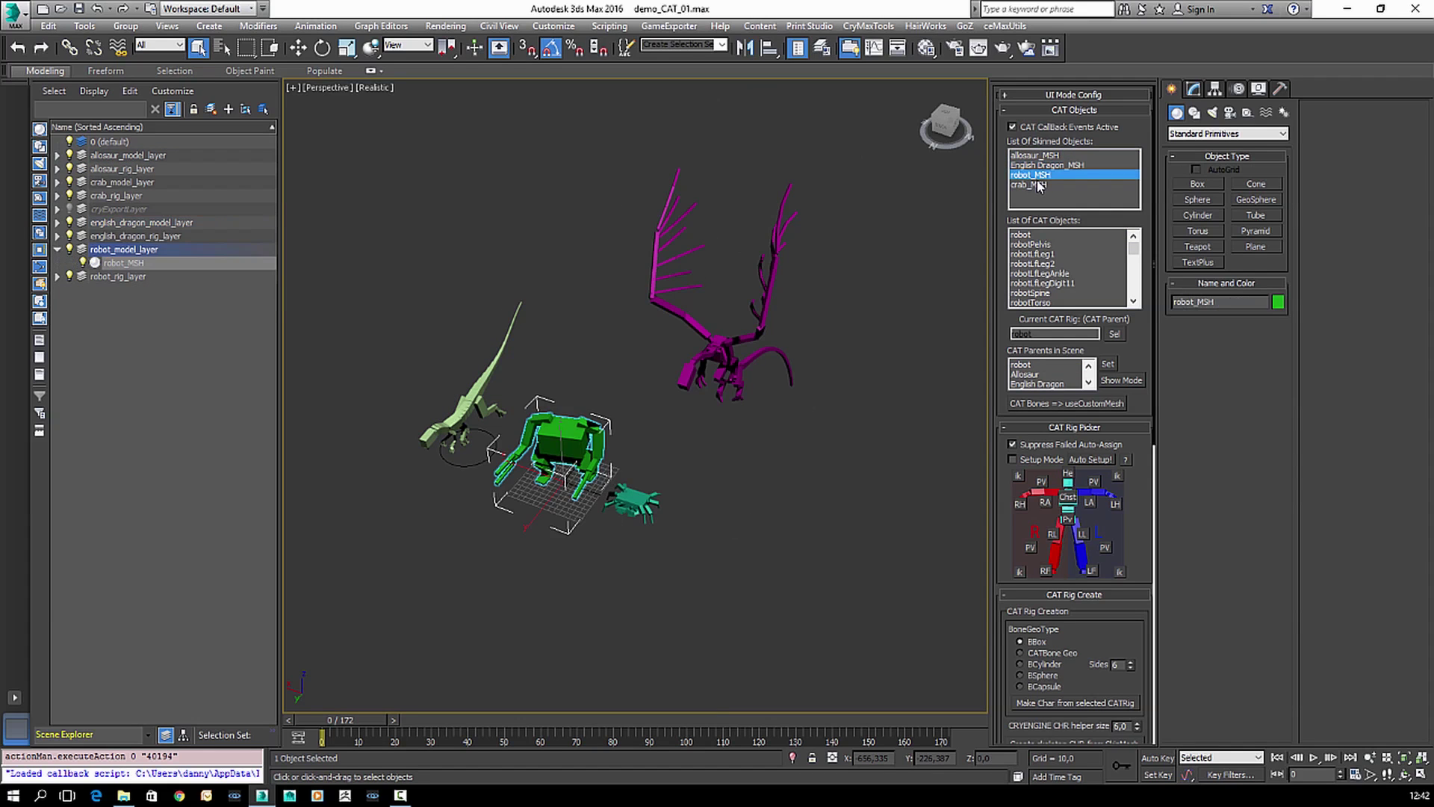
click(1038, 183)
click(1041, 165)
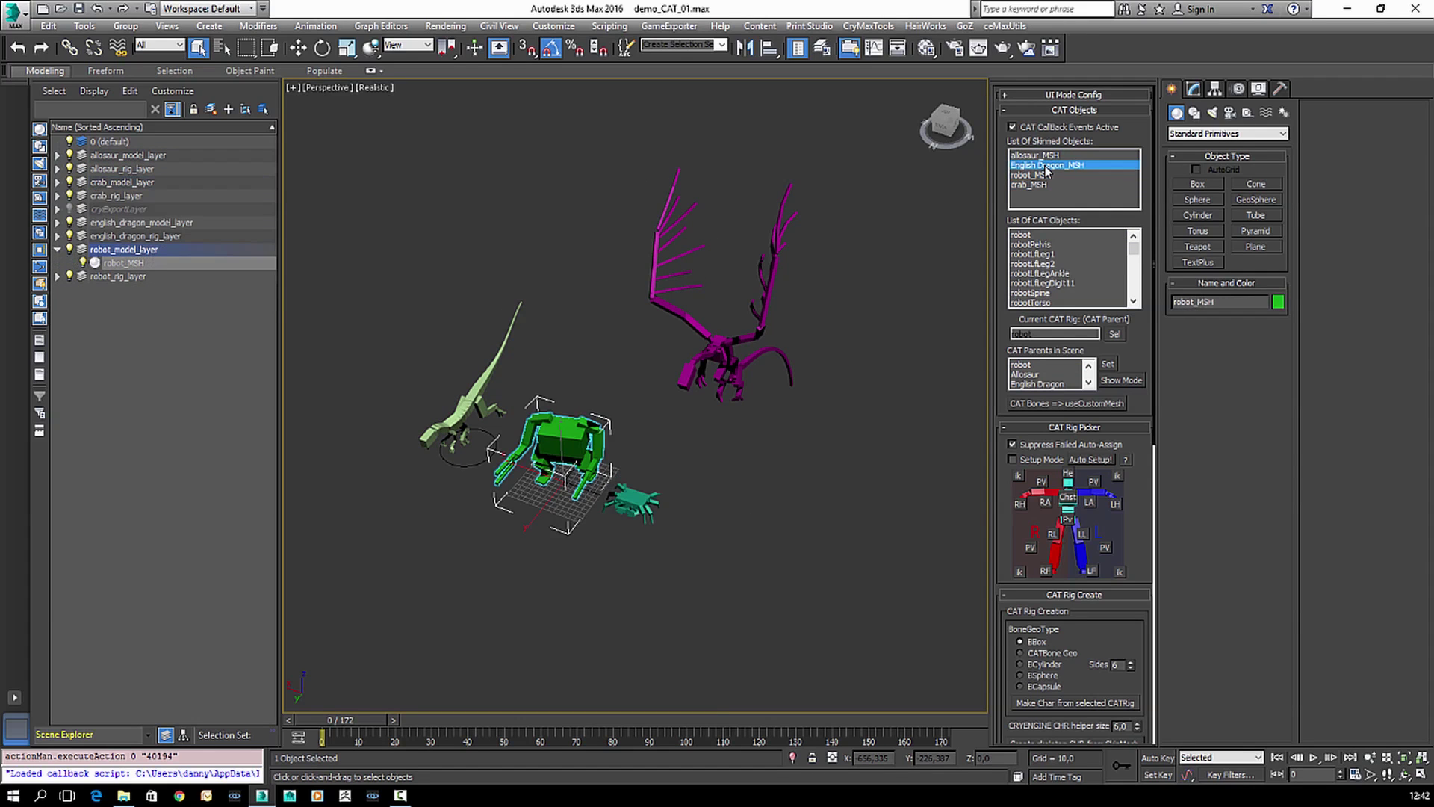
- Select the allosaur, robot, crab and English Dragon meshes one after another in the viewport
click(459, 409)
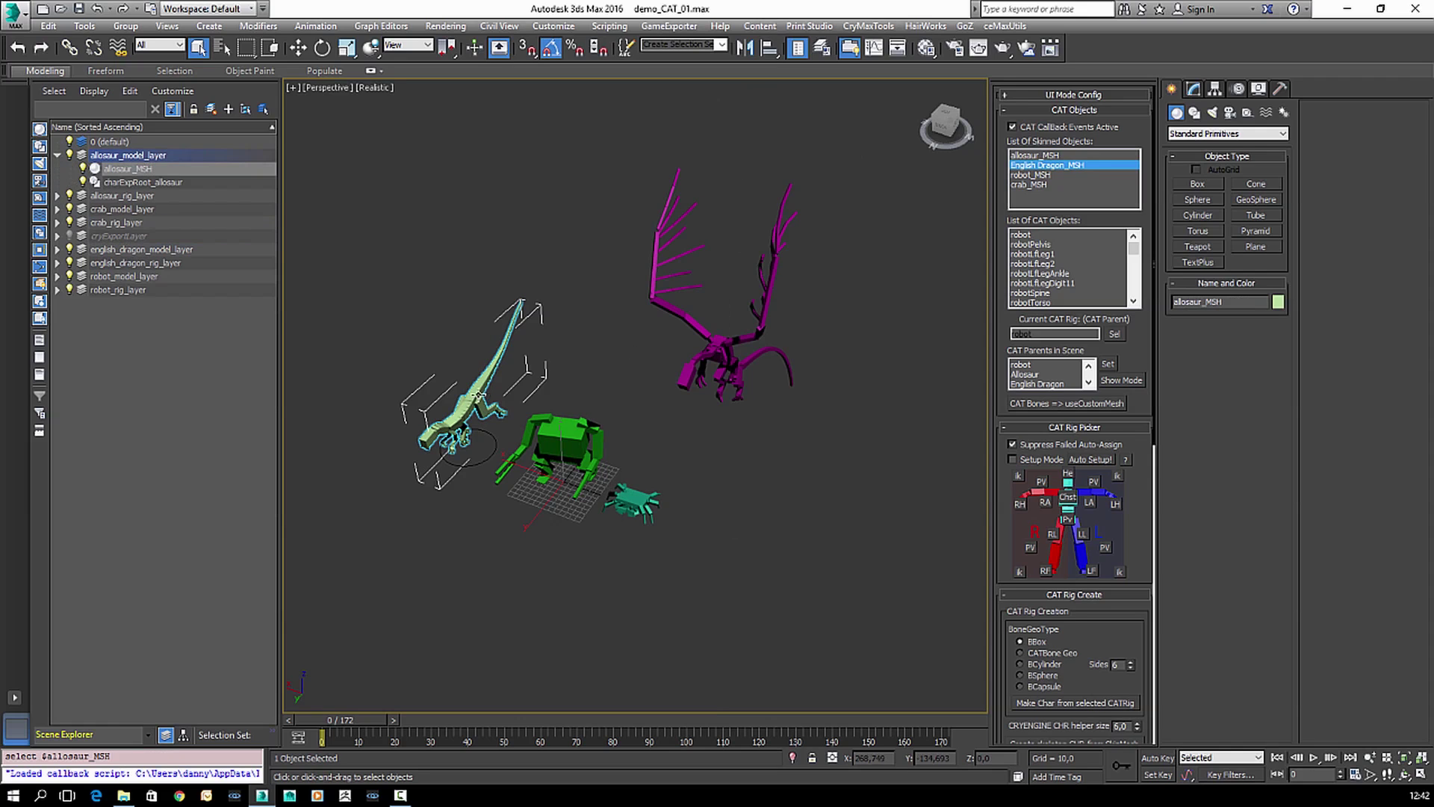
click(539, 420)
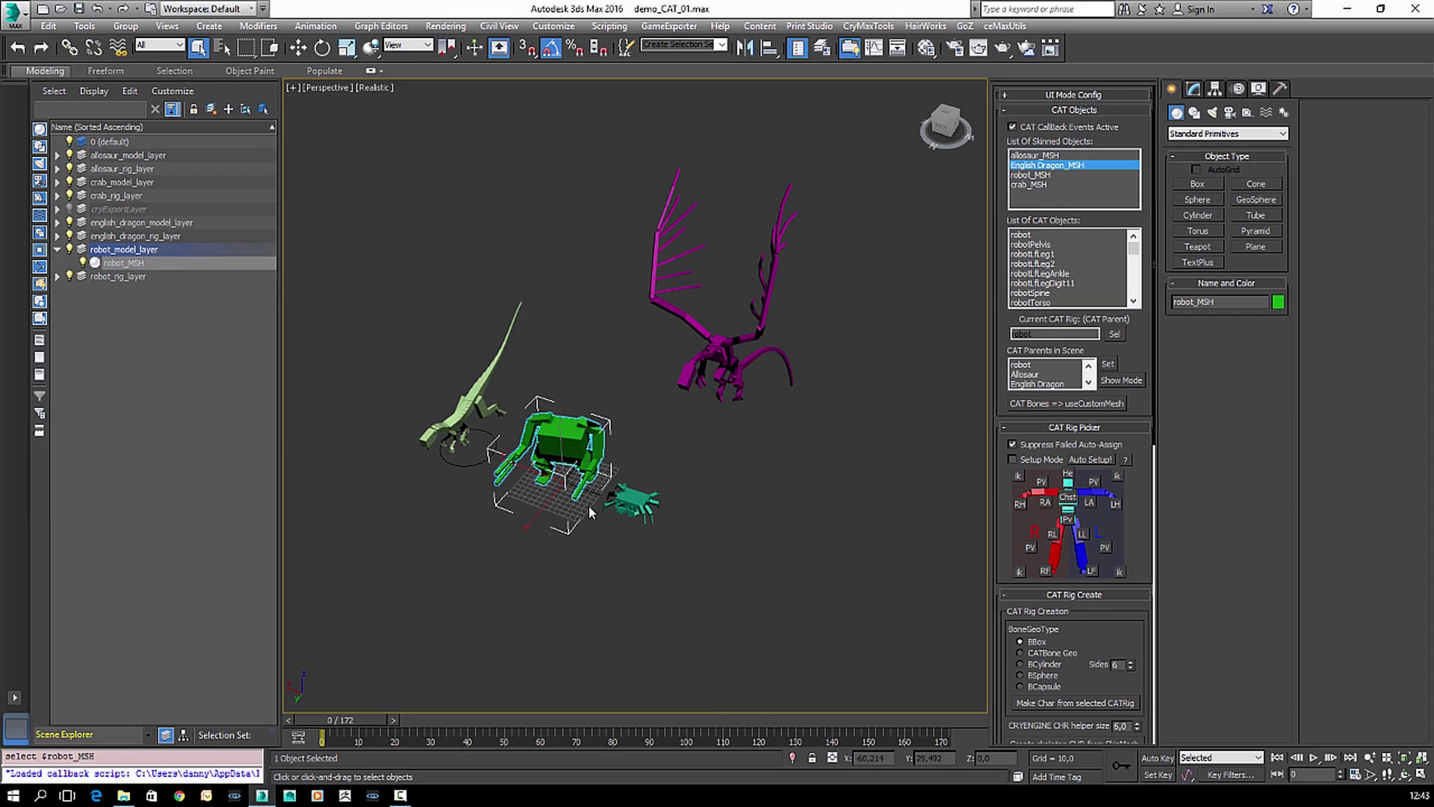
click(625, 490)
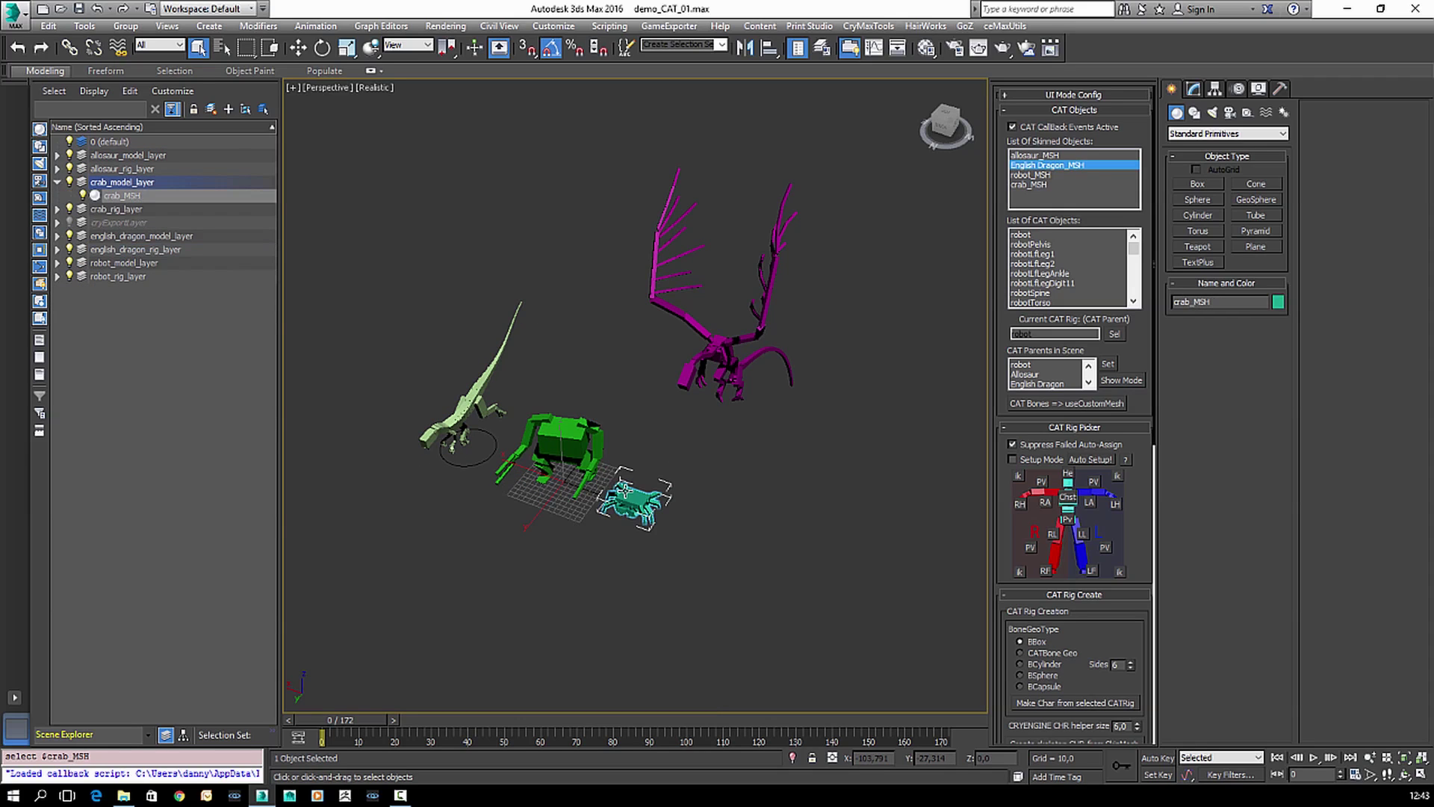
click(755, 373)
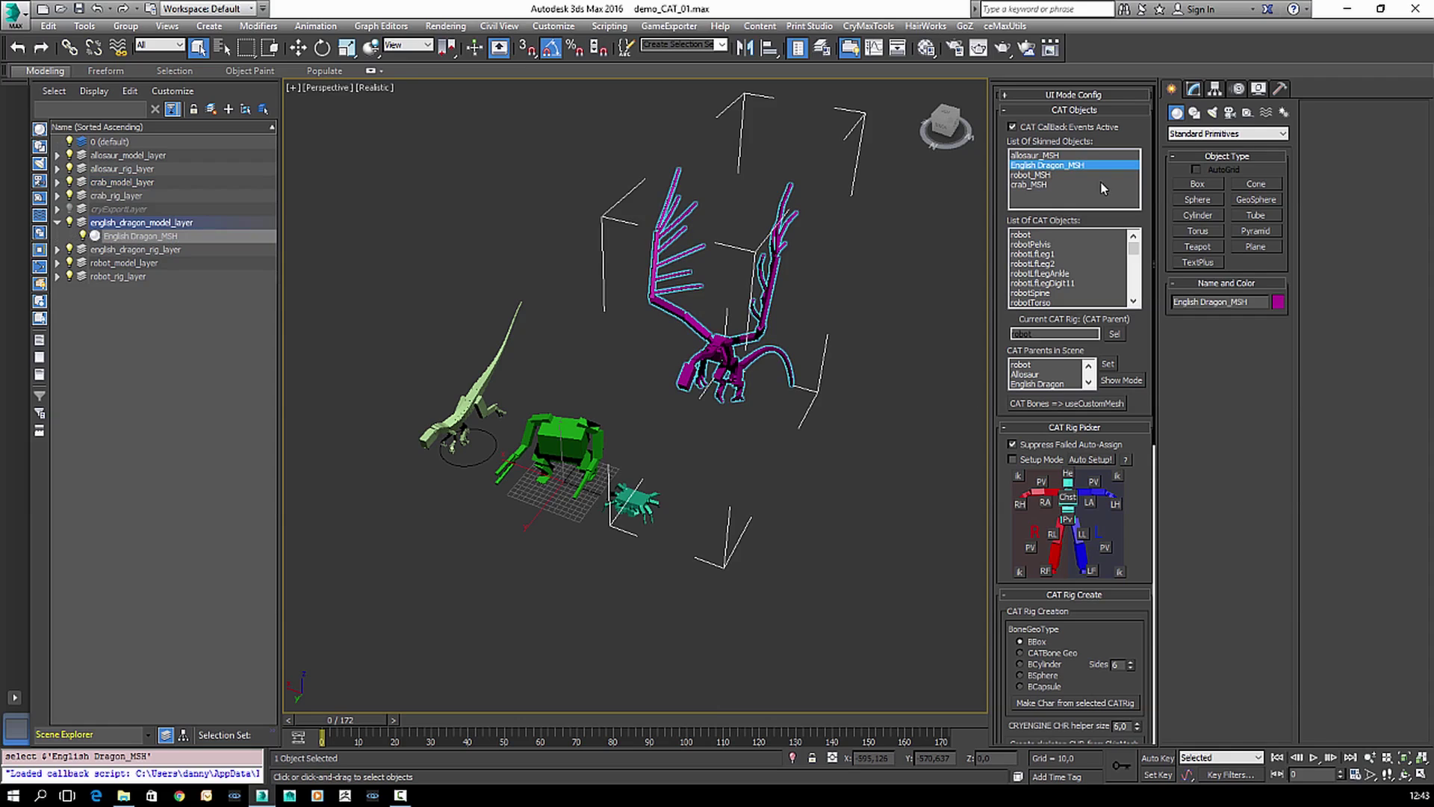
- Select allosaur_MSH in the scene from the list of skinned objects and open the Max scene folder from its entry
click(1026, 185)
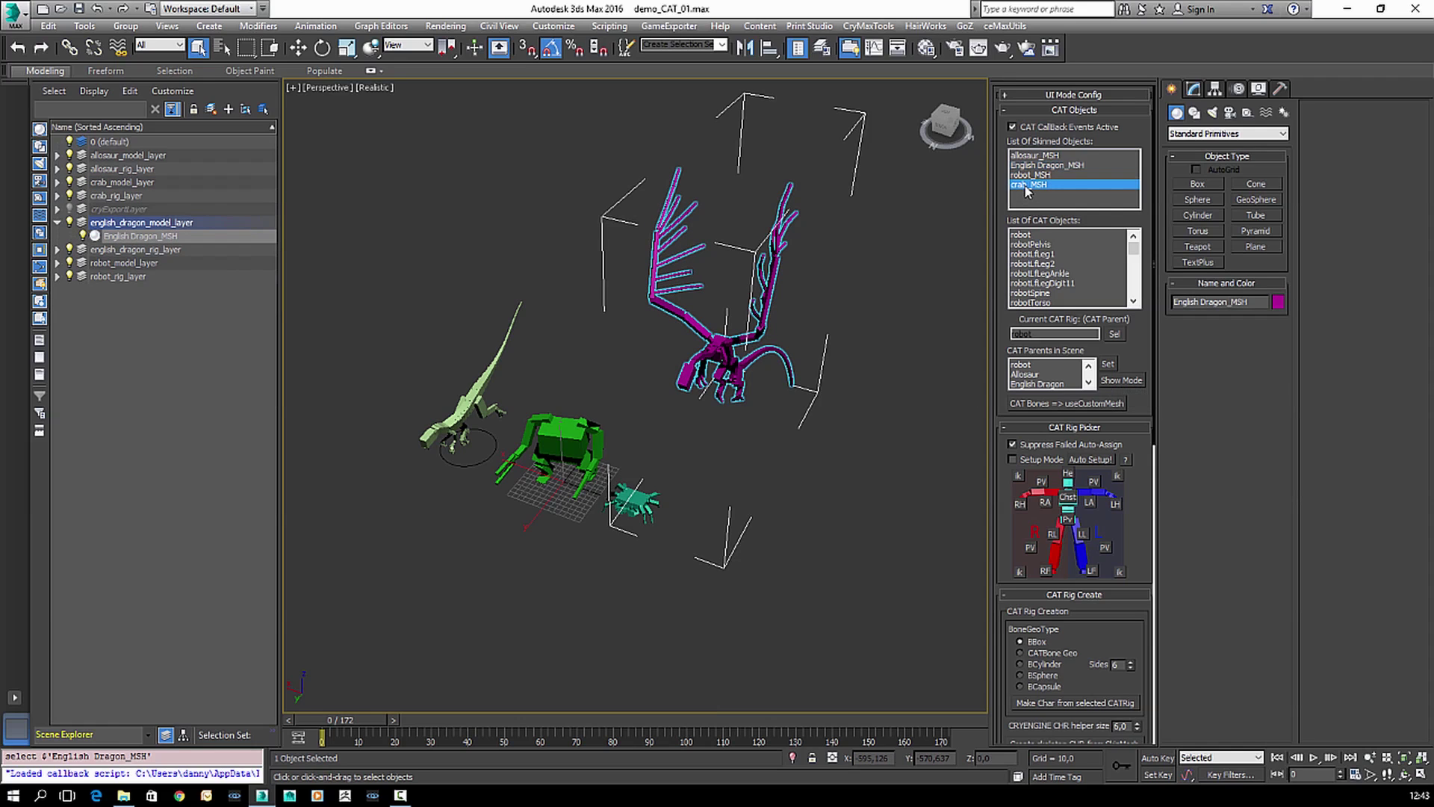
click(1029, 174)
click(1034, 165)
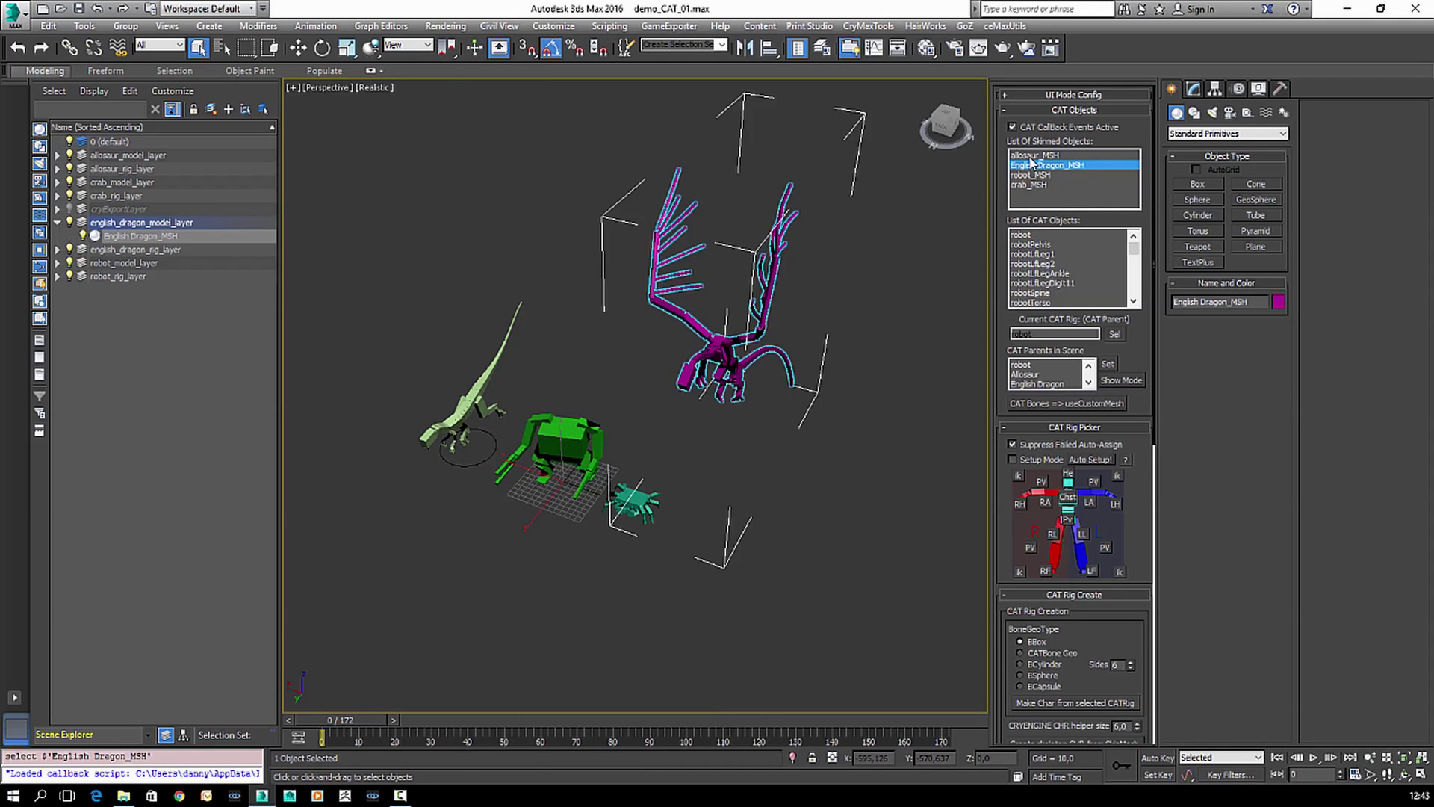
click(1032, 156)
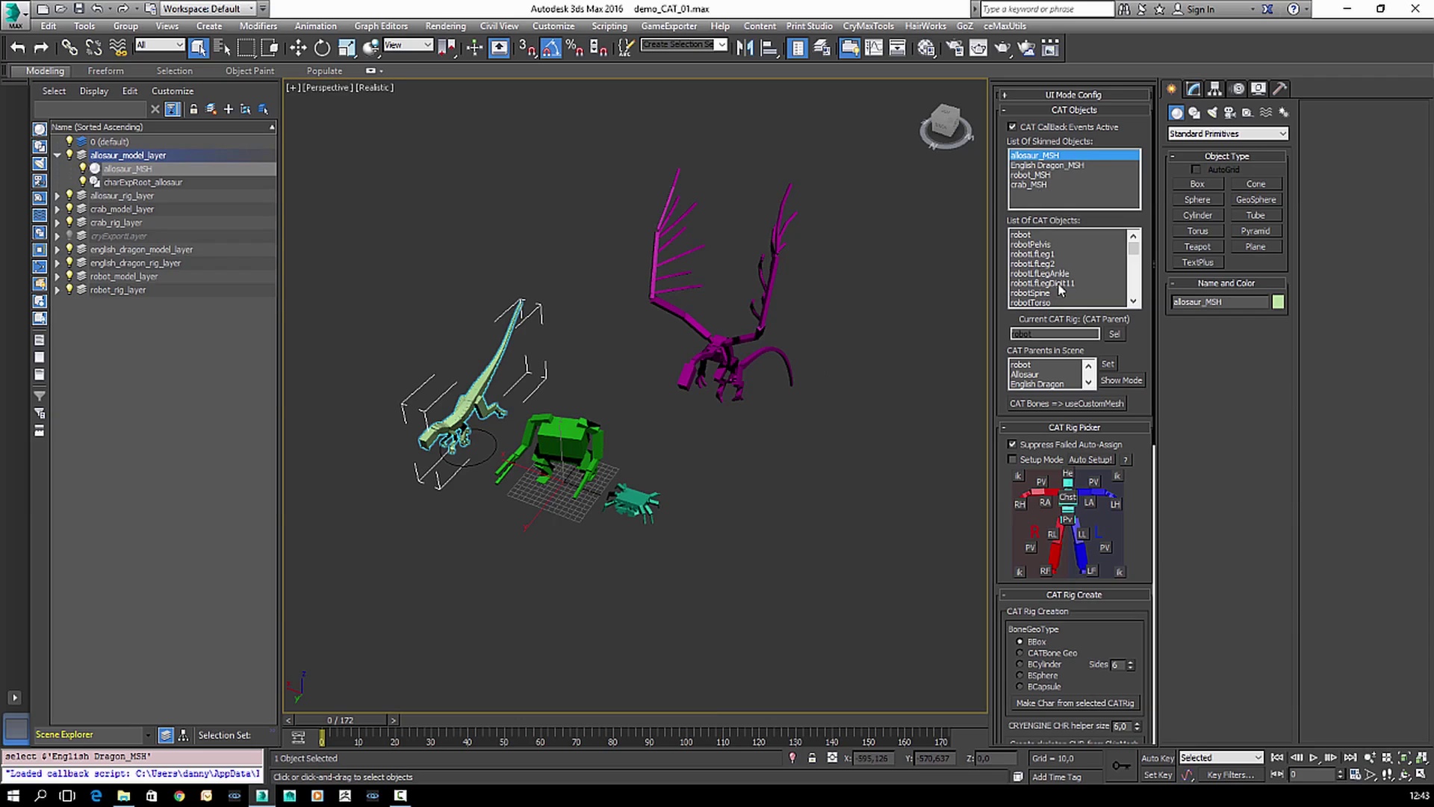
right_click(1047, 159)
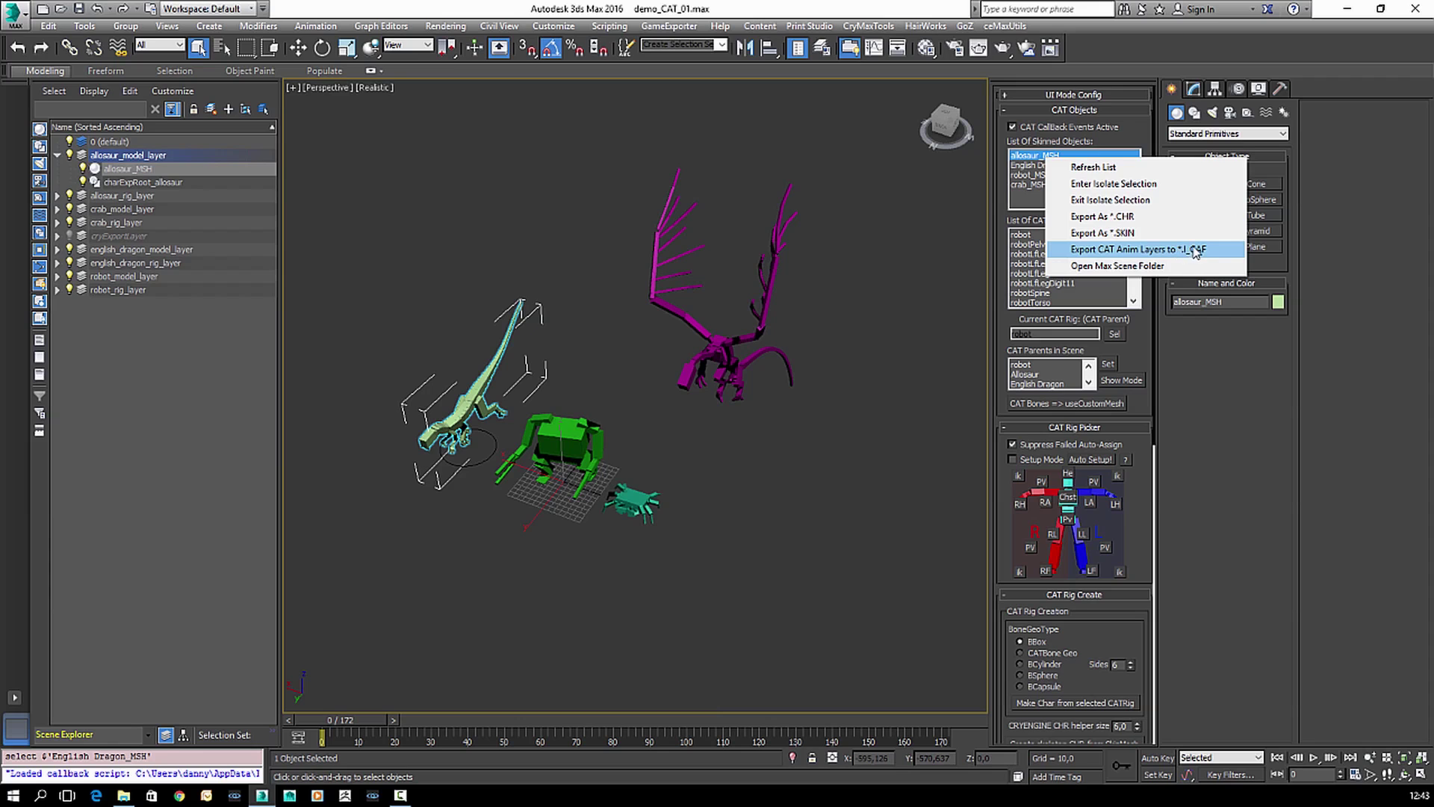
click(1143, 266)
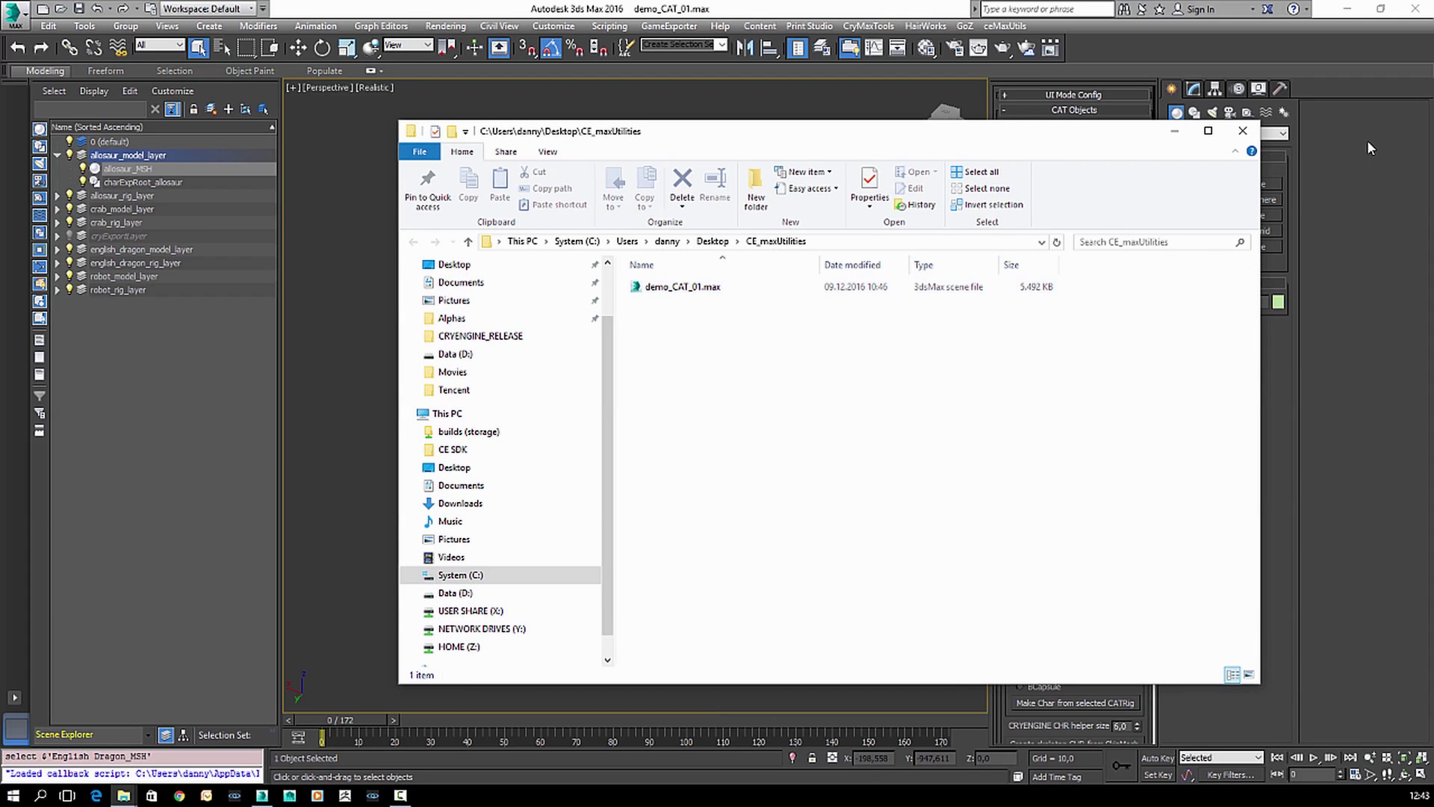
- Close the scene folder window, look at the CryENGINE3 Exporter utility and return to the modifier stack of allosaur_MSH
click(1243, 131)
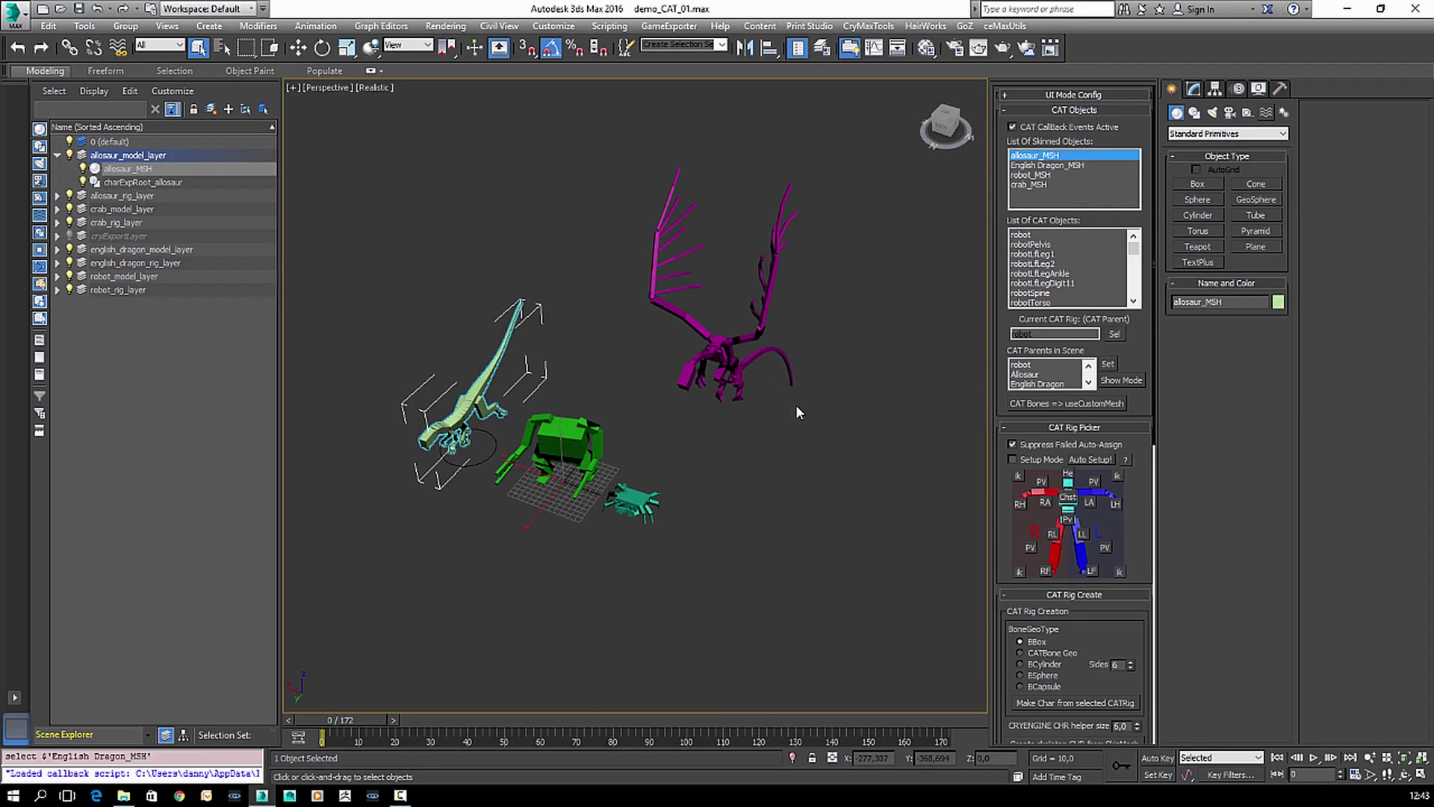
click(1280, 89)
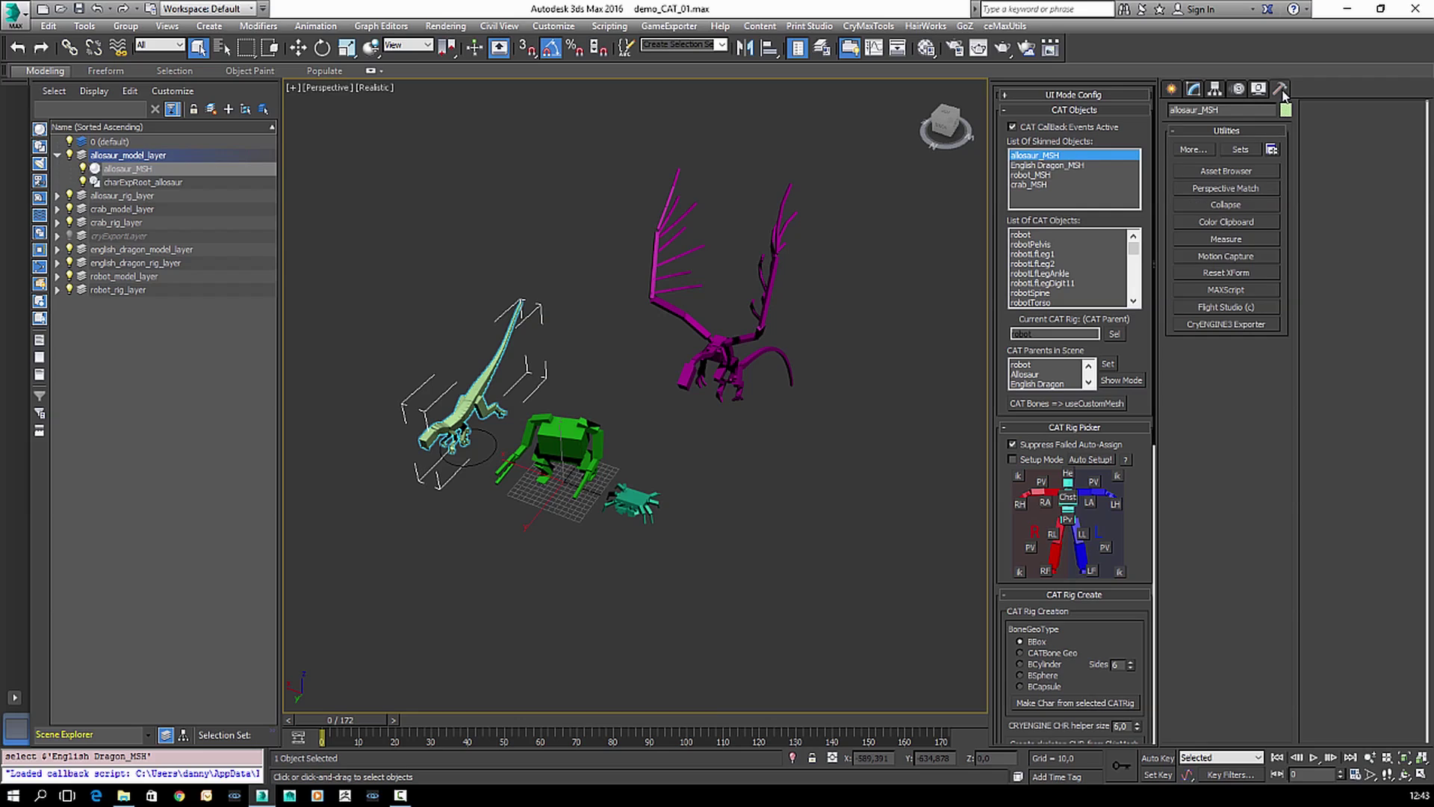
click(1218, 327)
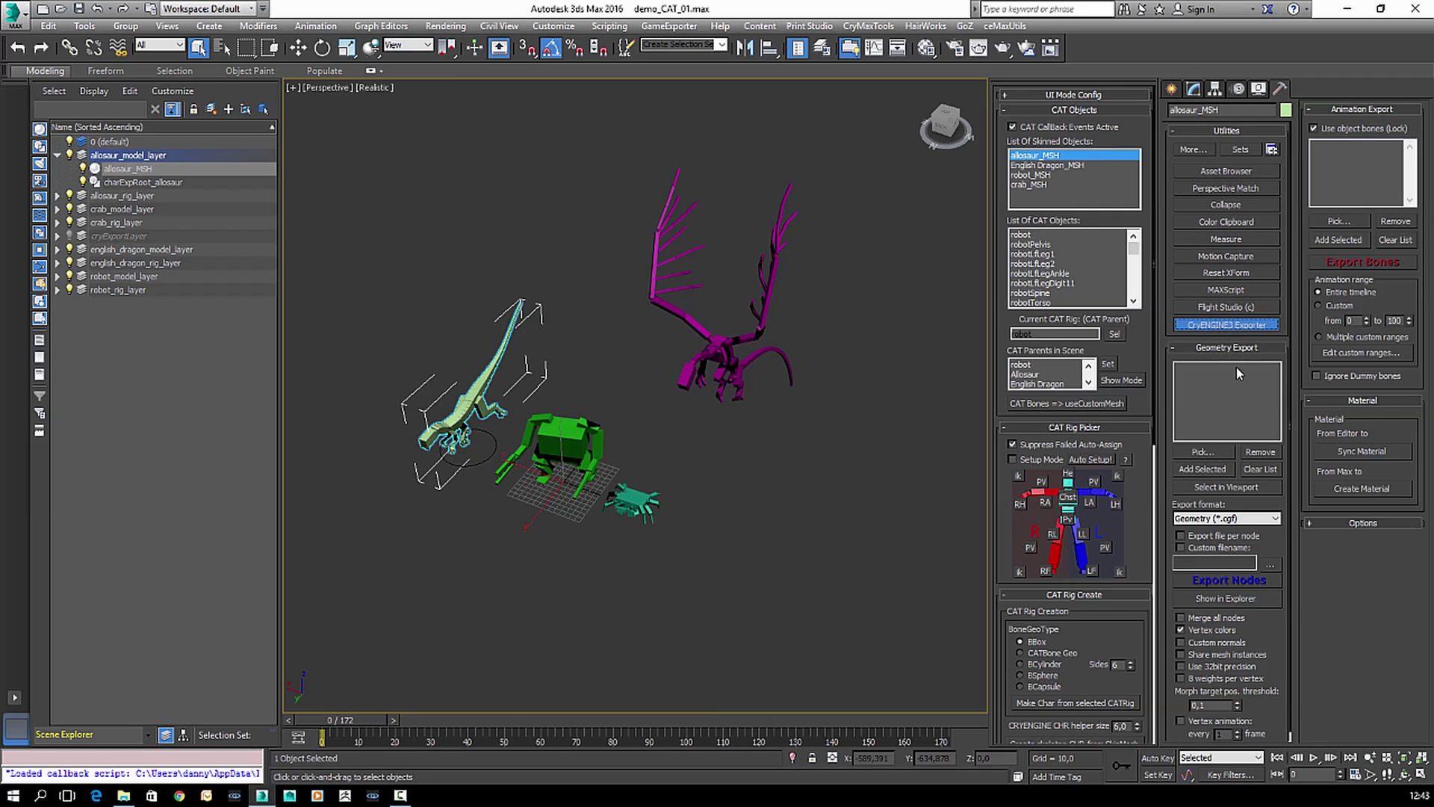
click(1245, 327)
click(1196, 91)
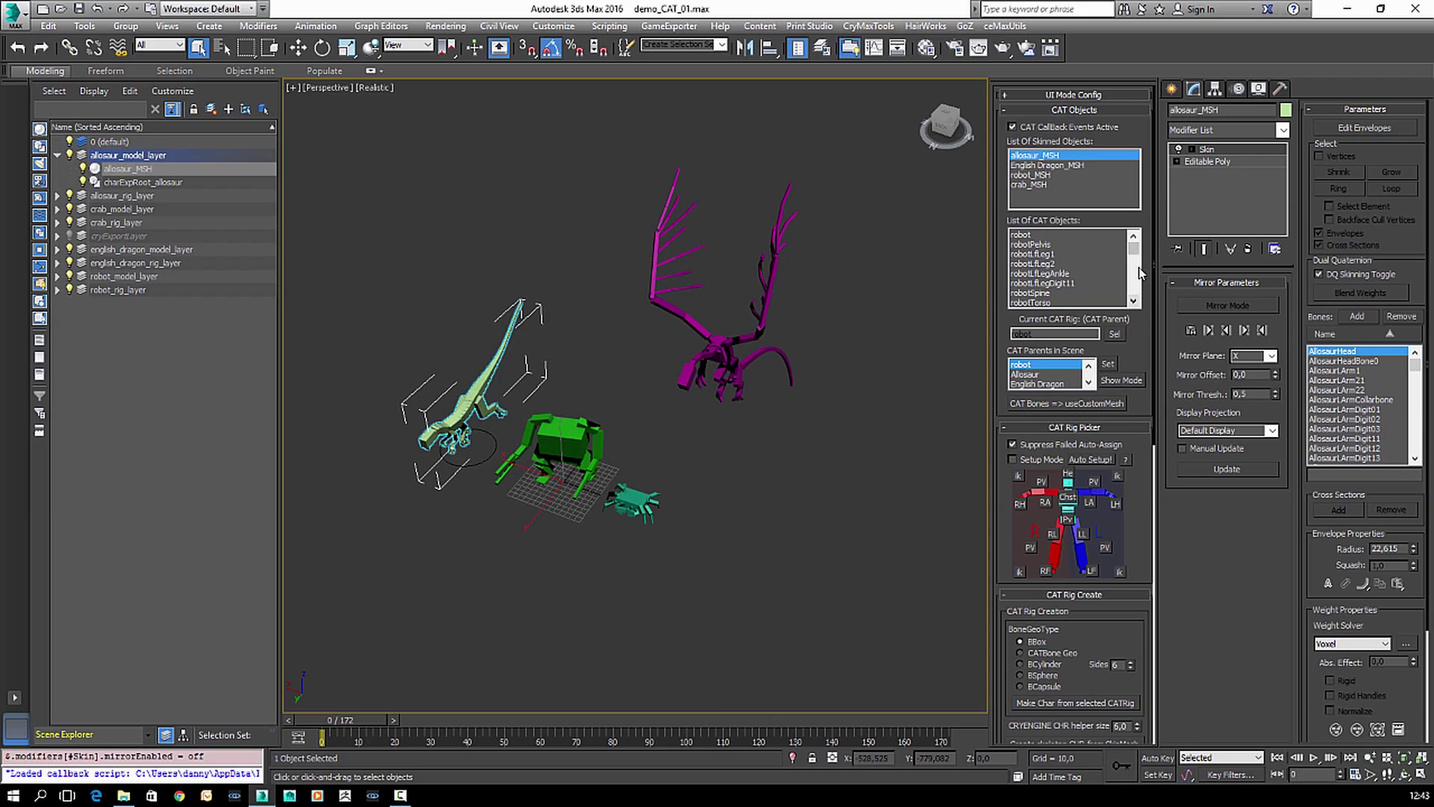
- Select robot and robotLfLeg1 from the list of CAT objects, and collapse robot_rig_layer in the Scene Explorer
click(1104, 237)
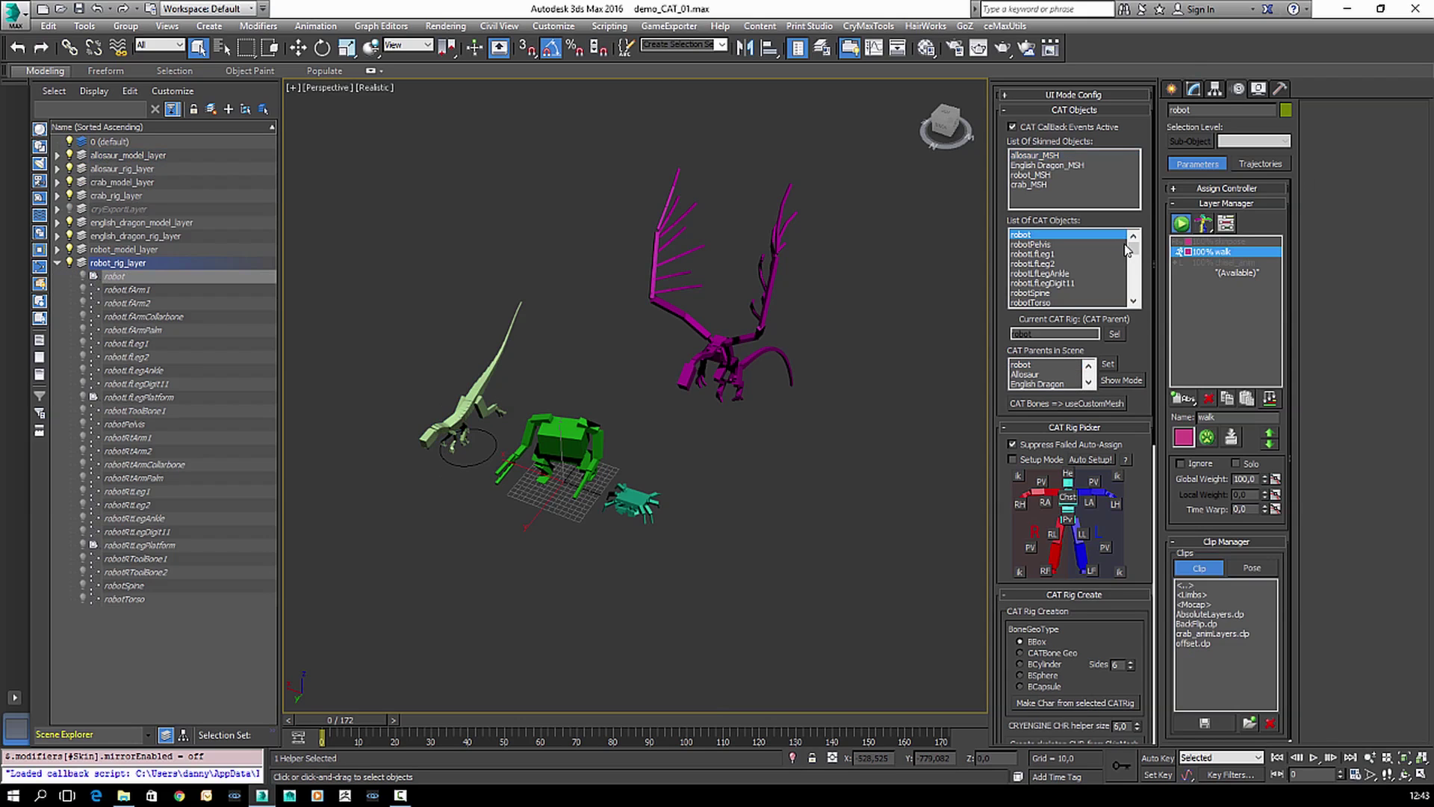
mouse_move(1133, 250)
mouse_down()
mouse_move(1133, 291)
mouse_move(1144, 241)
mouse_up()
click(1064, 257)
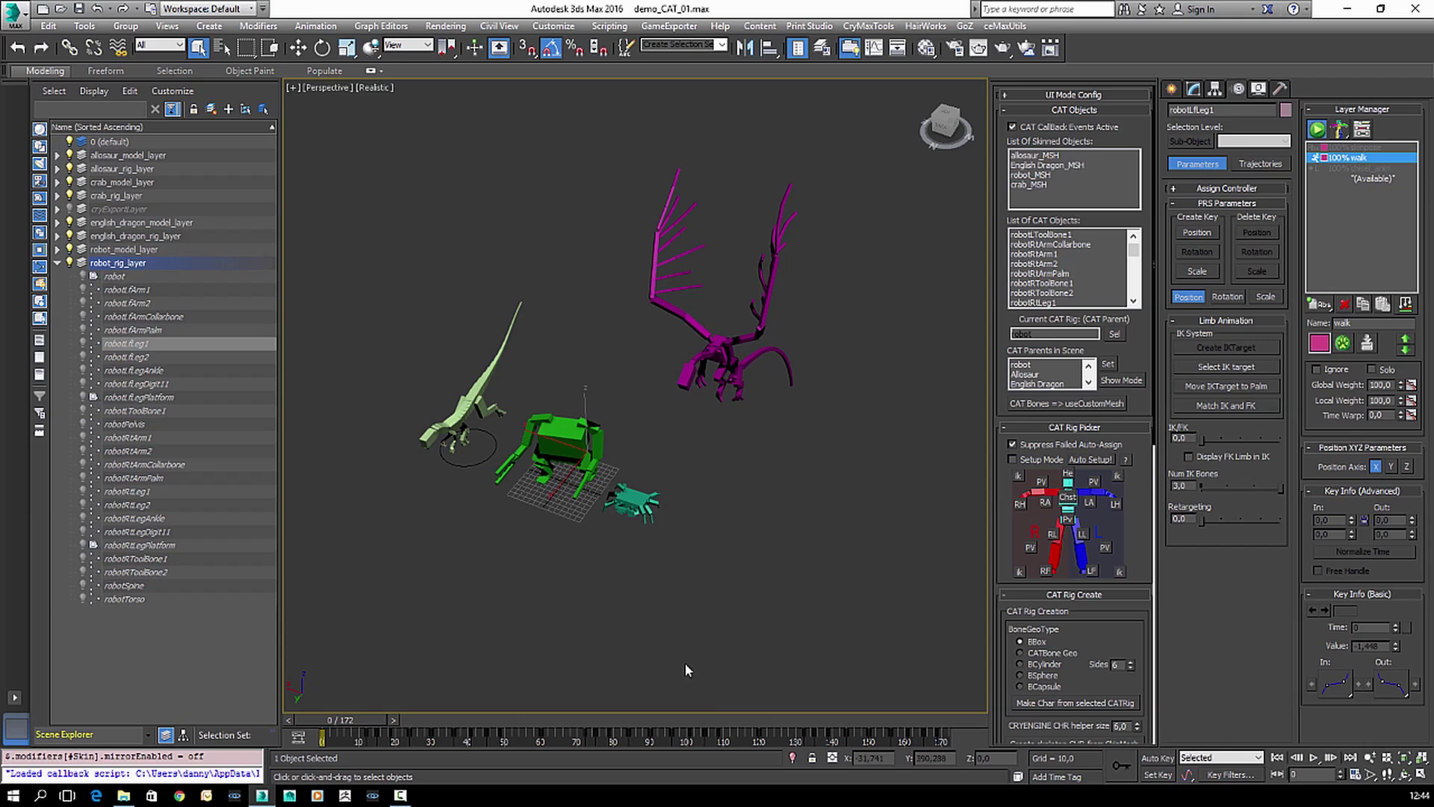
click(57, 263)
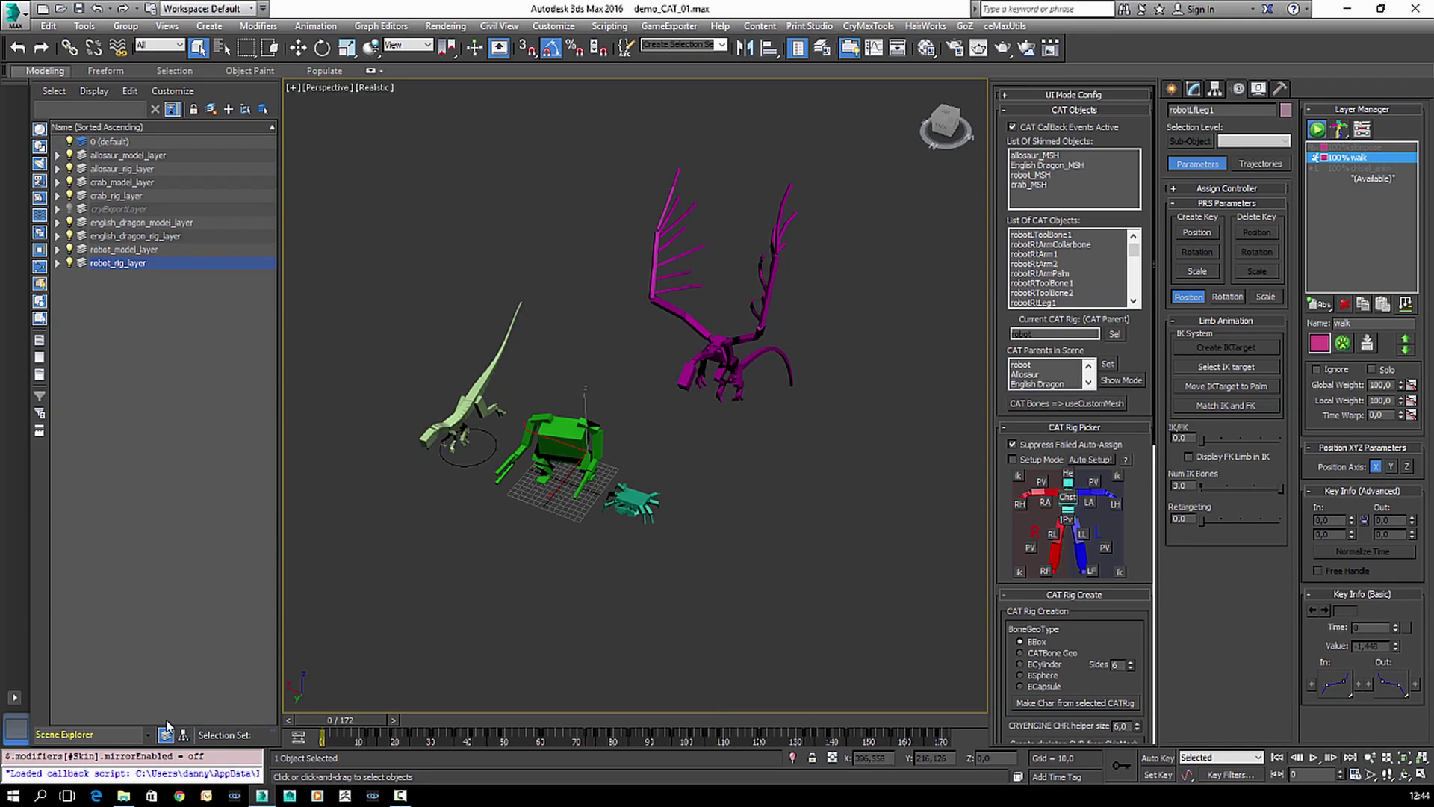
- Expand the English dragon's model and rig layers, select the English Dragon CAT parent, look through its bones and collapse the rig layer
click(106, 252)
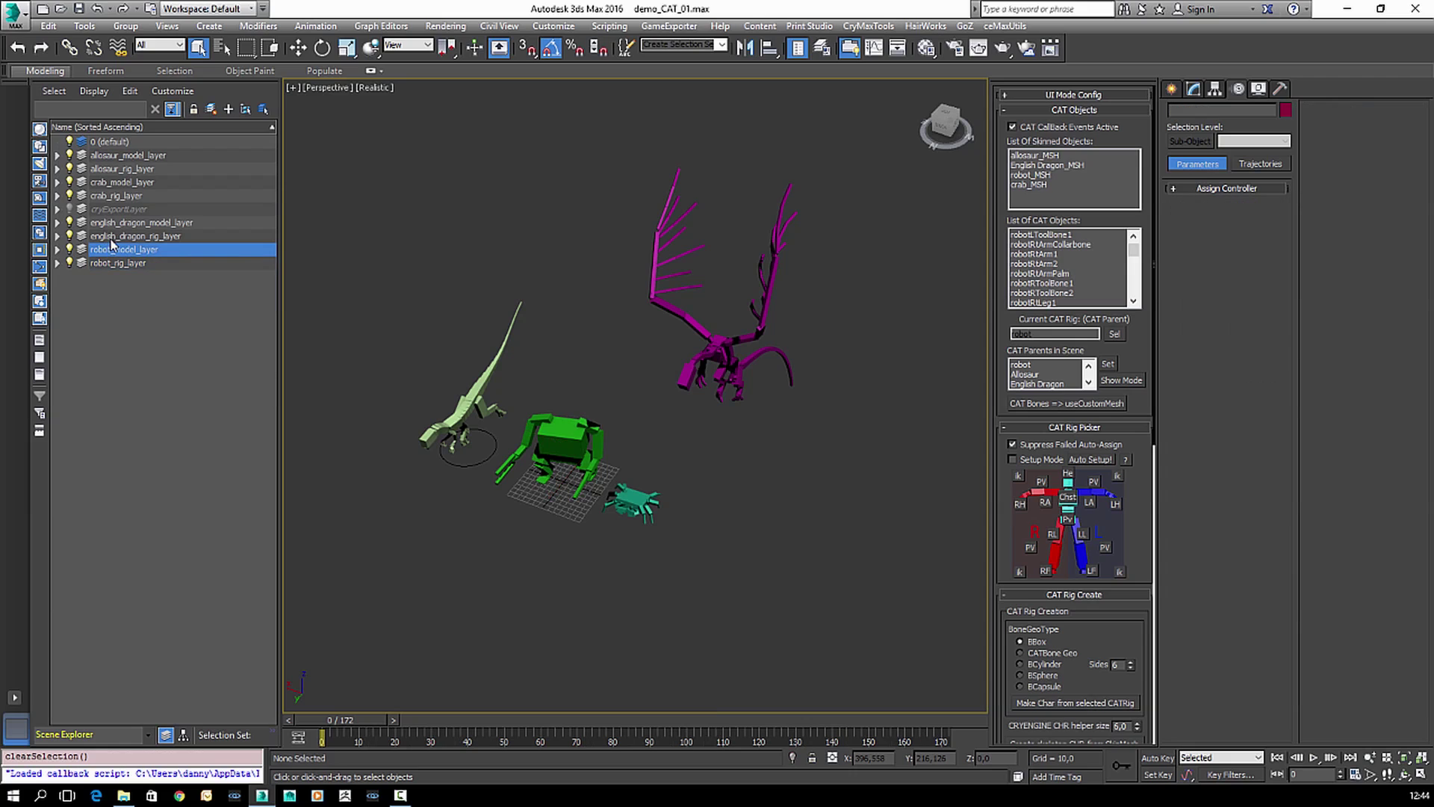
click(117, 236)
click(124, 223)
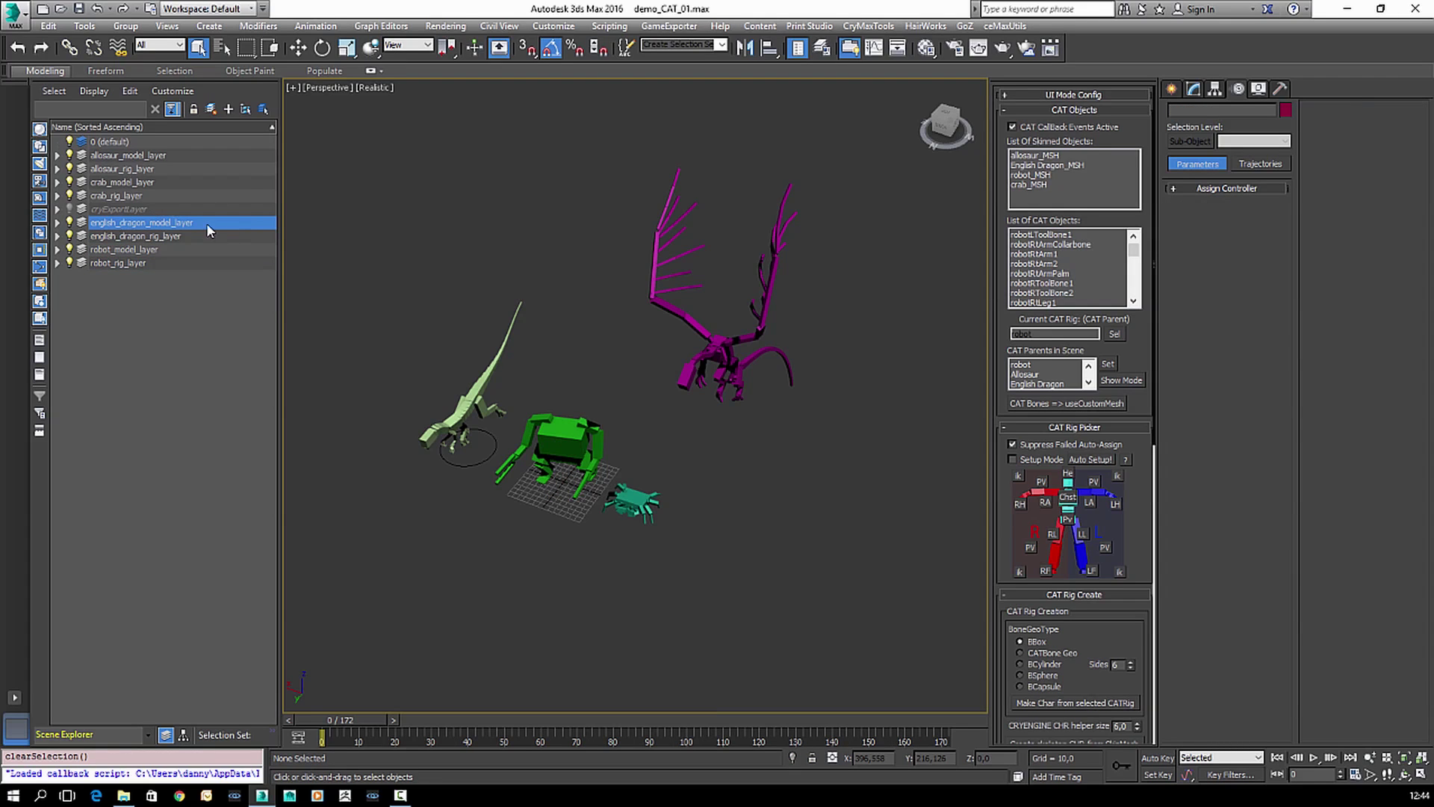
click(58, 224)
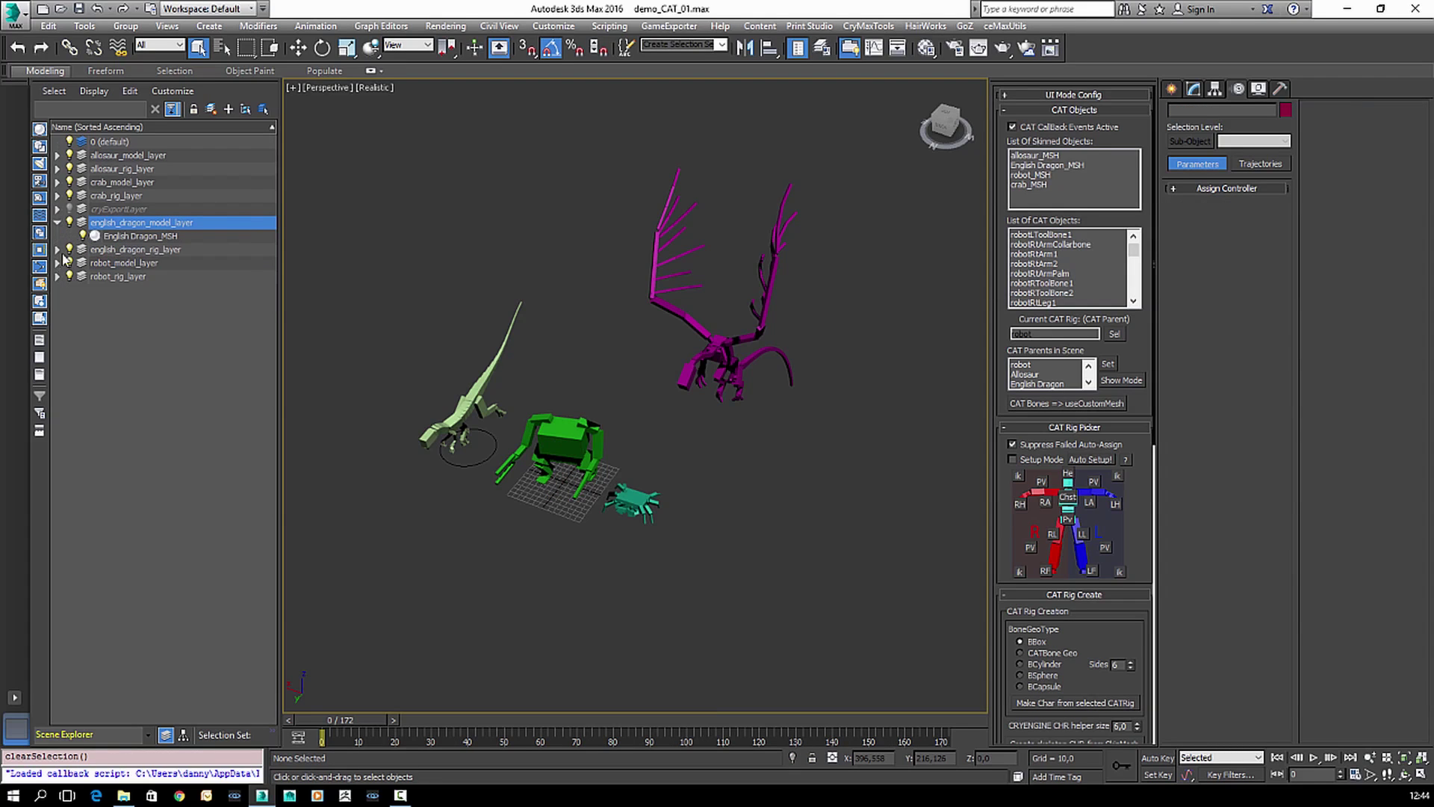
click(58, 250)
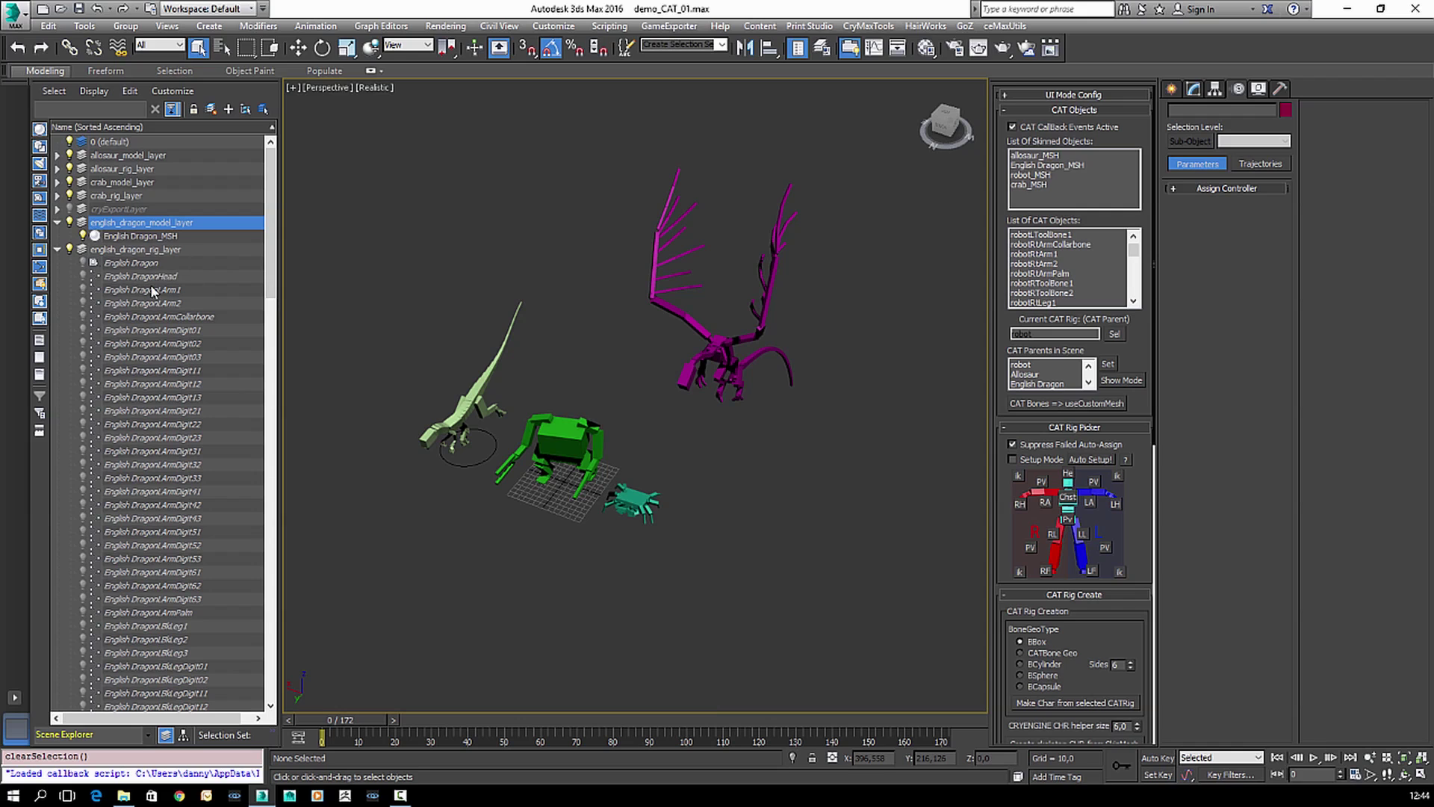
click(160, 259)
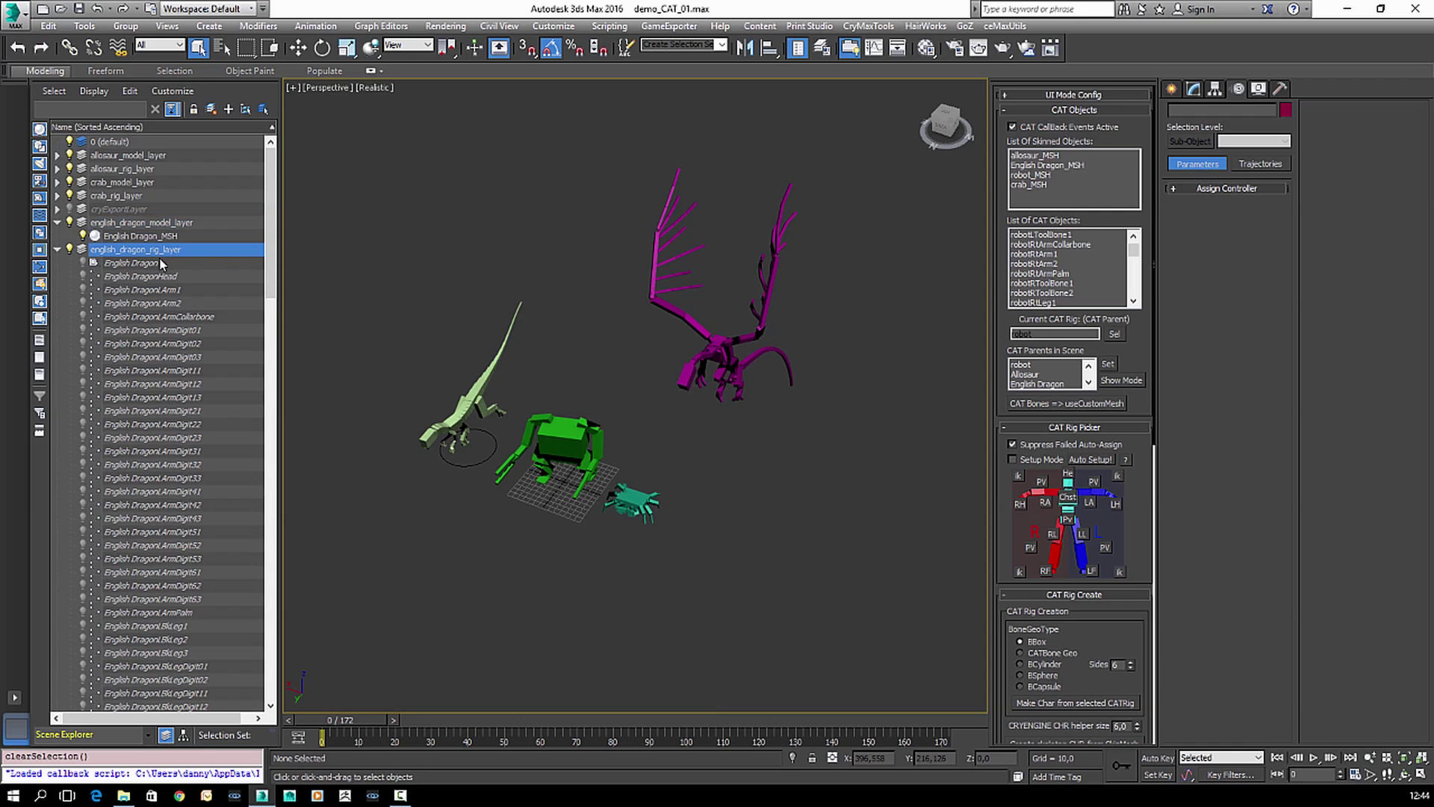
drag(268, 235, 269, 629)
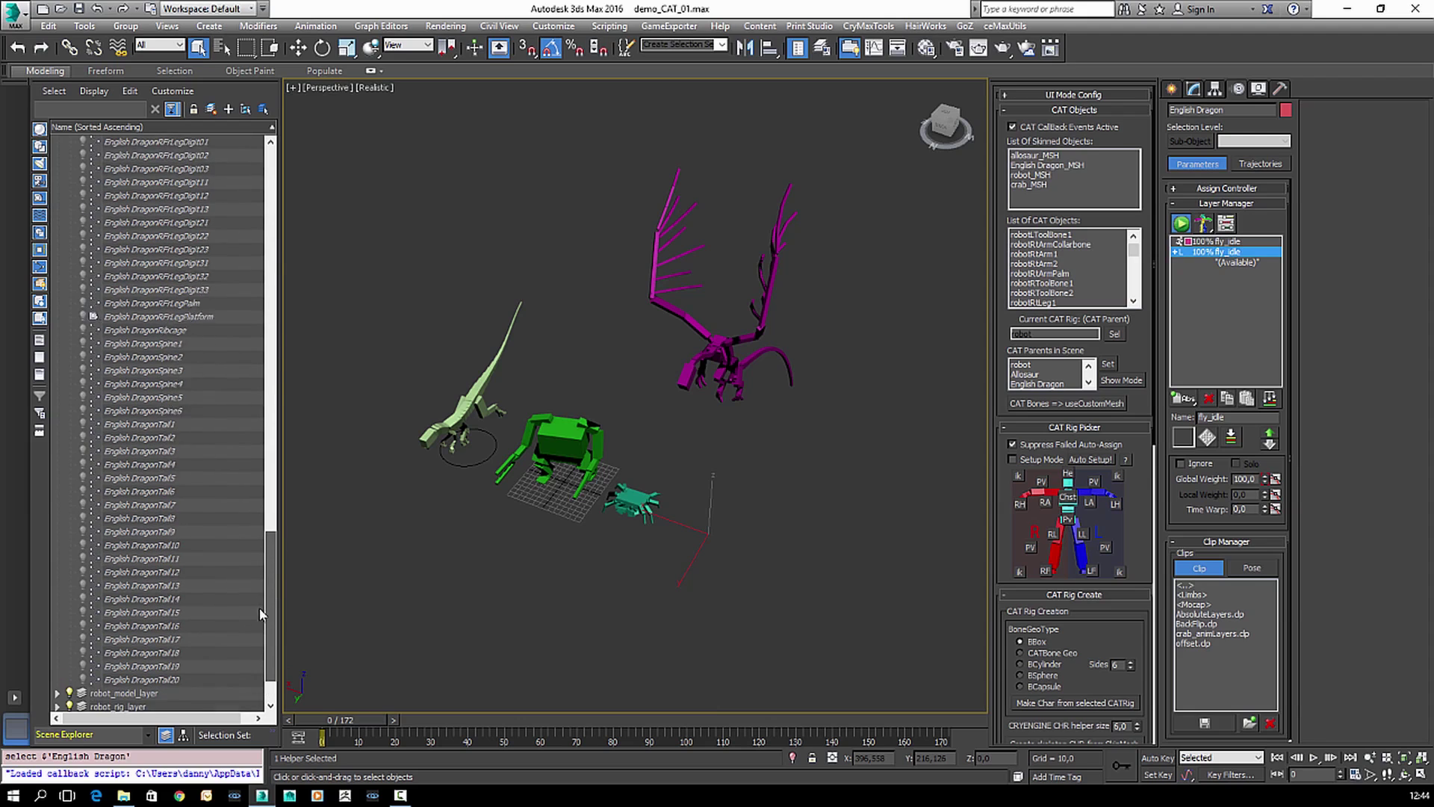
scroll(251, 436, up, 20)
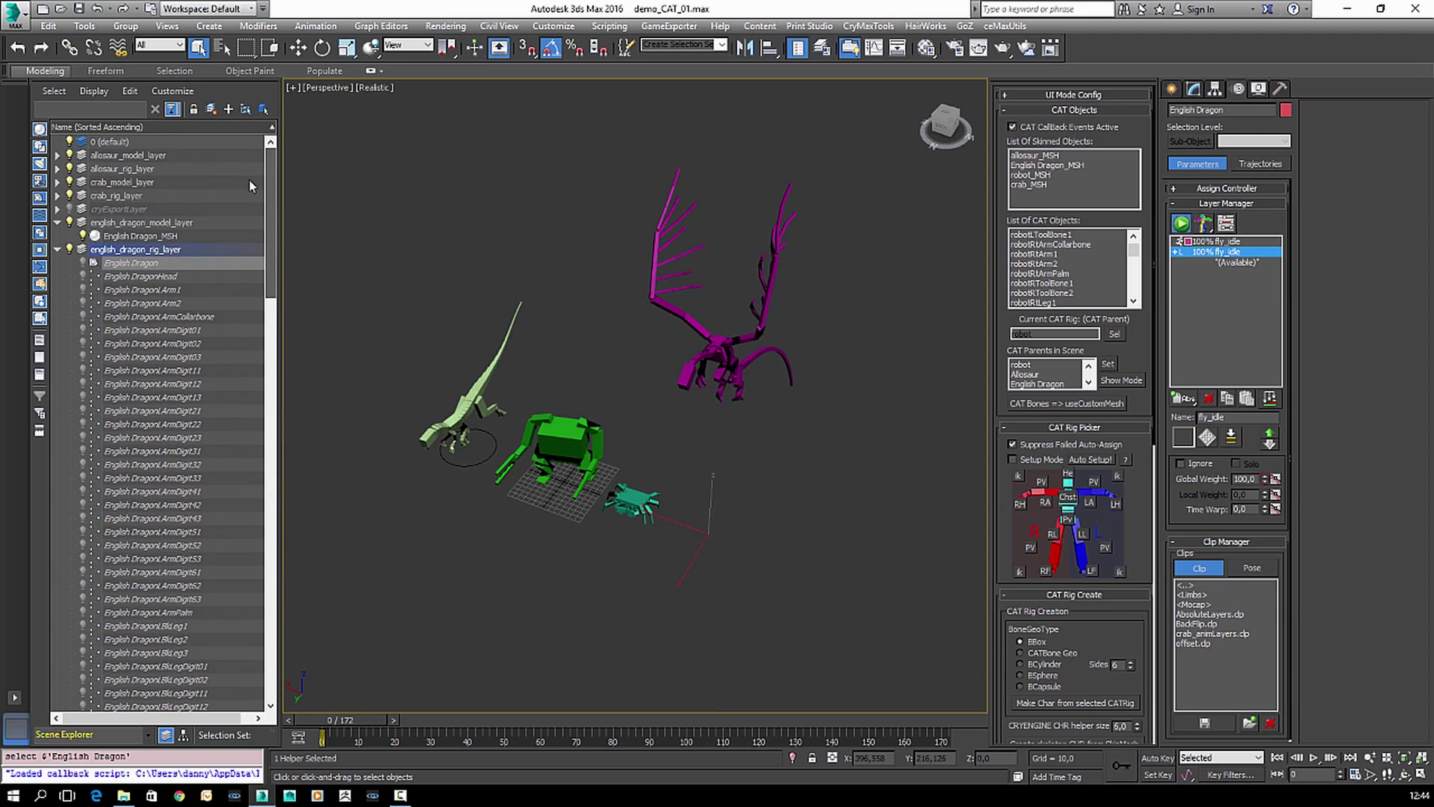
click(57, 251)
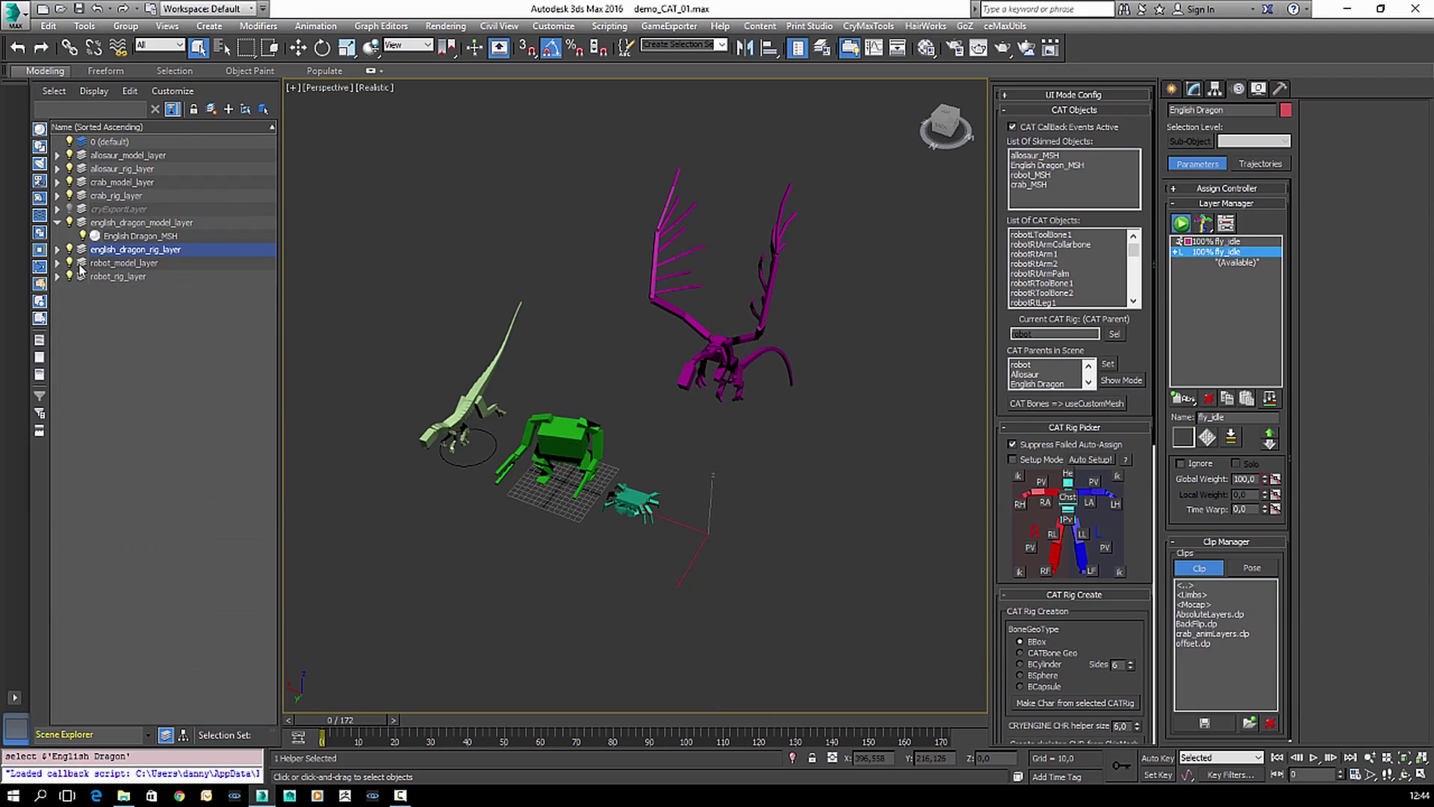
- Show the Hide/Select tools in the utilities and unhide the CAT category of objects
click(1124, 94)
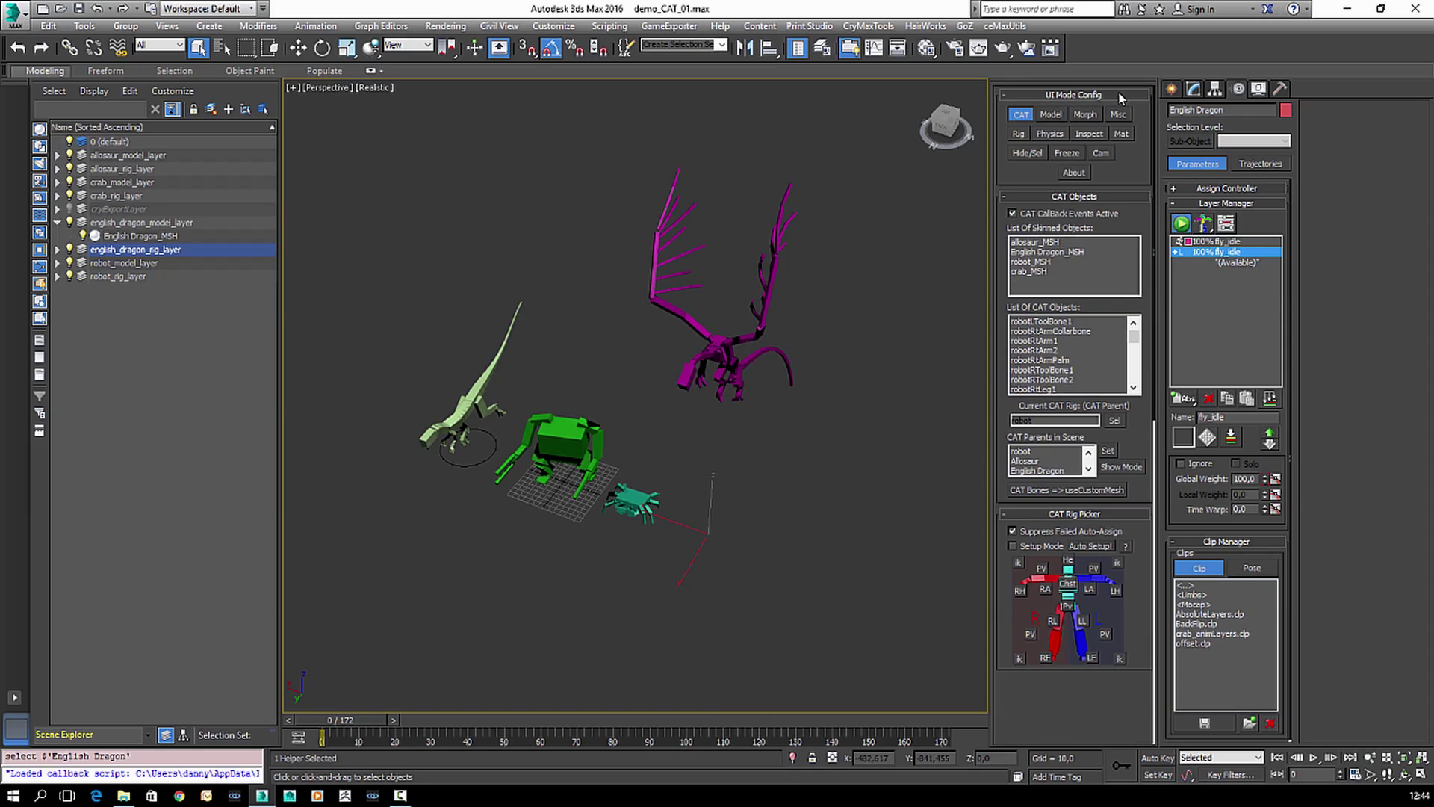
click(1028, 154)
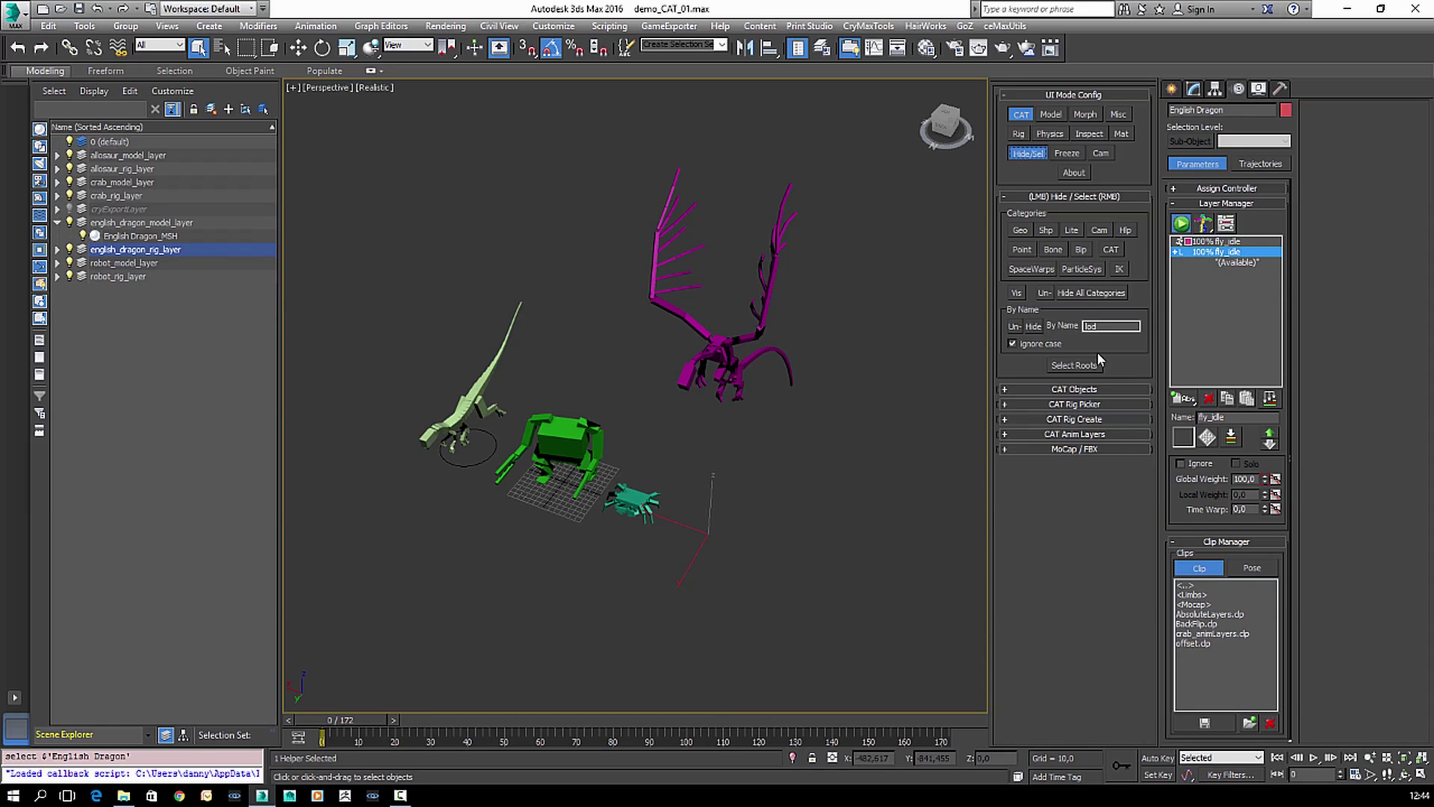
click(1112, 251)
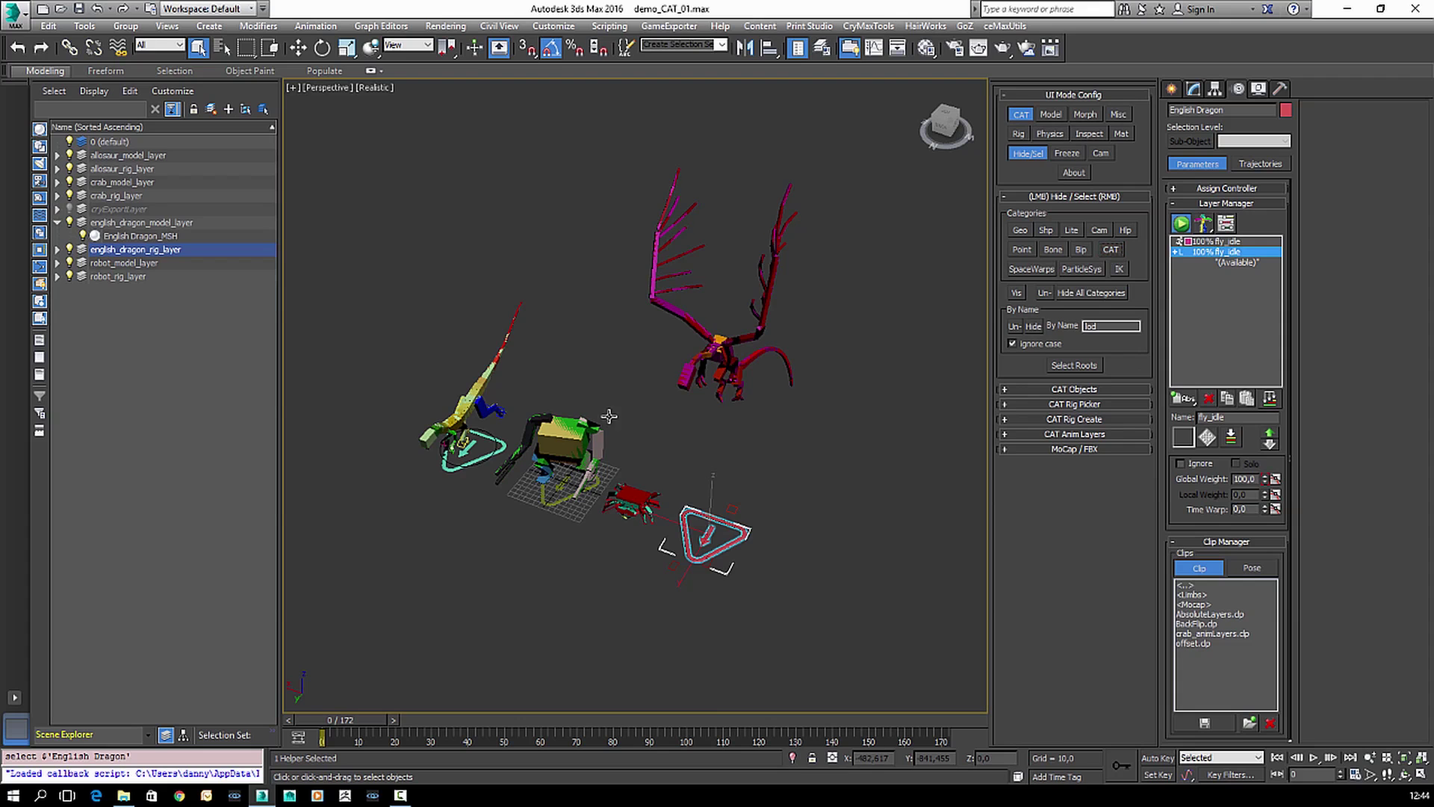
- Select allosaur_MSH in the viewport and add an XForm modifier above its Skin modifier
drag(368, 719, 340, 678)
key(q)
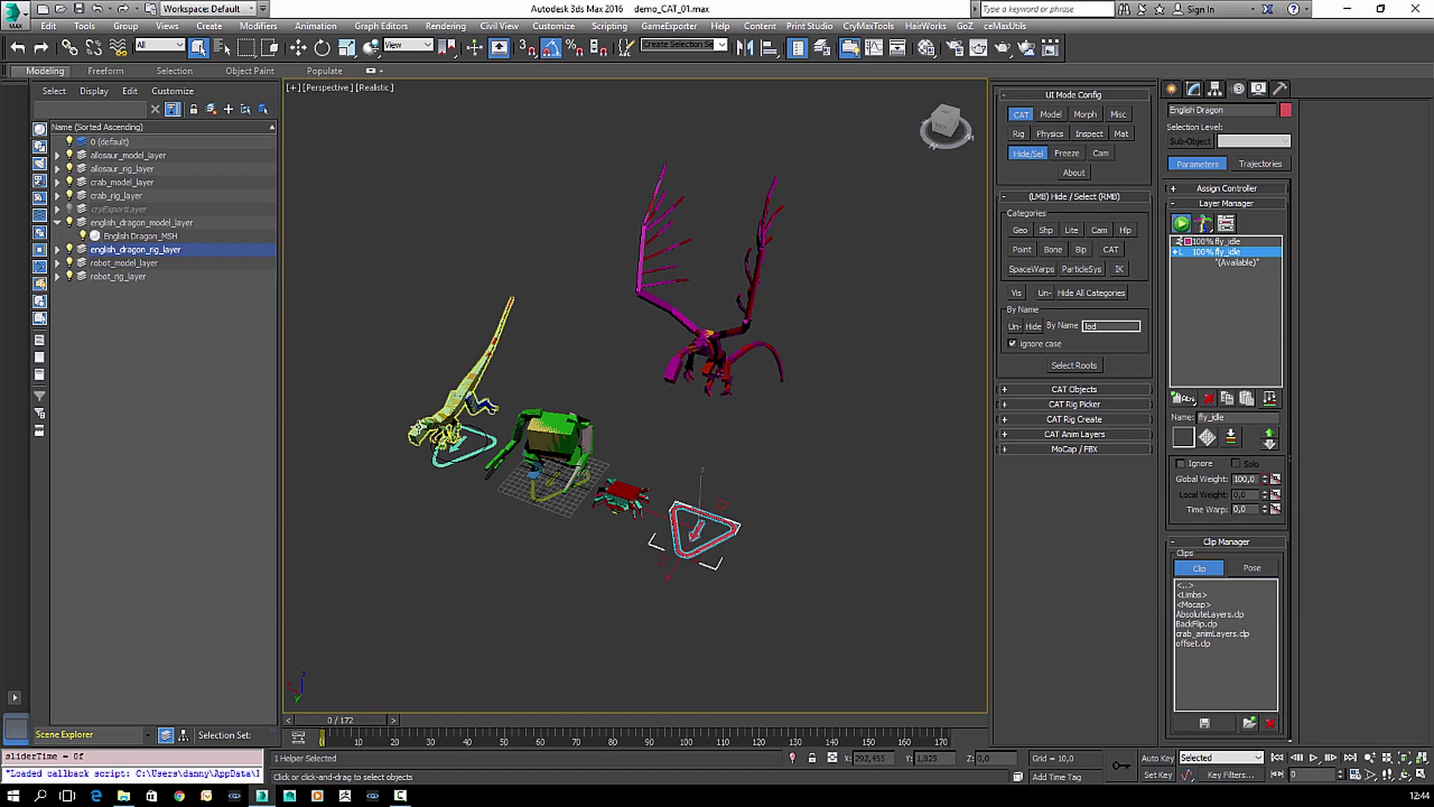
click(419, 427)
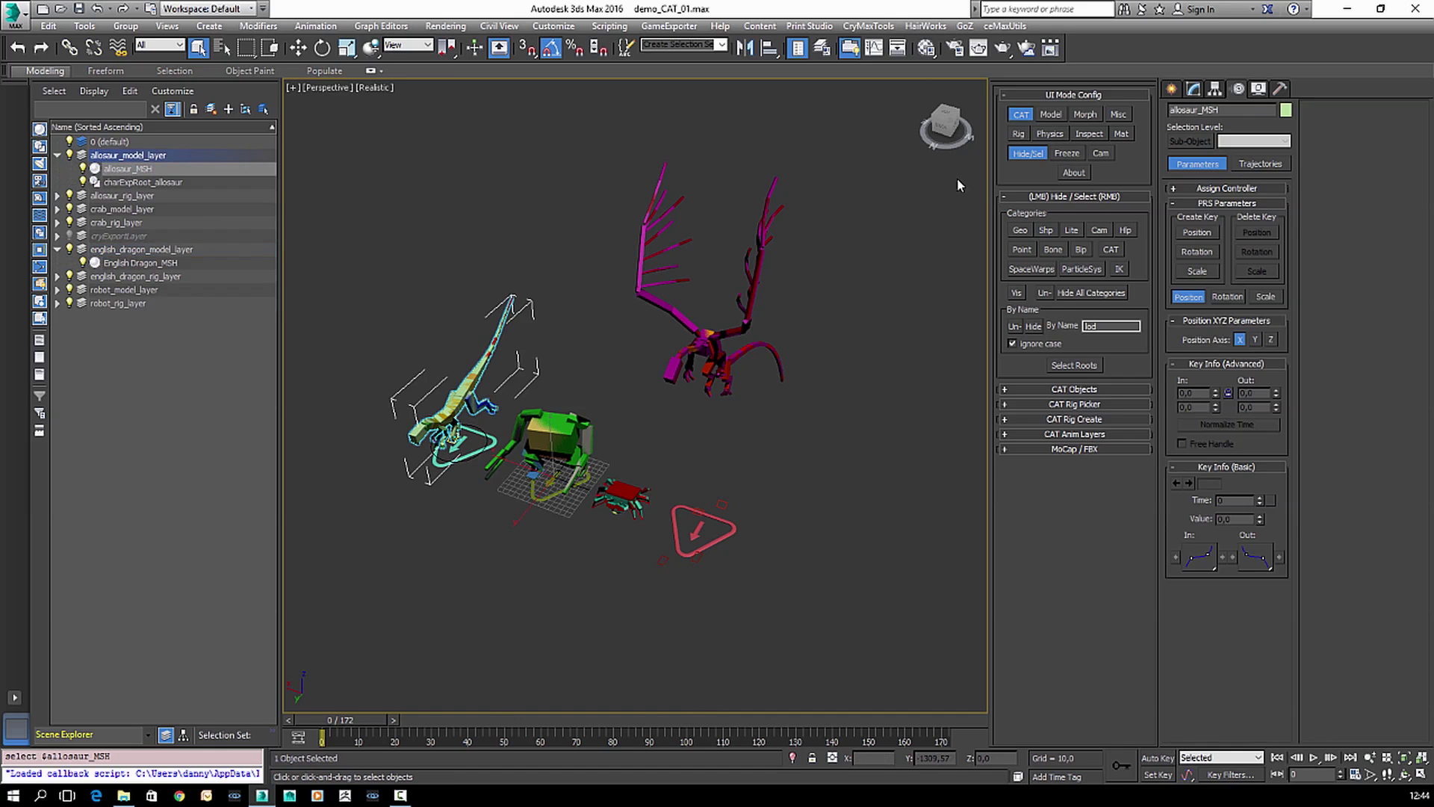
middle_drag(585, 411, 635, 450)
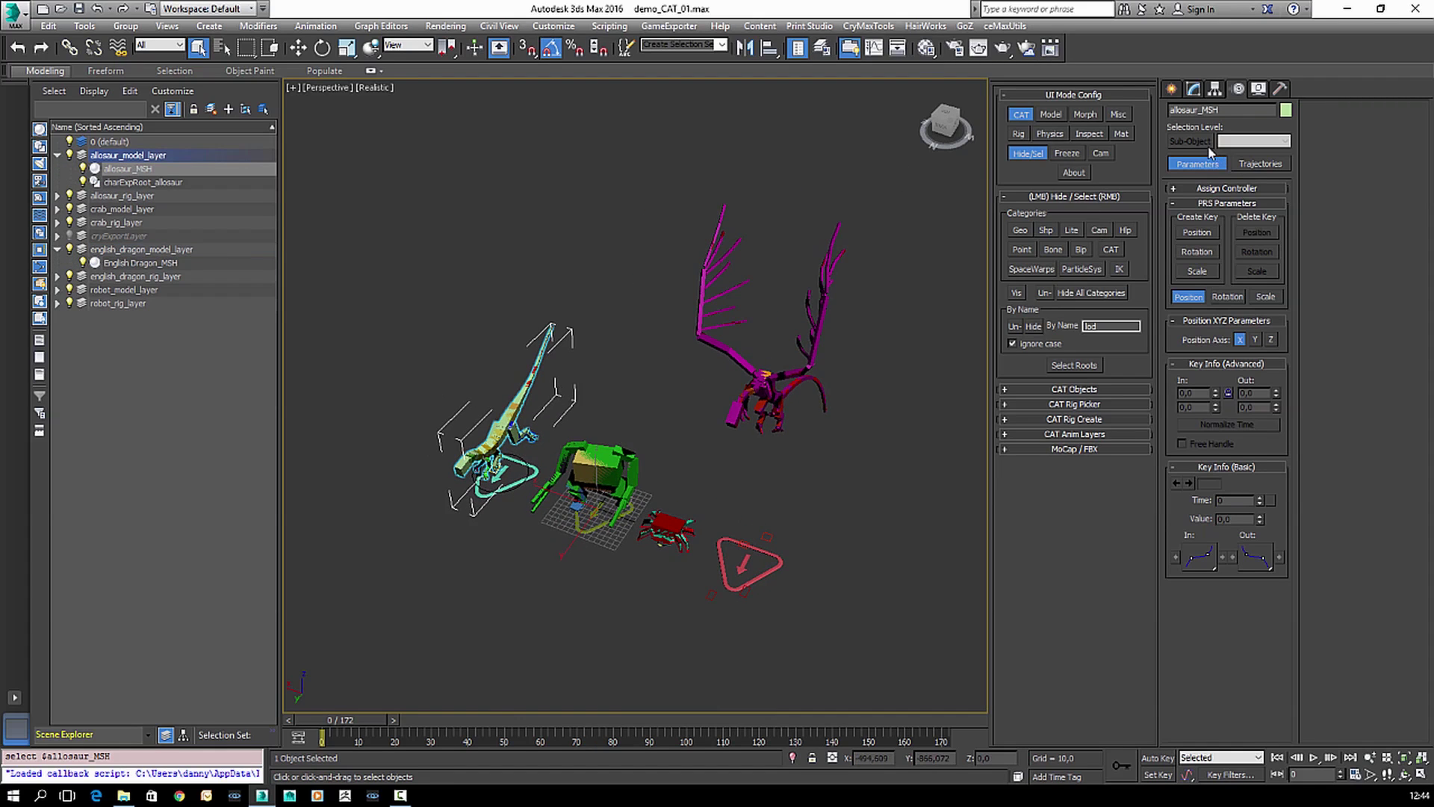
click(1193, 89)
click(1283, 132)
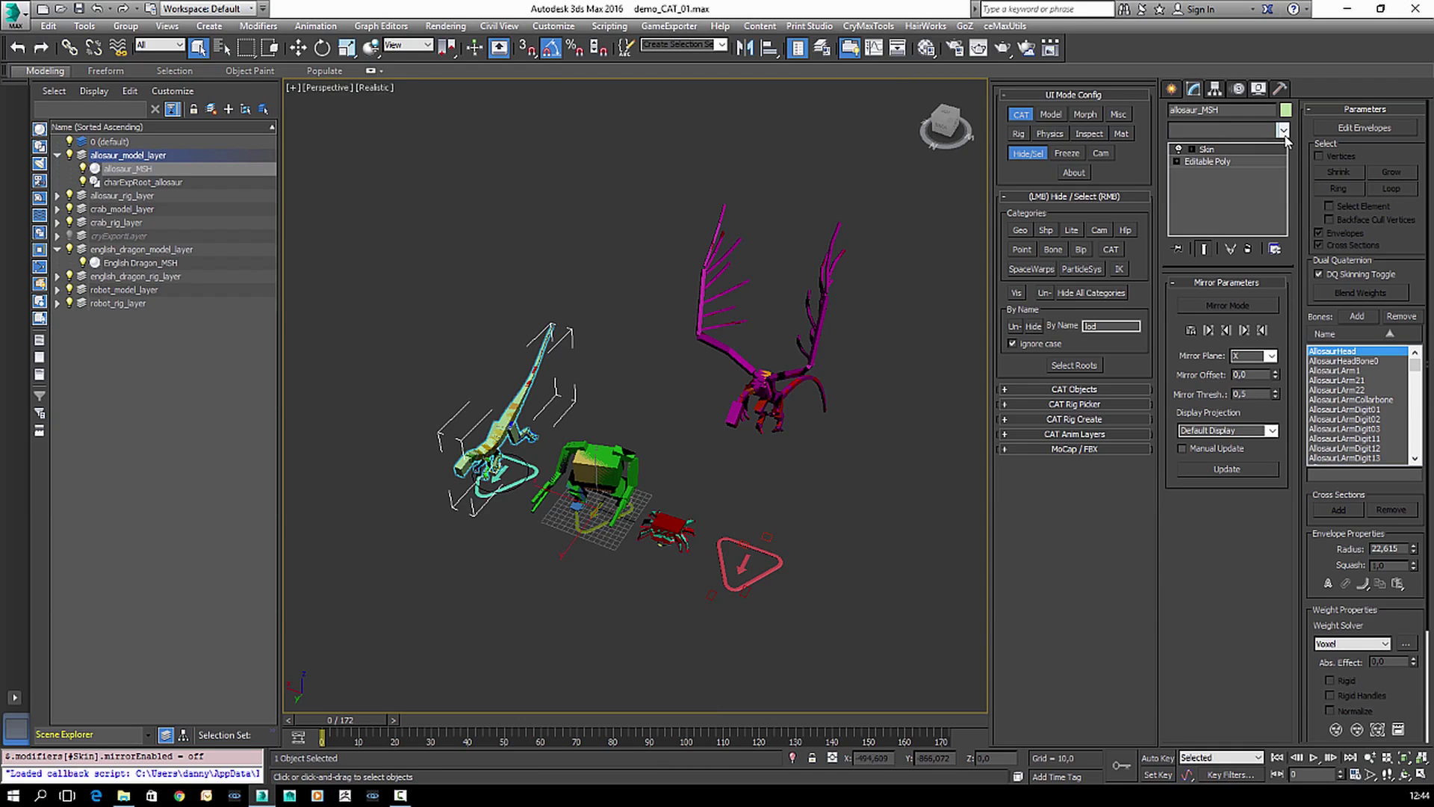
text(d)
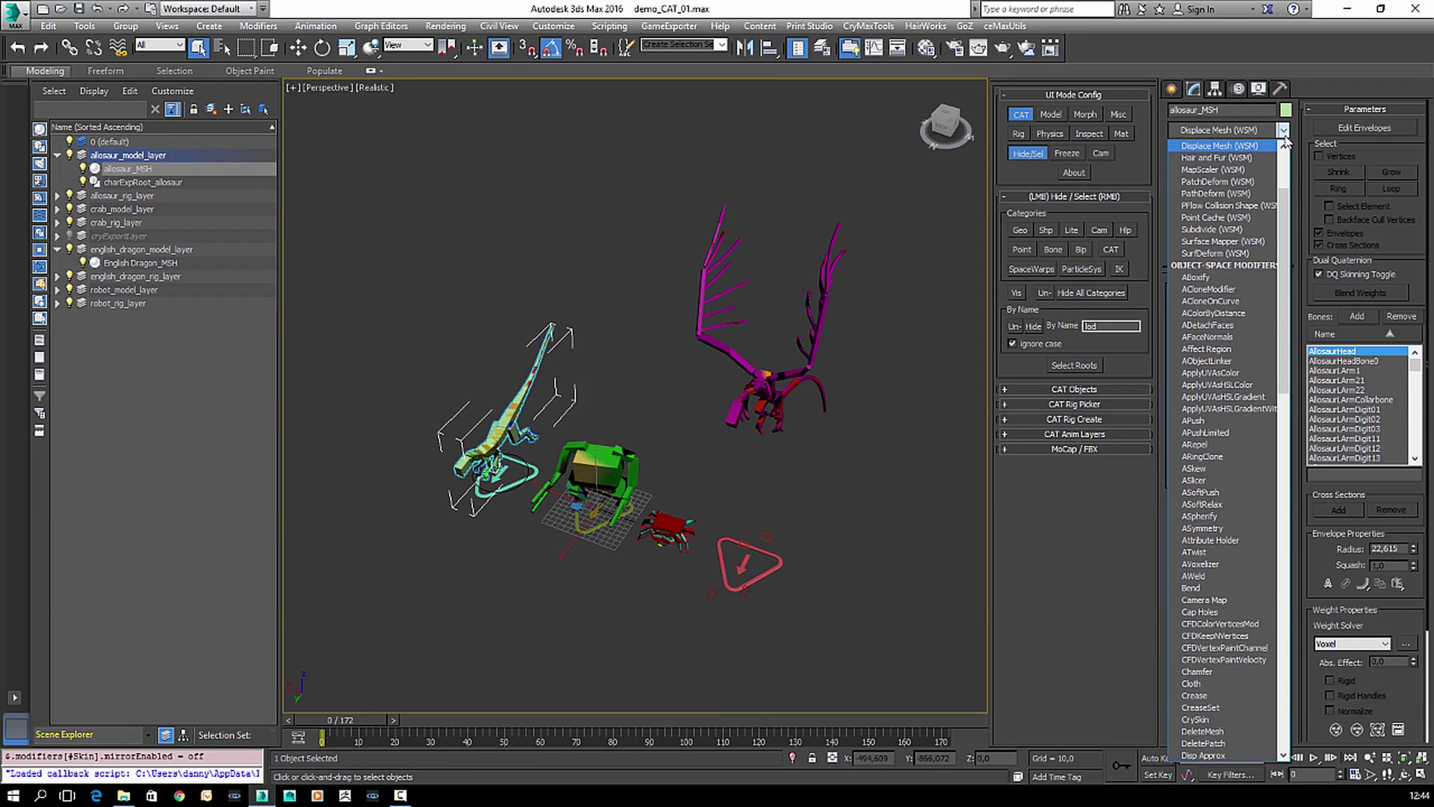
text(s)
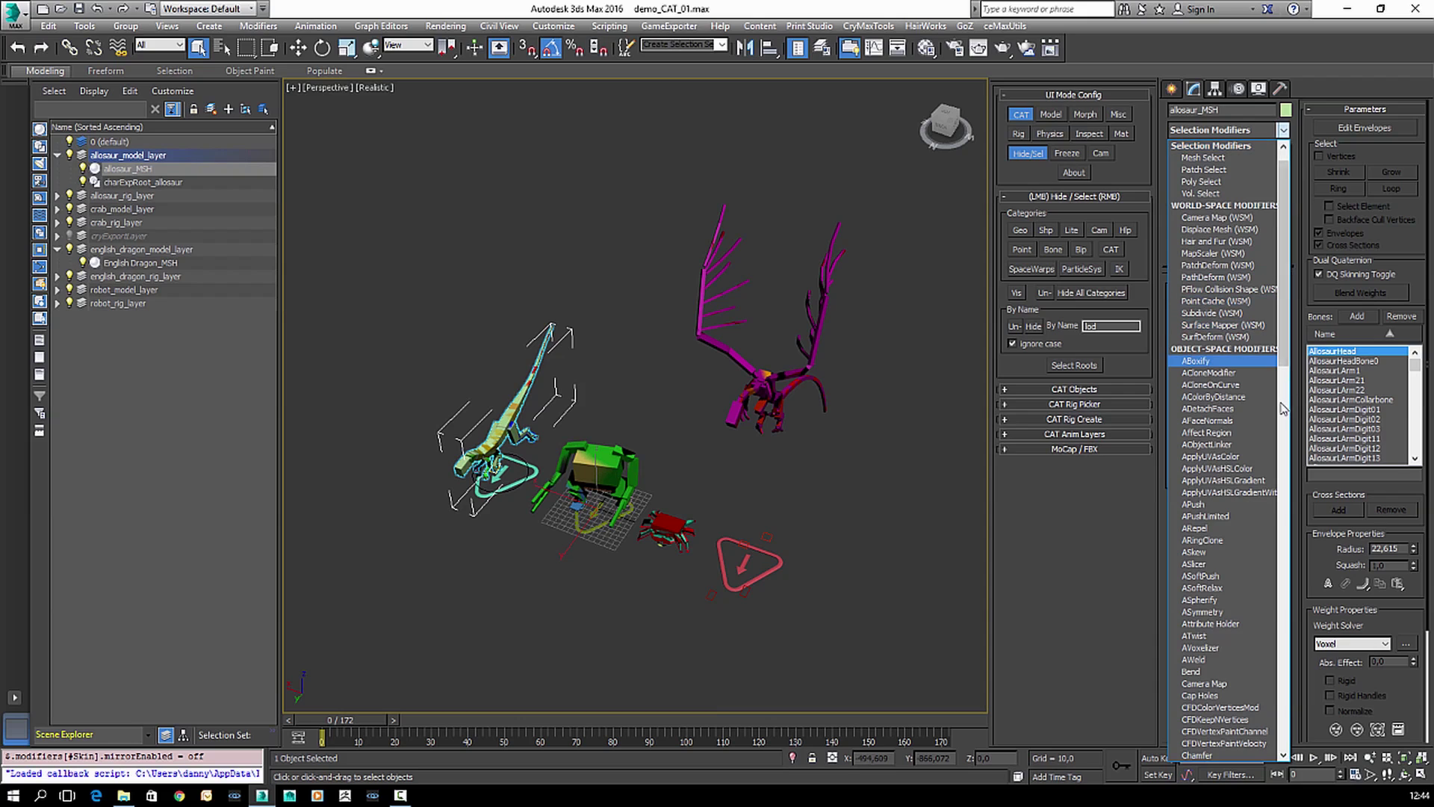
drag(1287, 379, 1286, 760)
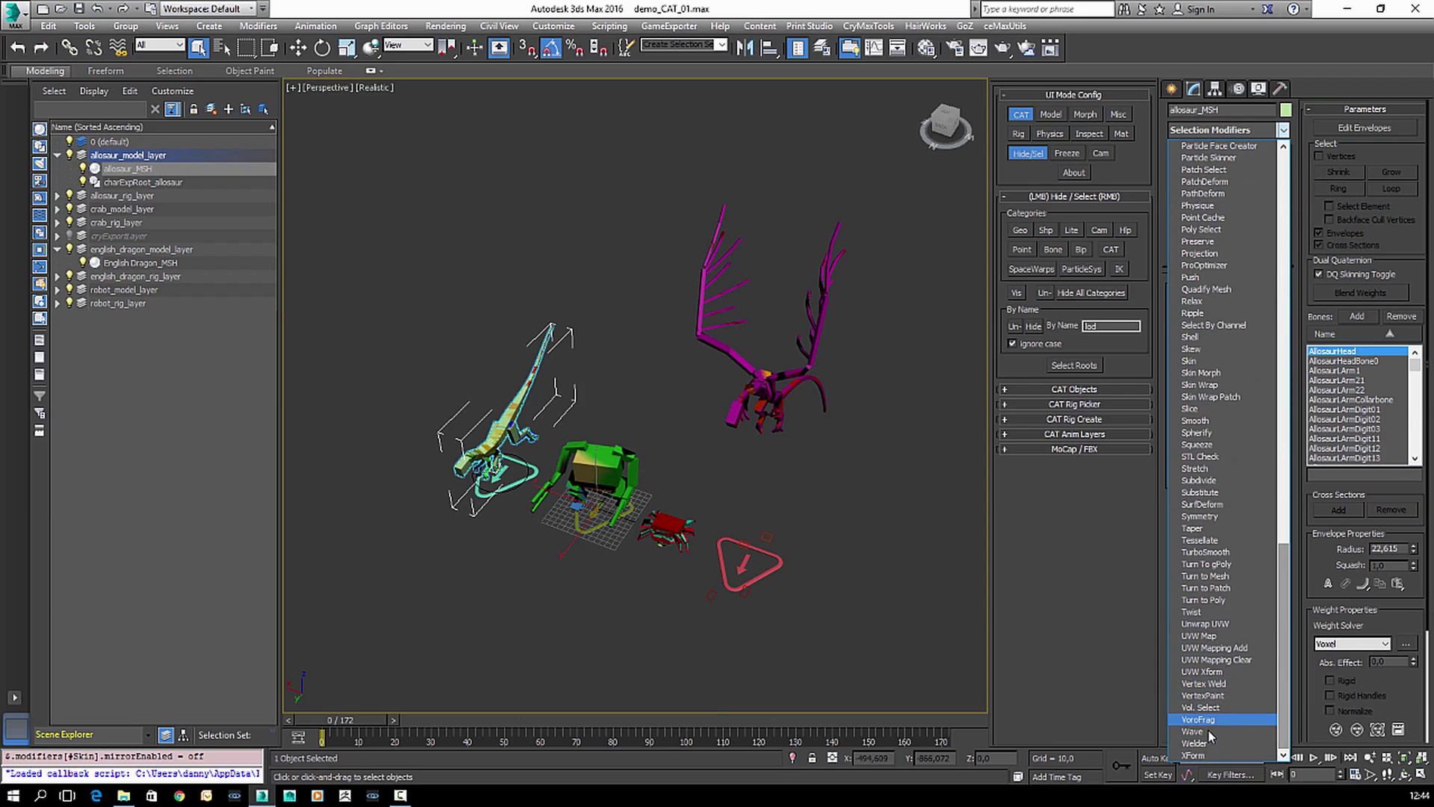
click(1193, 755)
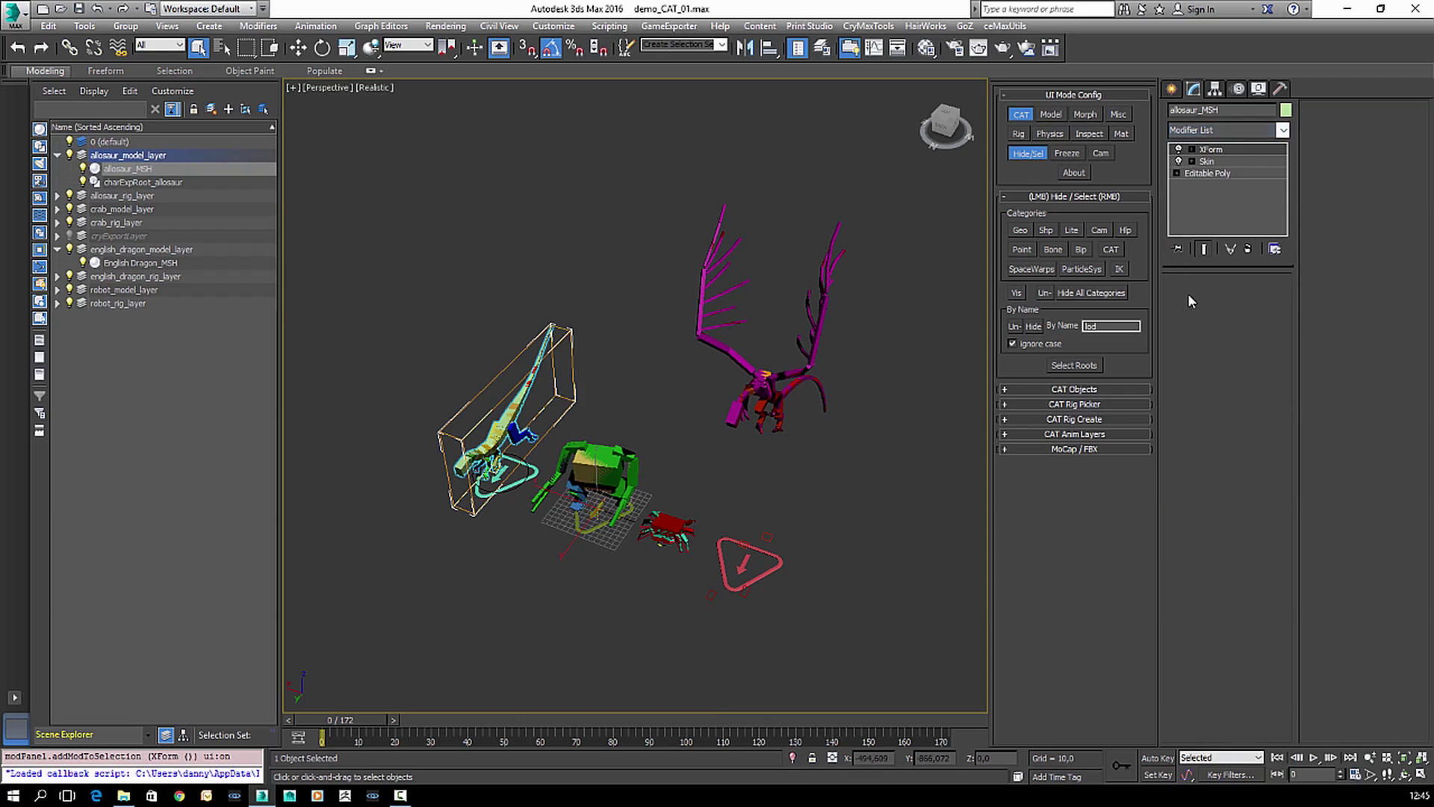
- Move the XForm gizmo of allosaur_MSH about 151 units along X, offsetting the mesh beside its rig
click(1192, 149)
click(1217, 162)
middle_drag(658, 482, 686, 491)
key(w)
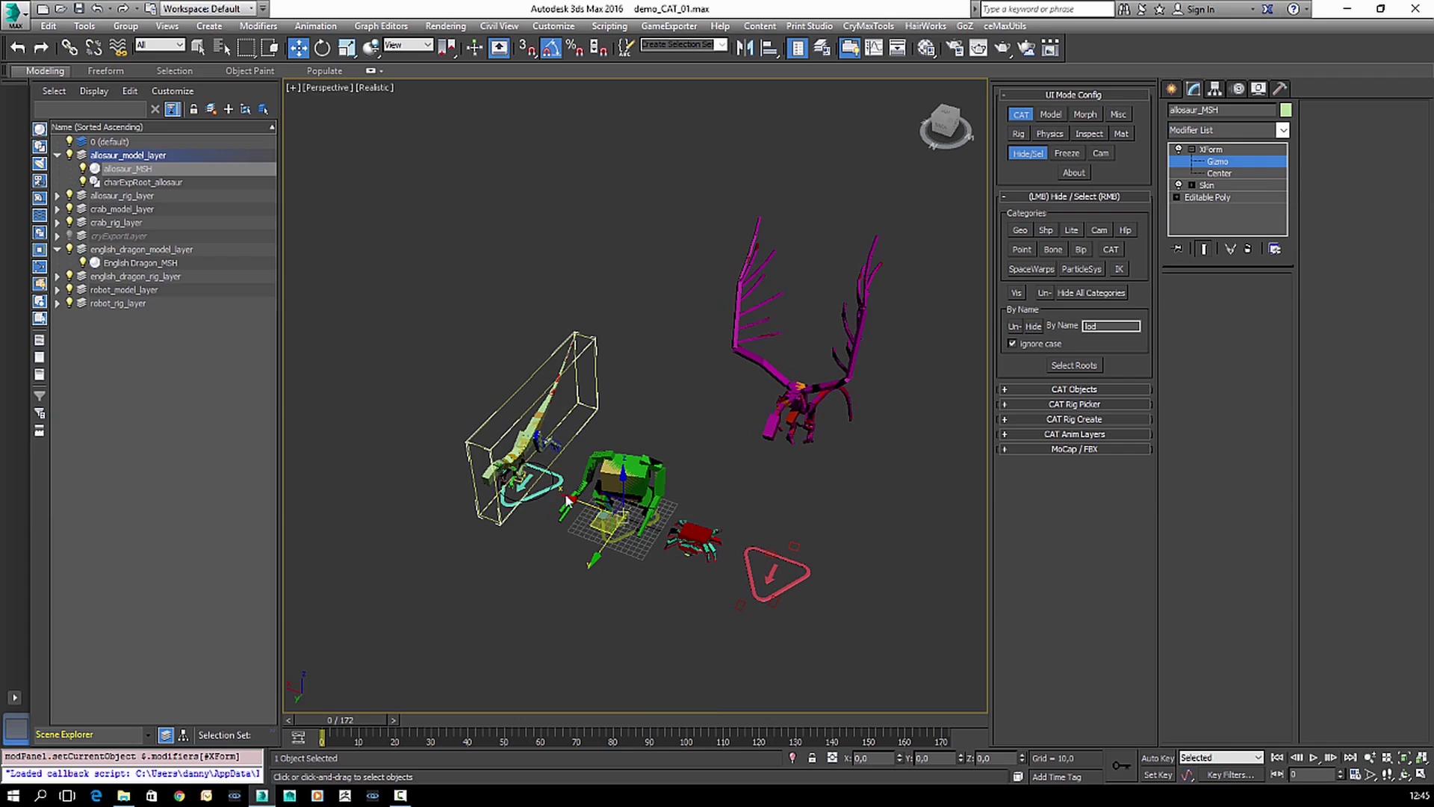
drag(571, 508, 658, 420)
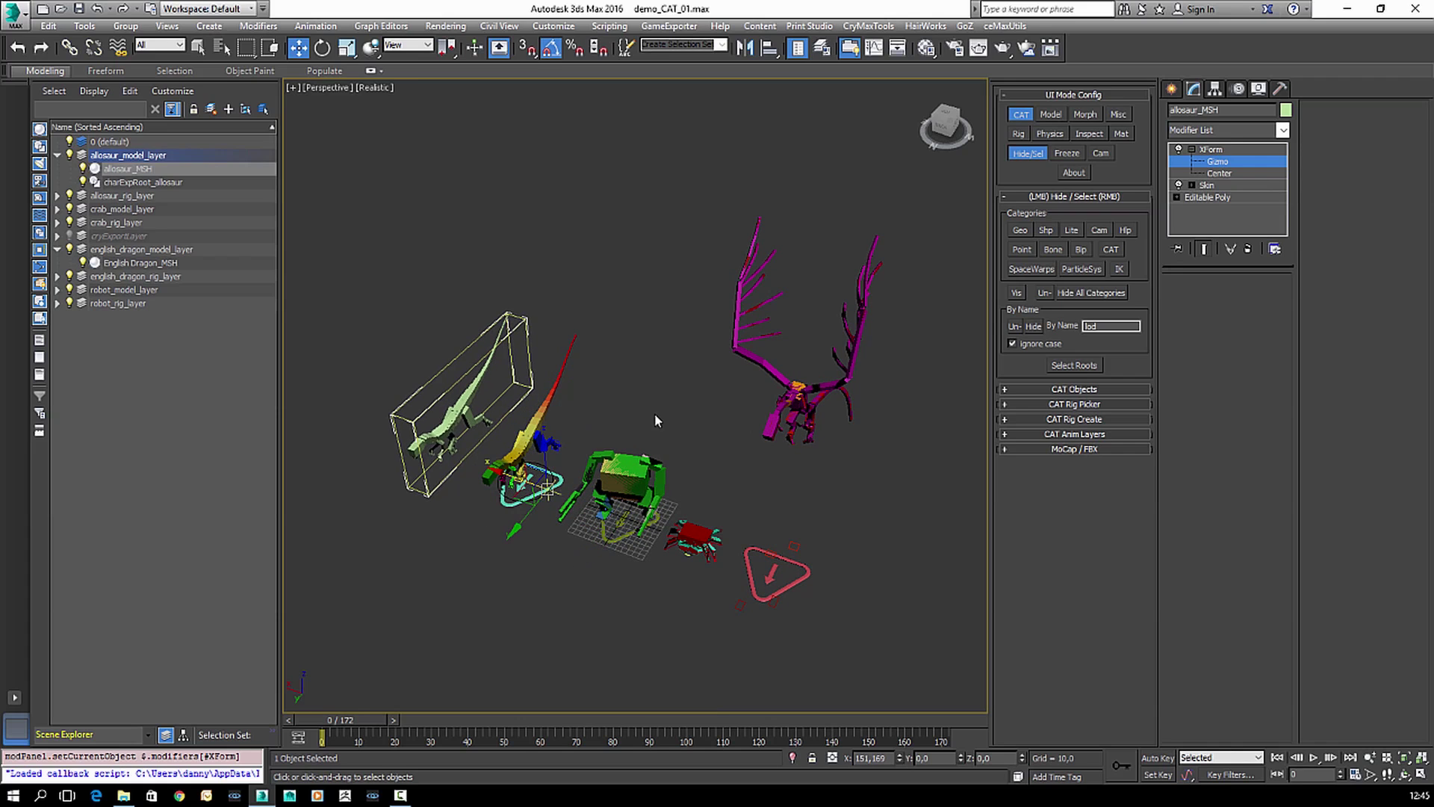
middle_drag(591, 466, 643, 442)
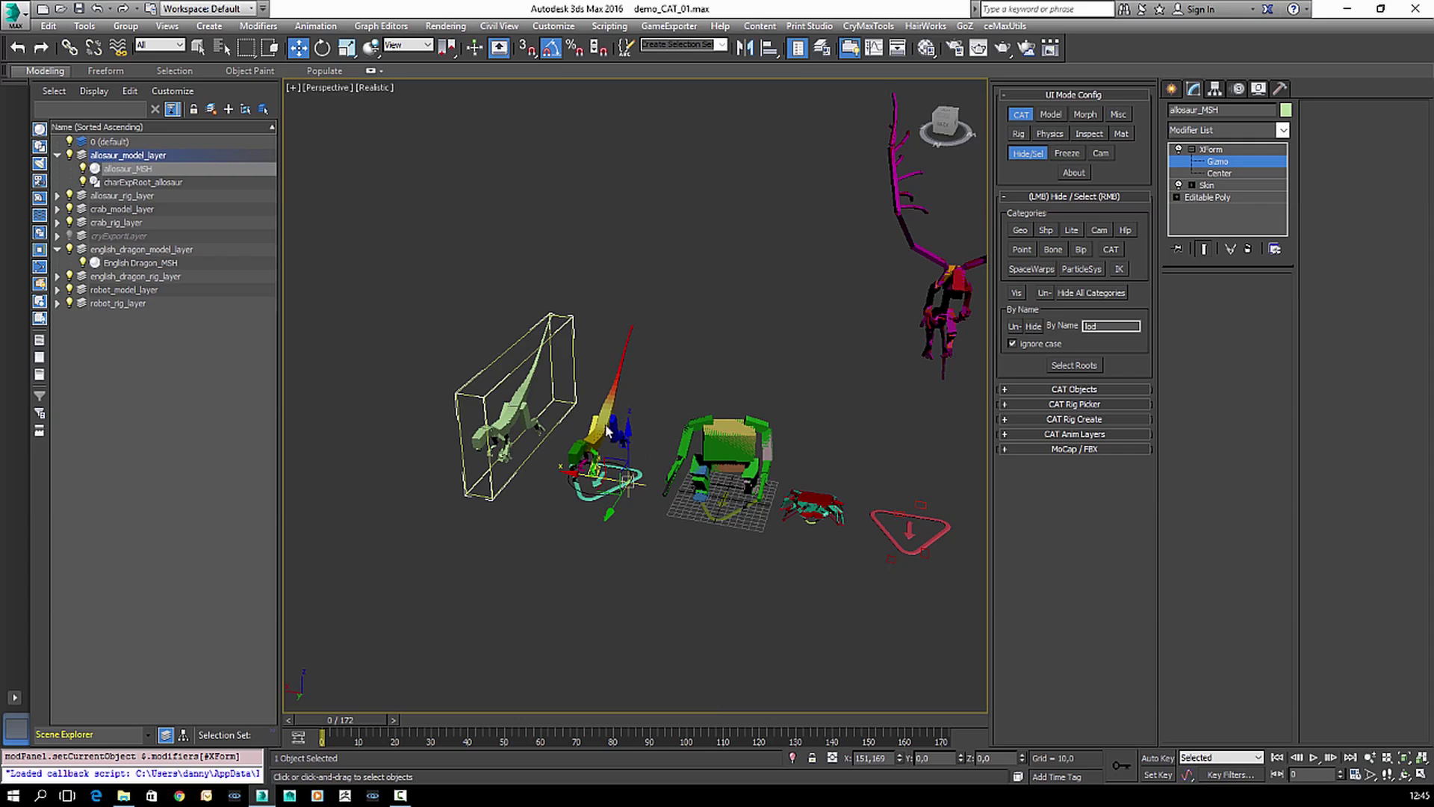
click(1224, 148)
- Clear the selection, select the AllosaurSpine3 bone of the rig, and reselect the offset allosaur_MSH to compare mesh and rig
click(772, 289)
click(602, 424)
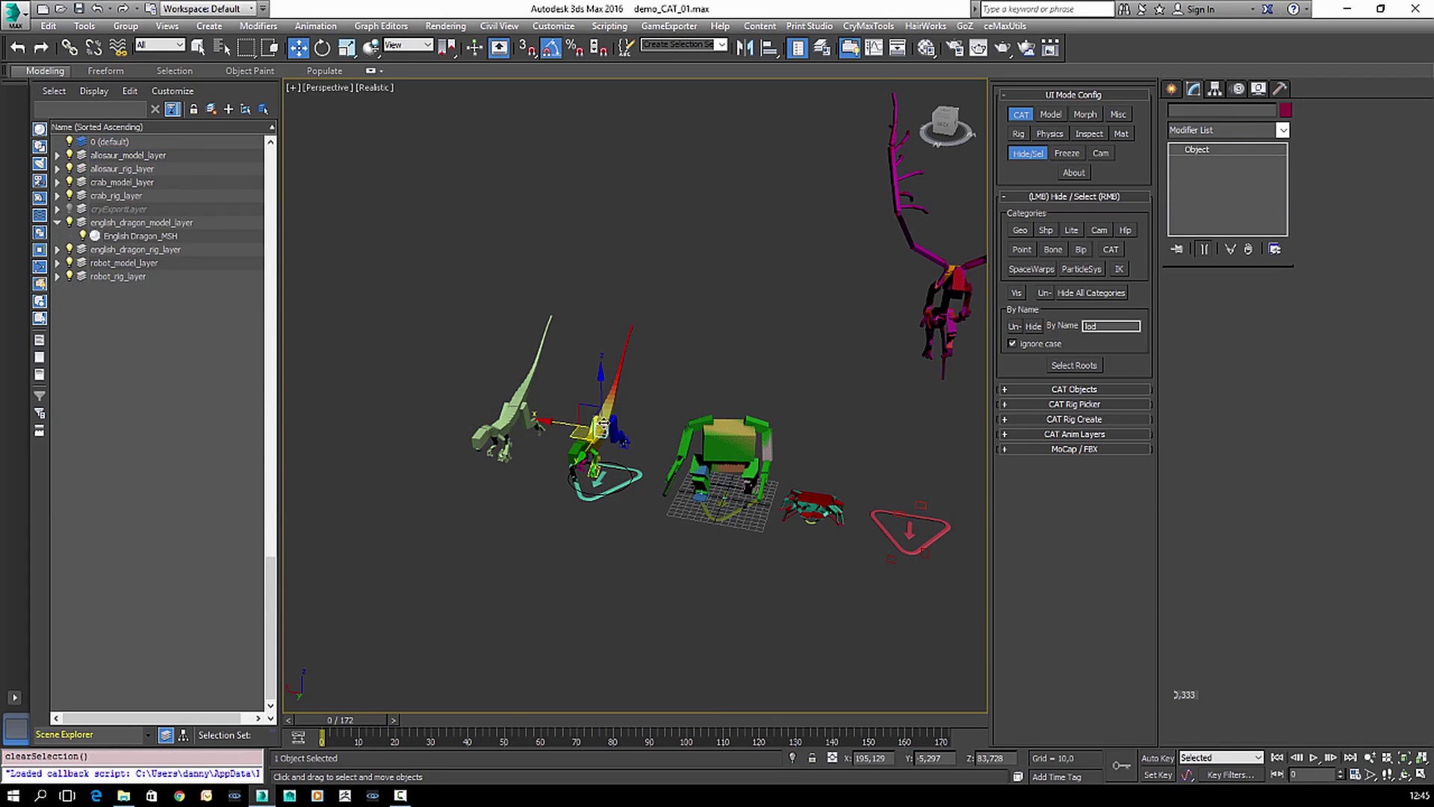
alt+middle_drag(489, 413, 523, 401)
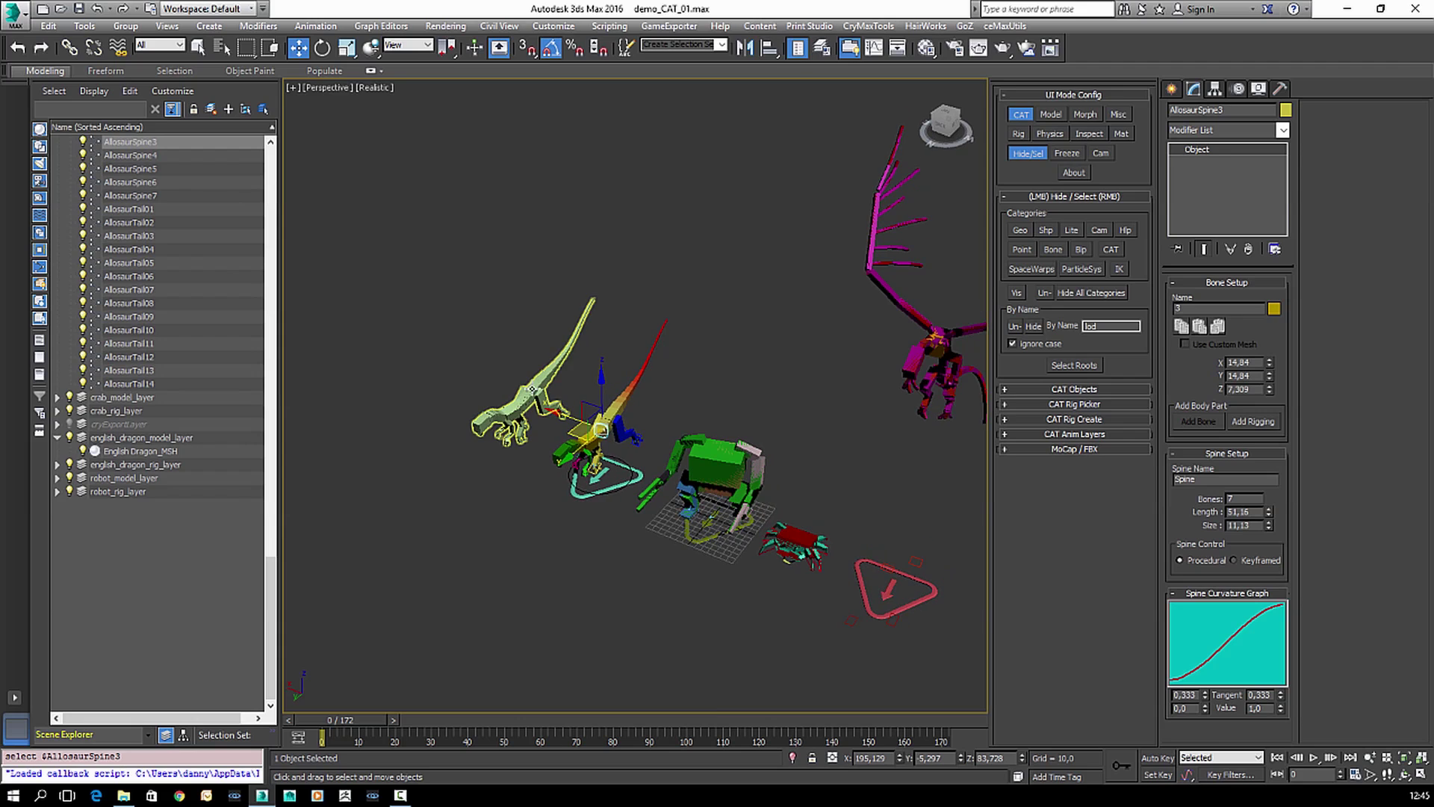
click(532, 390)
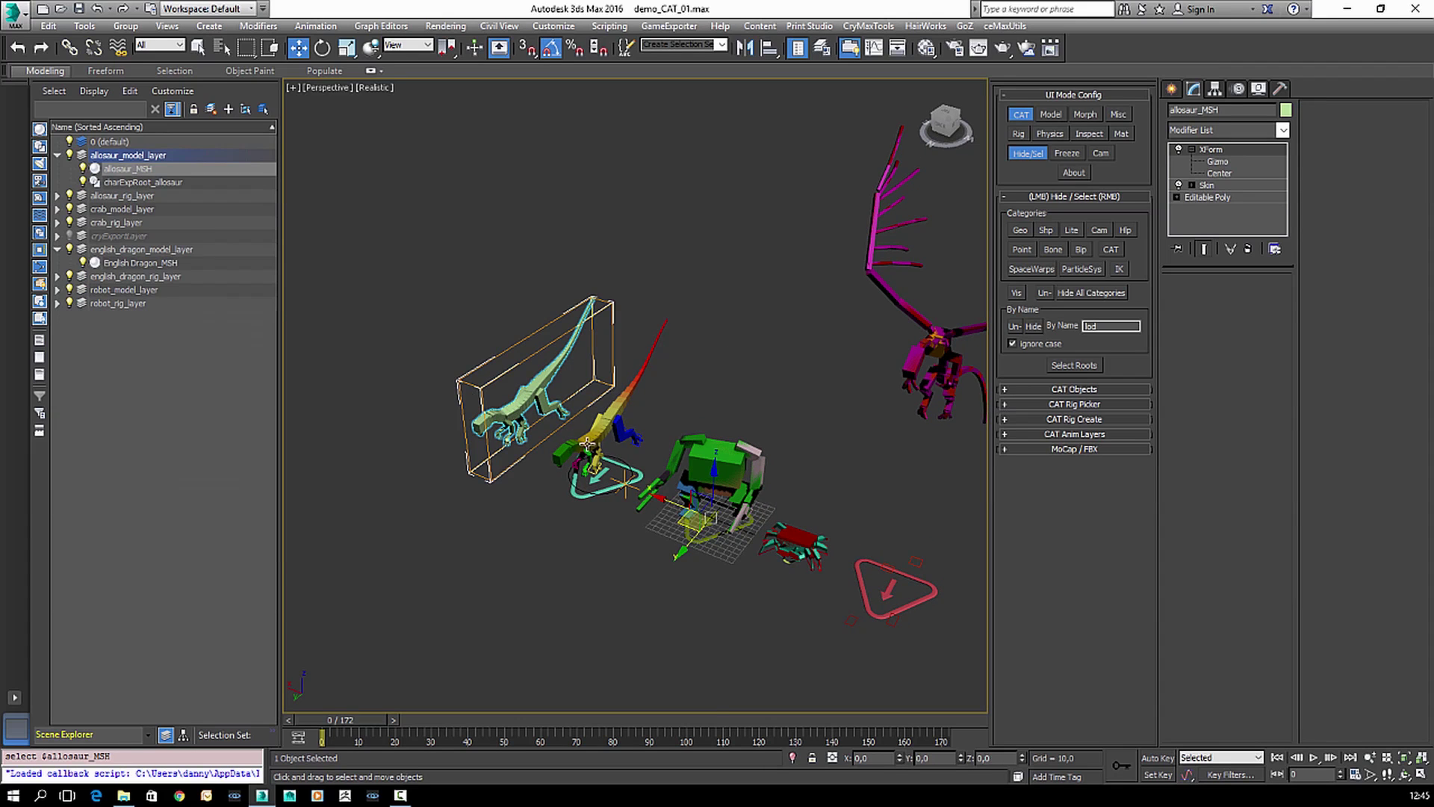
middle_drag(679, 409, 654, 396)
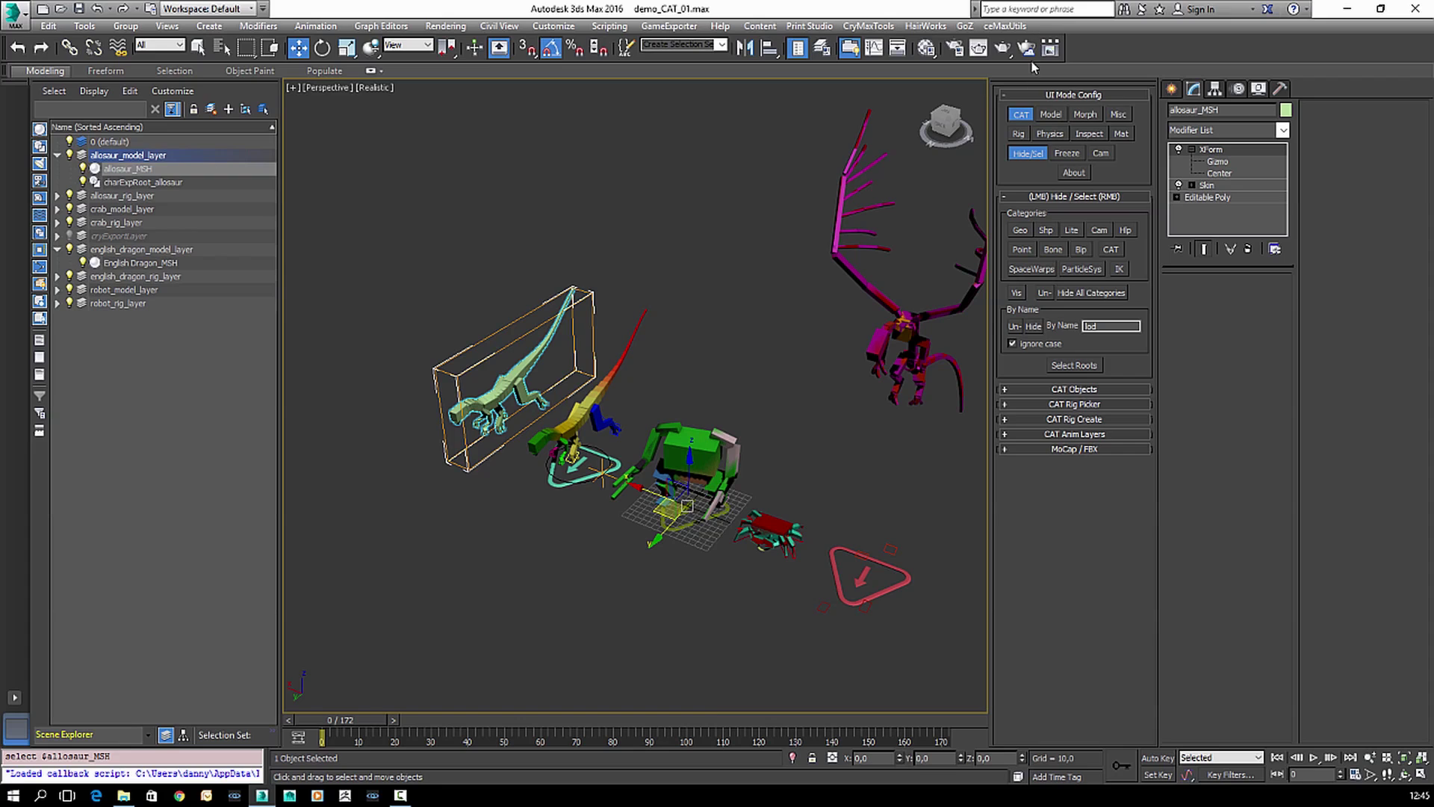
- Hide the Hide/Select tools and reload the CAT tool set so that CAT Objects and CAT Rig Picker are expanded
click(1025, 157)
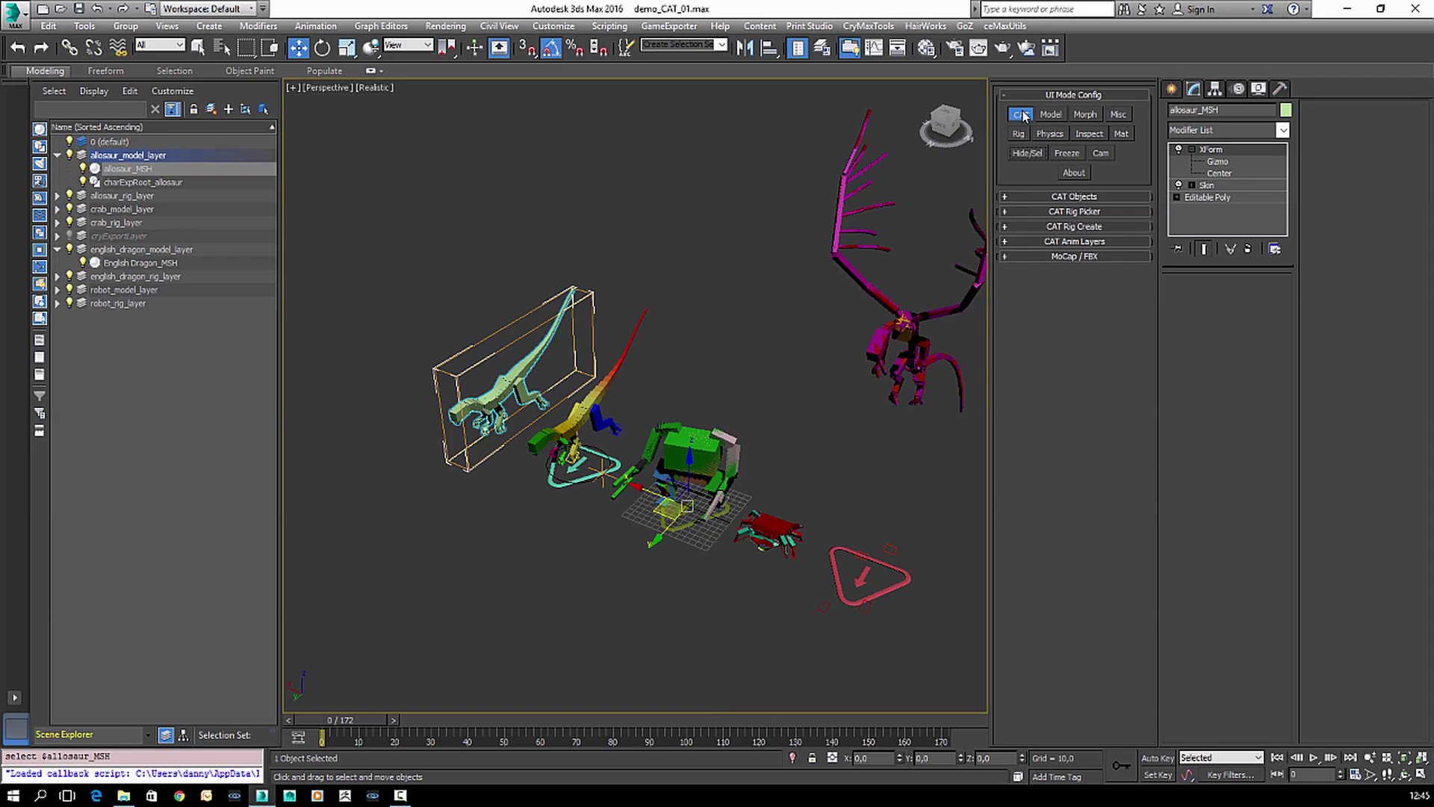
click(1023, 114)
click(1023, 114)
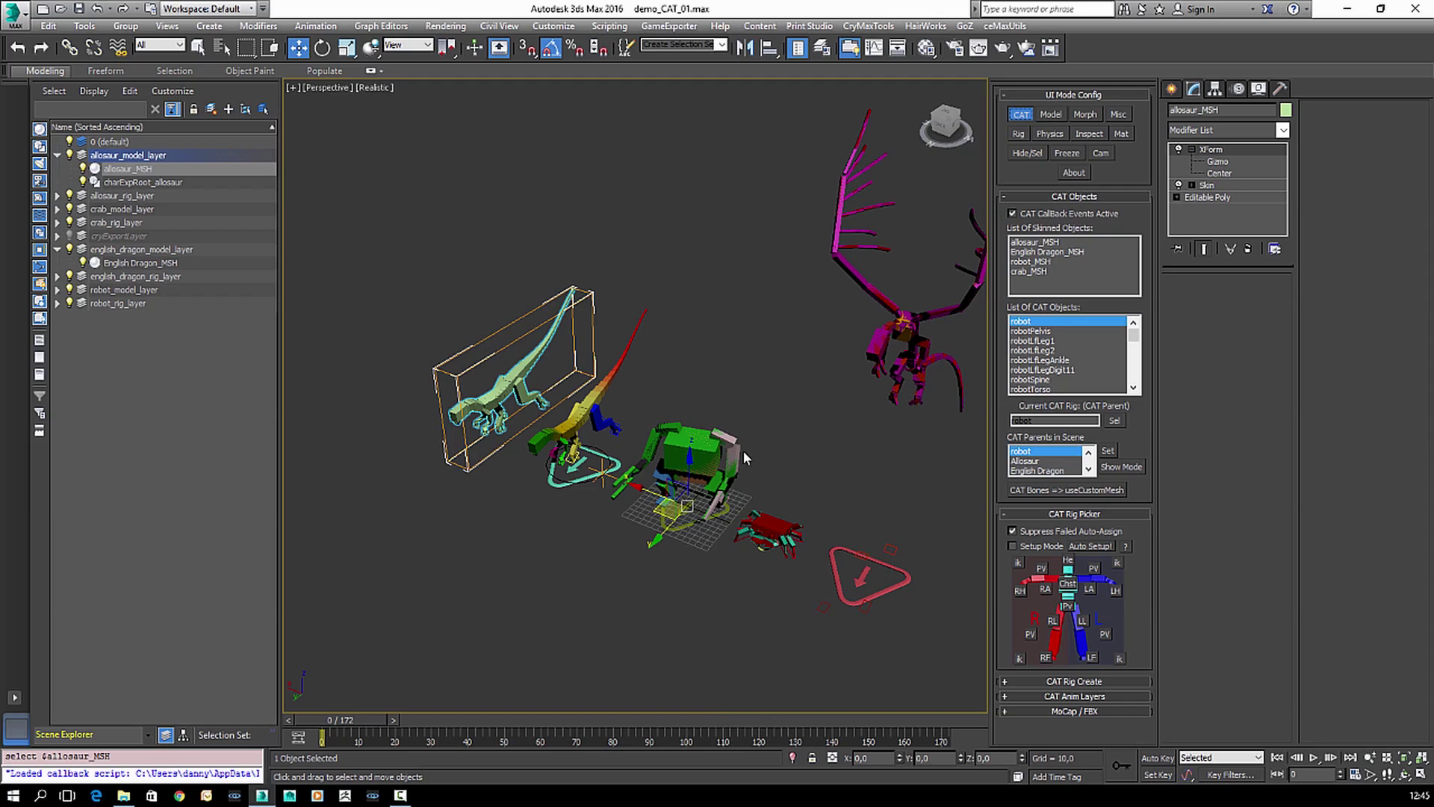
- Highlight robot in the CAT Parents in Scene list and view it among the other rigs
middle_drag(723, 439, 701, 425)
scroll(590, 405, up, 2)
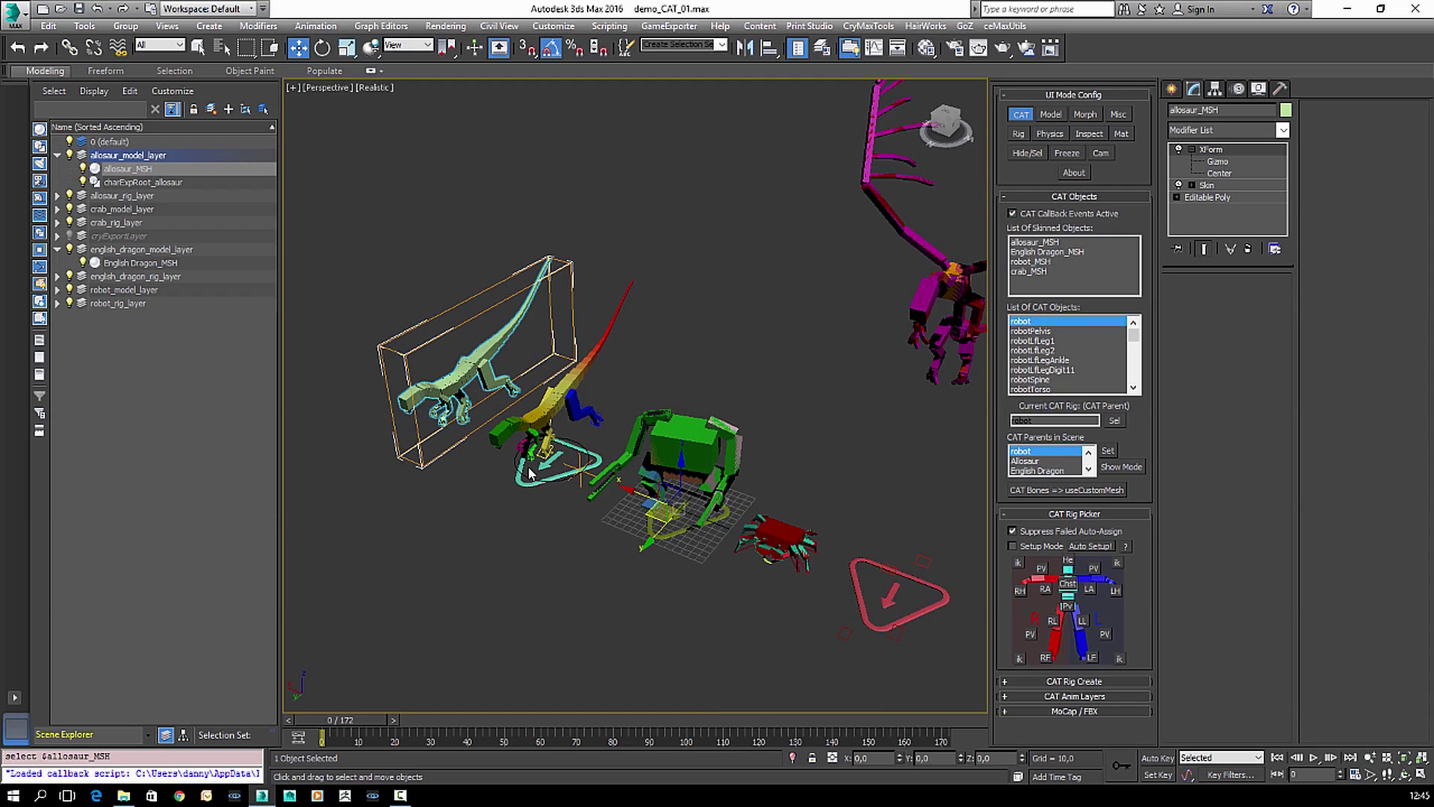
scroll(529, 472, up, 3)
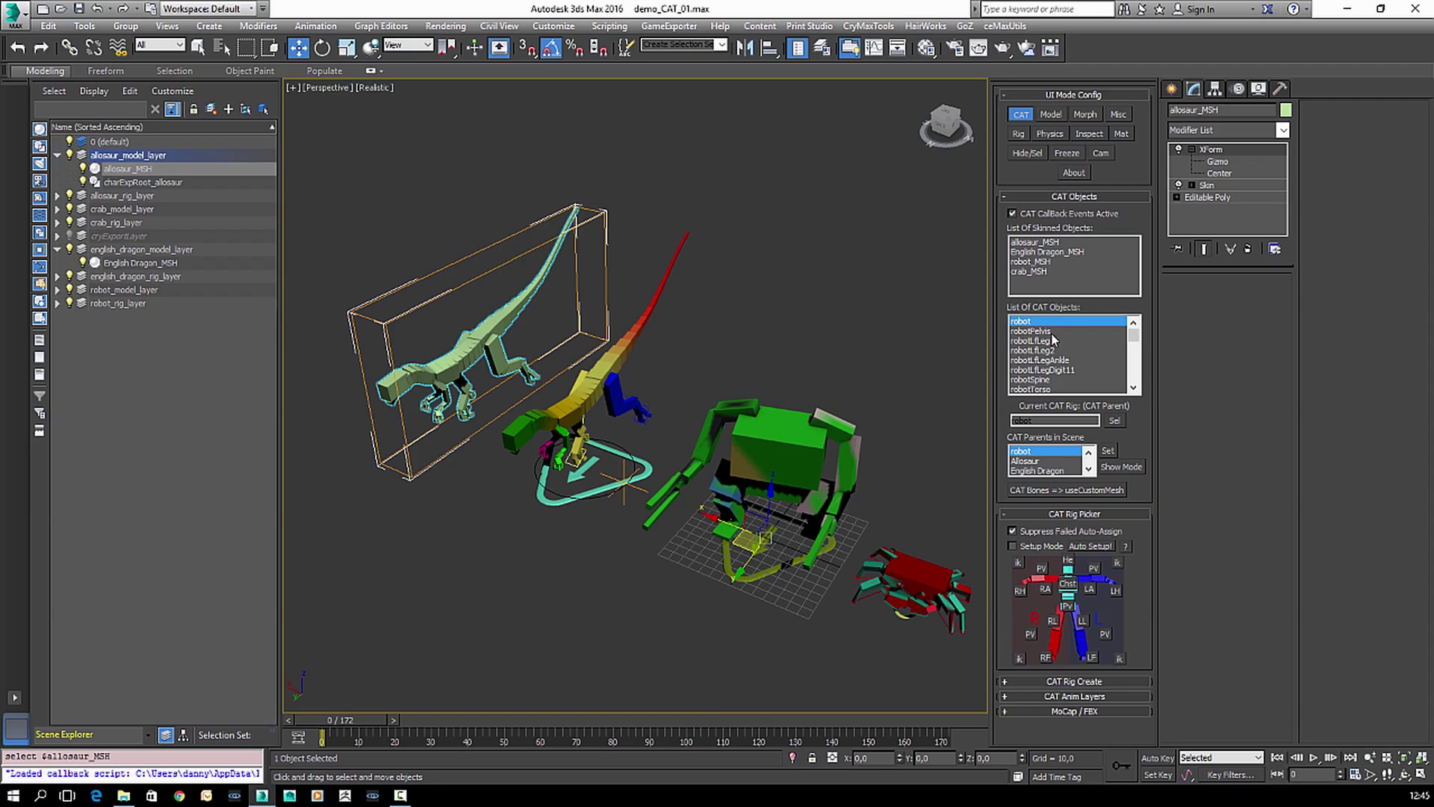
click(1036, 460)
click(1039, 451)
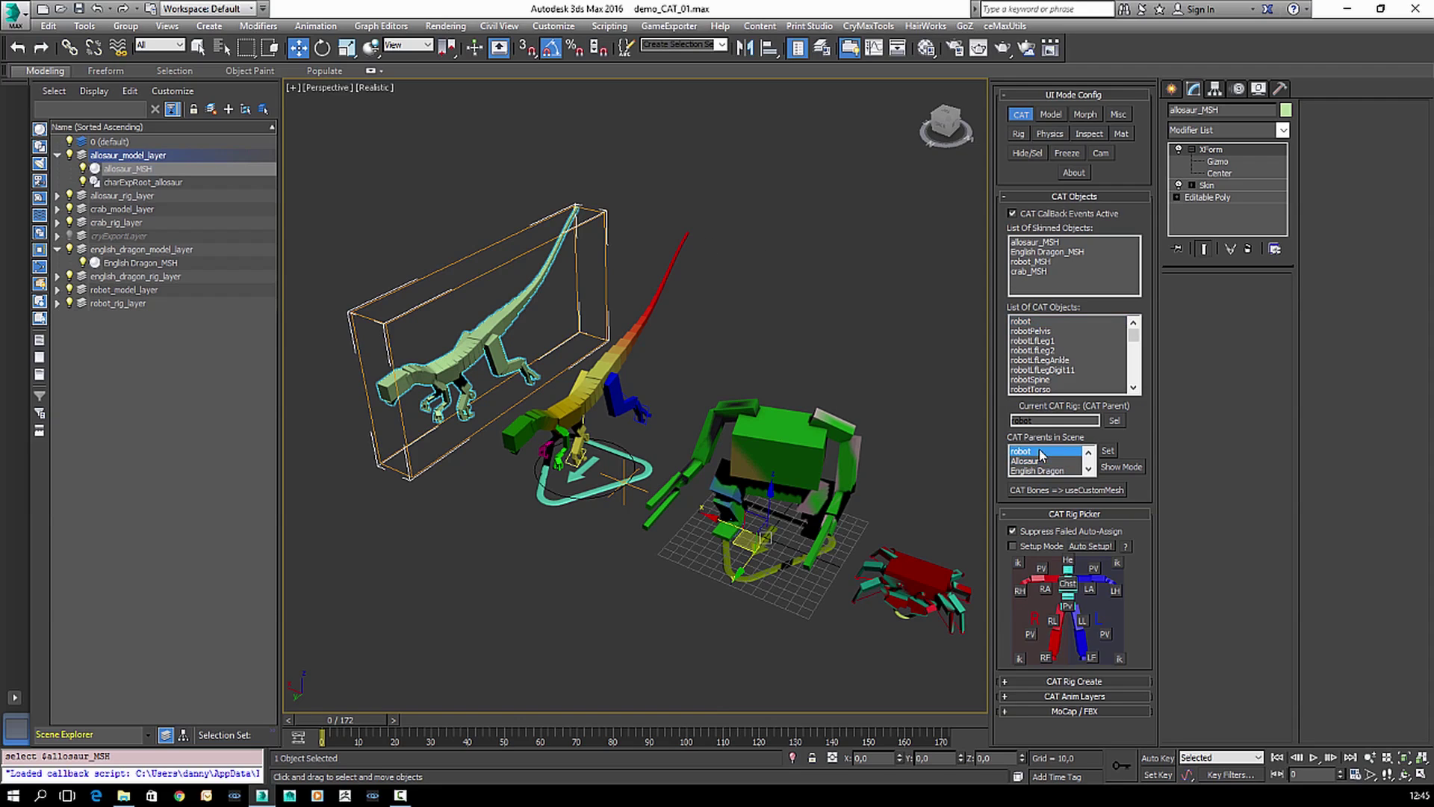
scroll(766, 508, down, 8)
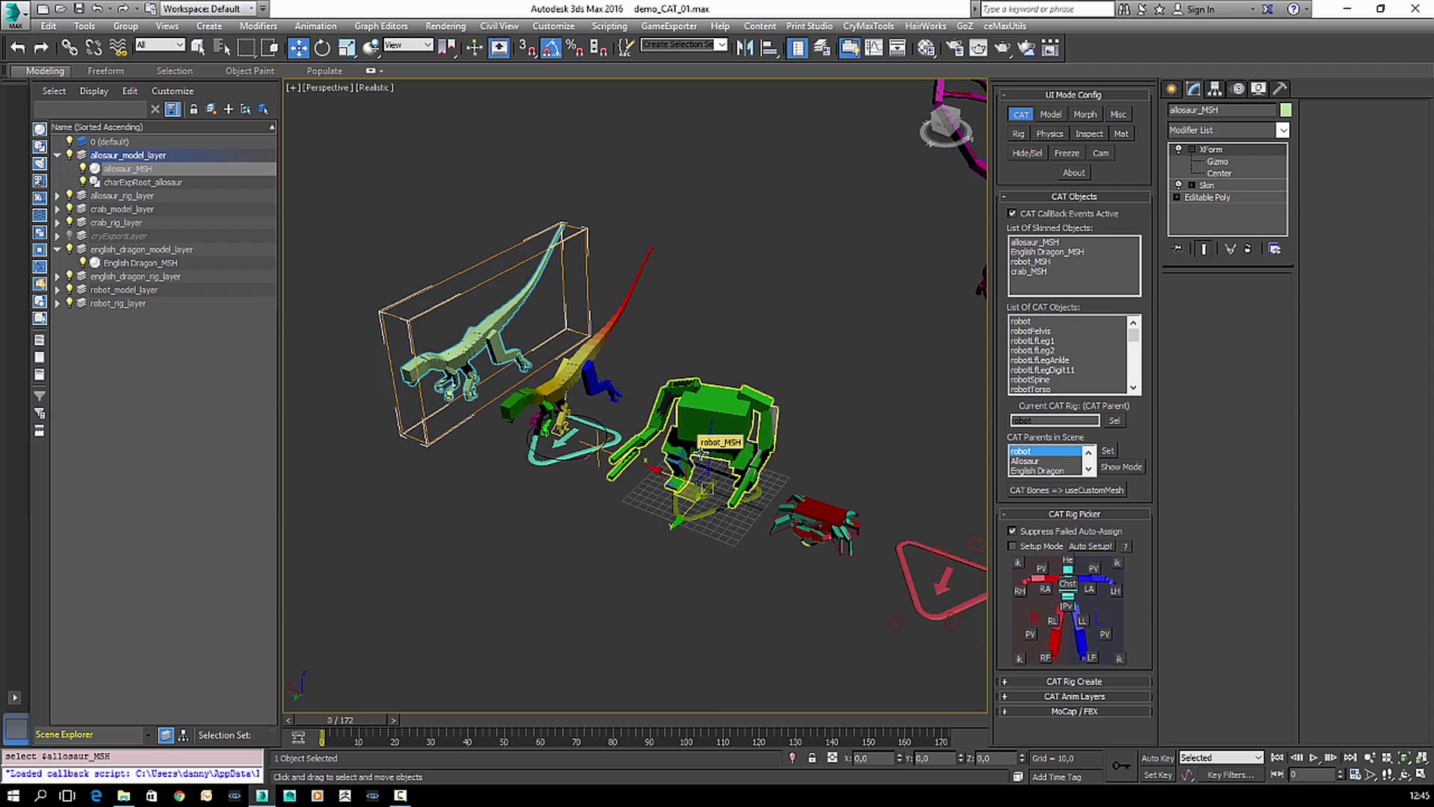
scroll(702, 448, up, 4)
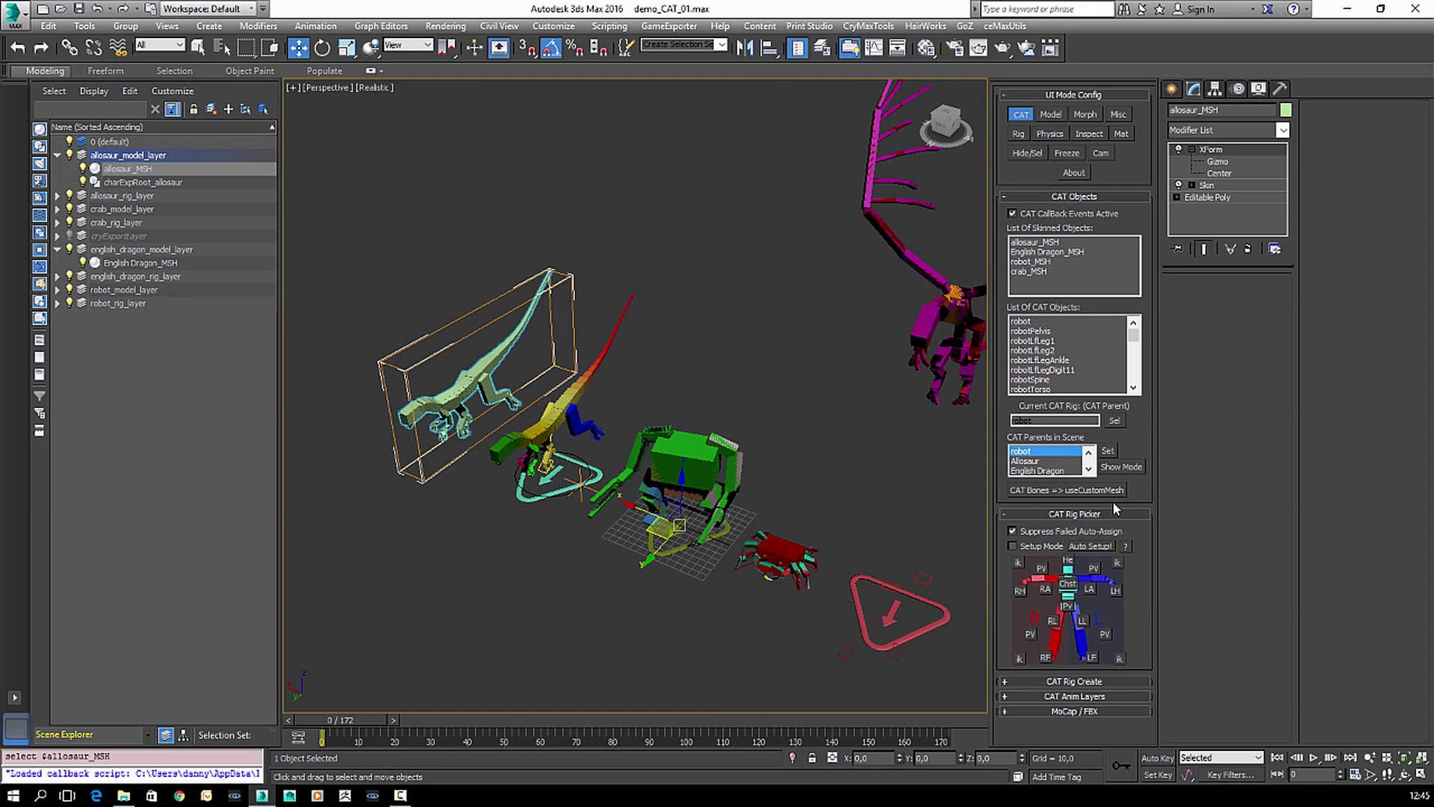
- Go through the Allosaur and English Dragon entries of the CAT Parents in Scene list, ending with robot highlighted
click(1053, 461)
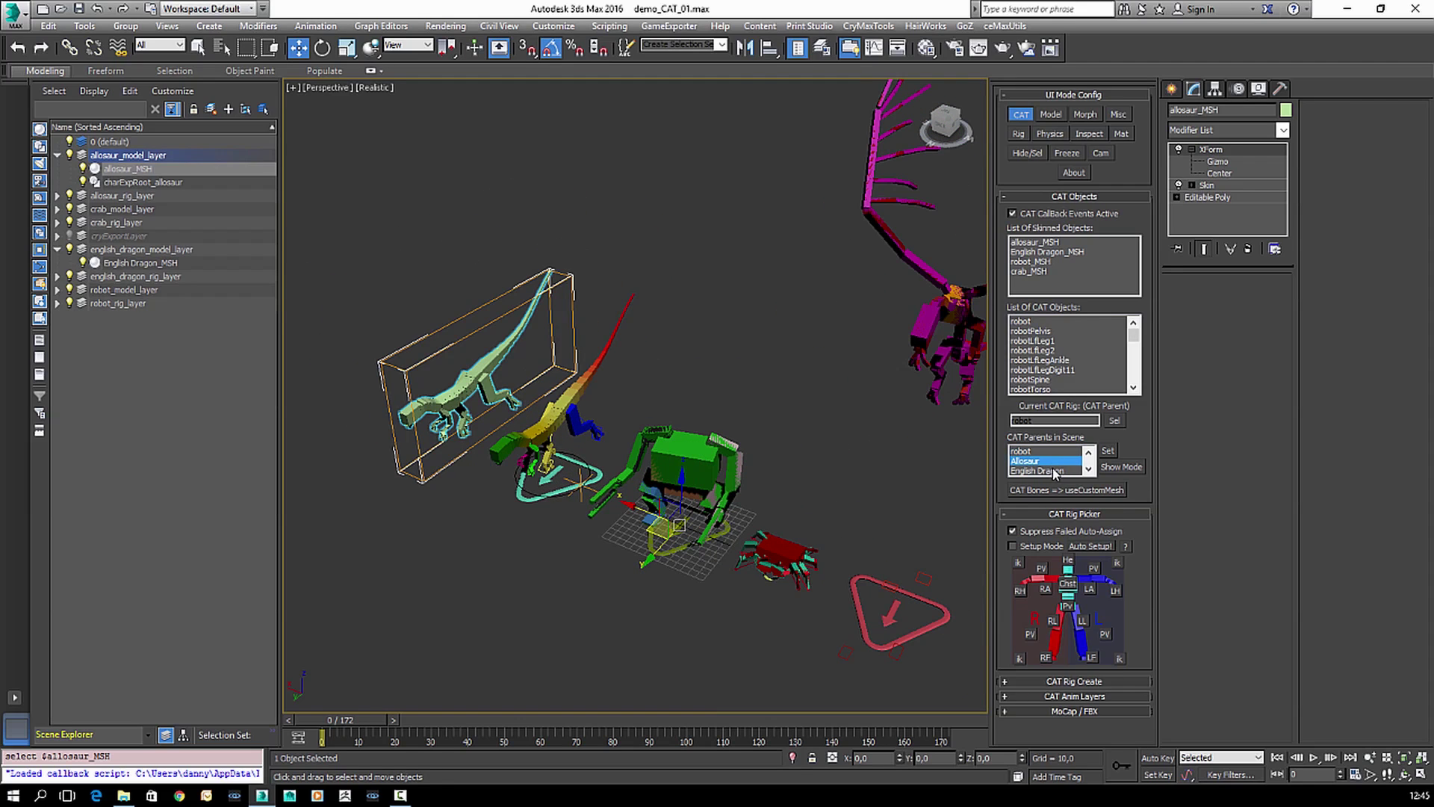
click(1053, 471)
click(1035, 471)
click(1037, 461)
click(1038, 452)
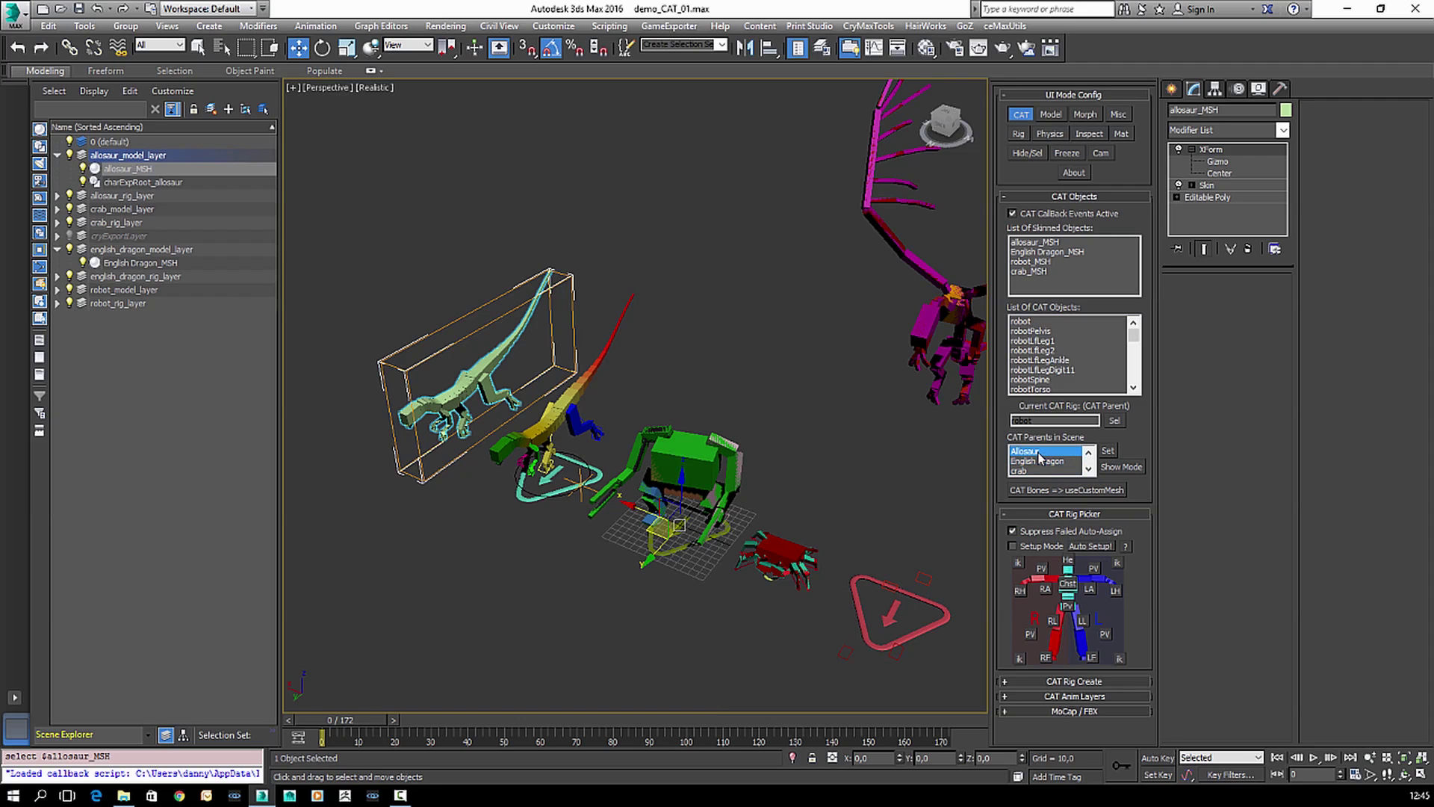
click(1087, 451)
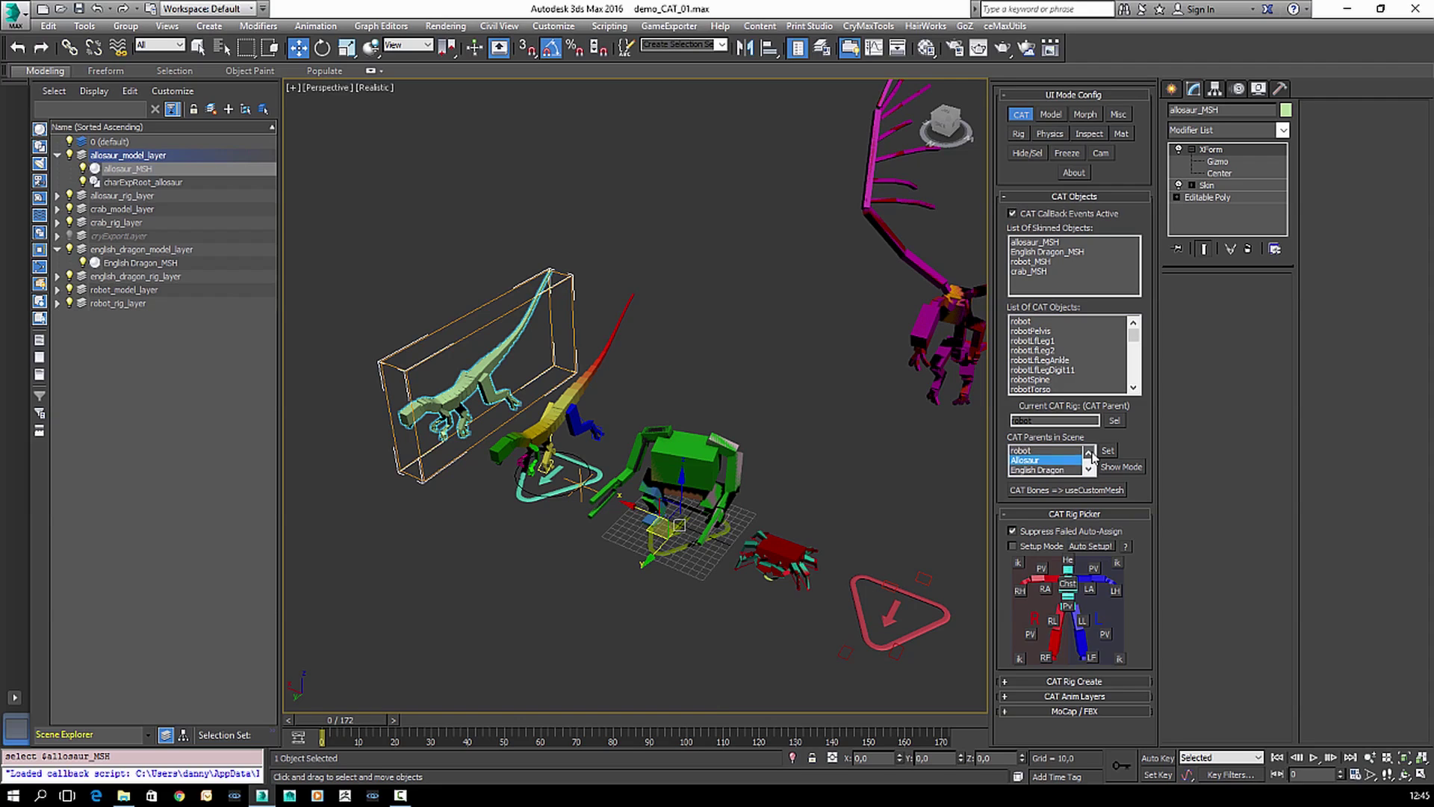
click(1032, 452)
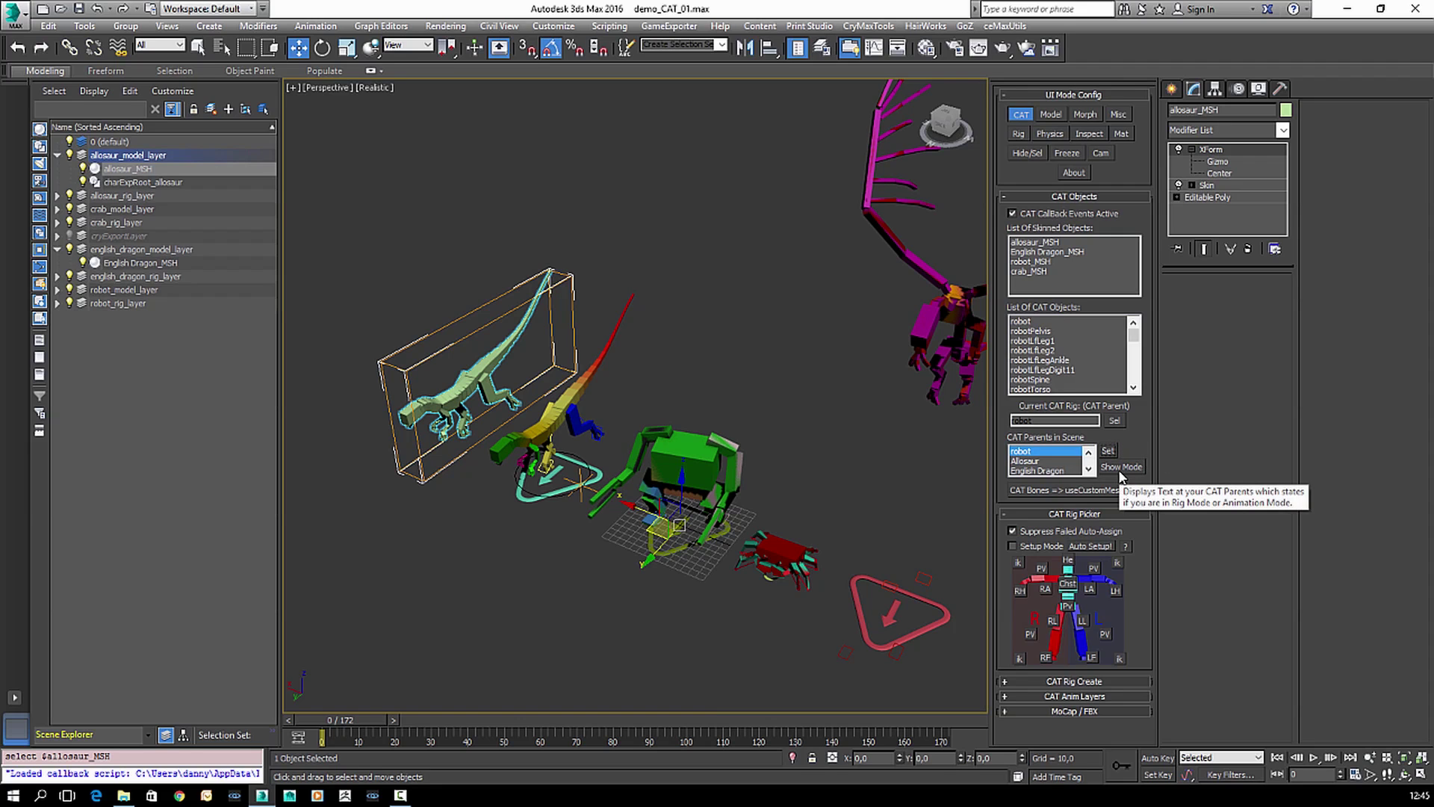
- Turn on Show Mode to display each CAT parent's rig or animation mode in the viewport
click(1121, 470)
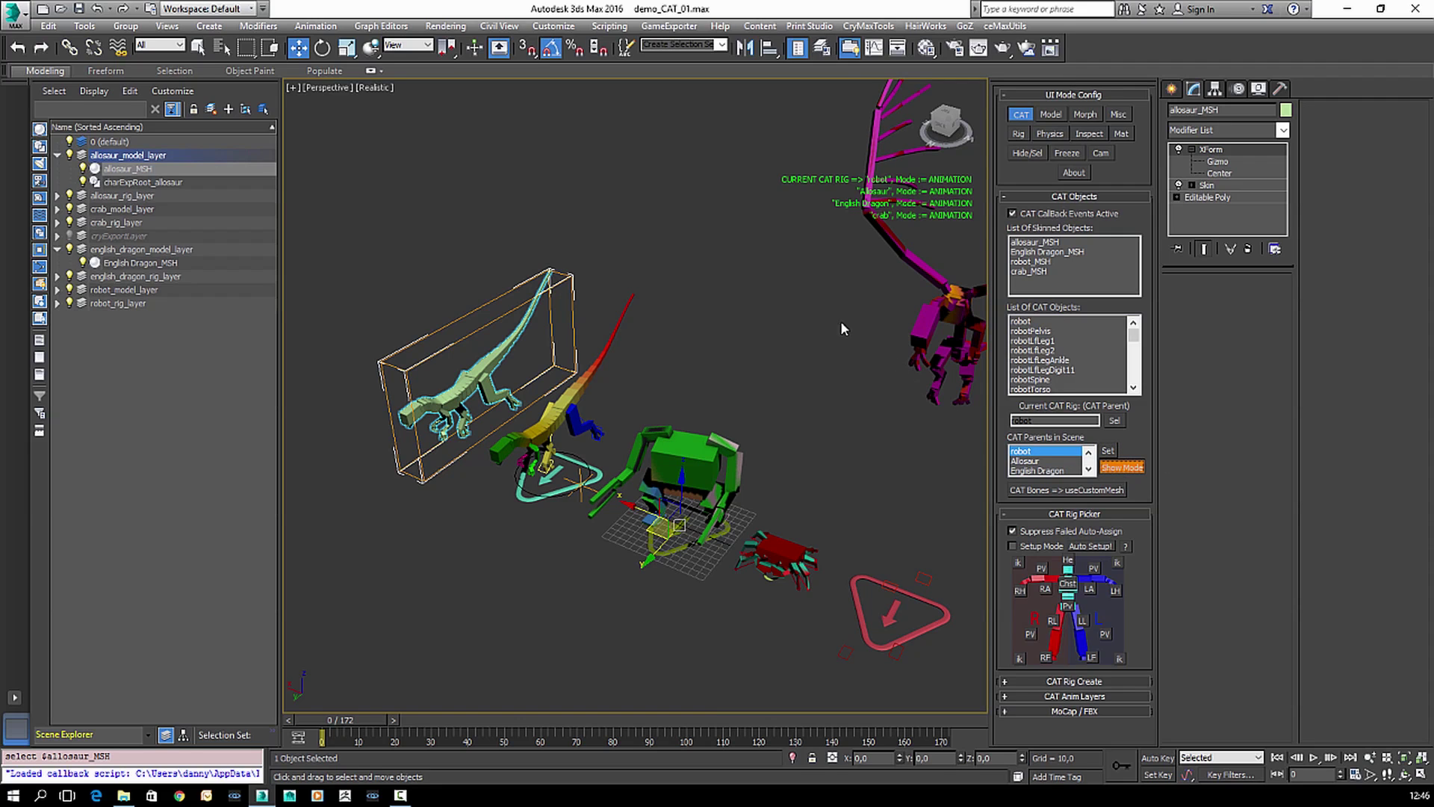
middle_drag(844, 326, 753, 409)
scroll(782, 366, down, 3)
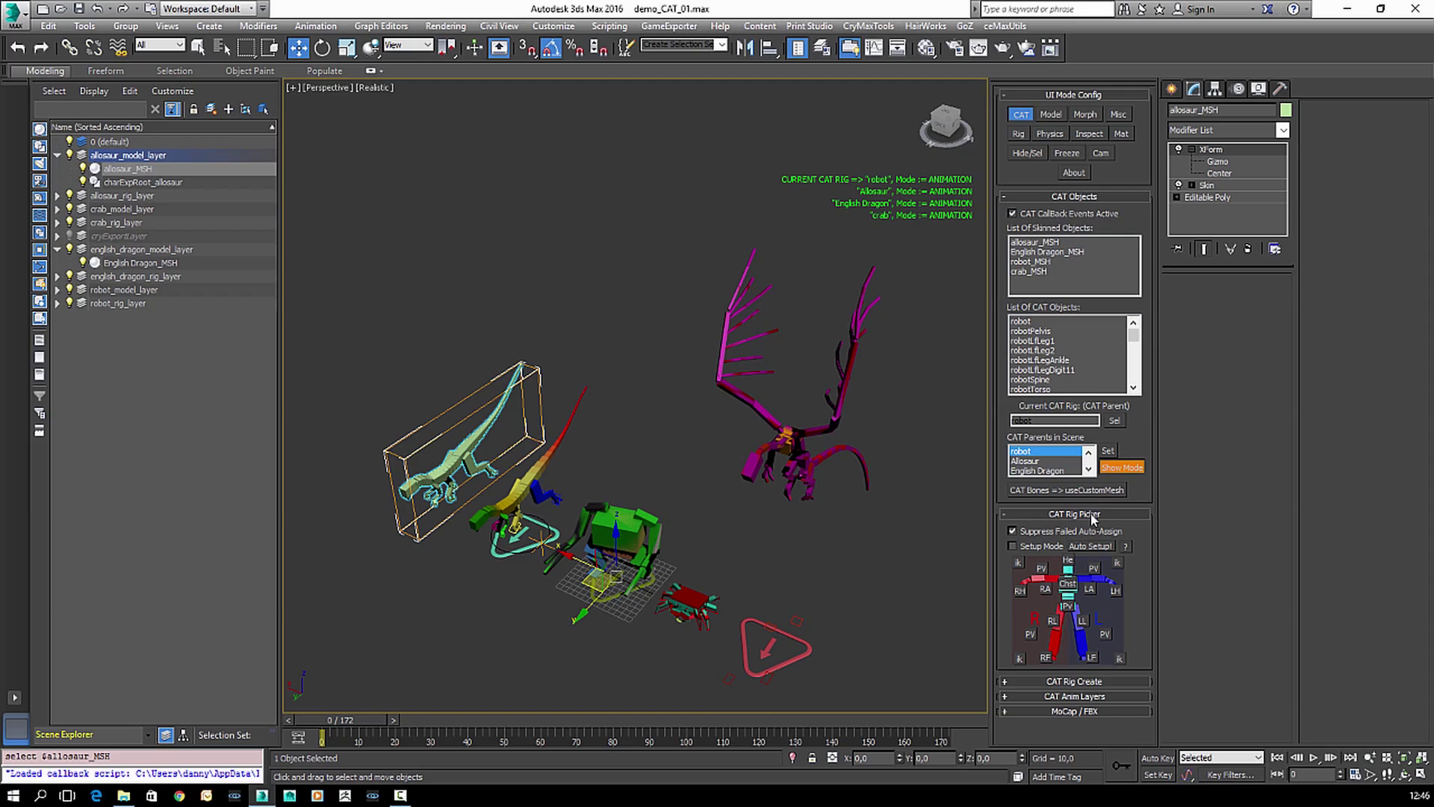
- Switch the robot CAT parent to Rig Mode and scrub the timeline to check its motion, returning to frame 0
right_click(1050, 454)
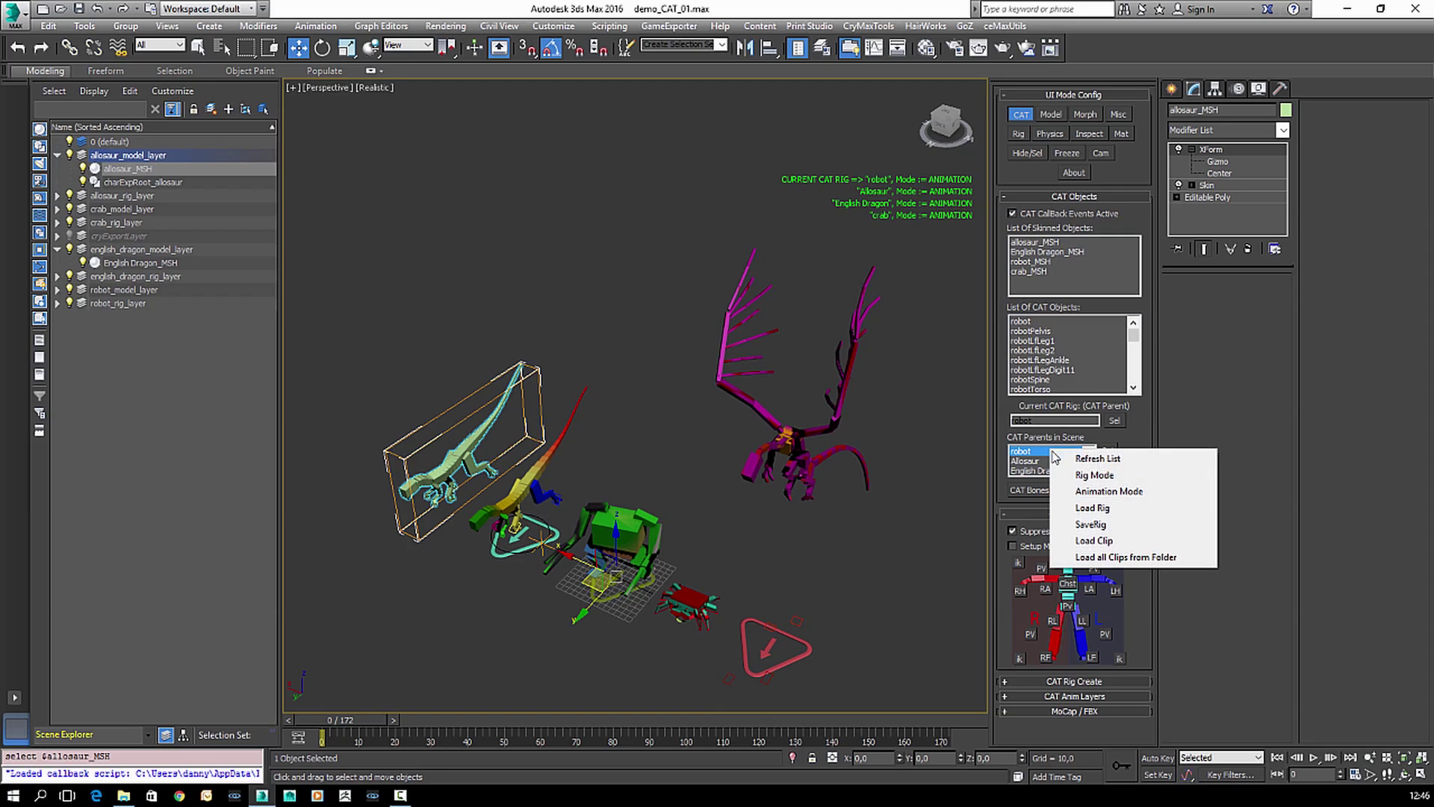
click(1096, 476)
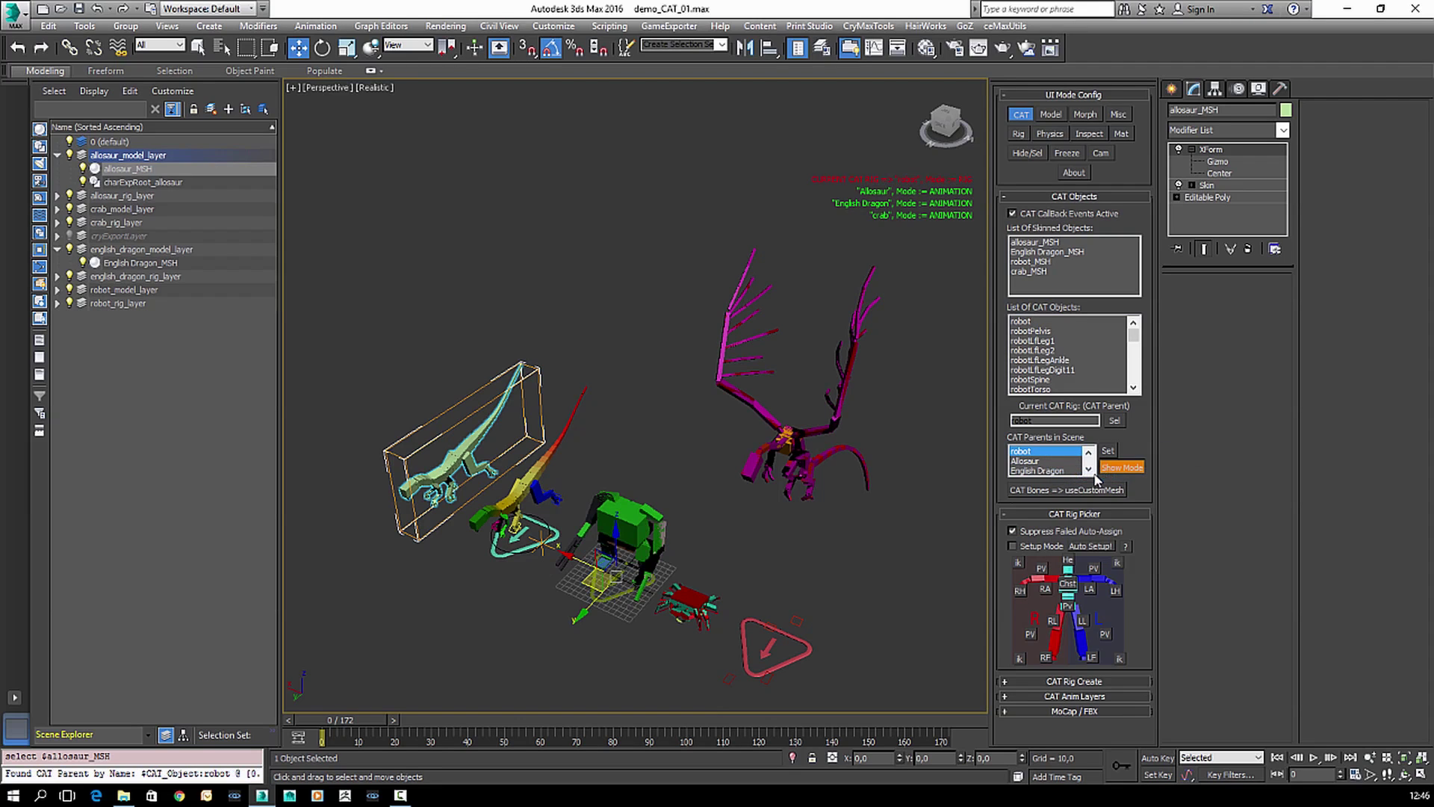
middle_drag(595, 526, 605, 480)
scroll(606, 480, up, 2)
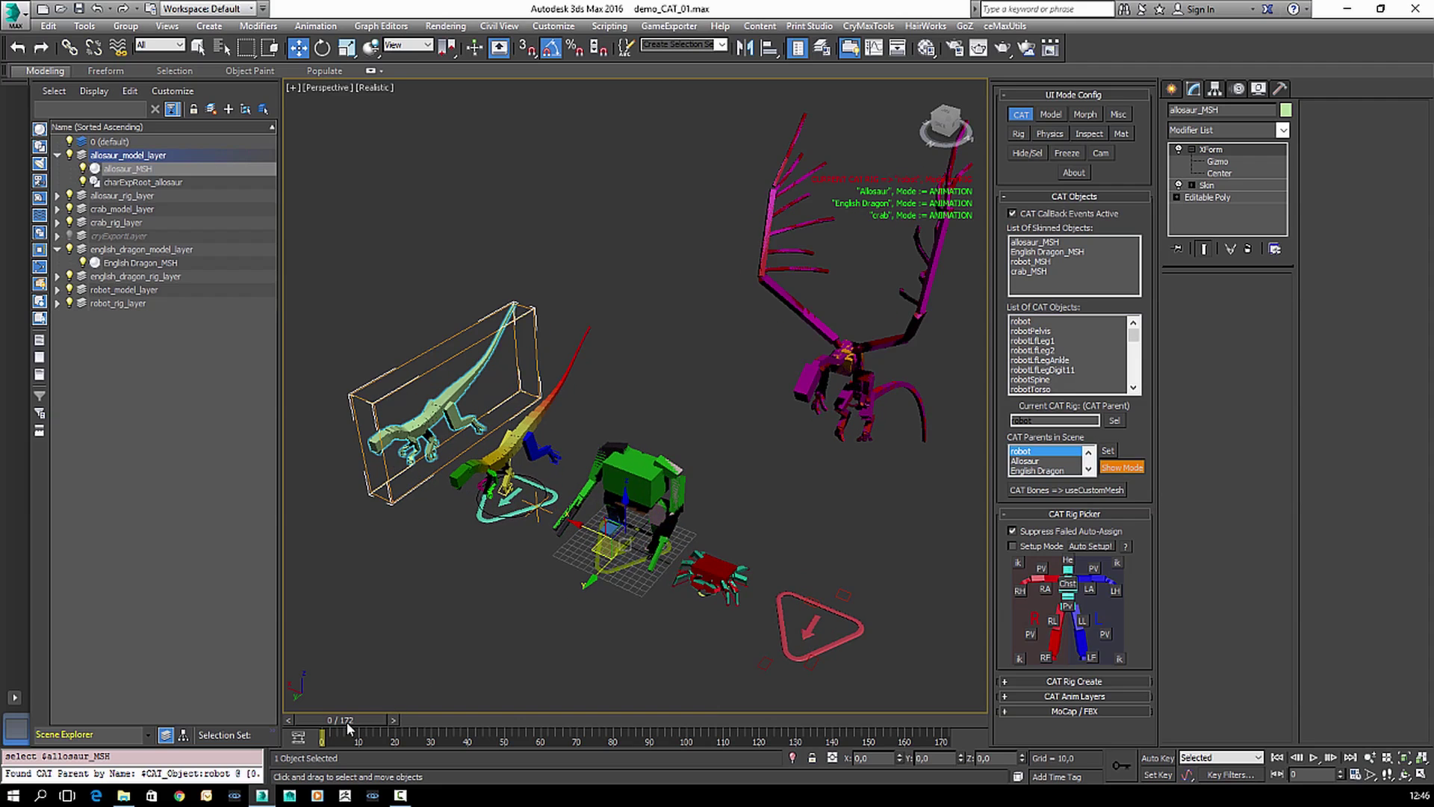
drag(351, 723, 856, 718)
drag(722, 703, 298, 704)
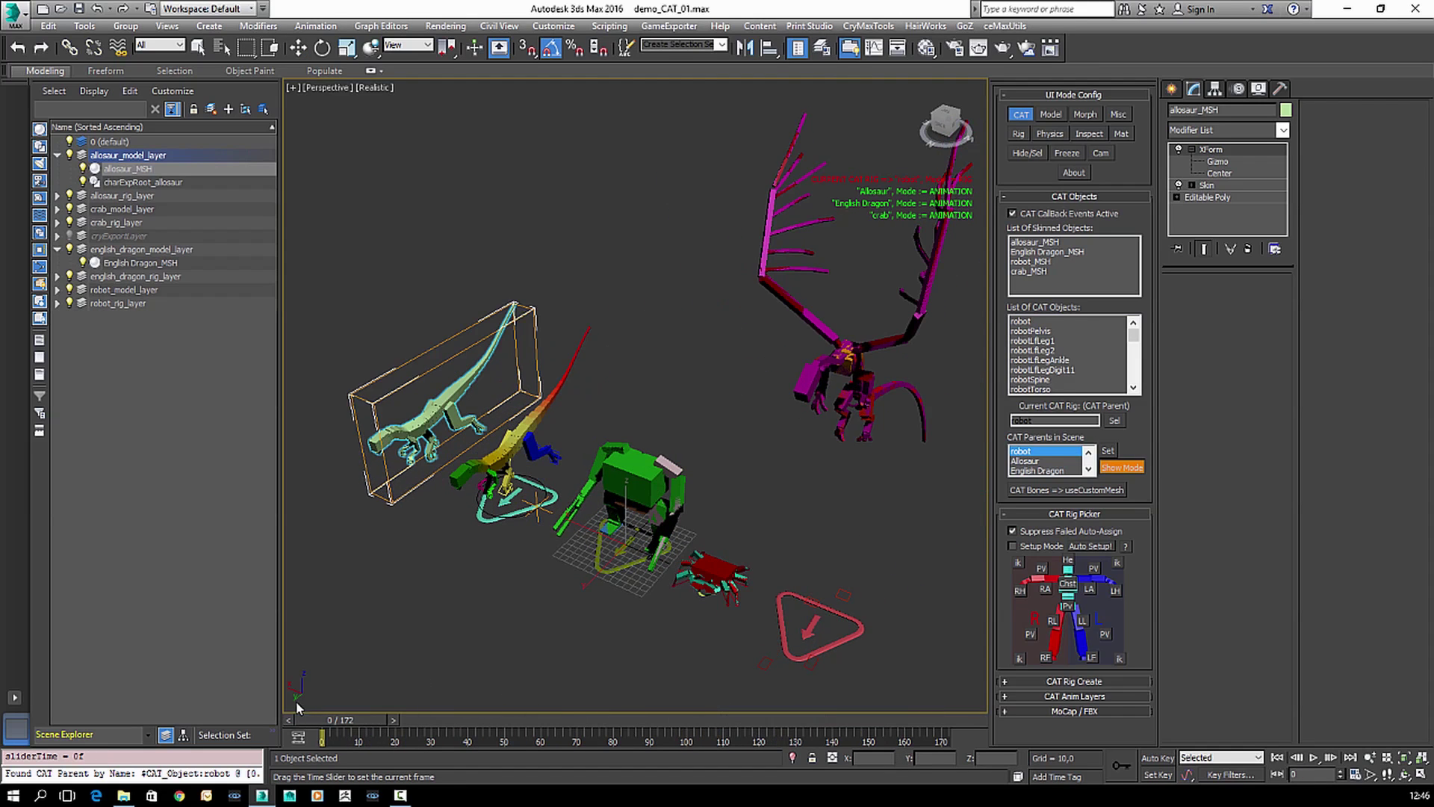
- Set Allosaur as the current CAT rig and return the timeline to frame 0
click(1041, 461)
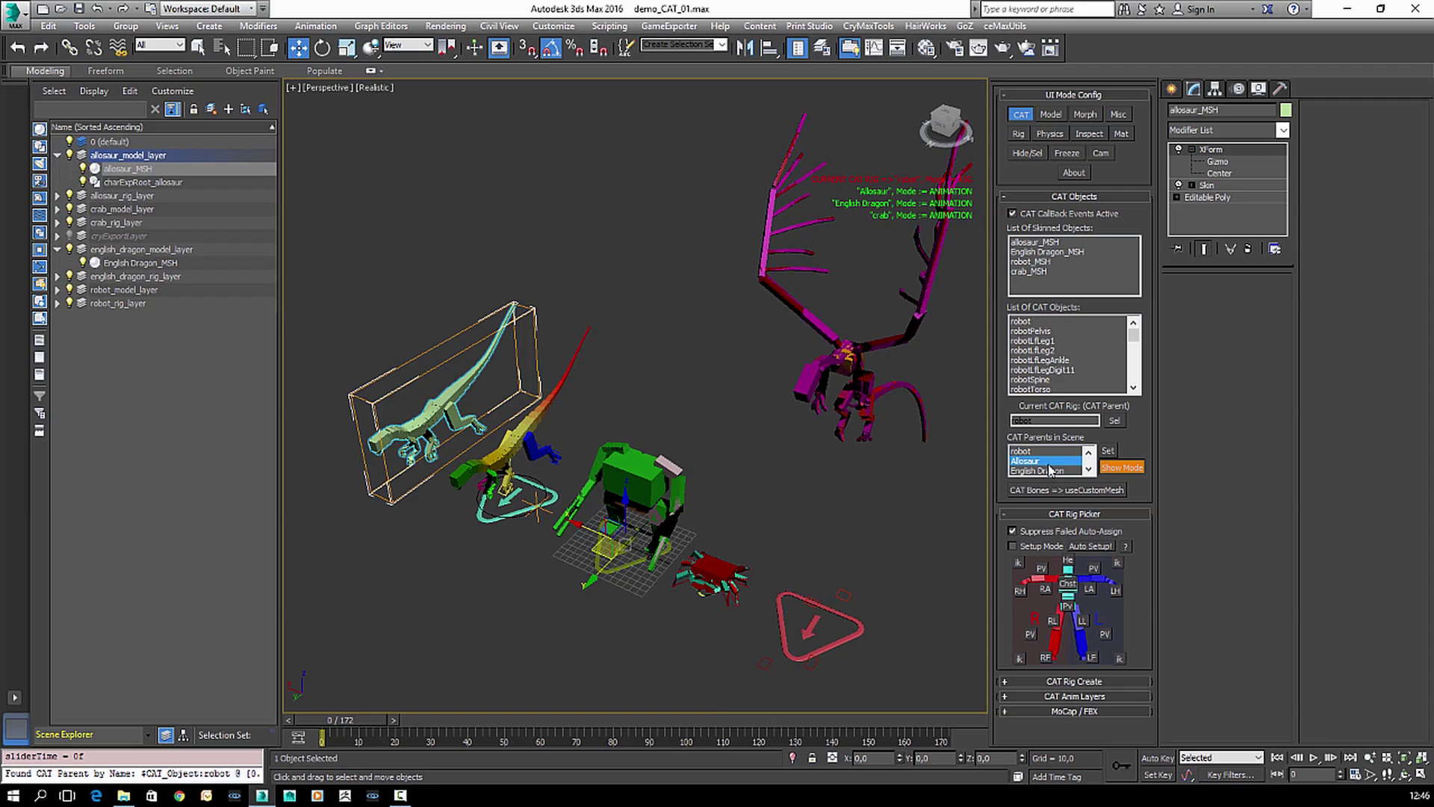
click(1107, 452)
drag(345, 721, 218, 721)
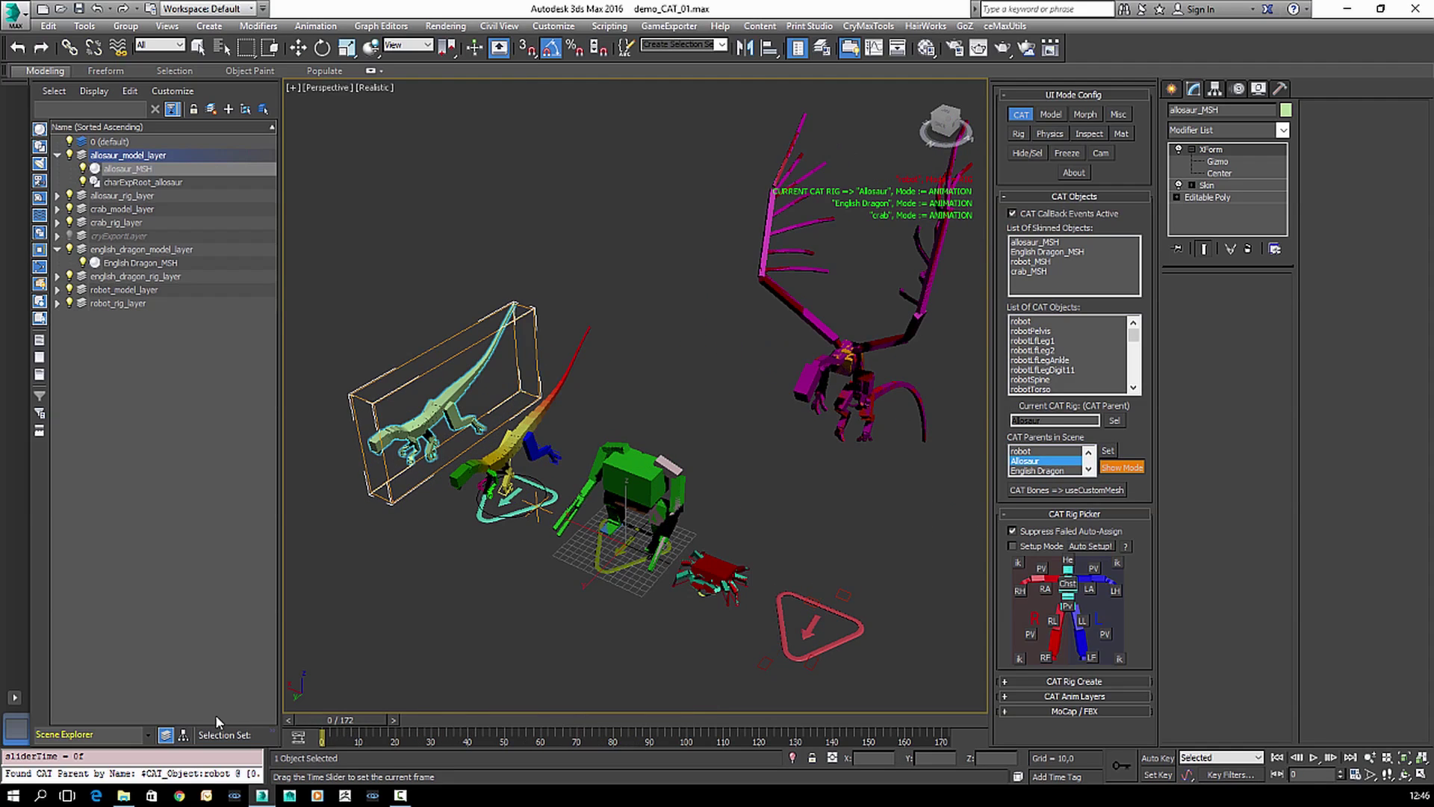
- Switch the Allosaur CAT parent to Rig Mode and check its pose at frame 0
right_click(1065, 465)
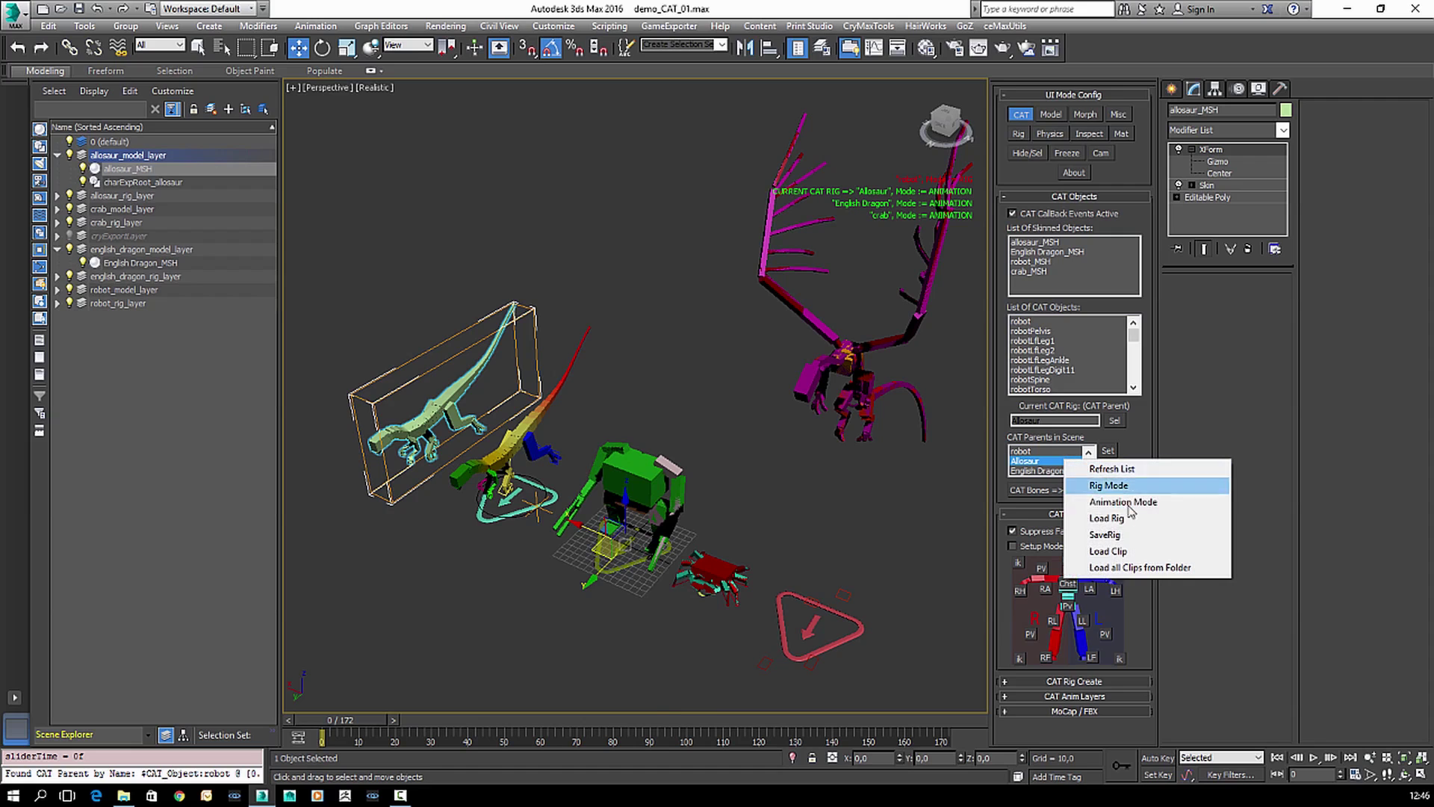
click(1129, 486)
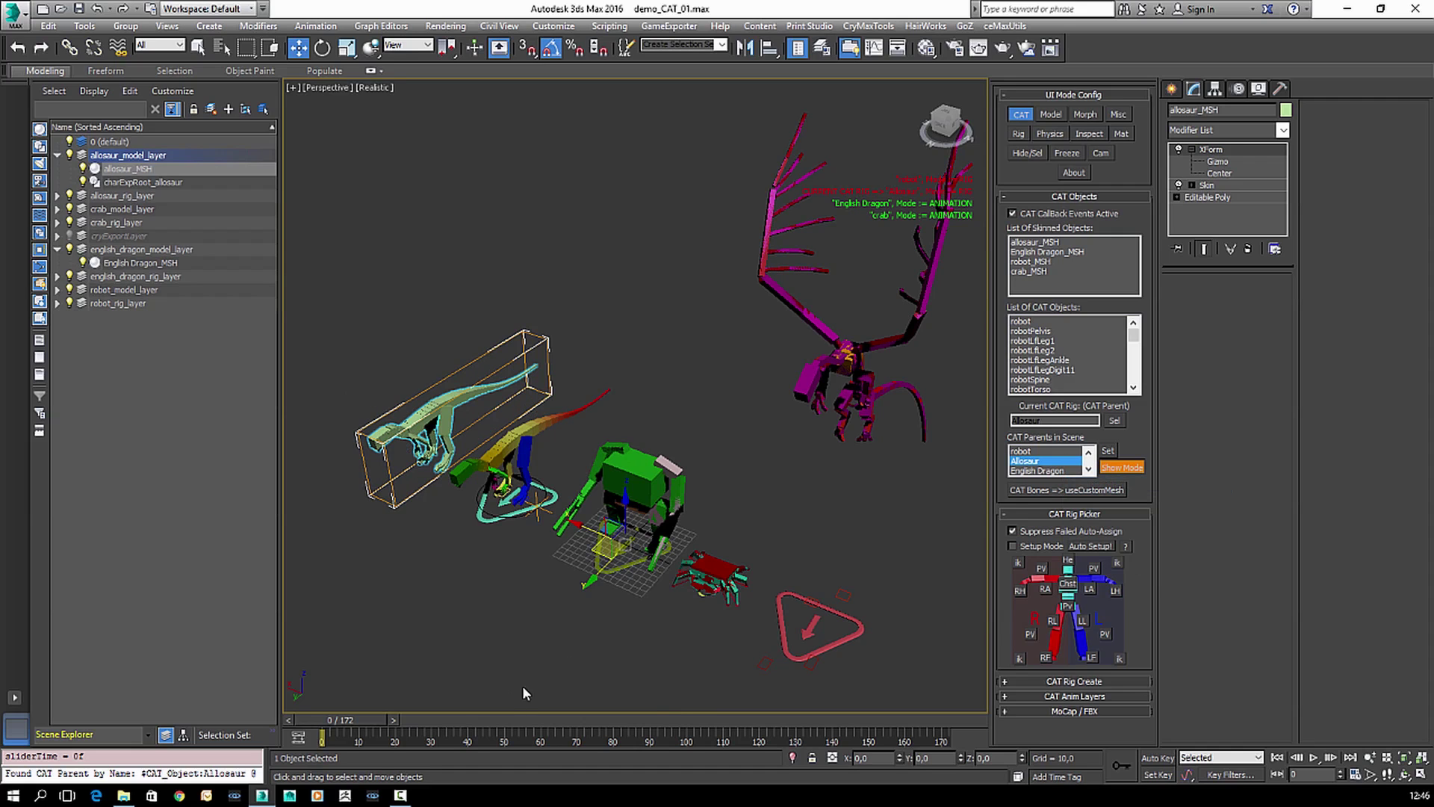
drag(365, 722, 322, 728)
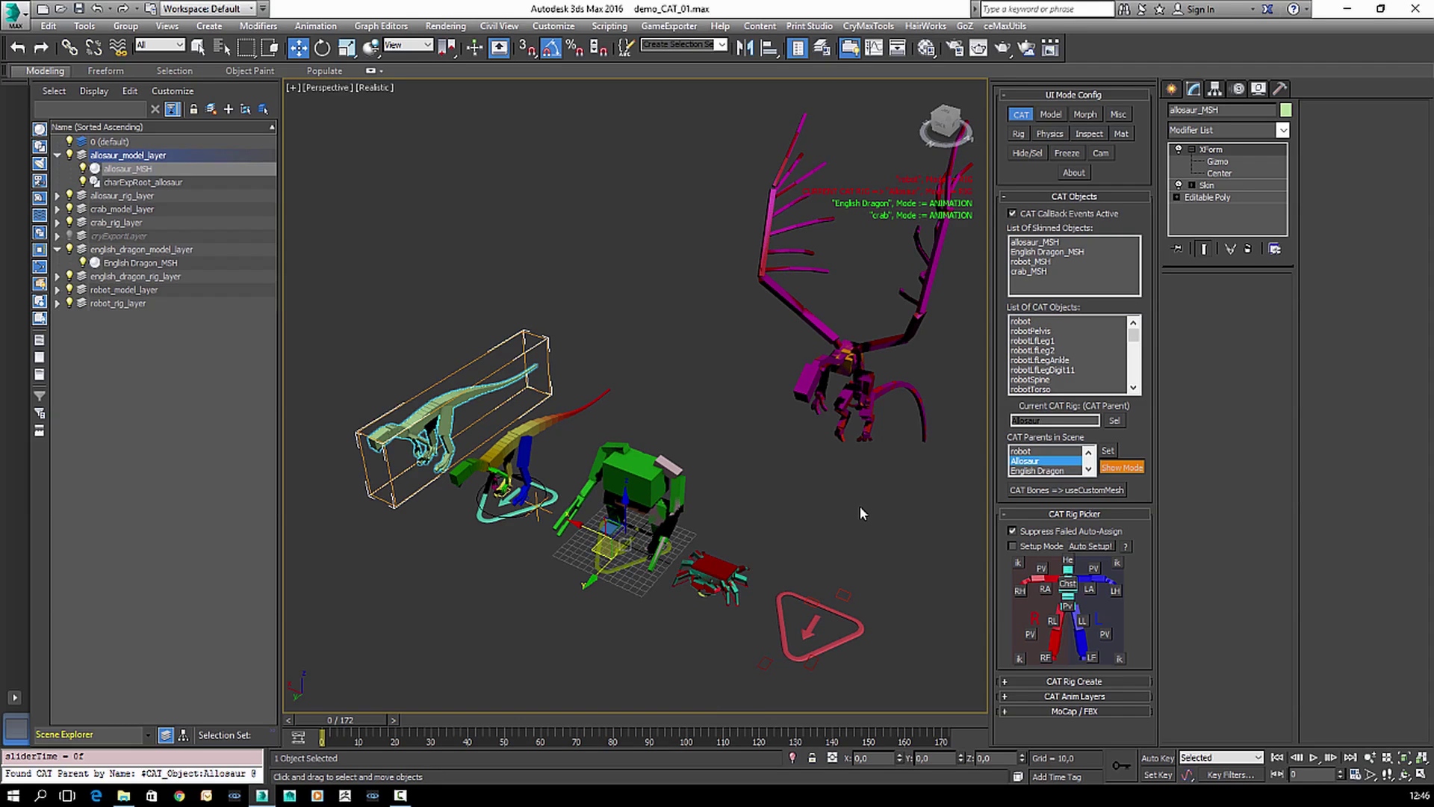
- Run Auto Setup in the CAT Rig Picker and pick the Allosaur's pelvis, ribcage and head bones in turn
click(1099, 548)
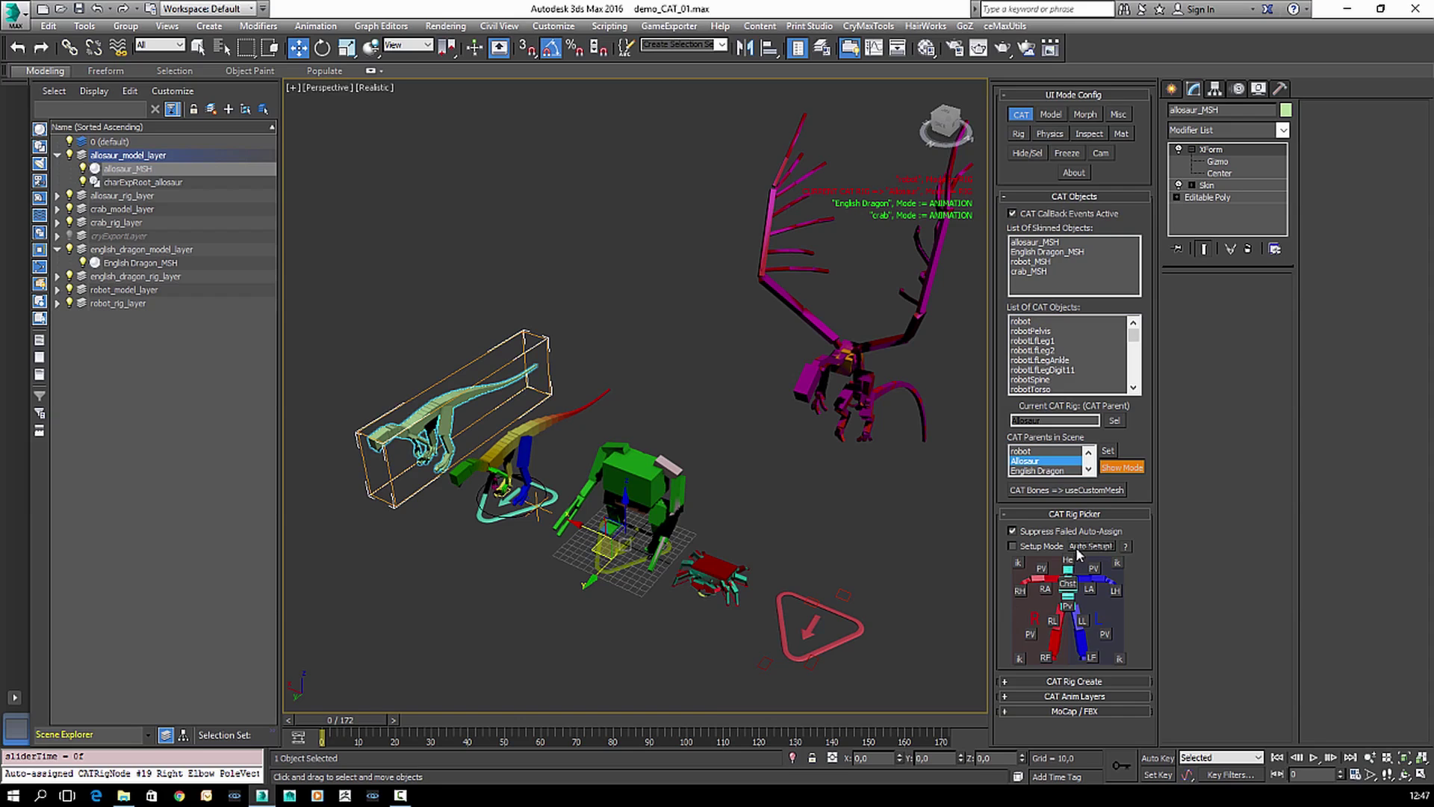
click(1068, 607)
click(1068, 584)
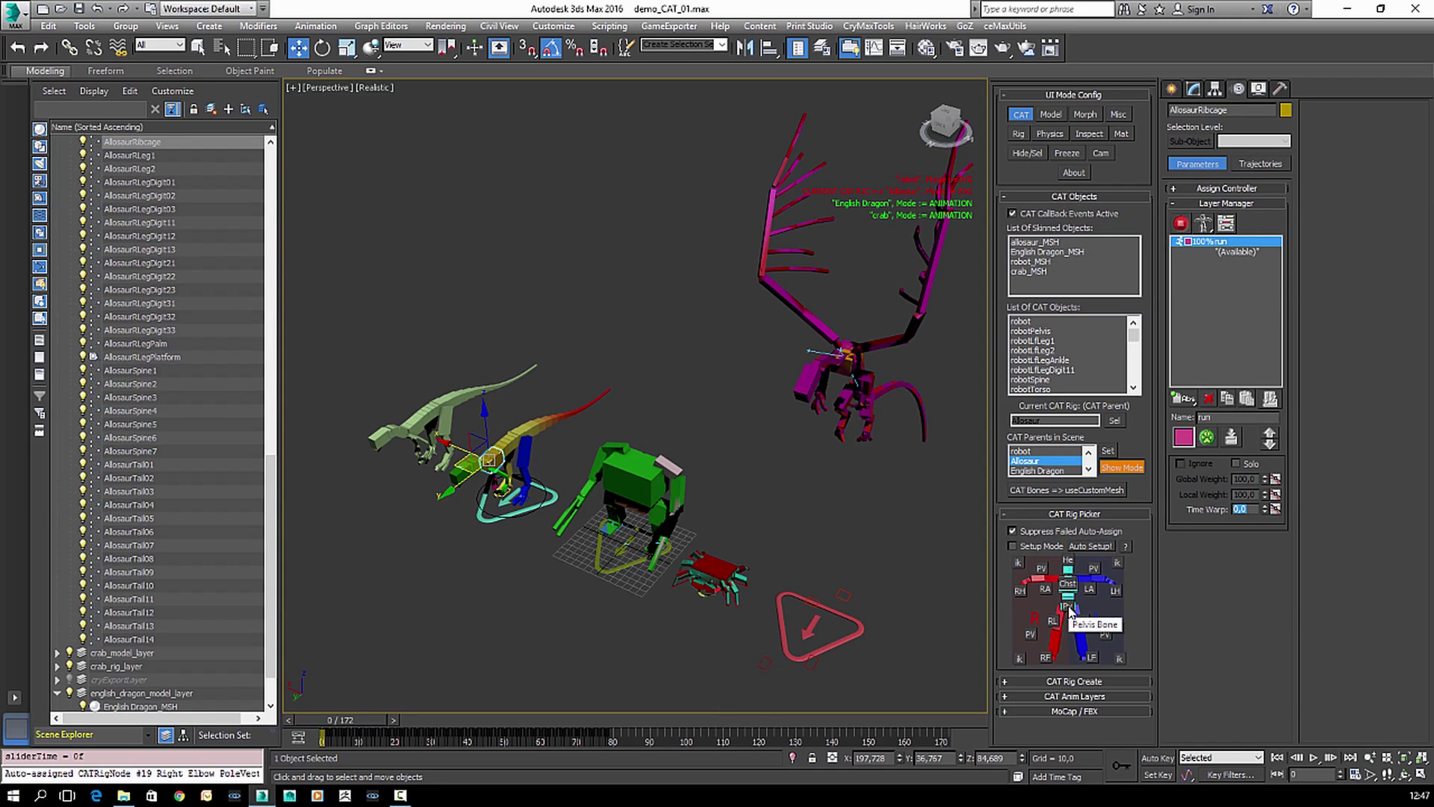
click(1068, 562)
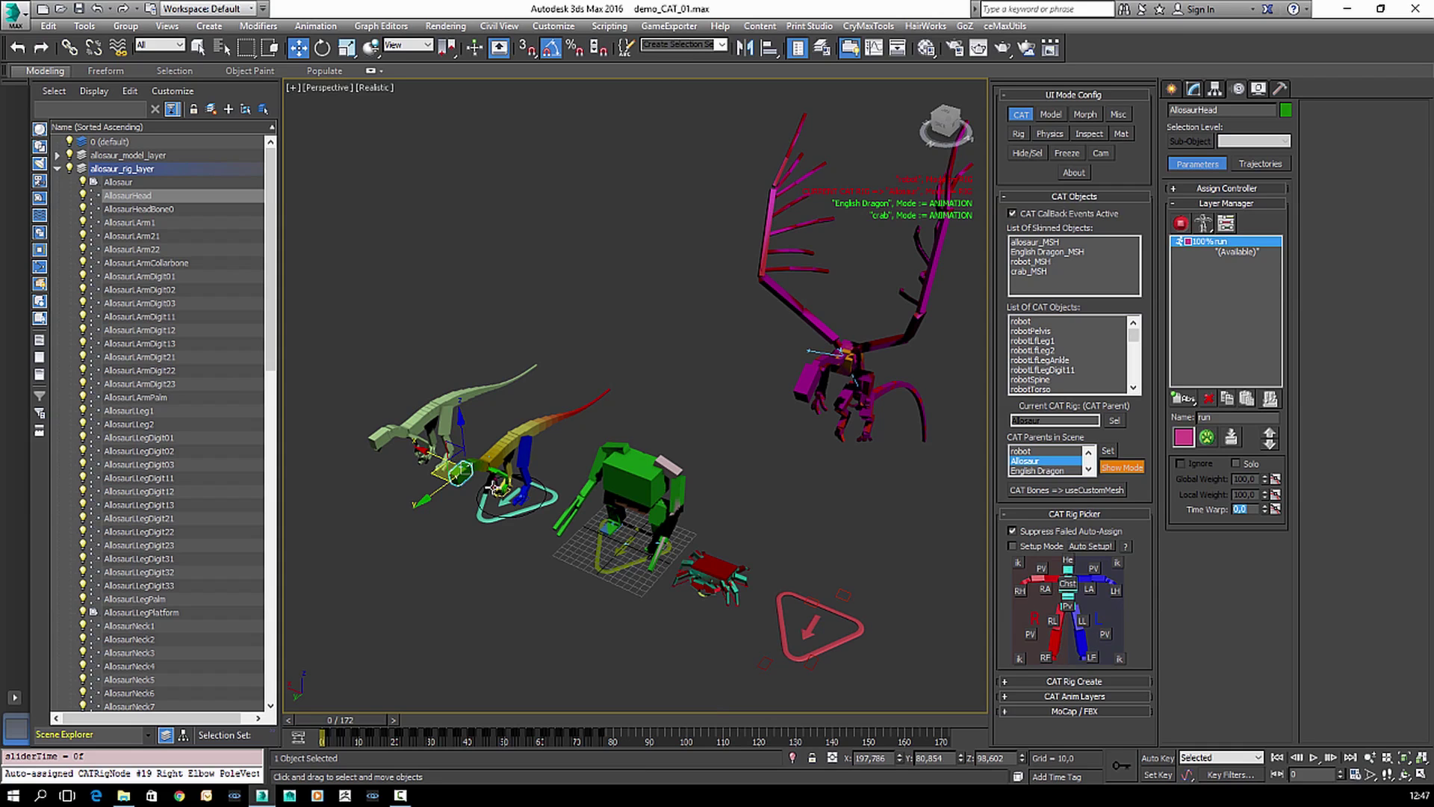
- Select the AllosaurRLeg1 bone with the CAT Rig Picker and add a Circle gizmo to it
scroll(499, 478, up, 2)
scroll(573, 611, up, 2)
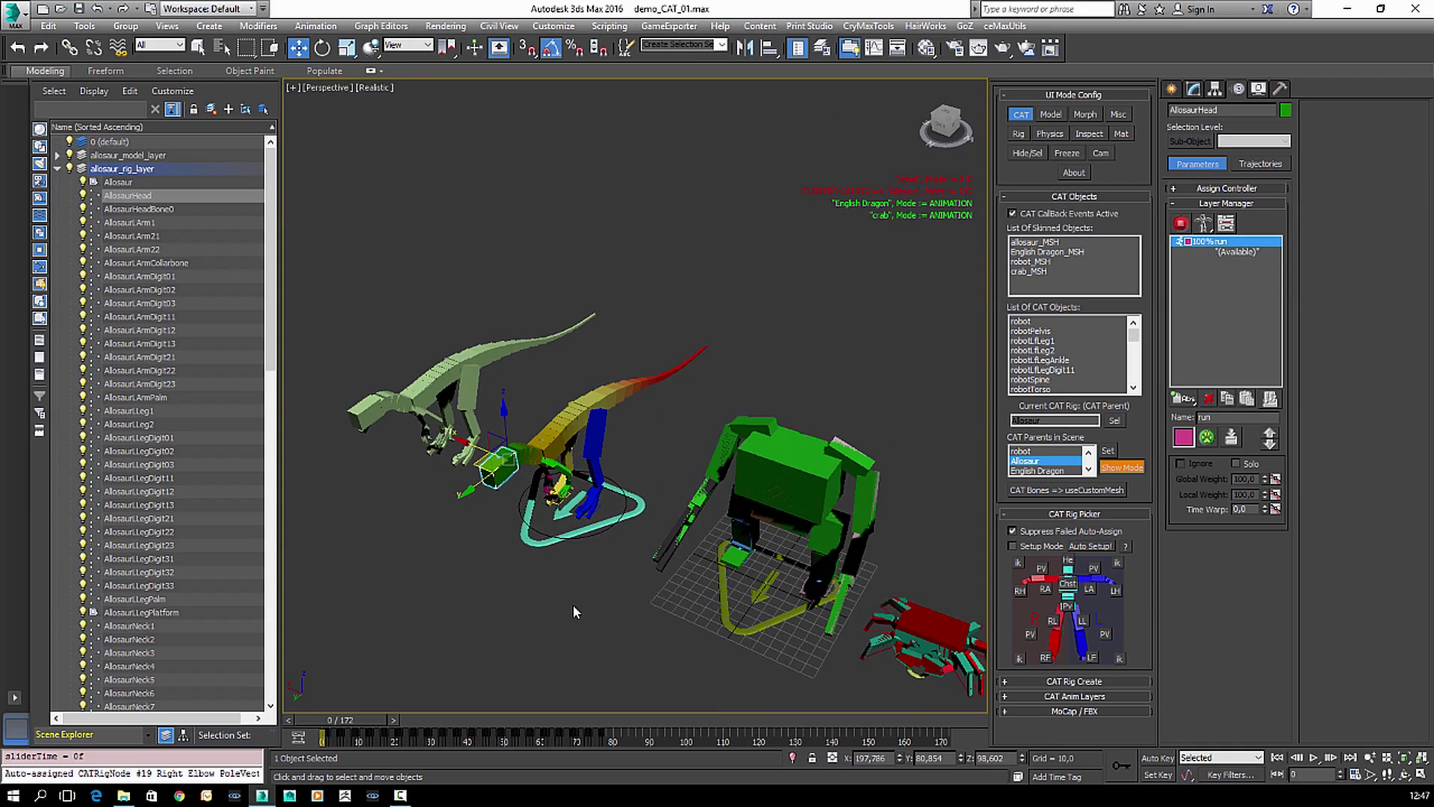
middle_drag(552, 574, 601, 575)
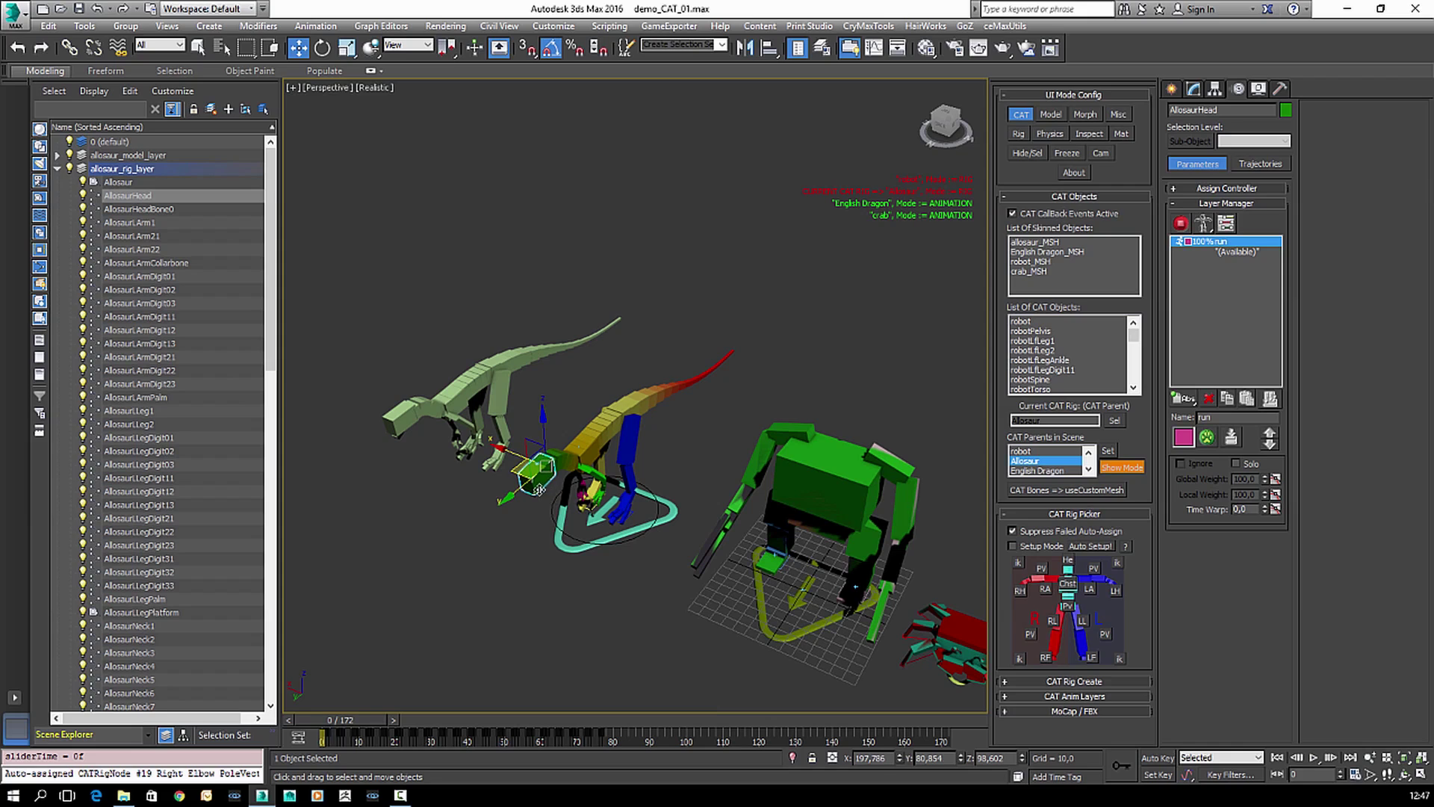
middle_drag(606, 482, 598, 481)
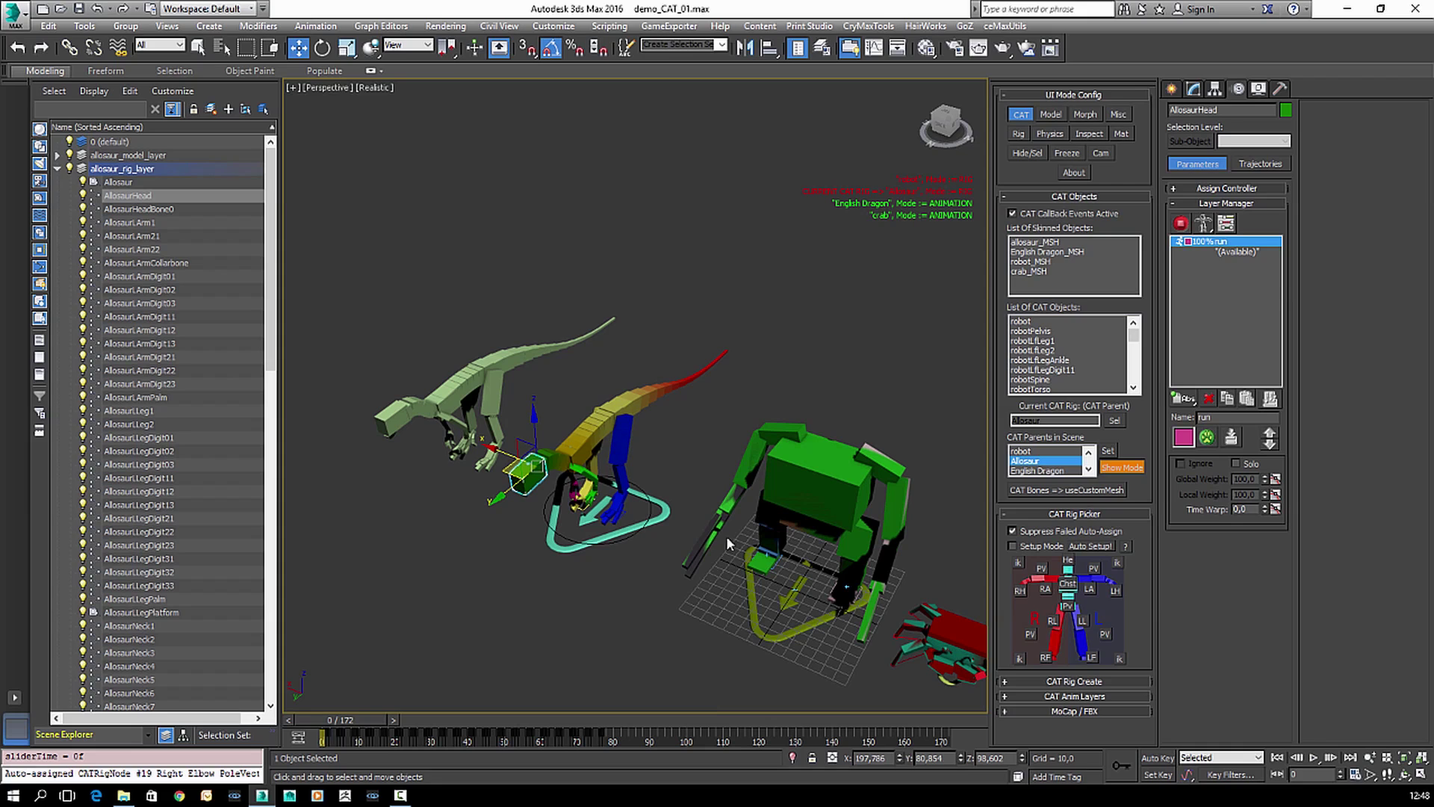
alt+middle_drag(682, 505, 646, 440)
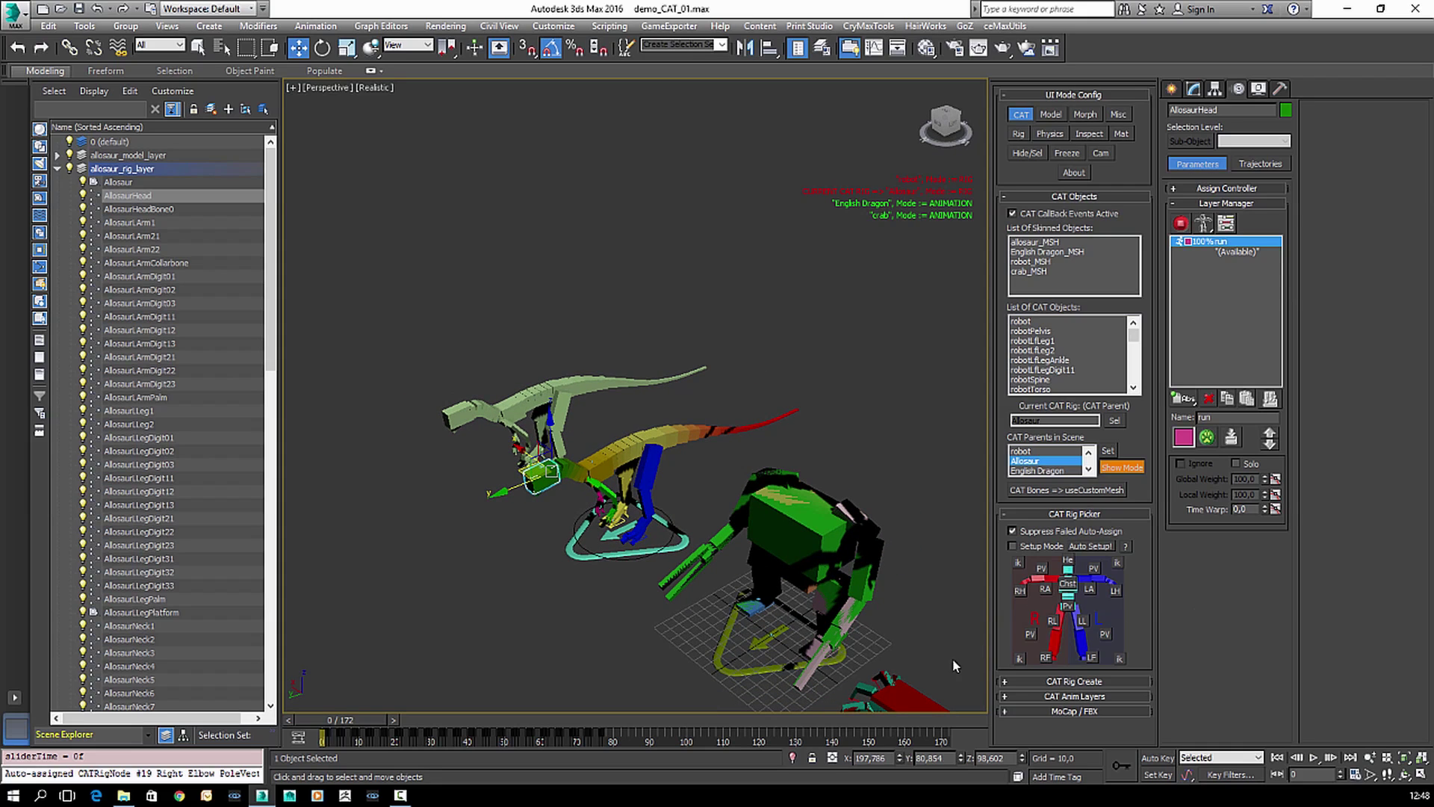
click(1051, 621)
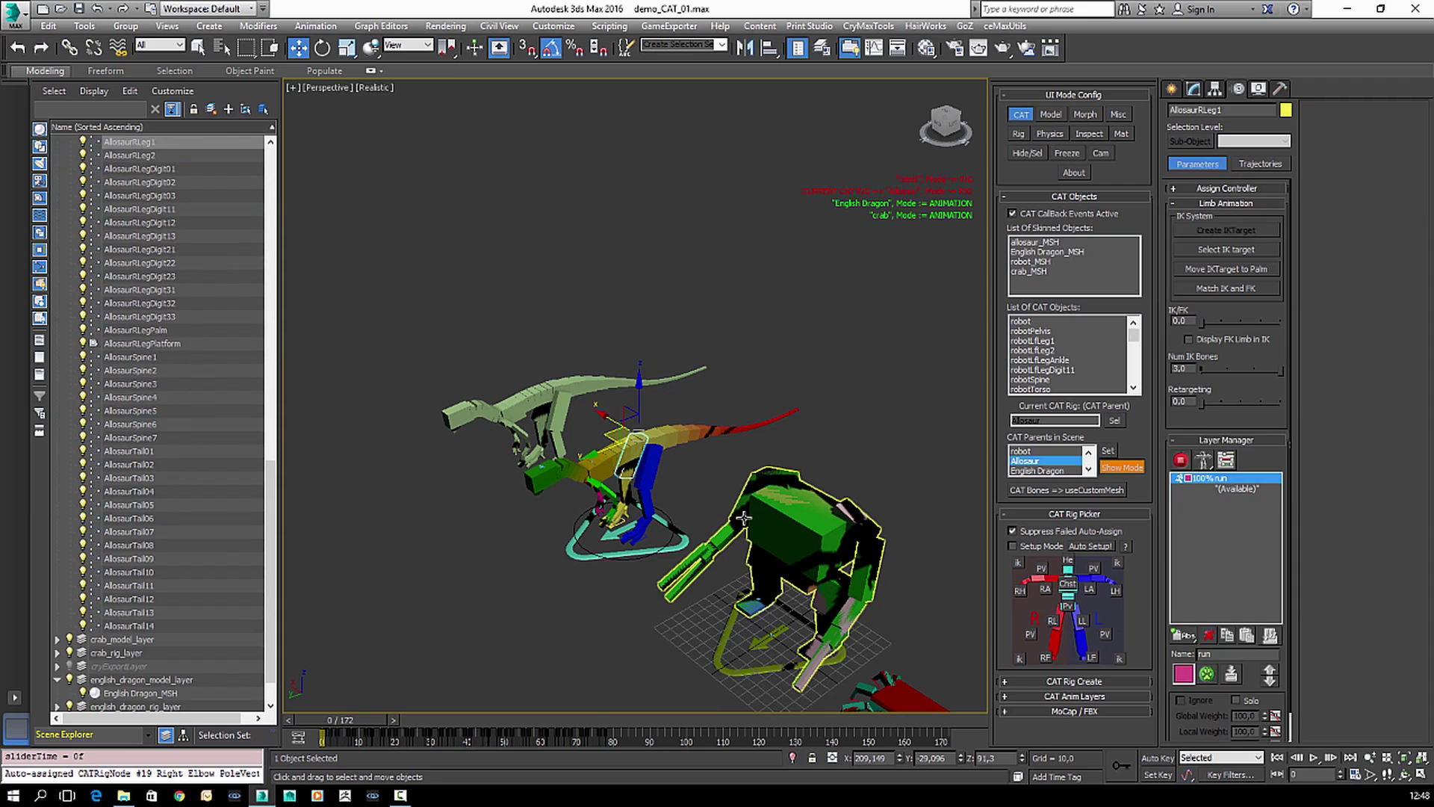
alt+middle_drag(744, 517, 698, 483)
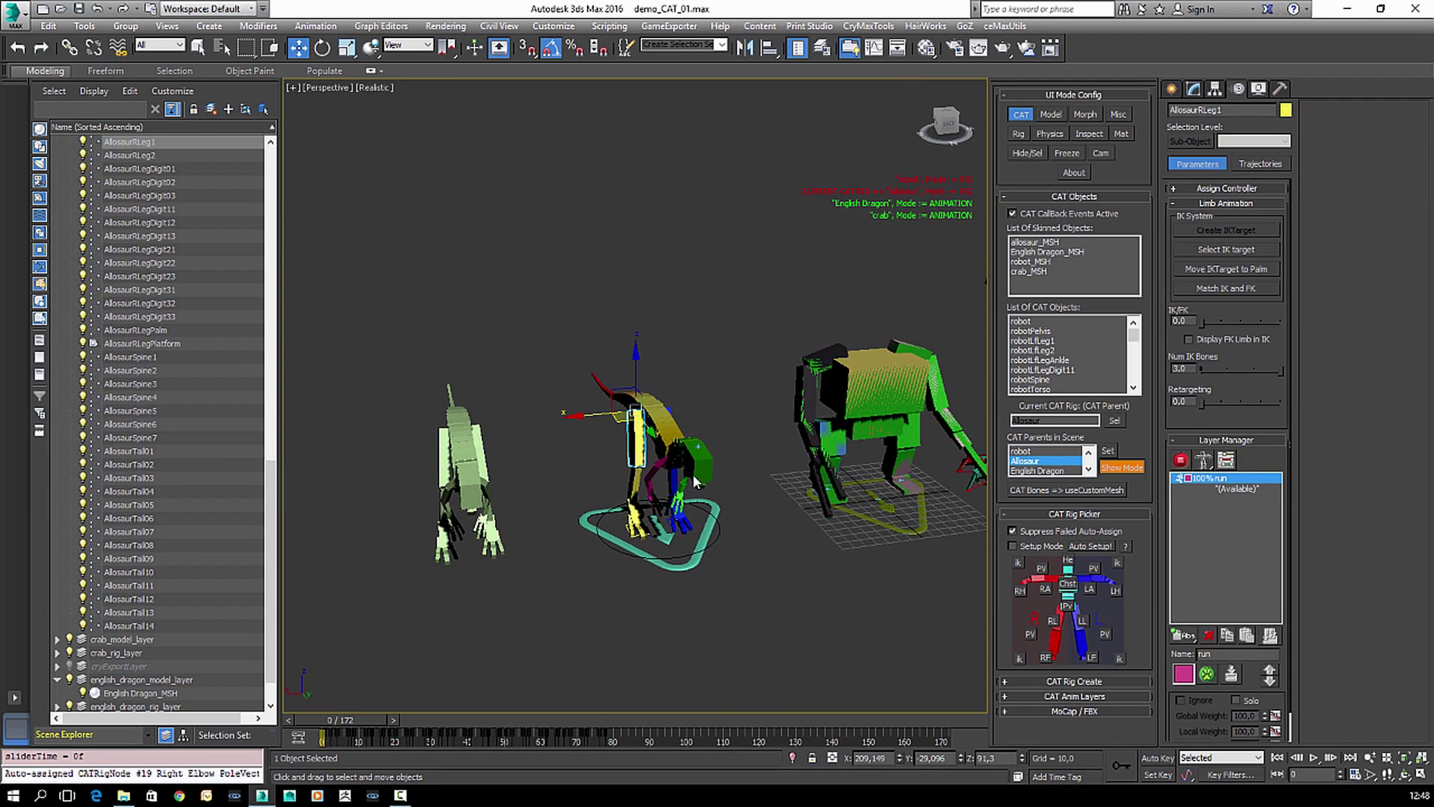
right_click(707, 360)
click(691, 435)
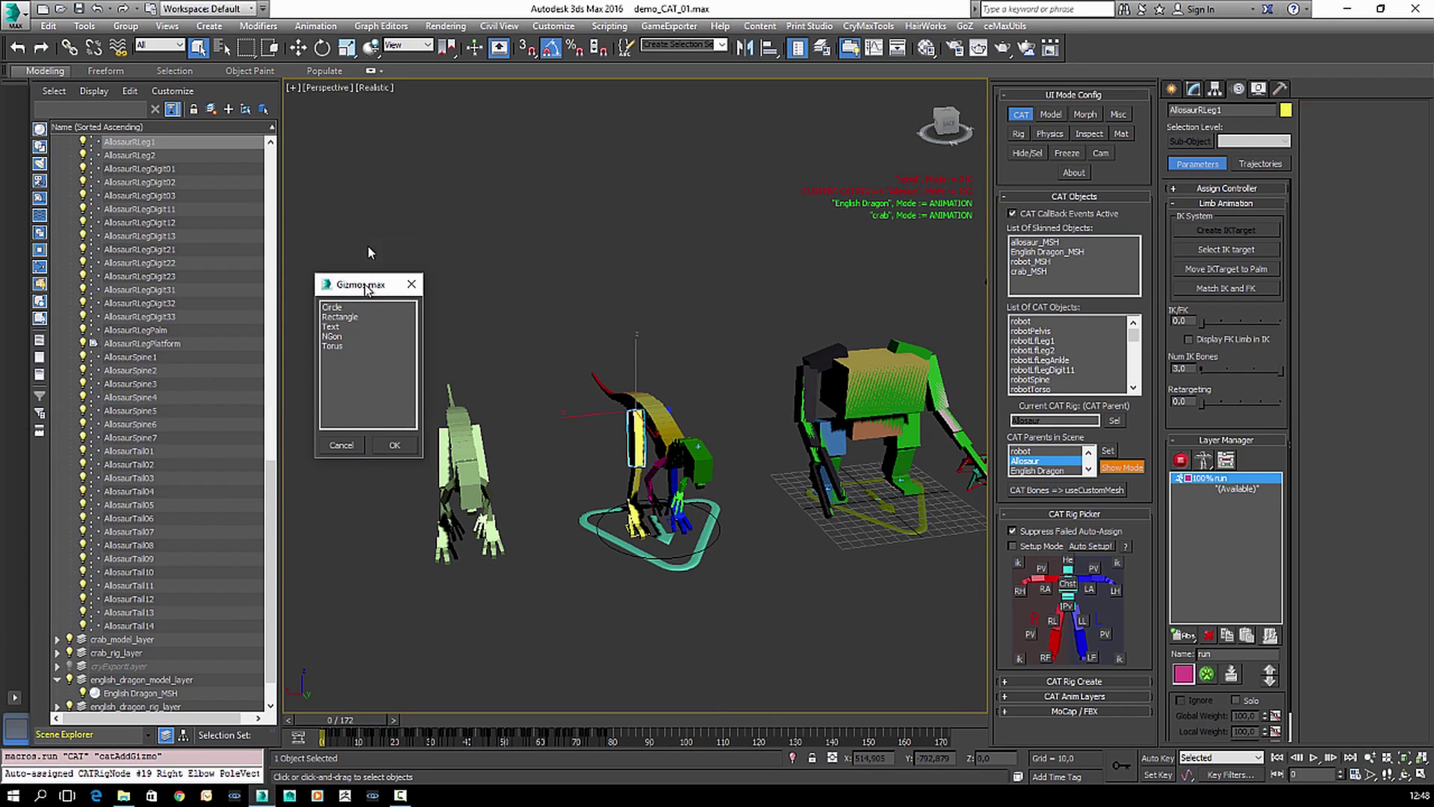
click(334, 260)
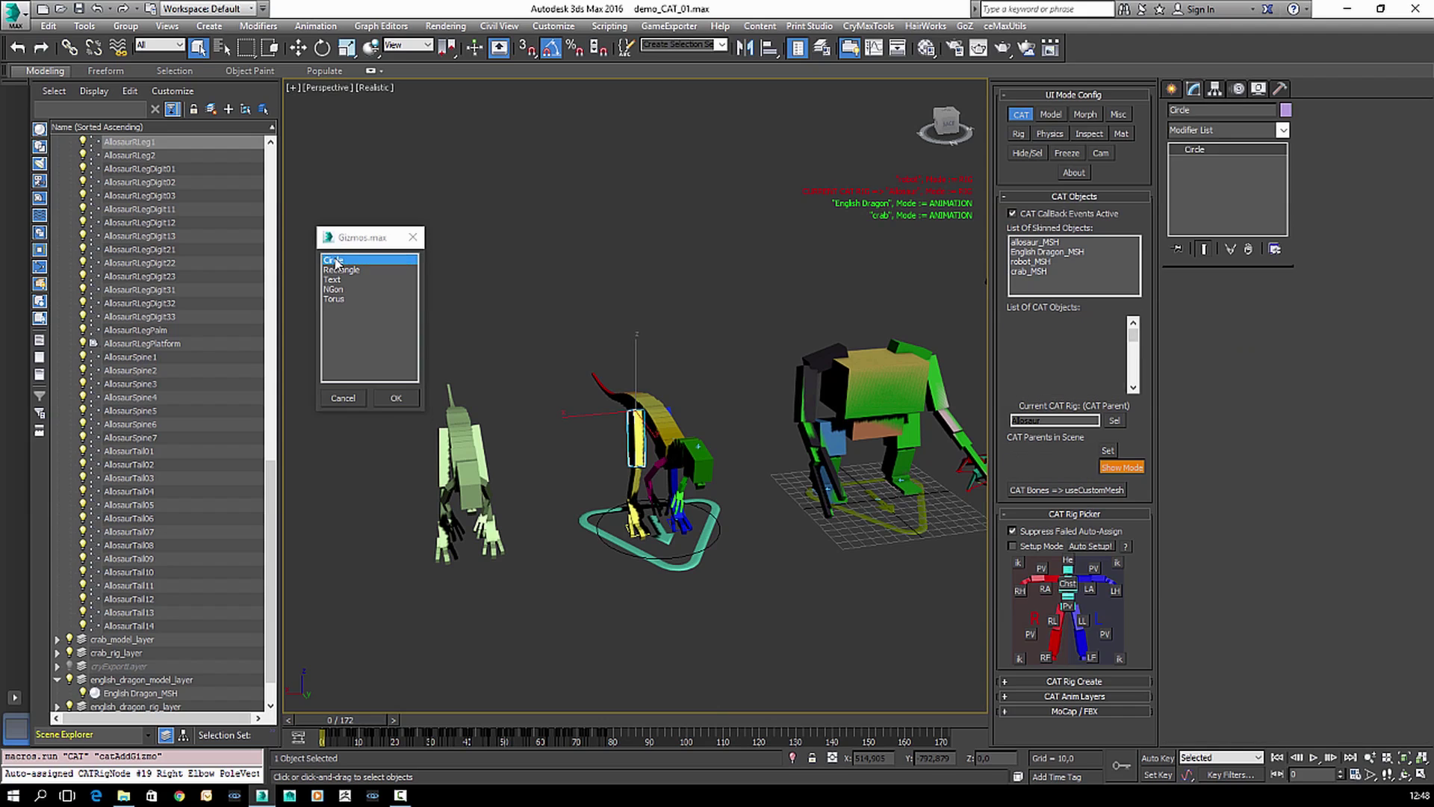
click(398, 399)
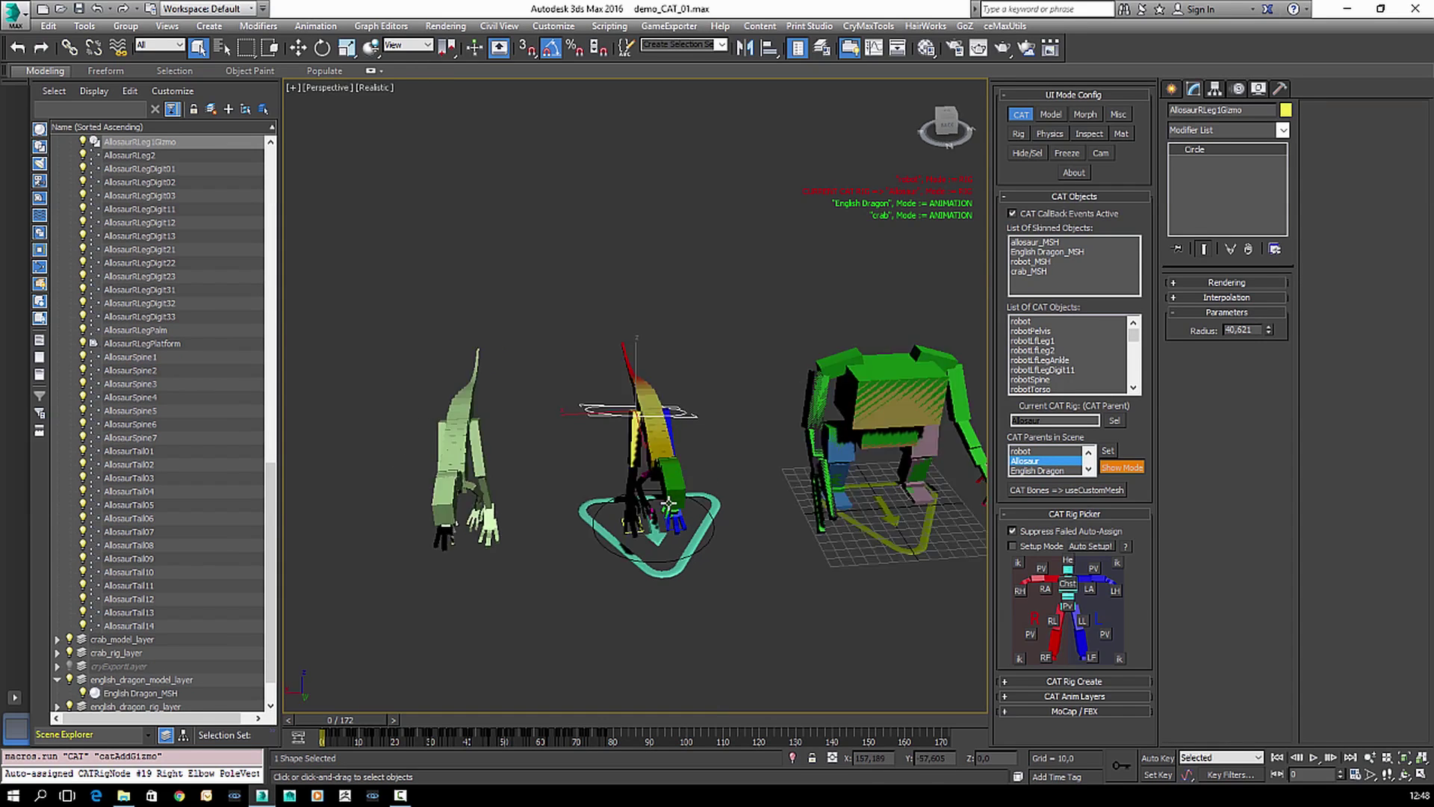
- Set the radius of the AllosaurRLeg1Gizmo circle to about 20.717 and inspect it around the leg
alt+middle_drag(669, 504, 625, 554)
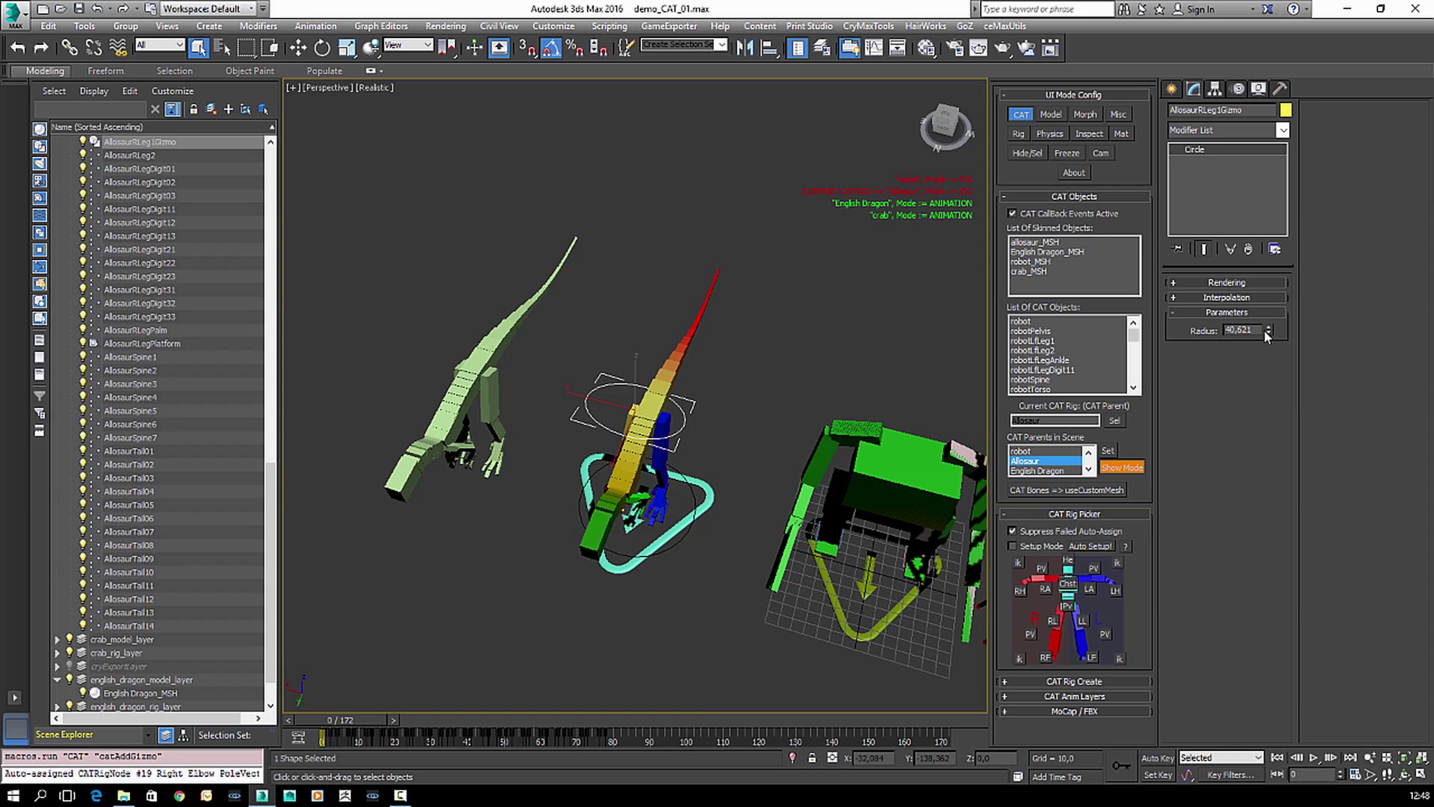
drag(1267, 332, 1254, 366)
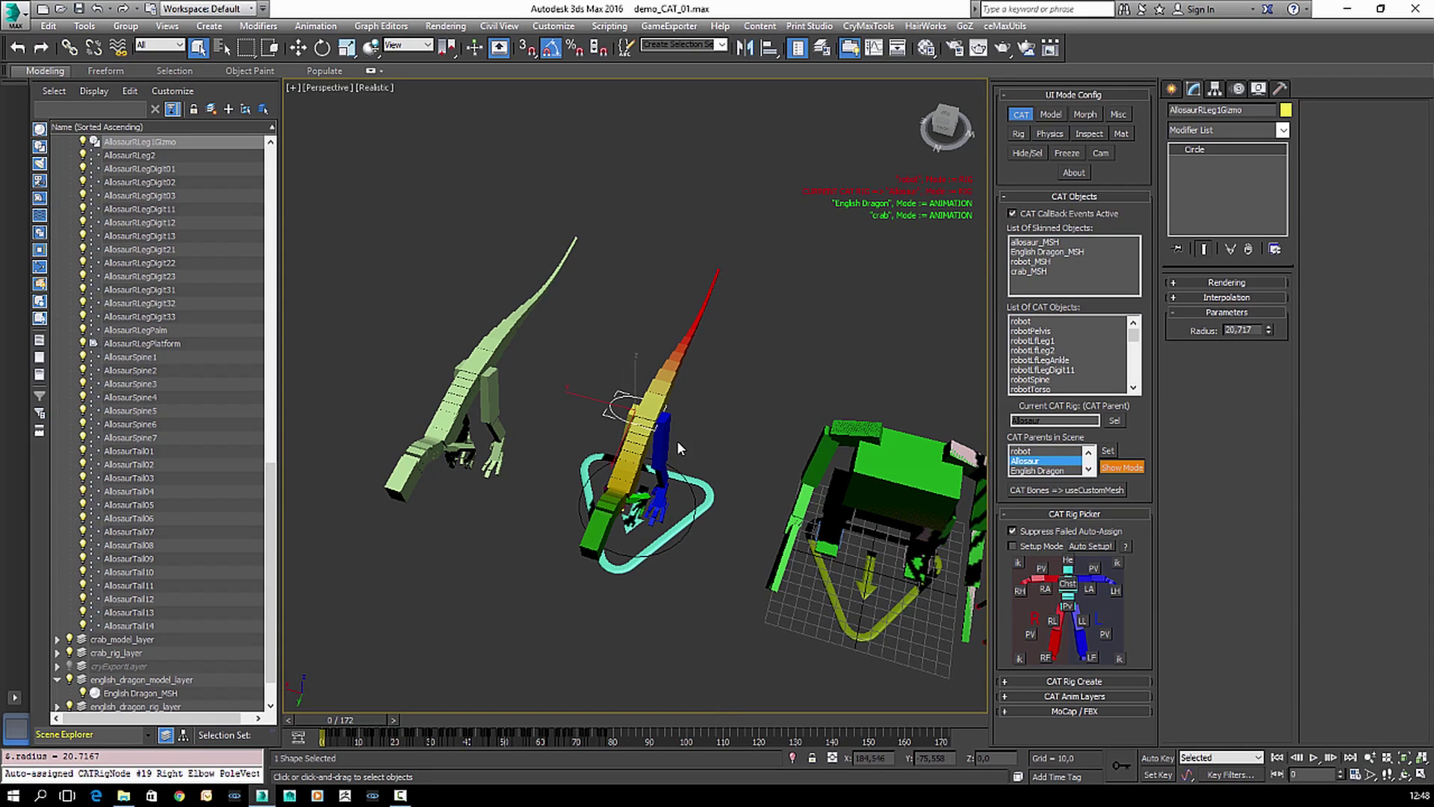
alt+middle_drag(596, 454, 618, 443)
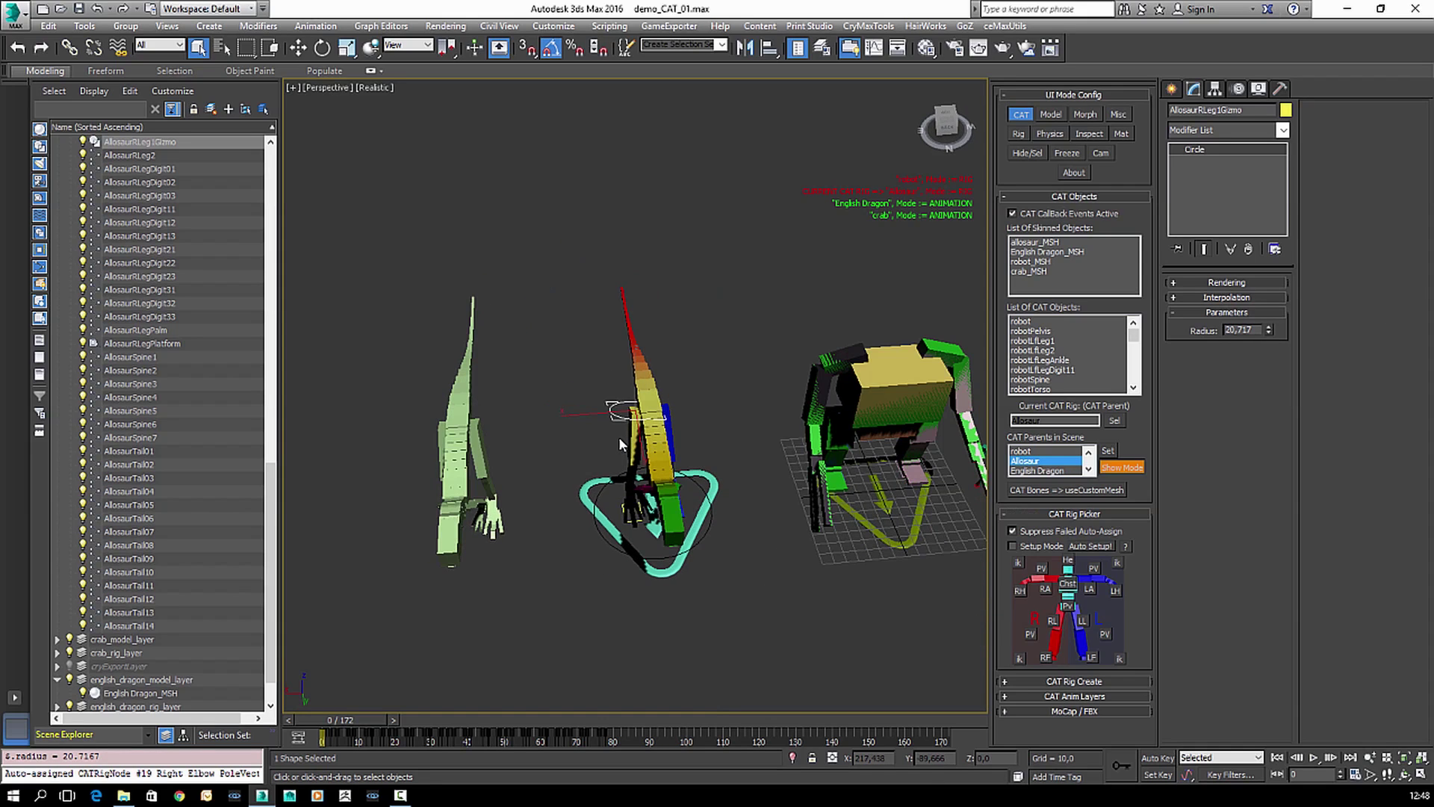
- Delete the AllosaurRLeg1Gizmo circle and open the CAT Rig Create tools
key(Delete)
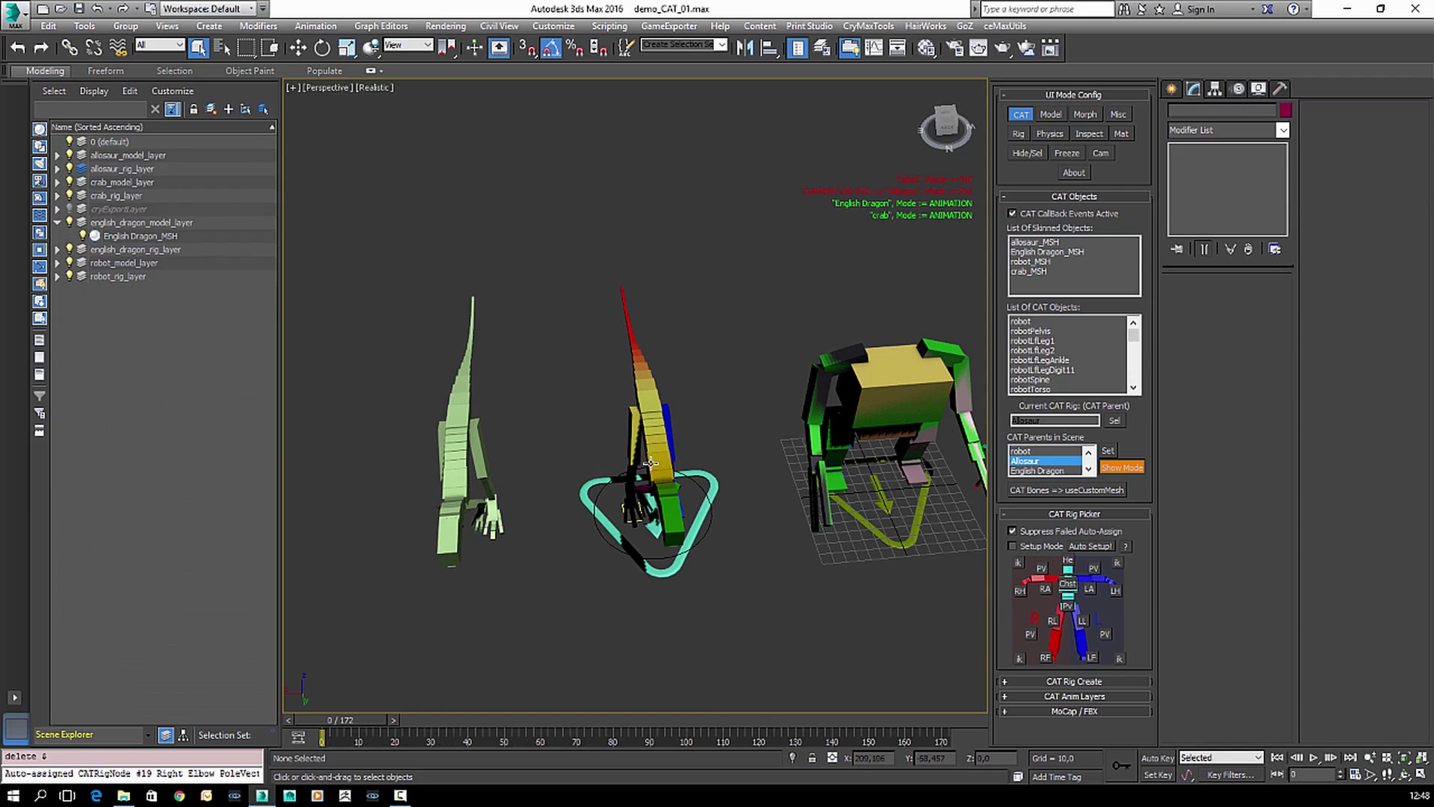
alt+middle_drag(730, 473, 699, 457)
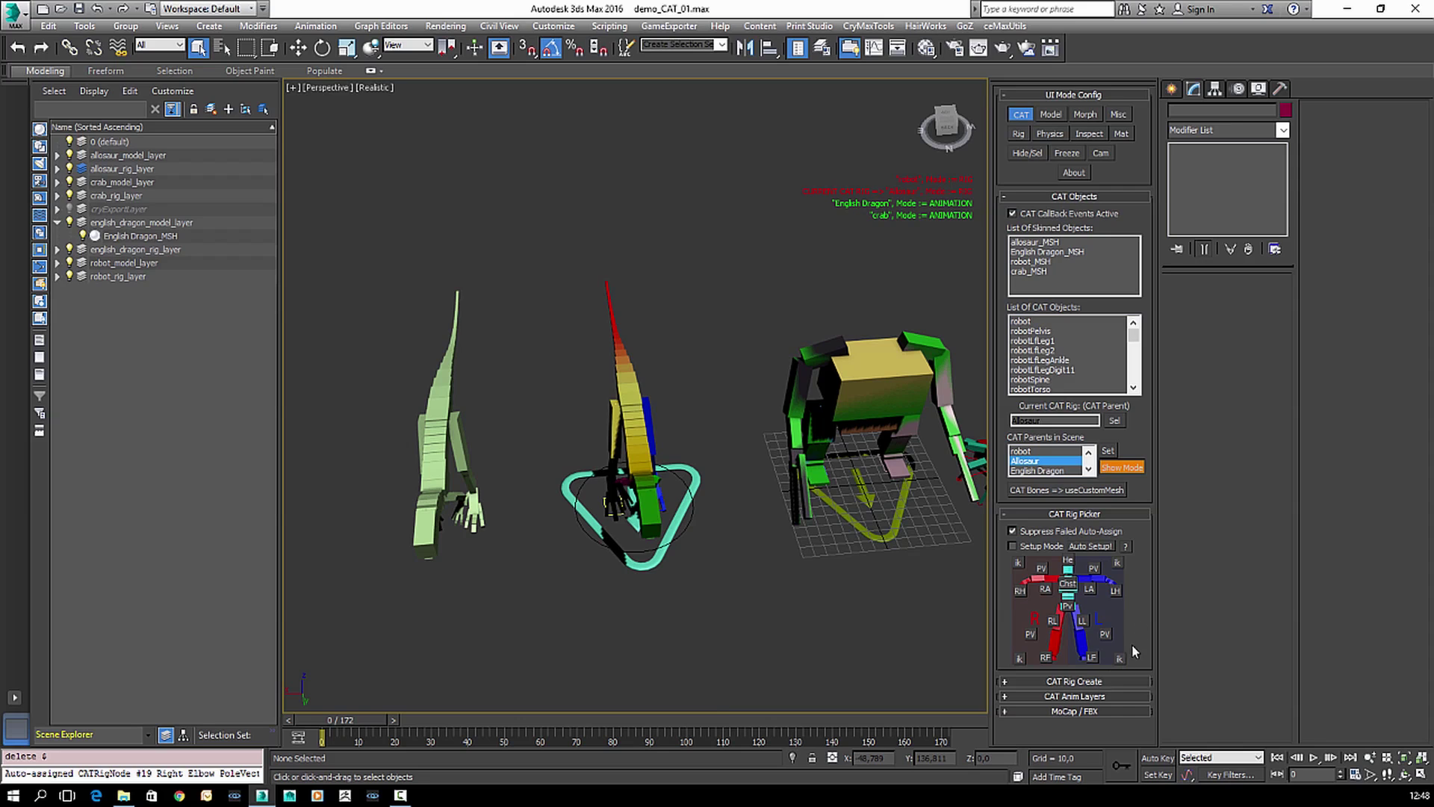
click(1105, 680)
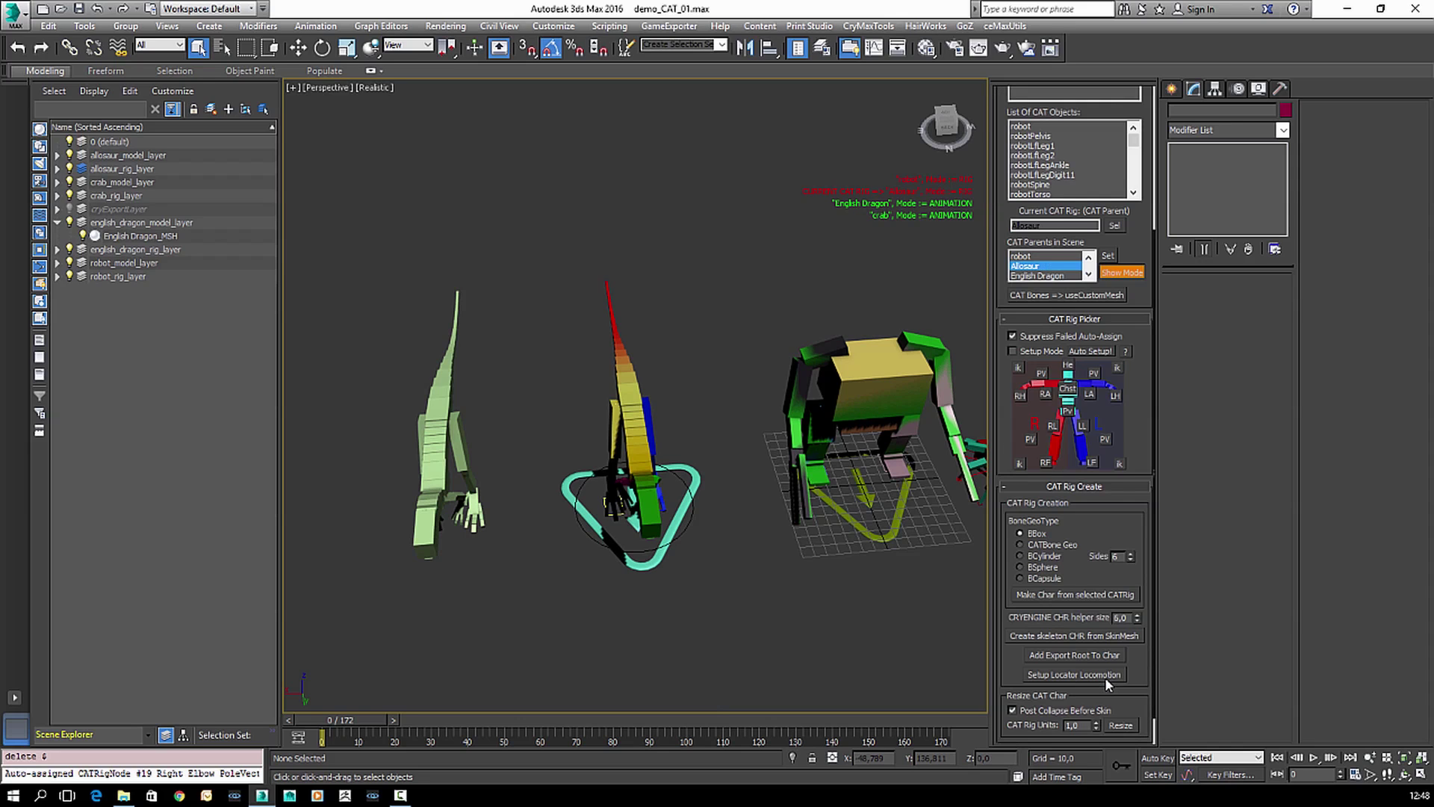
middle_drag(719, 509, 705, 506)
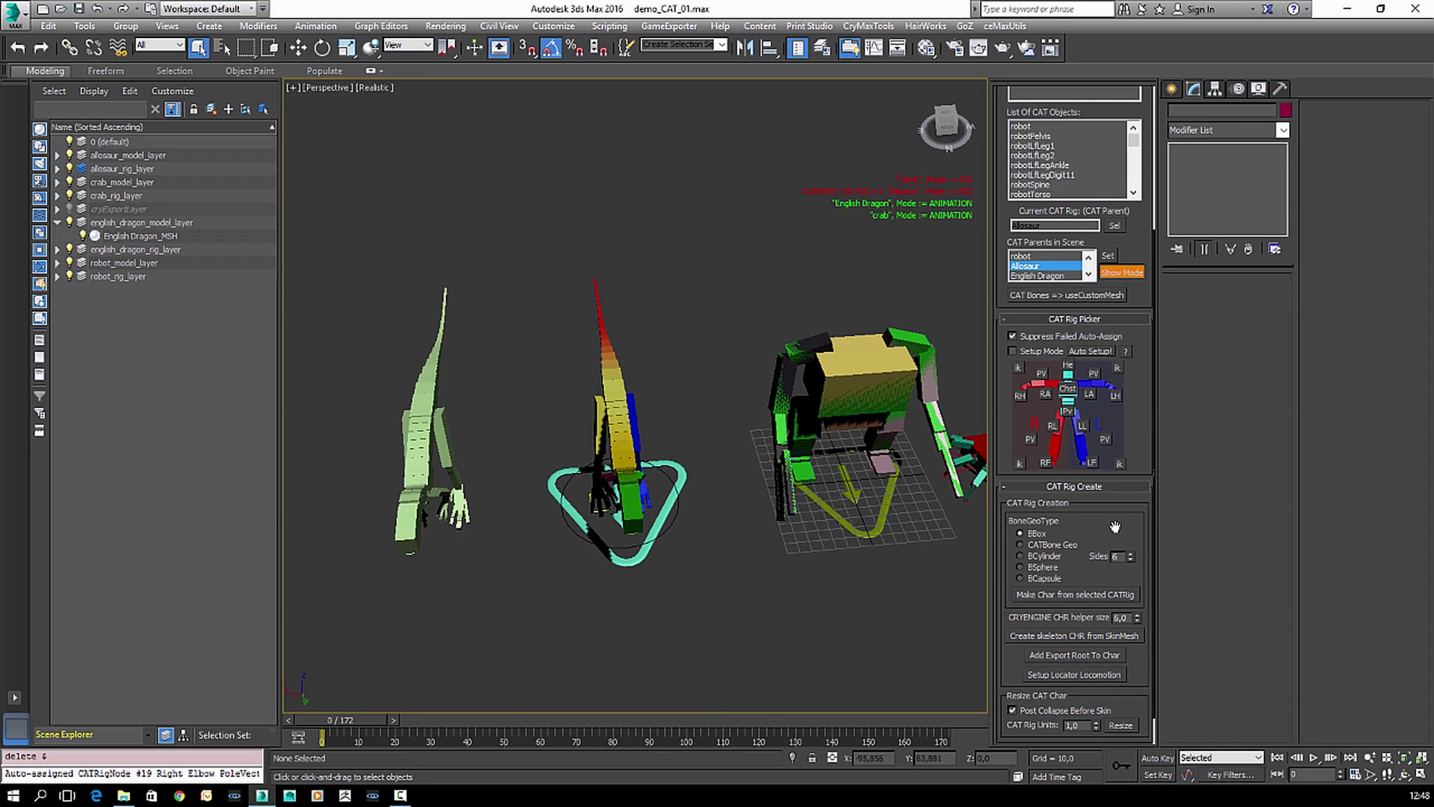
scroll(1083, 515, down, 1)
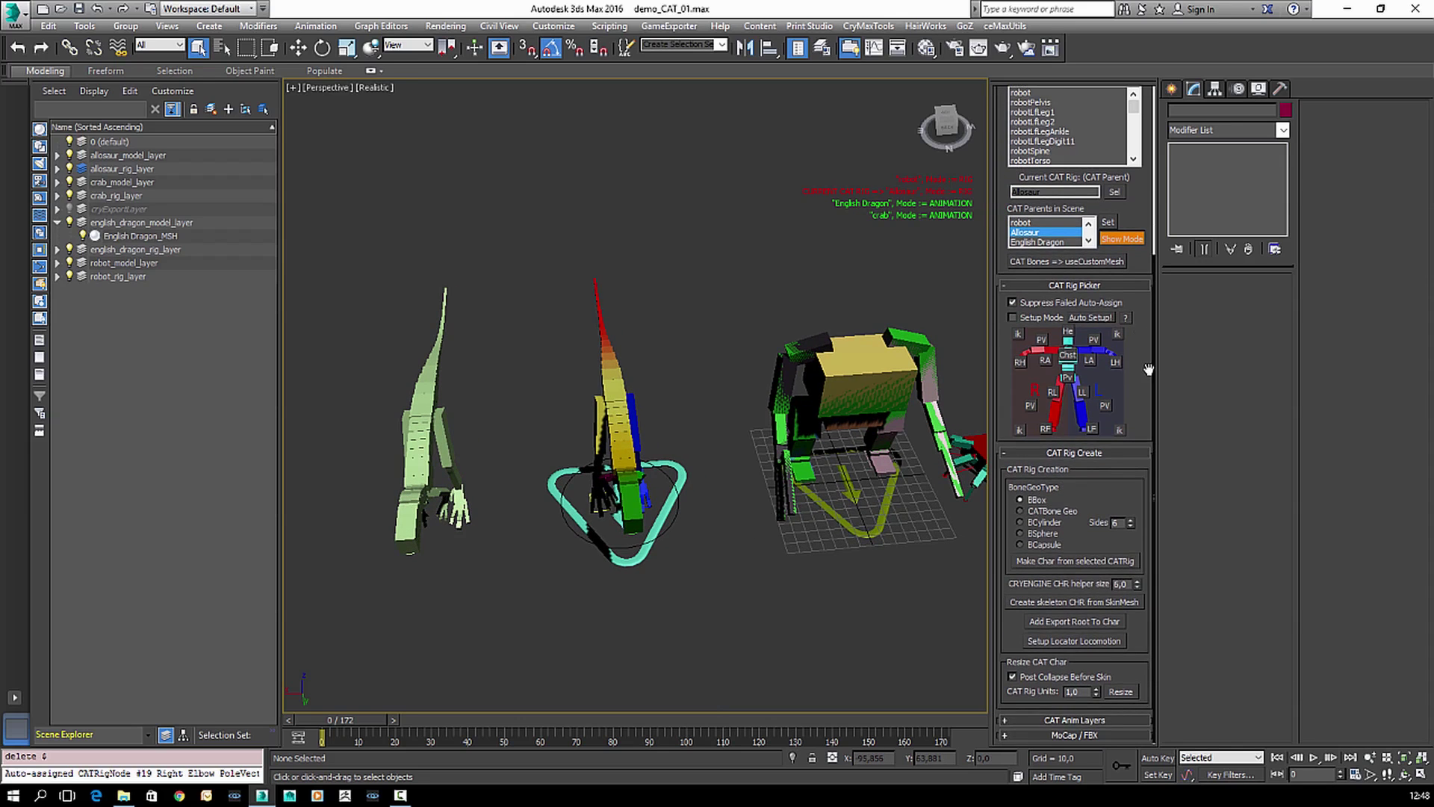
- Delete the allosaur_MSH character mesh standing beside the Allosaur rig
click(413, 422)
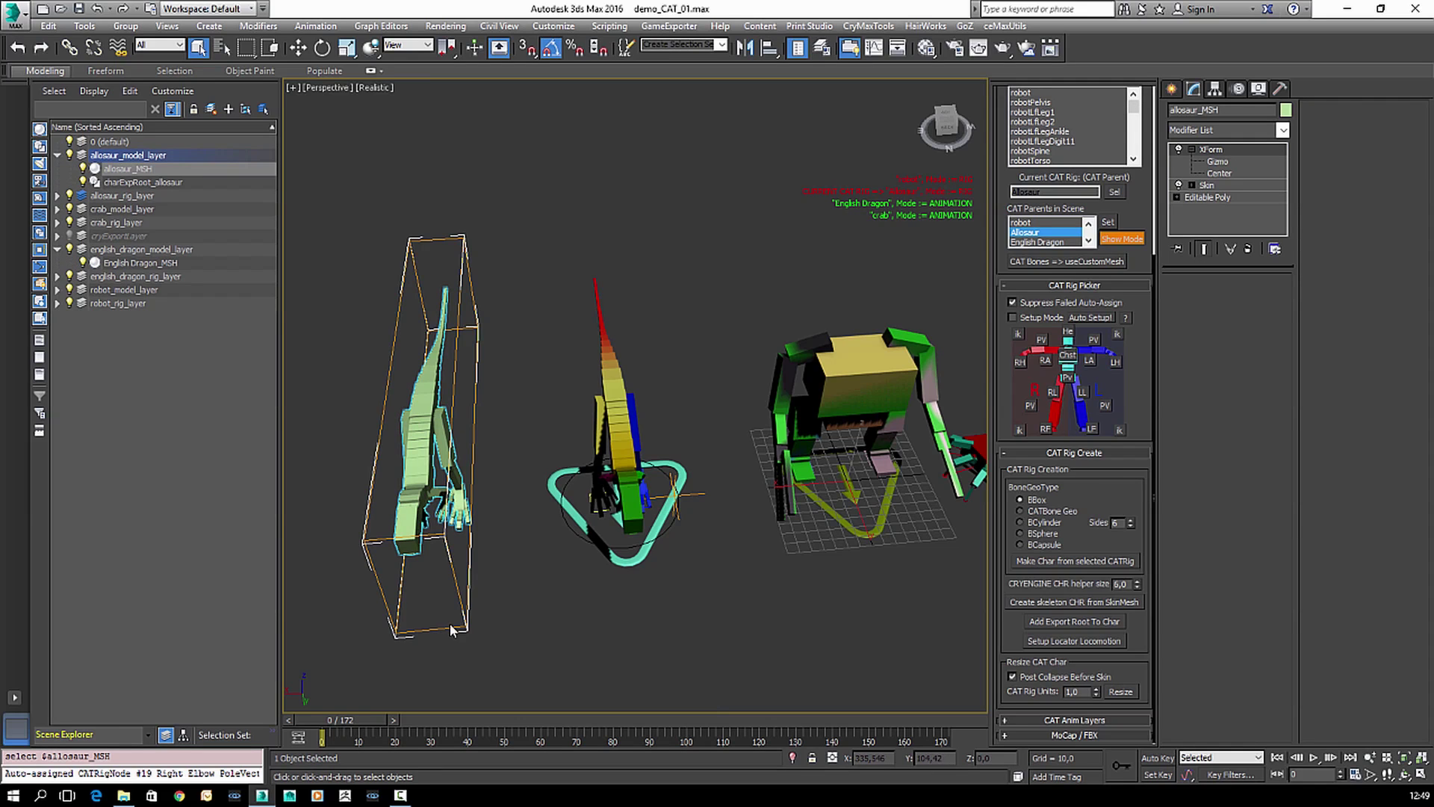
key(Delete)
middle_drag(517, 539, 556, 424)
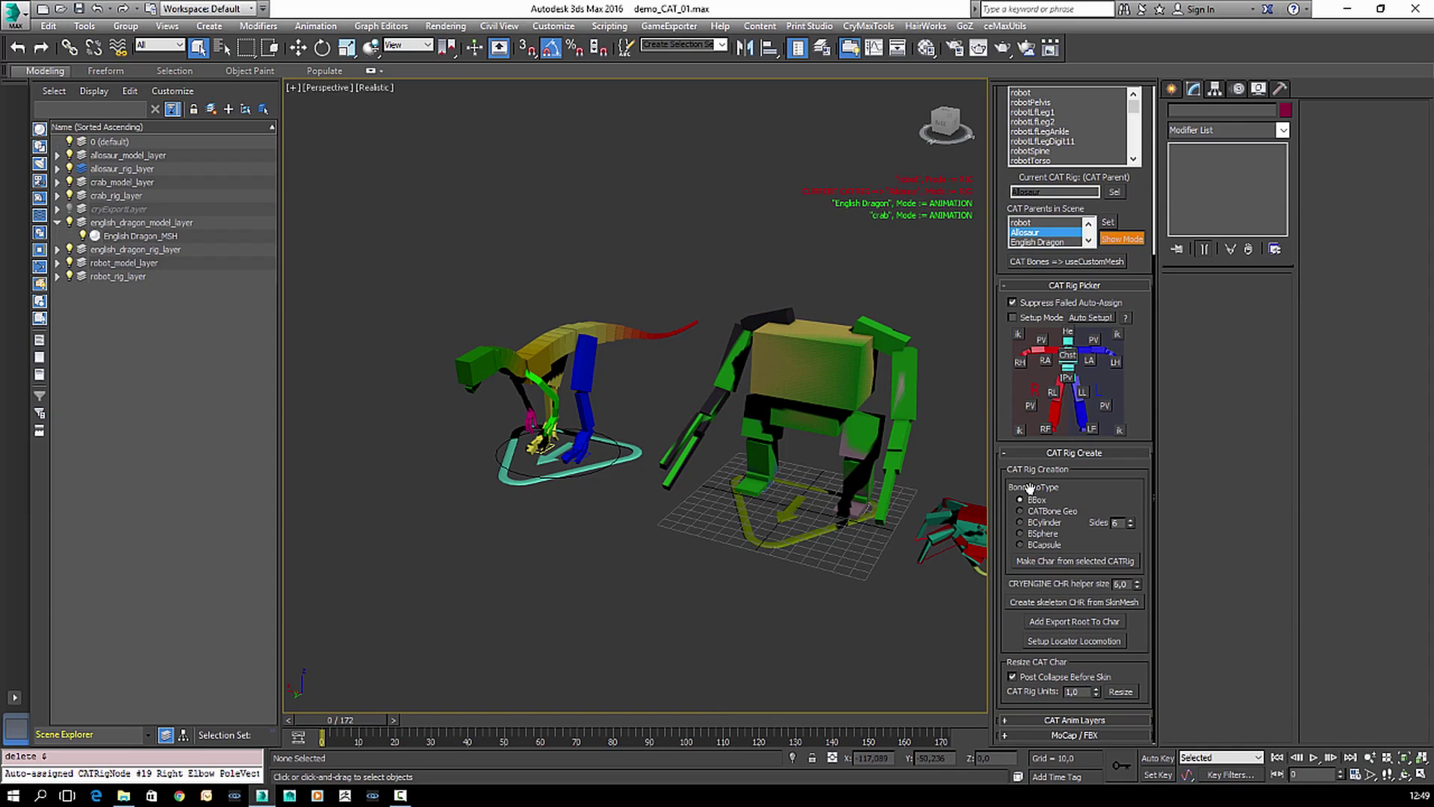
- Try the CATBone Geo, BCapsule and BSphere bone geometry types and return to BBox
click(1037, 512)
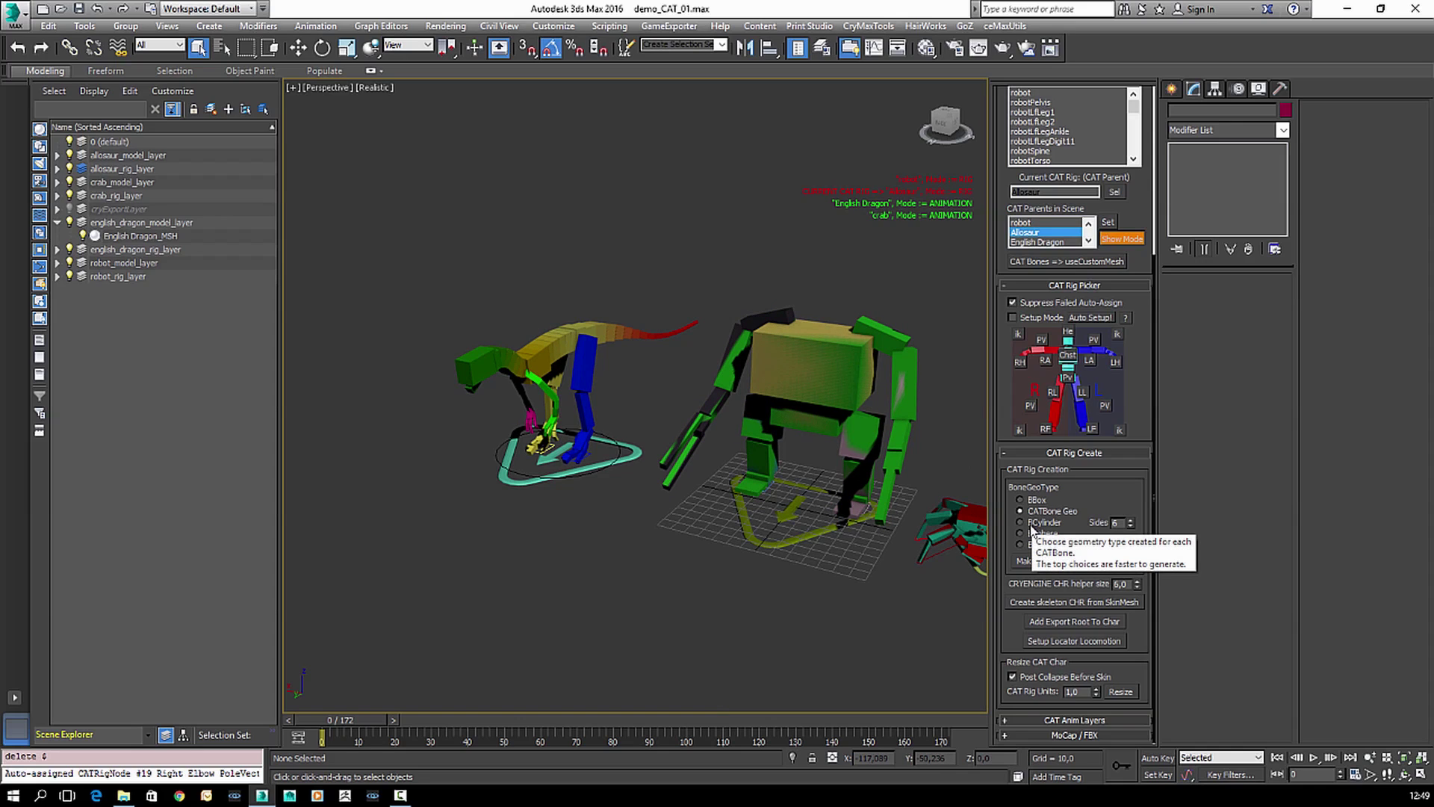
click(1037, 543)
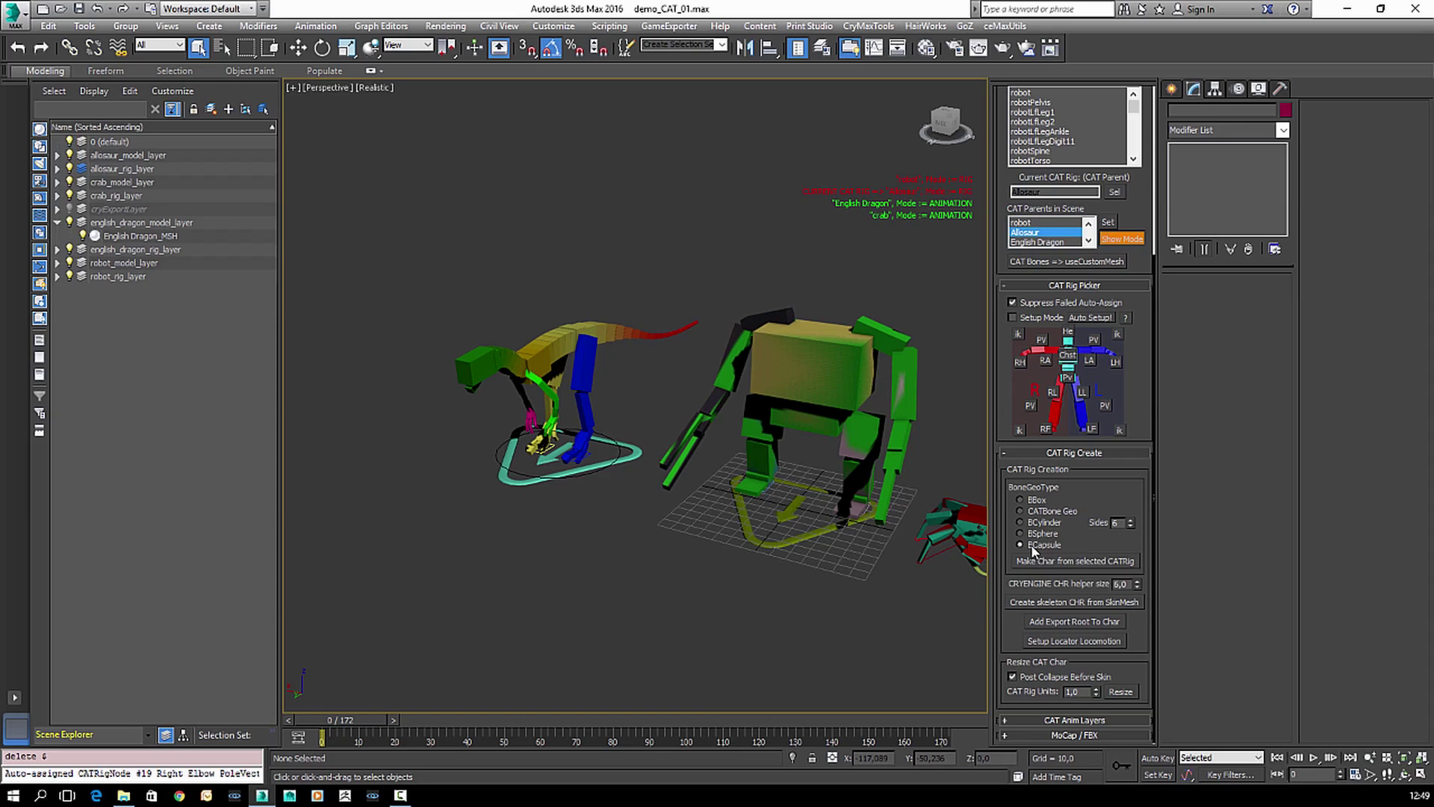
click(1038, 533)
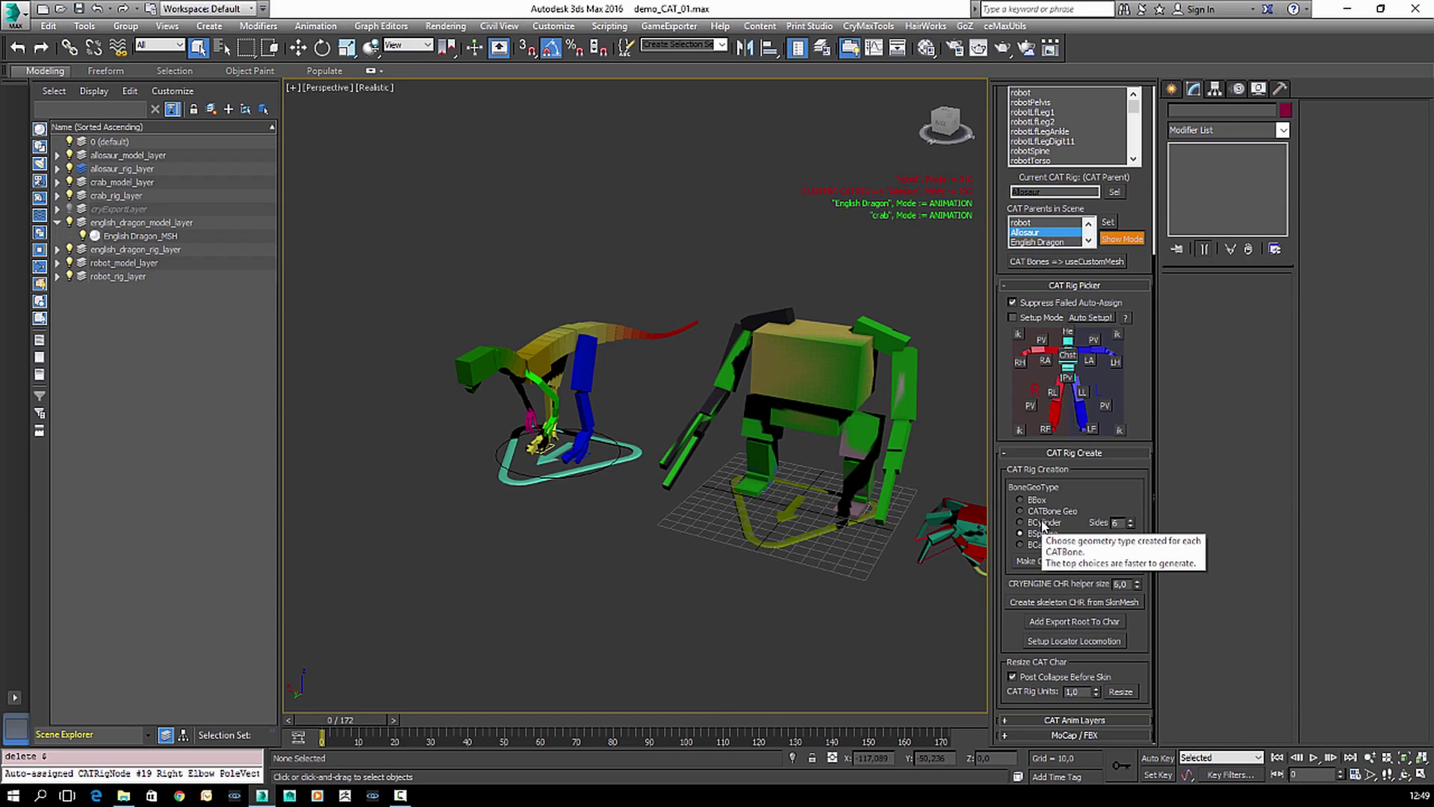
click(1046, 502)
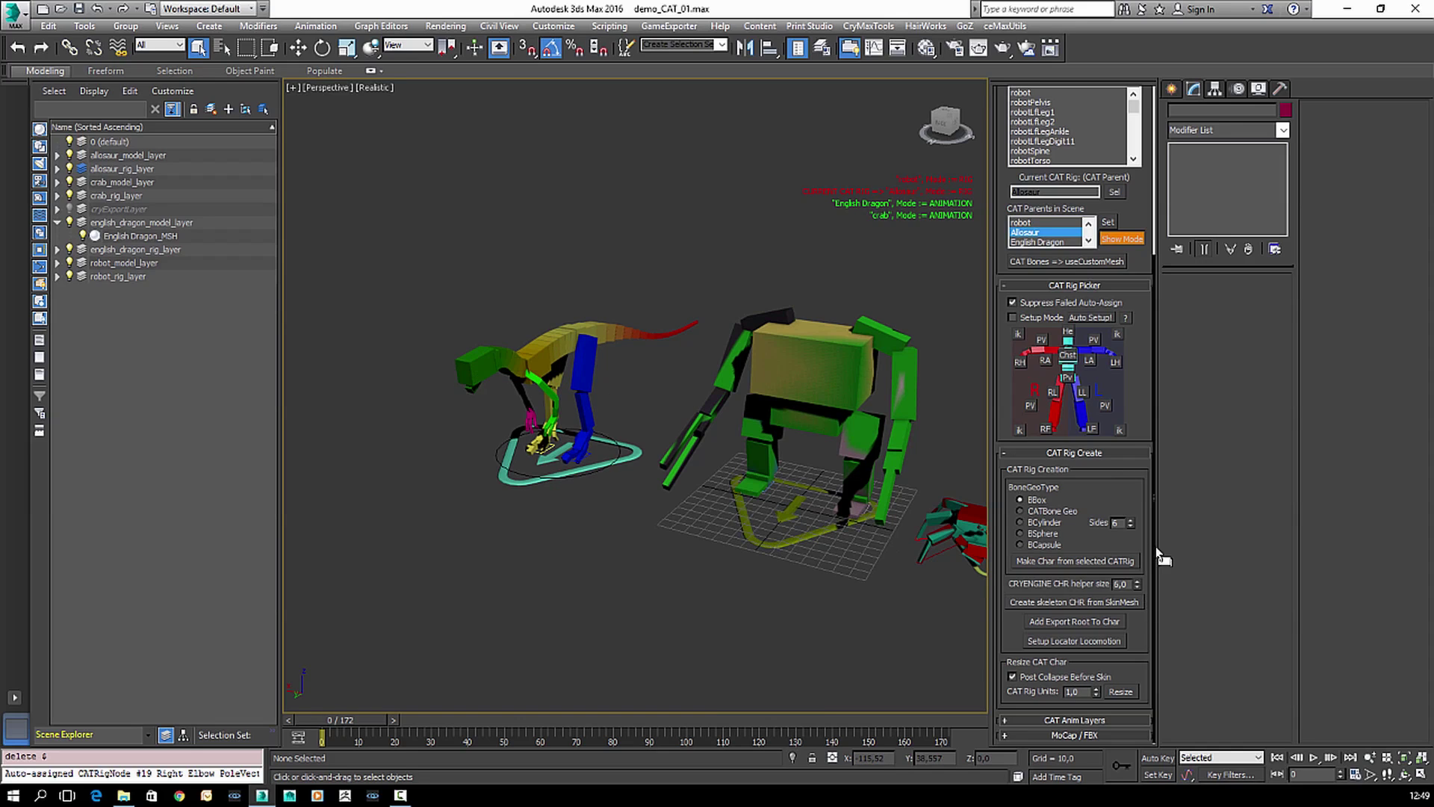
- Switch the CAT bones to use their custom meshes and select the AllosaurHead bone to inspect its shape
click(1113, 261)
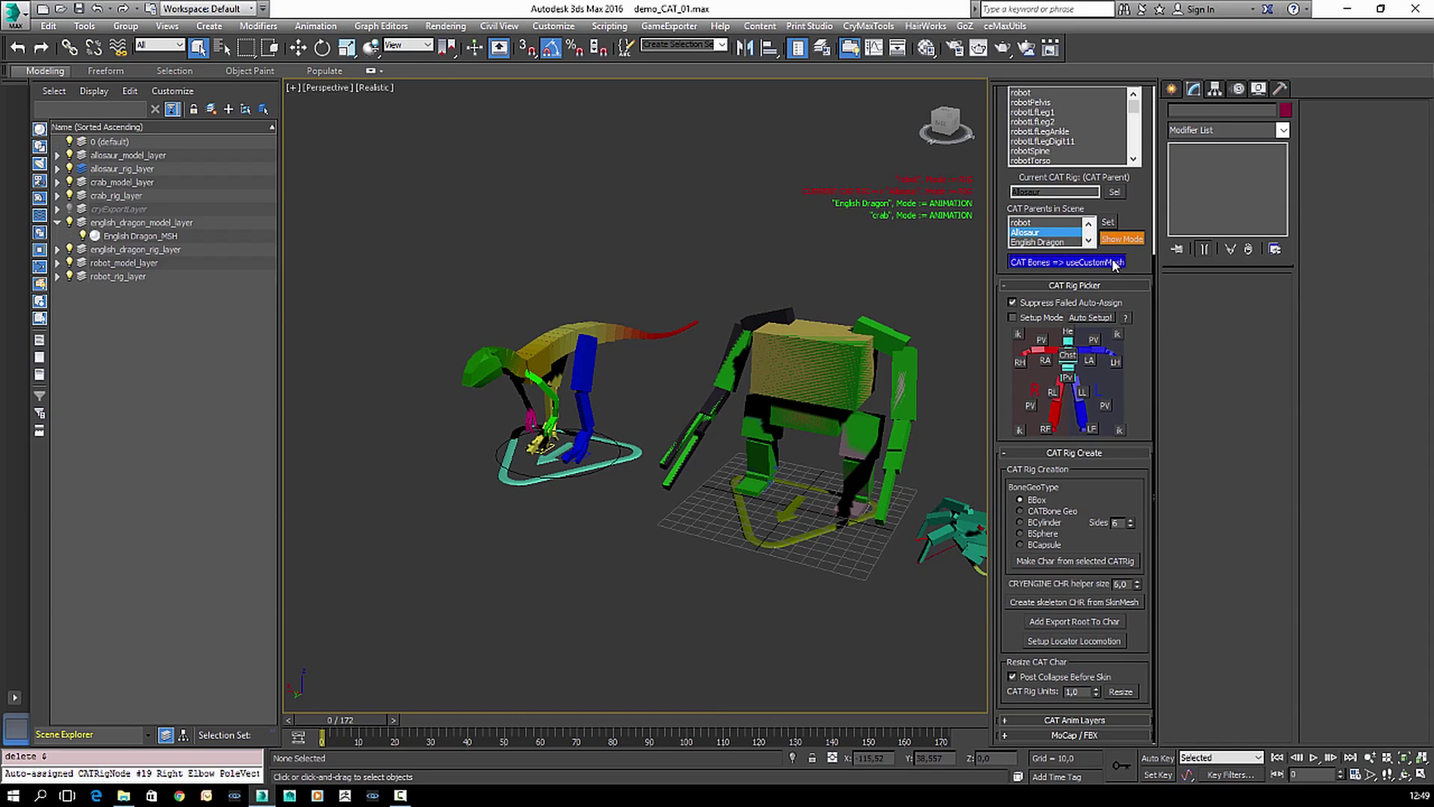
scroll(431, 447, up, 5)
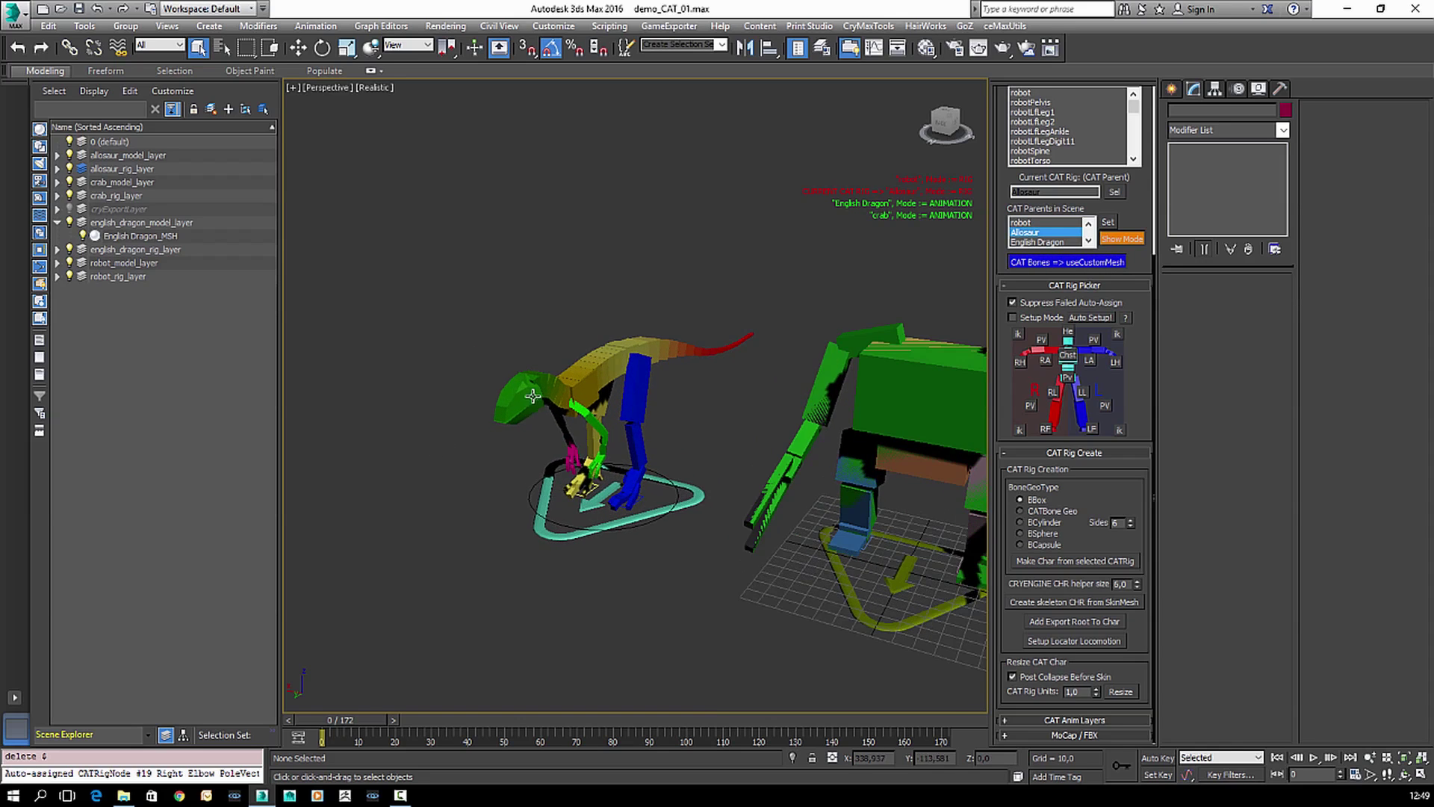
click(505, 413)
scroll(518, 440, up, 2)
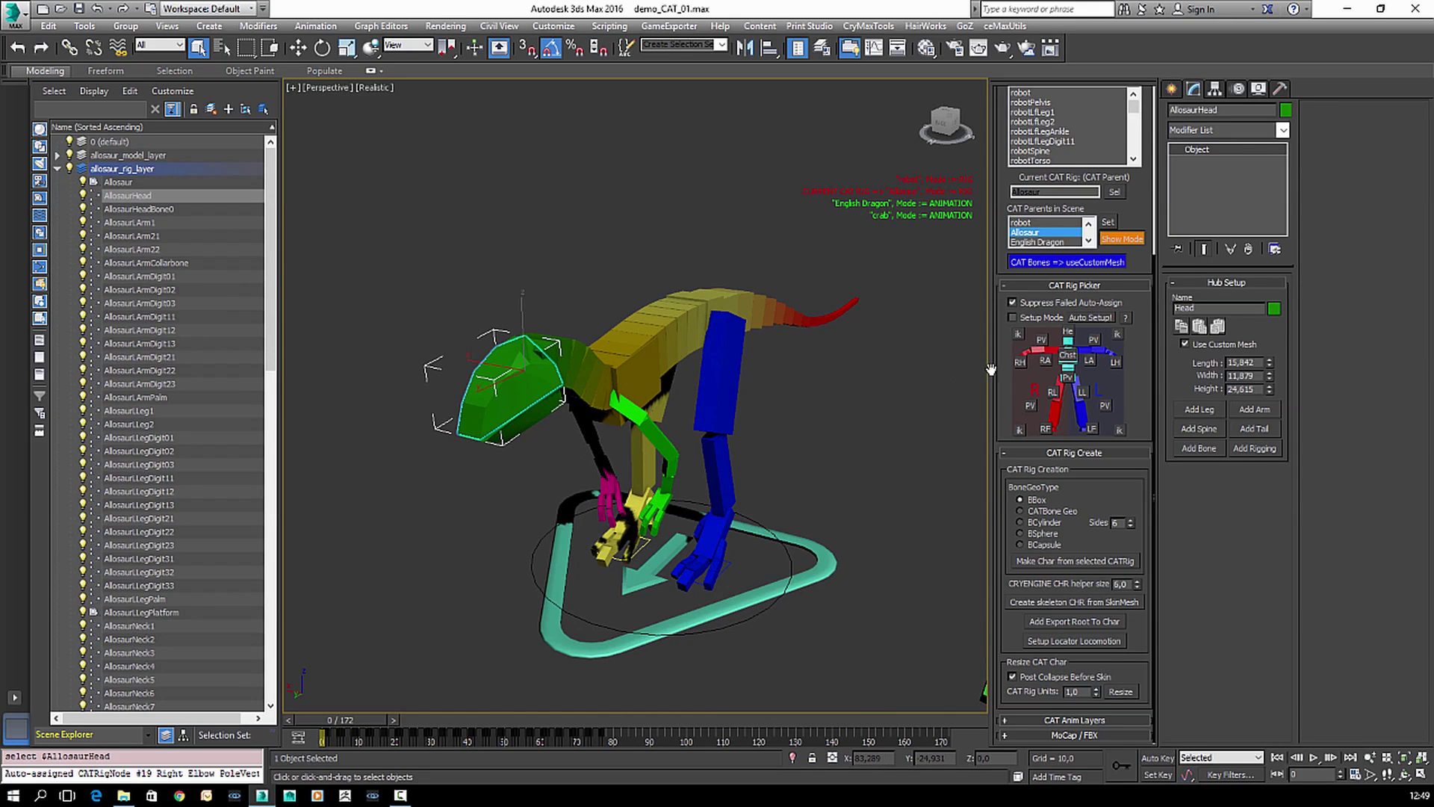
scroll(811, 533, down, 3)
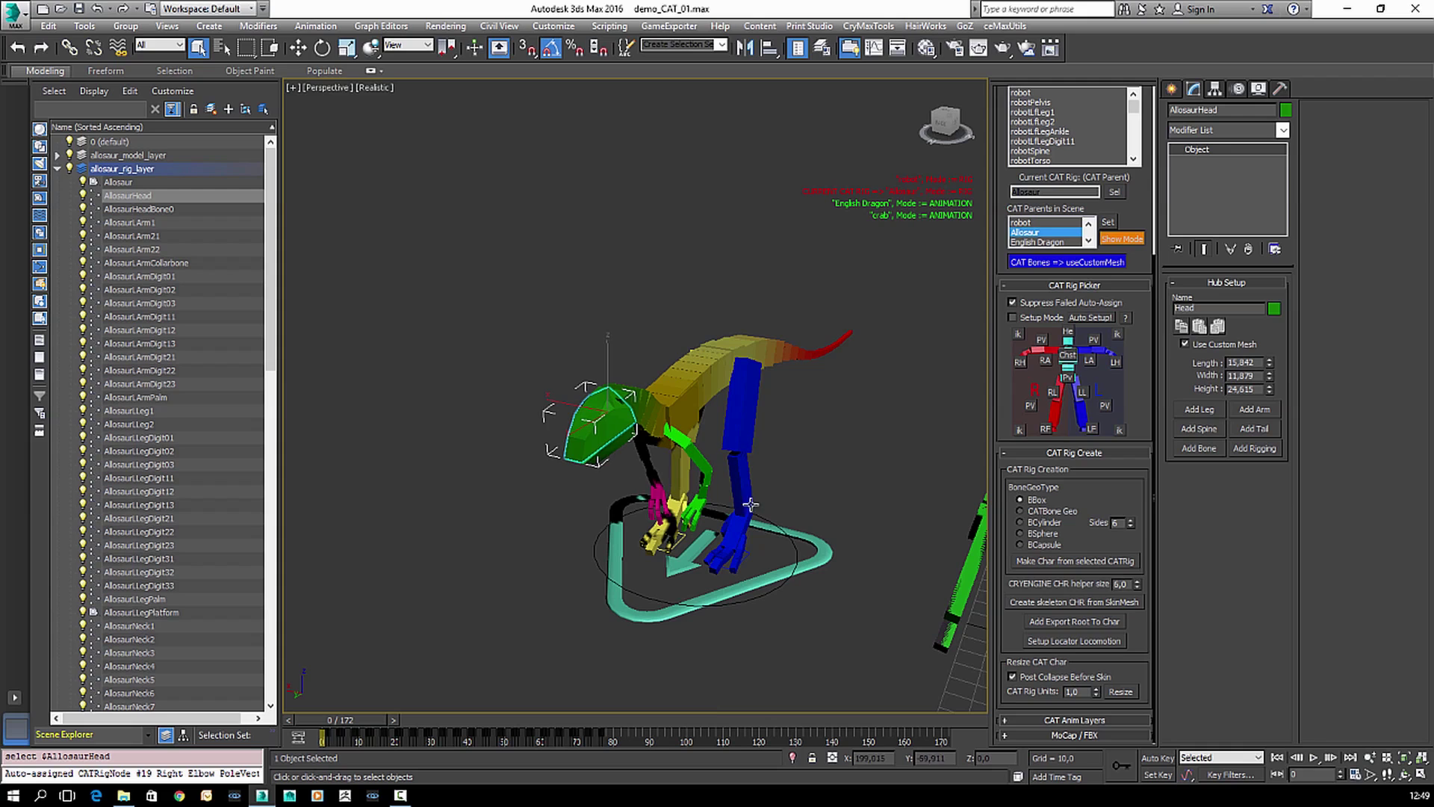
middle_drag(751, 505, 725, 499)
scroll(723, 499, down, 1)
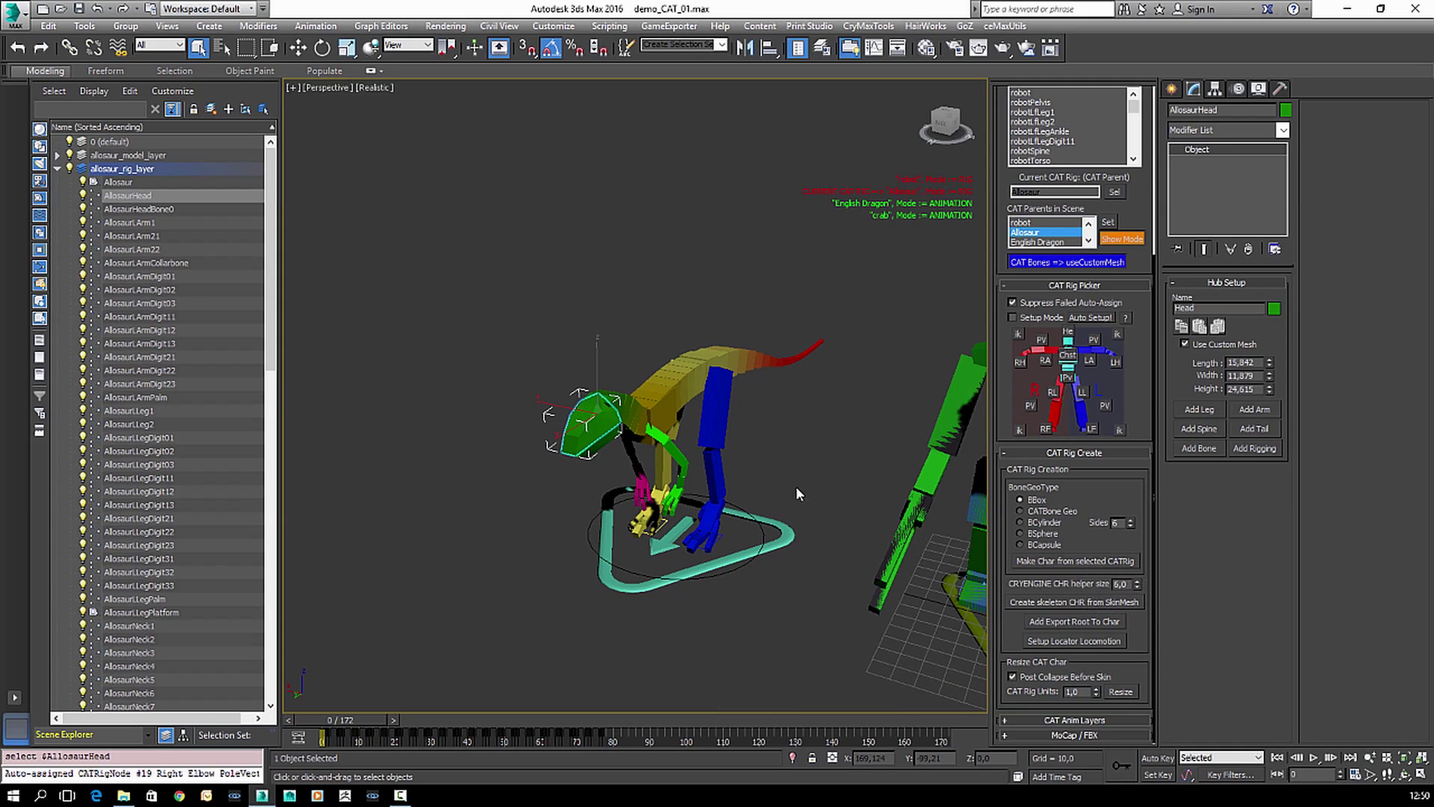
- Make a character from the selected Allosaur CATRig with BBox geometry and collapse the expanded layers in the scene list
click(1087, 562)
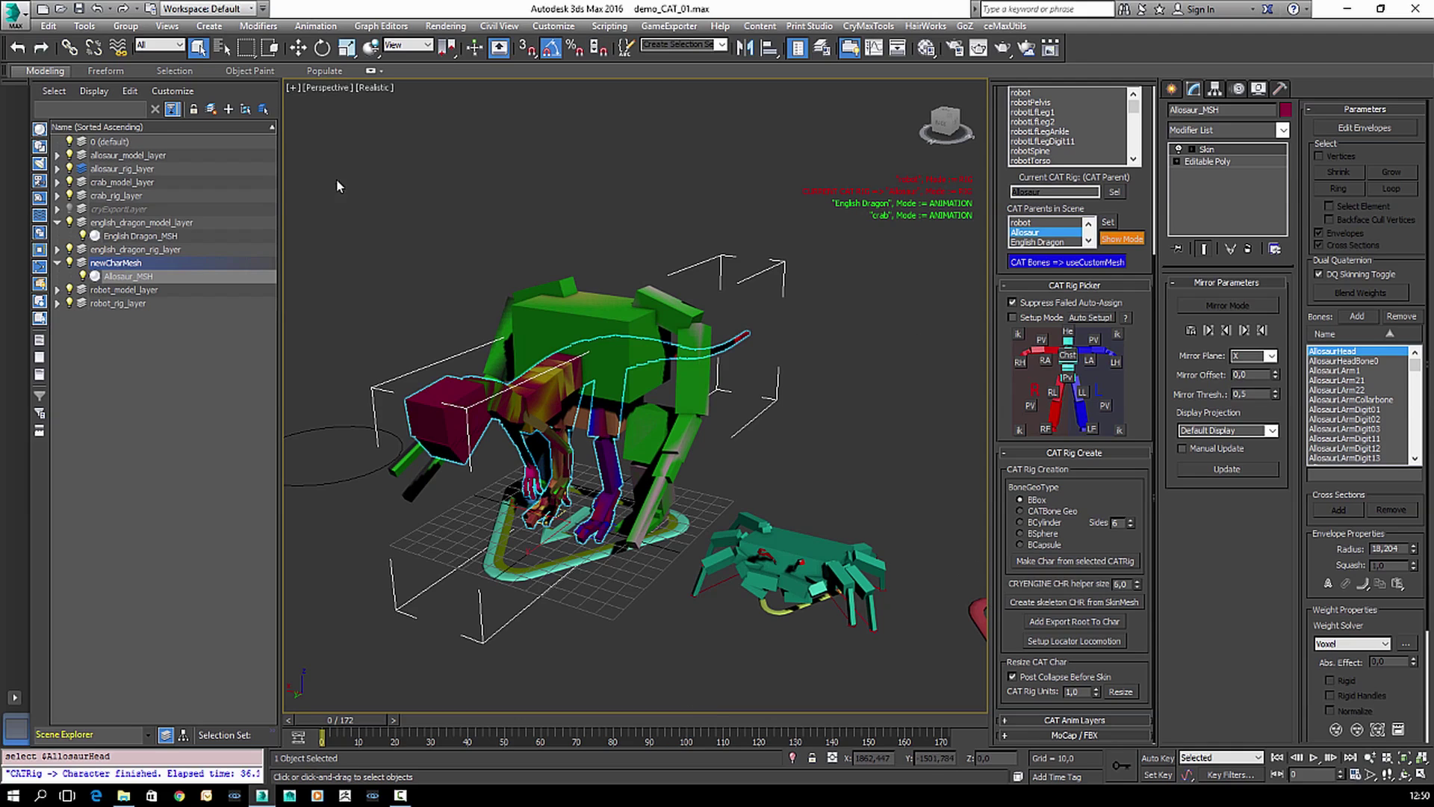
click(57, 222)
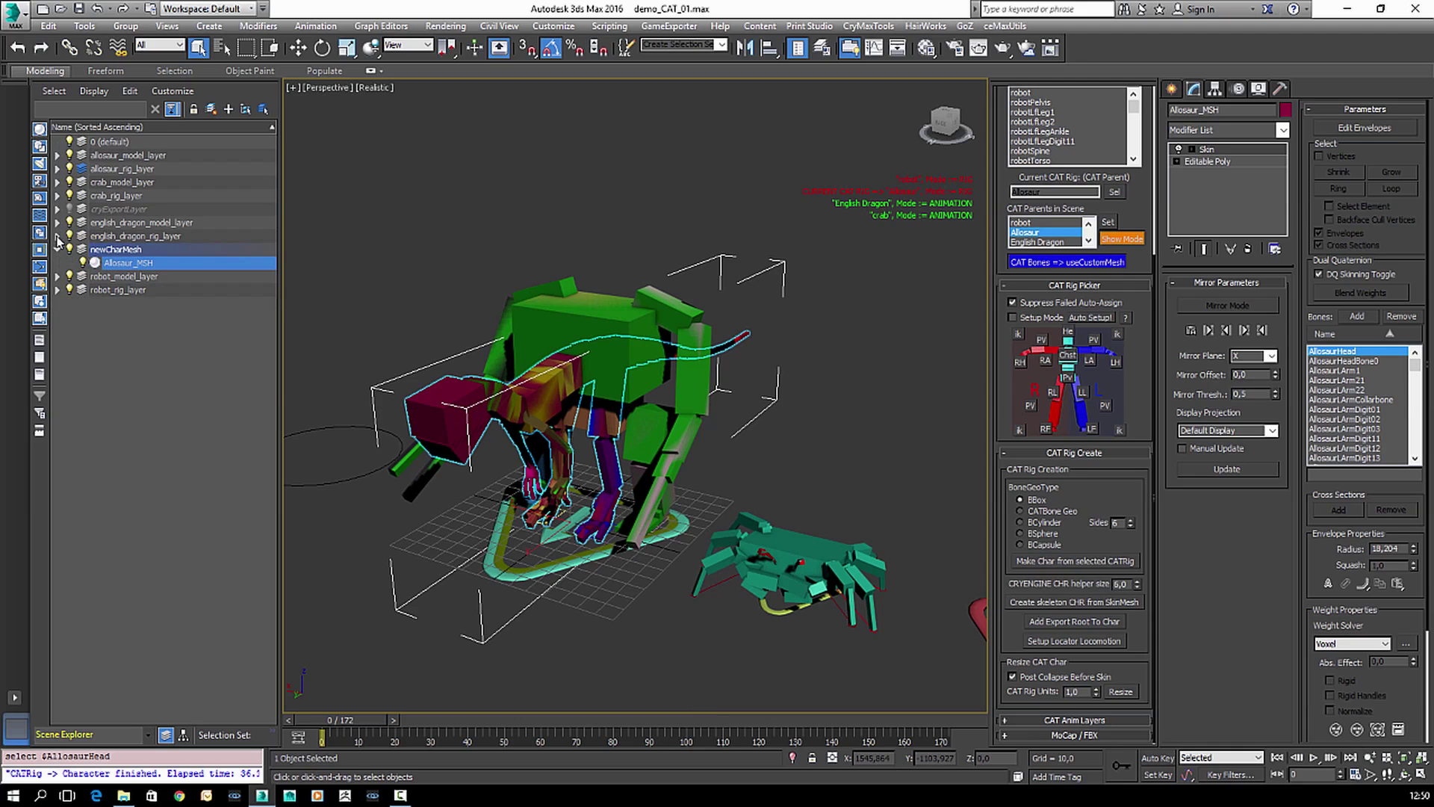
click(58, 249)
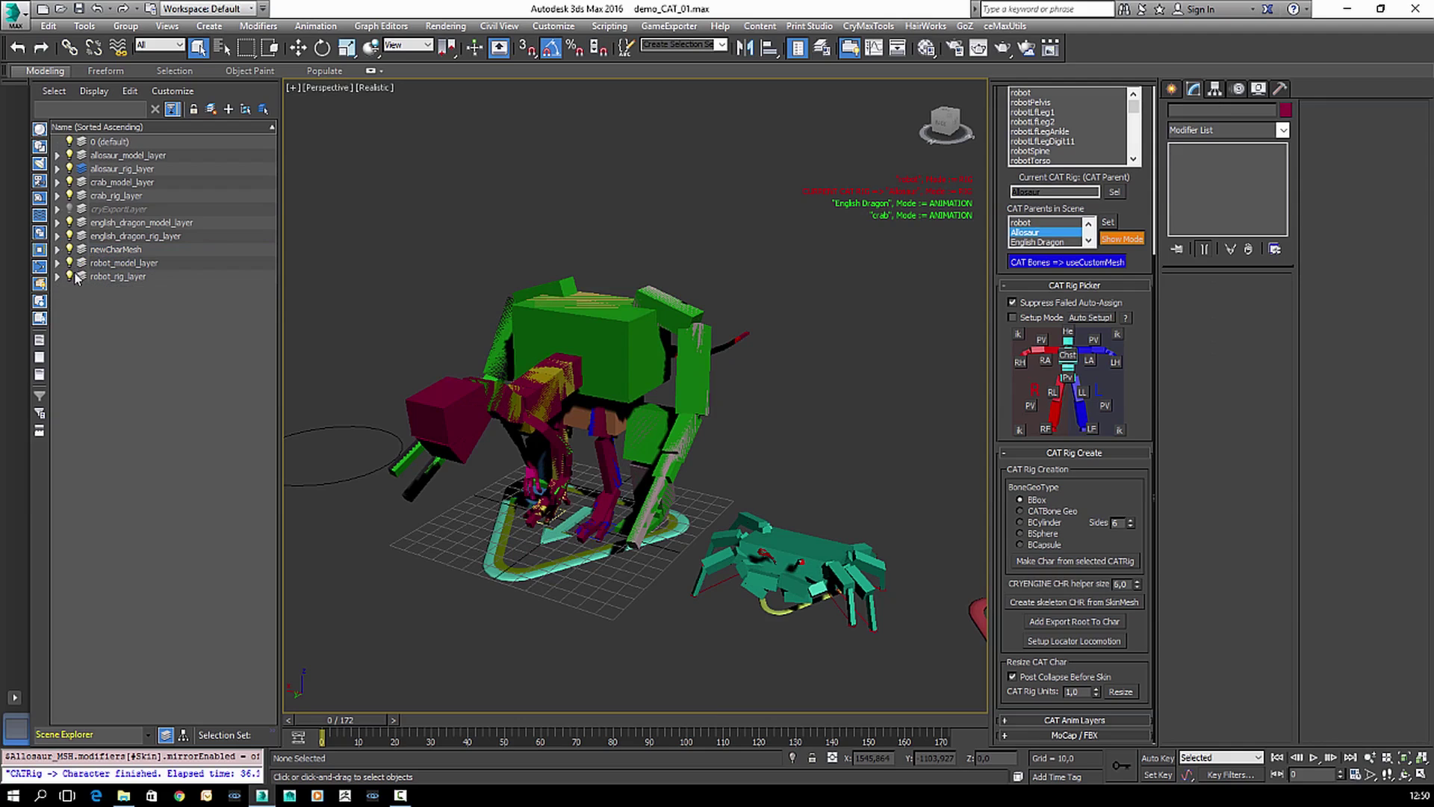
- Hide the robot, English dragon and crab model and rig layers, plus allosaur_model_layer
click(70, 263)
click(70, 277)
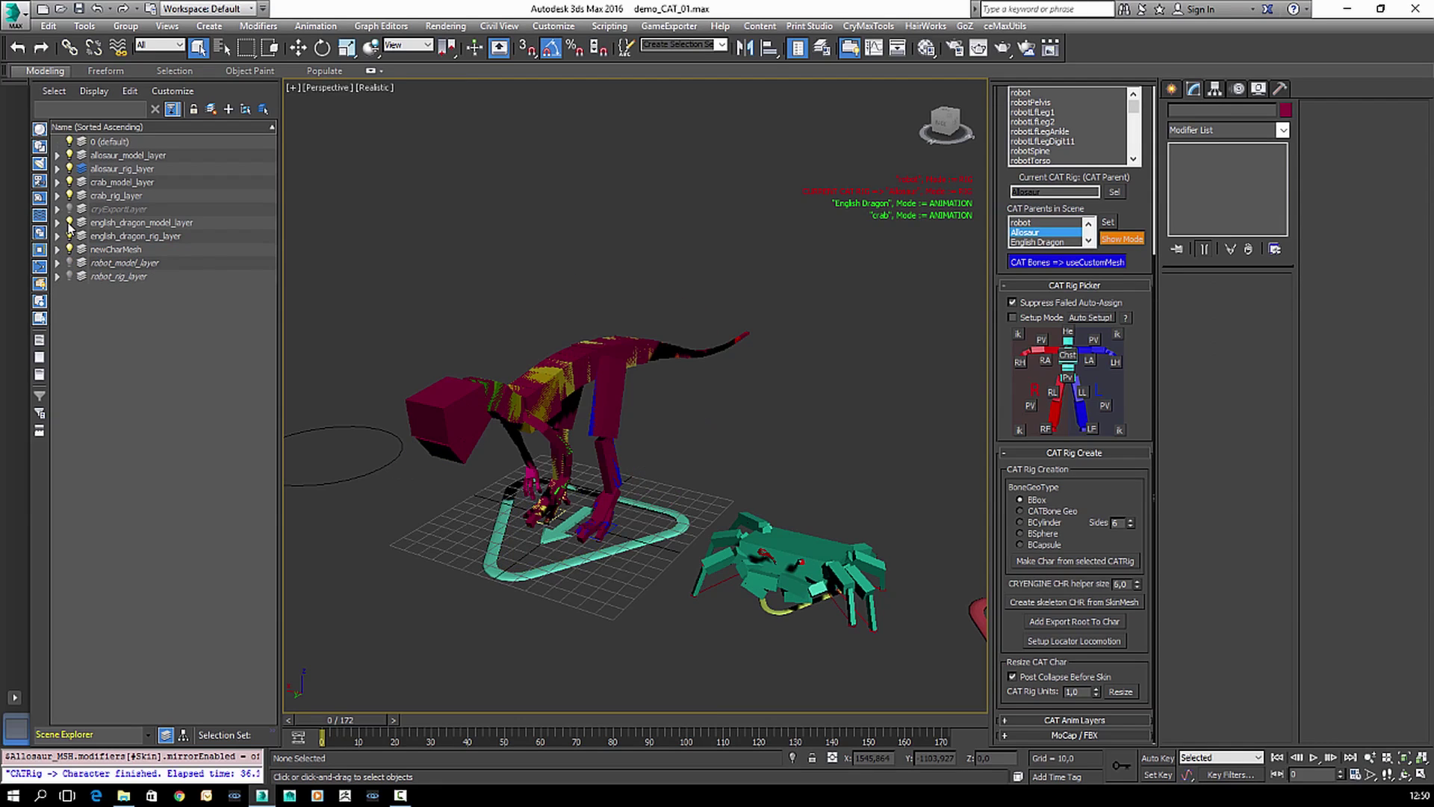
click(69, 236)
click(70, 222)
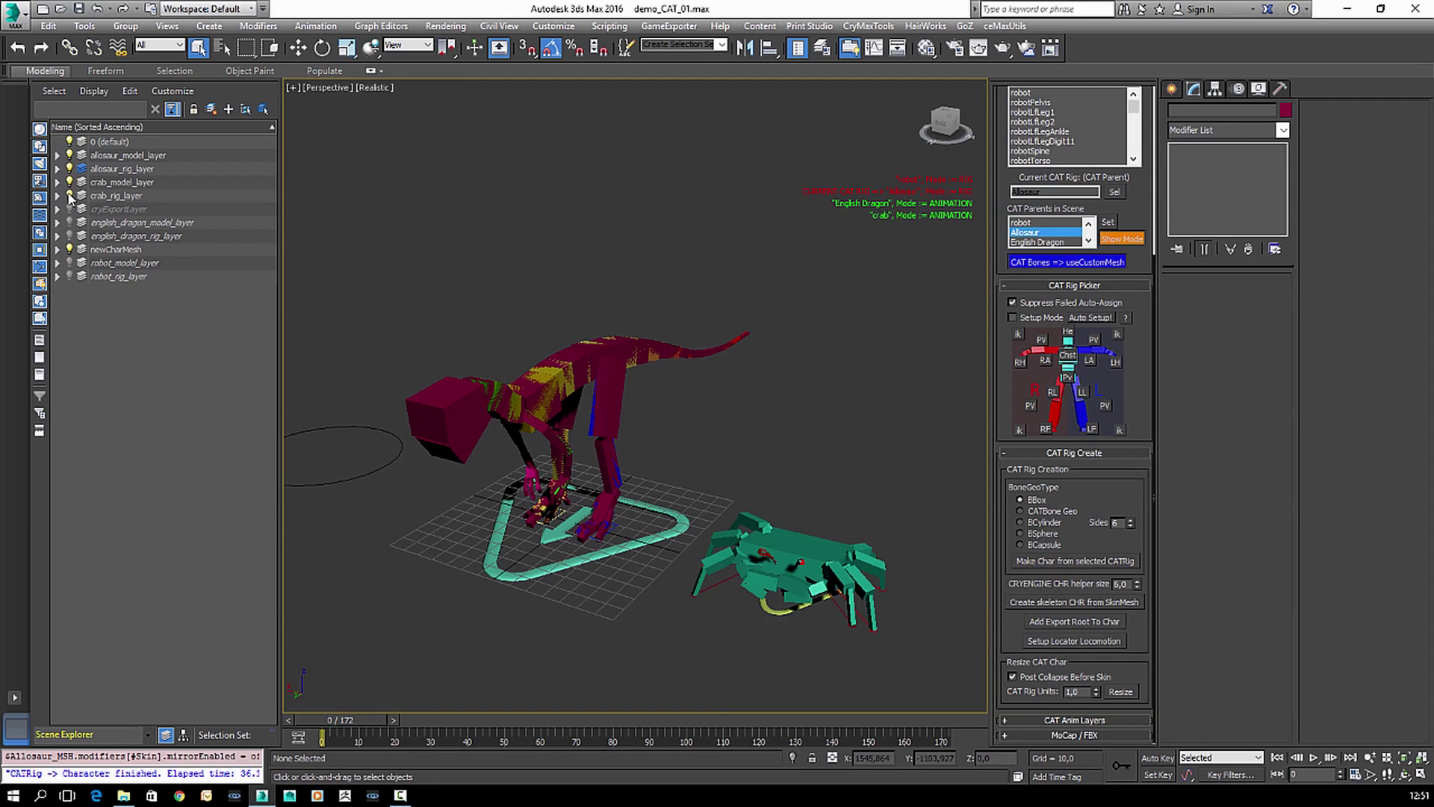
click(70, 196)
click(69, 182)
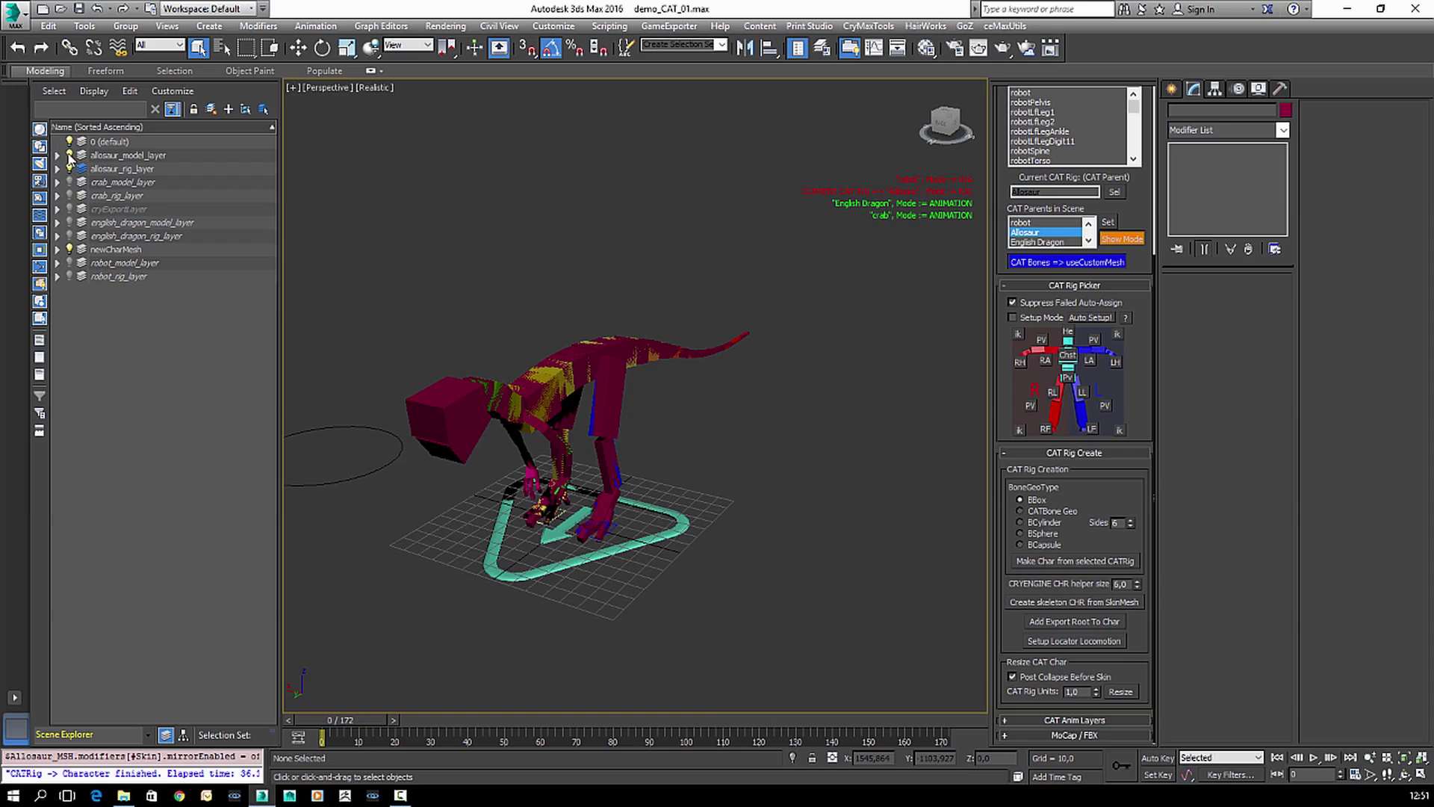
click(70, 155)
- Select the new Allosaur_MSH mesh and examine the bone envelopes in its Skin modifier
click(461, 410)
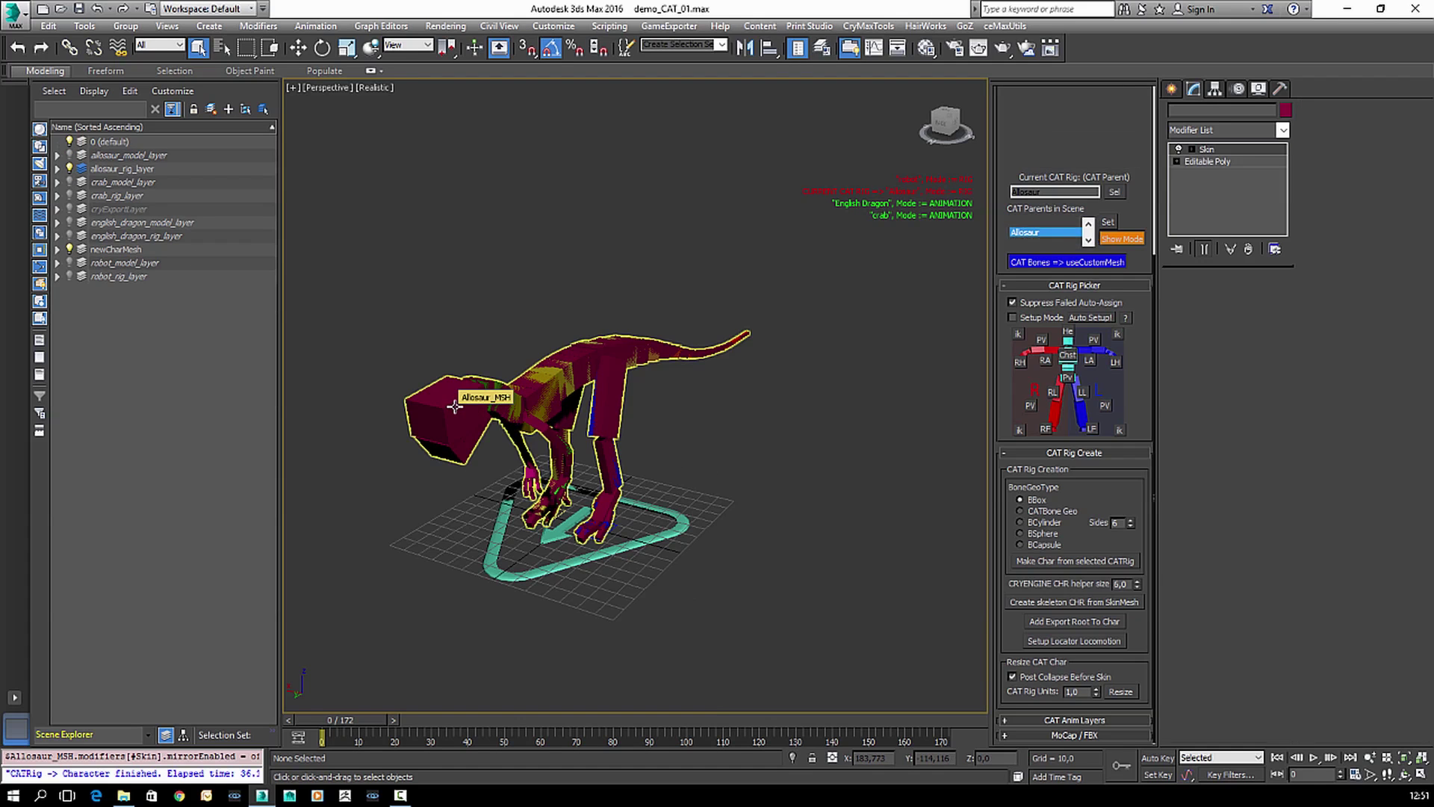
middle_drag(586, 450, 701, 430)
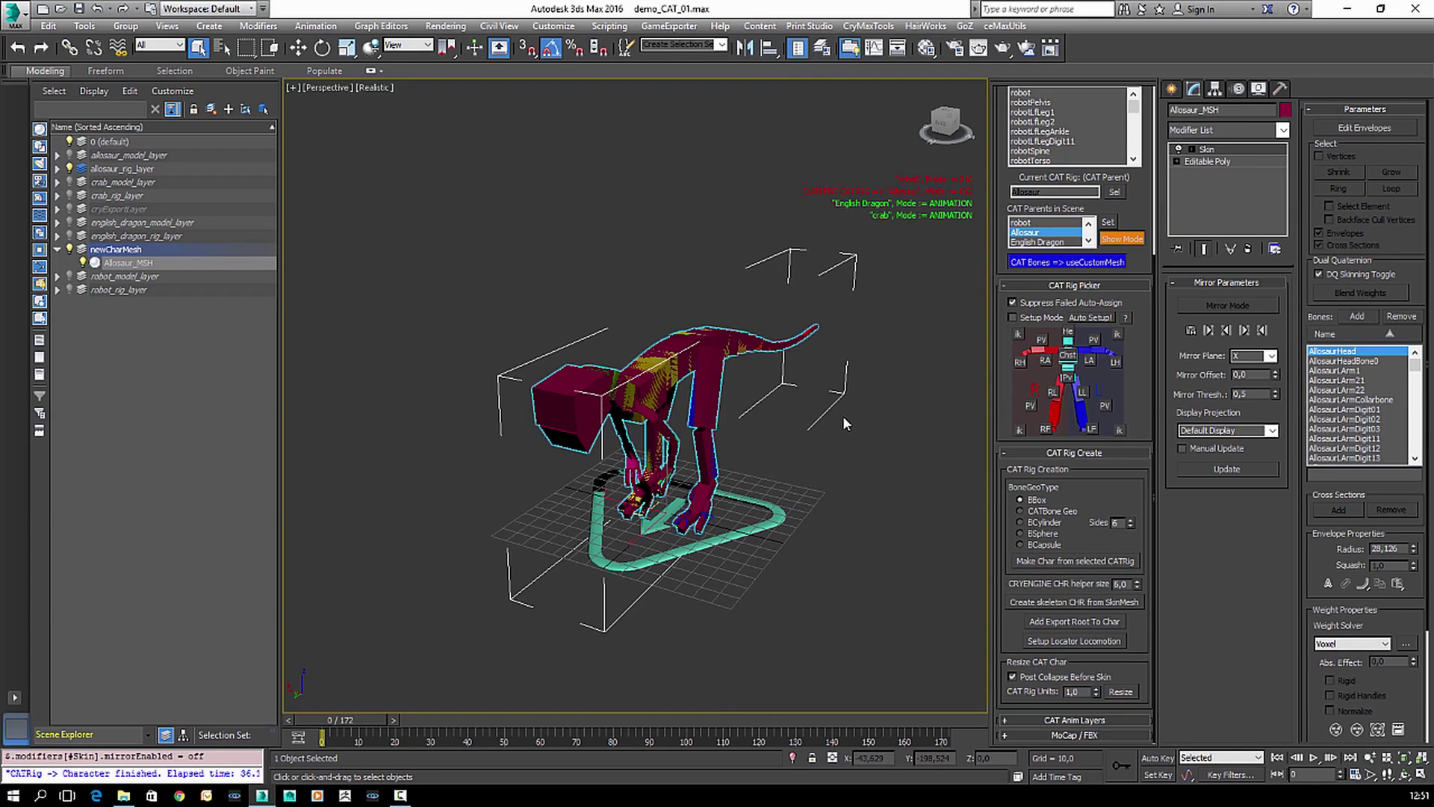
middle_drag(844, 419, 842, 454)
click(1191, 150)
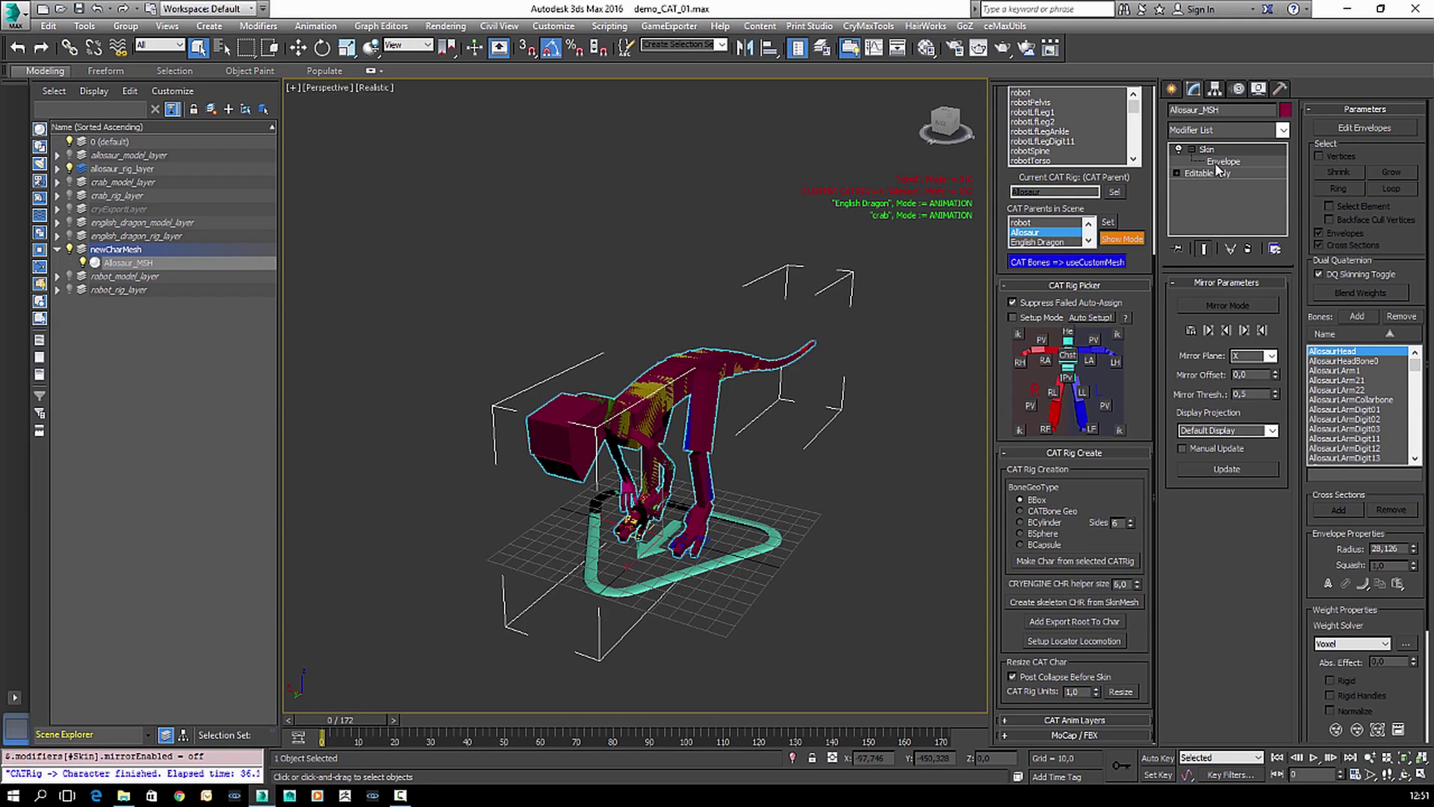
click(1217, 162)
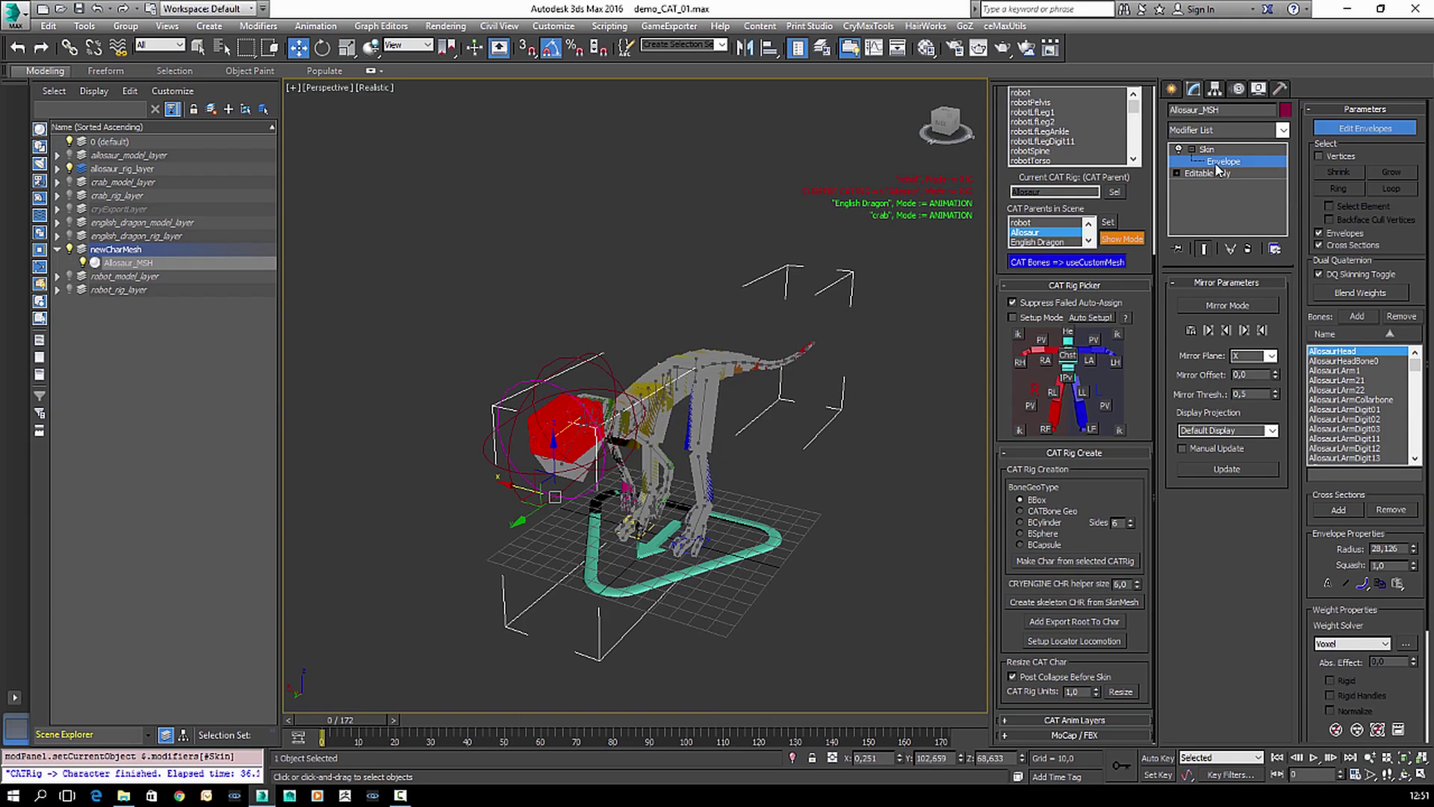
click(1217, 162)
middle_drag(782, 482, 743, 464)
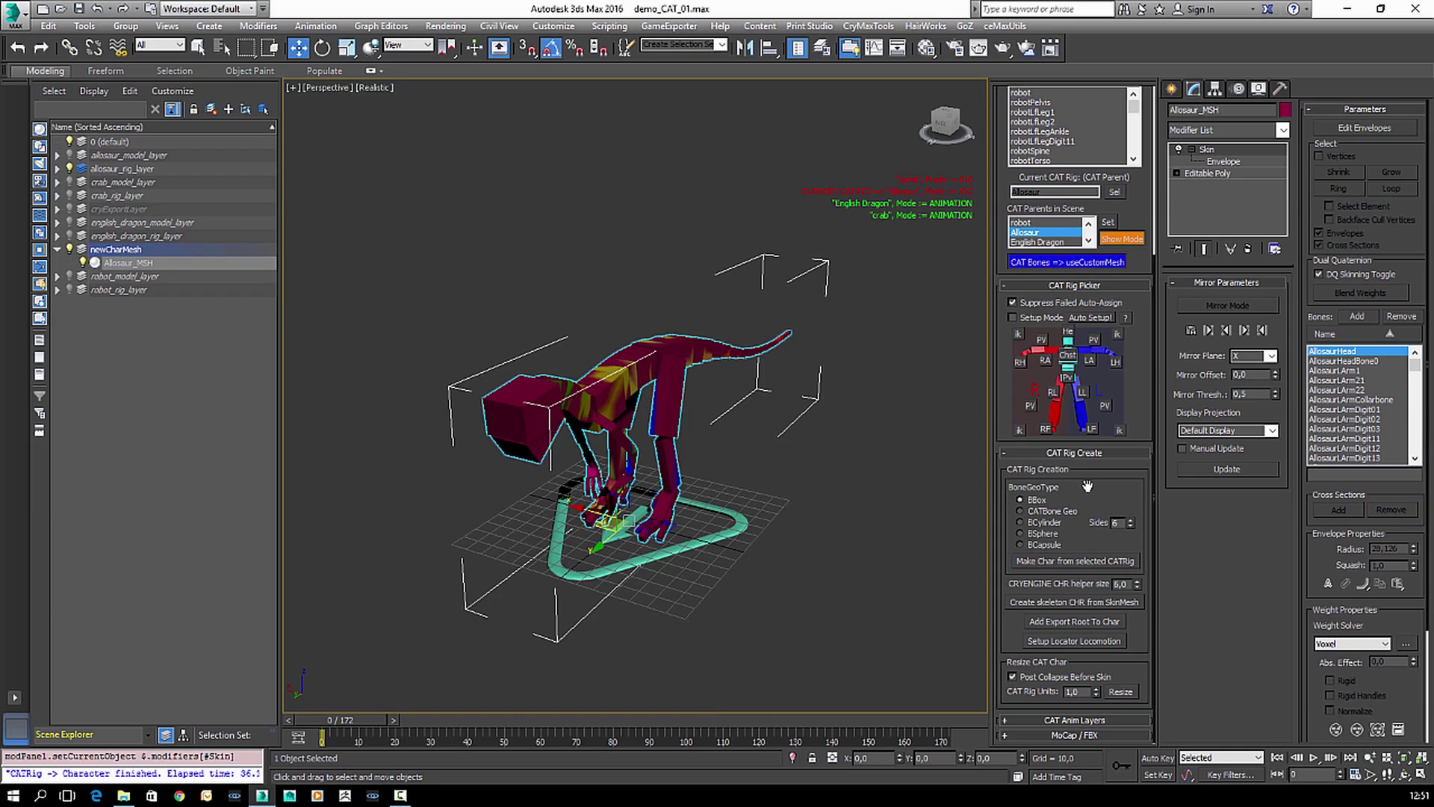
middle_drag(732, 548, 720, 514)
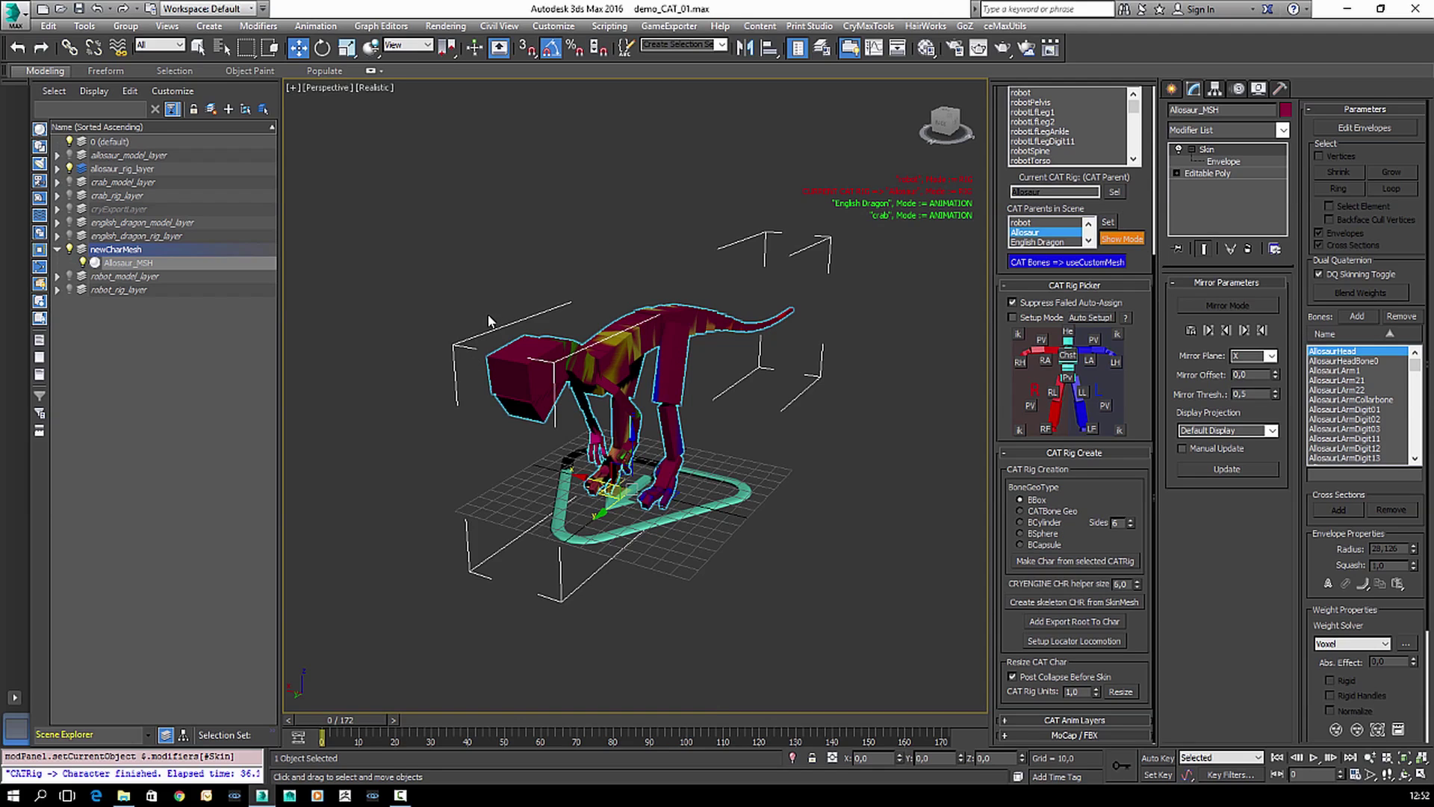
- Create a skeleton CHR from the Allosaur_MSH skin mesh and inspect its triangle at the pelvis in wireframe and shaded views
click(1056, 602)
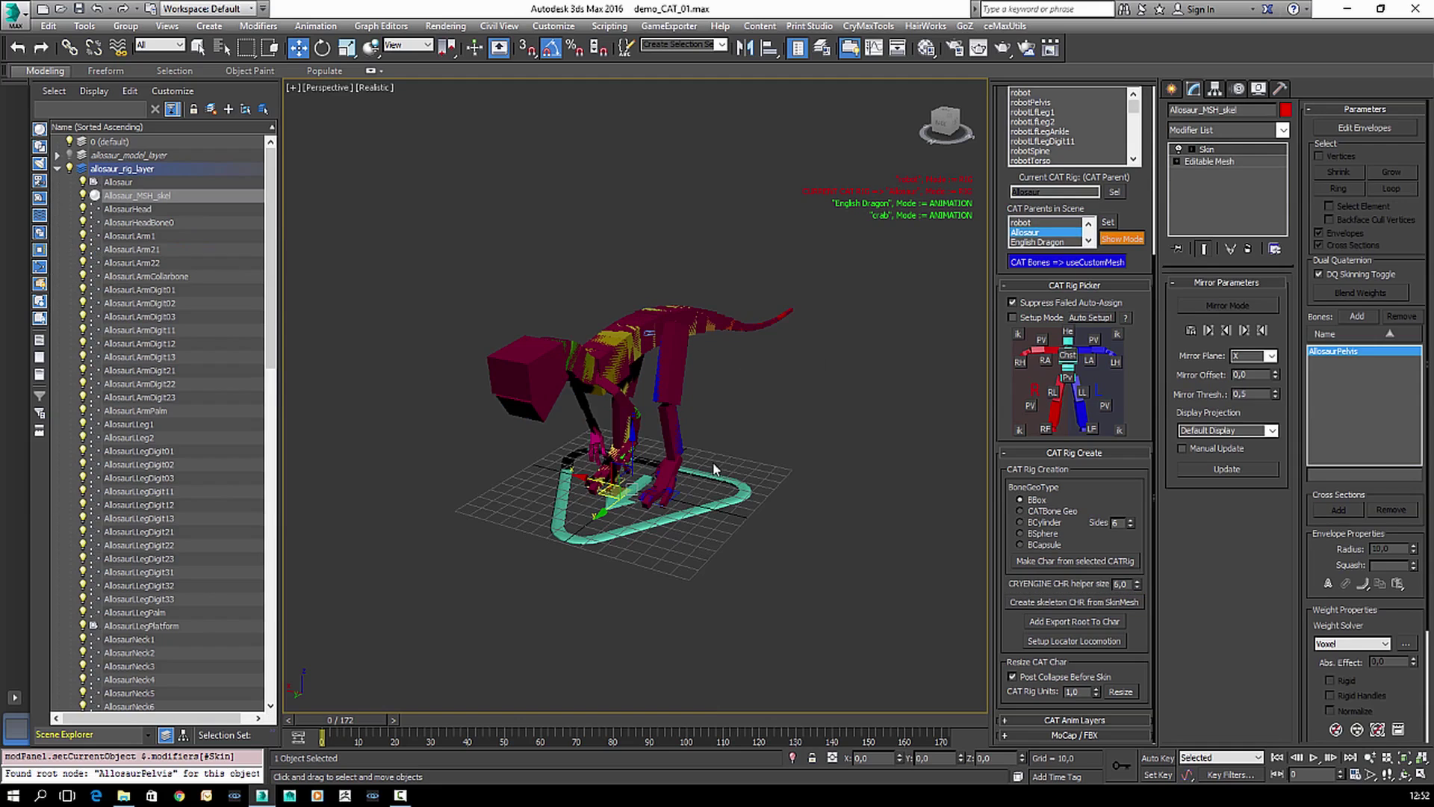
alt+middle_drag(712, 345, 699, 412)
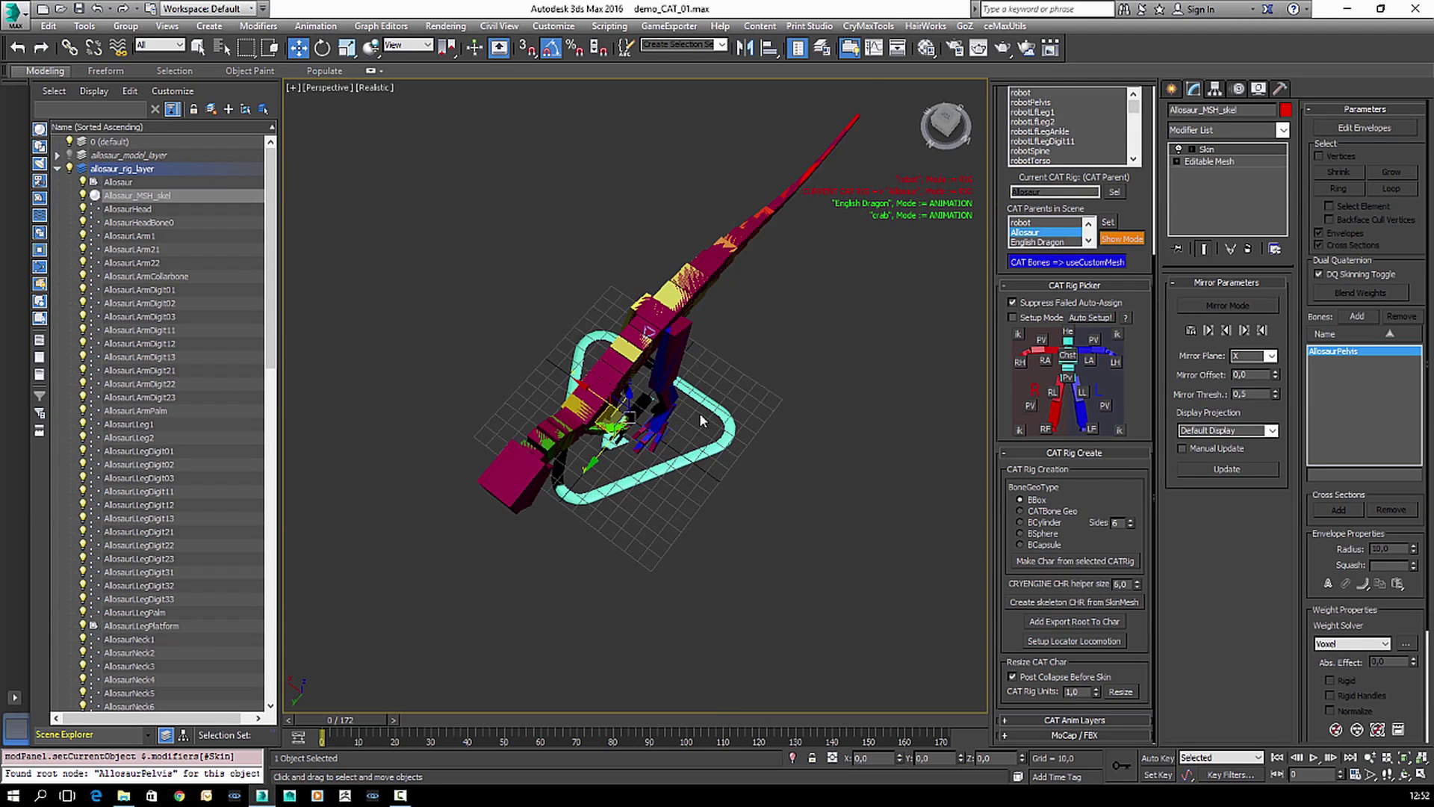
scroll(695, 400, up, 3)
scroll(653, 304, up, 6)
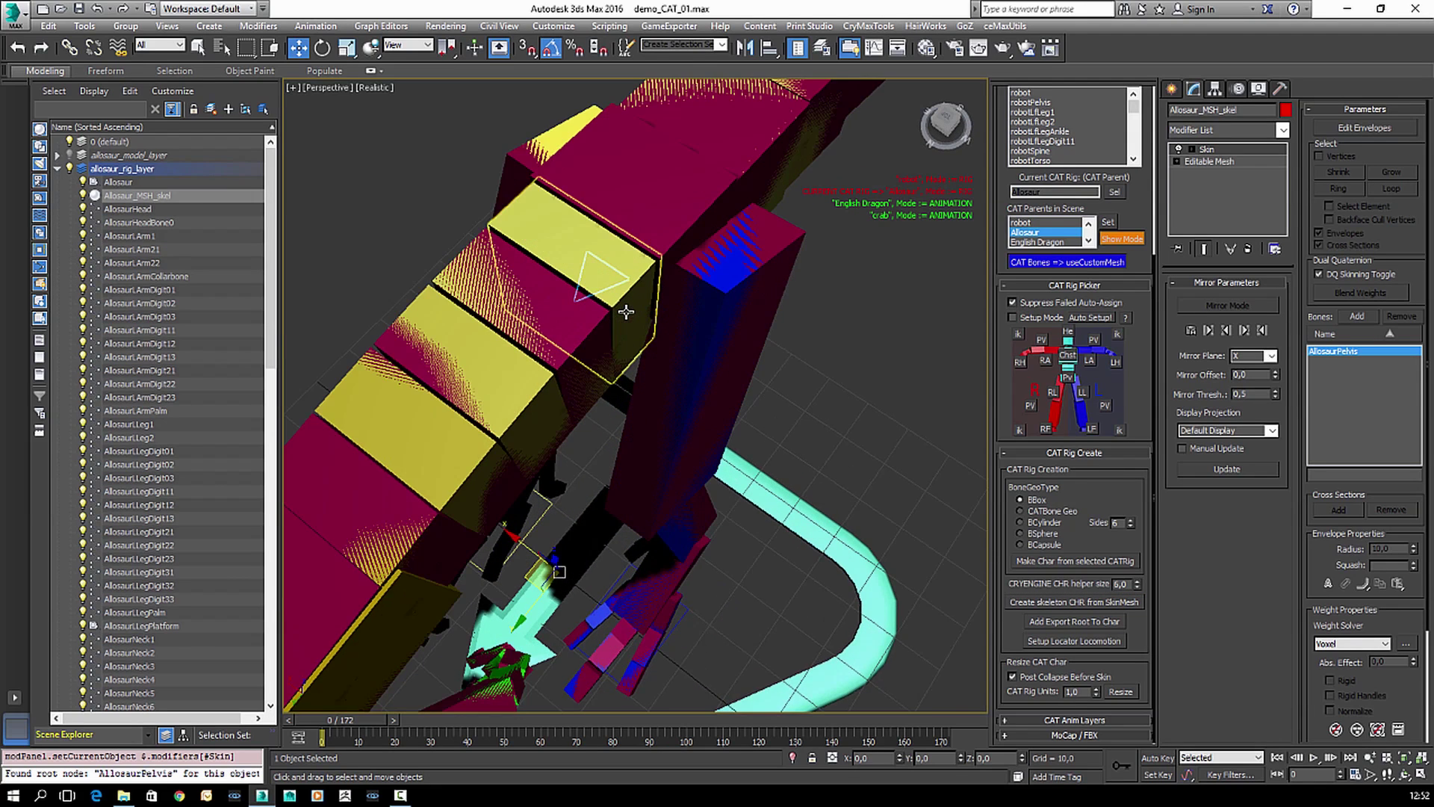
scroll(647, 422, up, 2)
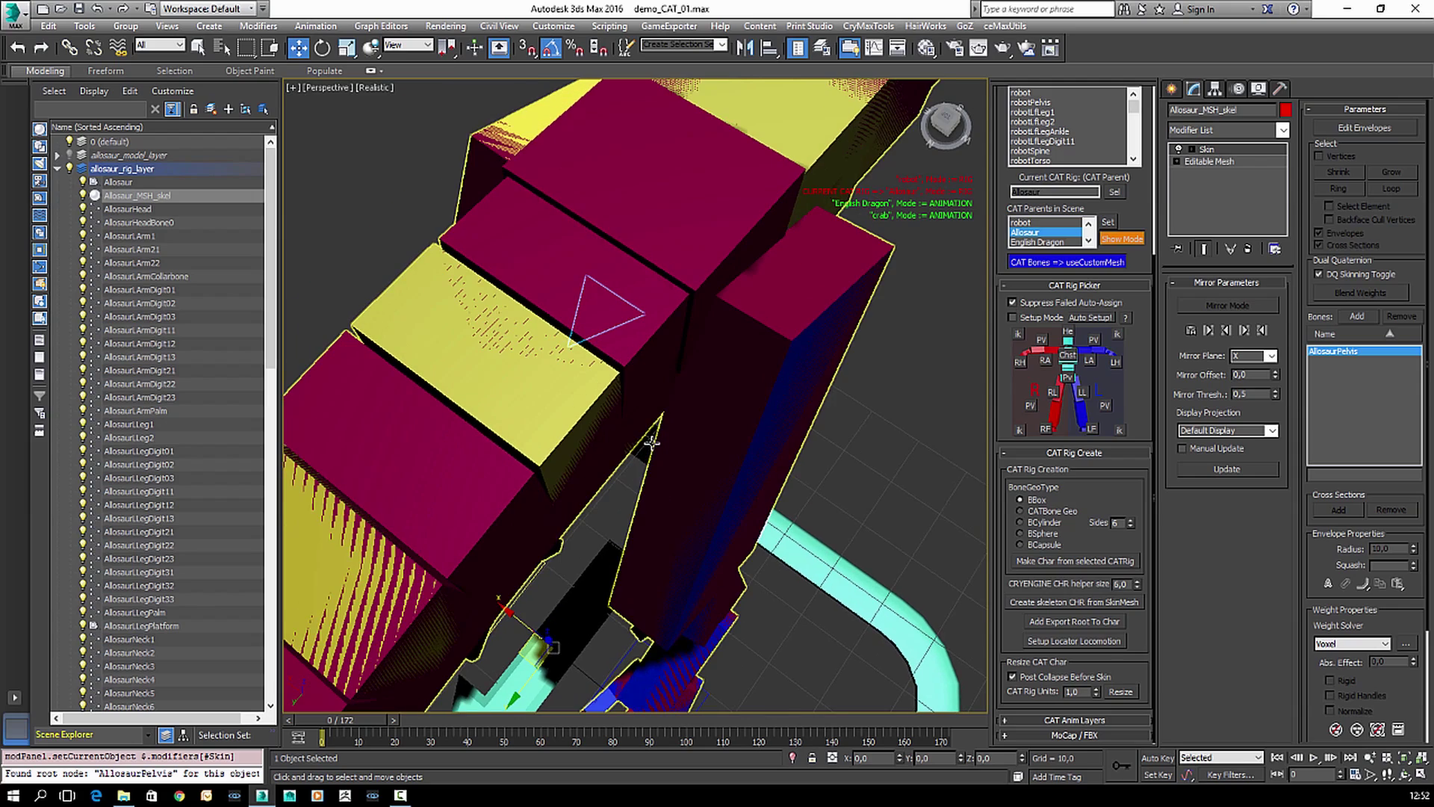
key(F3)
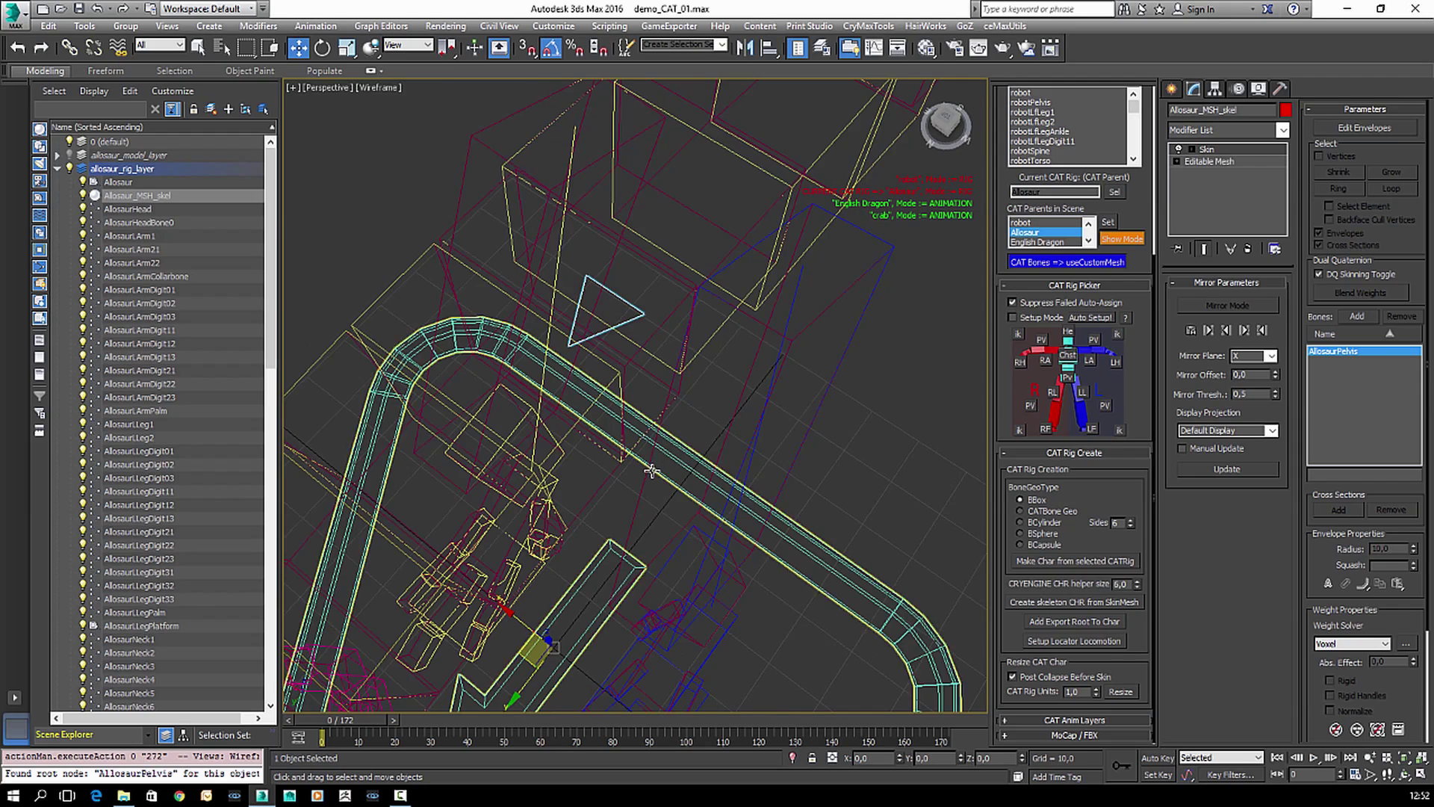
scroll(704, 414, down, 5)
scroll(724, 511, down, 2)
key(F3)
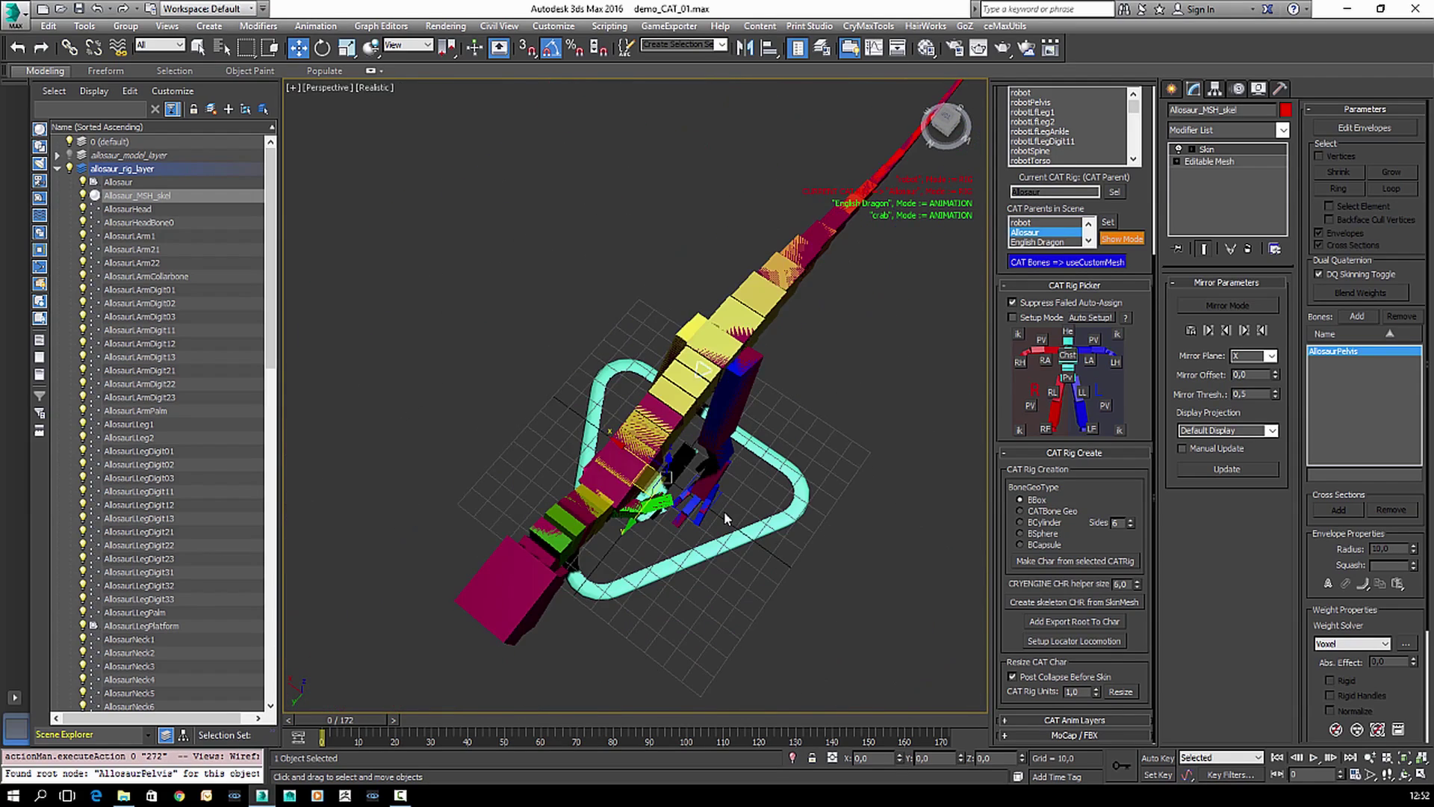
scroll(724, 487, down, 2)
scroll(725, 487, down, 2)
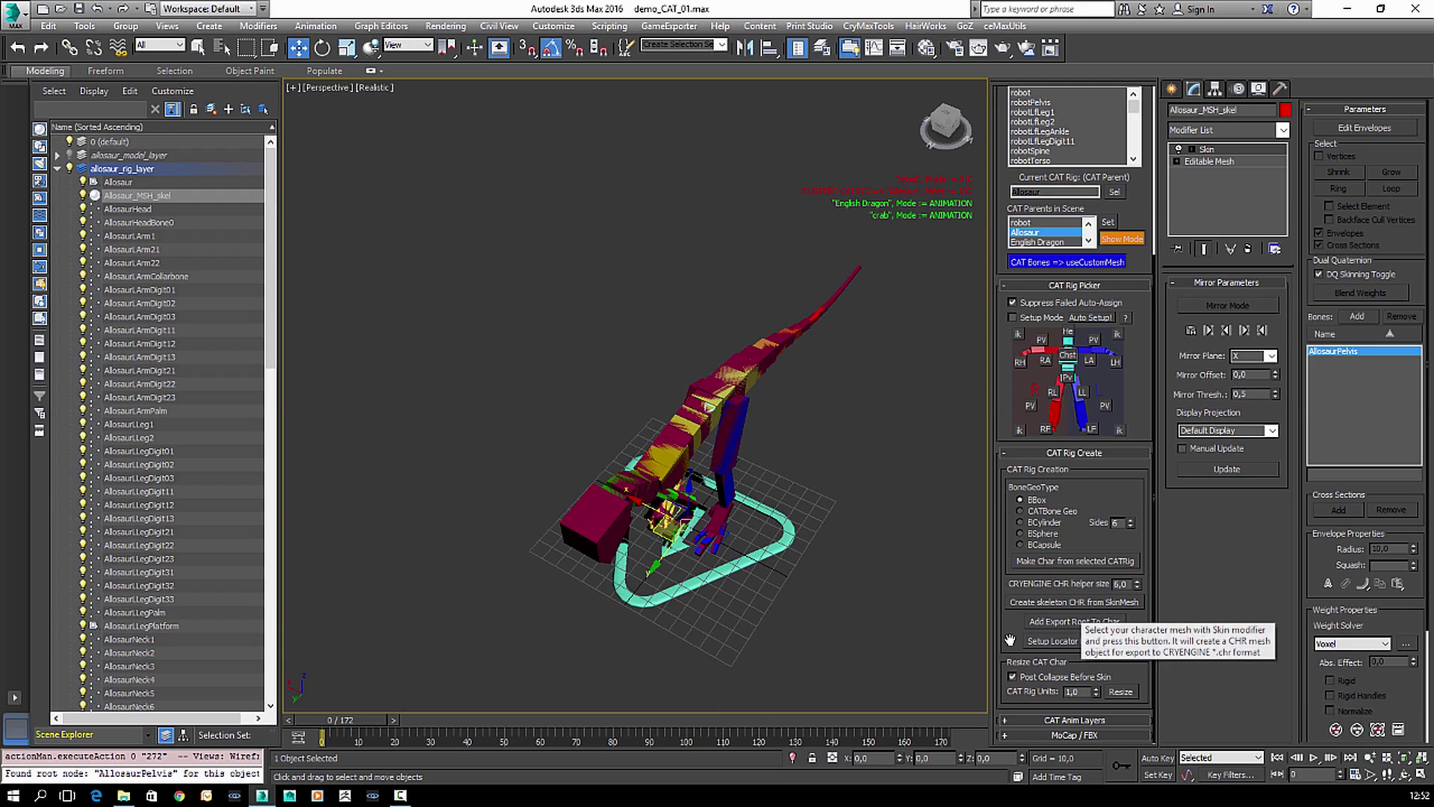
- Select the Allosaur_MSH mesh, add an export root to the character and set up its Locator_Locomotion
middle_drag(893, 590, 829, 560)
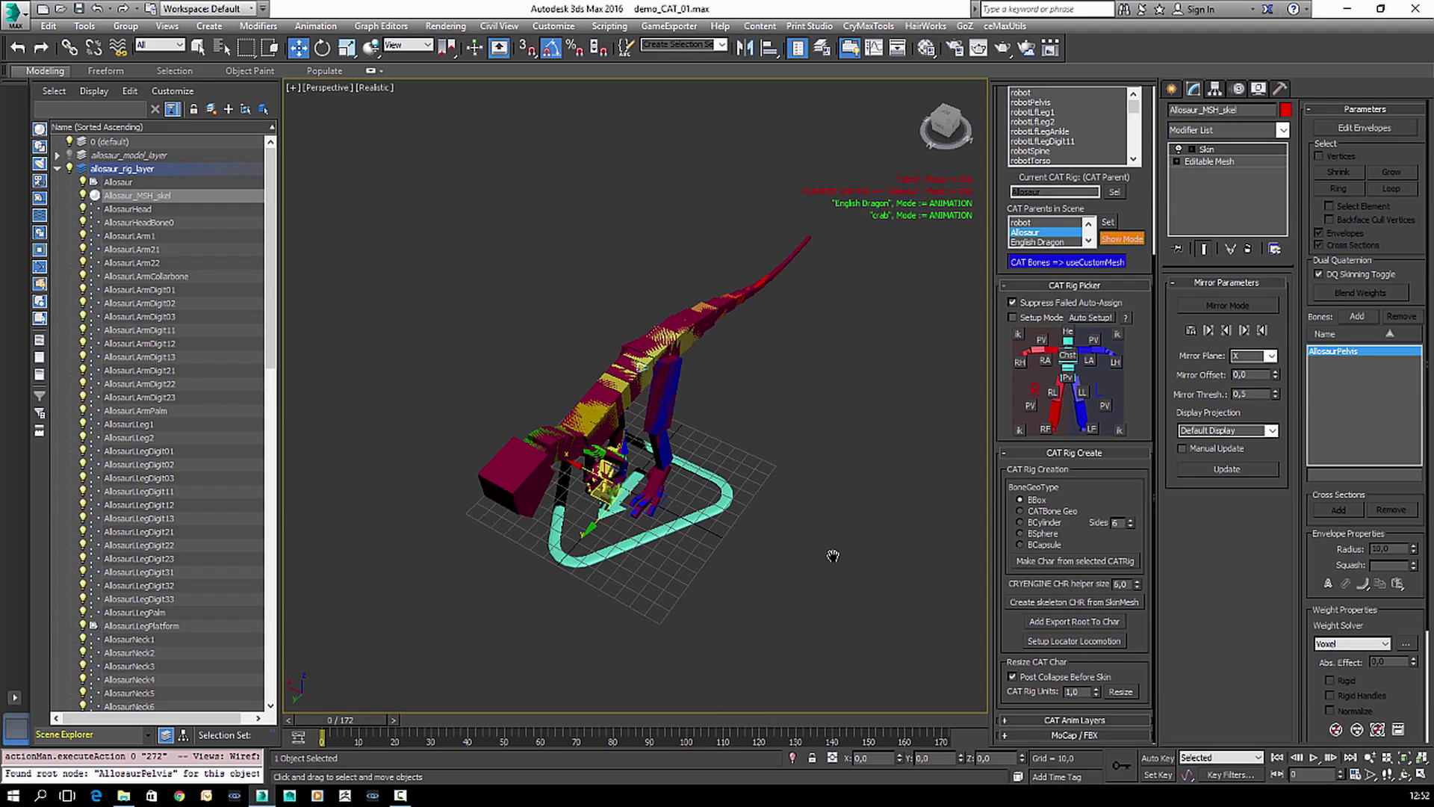
click(1009, 598)
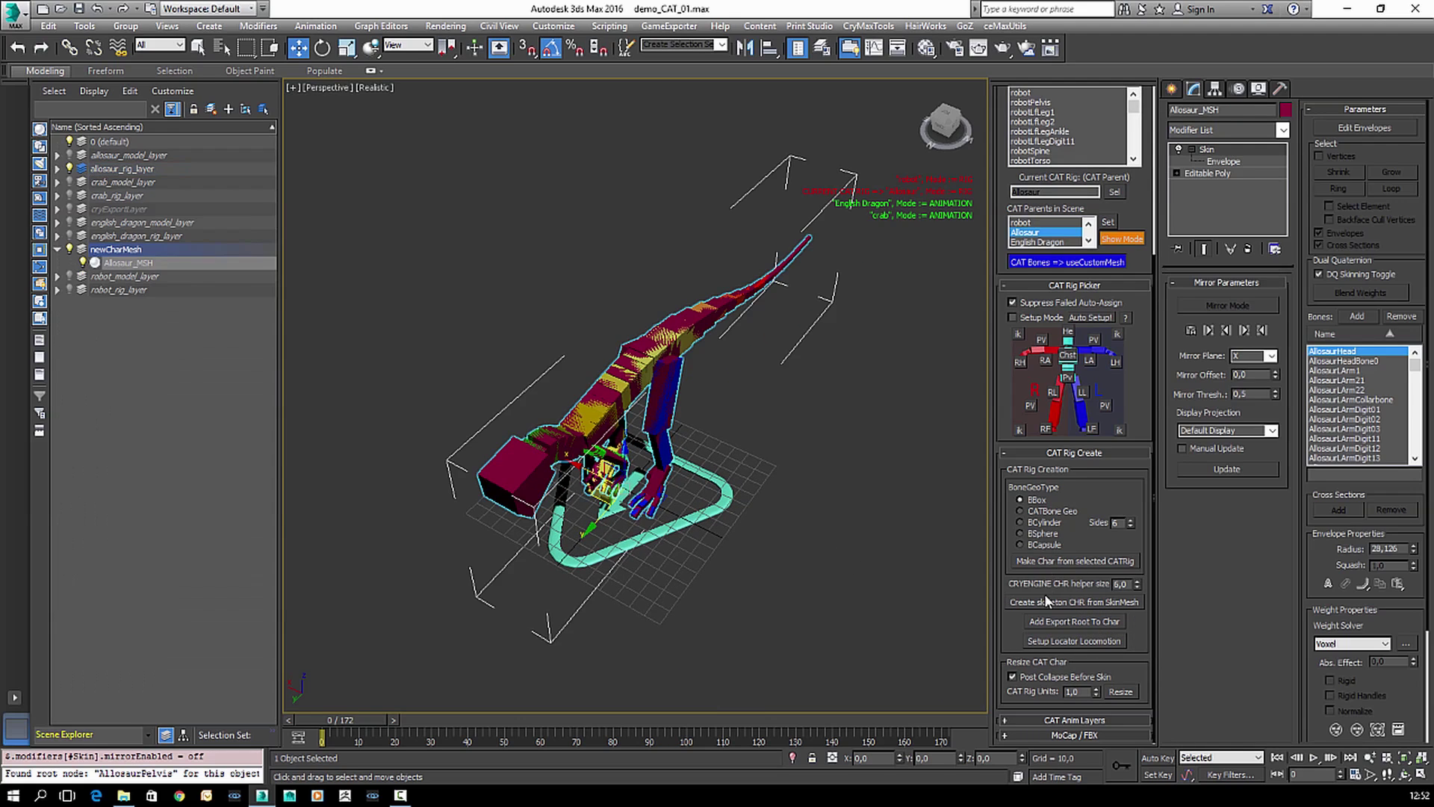
click(1061, 620)
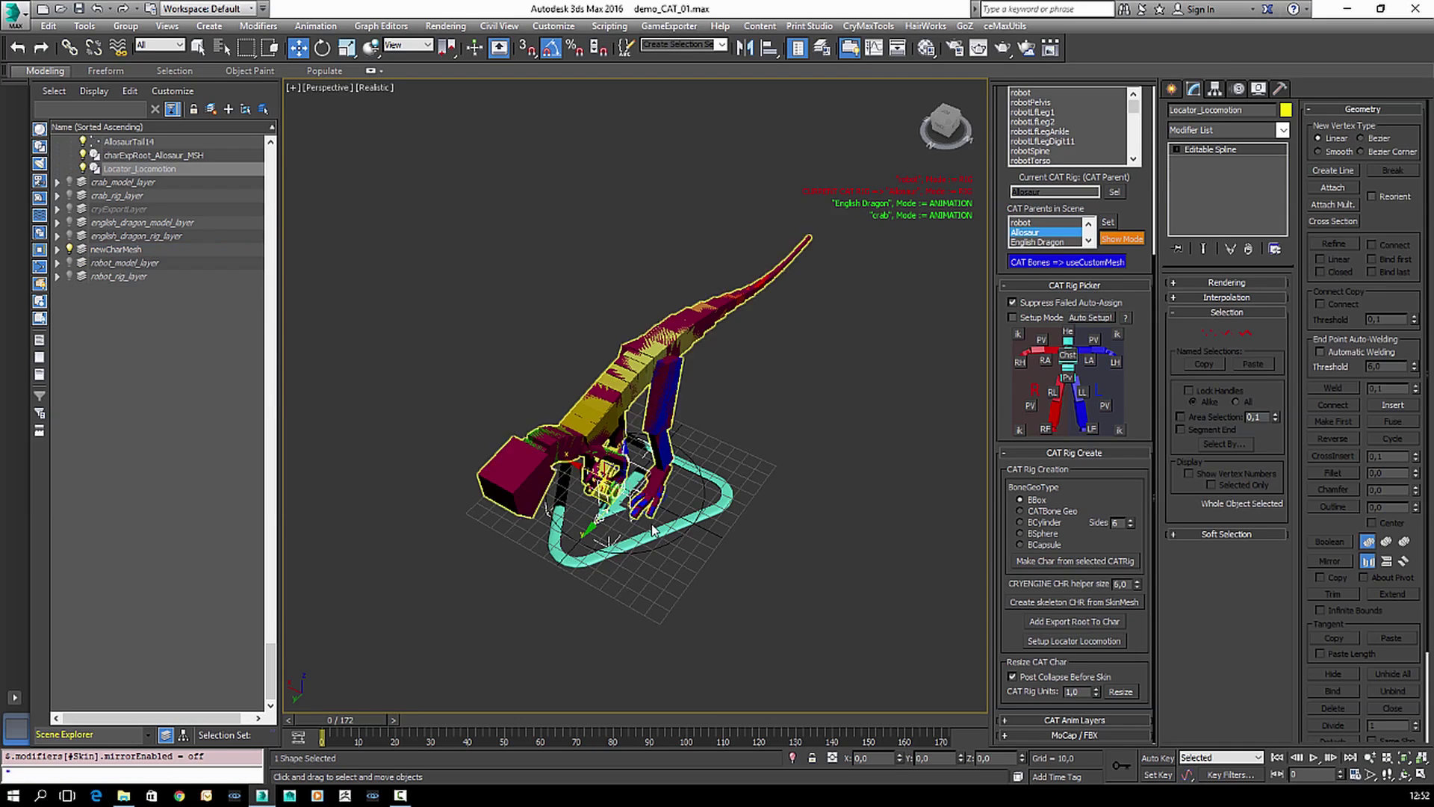
middle_drag(564, 516, 611, 518)
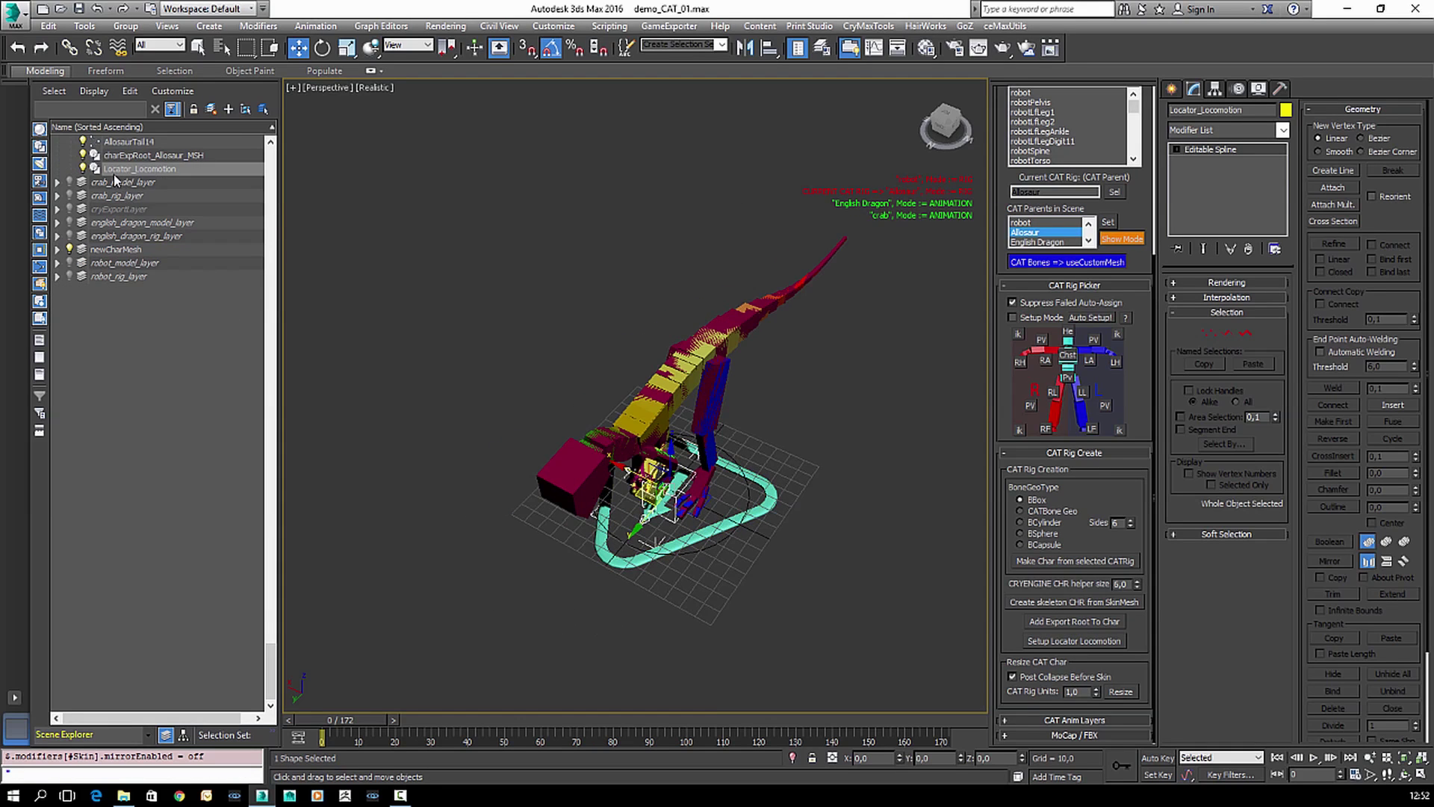
- Examine the charExpRoot_Allosaur_MSH hierarchy with its AllosaurPelvis child in the scene list's hierarchy view
click(183, 735)
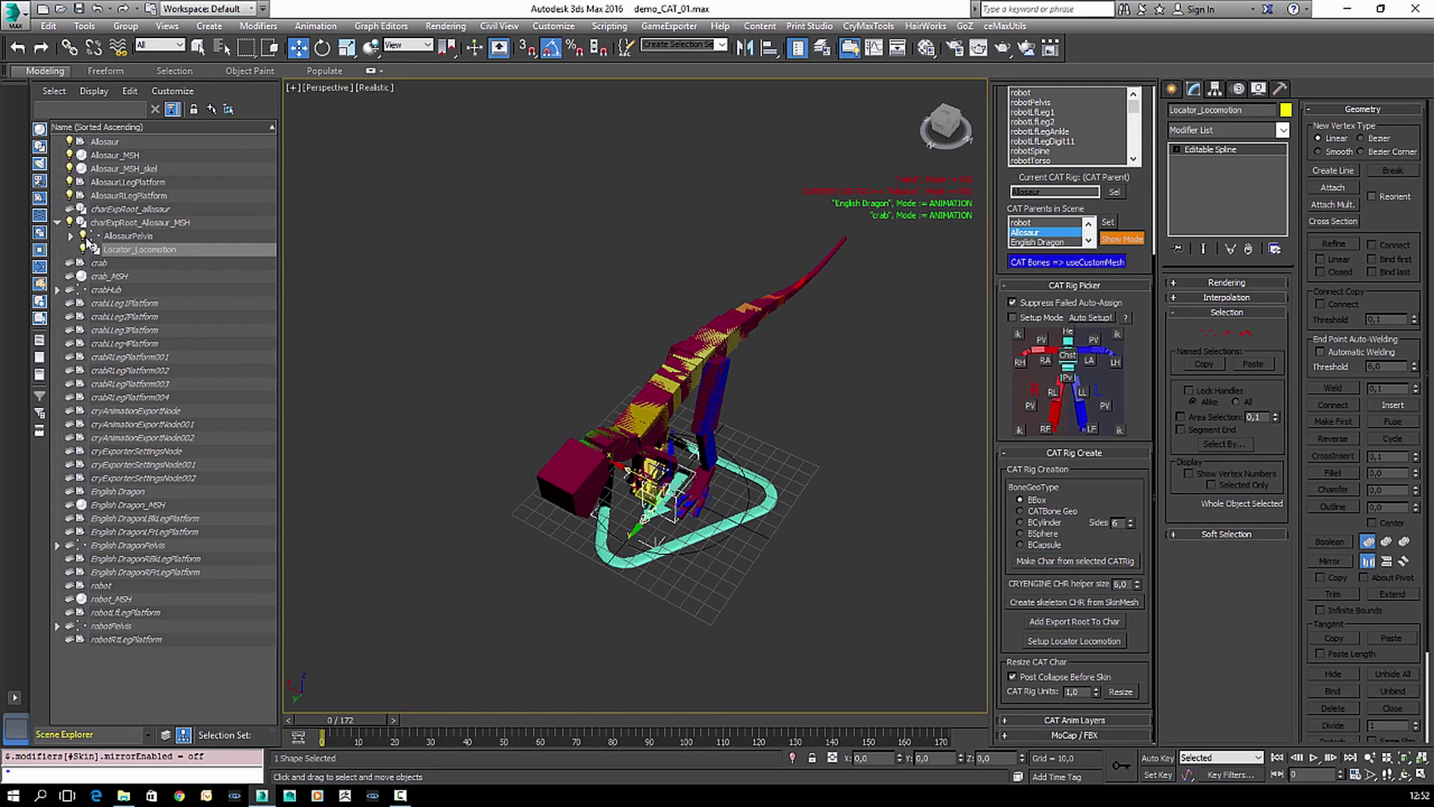
click(129, 236)
click(200, 226)
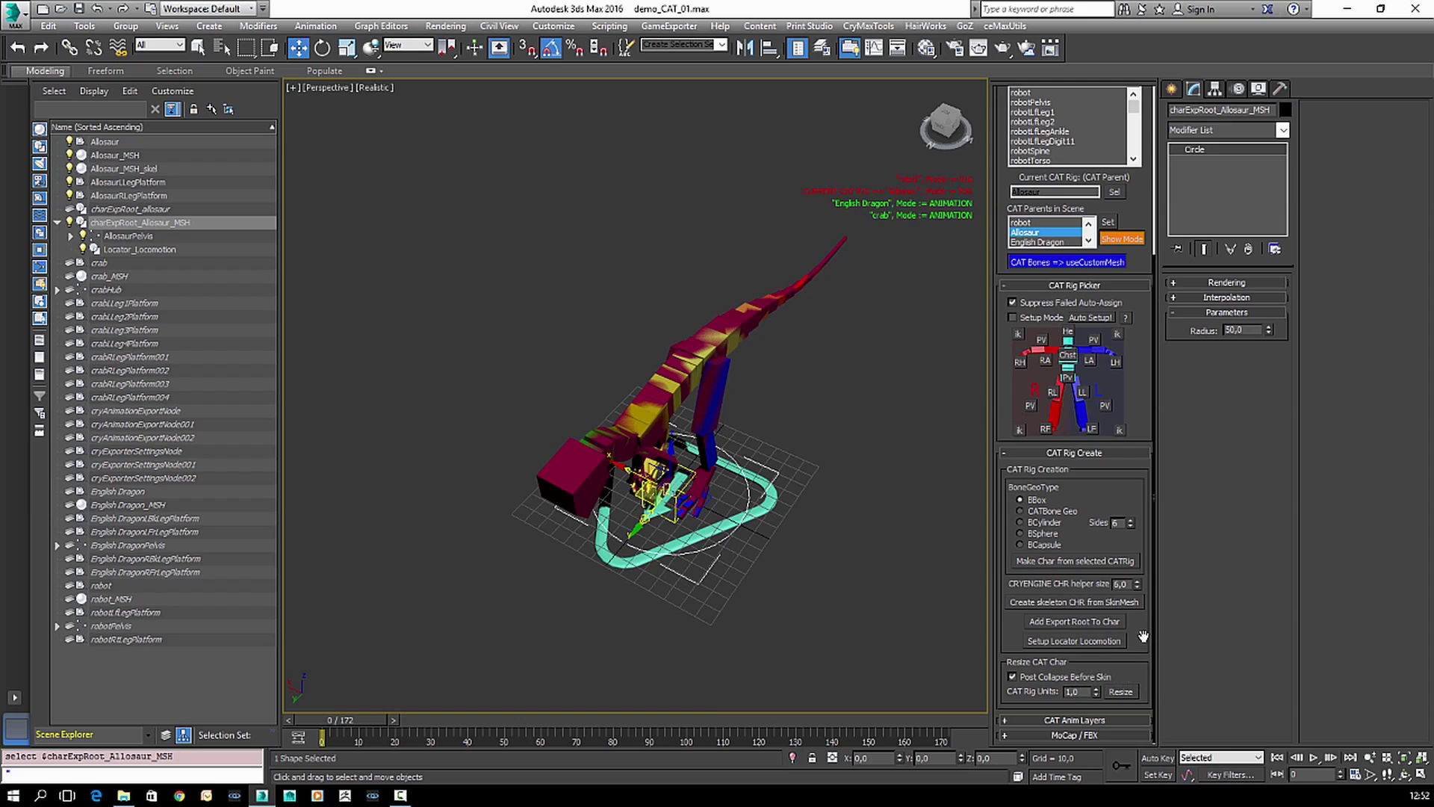
drag(1144, 636, 1147, 601)
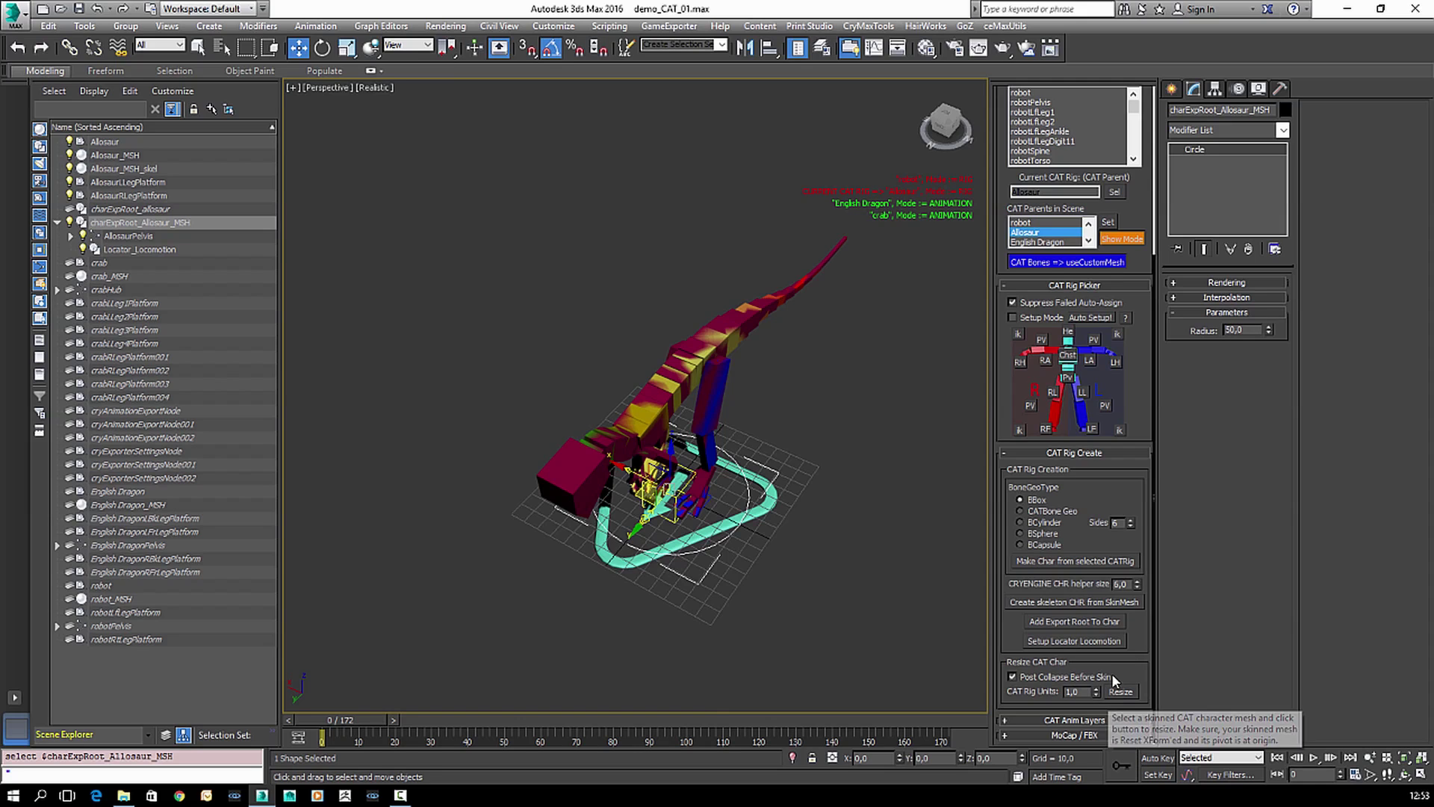
- Select the Allosaur_MSH skin mesh and set the resize value in CAT Rig Units to 8,6
middle_drag(785, 541, 510, 522)
middle_drag(584, 553, 663, 557)
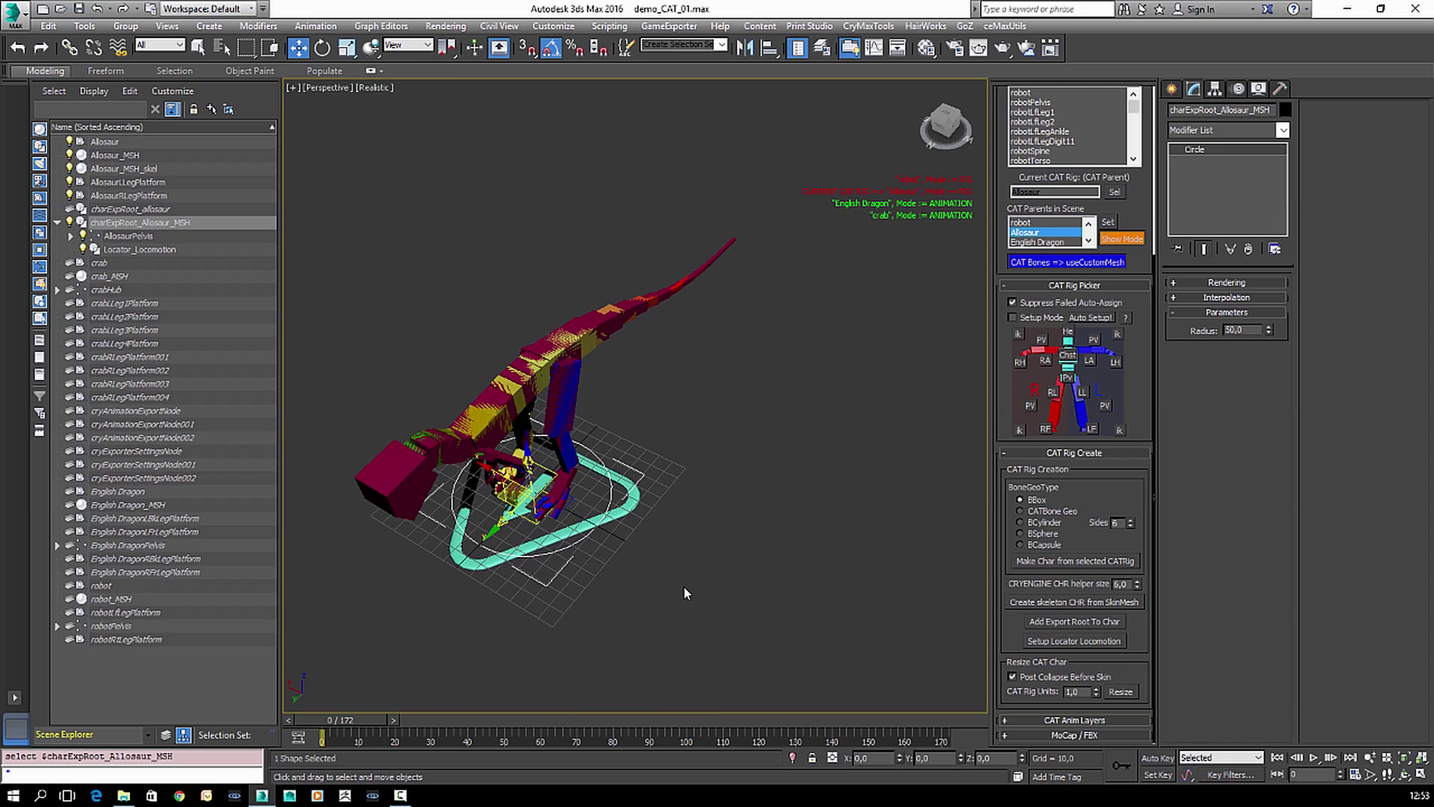
scroll(673, 567, down, 1)
click(638, 556)
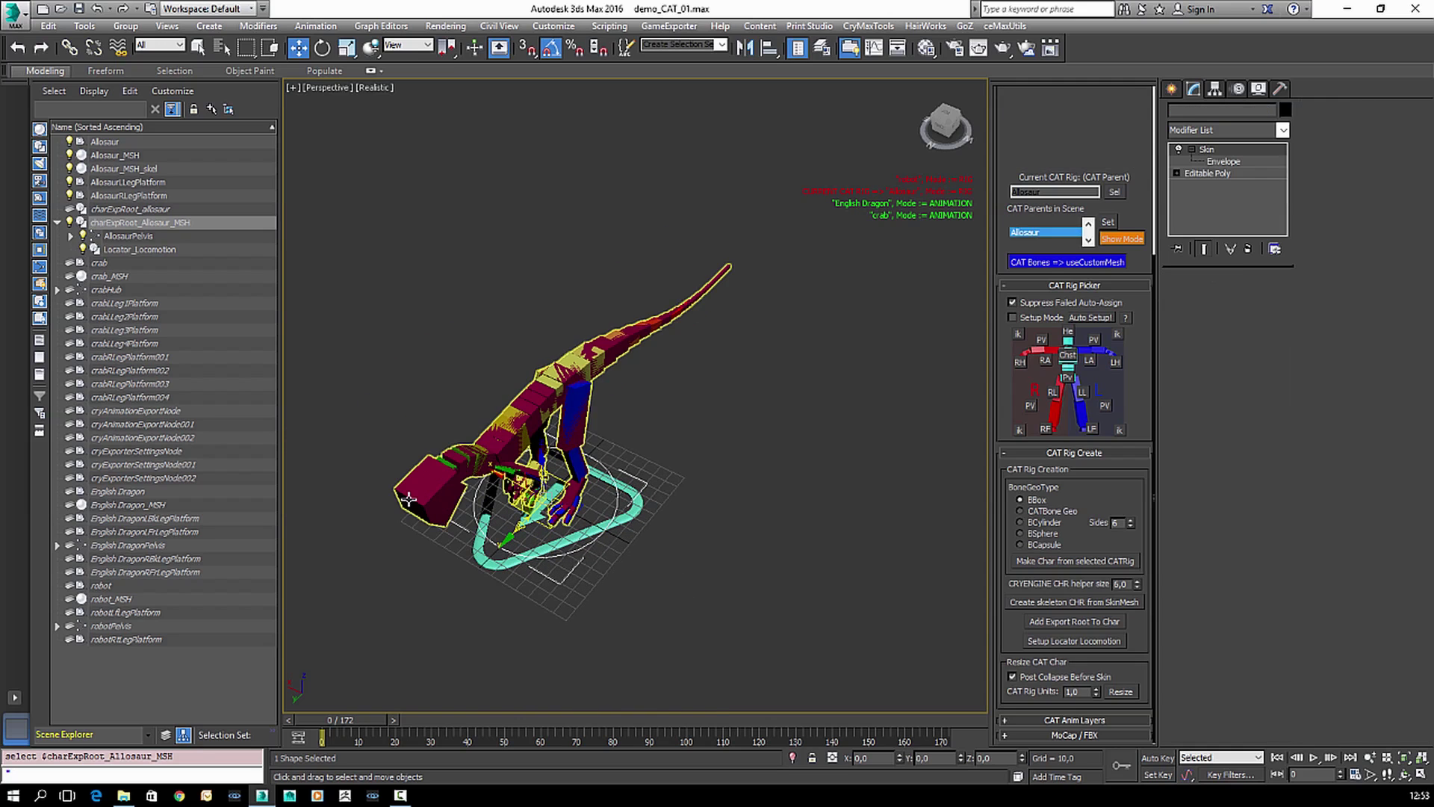
middle_drag(664, 530, 699, 555)
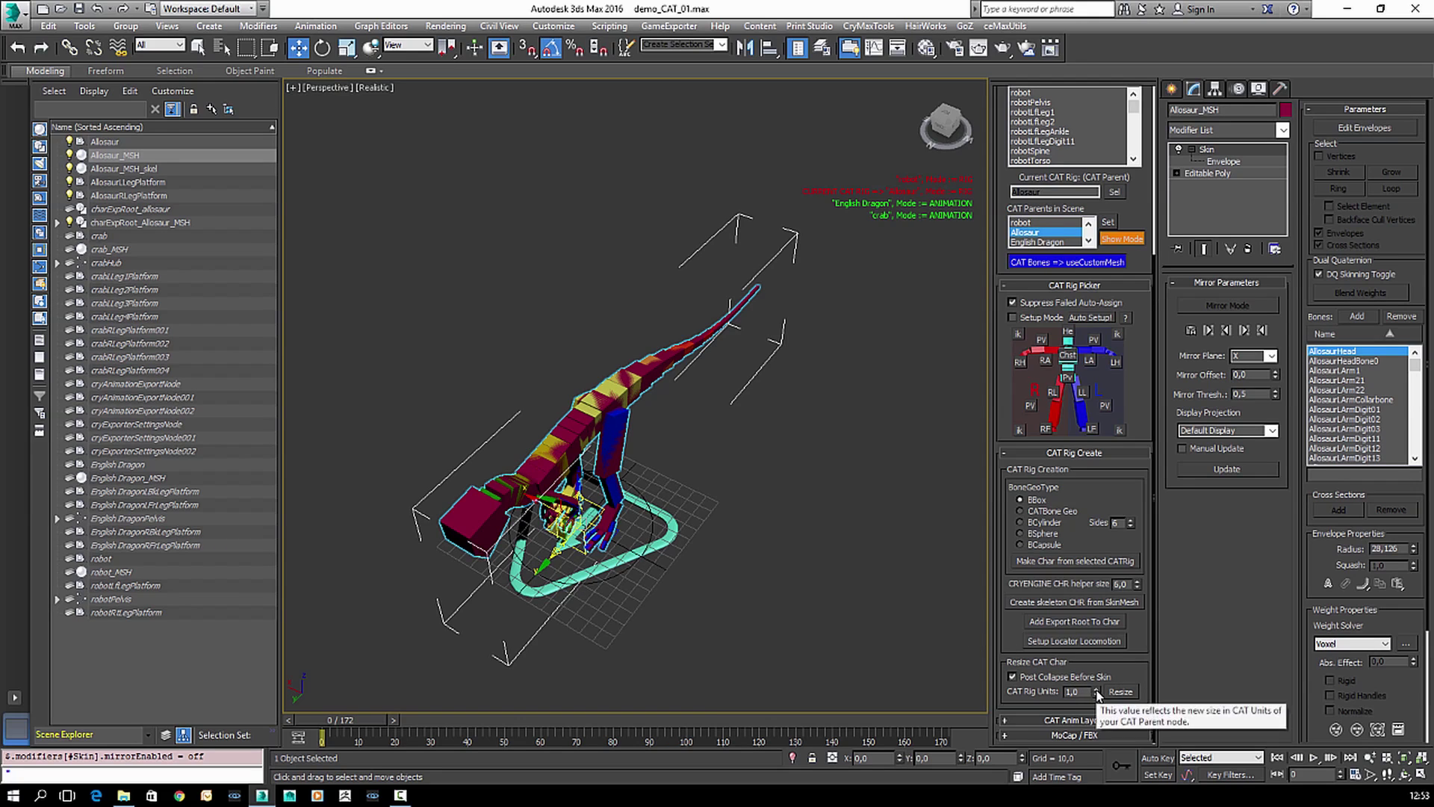
drag(1095, 691, 1094, 644)
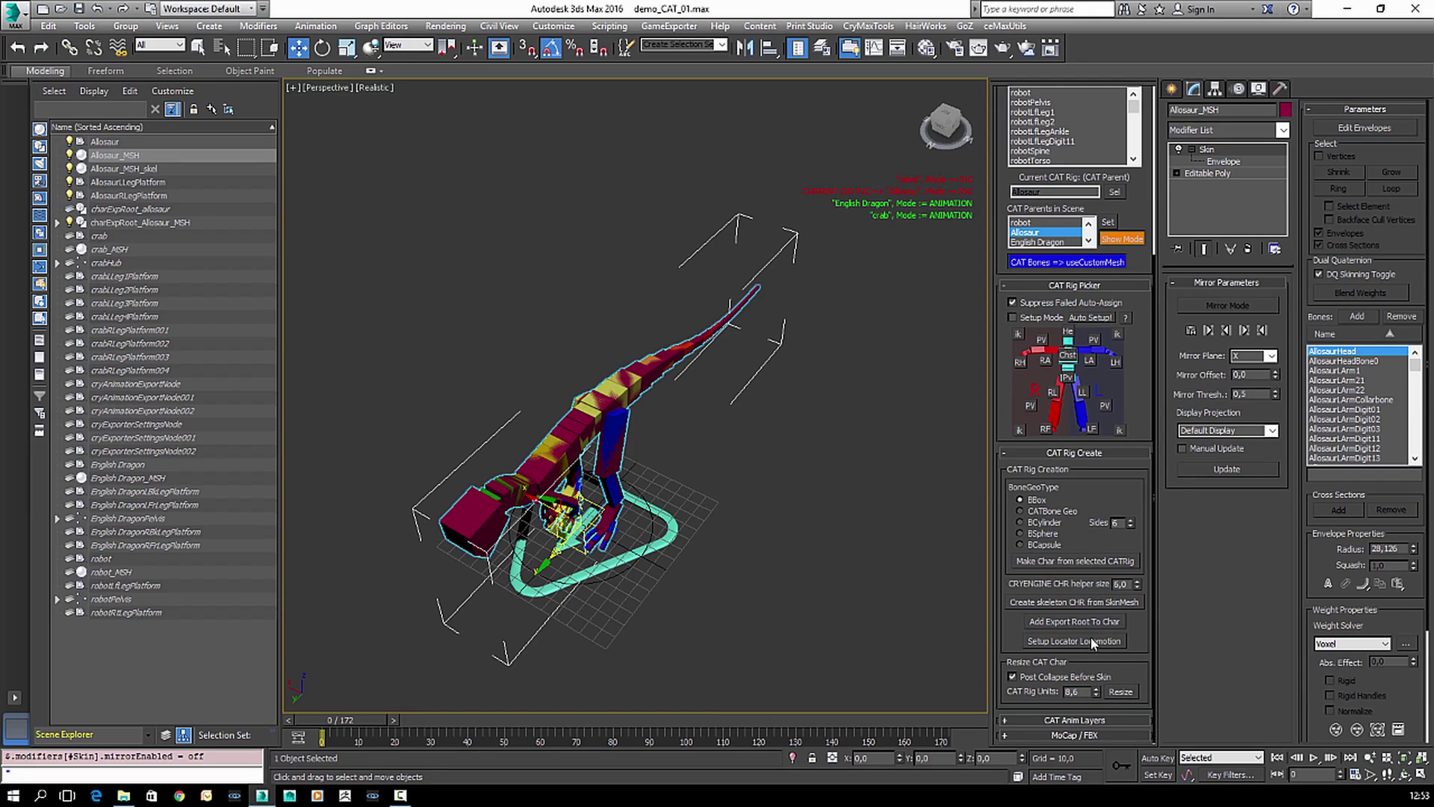
- Select the Allosaur CAT parent, set the resize value to 2,0 CAT Rig Units and try to resize
click(671, 532)
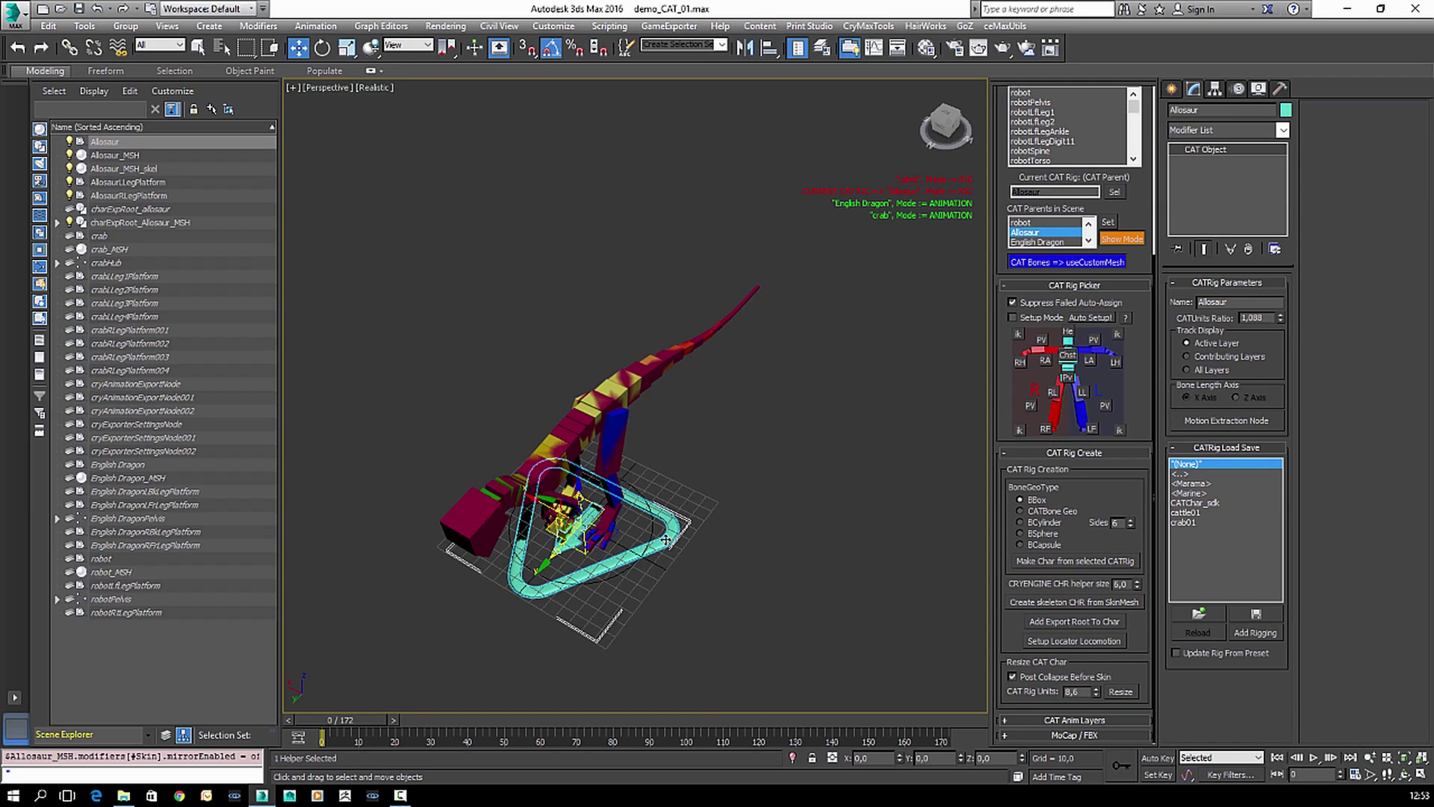
double_click(1266, 319)
double_click(1083, 690)
text(2)
key(Return)
click(1105, 692)
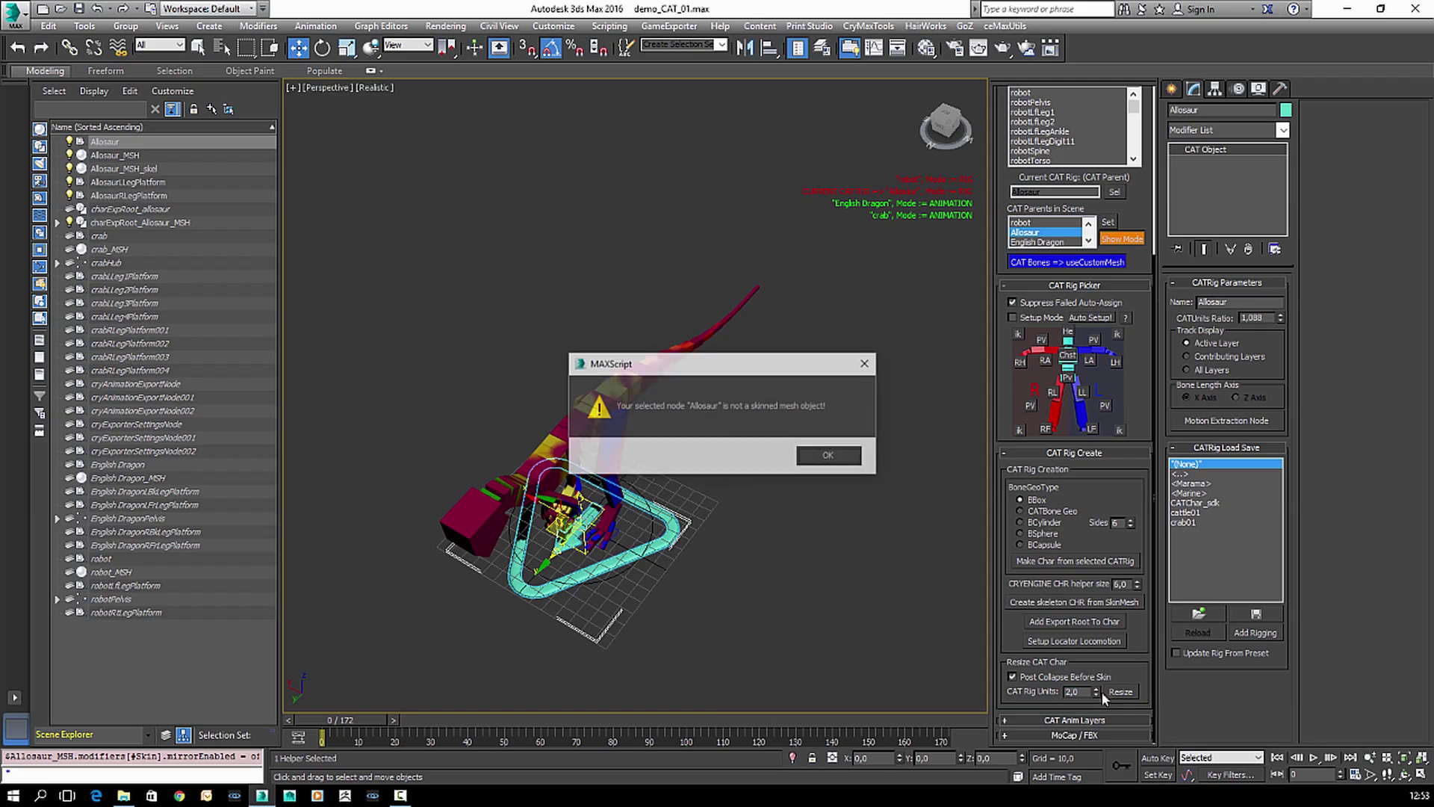
click(842, 455)
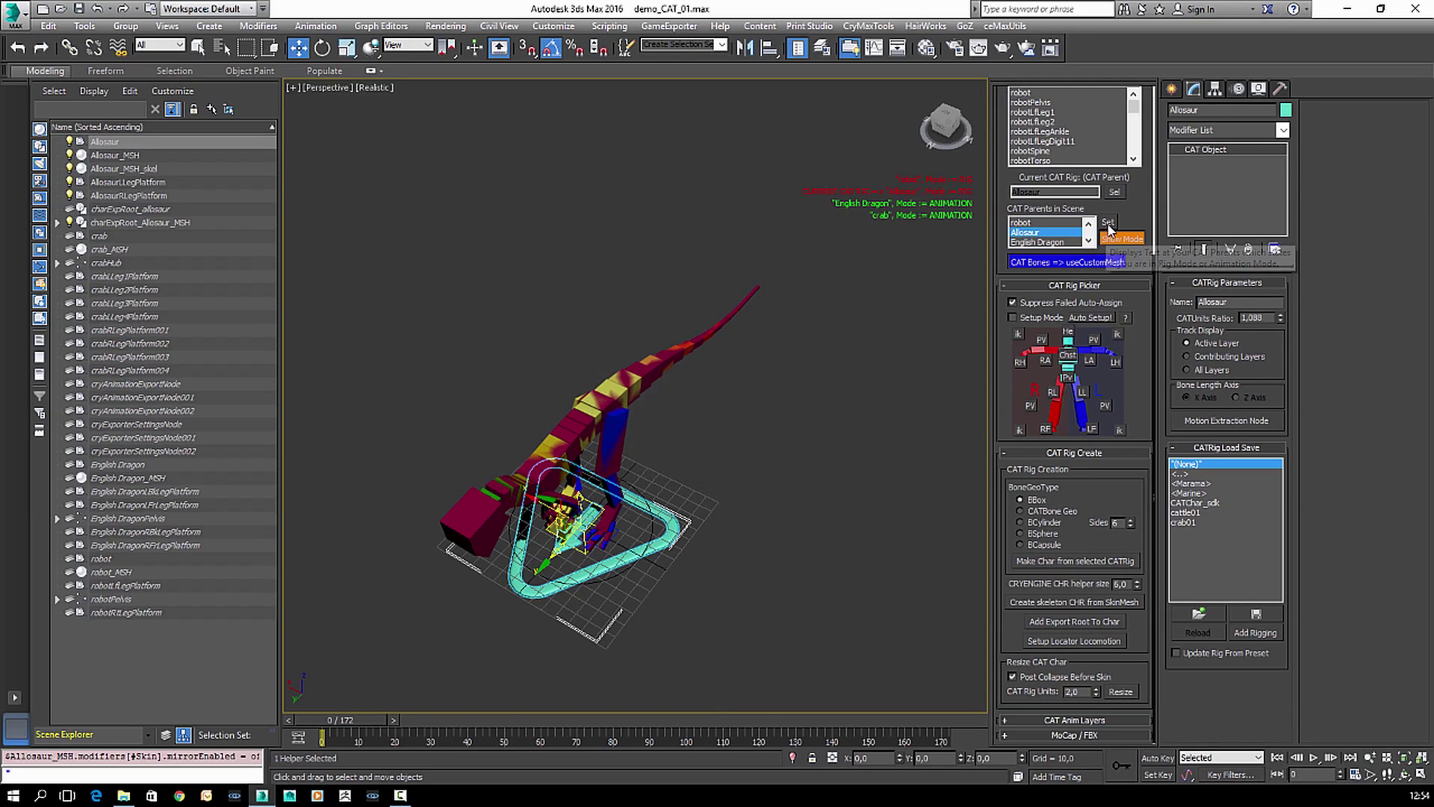
- Resize the Allosaur character from its Allosaur_MSH skin mesh using 2,0 CAT Rig Units
click(452, 517)
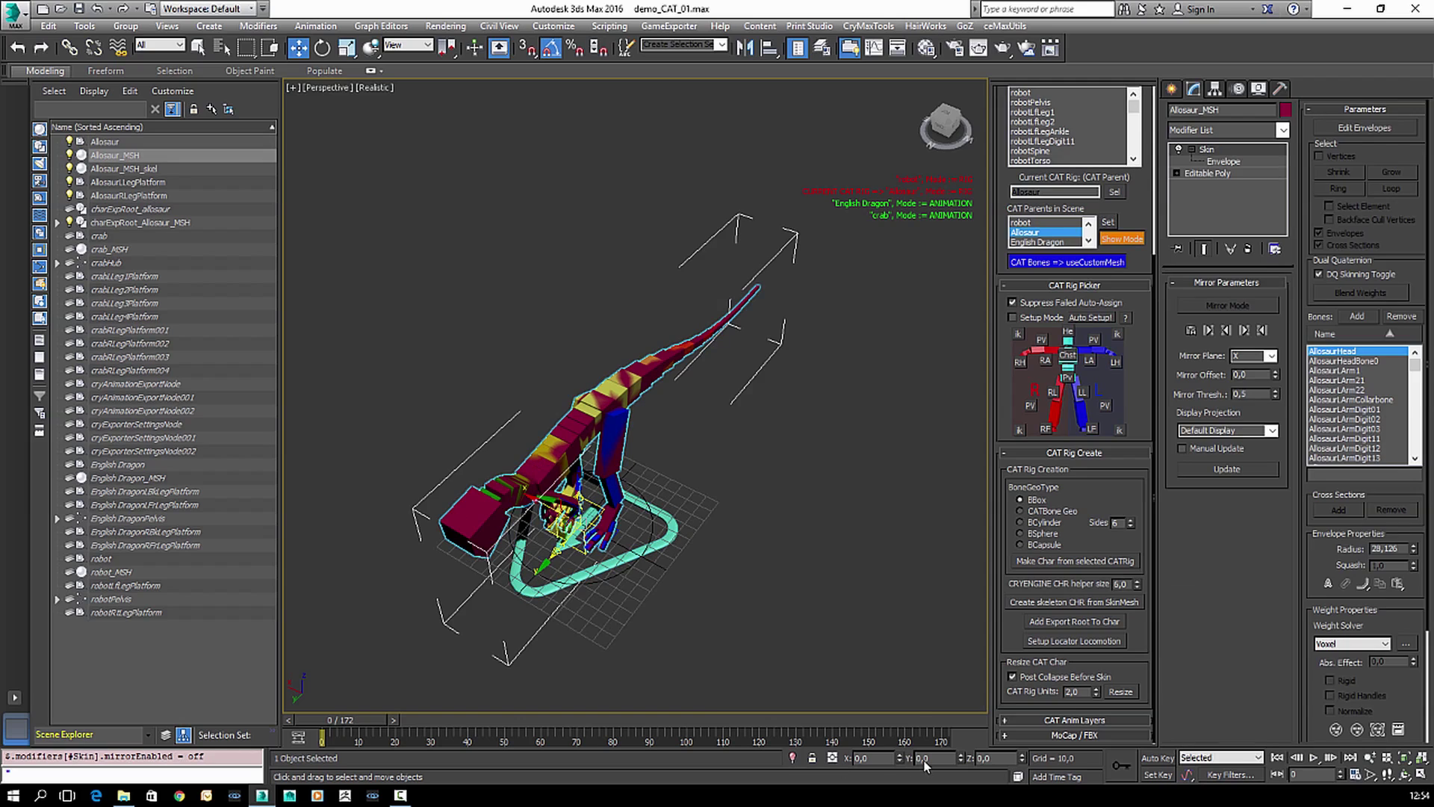
click(1116, 694)
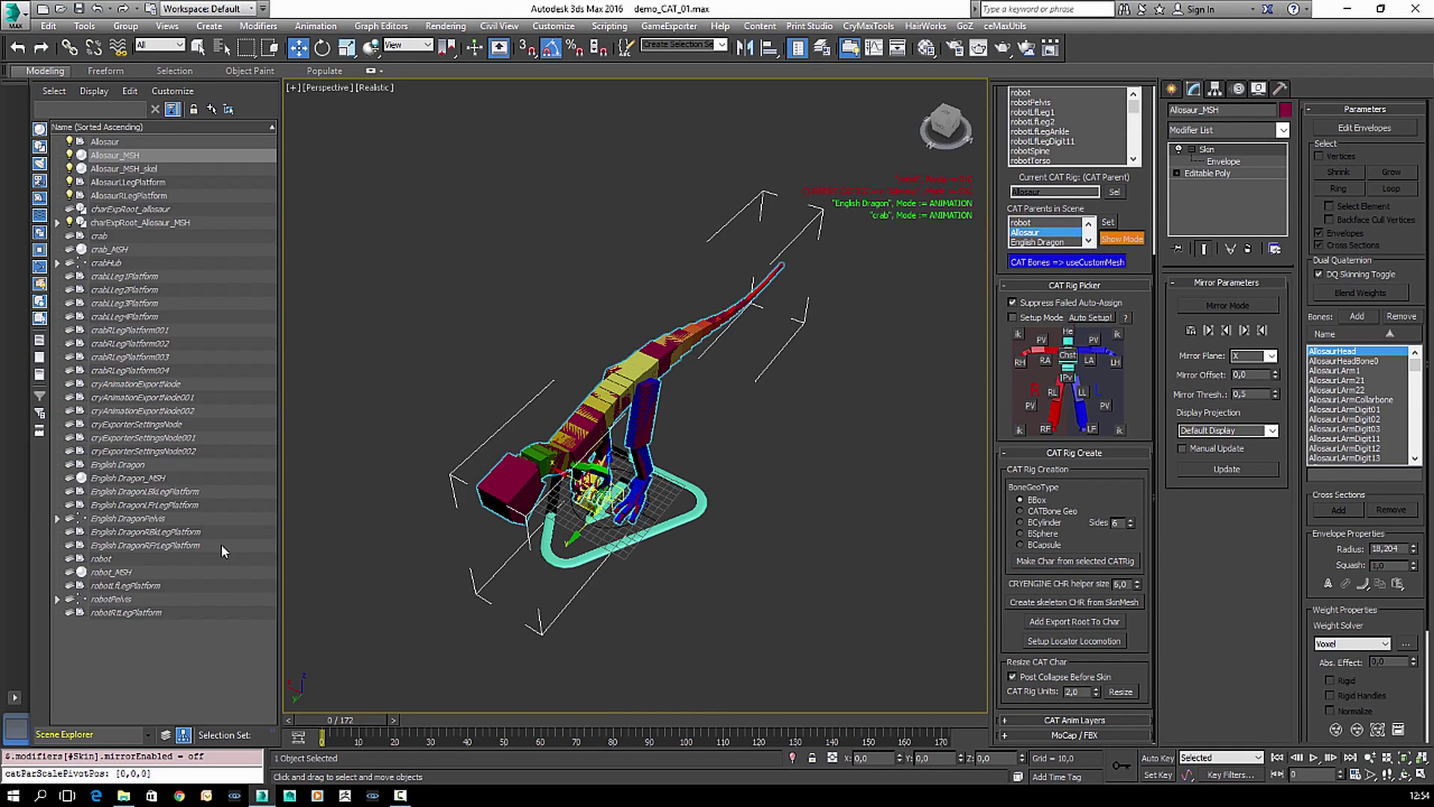
alt+middle_drag(366, 554, 456, 440)
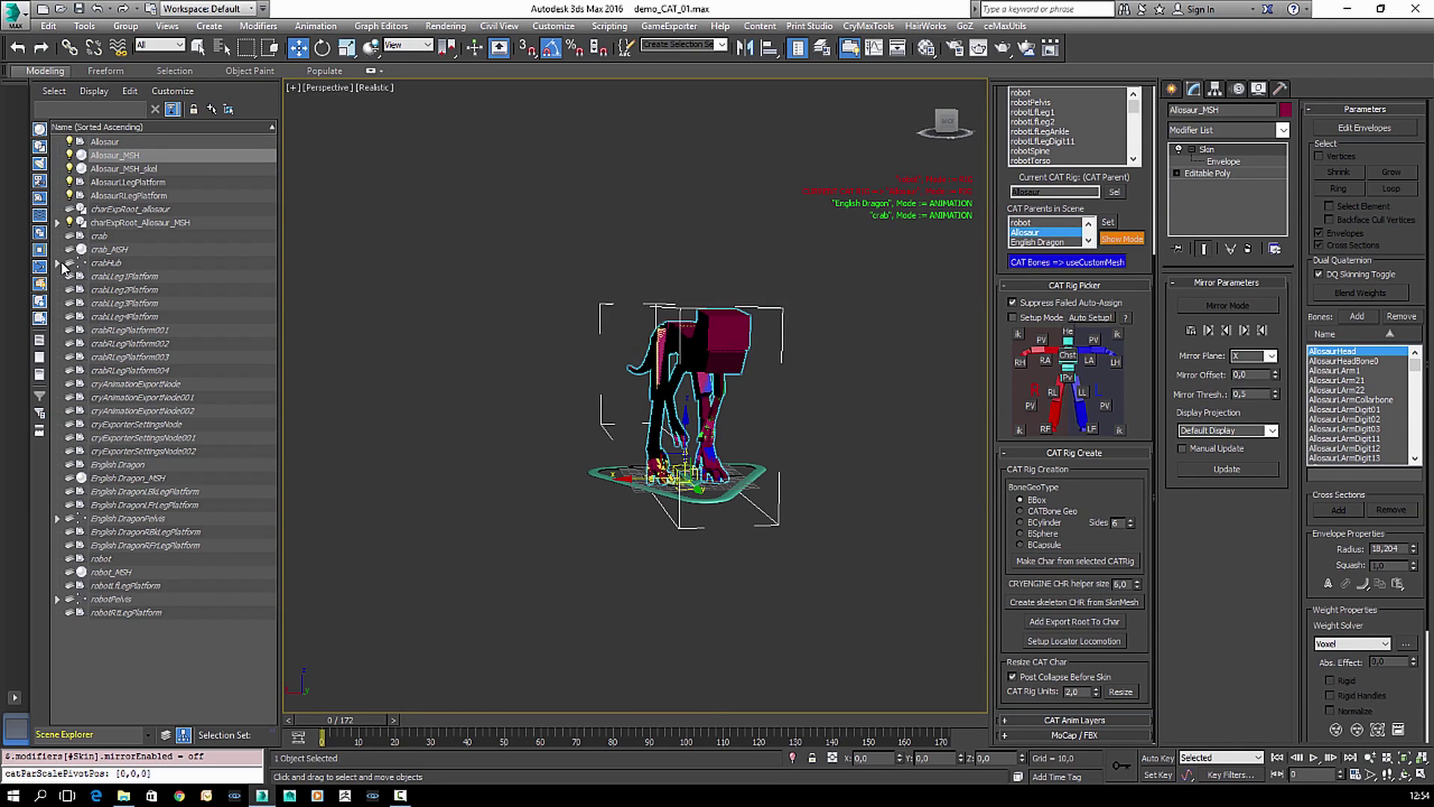
- Switch the scene list to layers and show english_dragon_model_layer and english_dragon_rig_layer to compare the dragon with the Allosaur
click(166, 735)
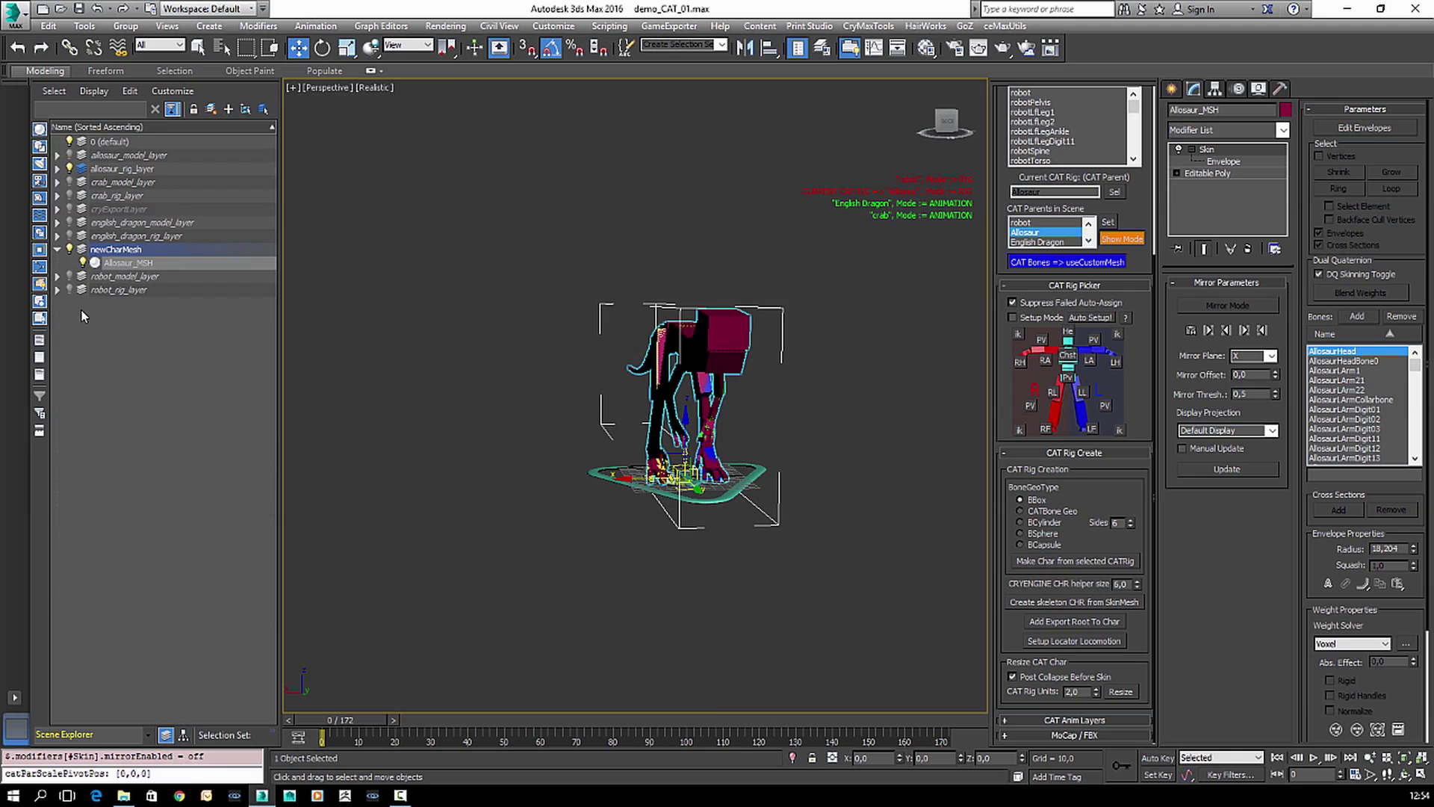
click(70, 236)
click(70, 222)
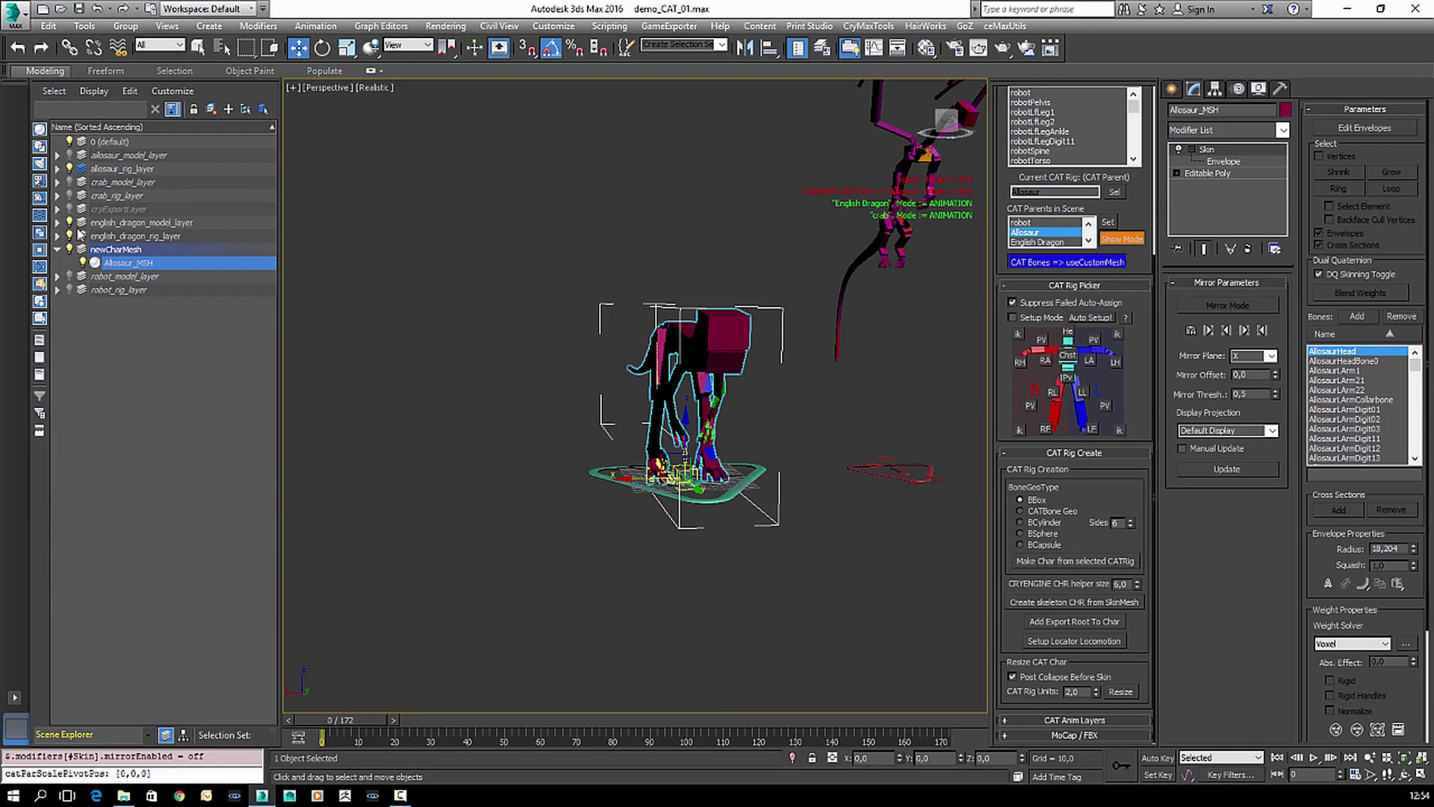
middle_drag(636, 374, 561, 402)
alt+middle_drag(743, 429, 666, 457)
scroll(711, 445, down, 4)
mouse_move(666, 458)
middle_down()
mouse_move(653, 448)
mouse_move(676, 450)
middle_up()
scroll(652, 448, up, 4)
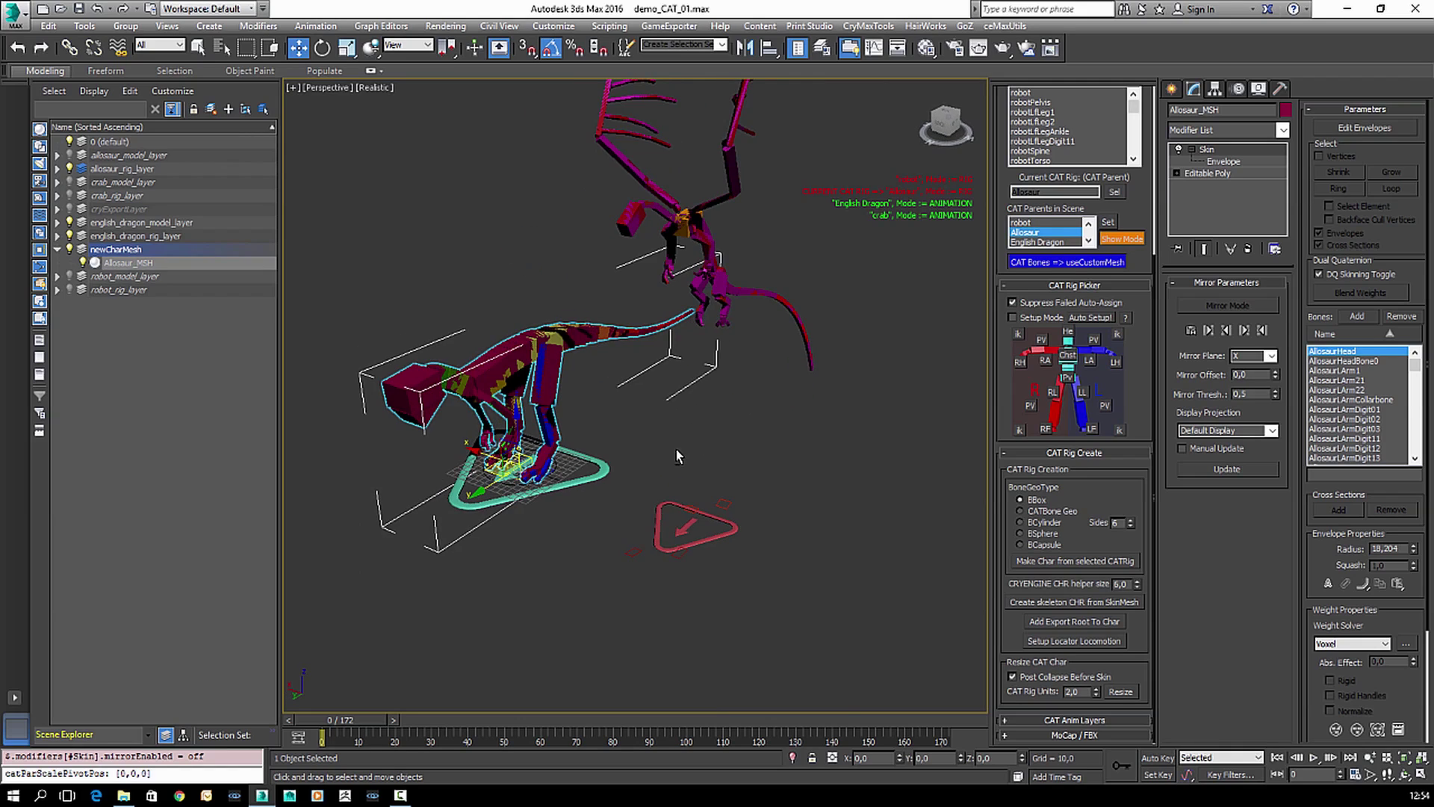
middle_drag(562, 441, 670, 441)
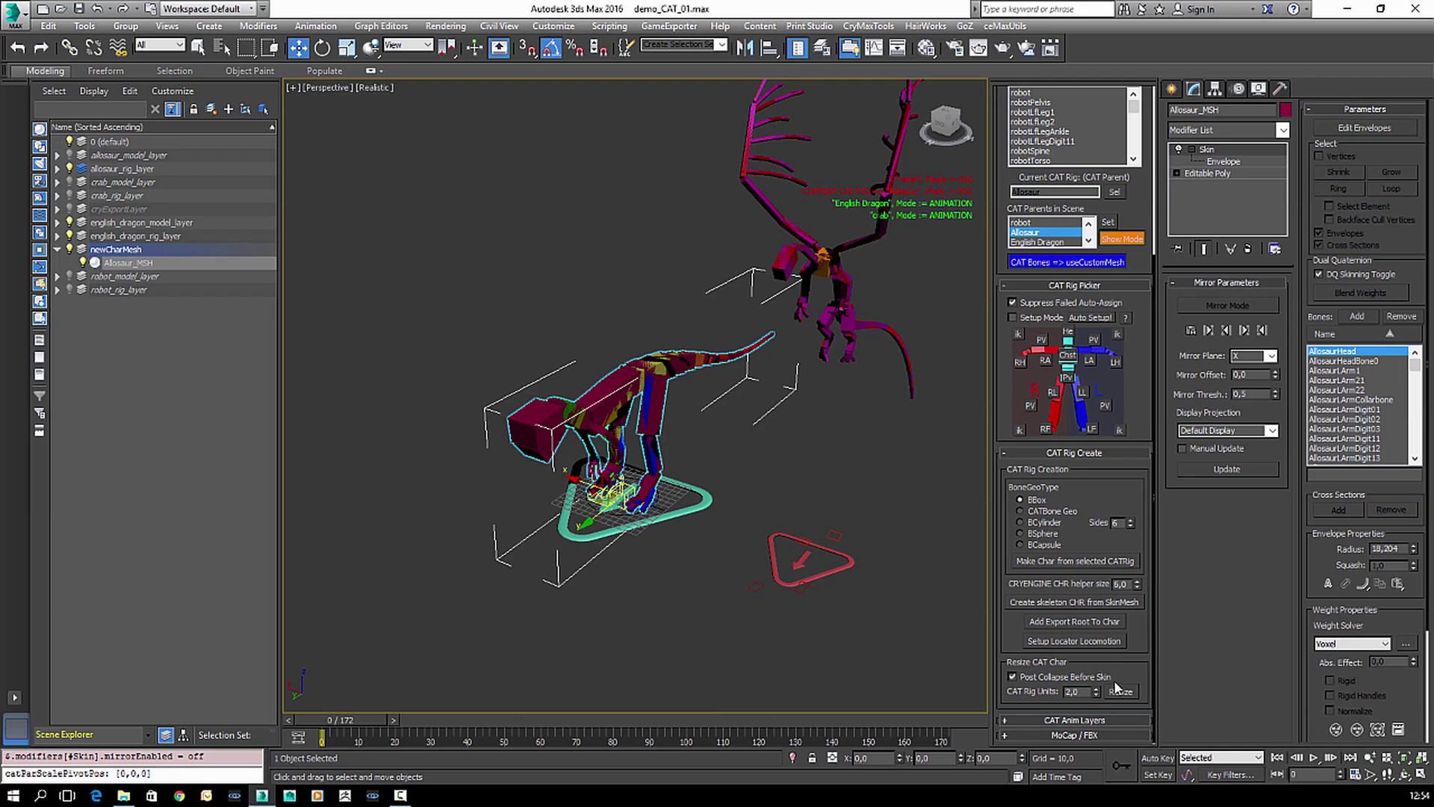
- Expand the CAT Anim Layers tools and switch the Allosaur rig to animation mode through its AllosaurNeck5 bone
click(1114, 718)
scroll(1075, 598, down, 5)
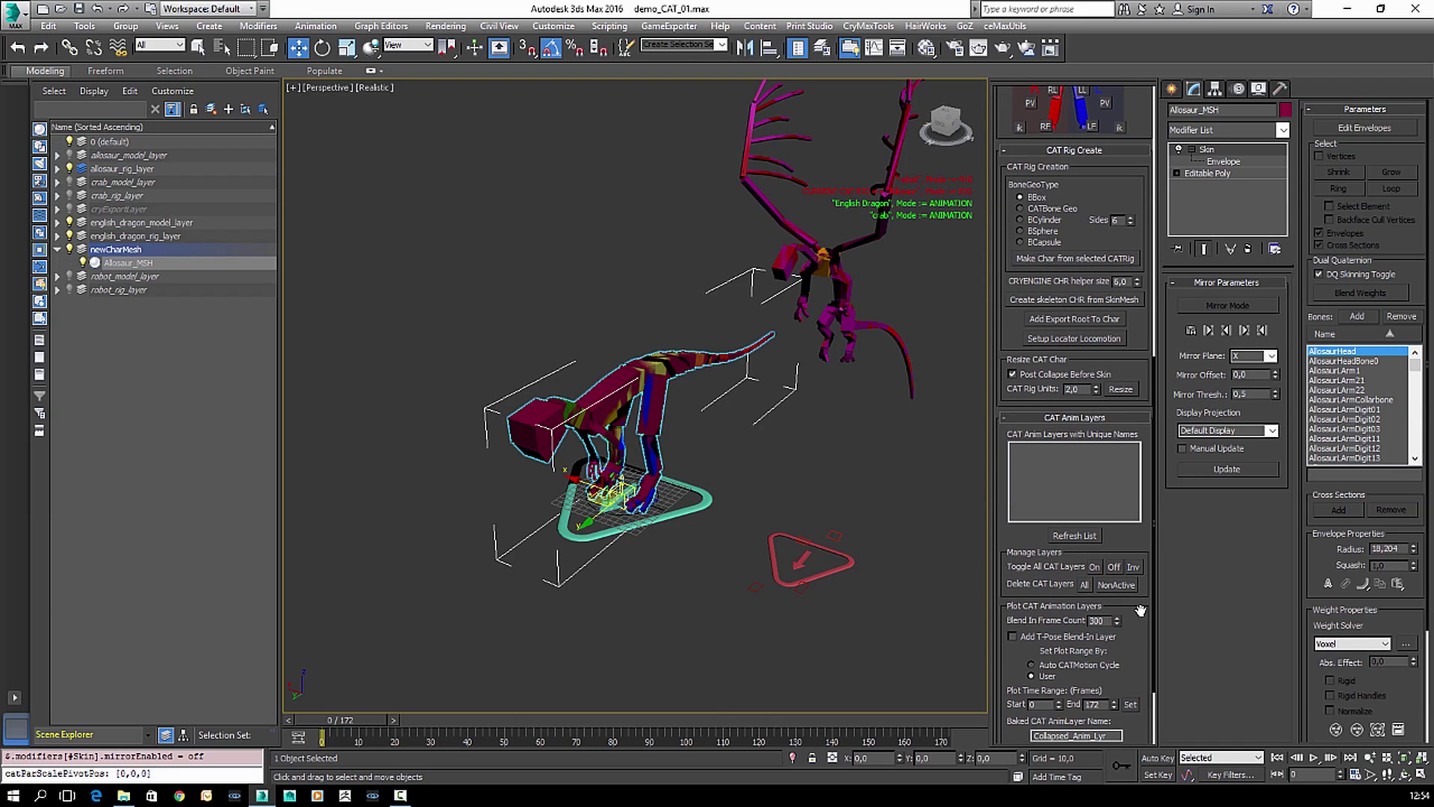
click(562, 411)
click(1238, 88)
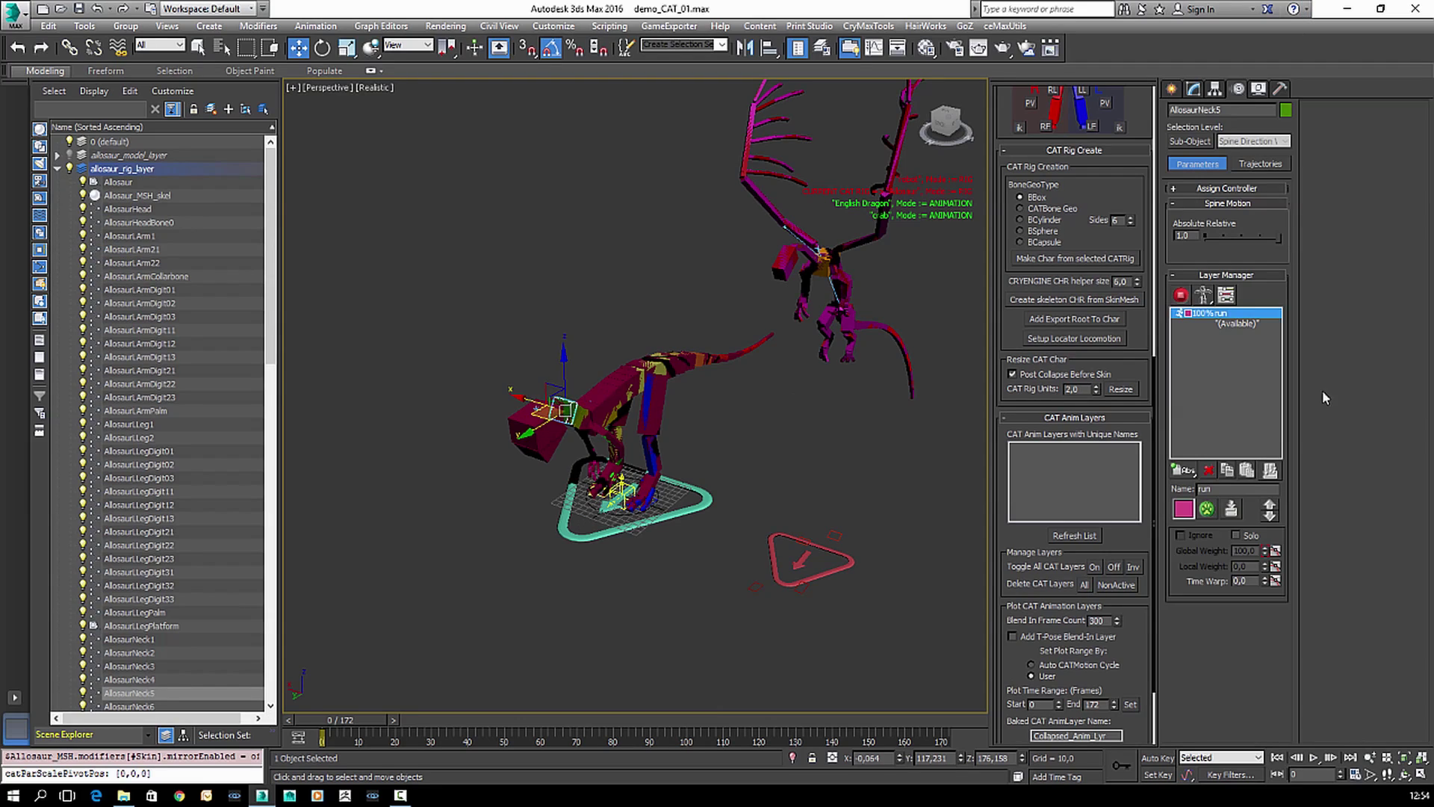
click(1180, 294)
middle_drag(700, 445, 660, 382)
middle_drag(832, 365, 784, 413)
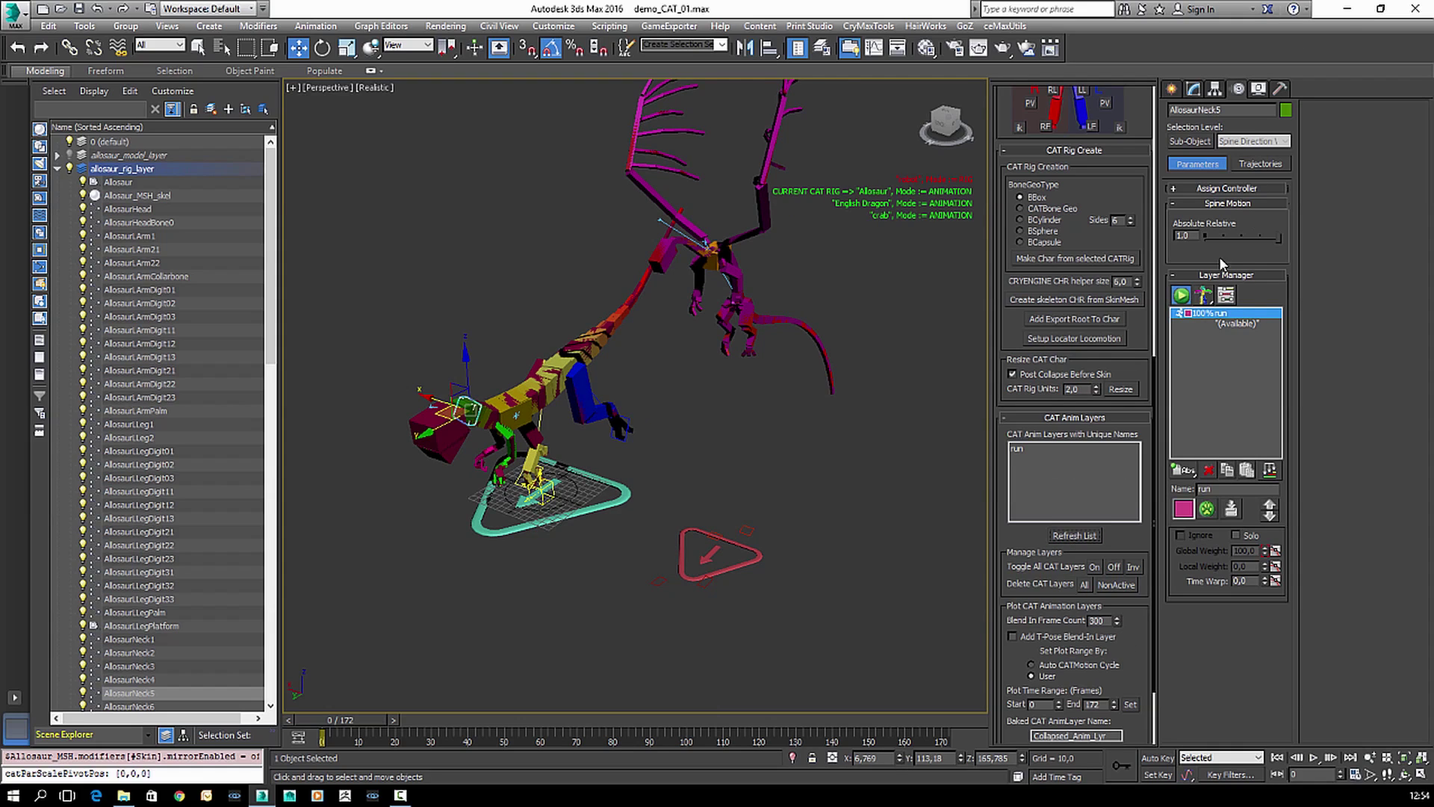
click(1174, 89)
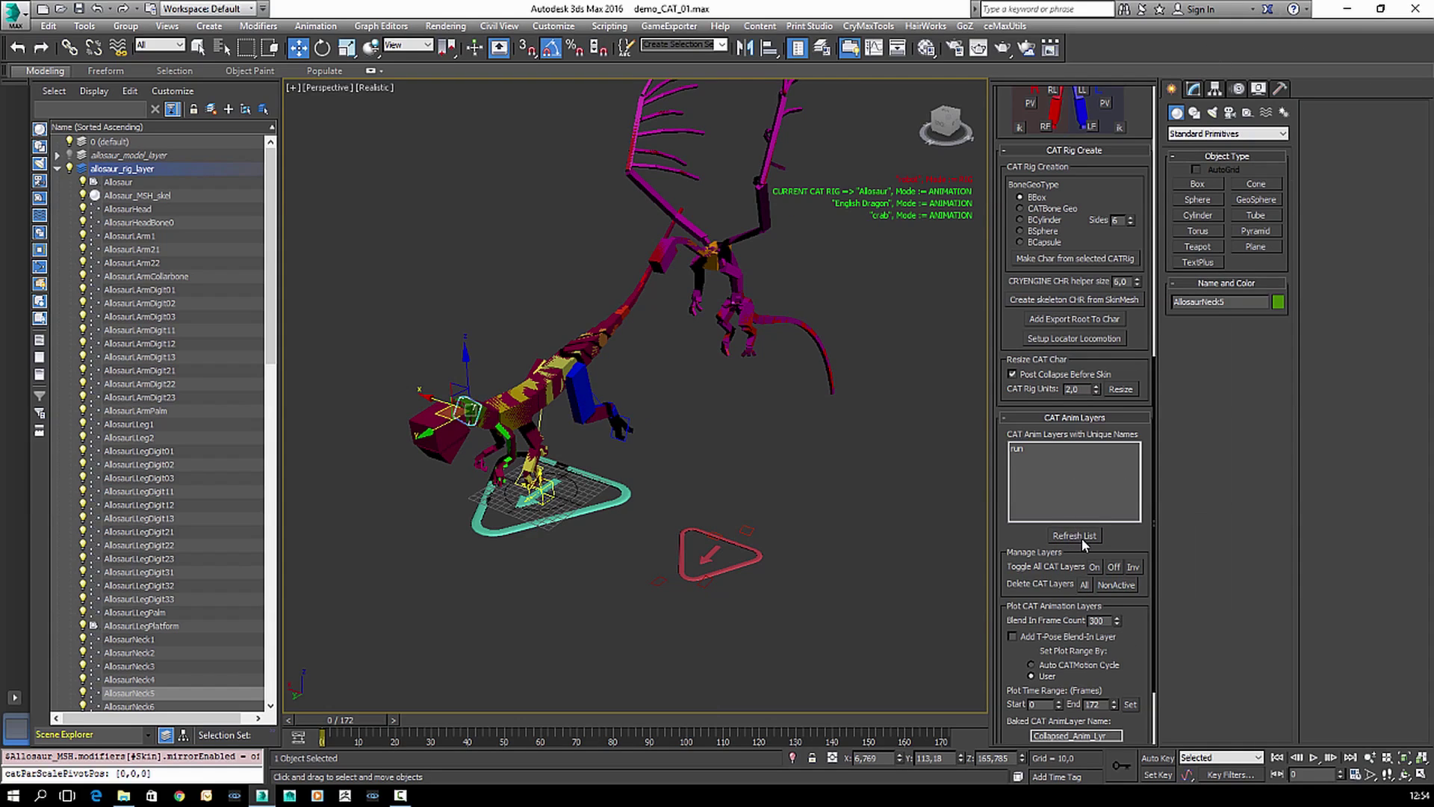
- Set the Allosaur's run CATMotion layer to Walk on Spot and play the animation to check it
click(1021, 450)
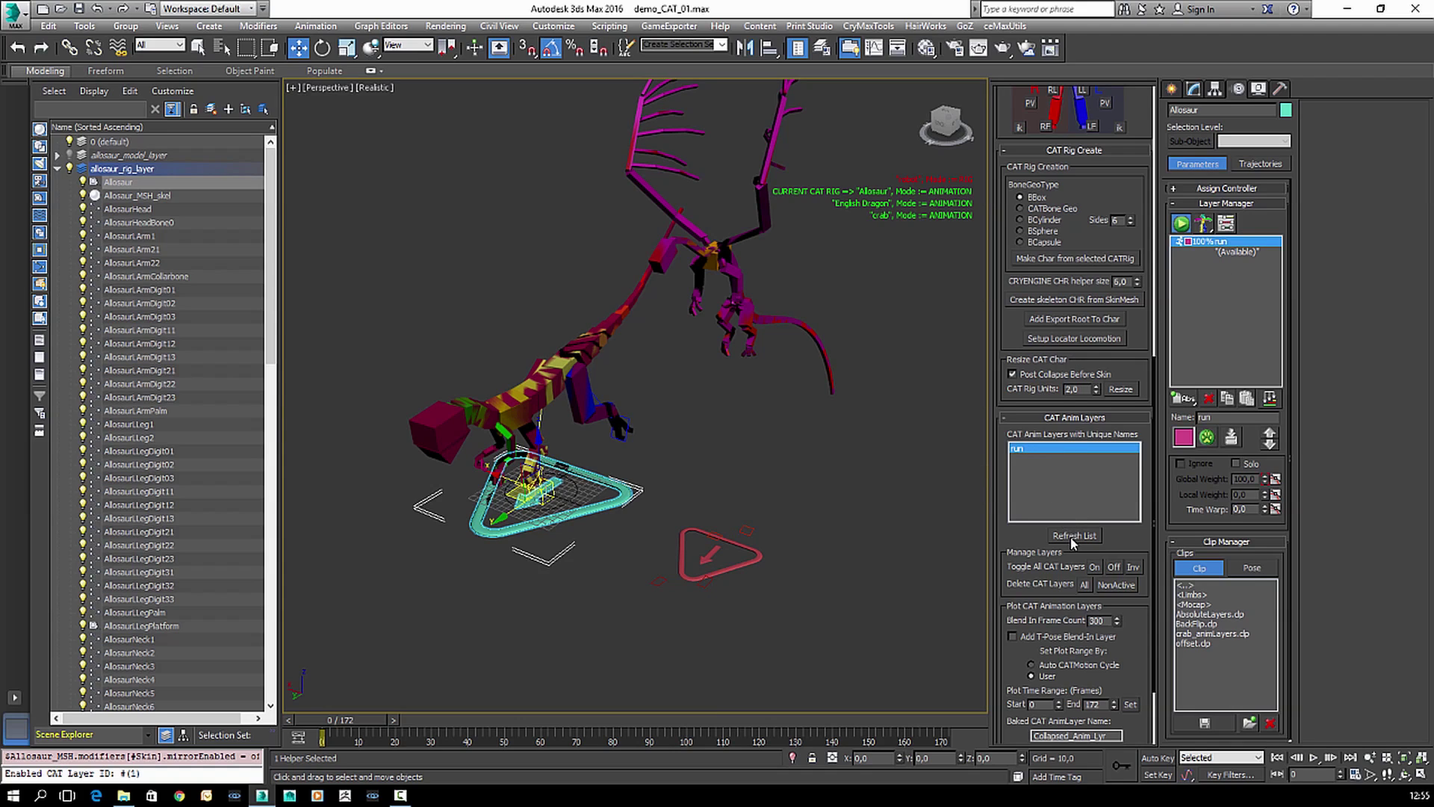
right_click(1041, 447)
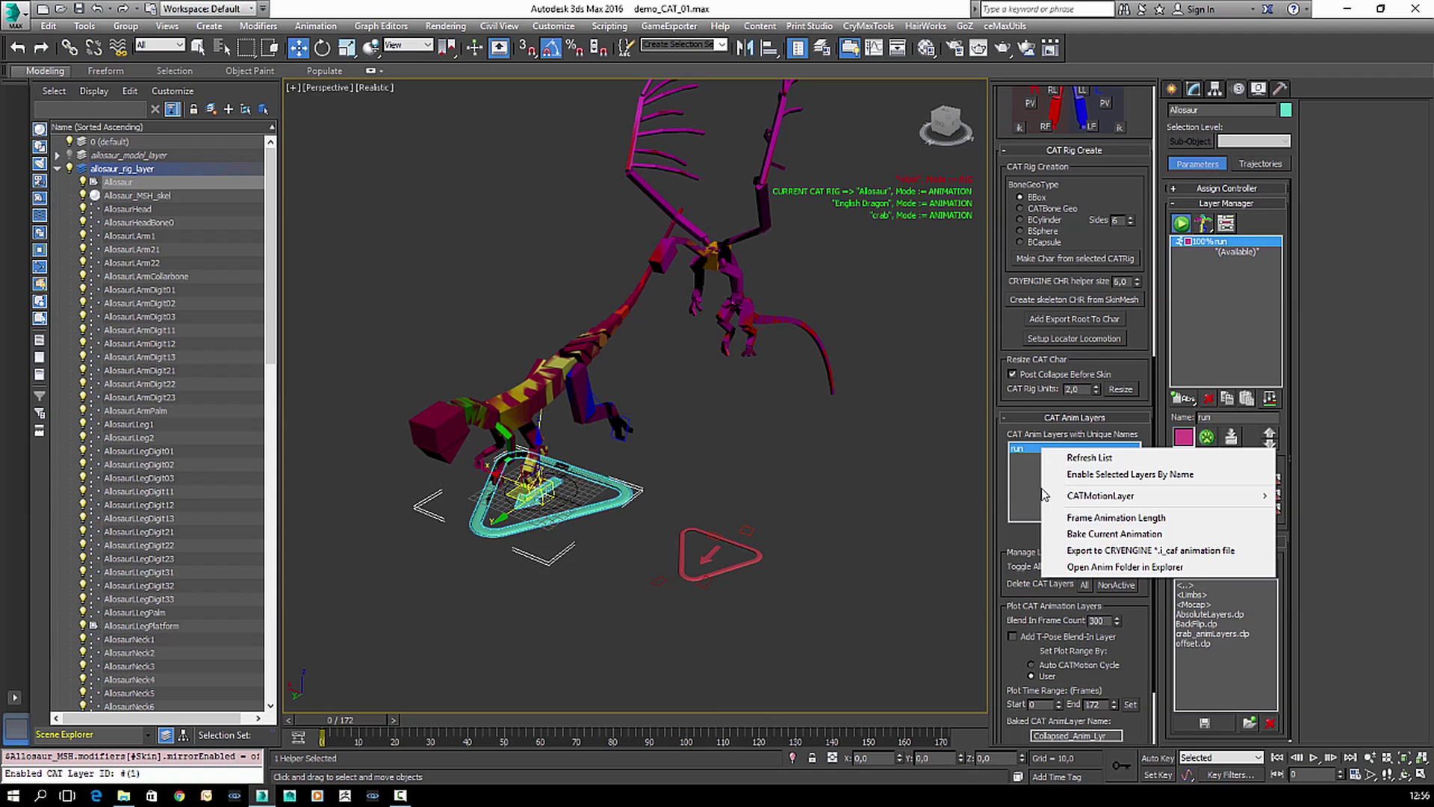
mouse_move(1071, 495)
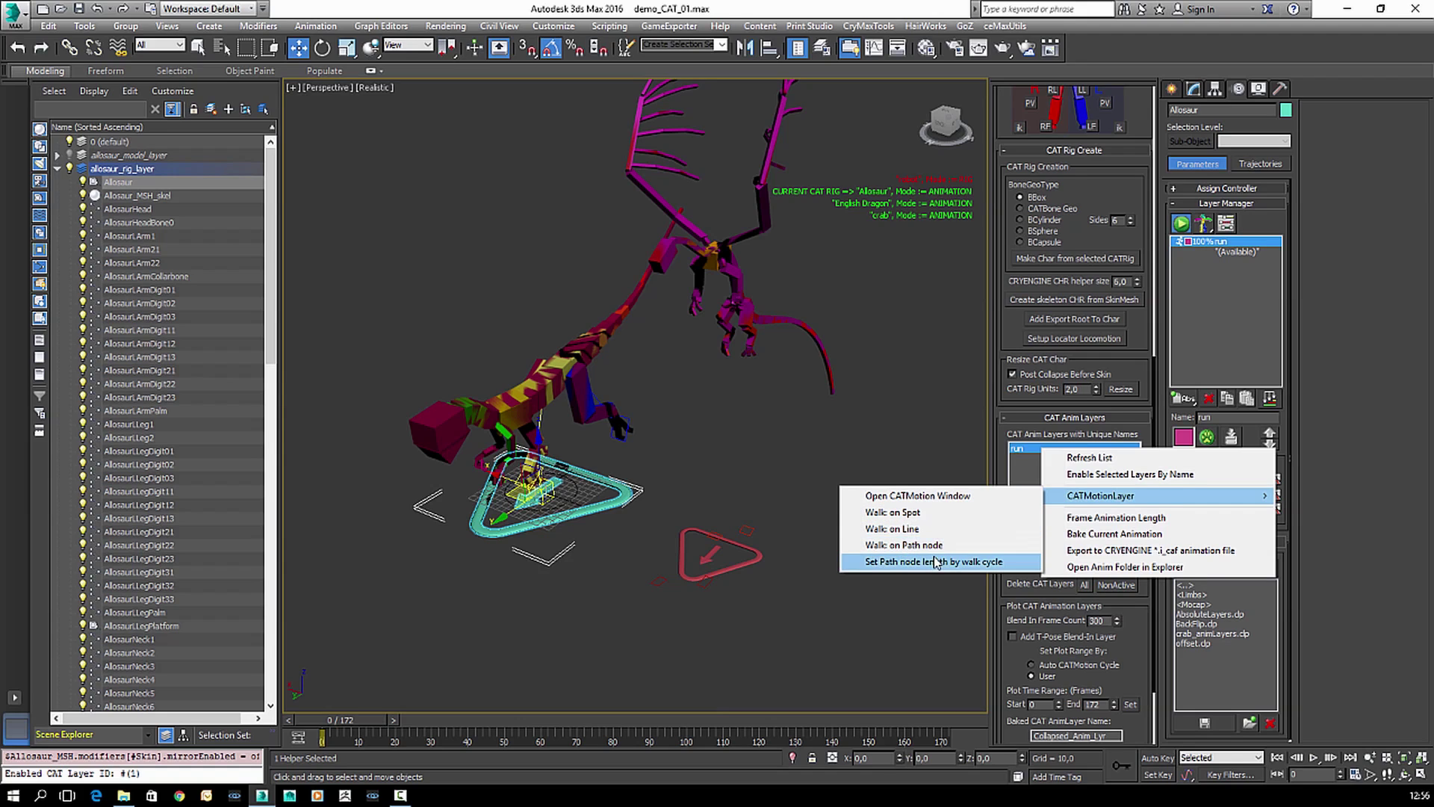
click(896, 512)
middle_drag(741, 526, 754, 529)
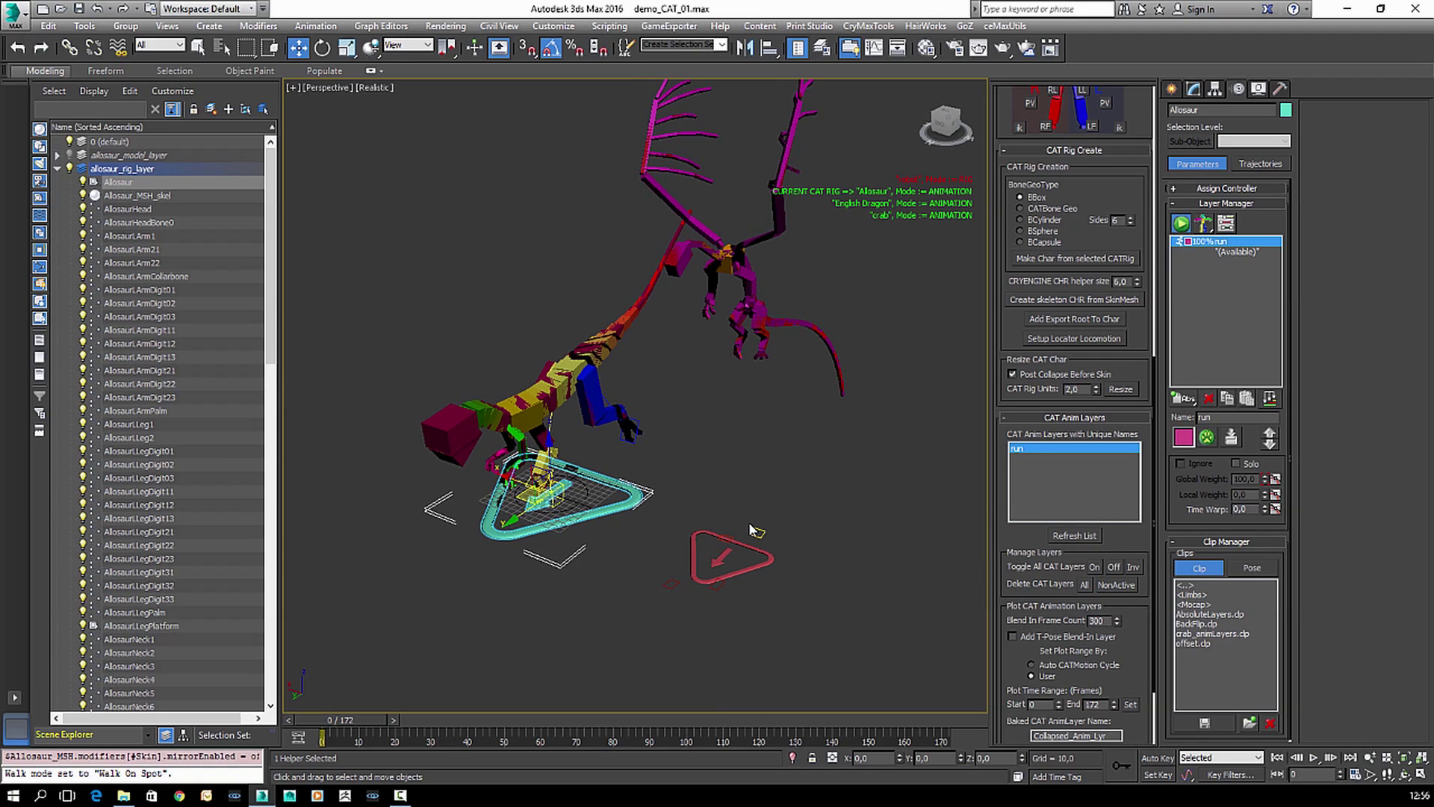
key(slash)
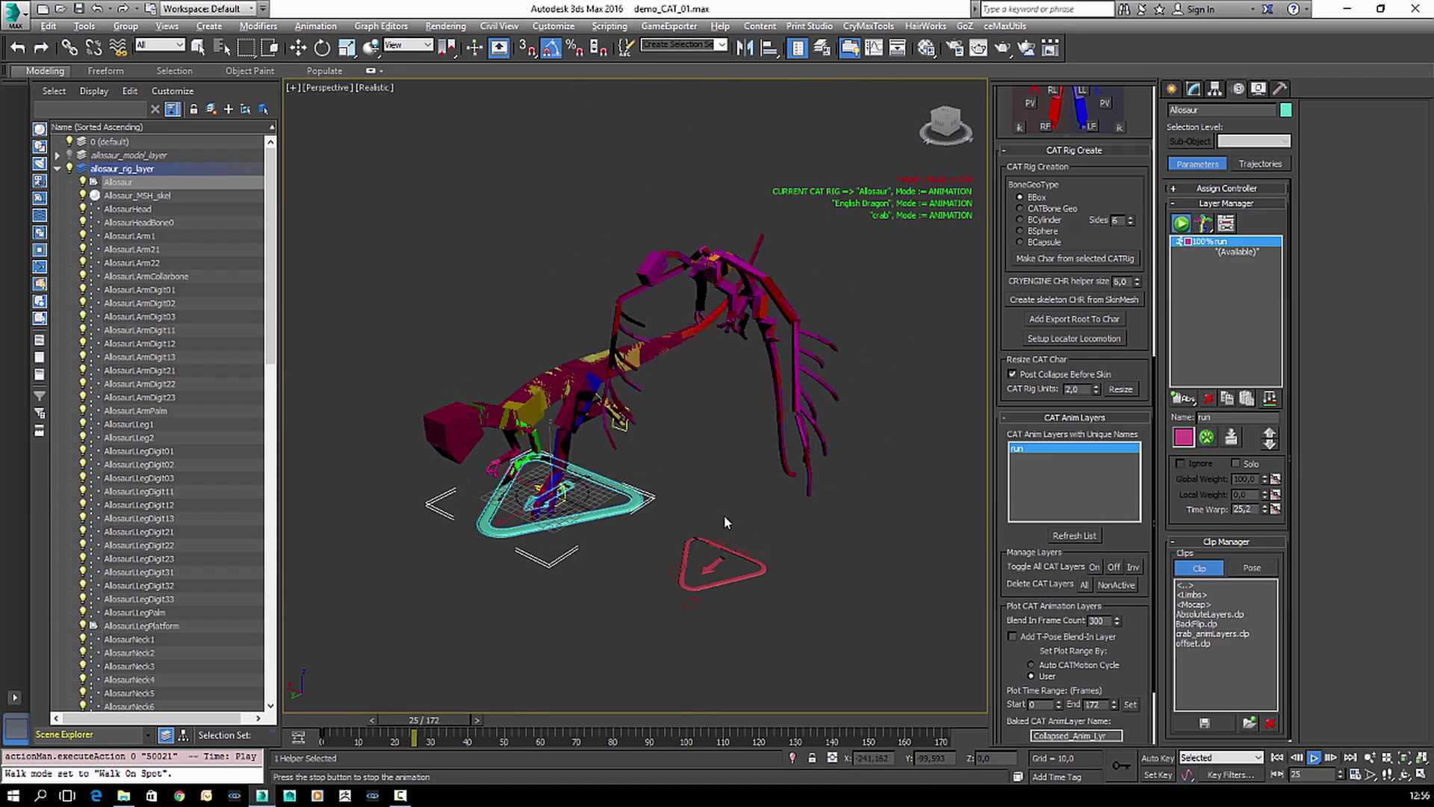
scroll(717, 526, down, 3)
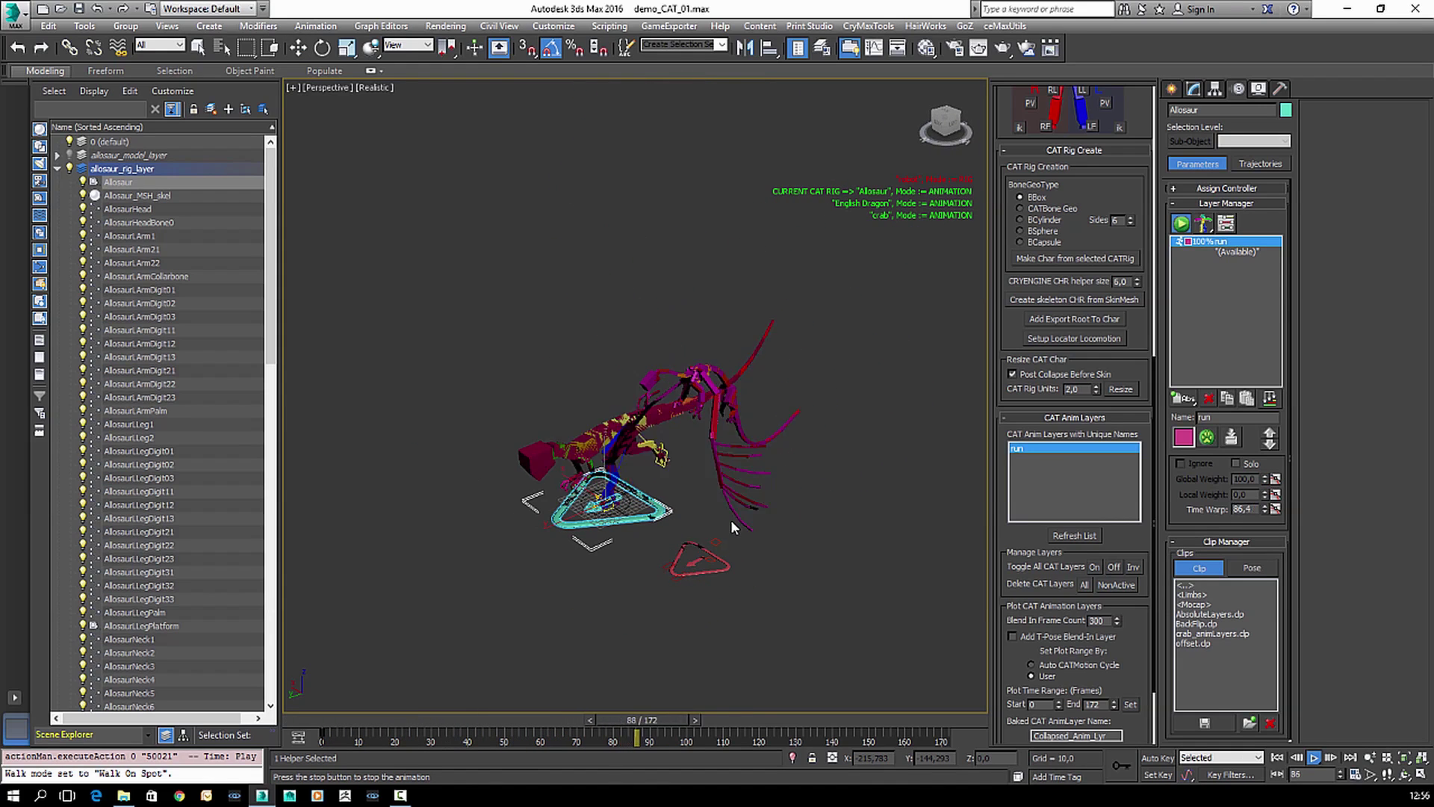
key(slash)
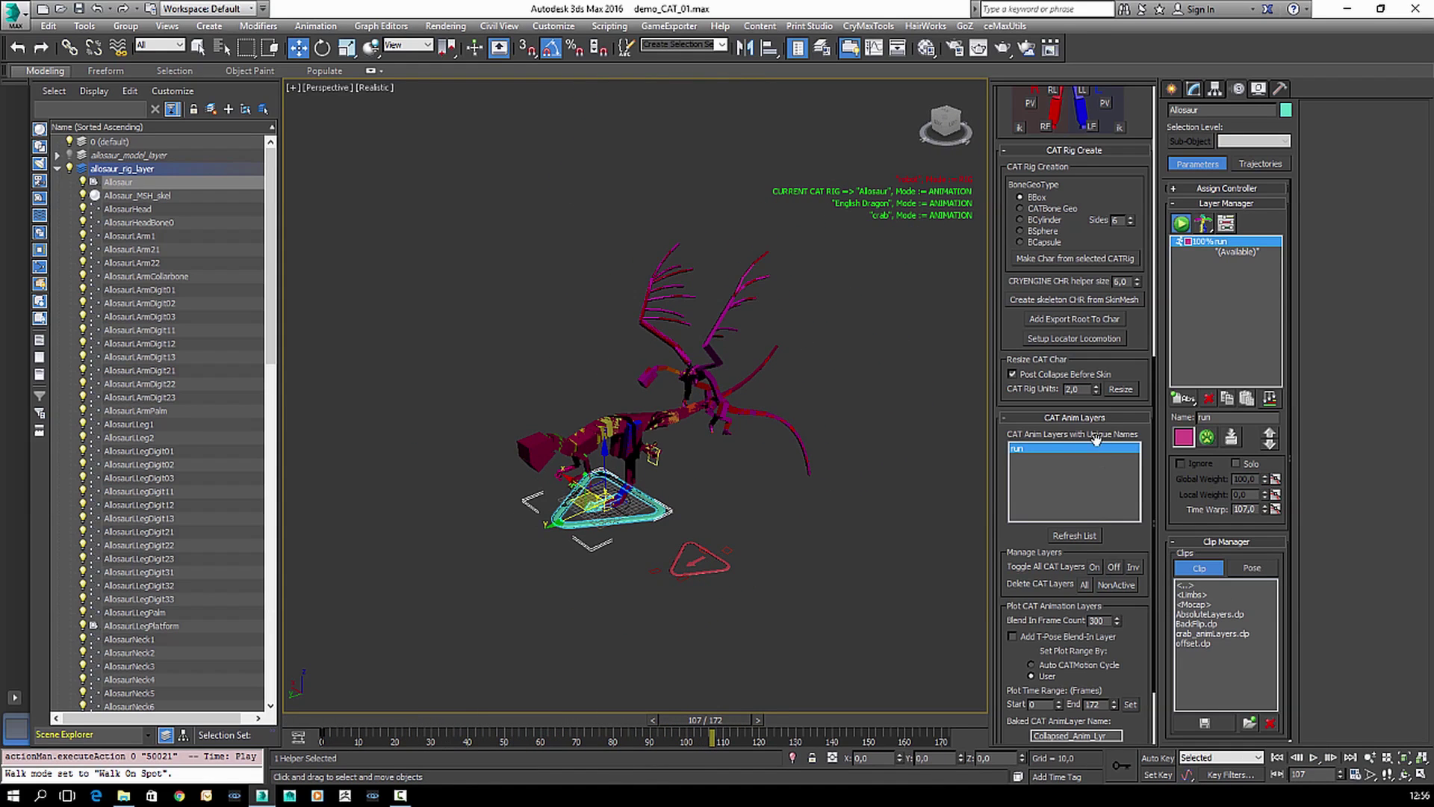
- Set the run CATMotion layer to Walk on Line, return to the first frame and play the animation
right_click(1062, 449)
click(1062, 450)
right_click(1062, 450)
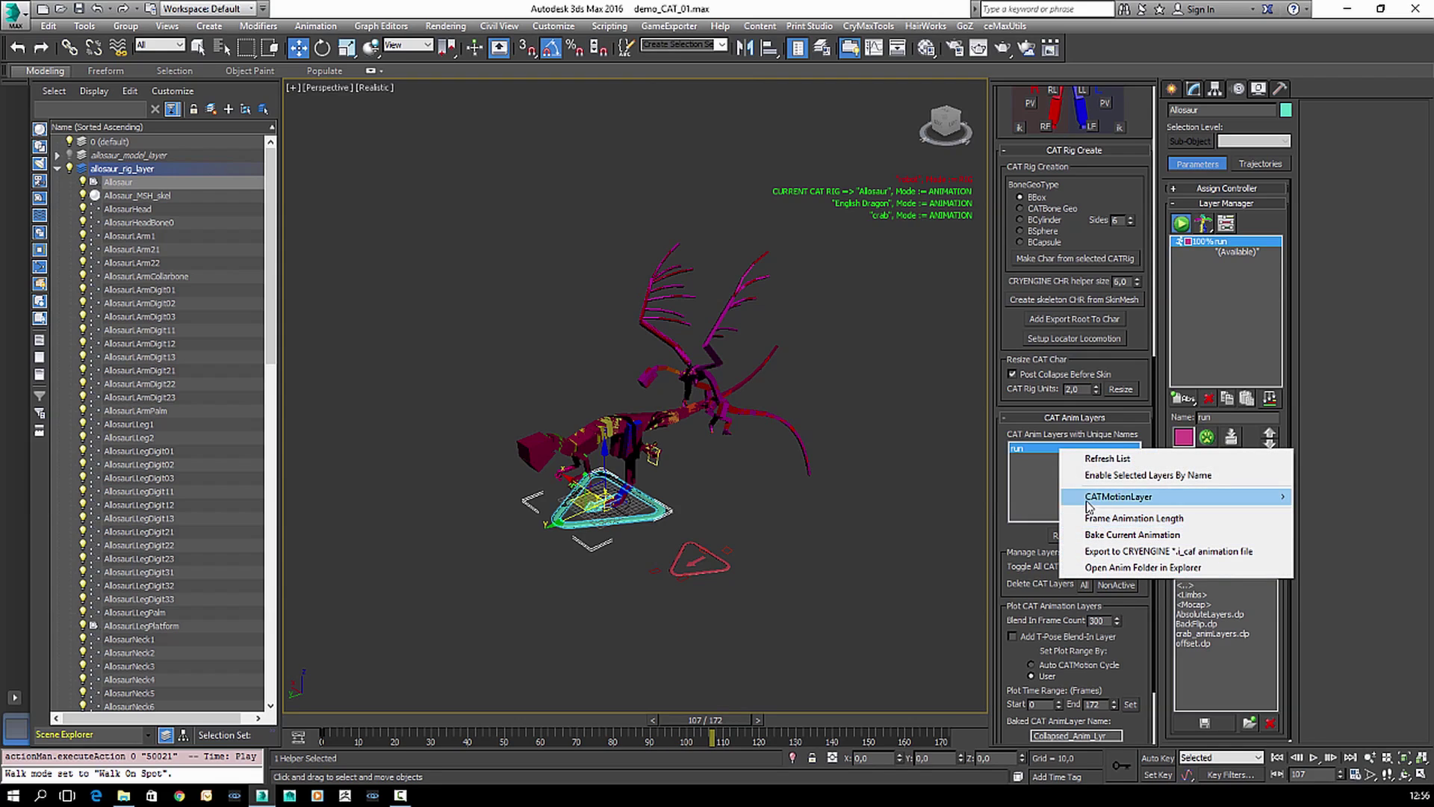
click(1020, 529)
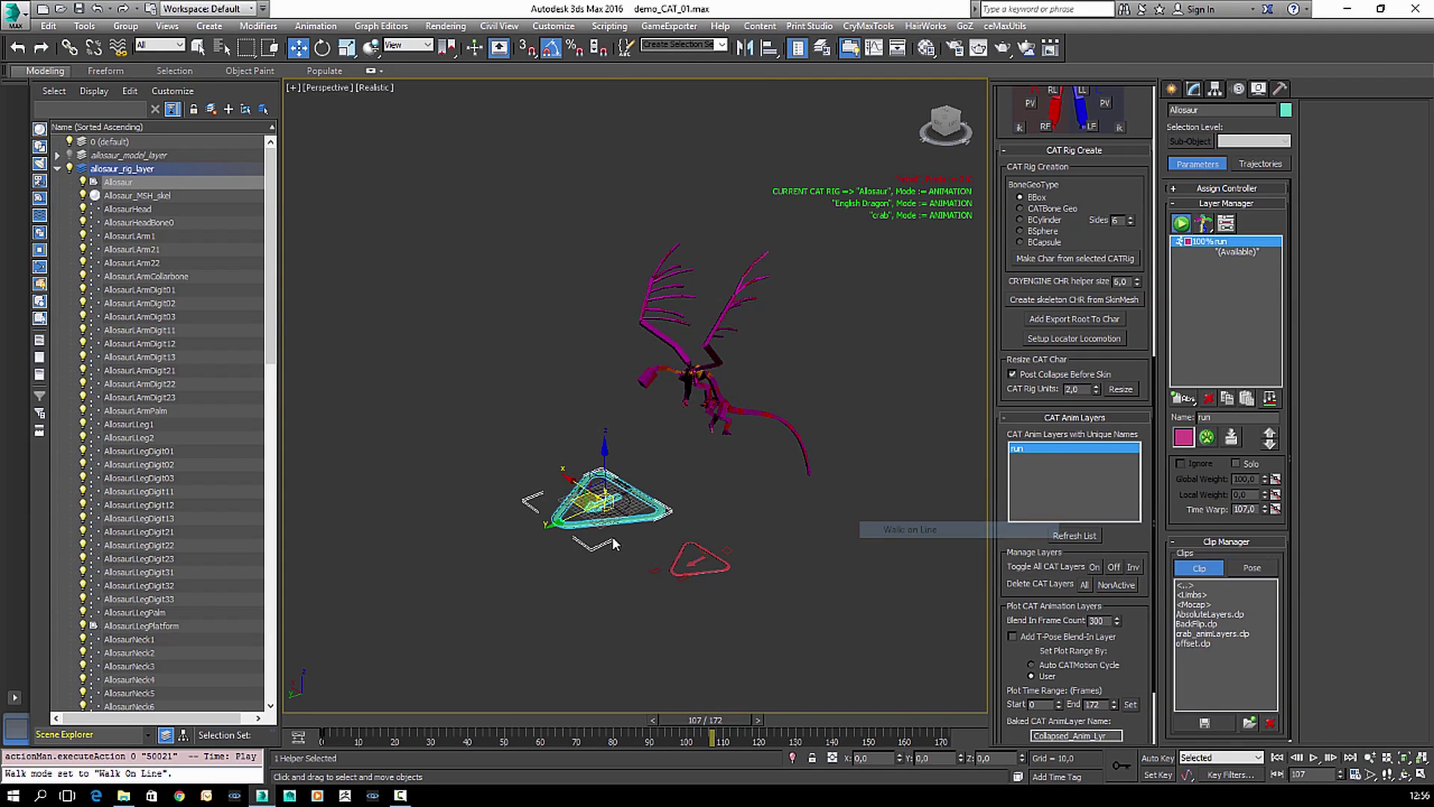
scroll(643, 598, down, 3)
drag(599, 715, 219, 729)
key(slash)
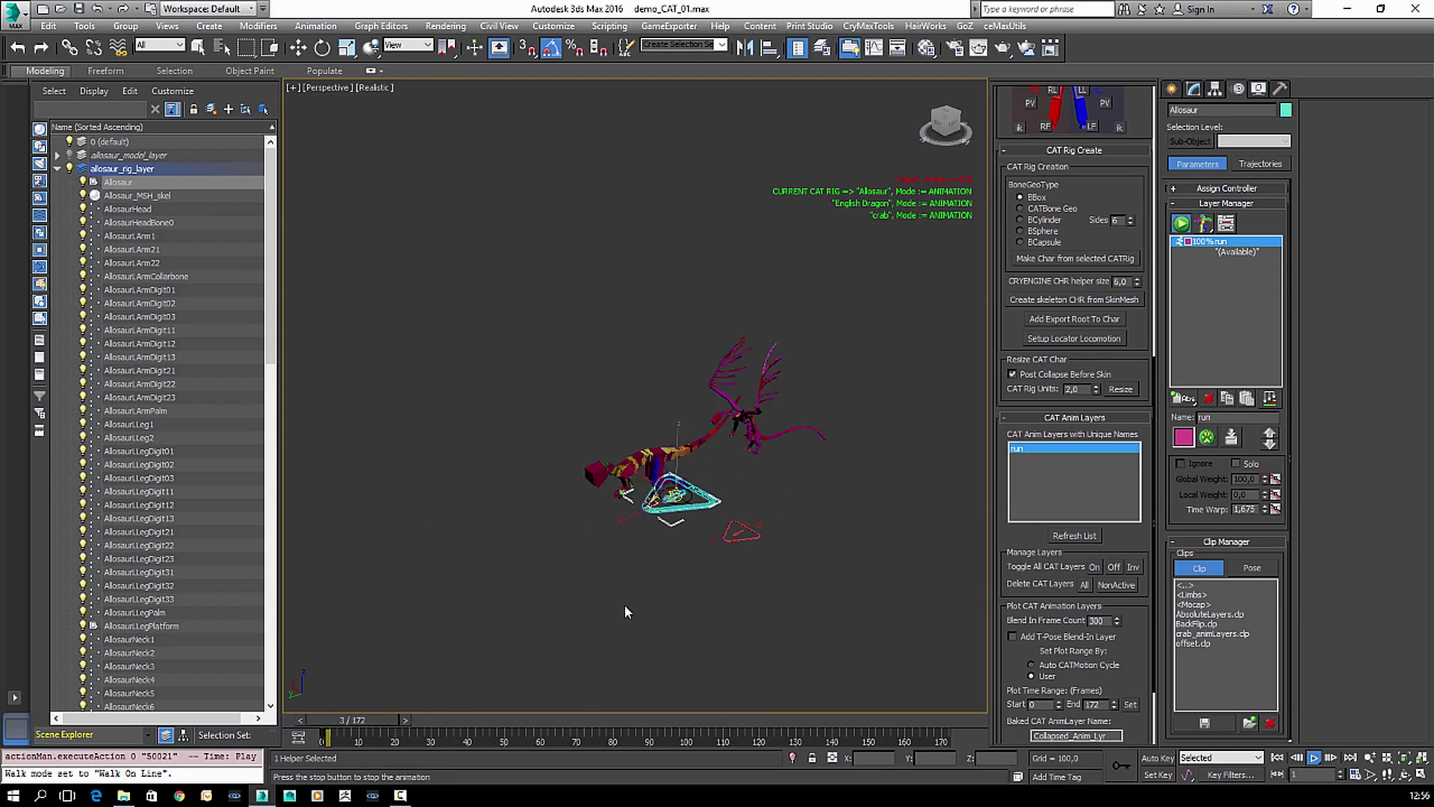
- Stop playback, return to the first frame, and collapse and hide allosaur_rig_layer
key(slash)
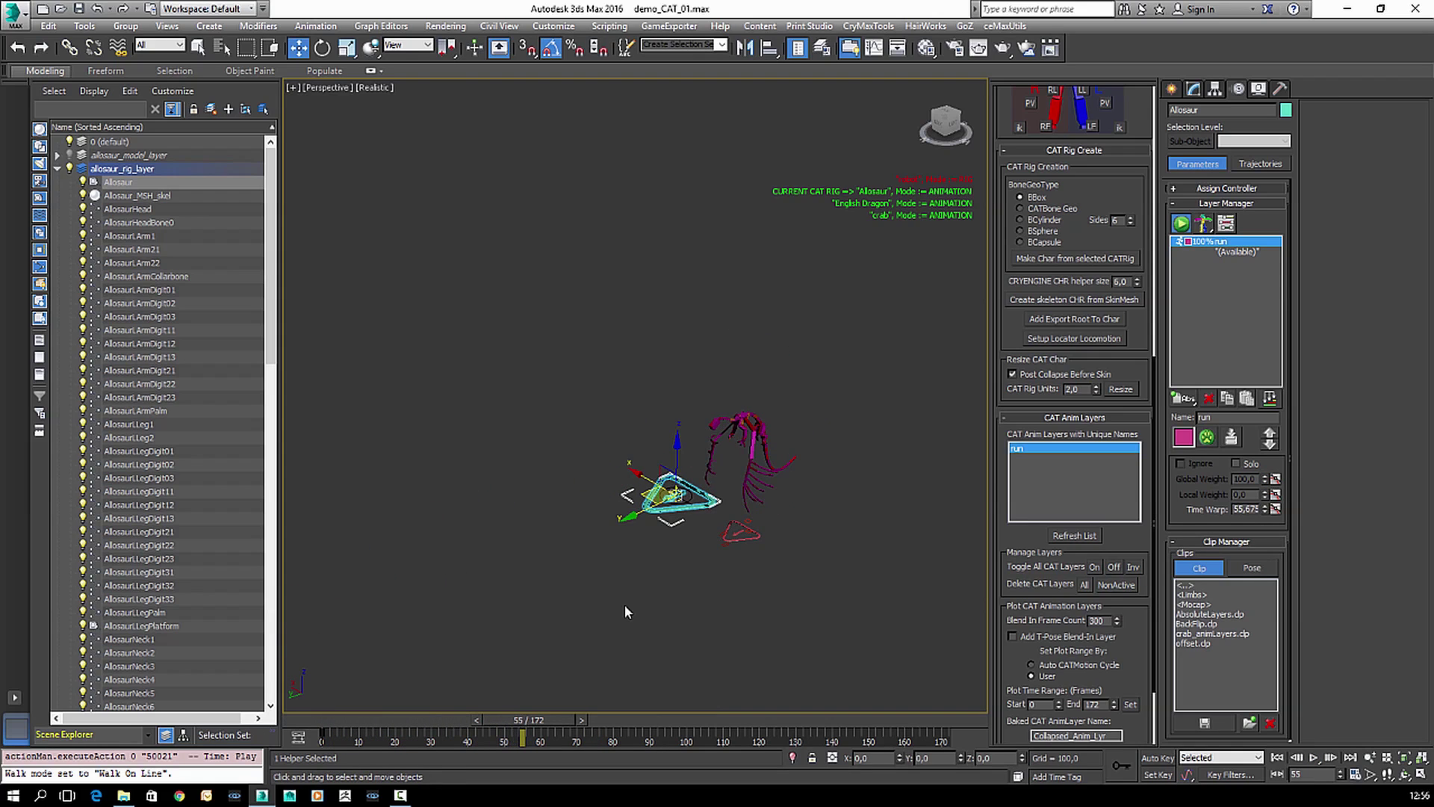
key(Home)
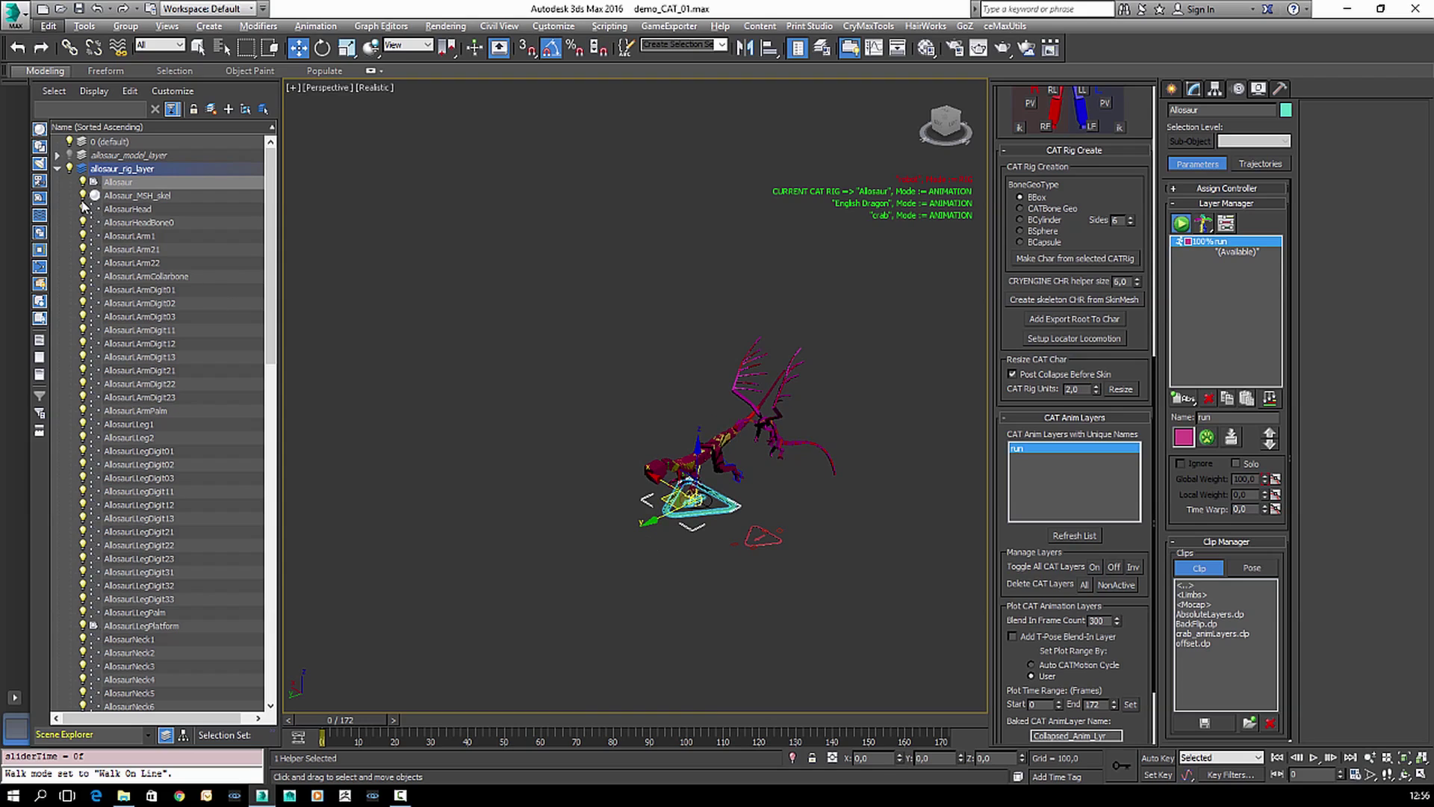
click(57, 168)
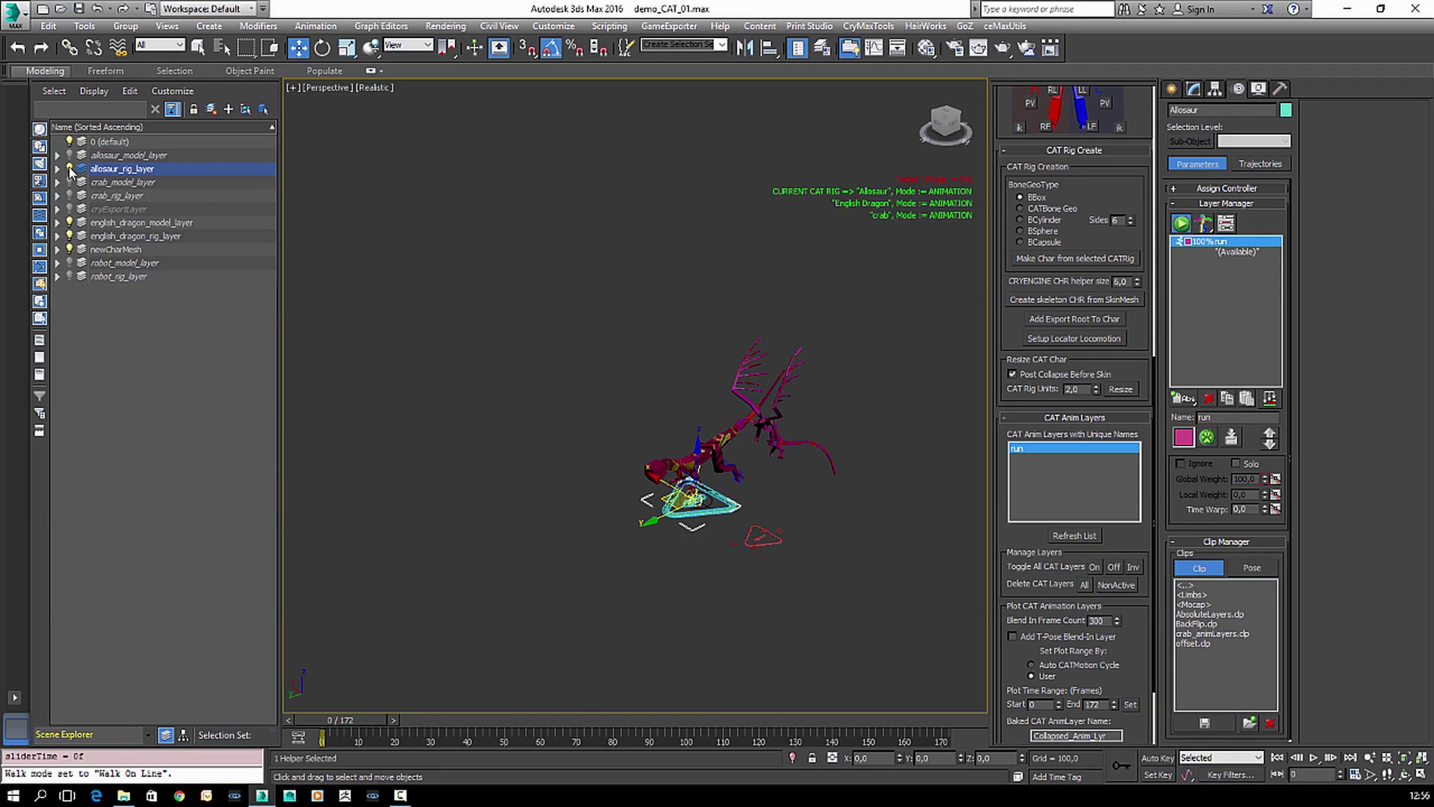
click(70, 168)
- Play the run animation with only the Allosaur mesh shown, and return to the first frame
key(/)
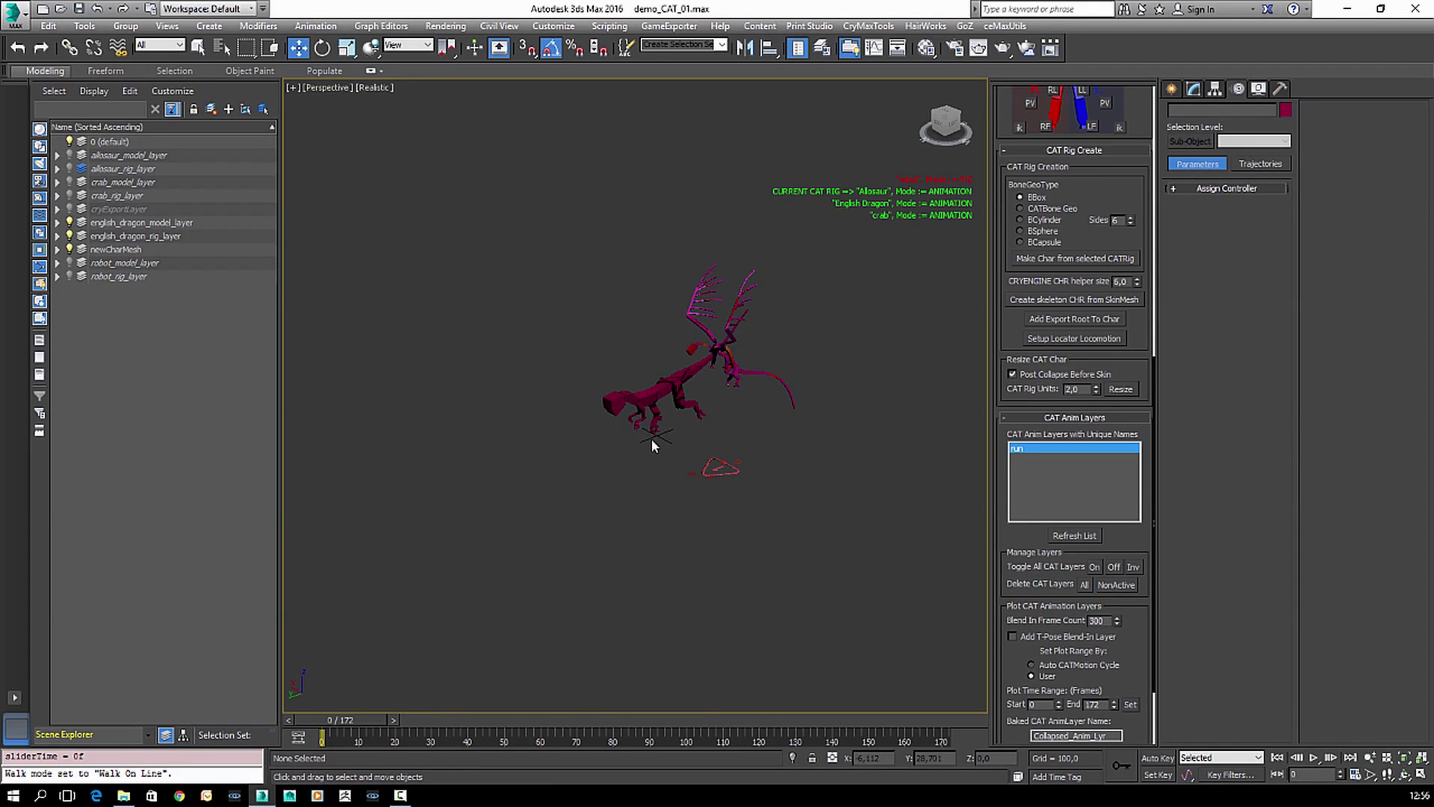
scroll(782, 387, up, 5)
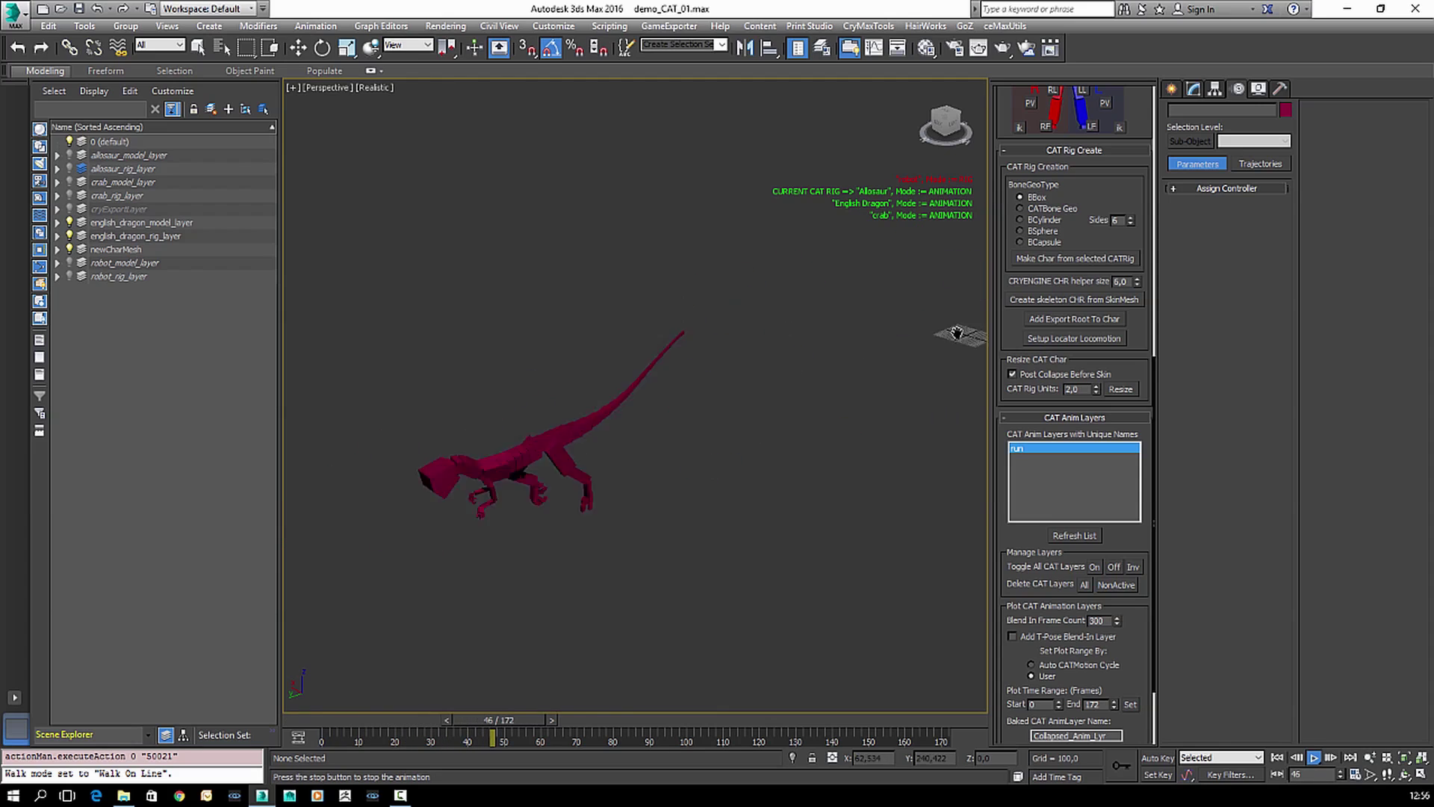
scroll(784, 396, down, 6)
key(w)
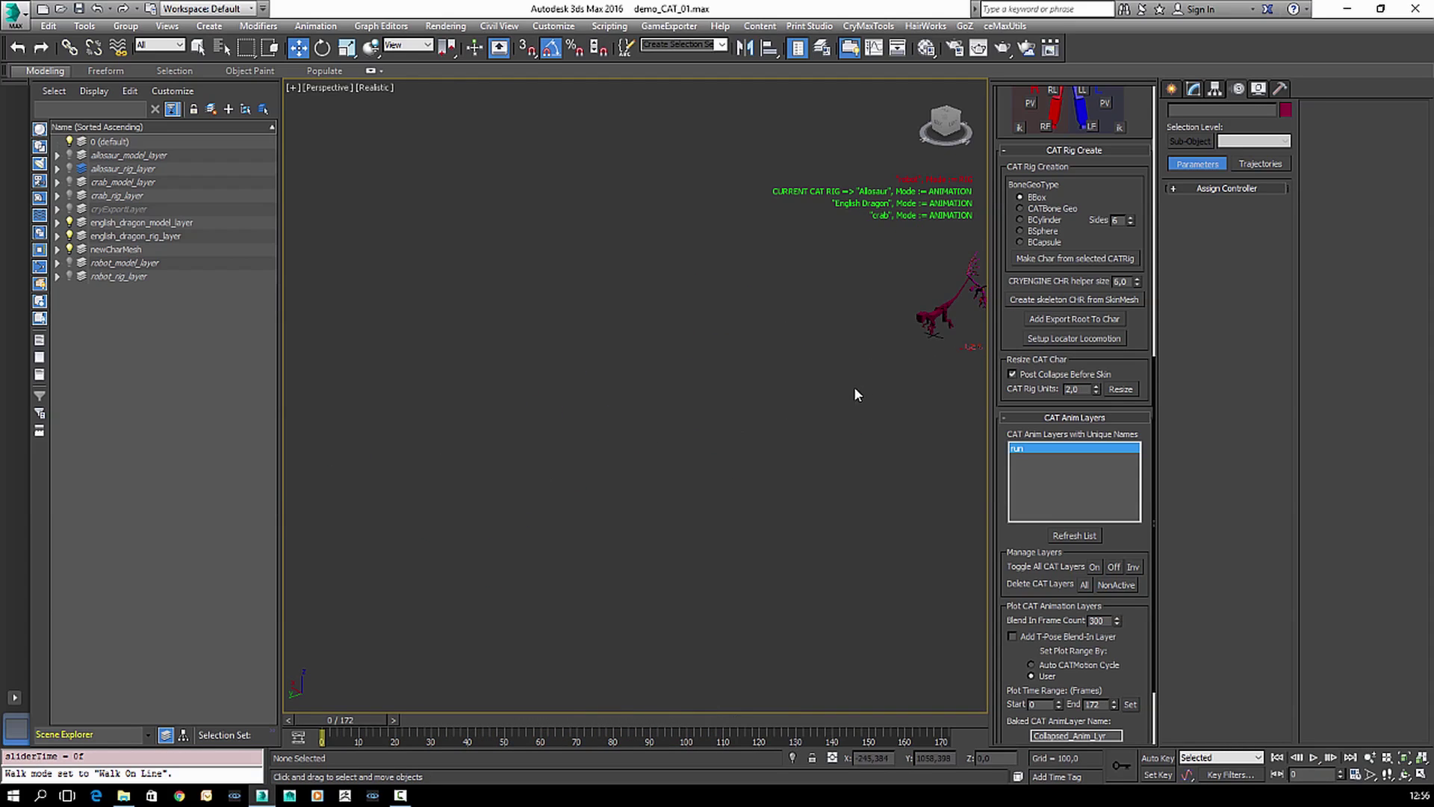
- Select the Allosaur_MSH character mesh and examine it up close against the dragon
click(597, 415)
scroll(599, 385, up, 5)
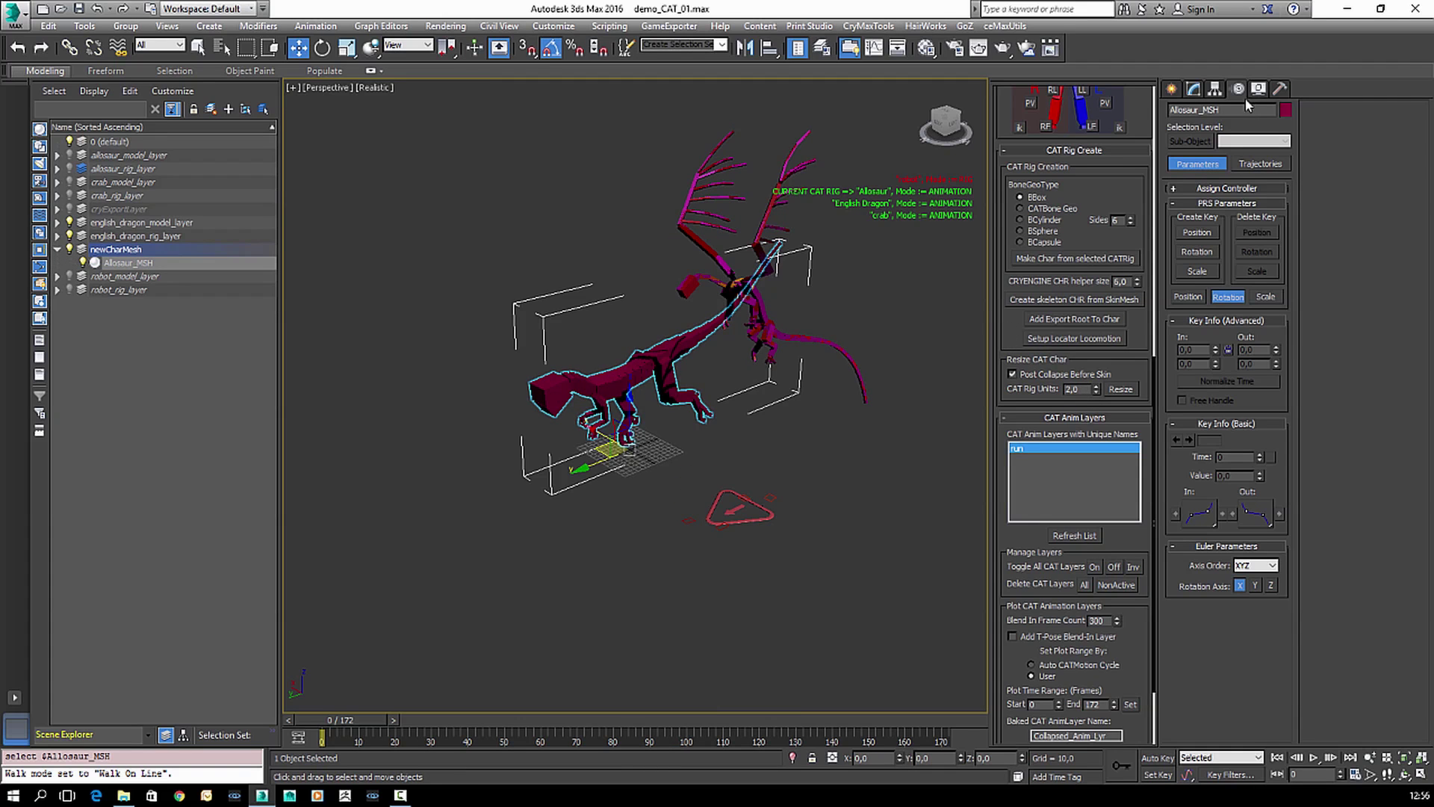
scroll(664, 497, up, 3)
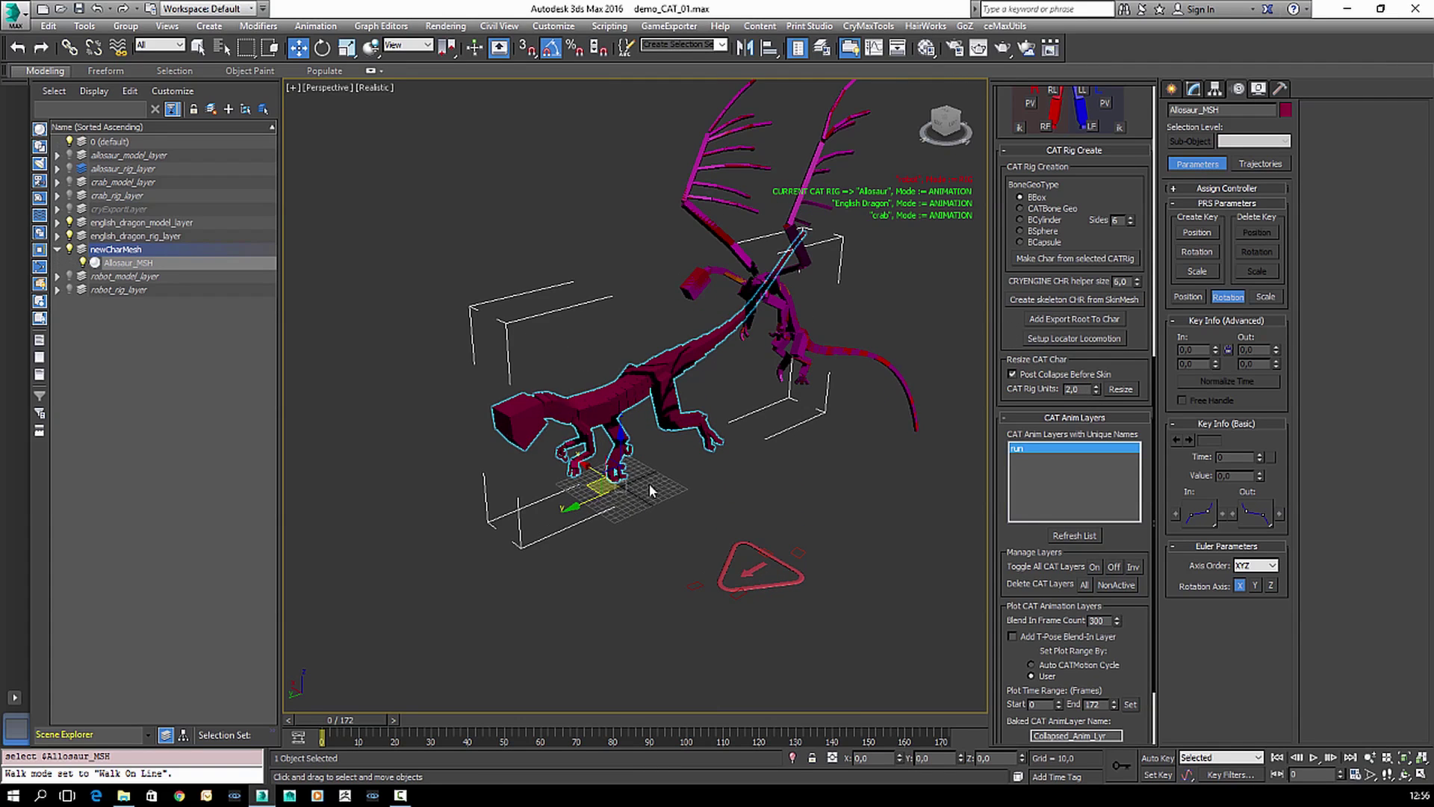
scroll(648, 482, up, 2)
scroll(649, 503, up, 2)
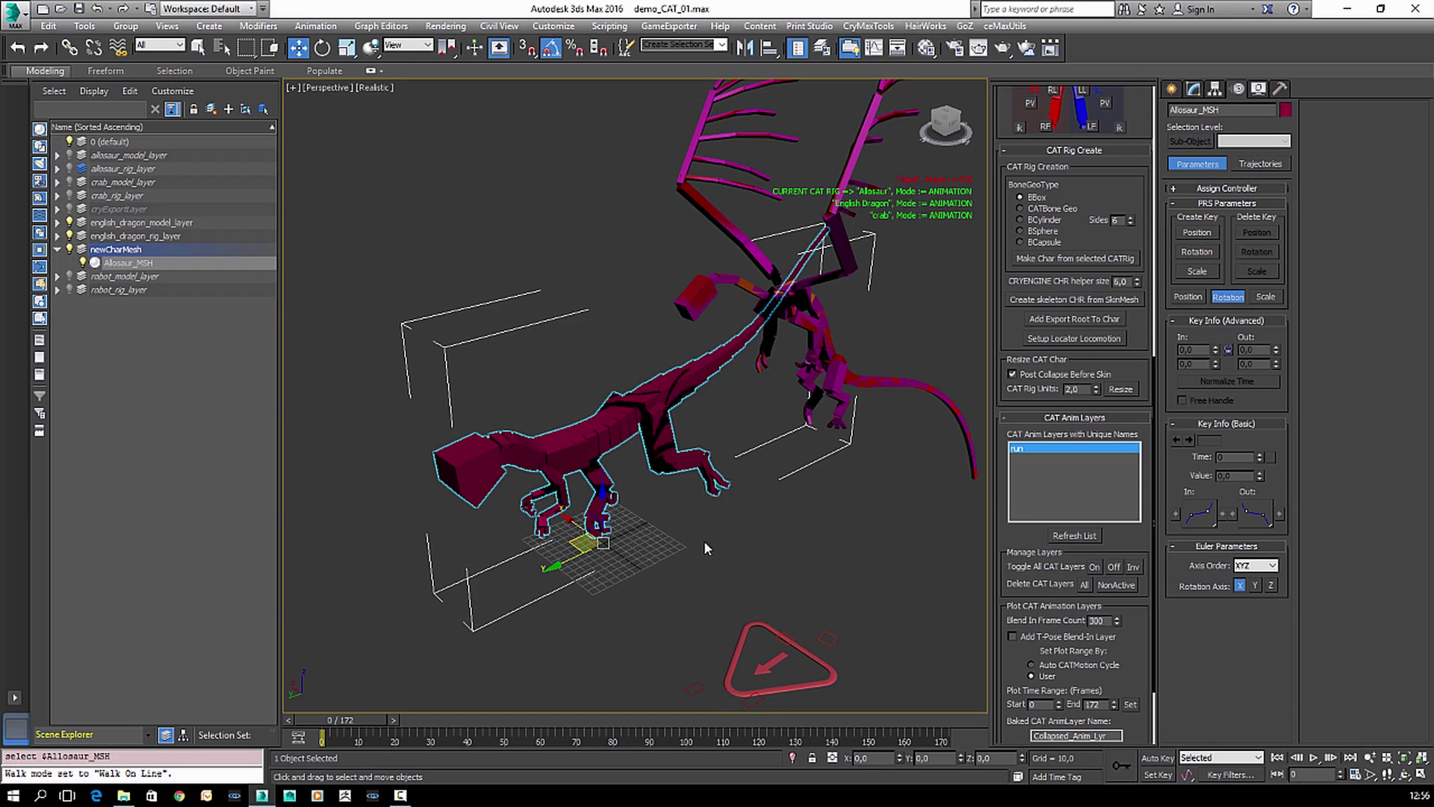
scroll(728, 541, down, 1)
middle_drag(728, 541, 662, 522)
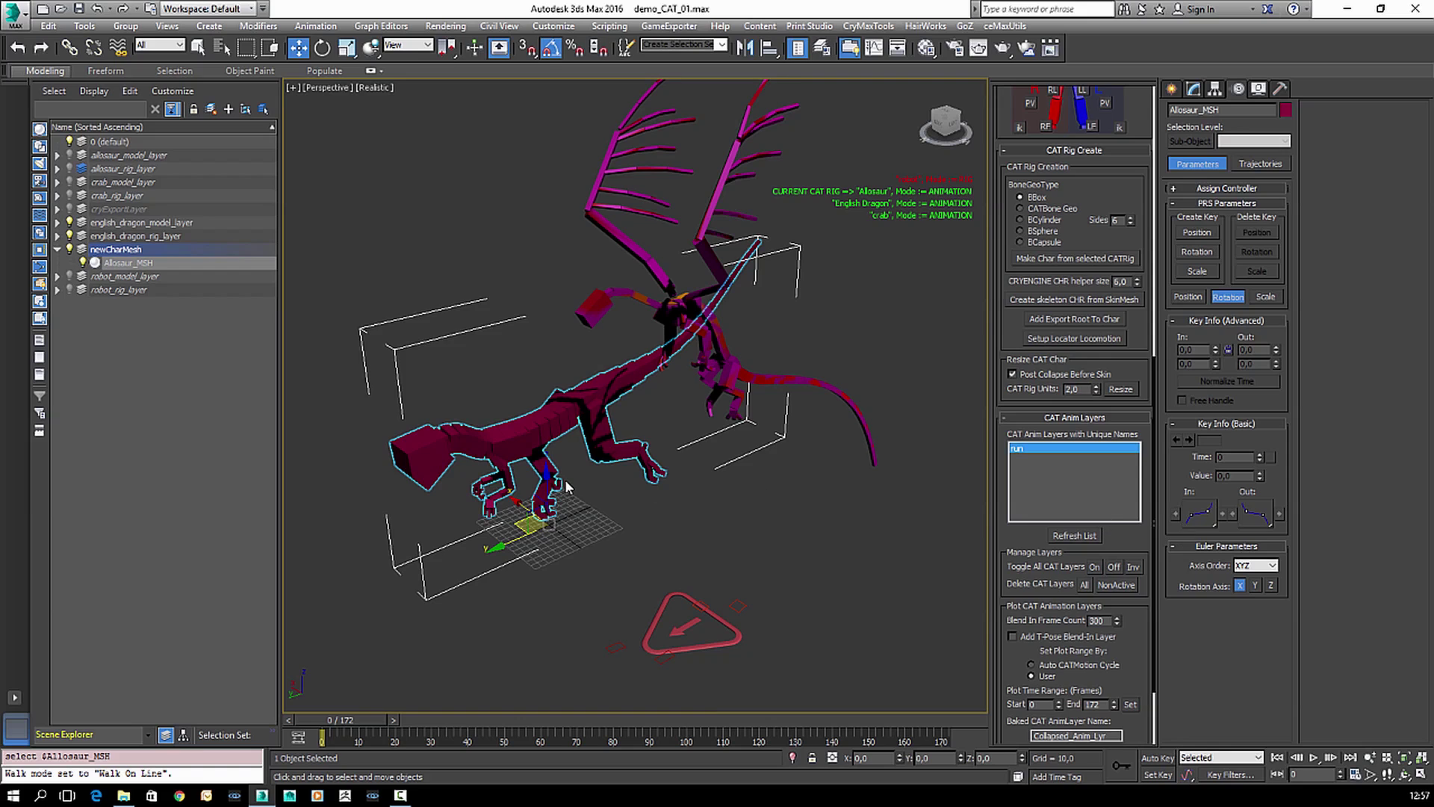
middle_drag(748, 466, 750, 501)
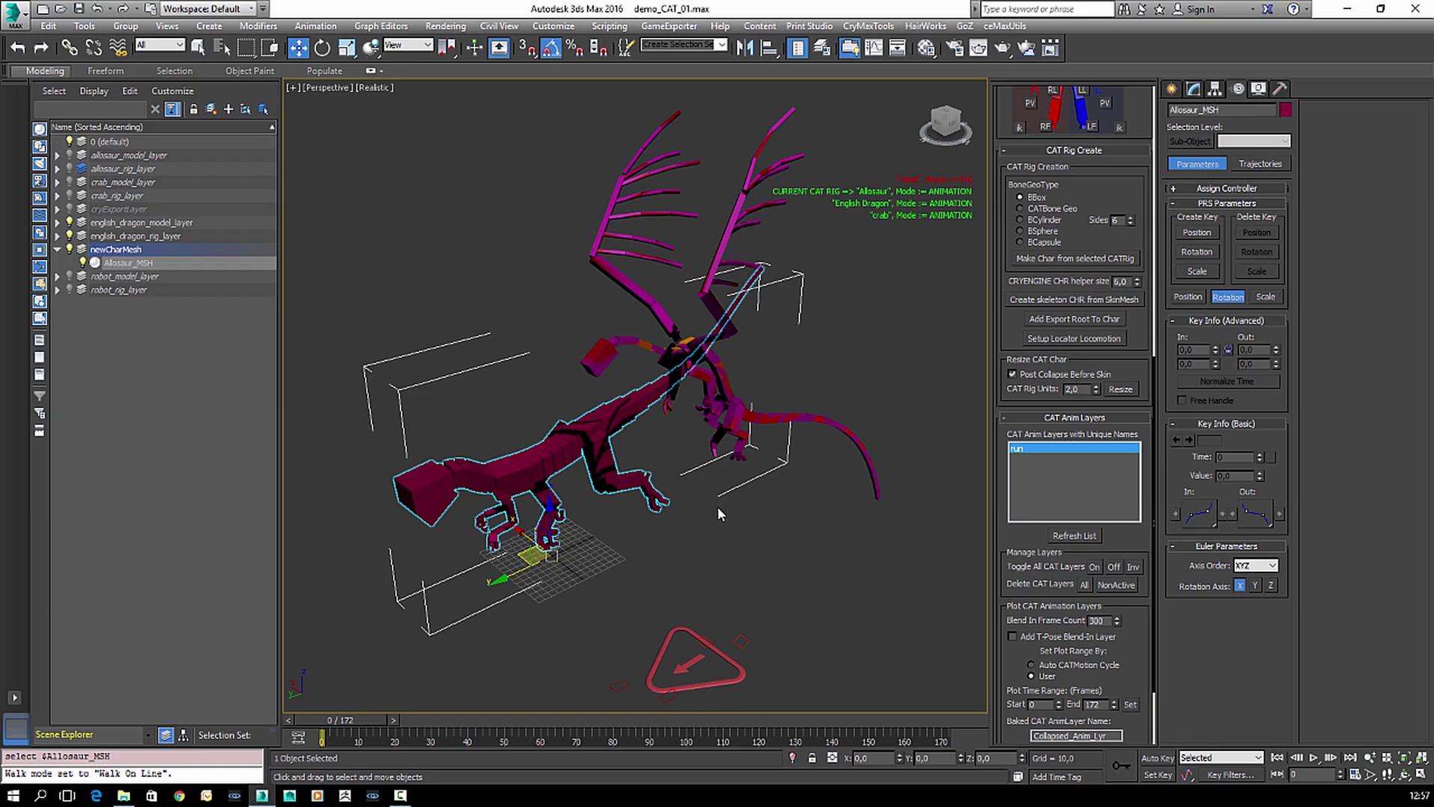
- Examine the Manage Layers and Plot CAT Animation Layers options of the CAT Anim Layers tools
drag(1129, 626, 1153, 504)
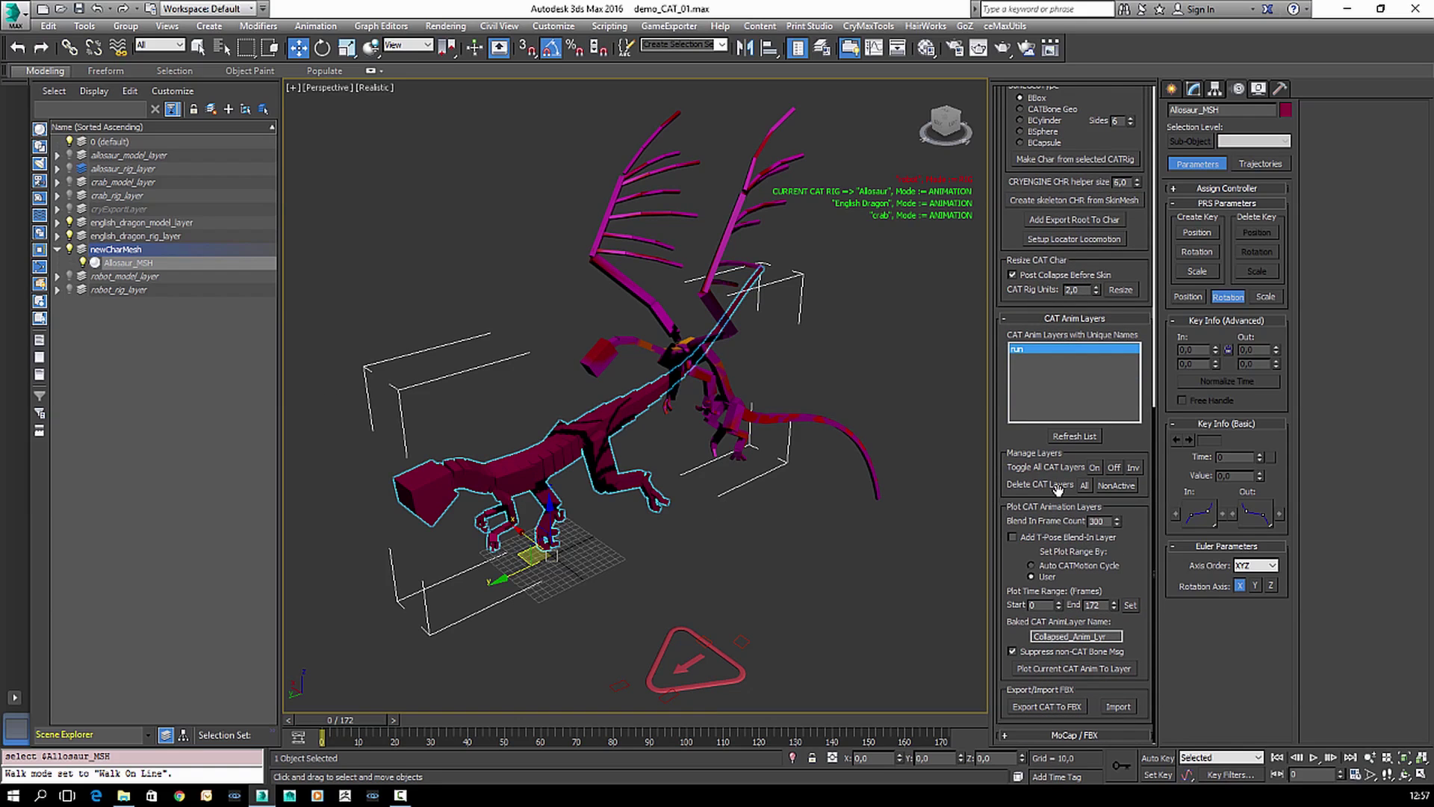
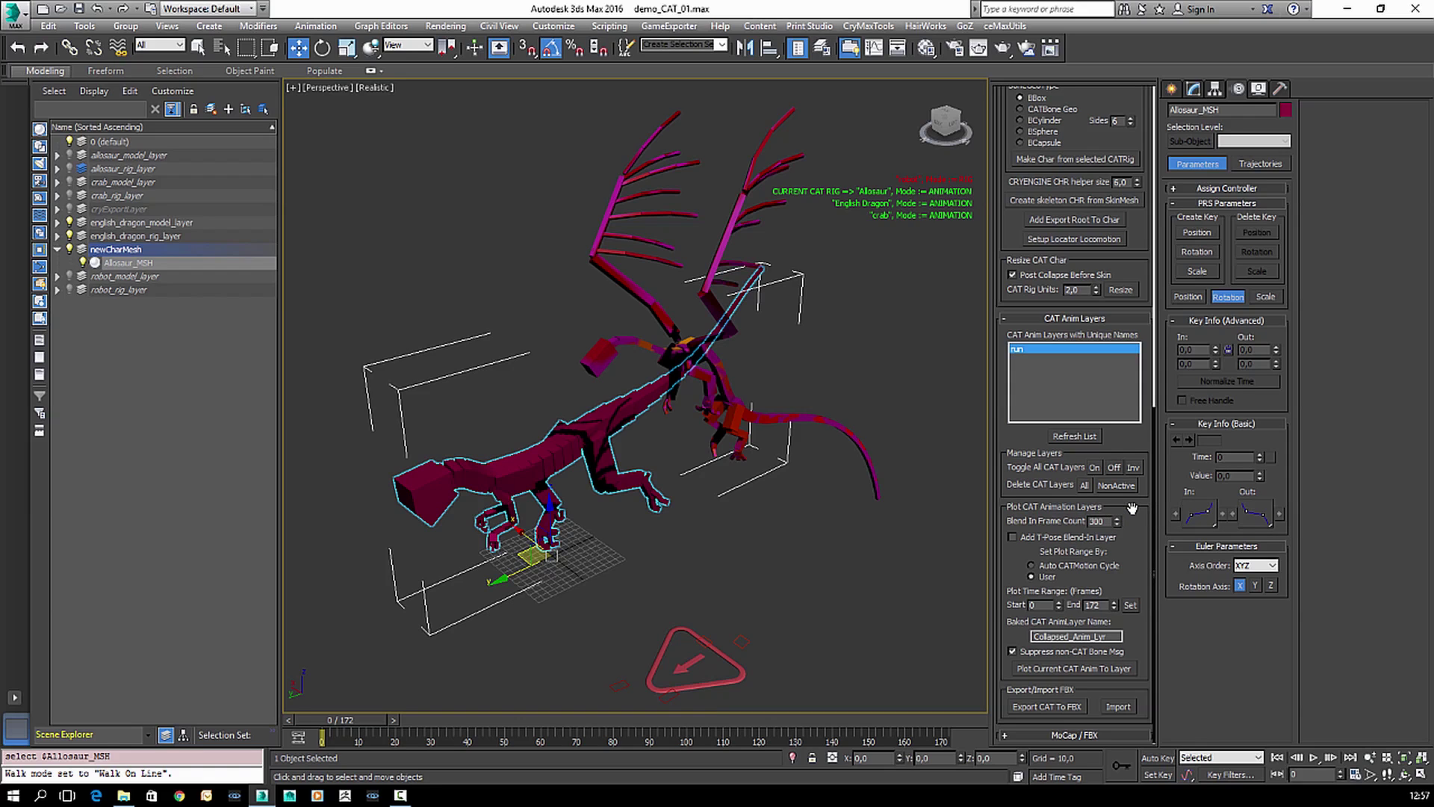
scroll(1132, 508, up, 1)
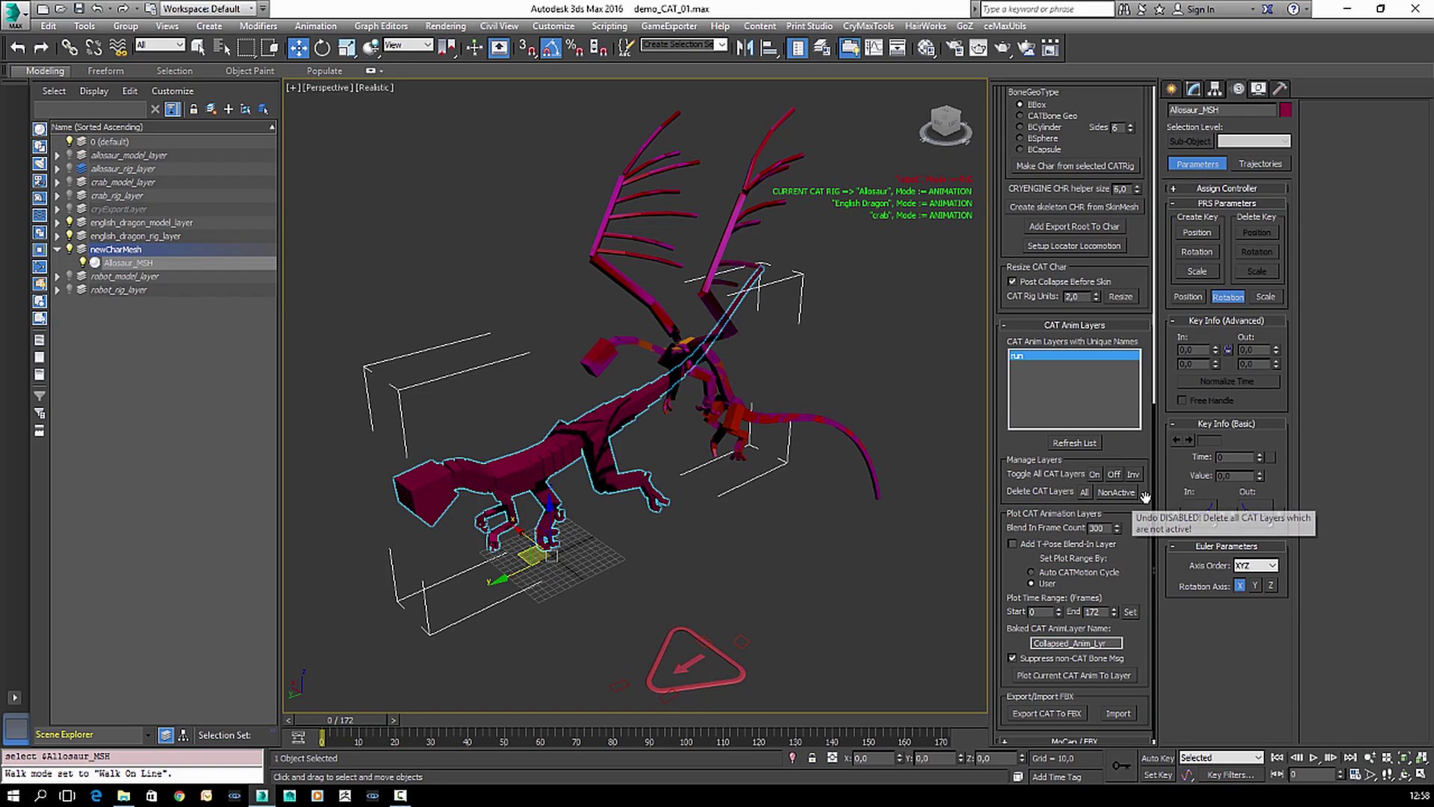
scroll(1144, 496, up, 1)
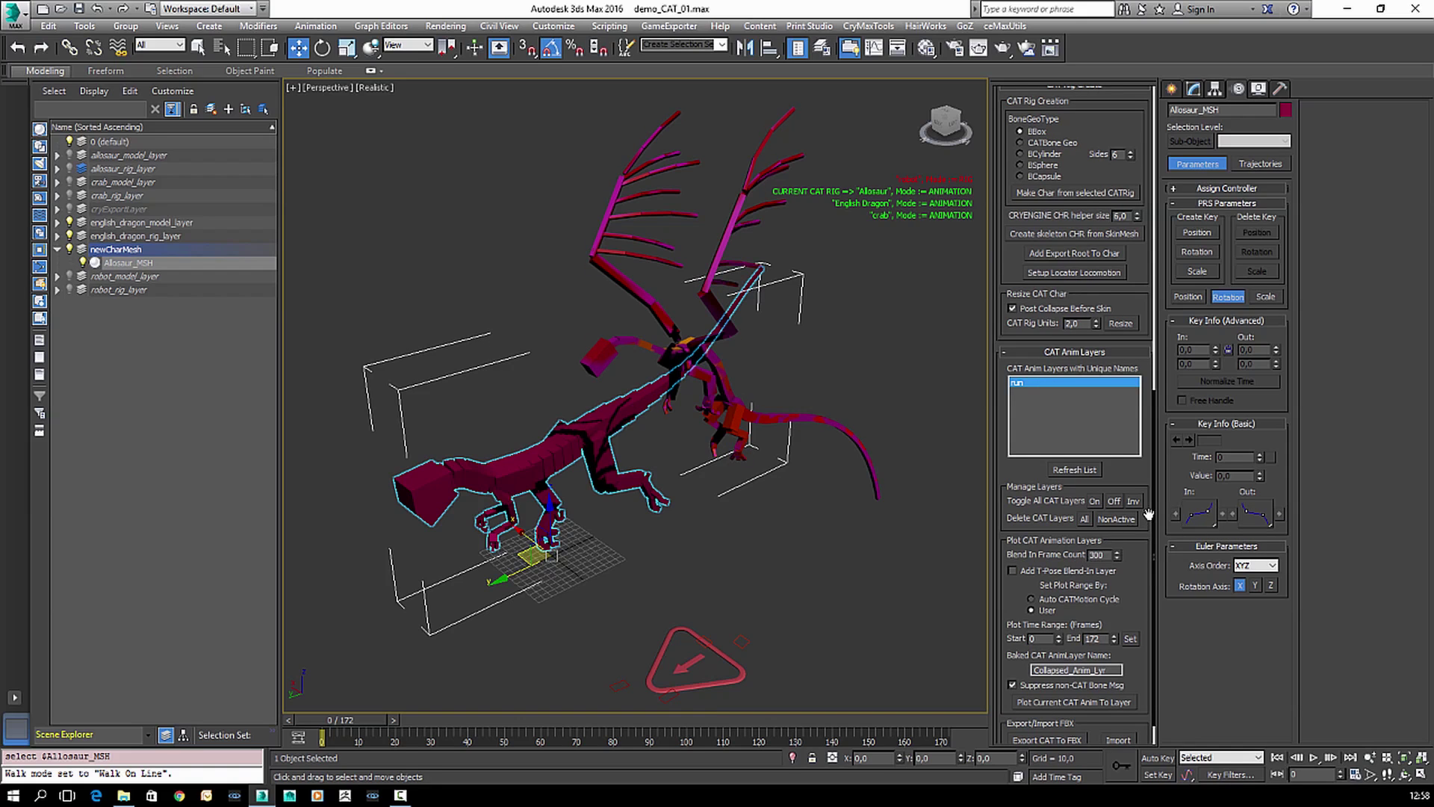
drag(1154, 465, 1152, 453)
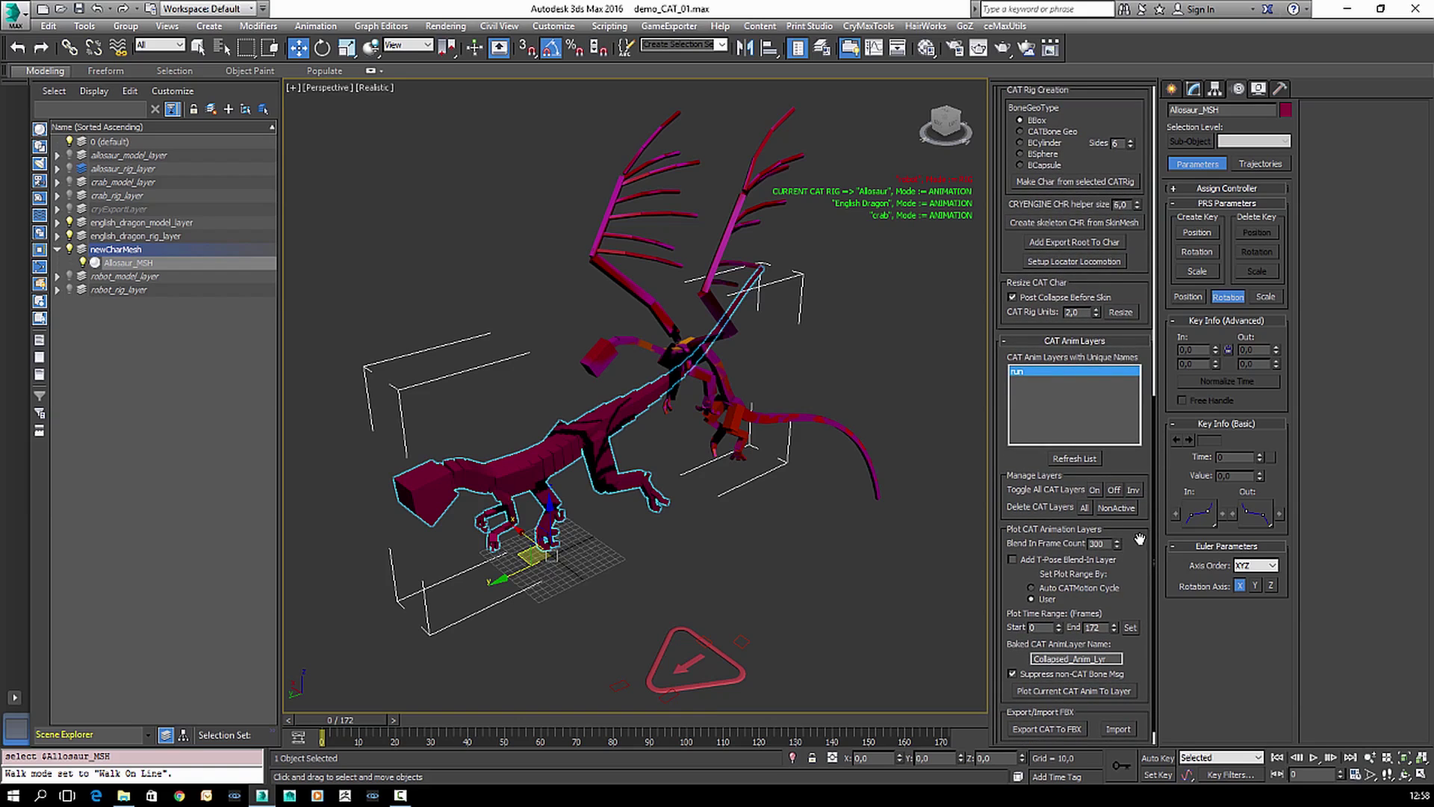
drag(1138, 541, 1174, 342)
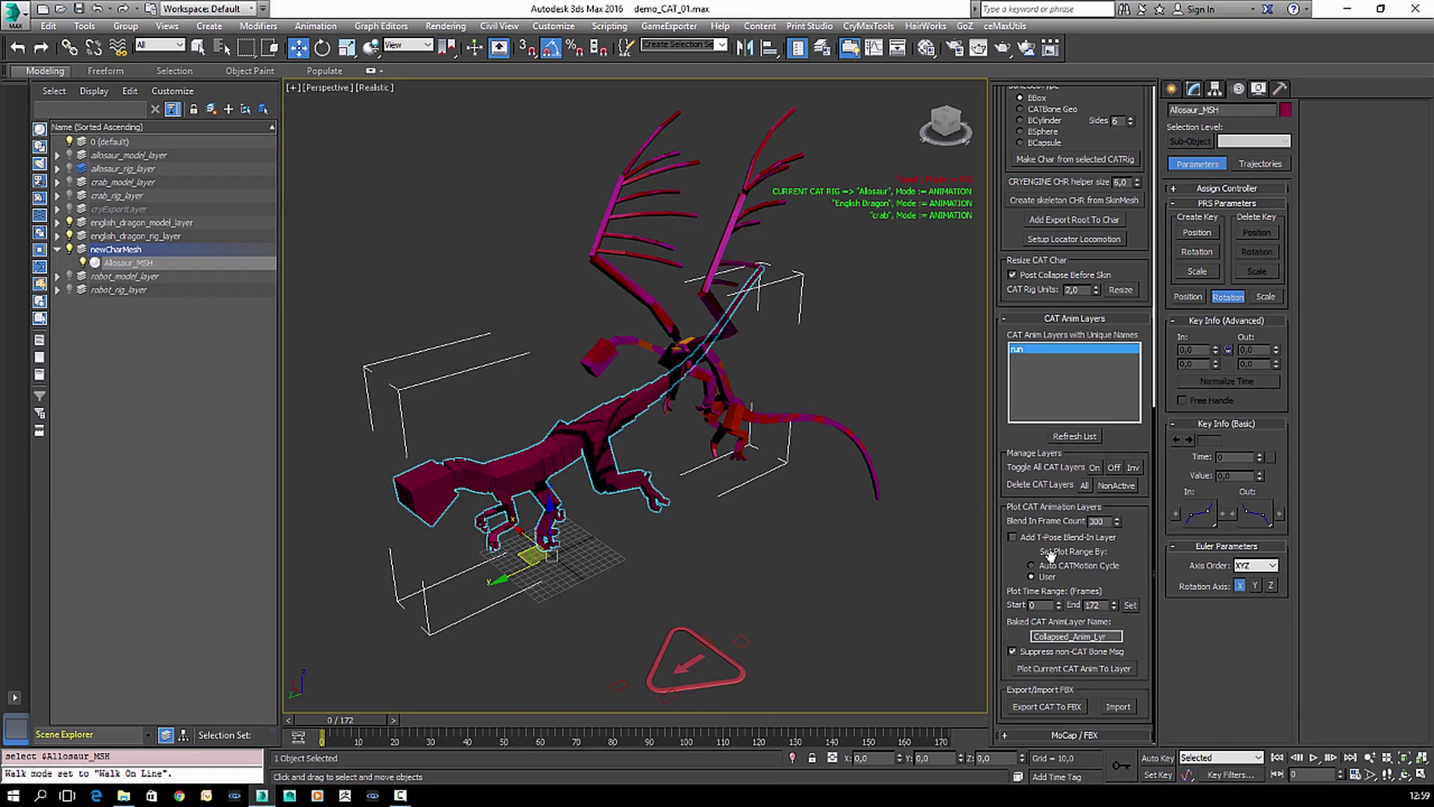
- Bake the current animation of the run layer with the T-Pose blend-in layer option left off
click(1013, 537)
click(1013, 537)
right_click(1023, 349)
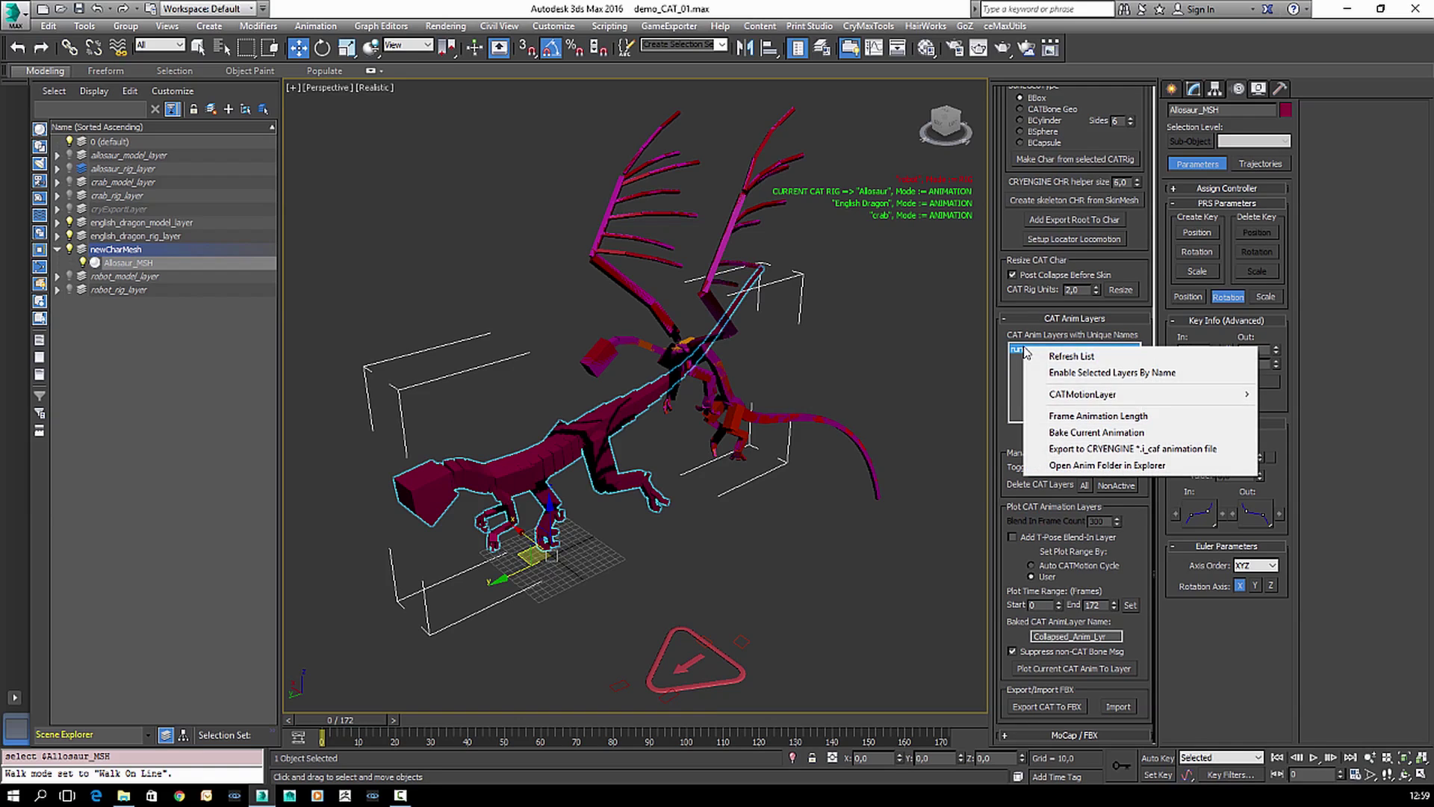
click(1087, 433)
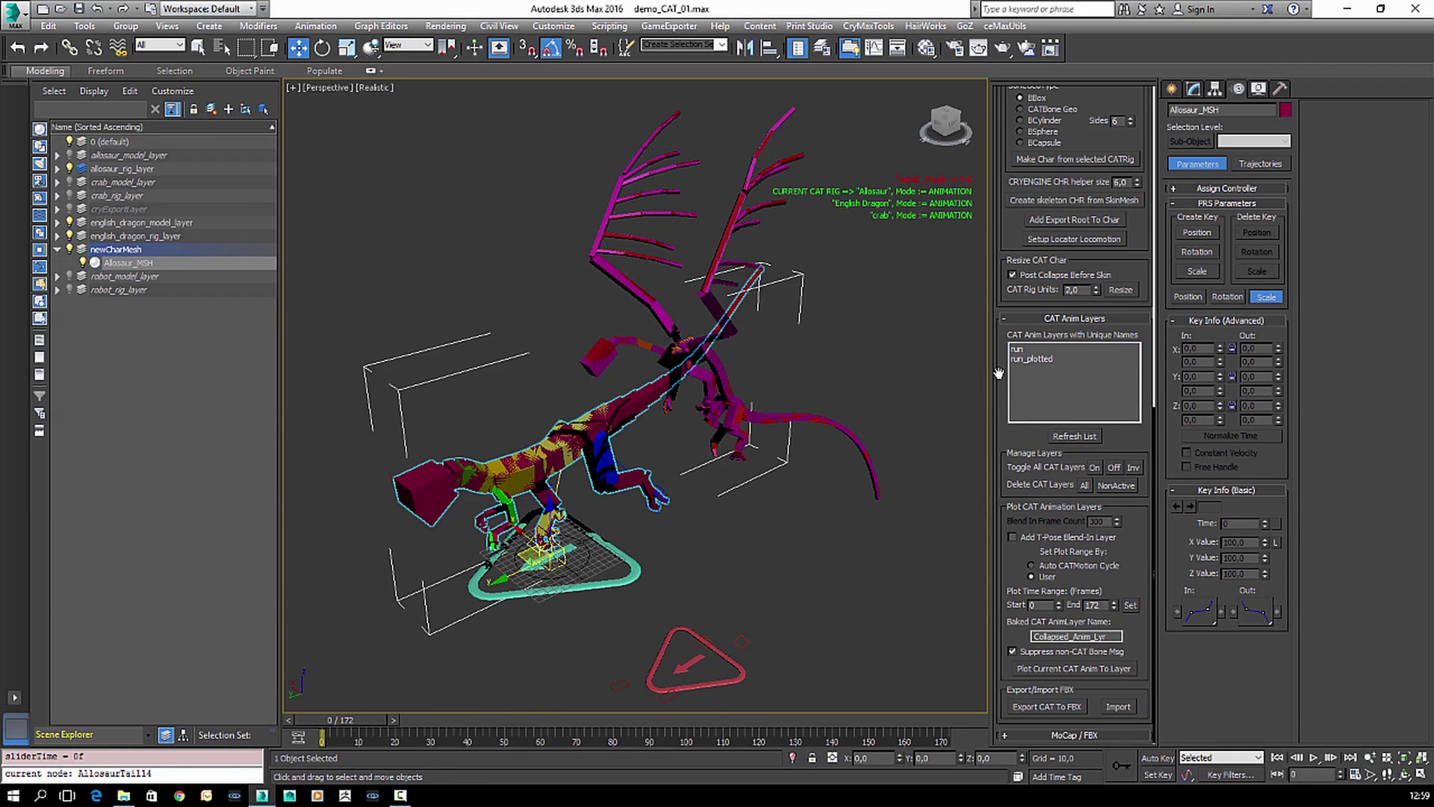
- Enable the run_plotted layer and play its baked animation from the start of the timeline
click(1031, 358)
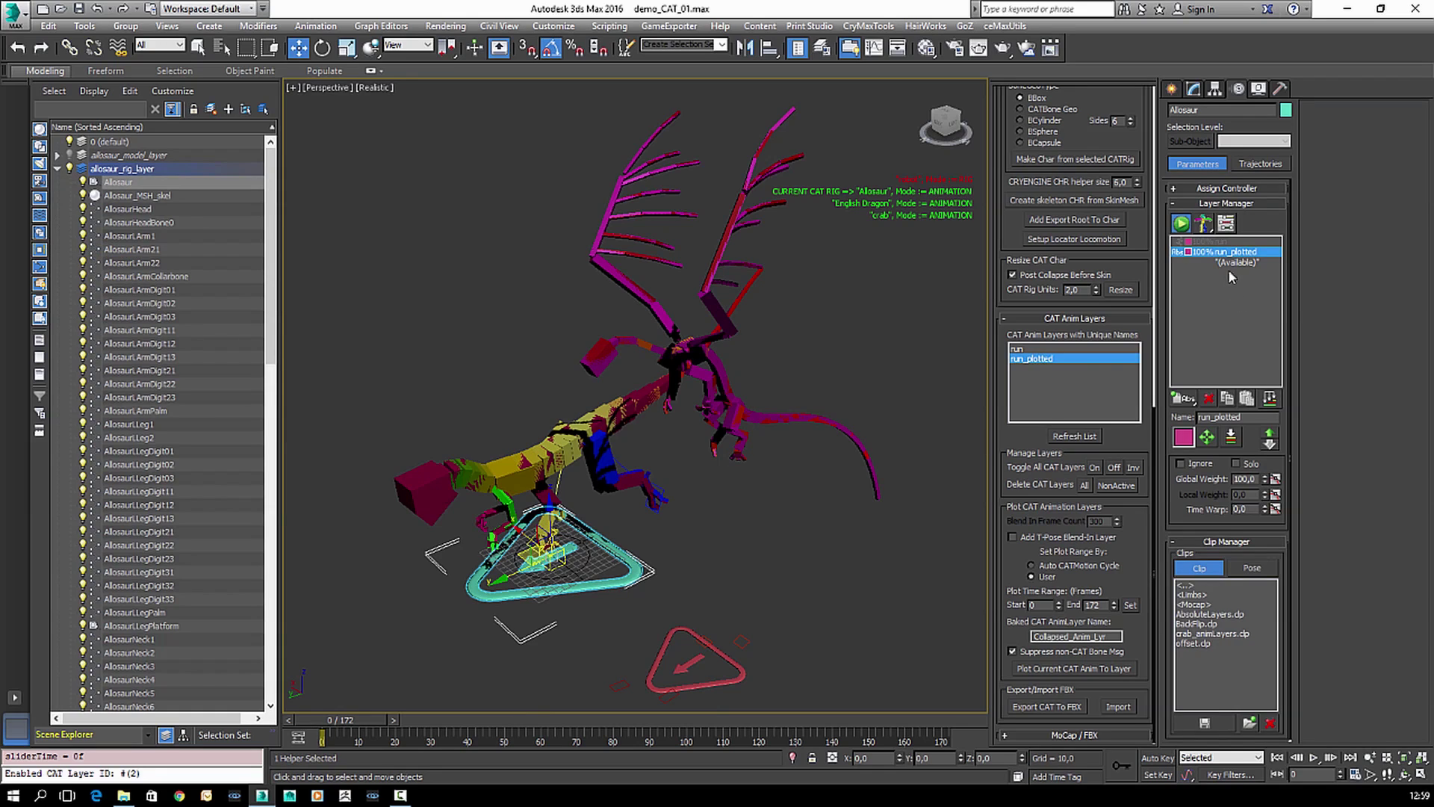
middle_drag(719, 499, 776, 456)
drag(350, 714, 364, 720)
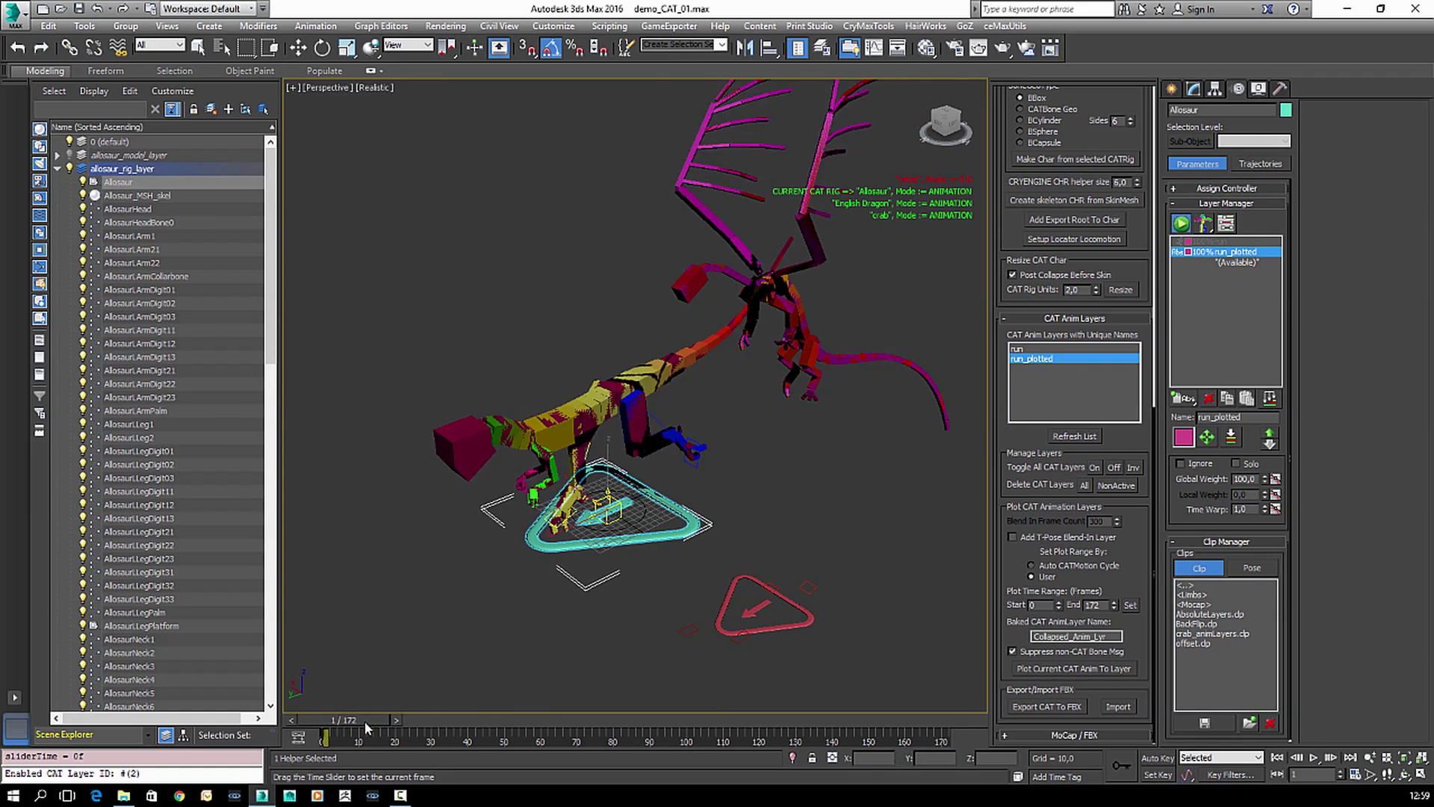
scroll(522, 598, down, 3)
middle_drag(521, 598, 549, 566)
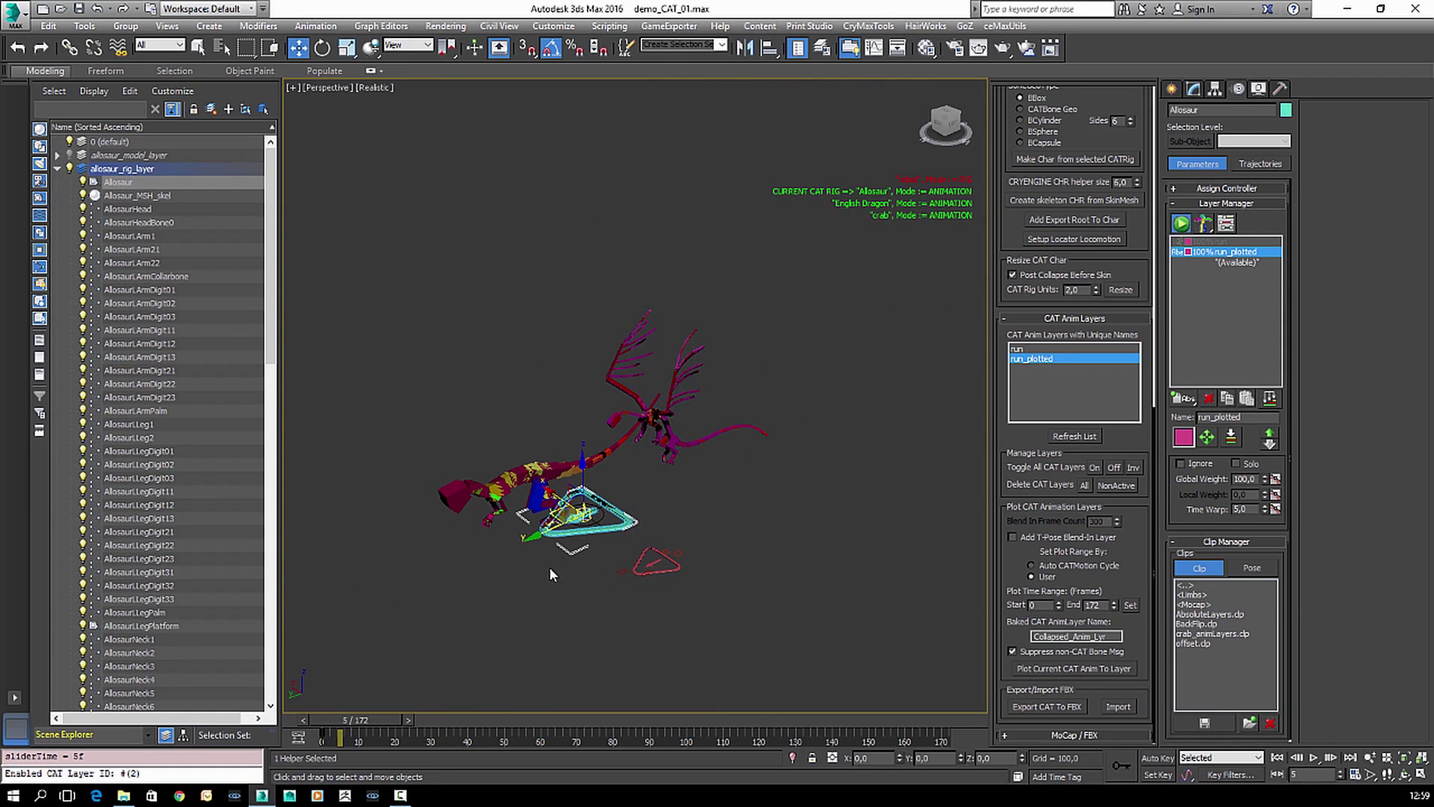
key(/)
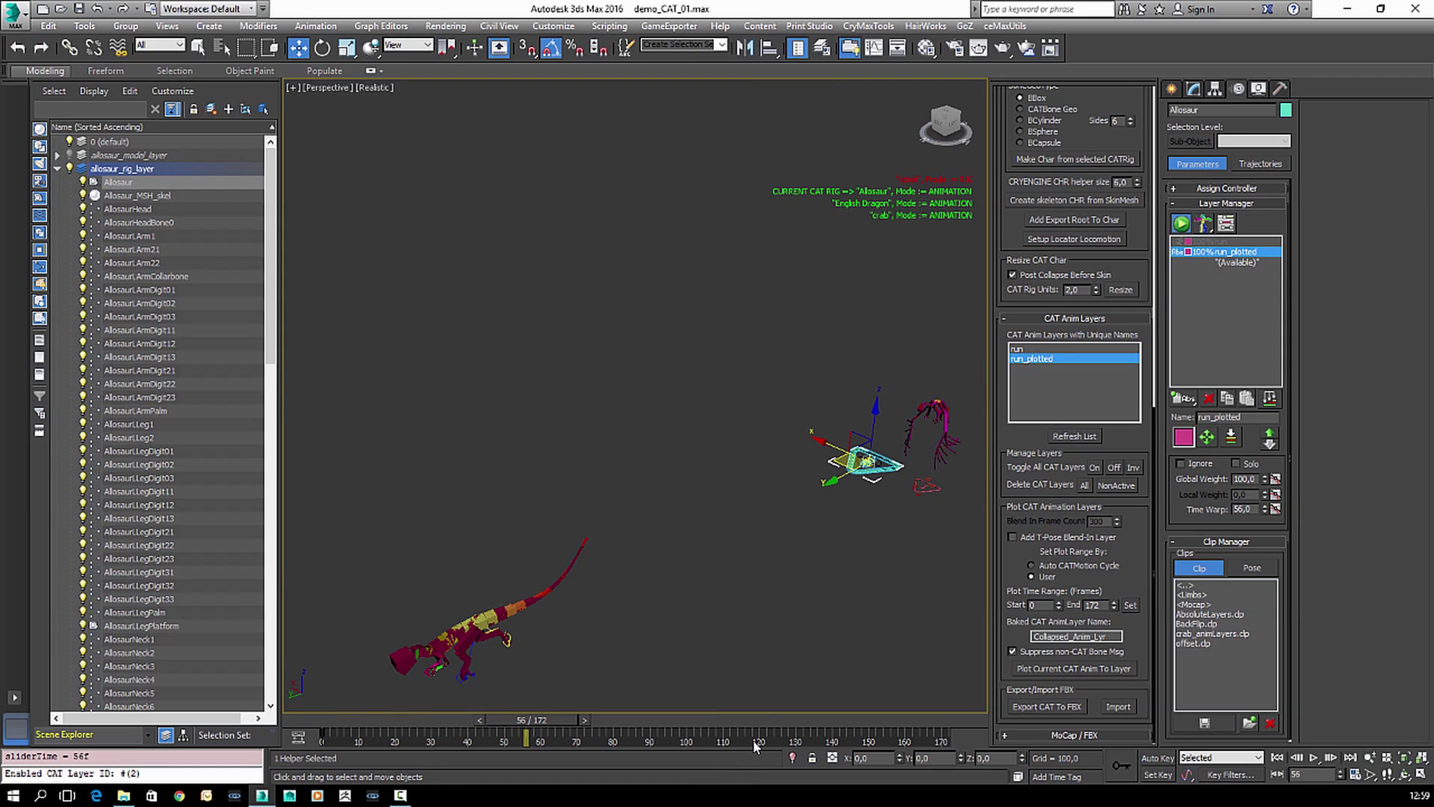
- Extend the timeline's end to frame 230, then play and scrub the baked run animation
ctrl+alt+right_drag(766, 737, 521, 718)
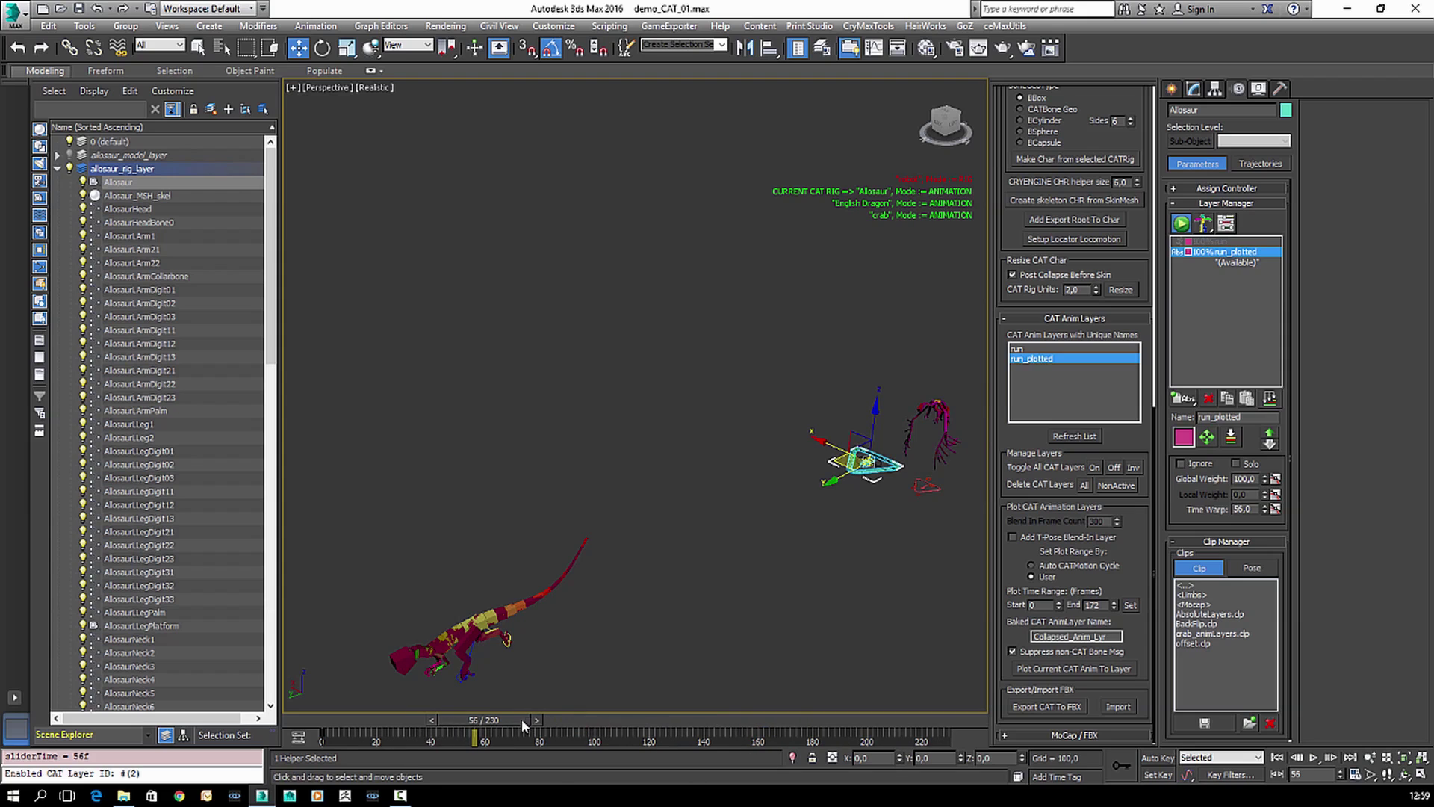
key(/)
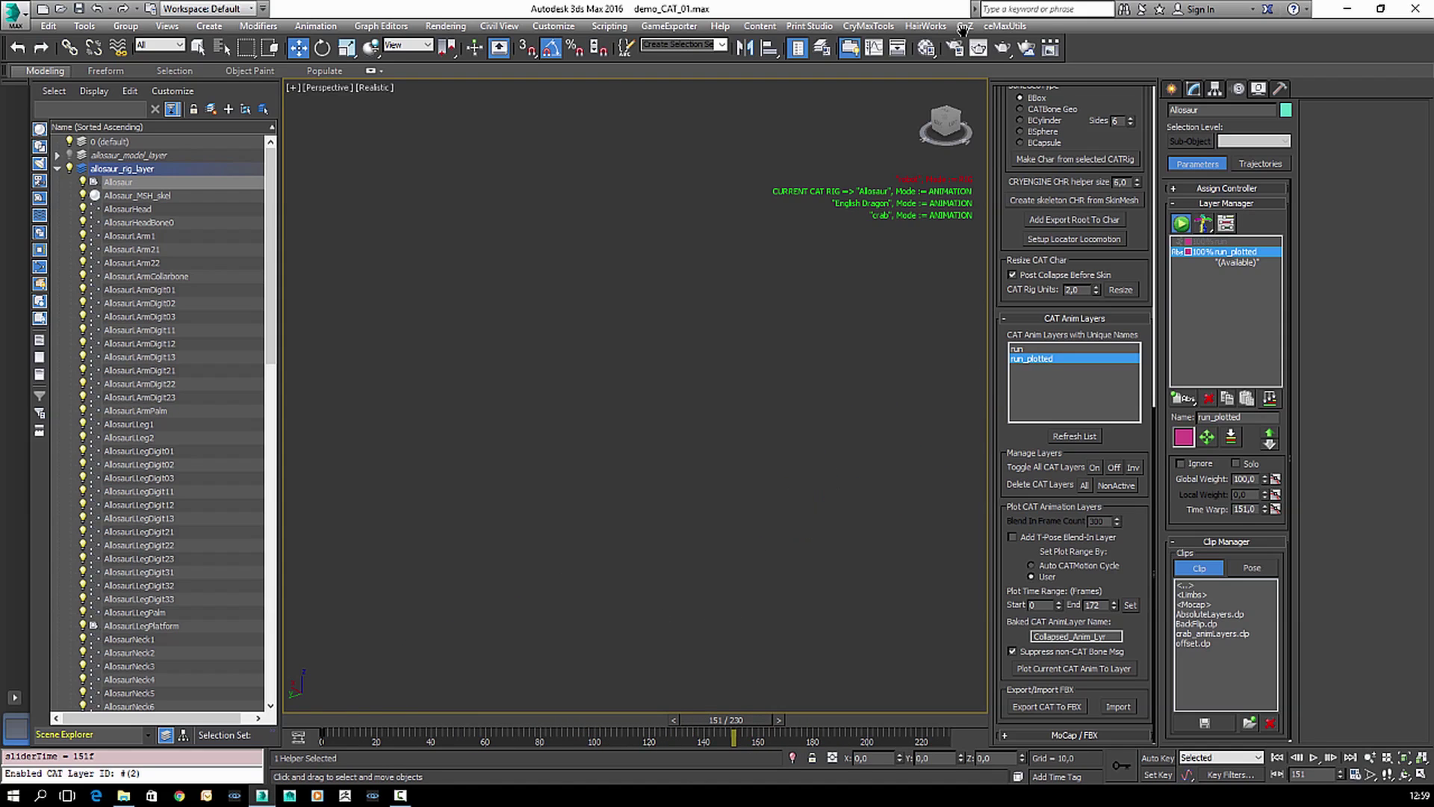
drag(747, 717, 912, 717)
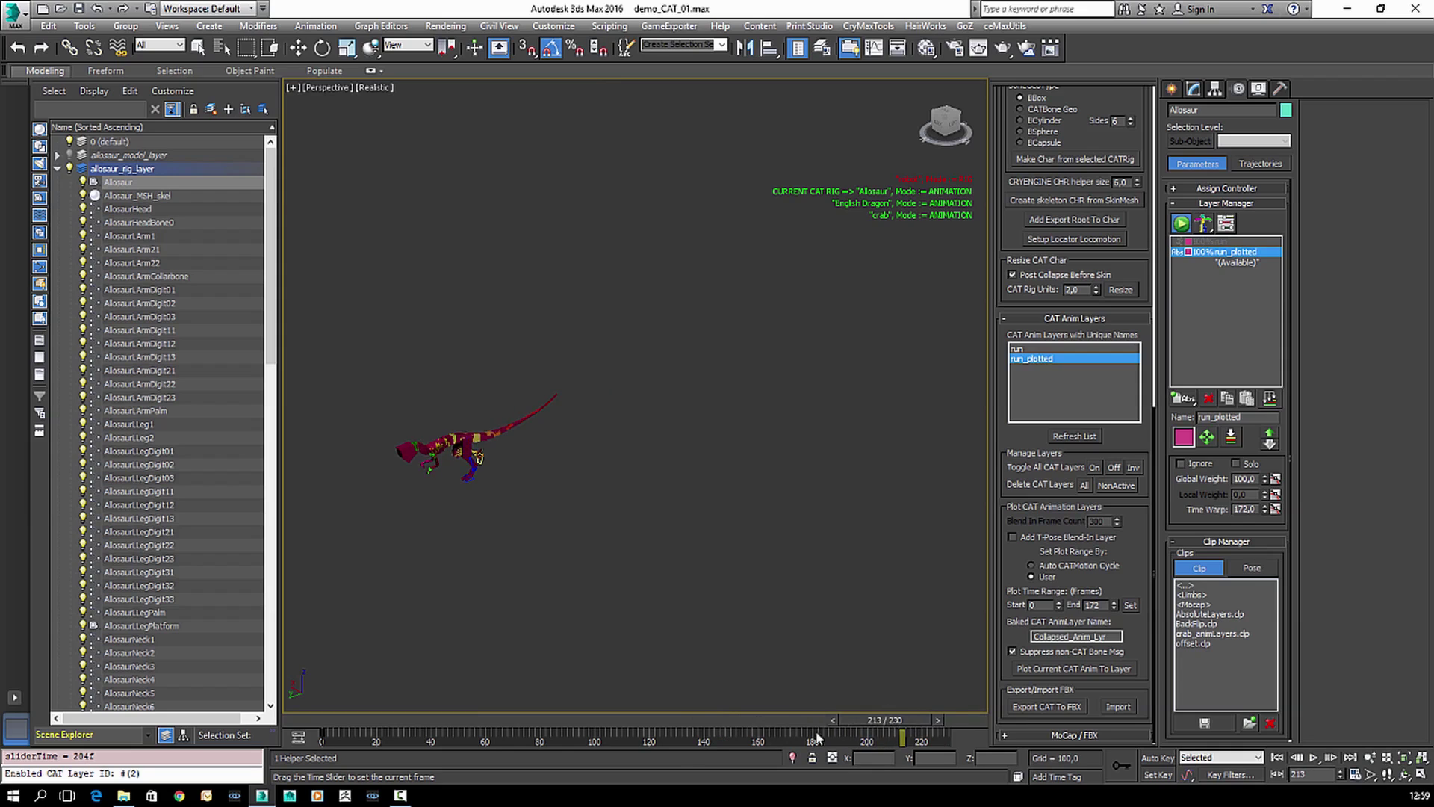
drag(816, 738, 608, 721)
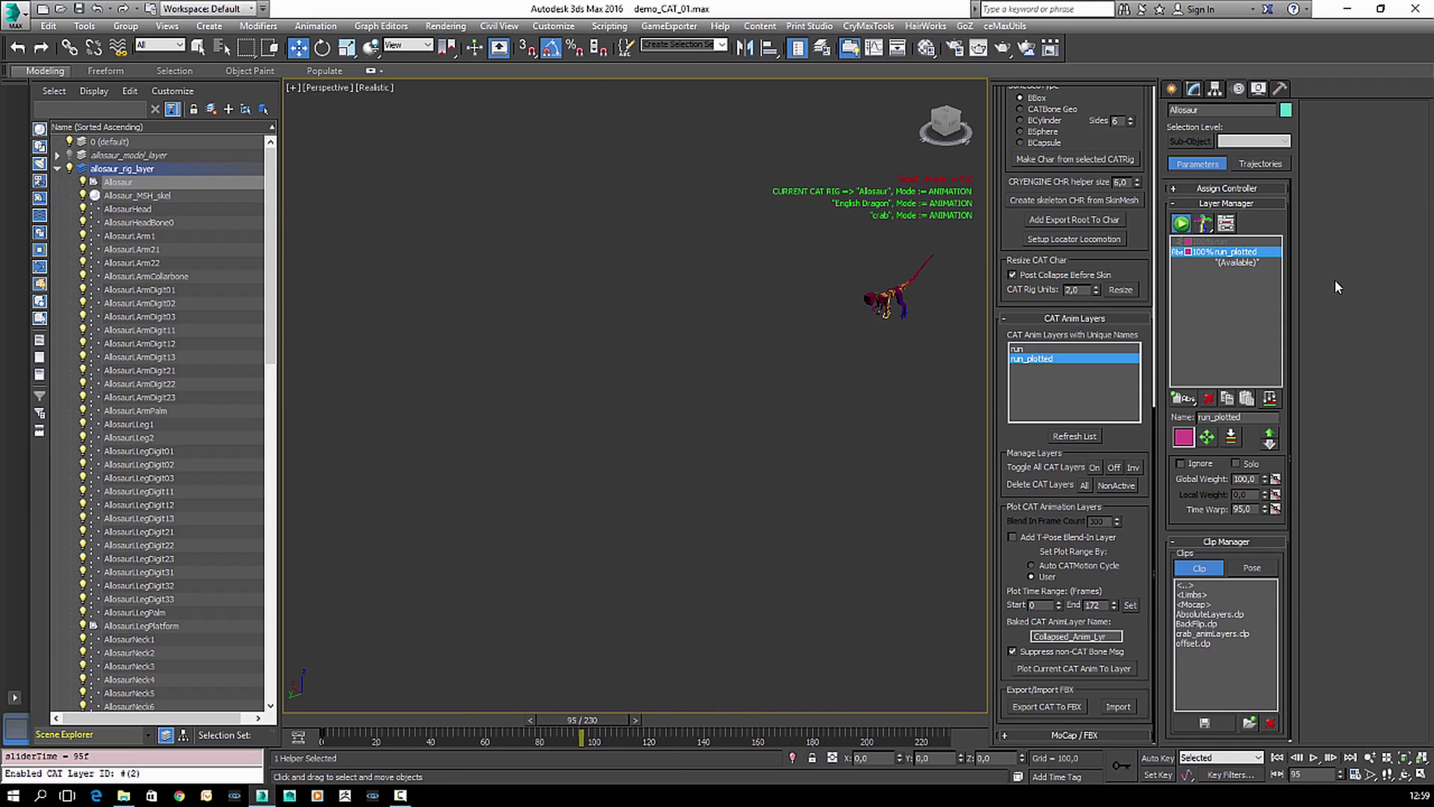
- Delete the run_plotted layer, refresh the list of CAT animation layers and enable the original run layer
click(1214, 242)
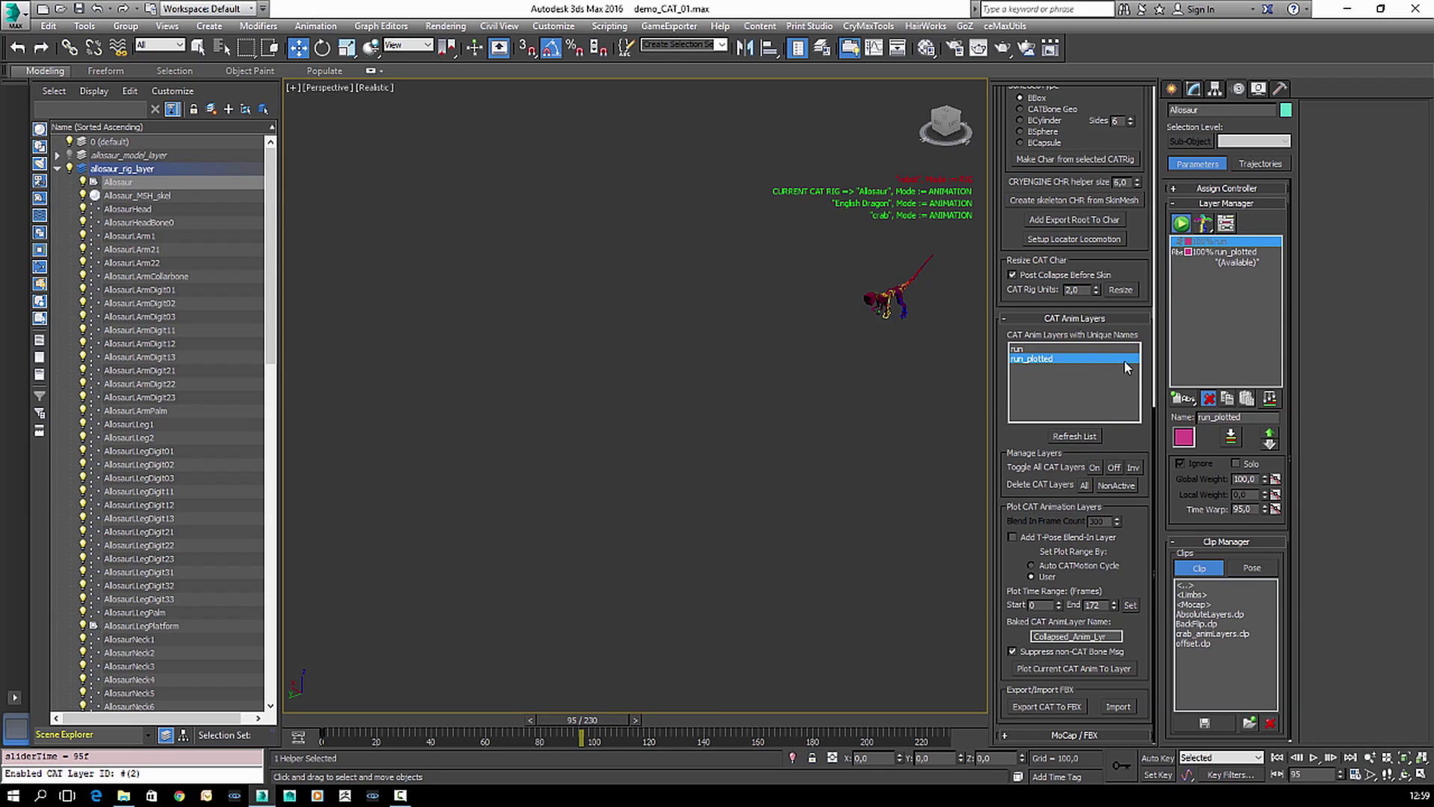
click(1069, 433)
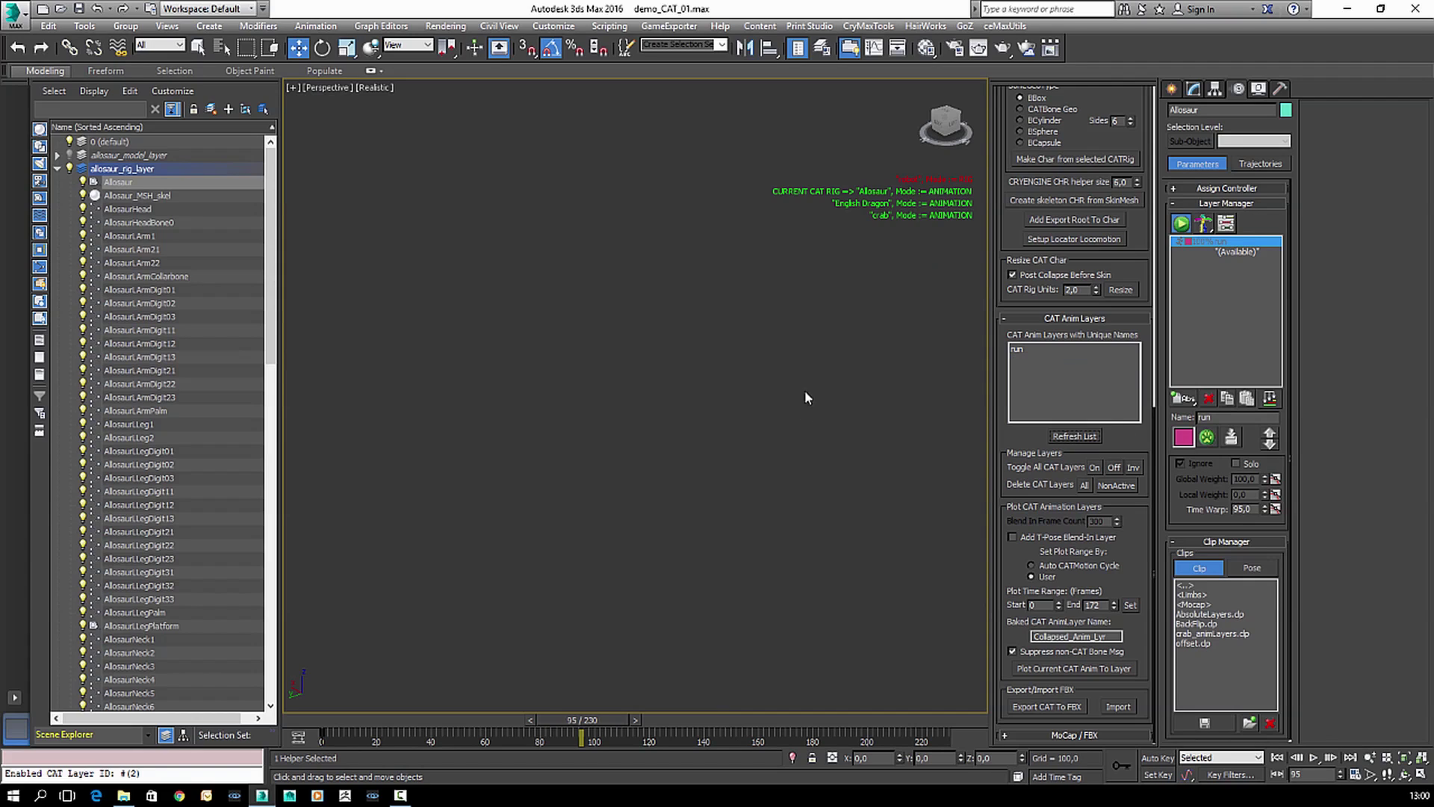
middle_drag(824, 439, 769, 448)
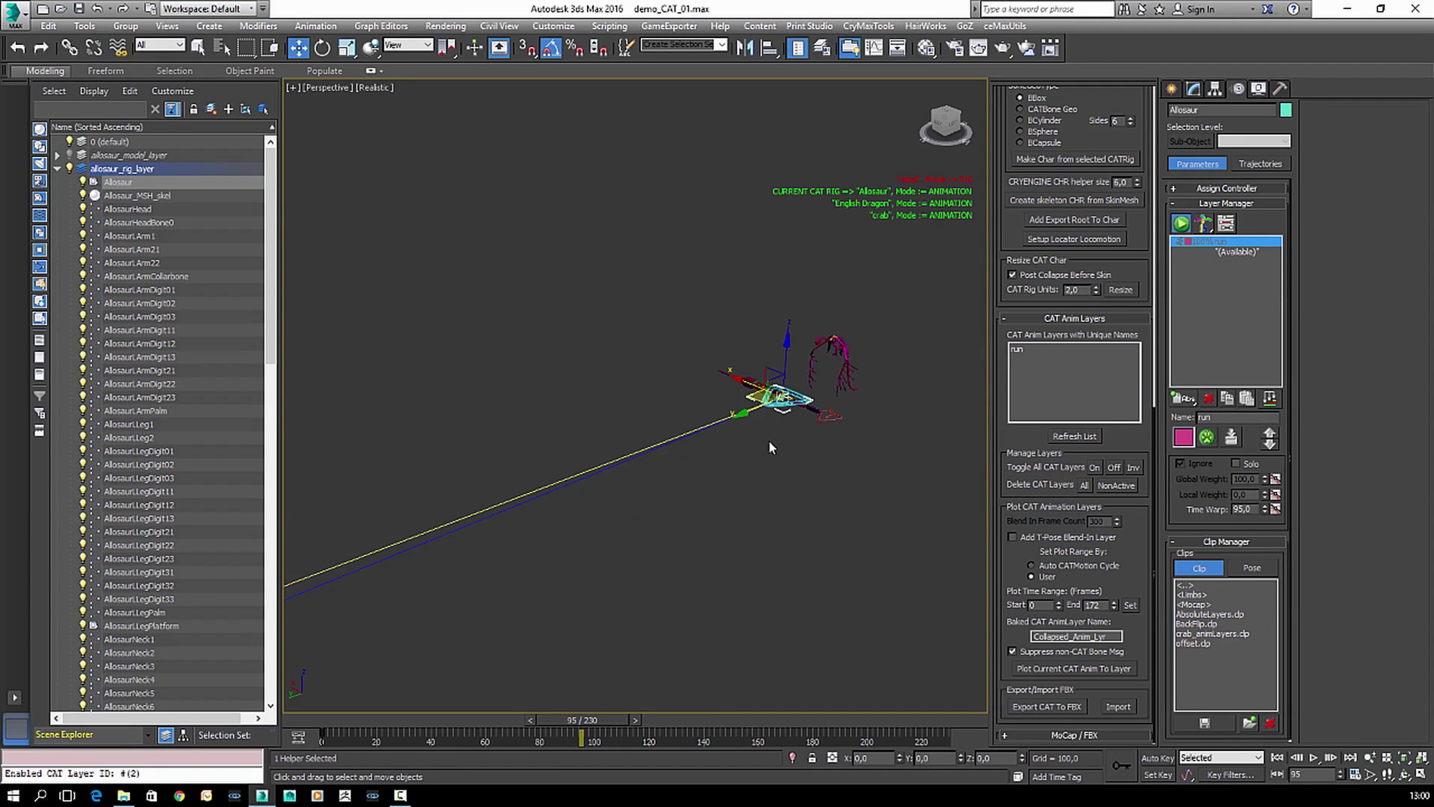
scroll(859, 388, up, 3)
click(1020, 351)
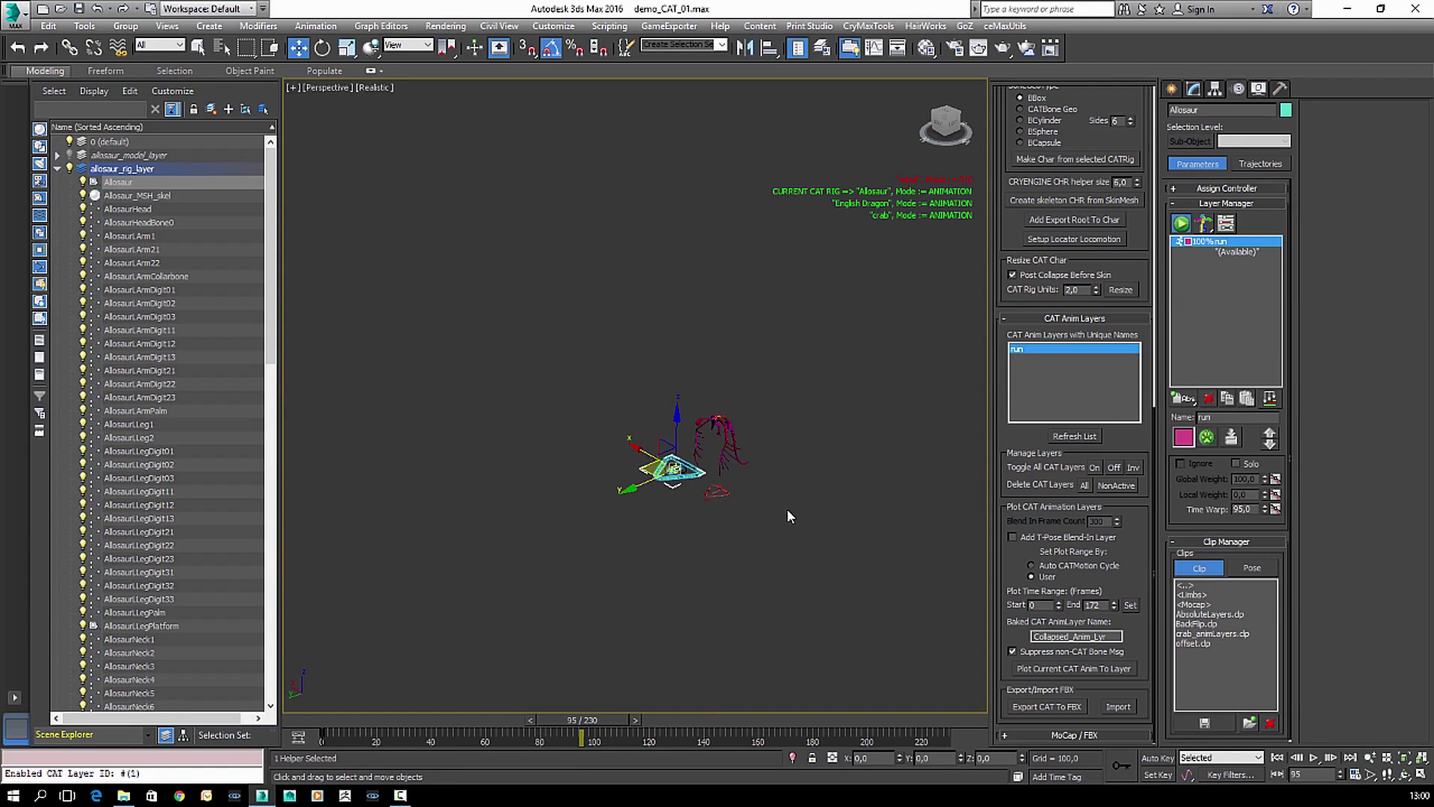
scroll(808, 475, up, 5)
scroll(809, 475, up, 2)
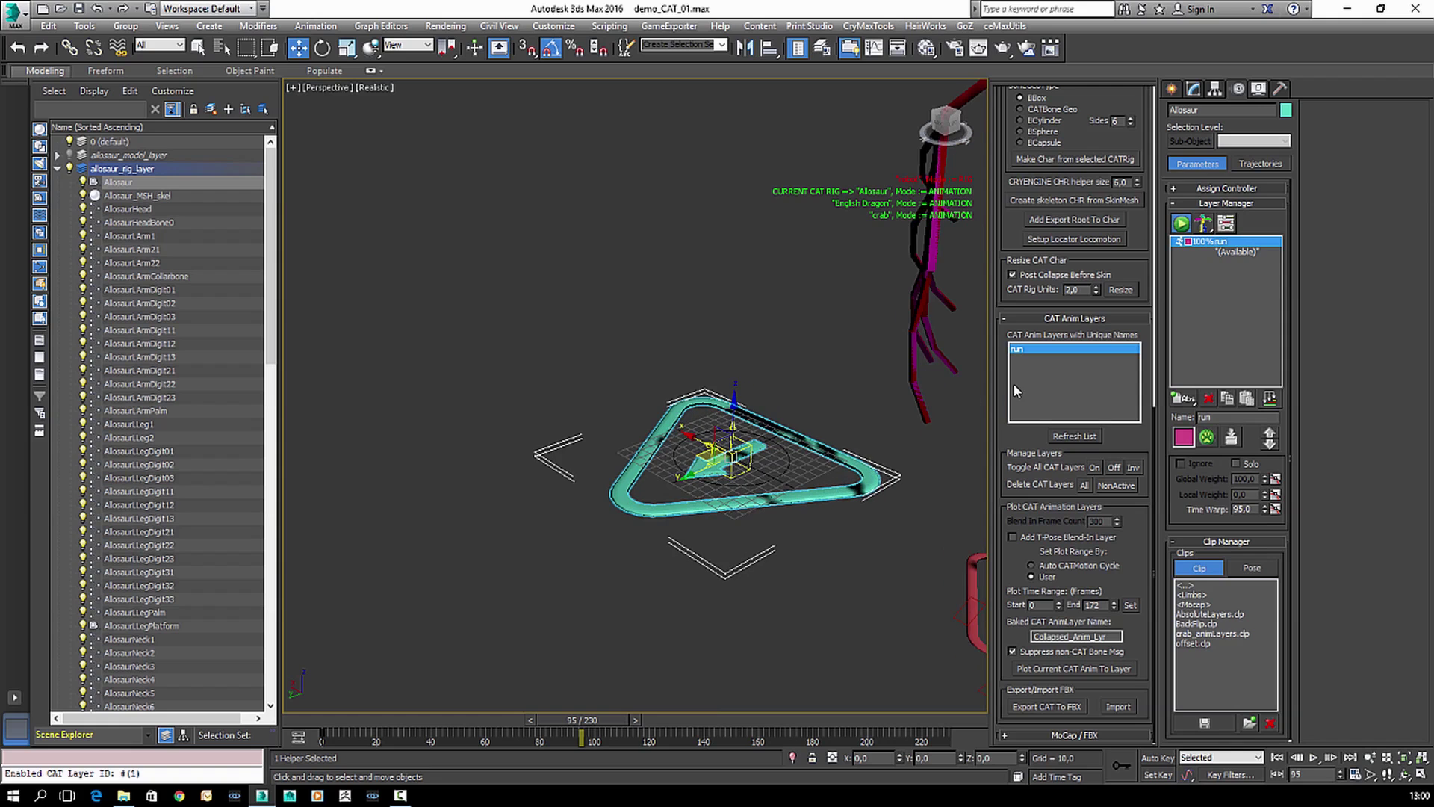
- Review the CAT Objects, CAT Rig Picker, CAT Rig Create and CAT Anim Layers tools
scroll(1135, 224, up, 10)
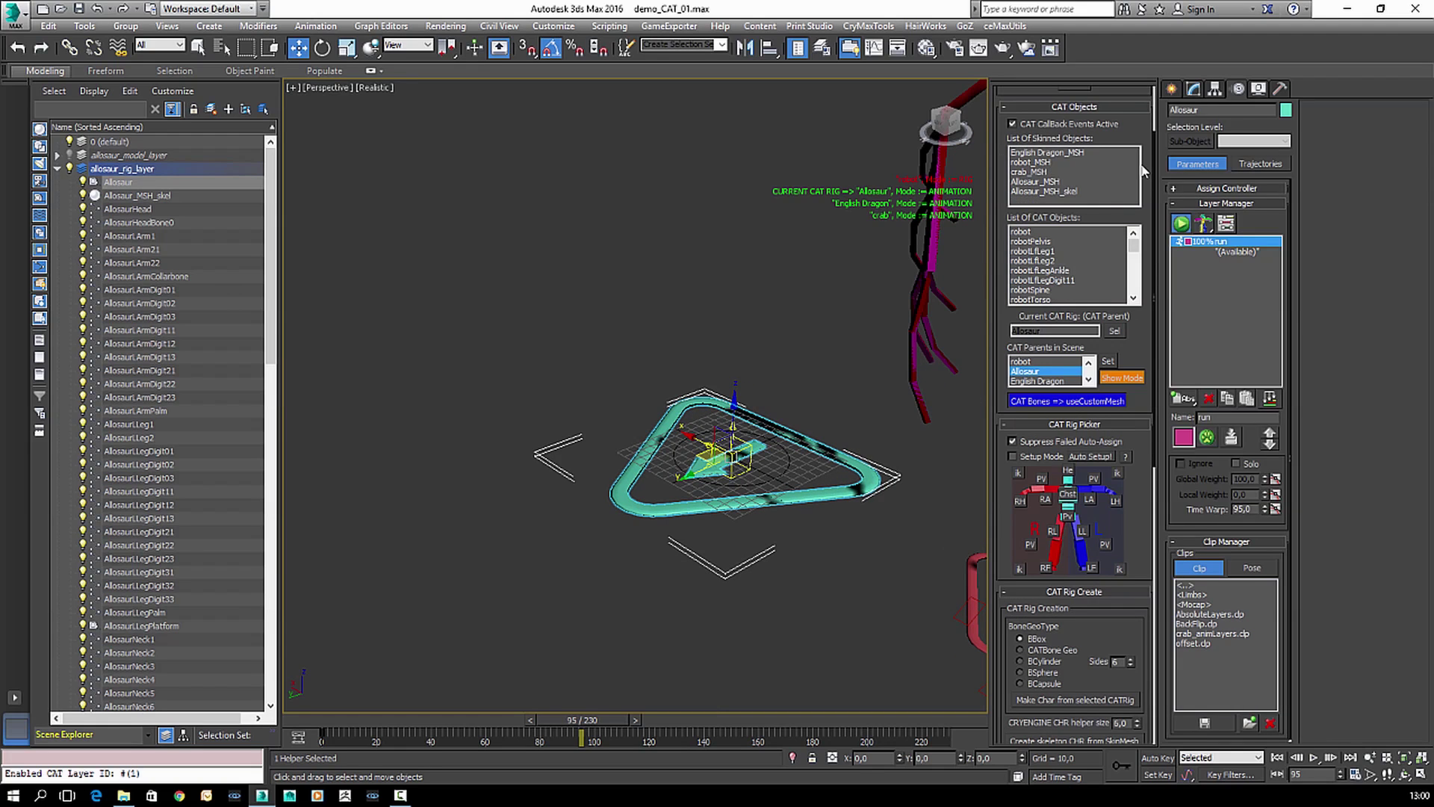
scroll(1131, 128, up, 3)
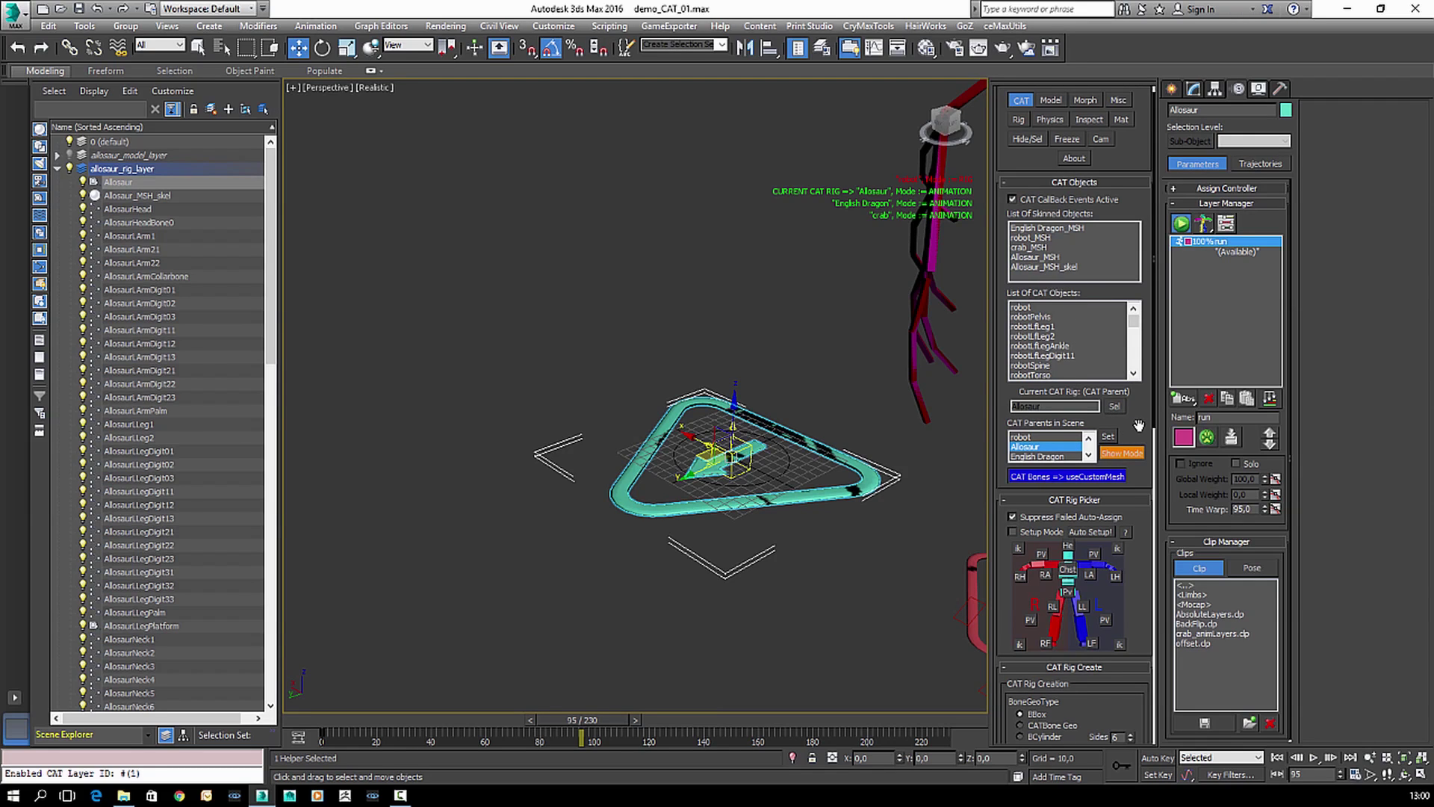
scroll(1139, 422, down, 7)
scroll(1132, 448, down, 9)
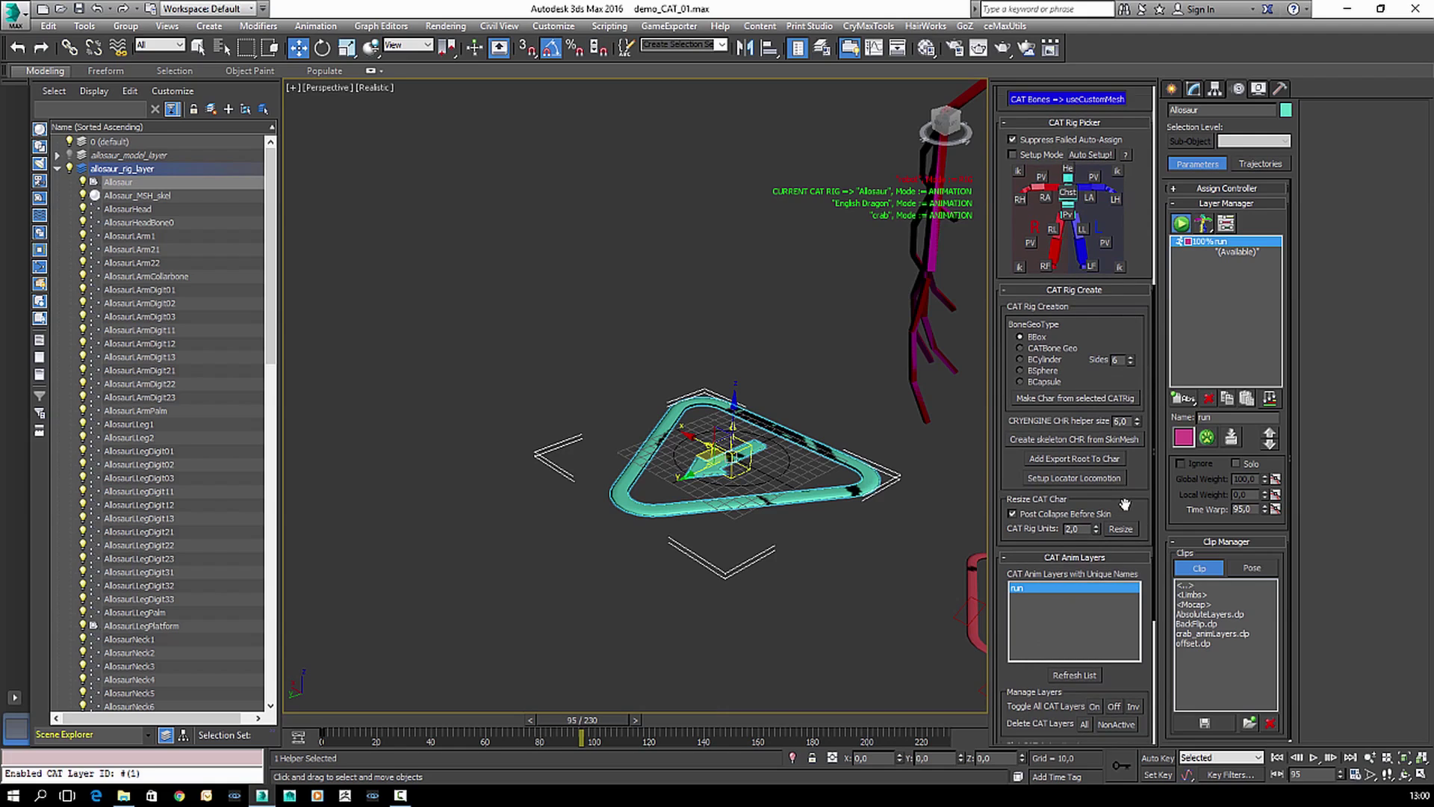
- Open the CATMotion window for the run layer and show its Globals settings
scroll(1124, 507, down, 9)
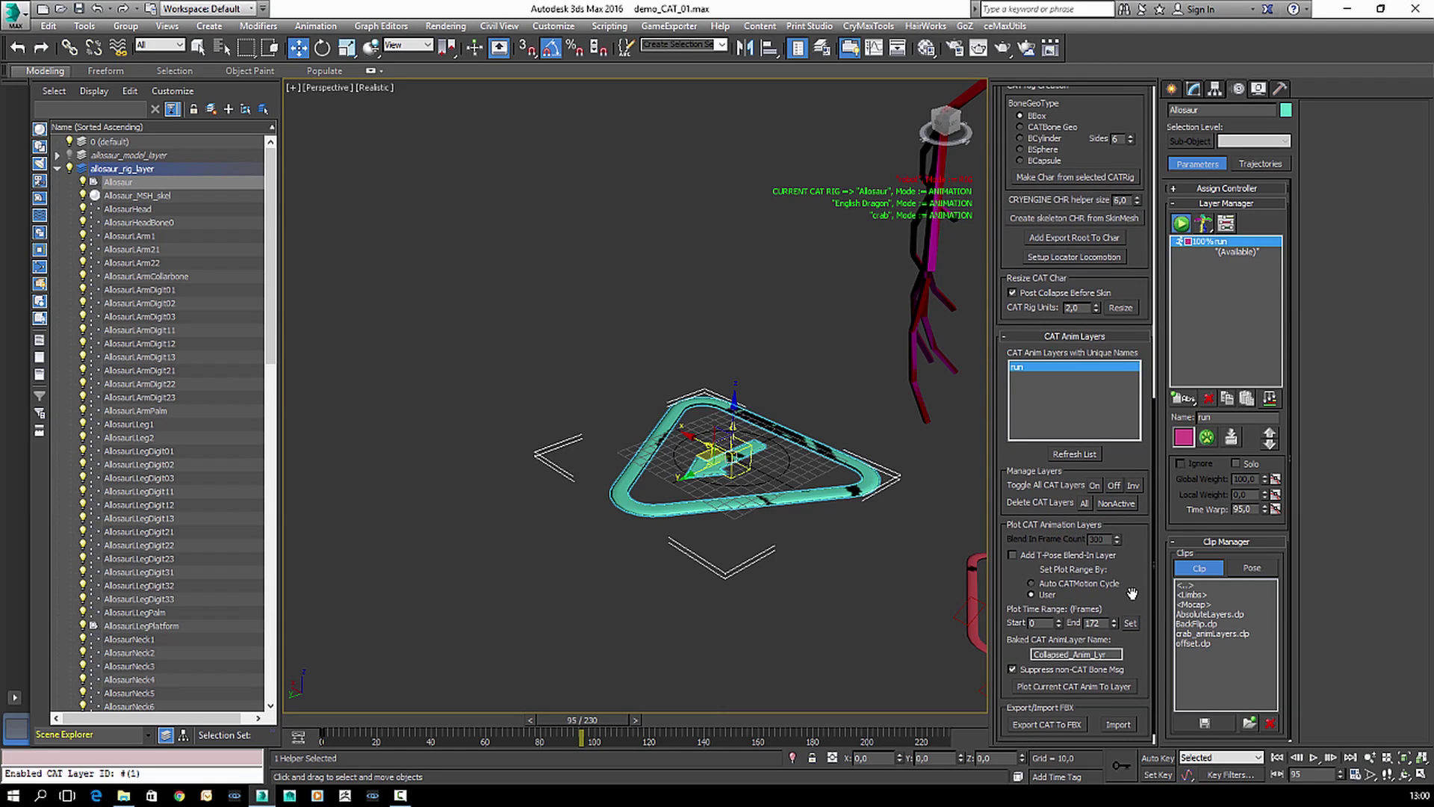
scroll(1132, 593, down, 1)
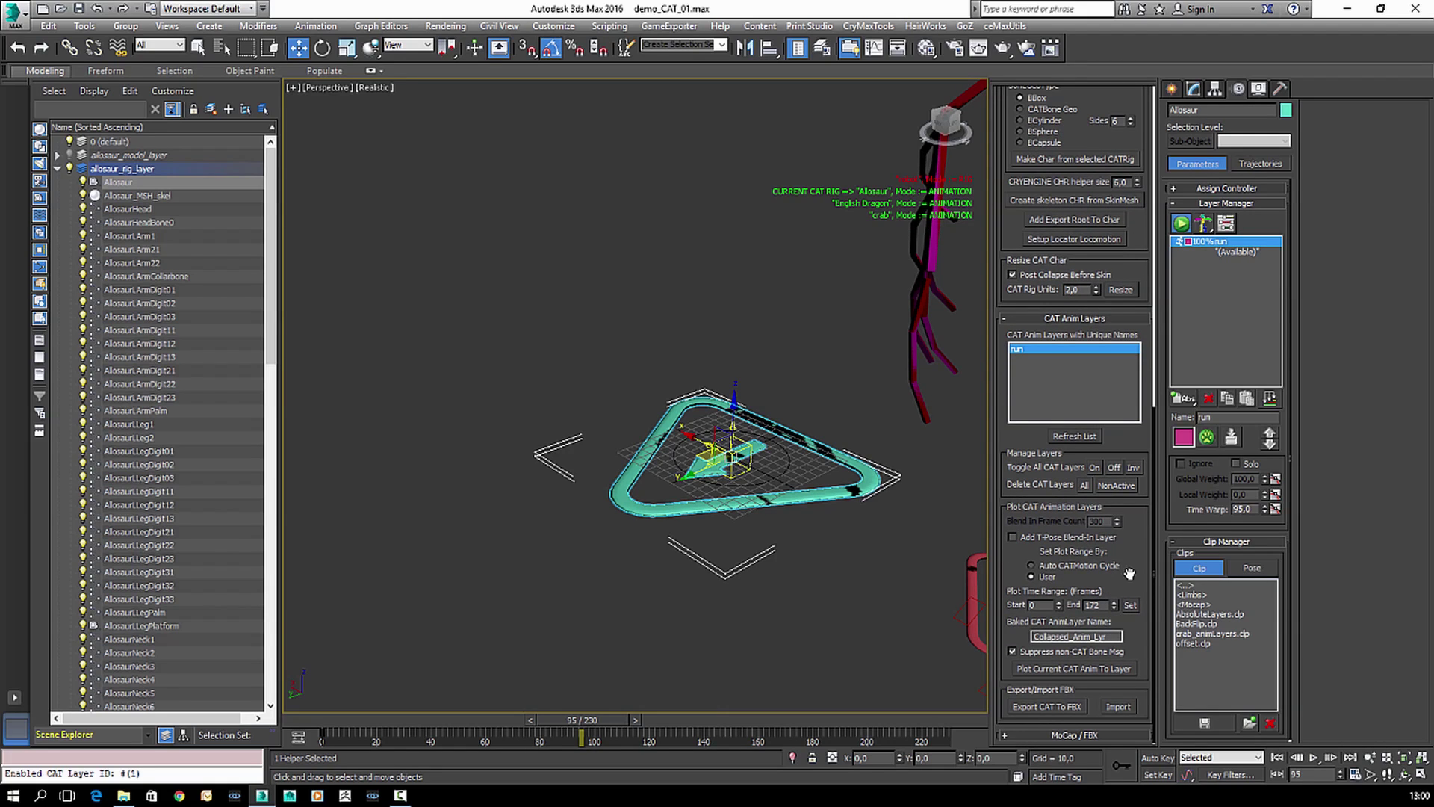
right_click(1038, 349)
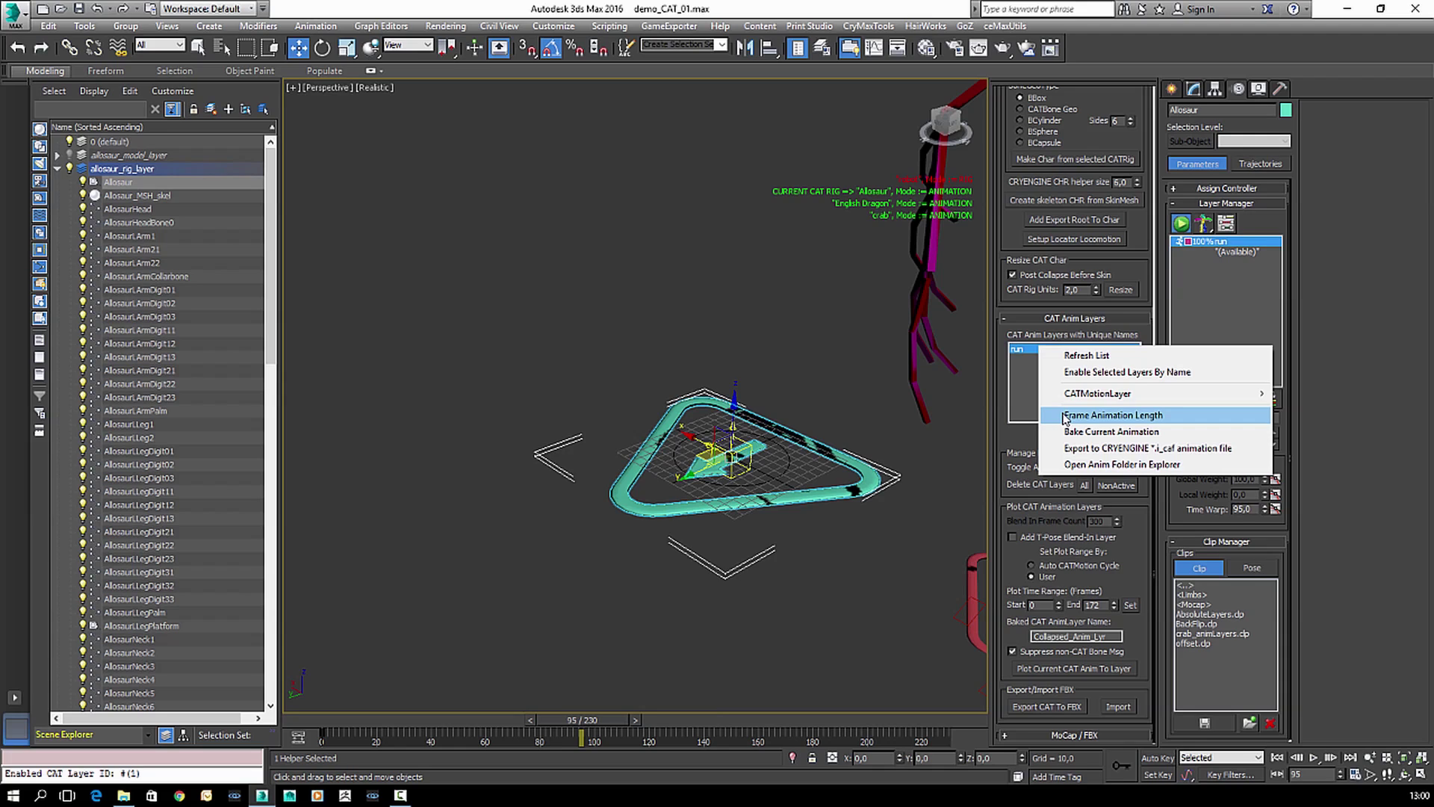
mouse_move(1070, 396)
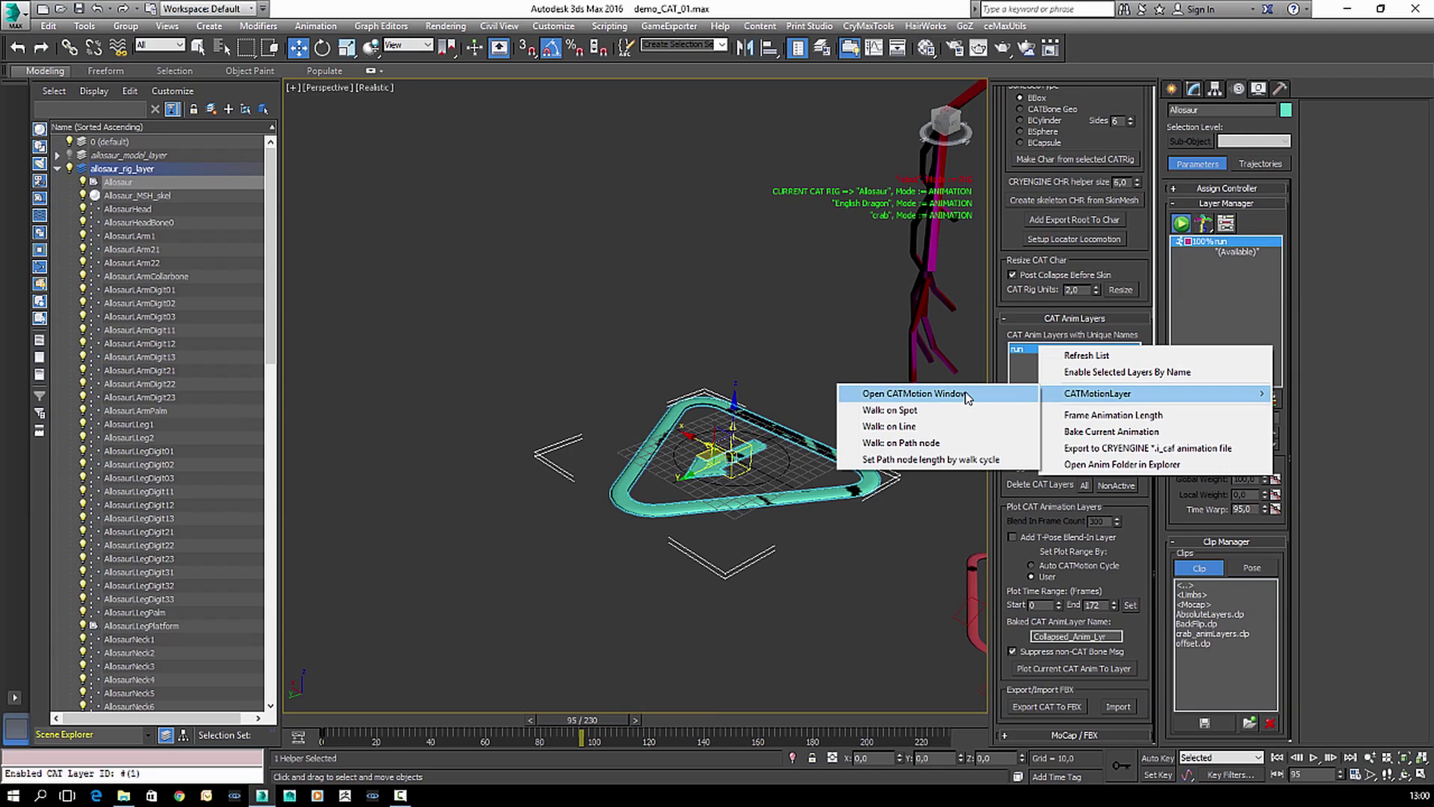
click(966, 394)
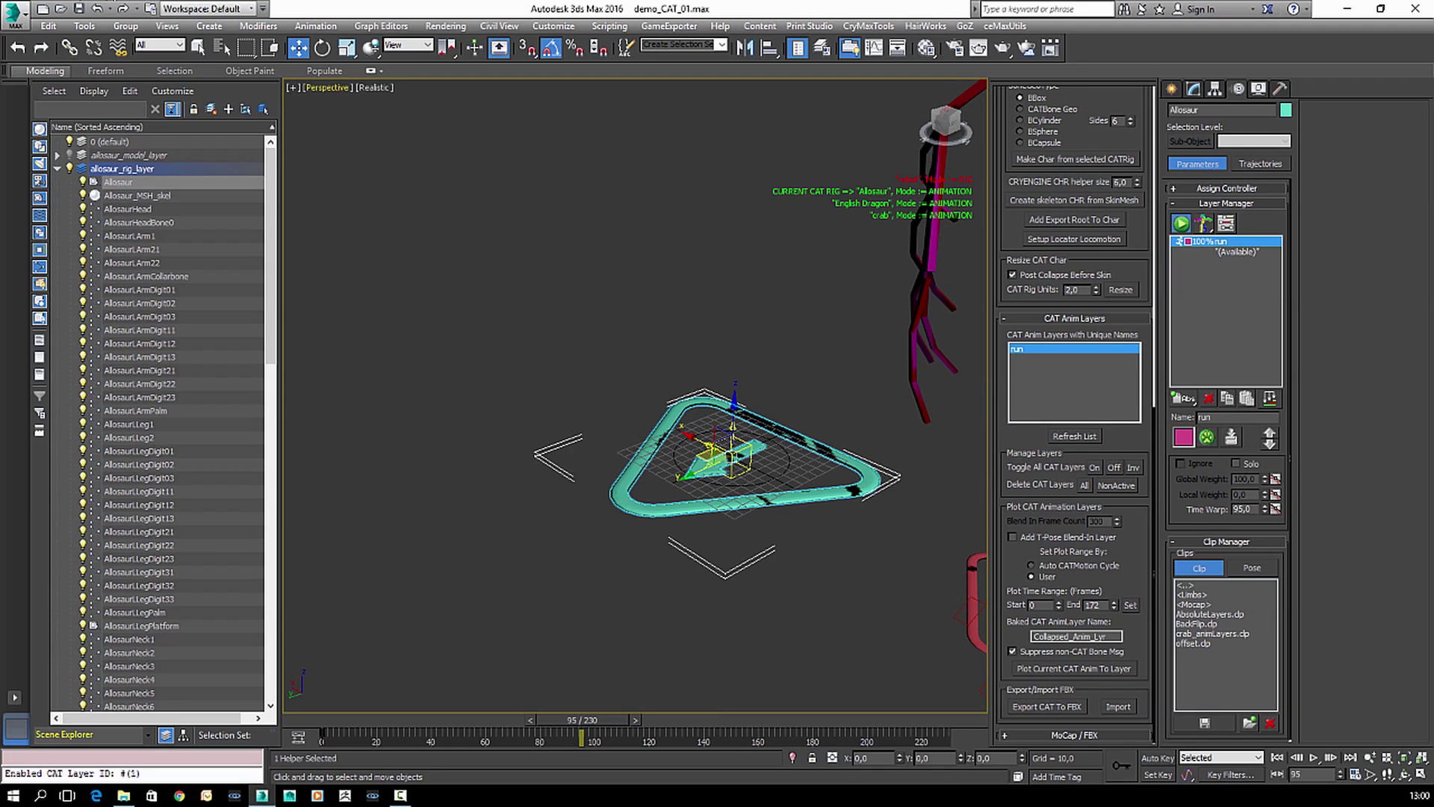
drag(473, 511, 499, 353)
click(310, 375)
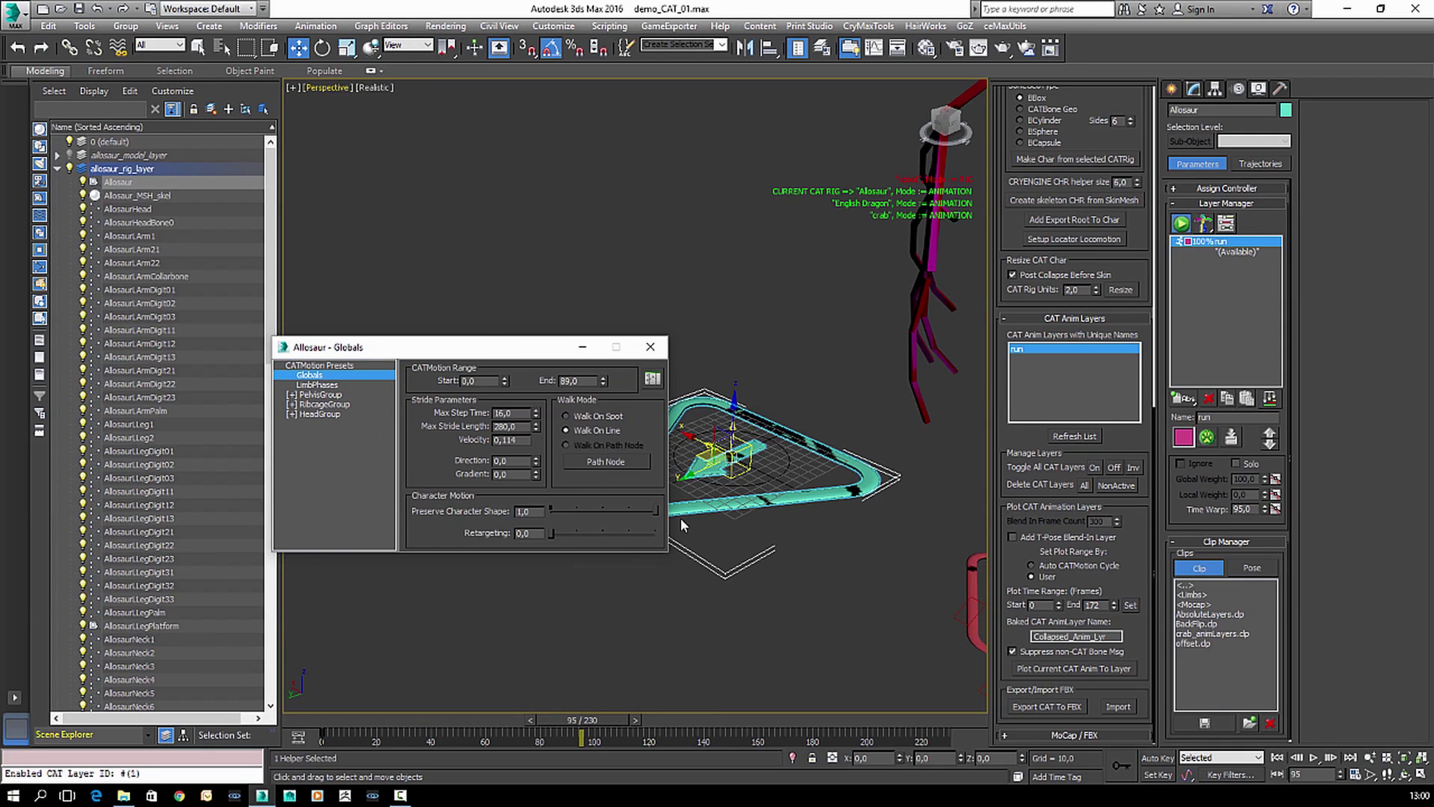
- Set the timeline's end to frame 16, matching the Max Step Time, and play the run cycle from frame 0
double_click(495, 413)
drag(511, 357, 449, 186)
drag(594, 719, 181, 680)
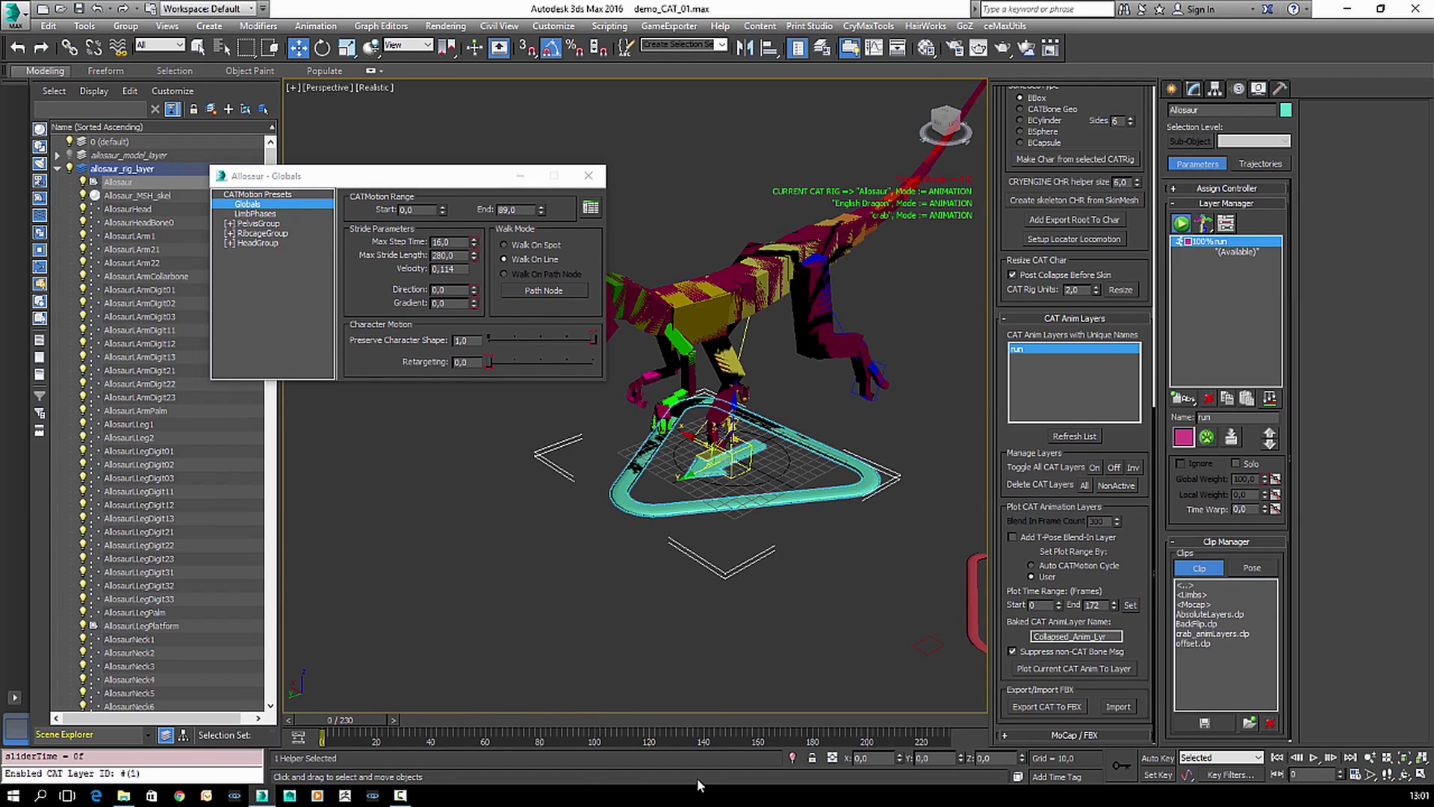
ctrl+alt+right_drag(576, 736, 1009, 714)
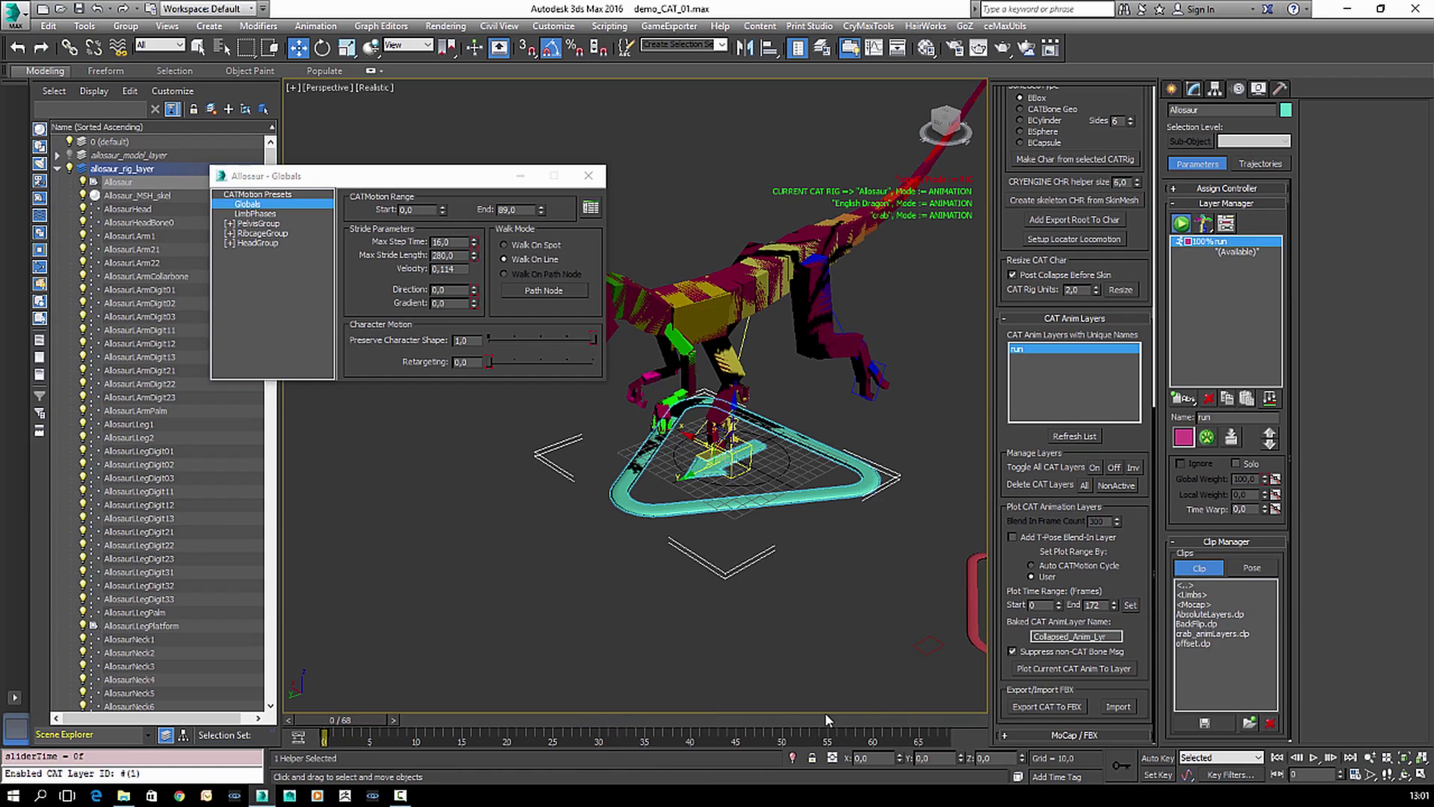
ctrl+alt+right_drag(602, 735, 1047, 737)
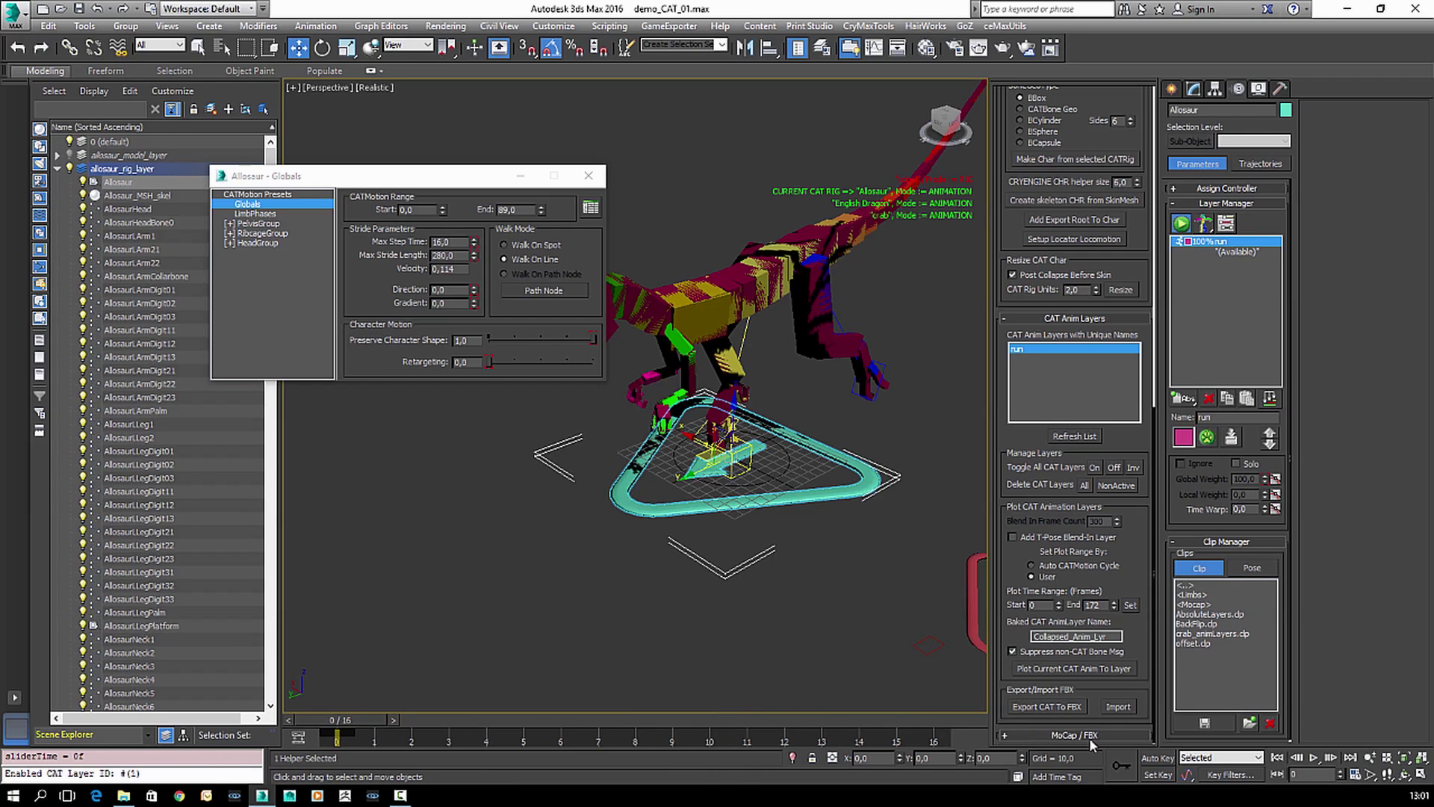
click(1323, 757)
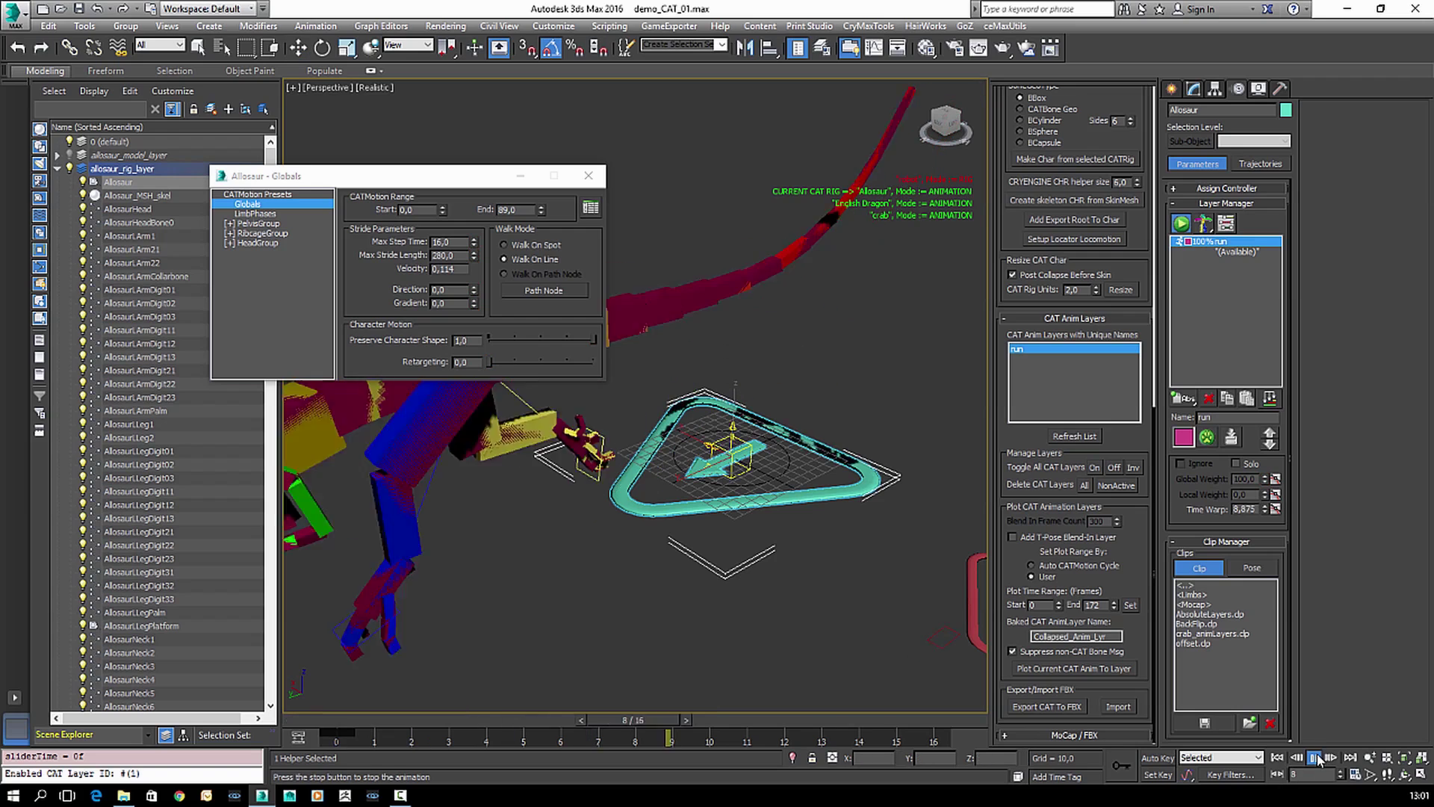
- Set the run layer's CATMotion walk mode to Walk on Spot, play it and close the CATMotion window
right_click(1036, 351)
mouse_move(1077, 389)
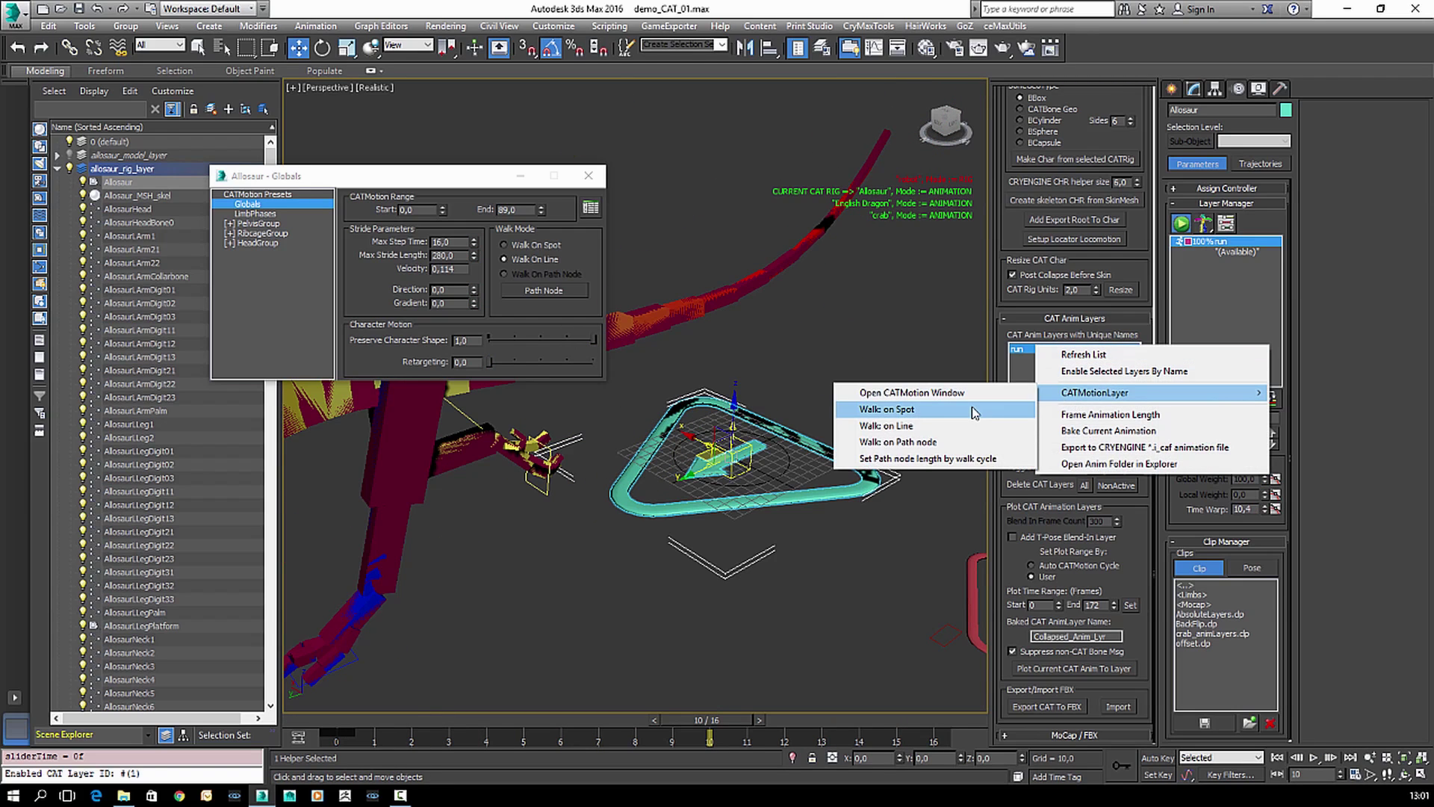
click(887, 409)
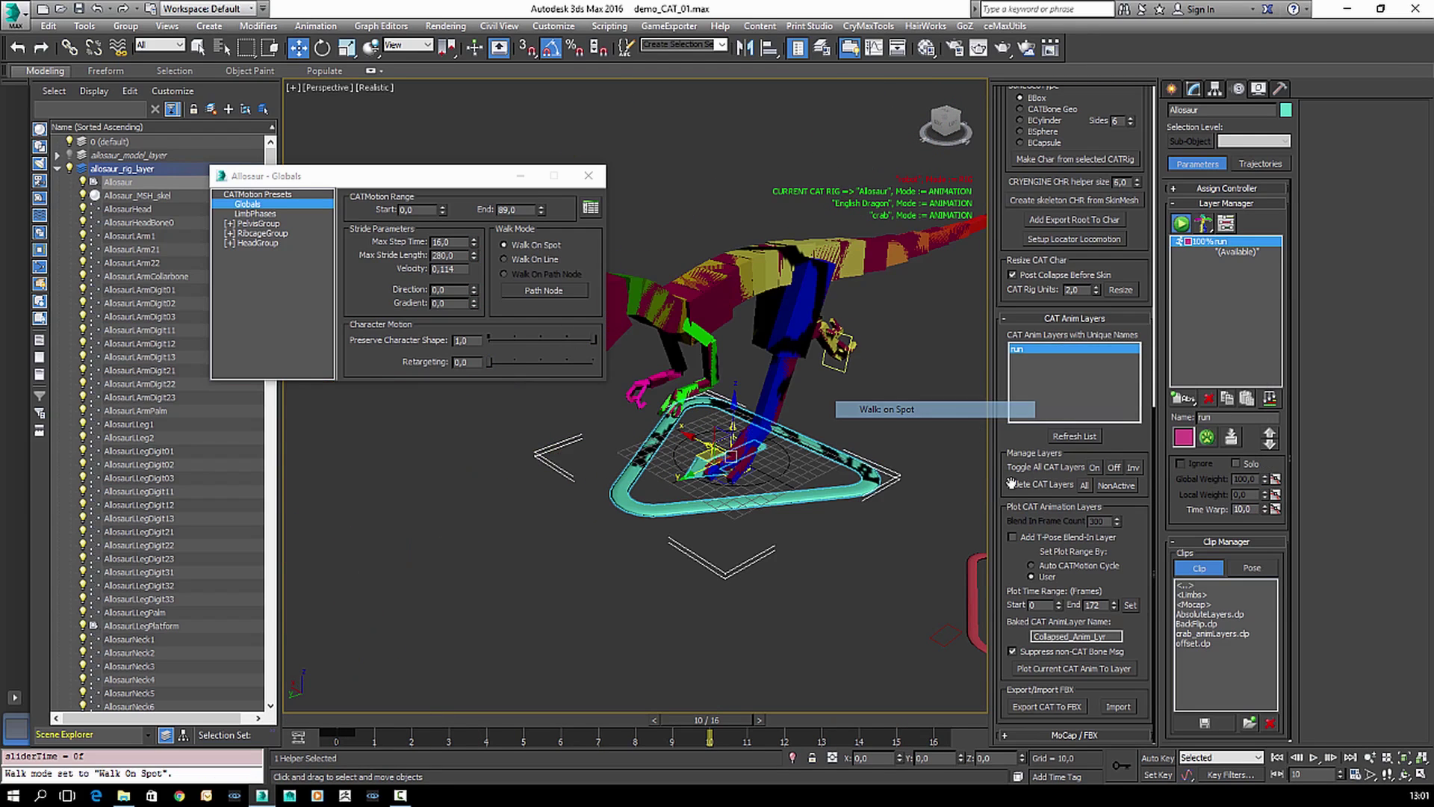
click(1314, 757)
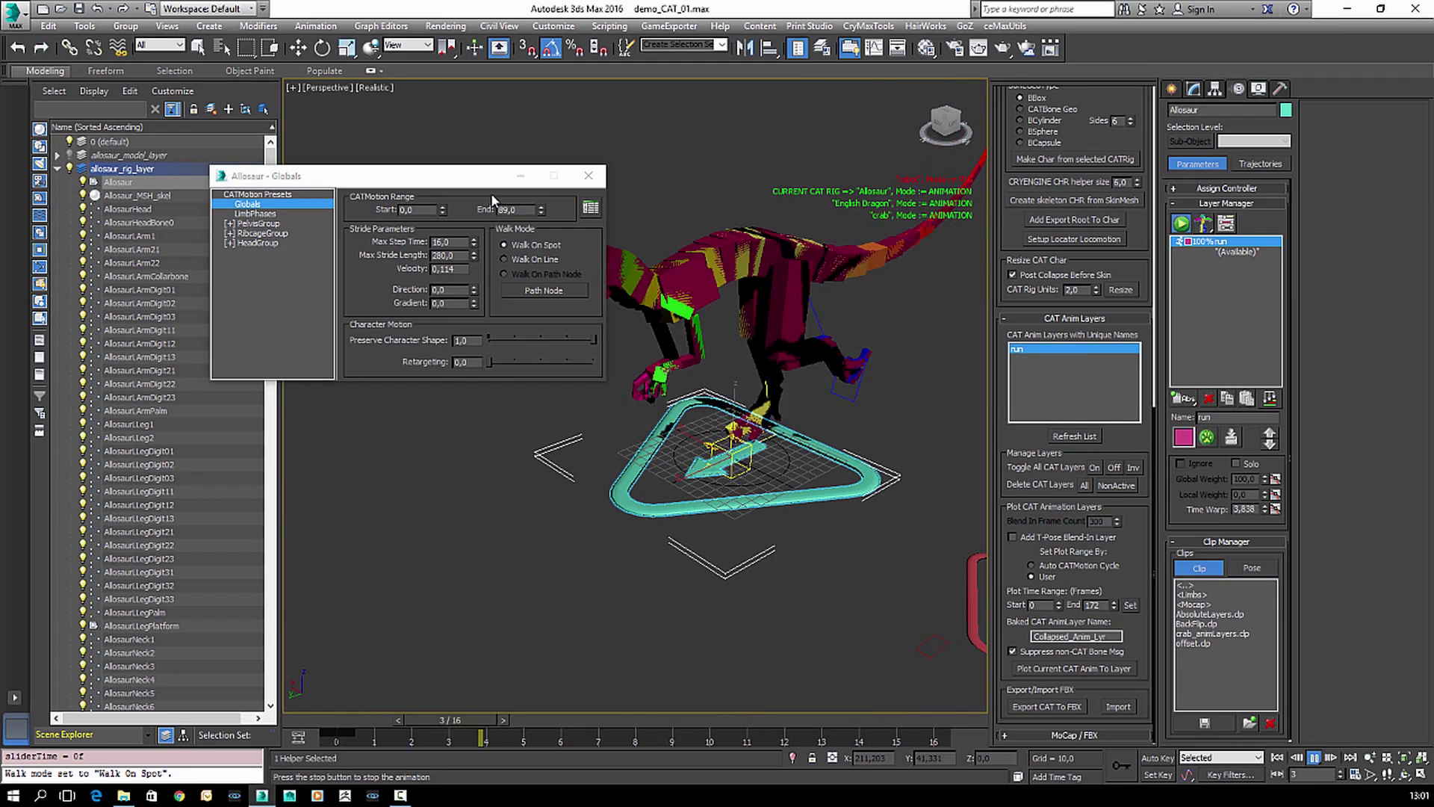
drag(476, 182, 454, 167)
click(565, 161)
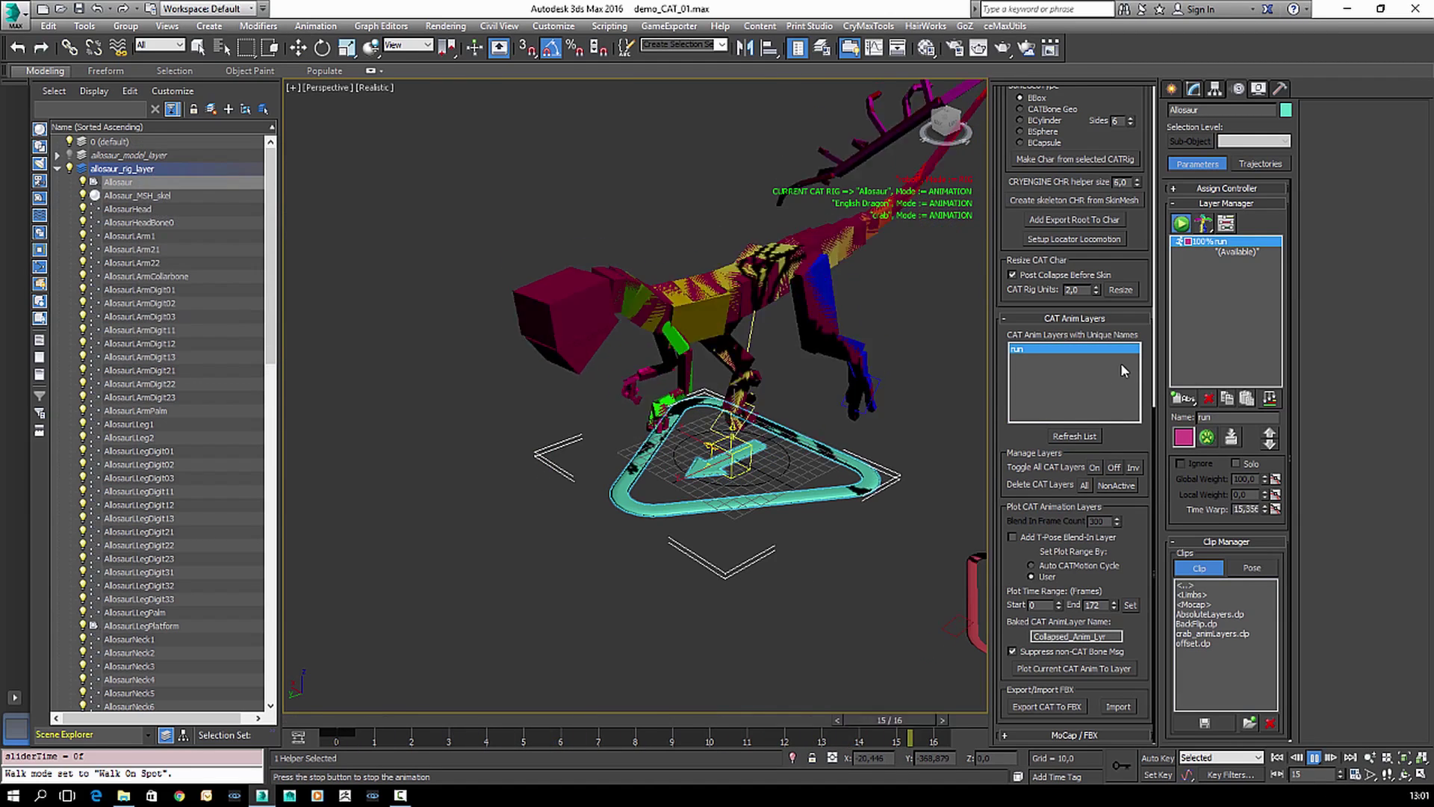
- Reopen the CATMotion window for the run layer and inspect its Globals settings
right_click(1100, 350)
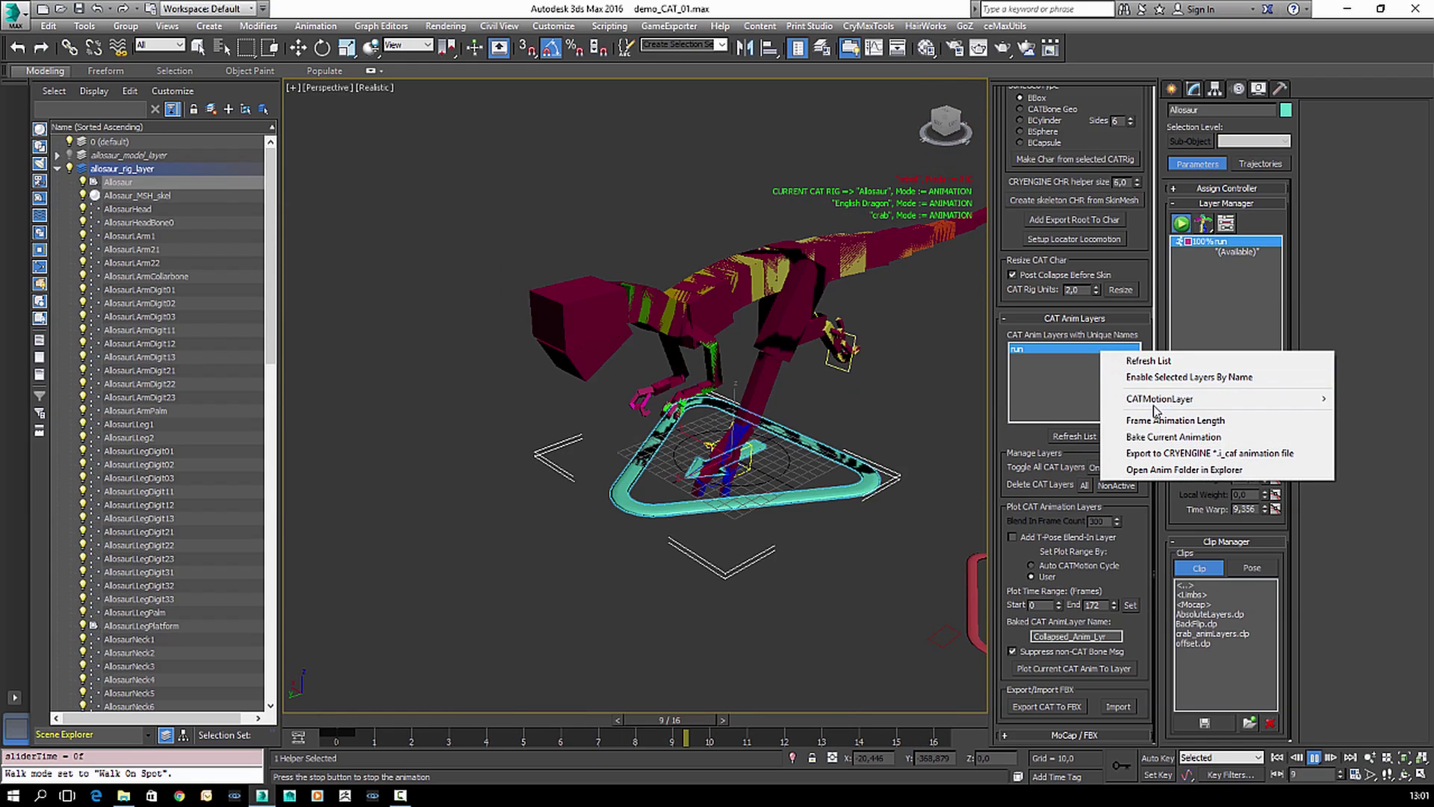
mouse_move(1157, 401)
click(1060, 398)
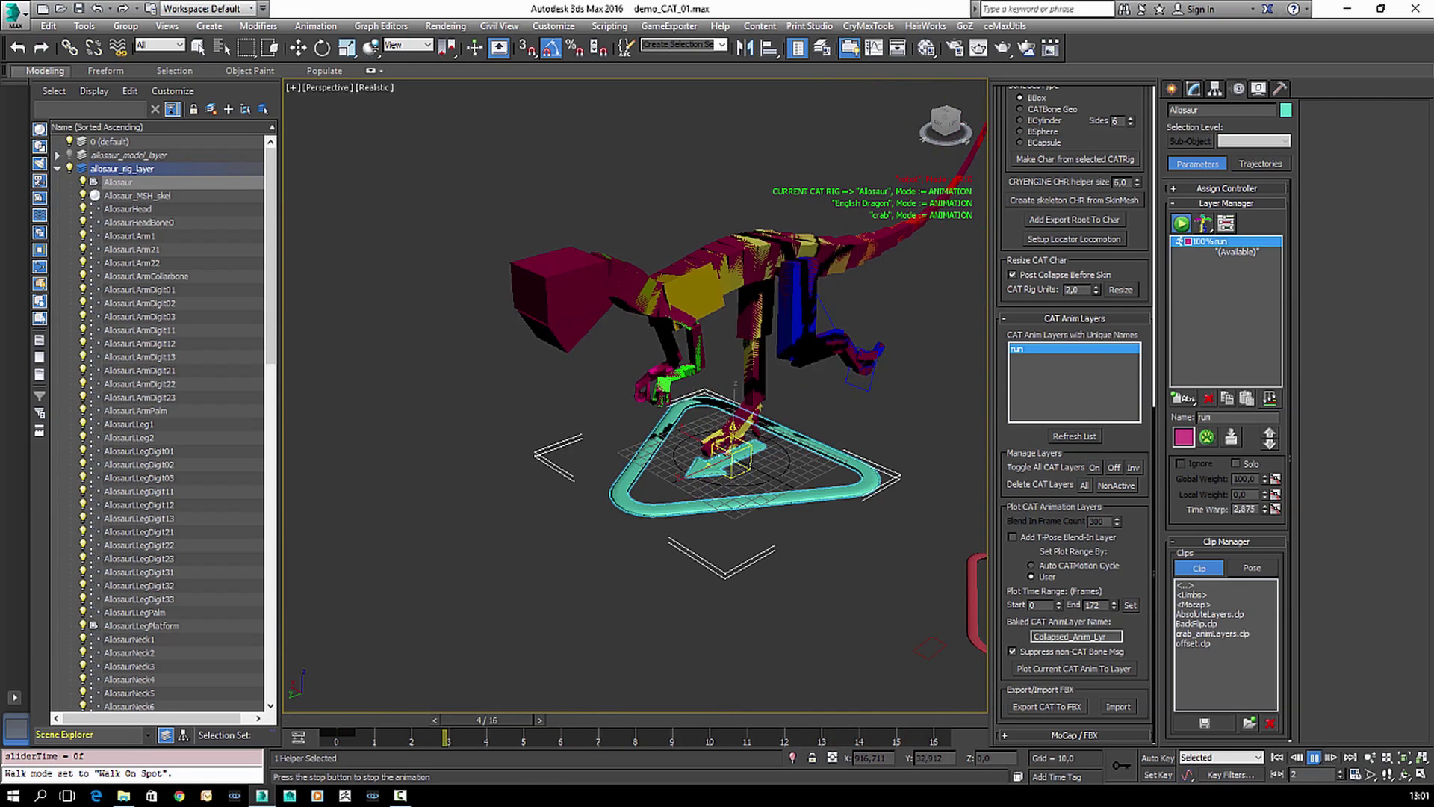
drag(127, 428, 331, 333)
click(250, 359)
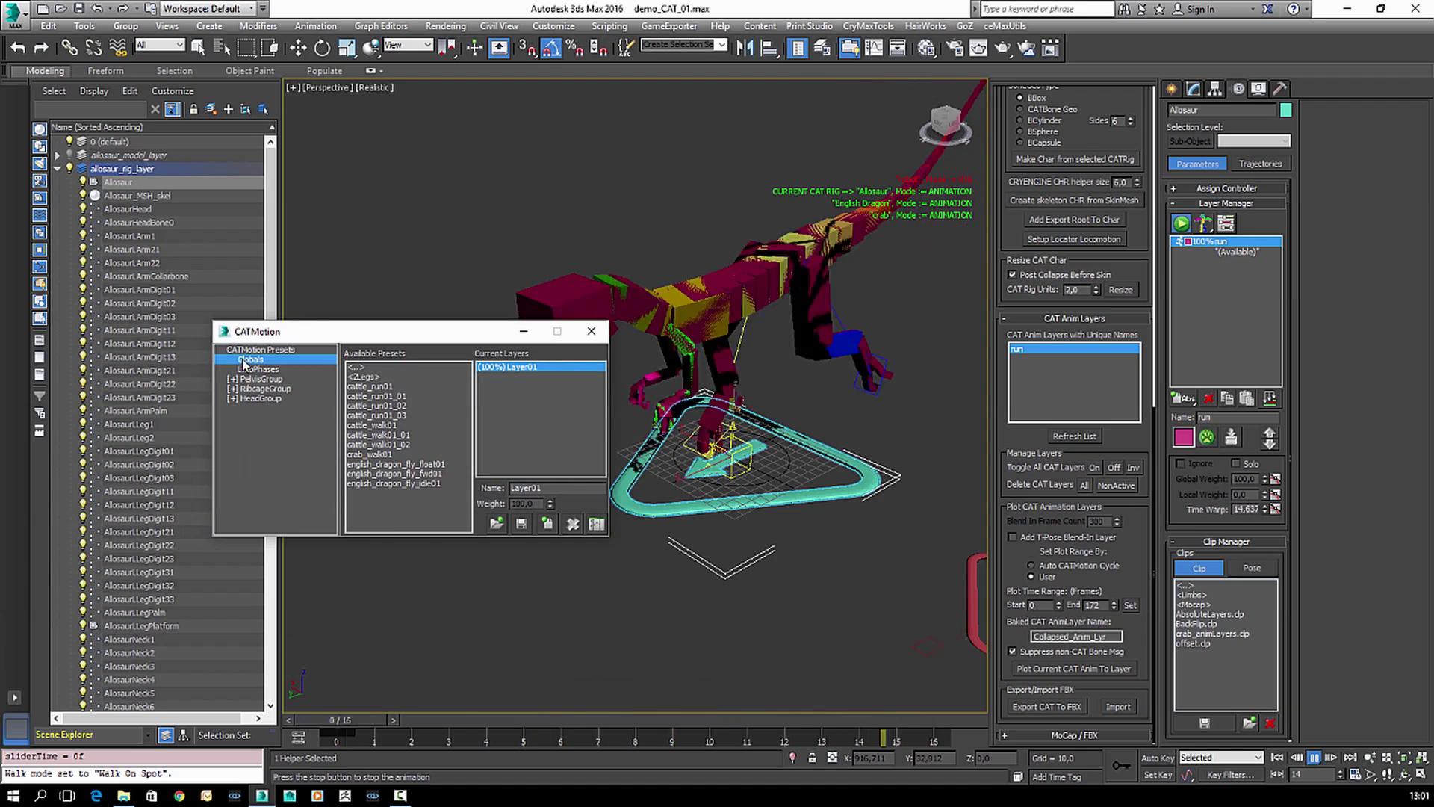
double_click(446, 397)
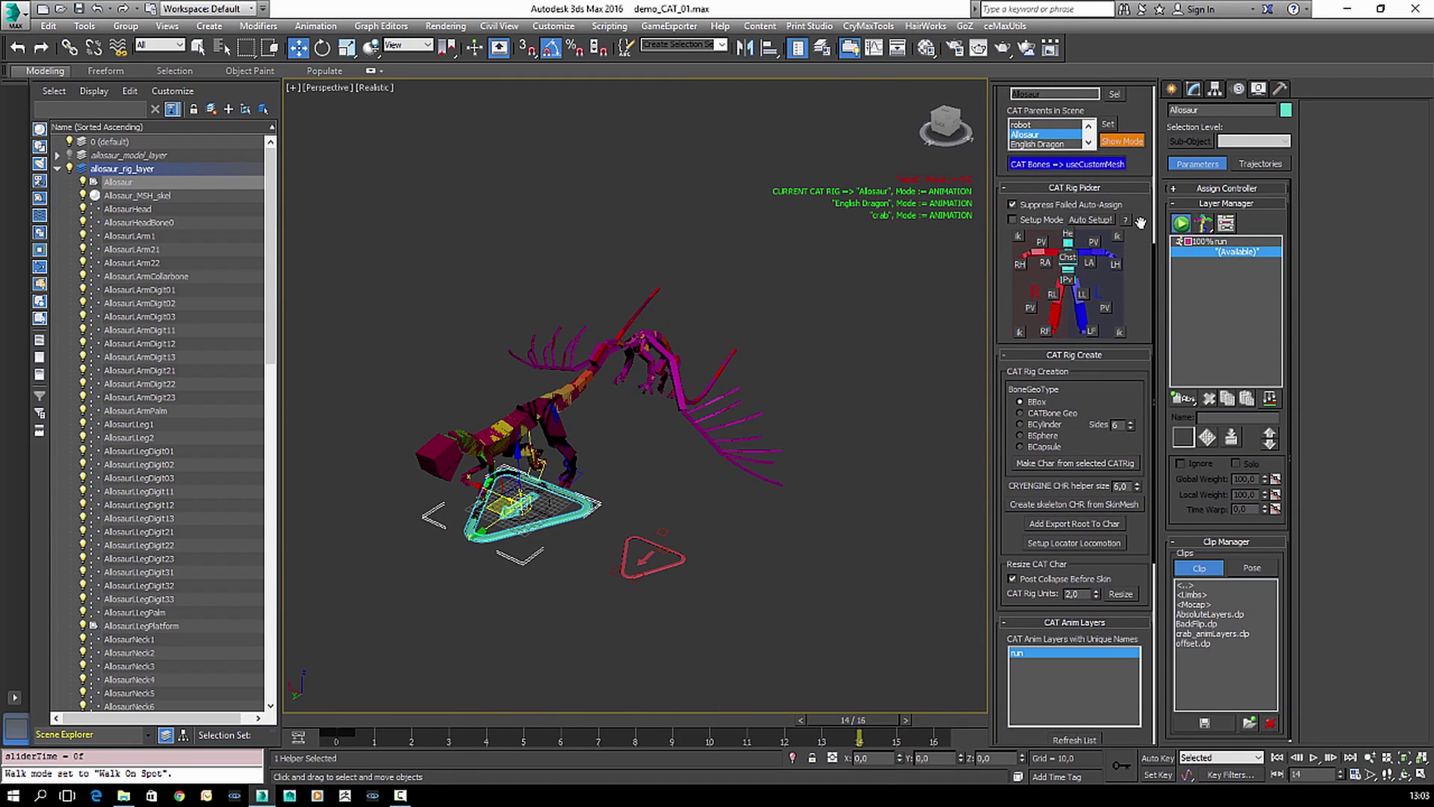
- Return to the UI Mode Config settings and turn on the Physics tools alongside CAT
drag(1140, 223, 1141, 300)
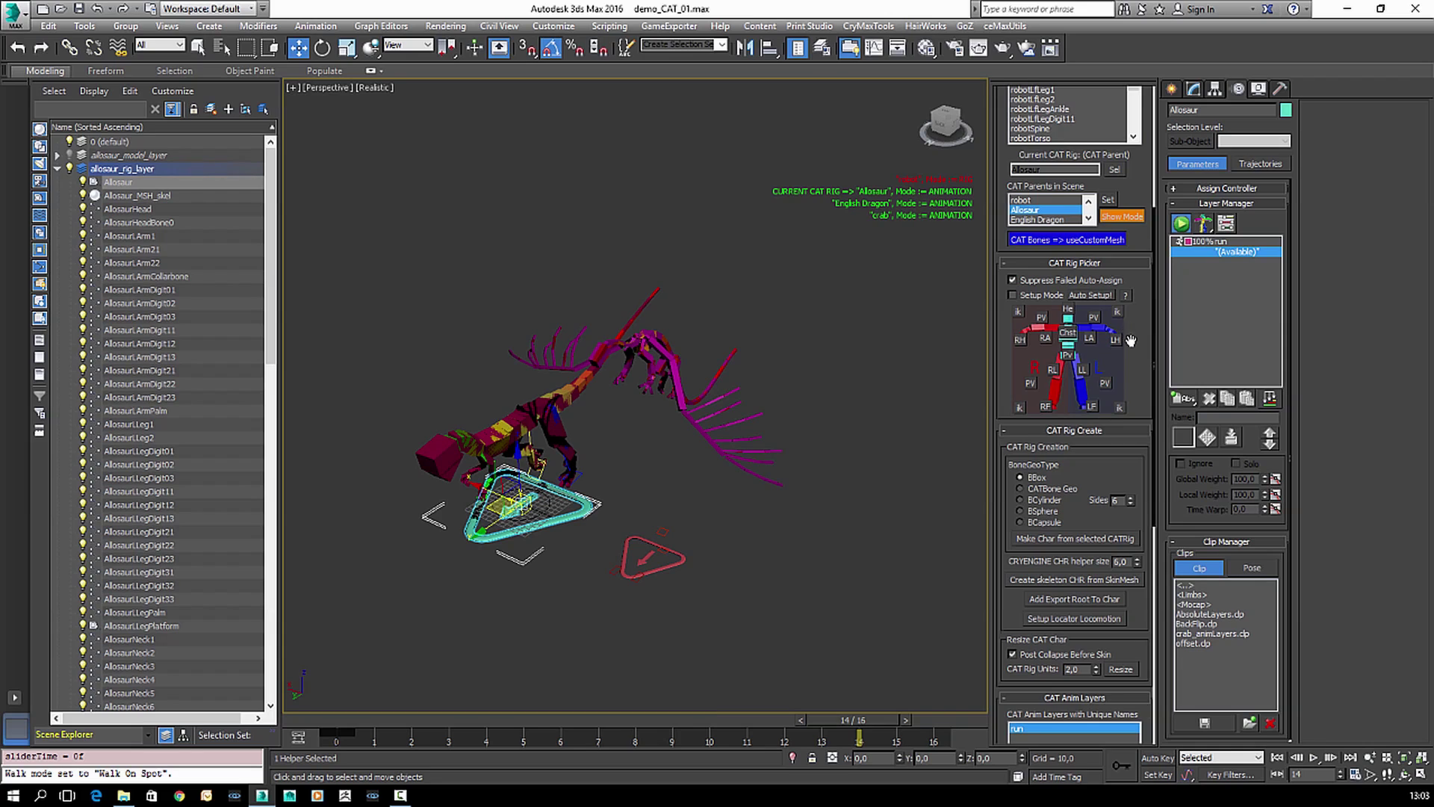
scroll(1135, 396, up, 4)
drag(1134, 222, 1077, 275)
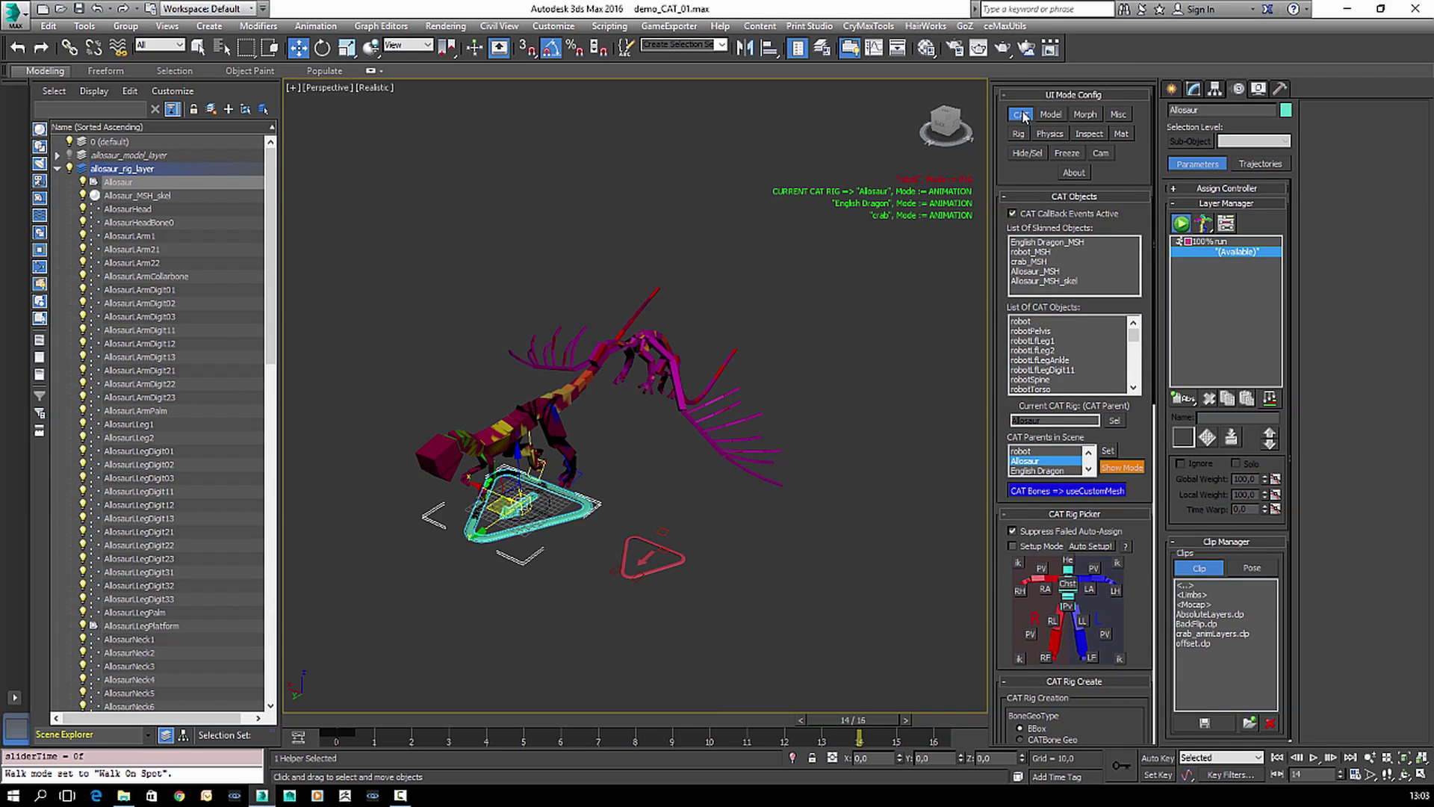
click(1056, 133)
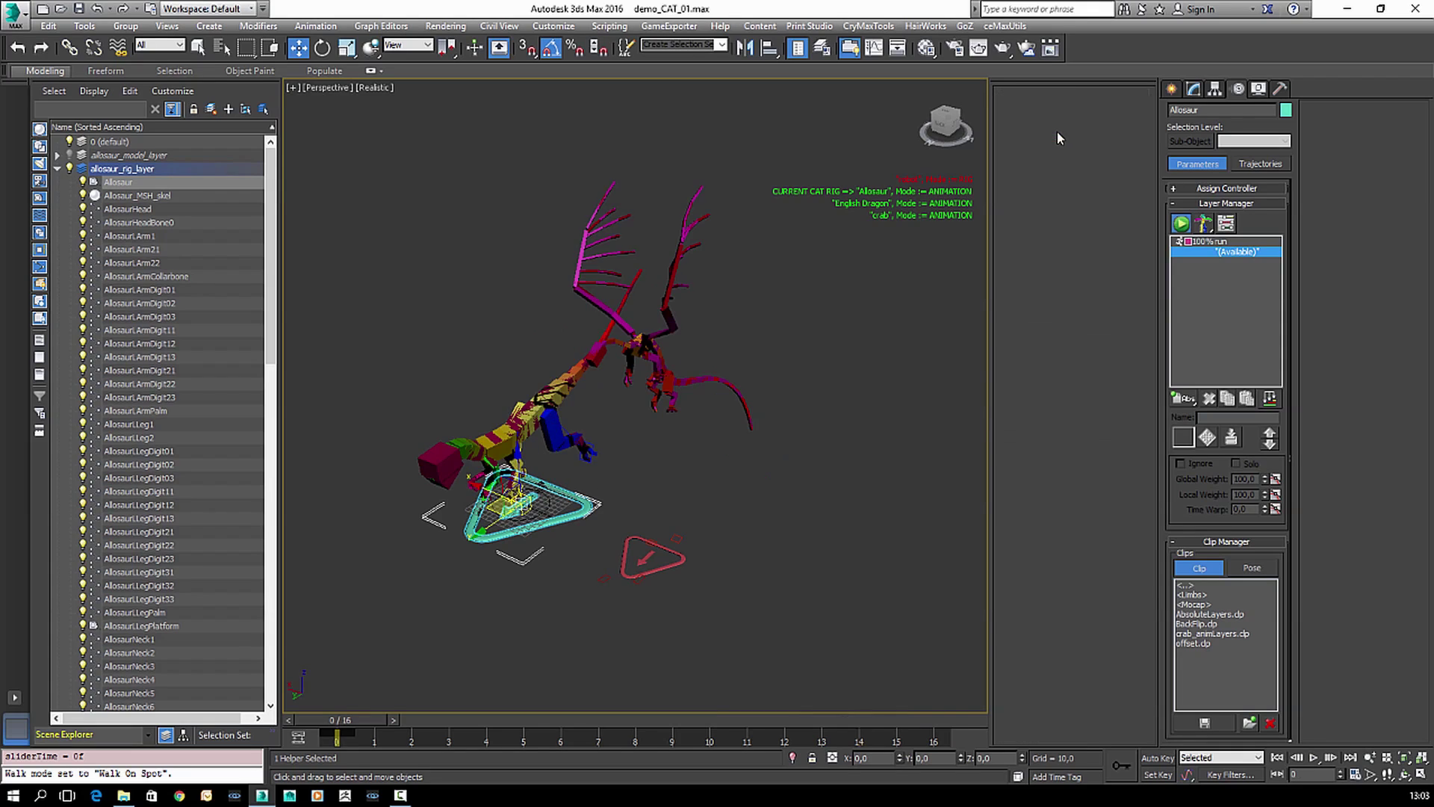
- Reset to a new empty scene without saving the changes to demo_CAT_01.max
middle_drag(633, 393, 696, 380)
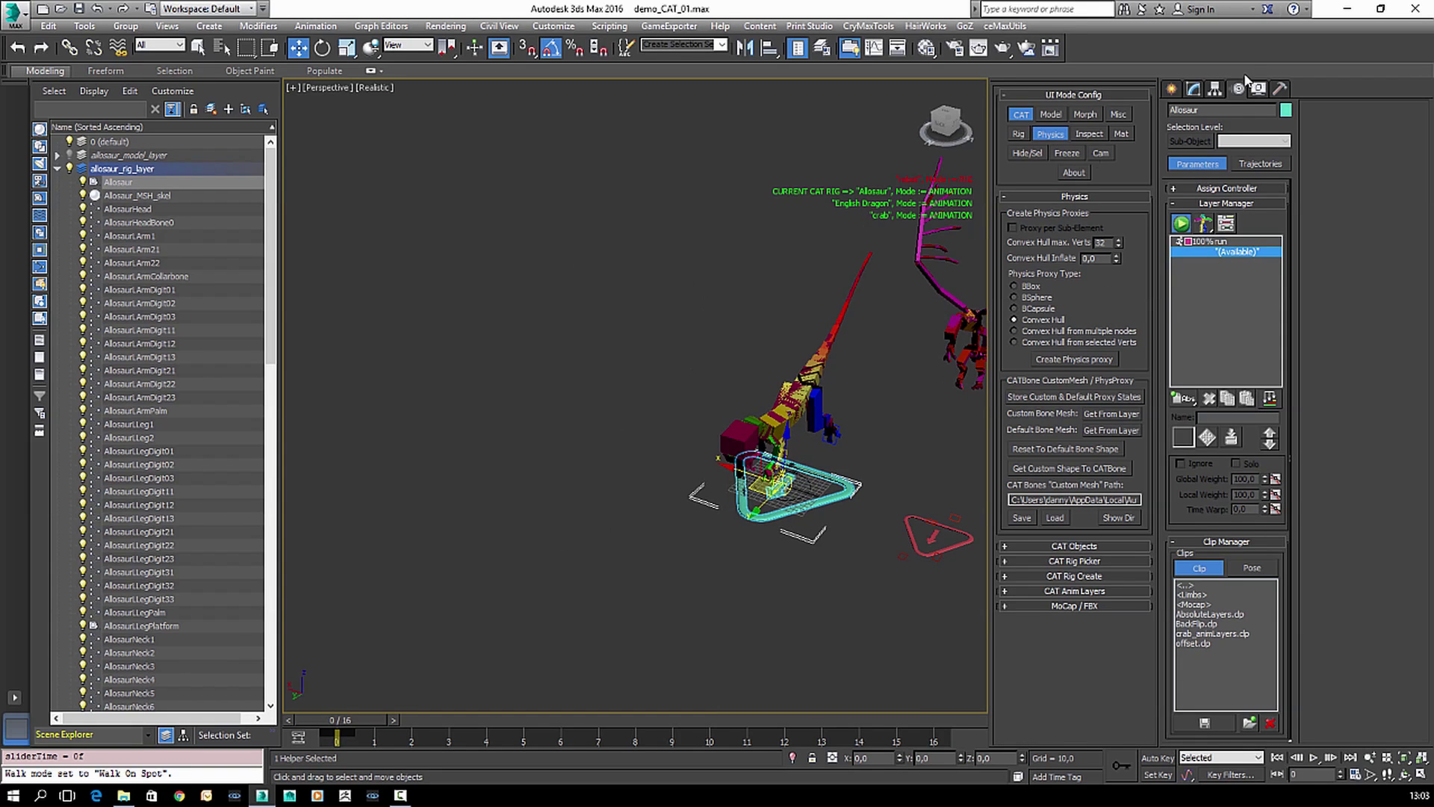
click(1171, 88)
middle_drag(848, 331, 505, 237)
click(14, 15)
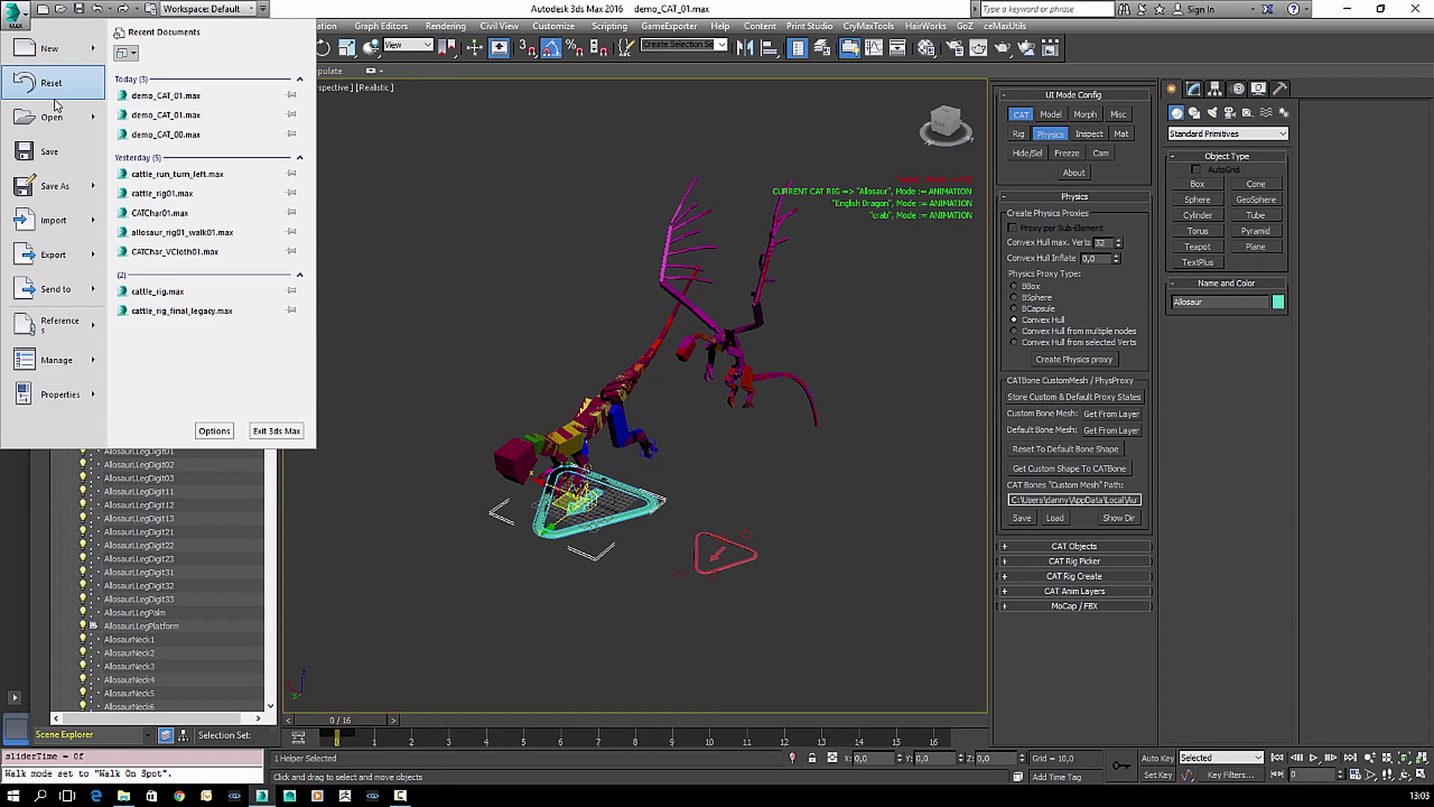
click(56, 84)
click(723, 422)
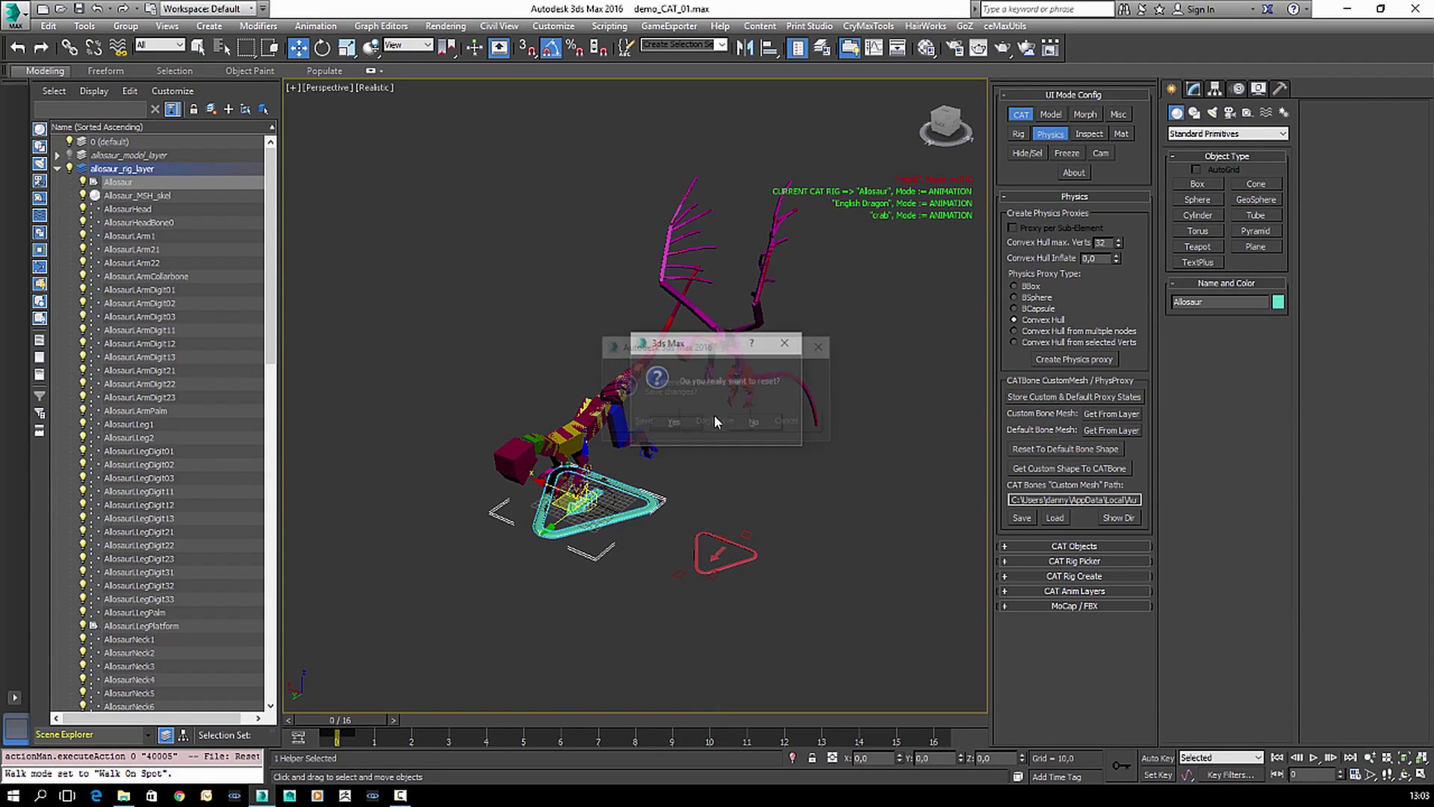
click(674, 423)
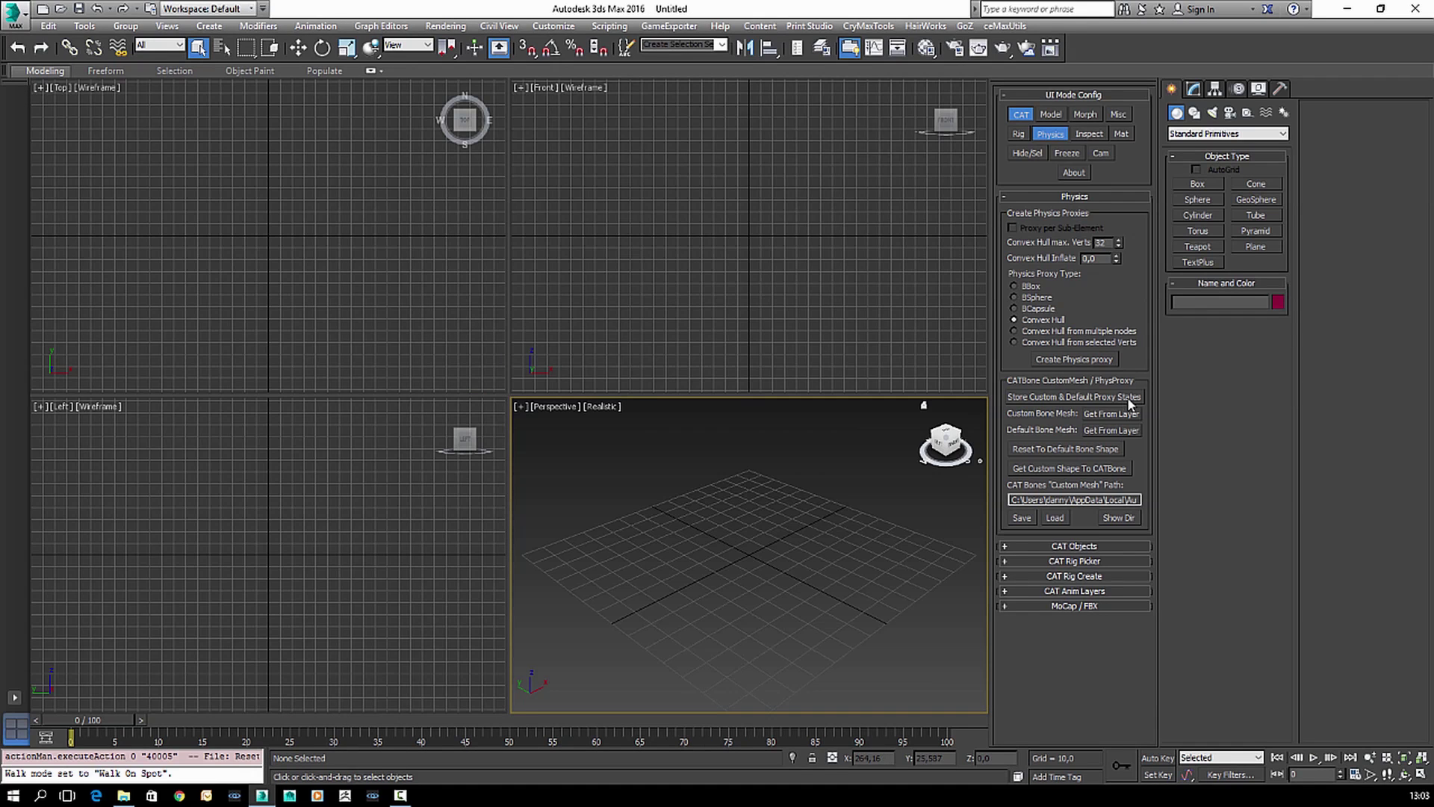
- Create a teapot with a radius of about 28 near the grid's centre in the perspective view
click(1197, 247)
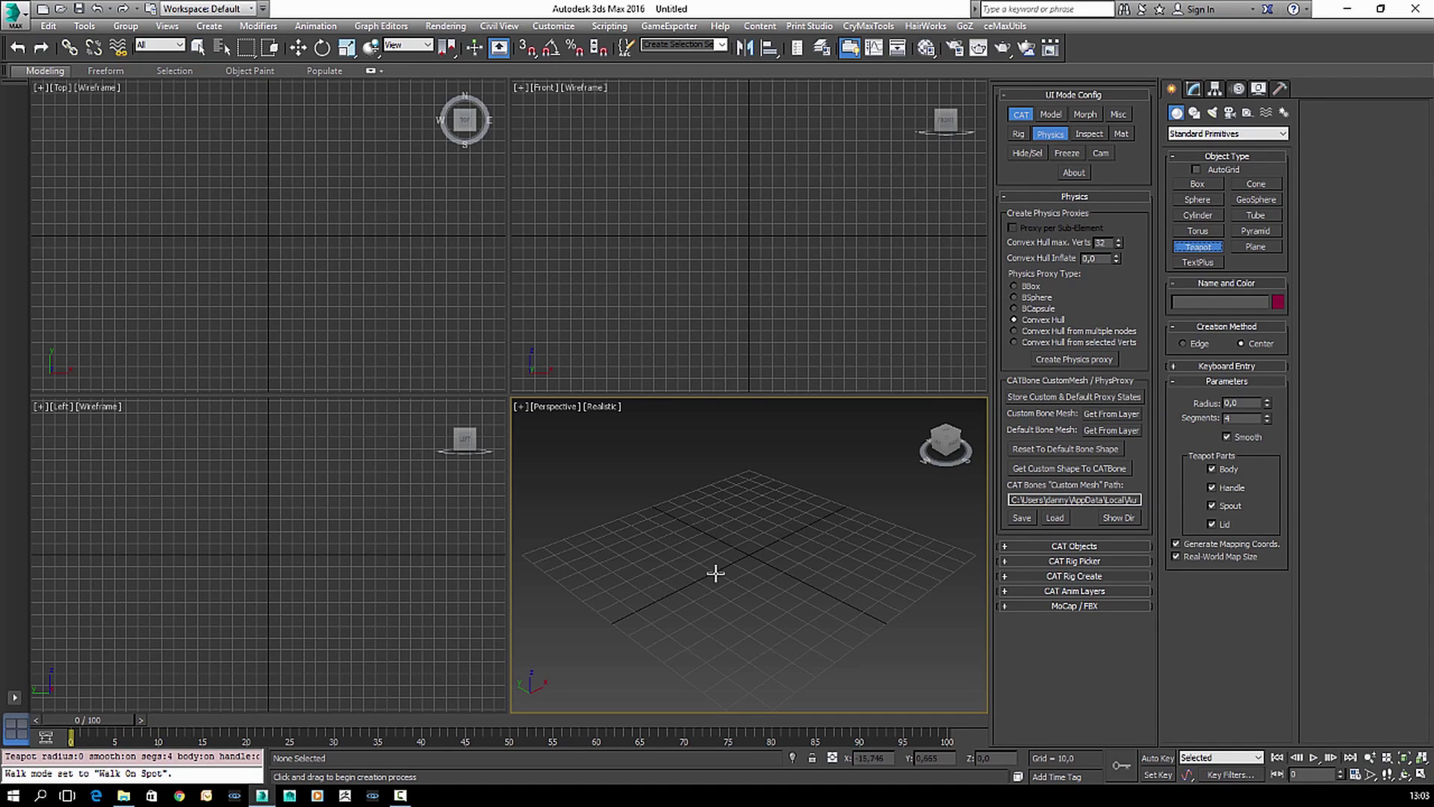
drag(714, 576, 728, 549)
right_click(732, 550)
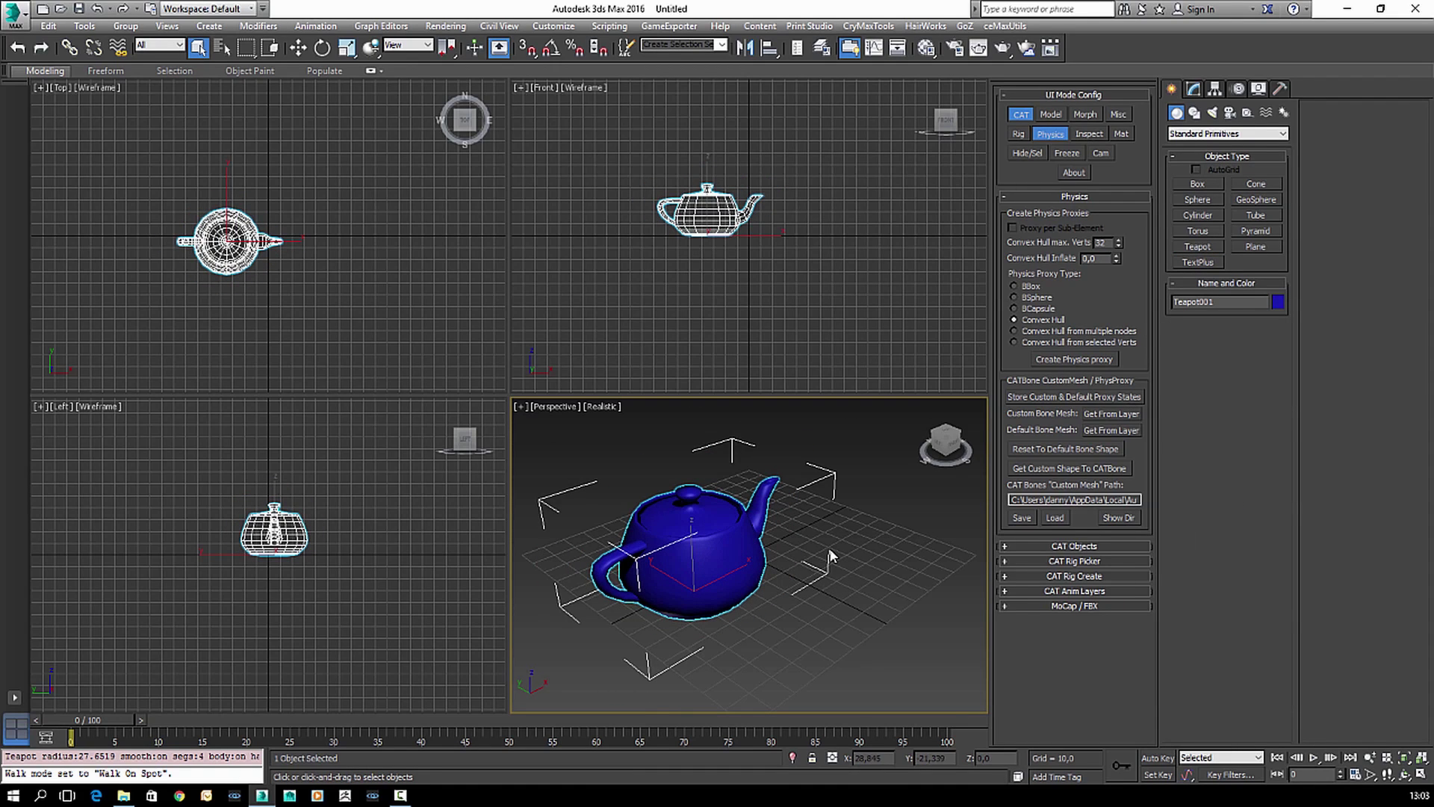
scroll(834, 544, down, 4)
scroll(834, 543, down, 1)
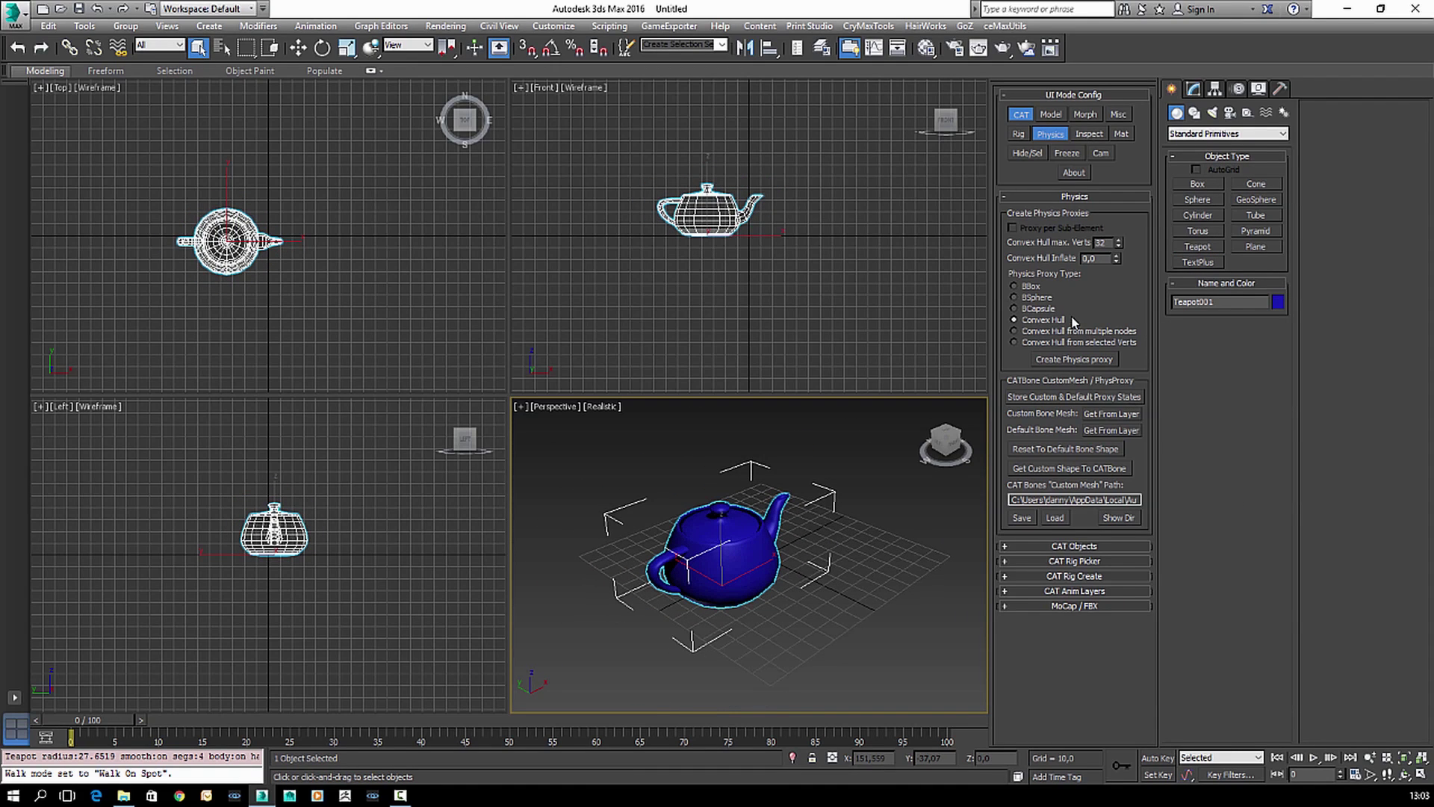
- Create a Convex Hull physics proxy with at most 32 vertices from the teapot and inspect it in wireframe
click(1067, 362)
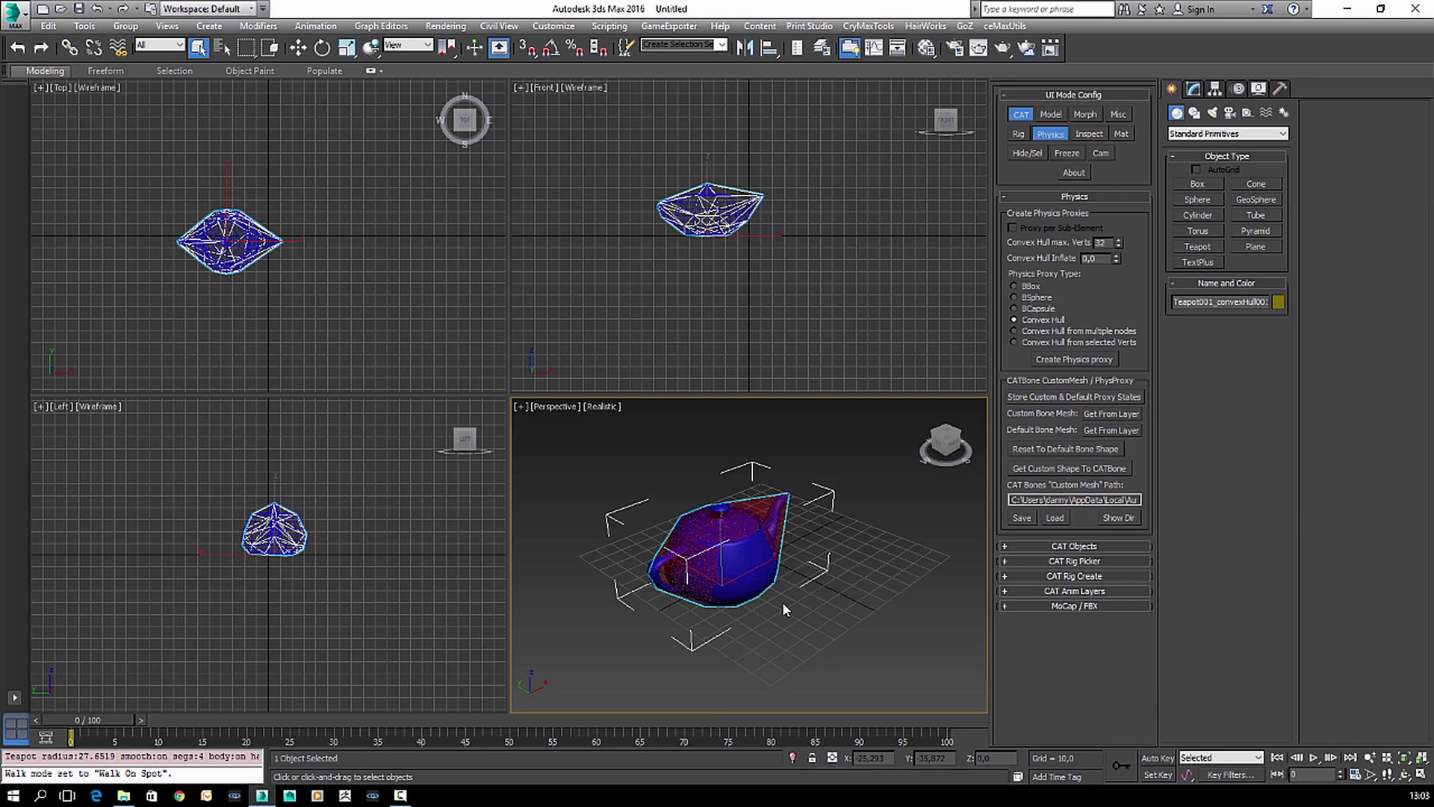
key(F3)
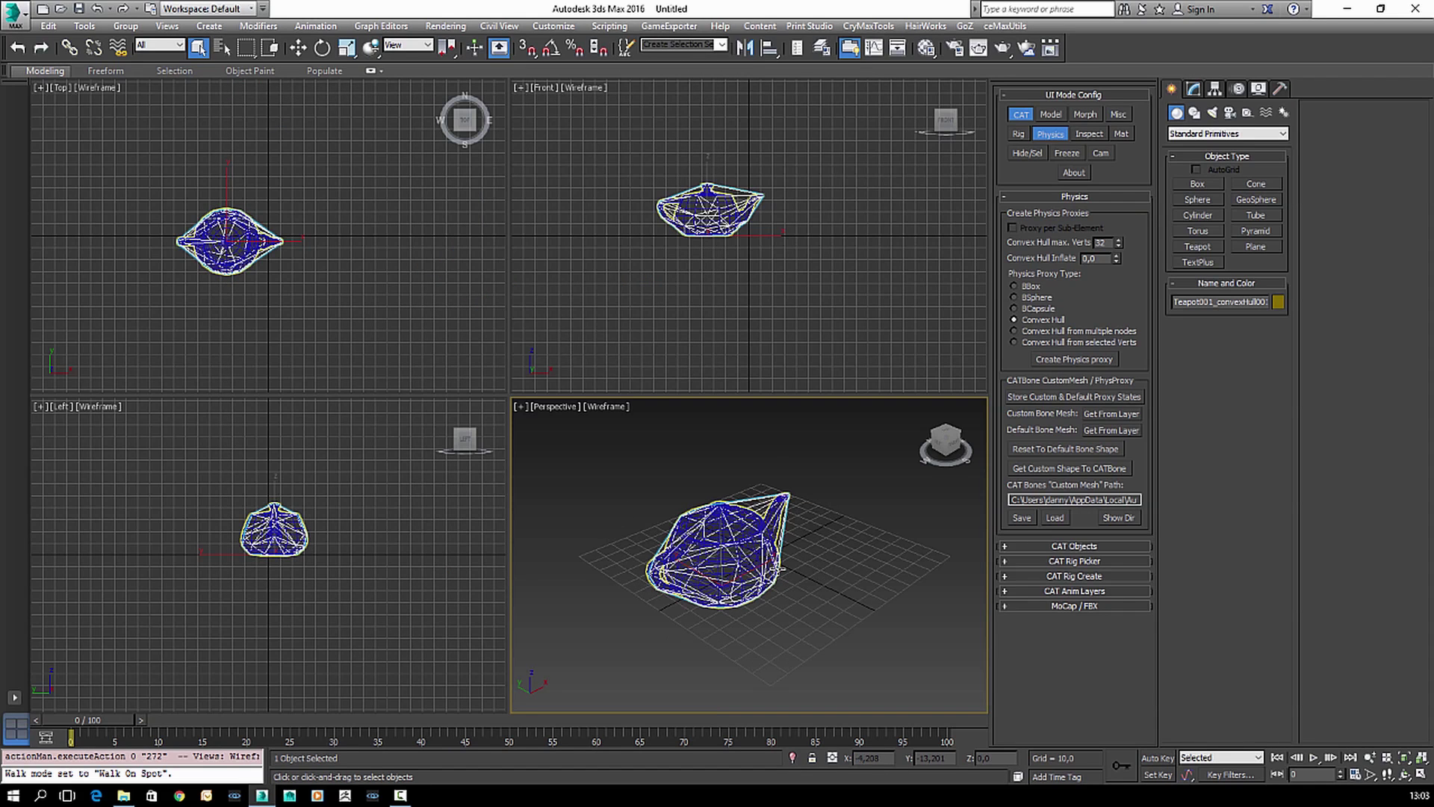
mouse_move(819, 584)
alt+middle_down()
mouse_move(776, 598)
mouse_move(656, 570)
mouse_move(662, 539)
mouse_move(799, 581)
alt+middle_up()
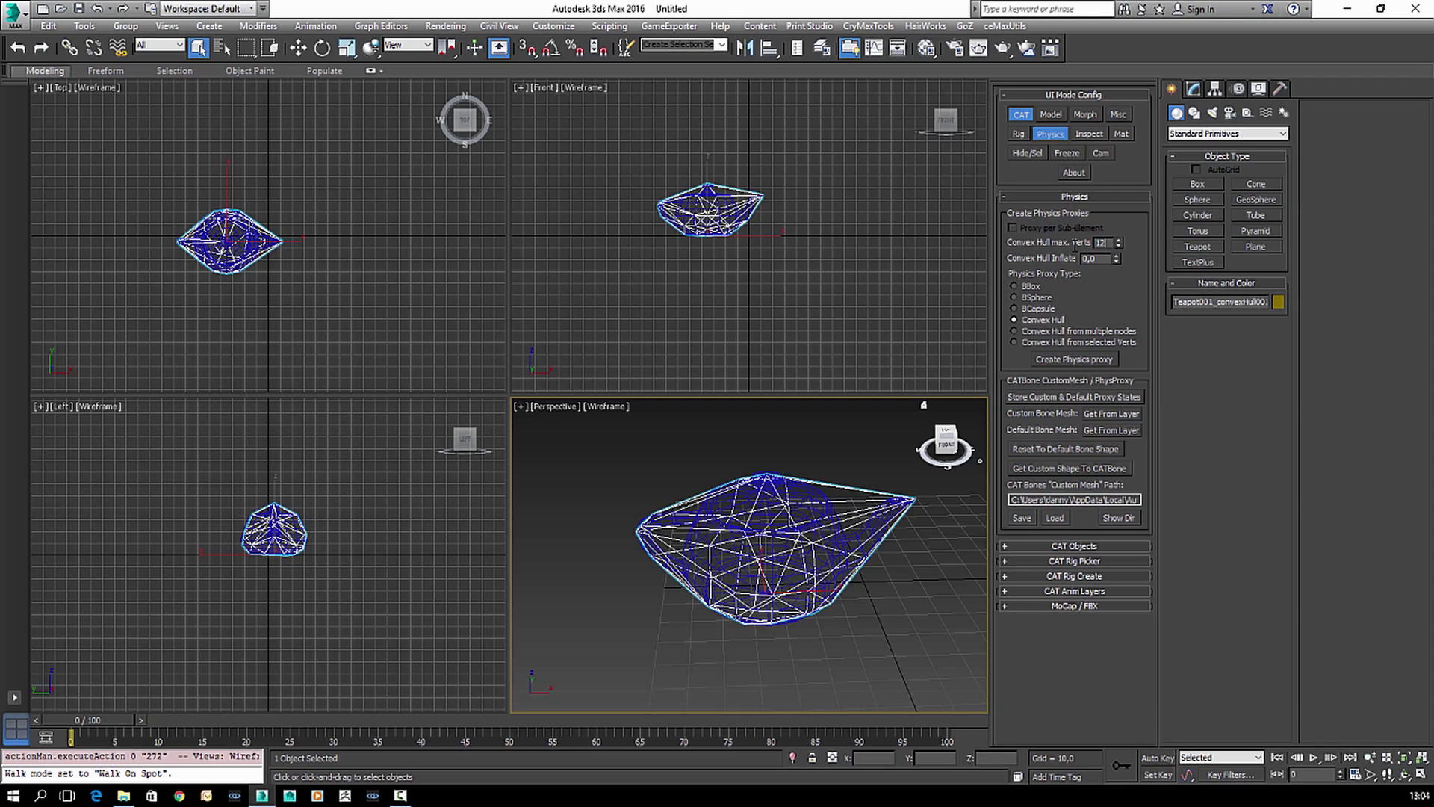
- Replace the proxy with a Convex Hull limited to 12 vertices around the teapot and show the viewport statistics
alt+middle_drag(825, 532, 756, 524)
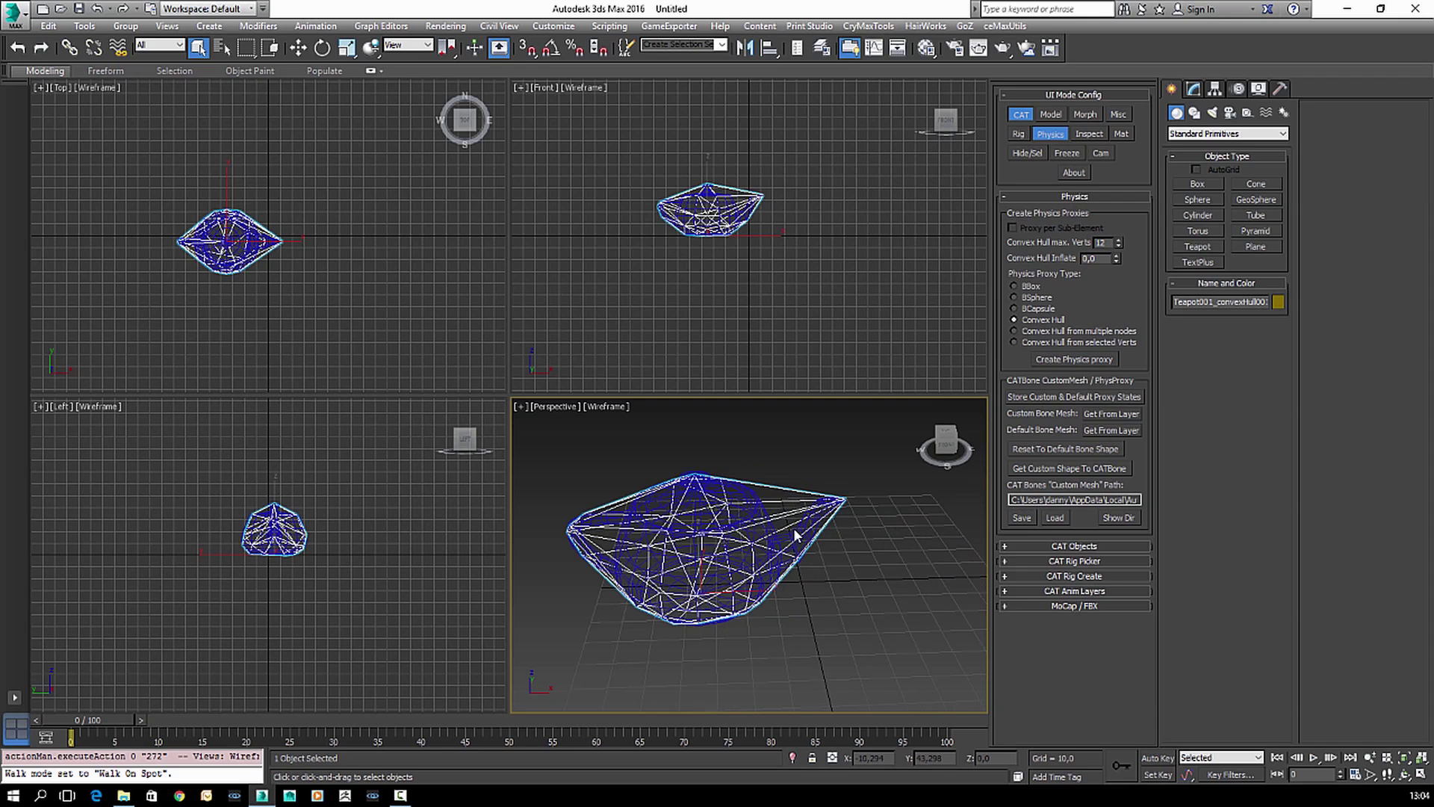
key(Delete)
click(795, 512)
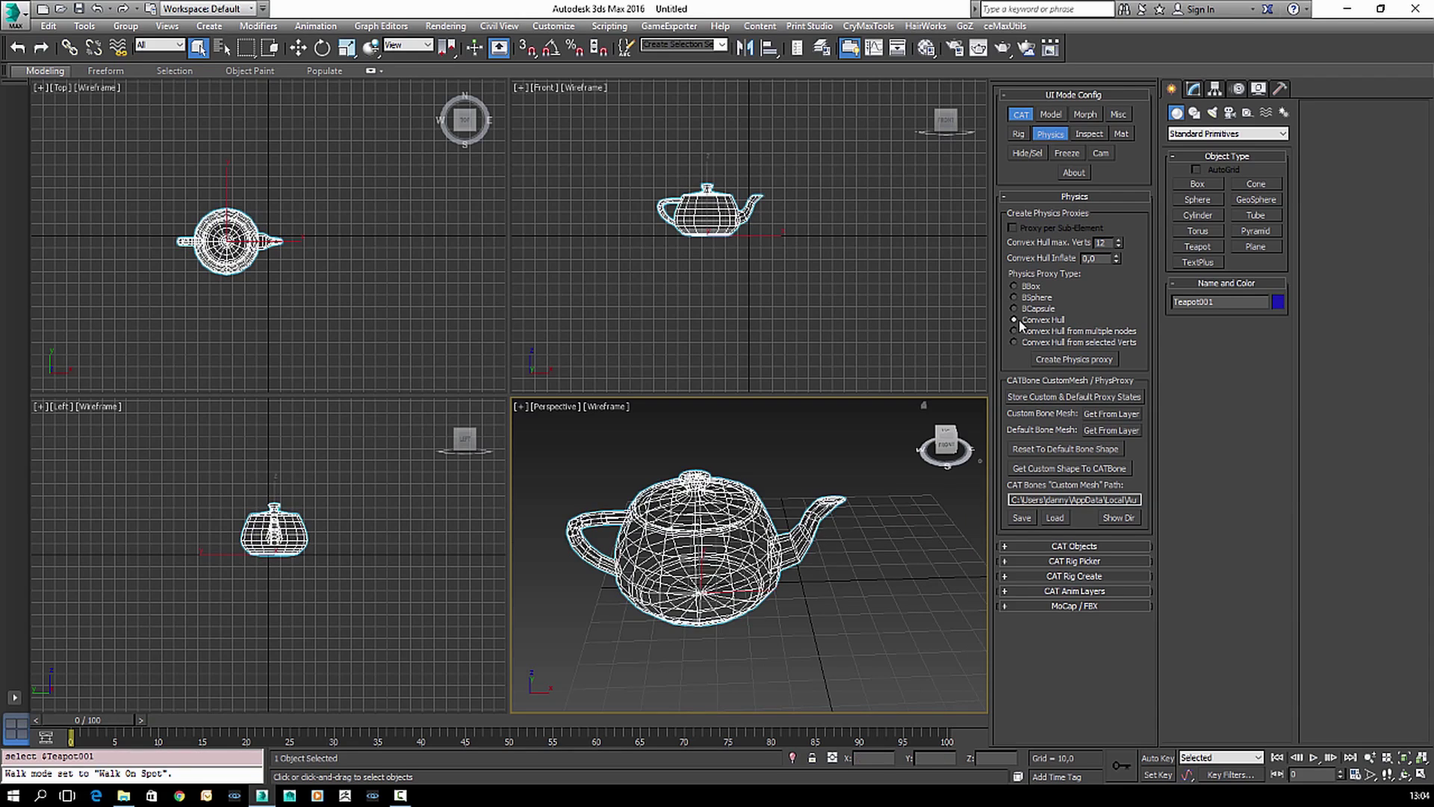
click(1054, 358)
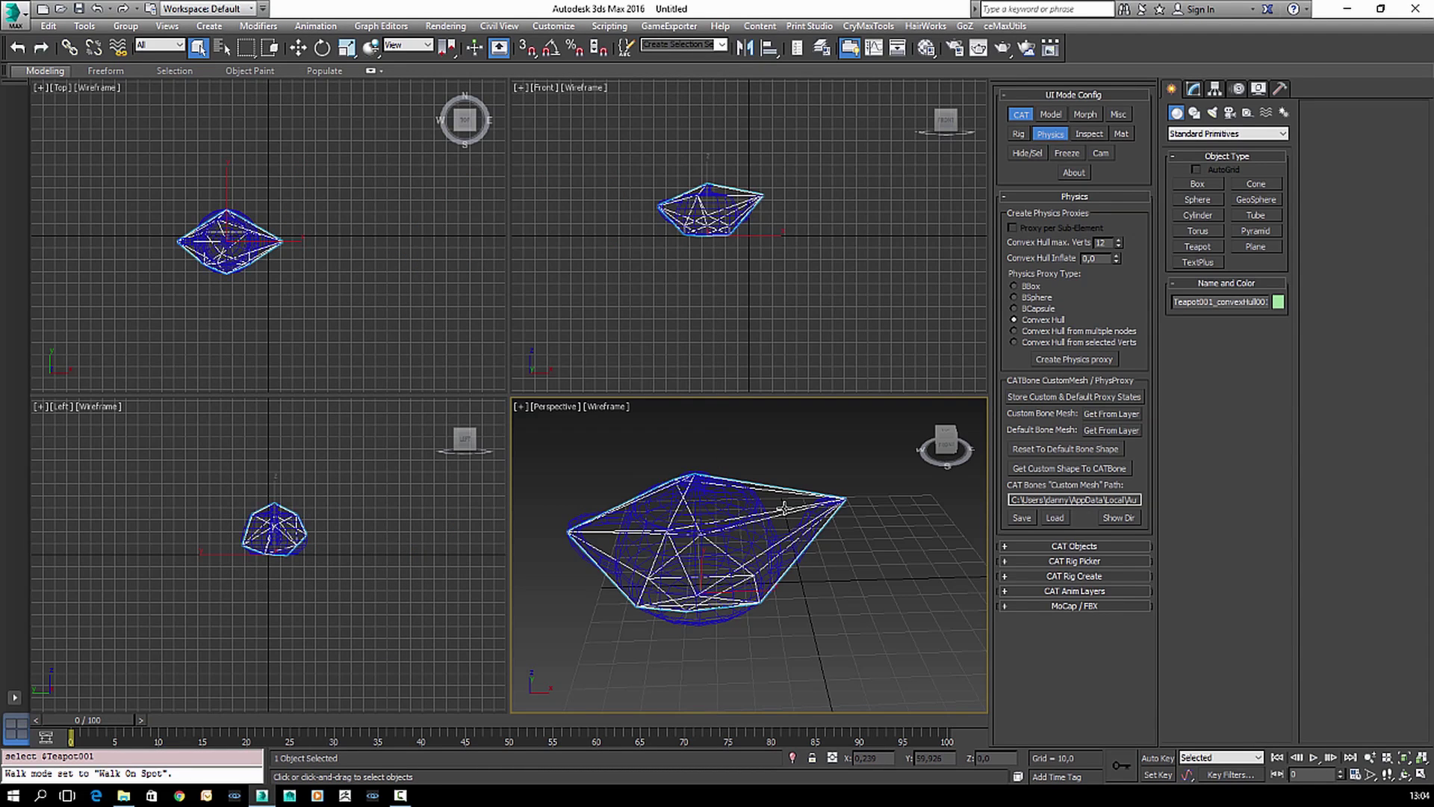
key(7)
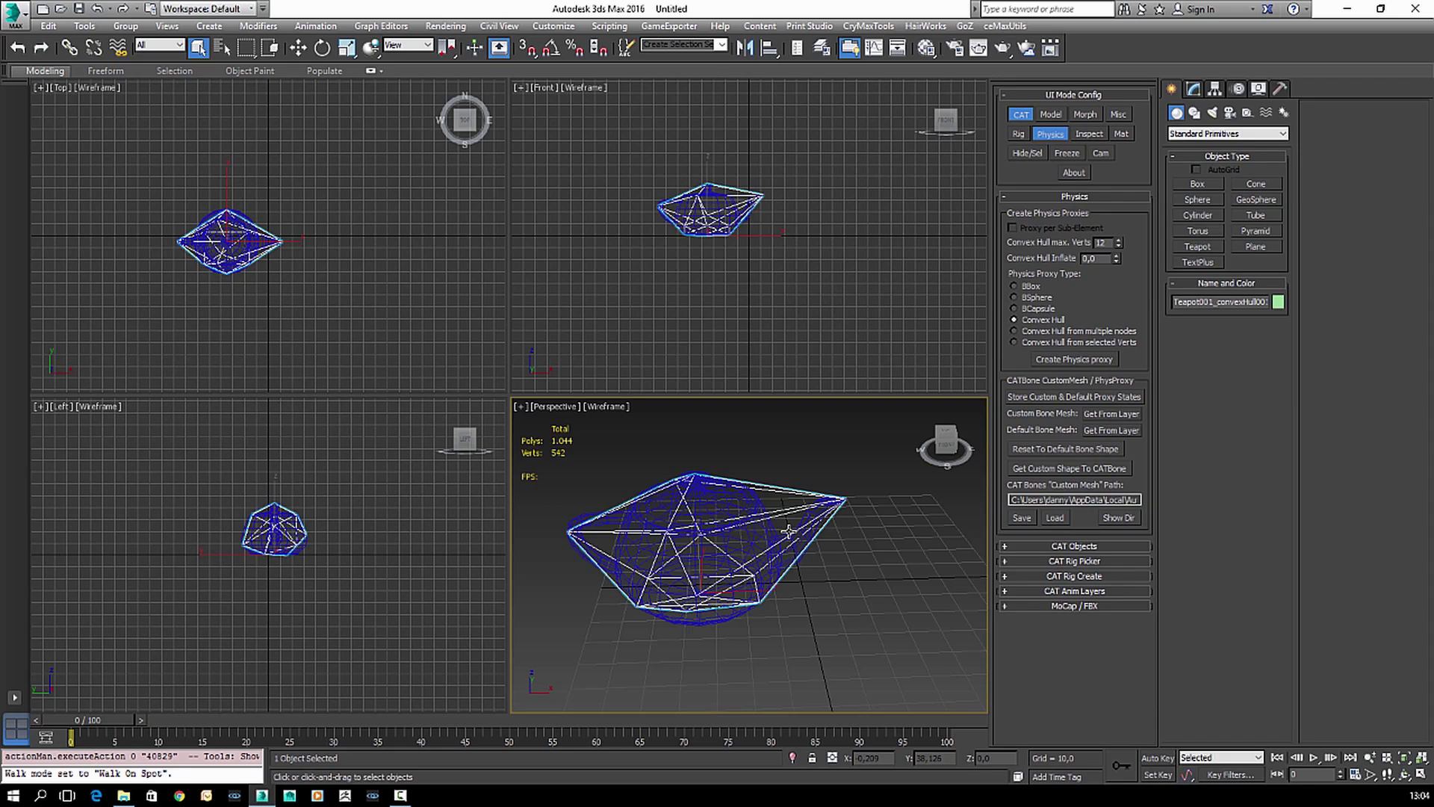
- Configure the viewport statistics to include the triangle count and show values for Total + Selection
click(592, 408)
click(640, 684)
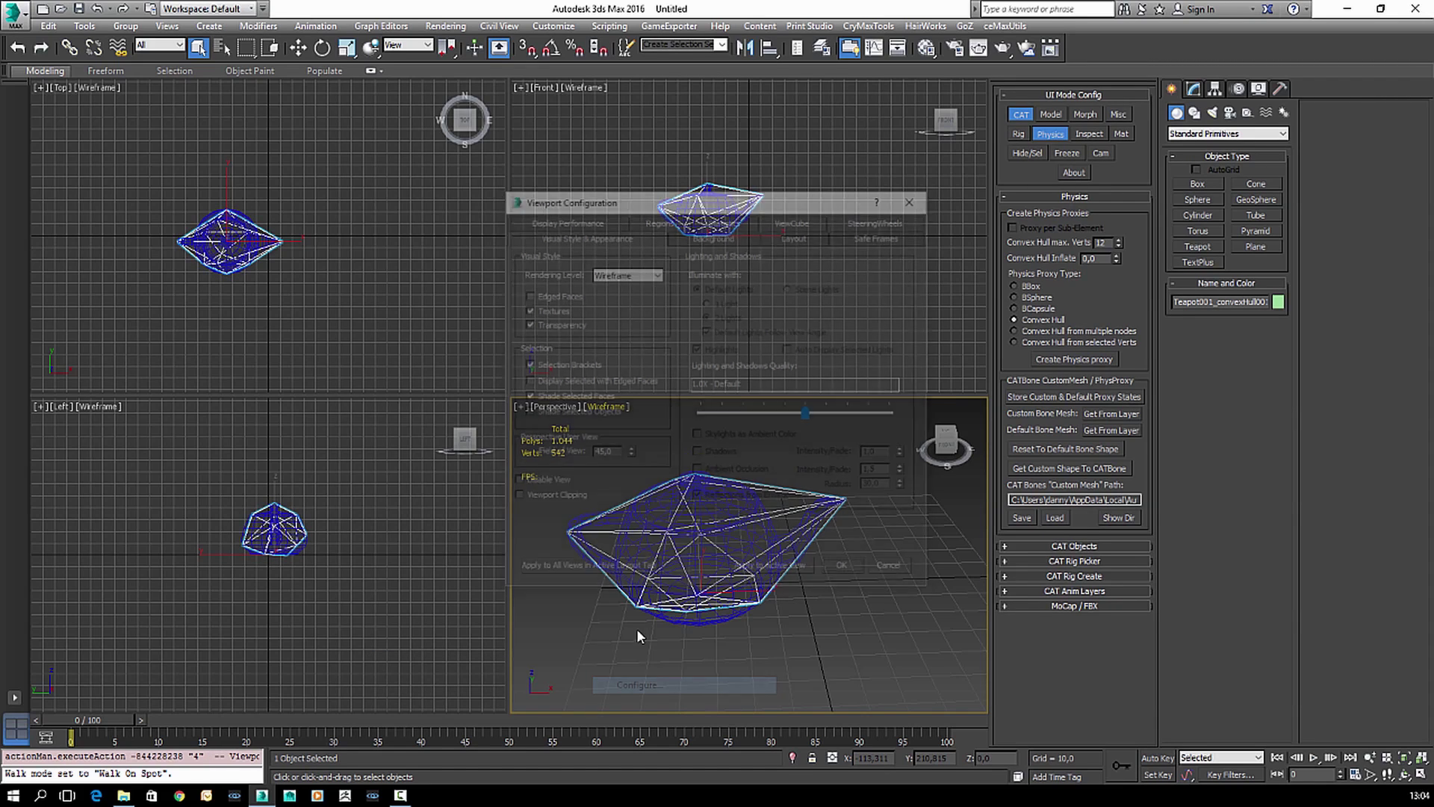
click(710, 221)
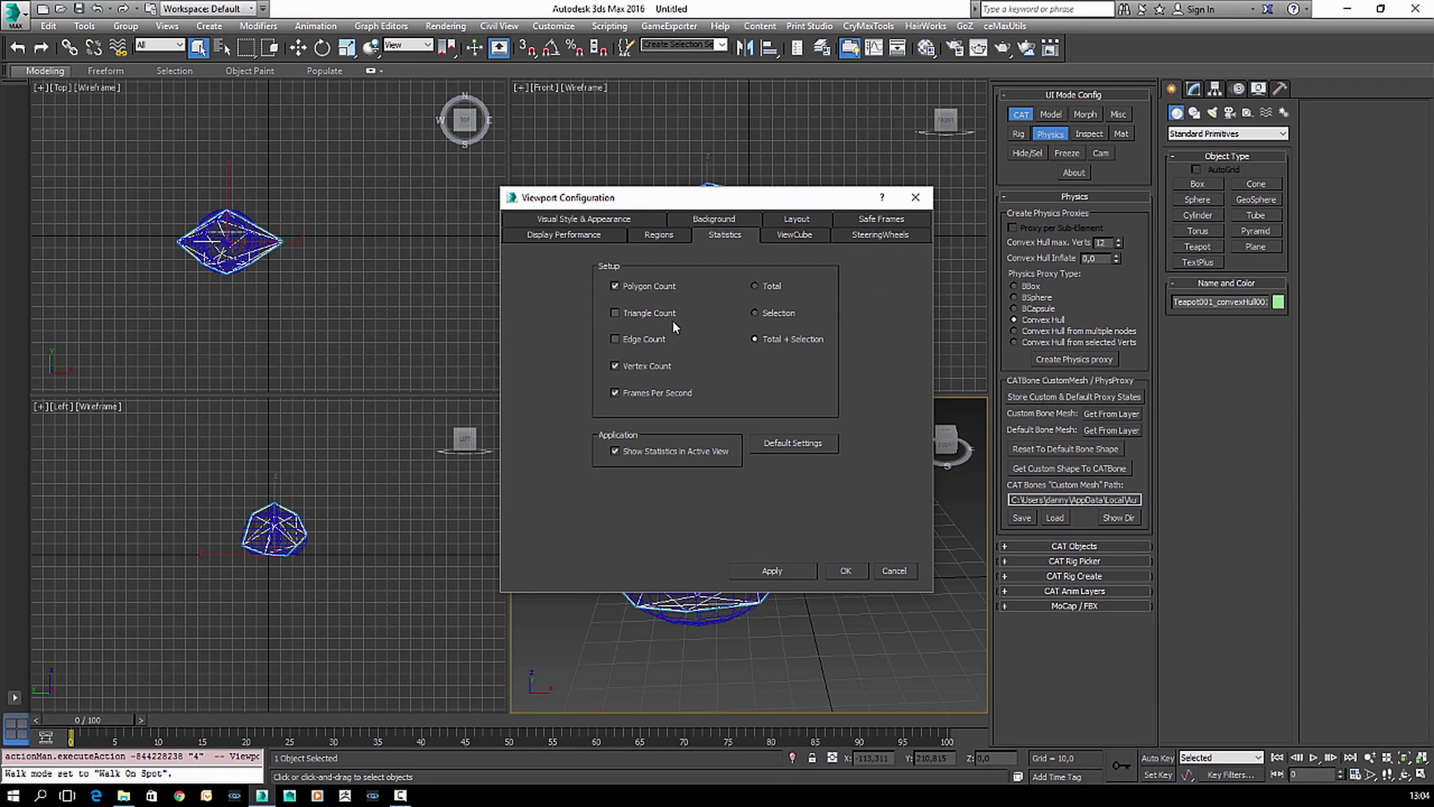
click(773, 571)
click(844, 571)
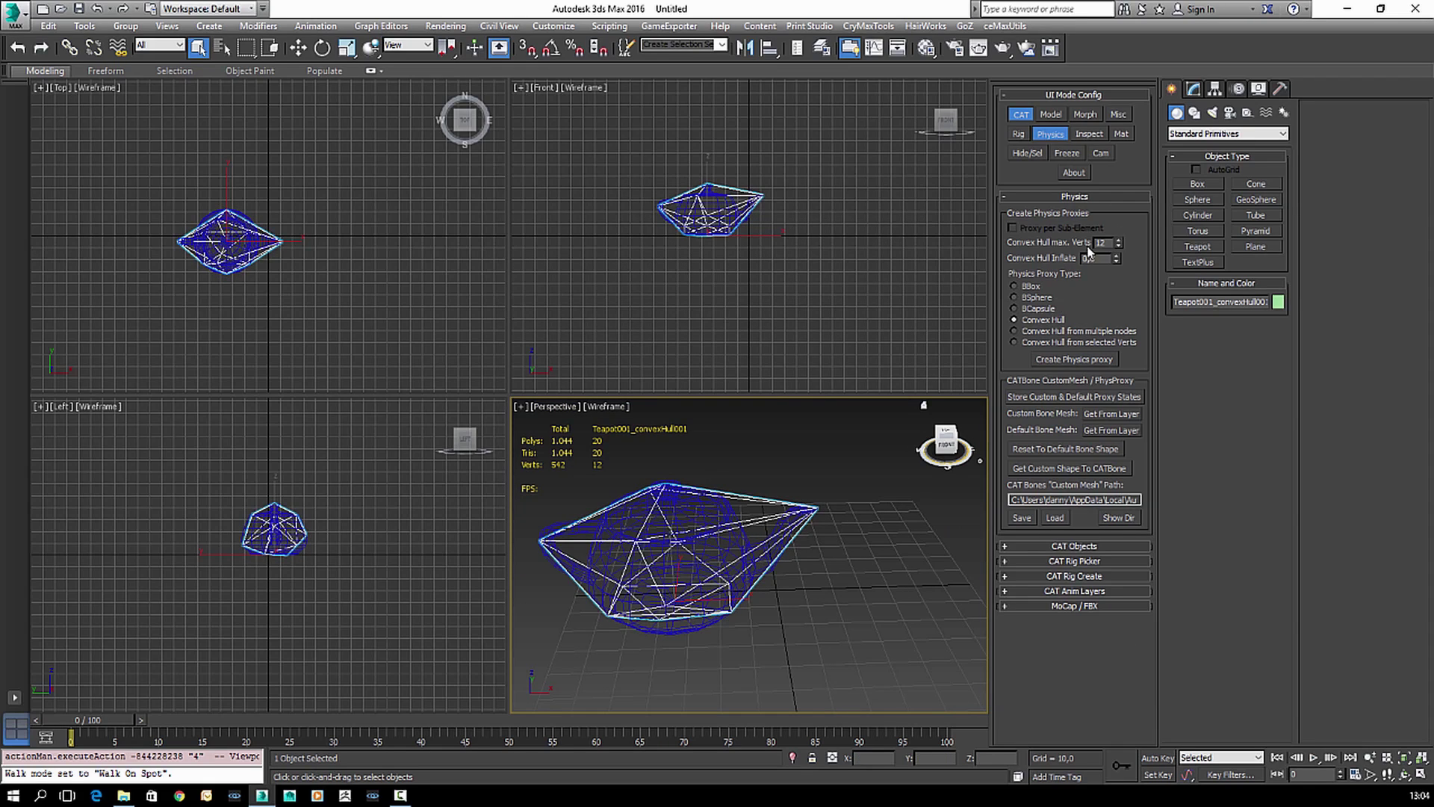
- Replace the teapot's physics proxy with a 12-vertex Convex Hull inflated by 16.8
click(761, 501)
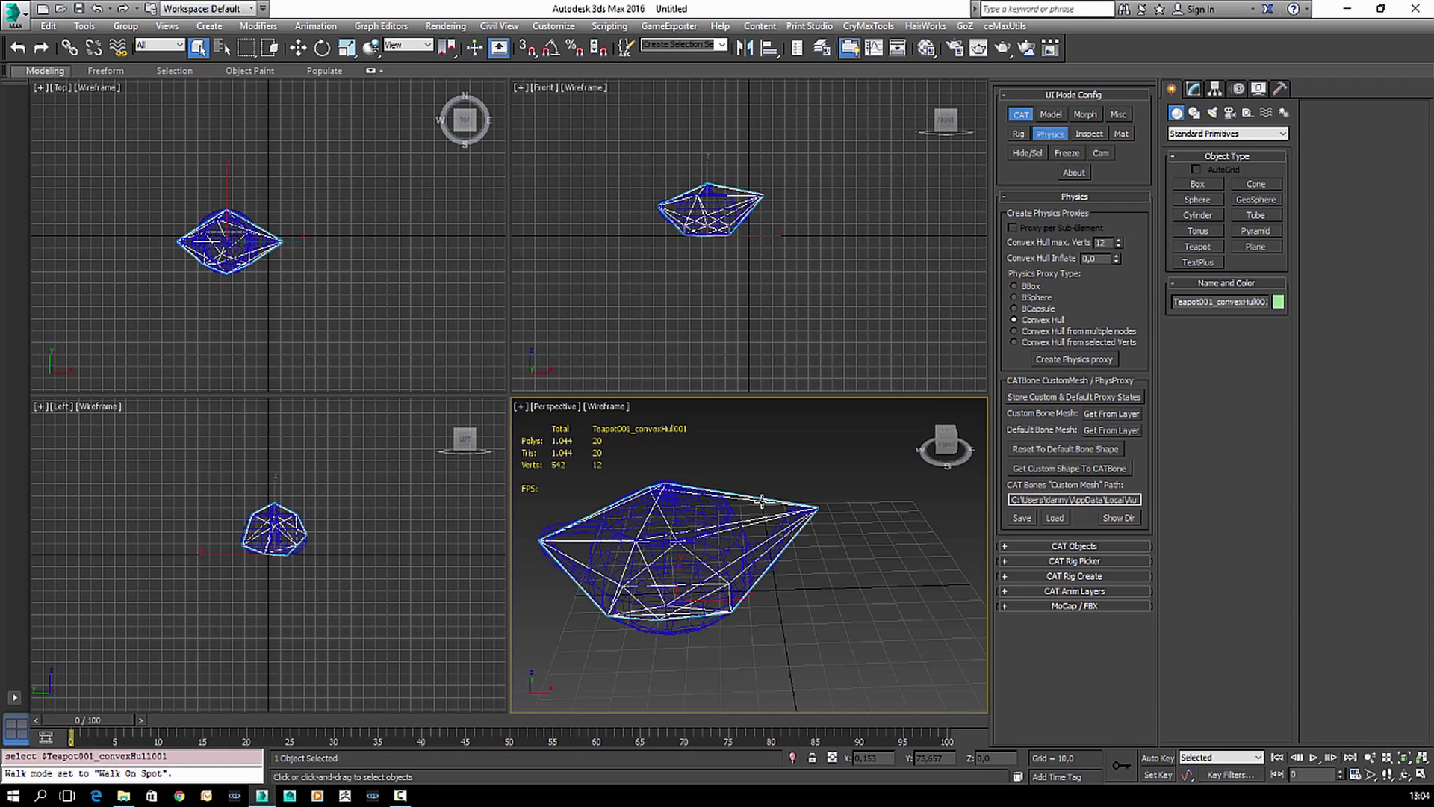
key(Delete)
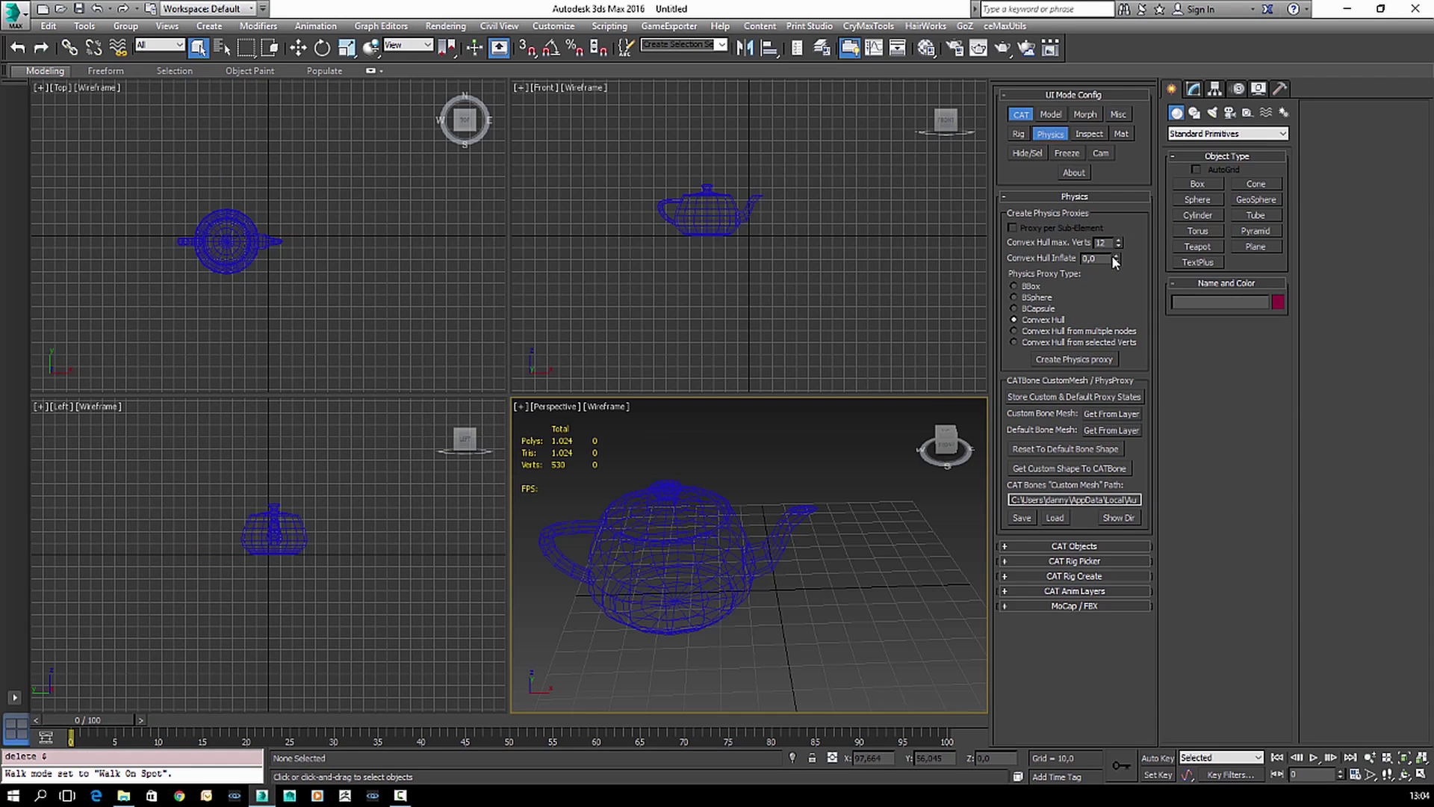
drag(1116, 258, 1116, 215)
click(814, 509)
click(1050, 364)
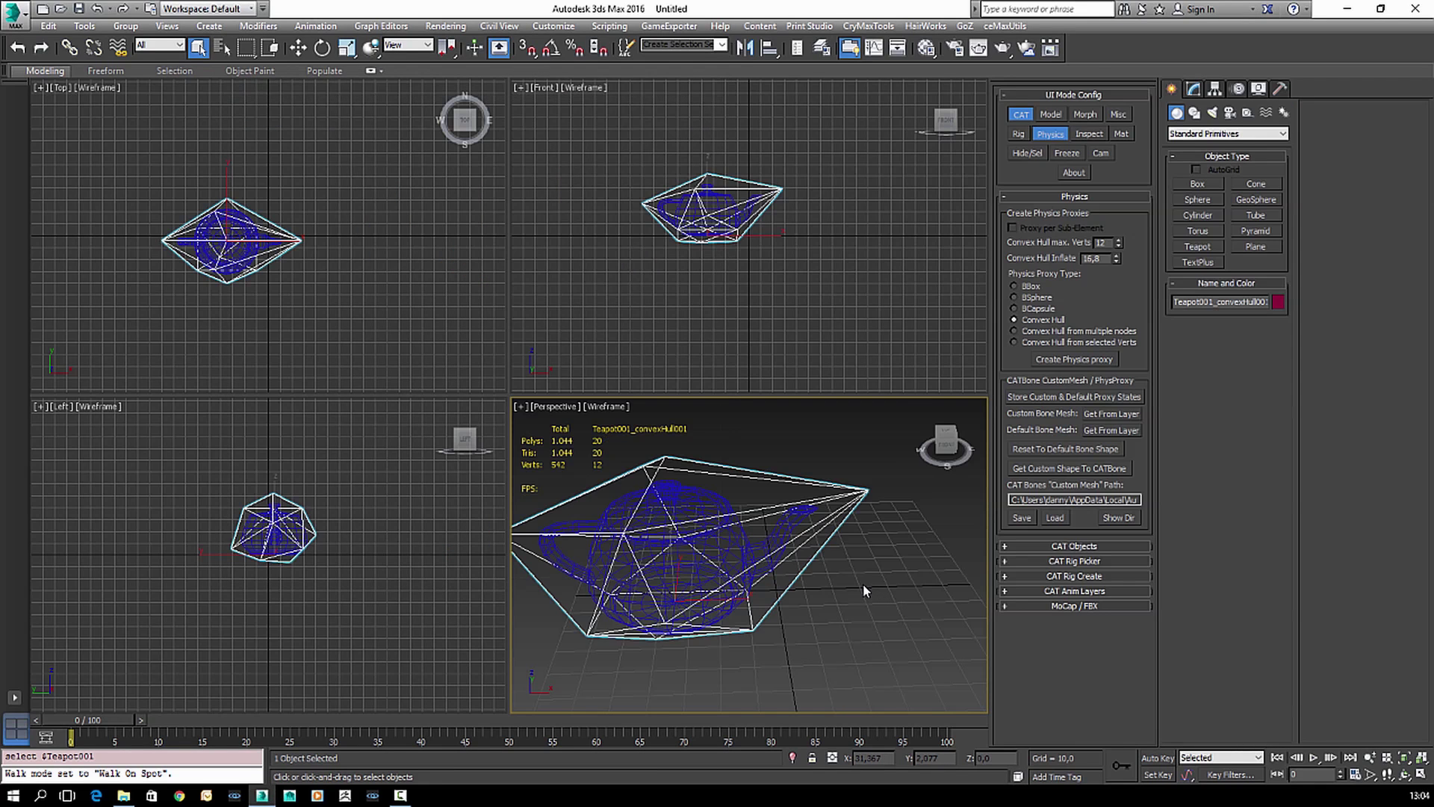
- Replace the inflated hull with a BBox physics proxy created from the teapot
middle_drag(863, 584, 877, 590)
key(Delete)
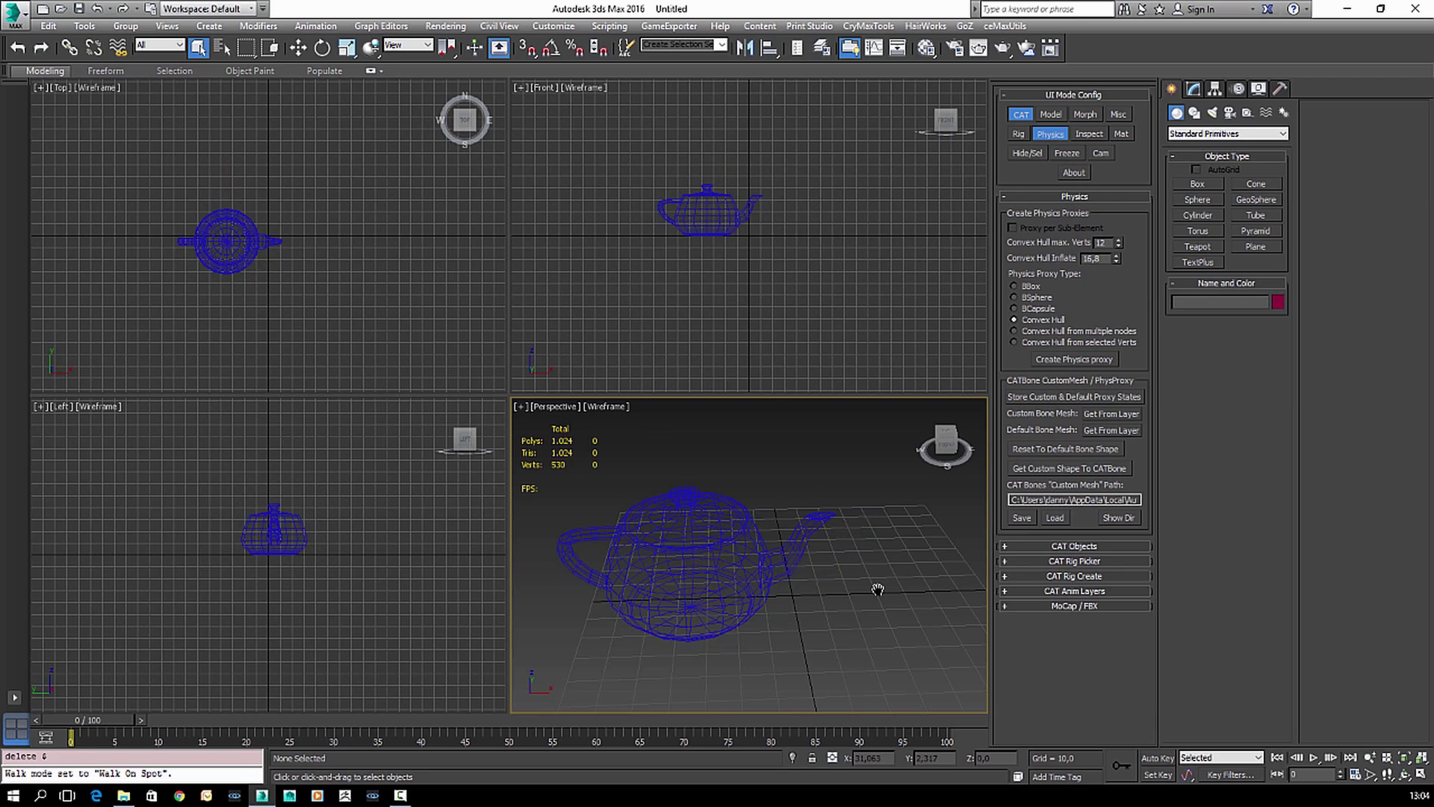
click(778, 510)
click(1027, 288)
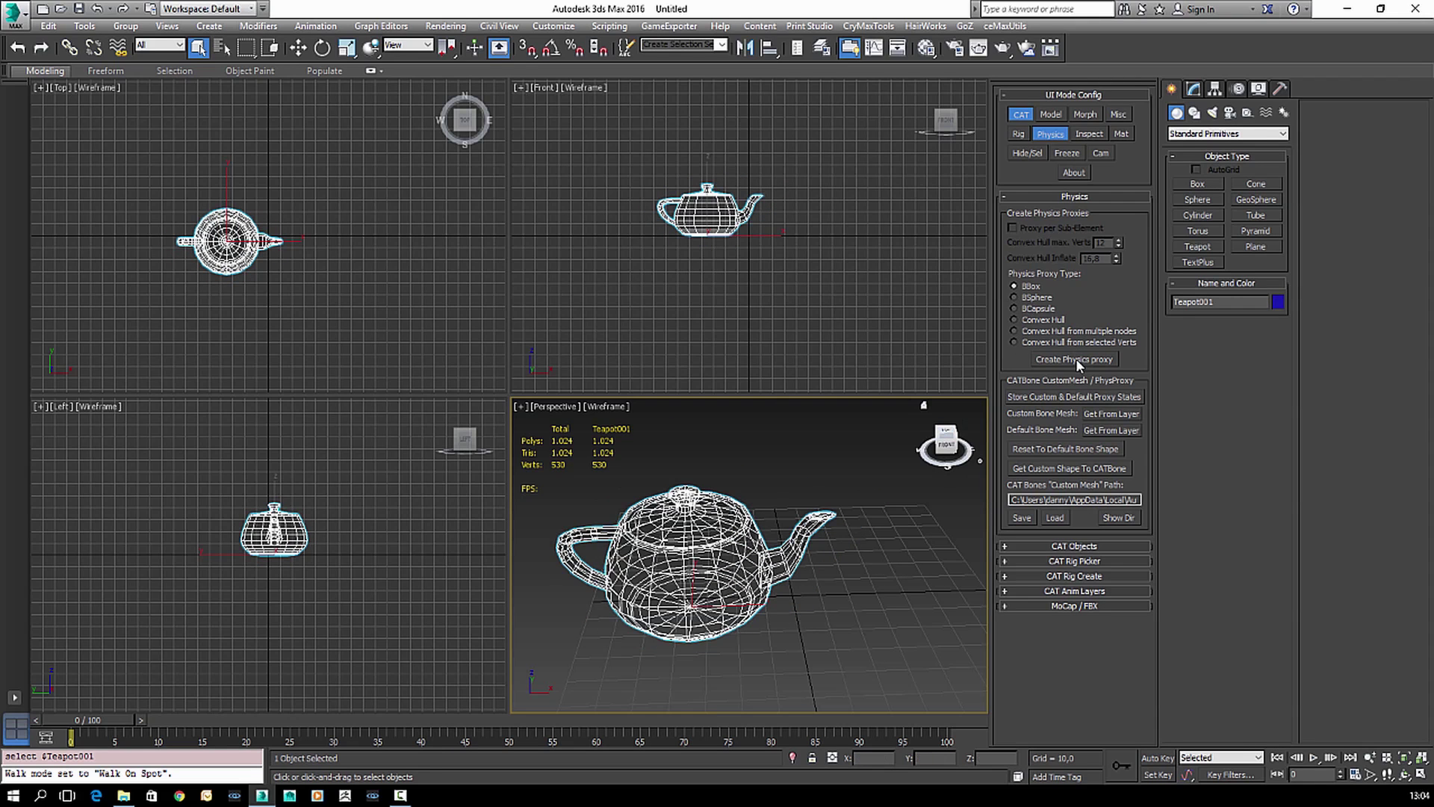
click(1073, 359)
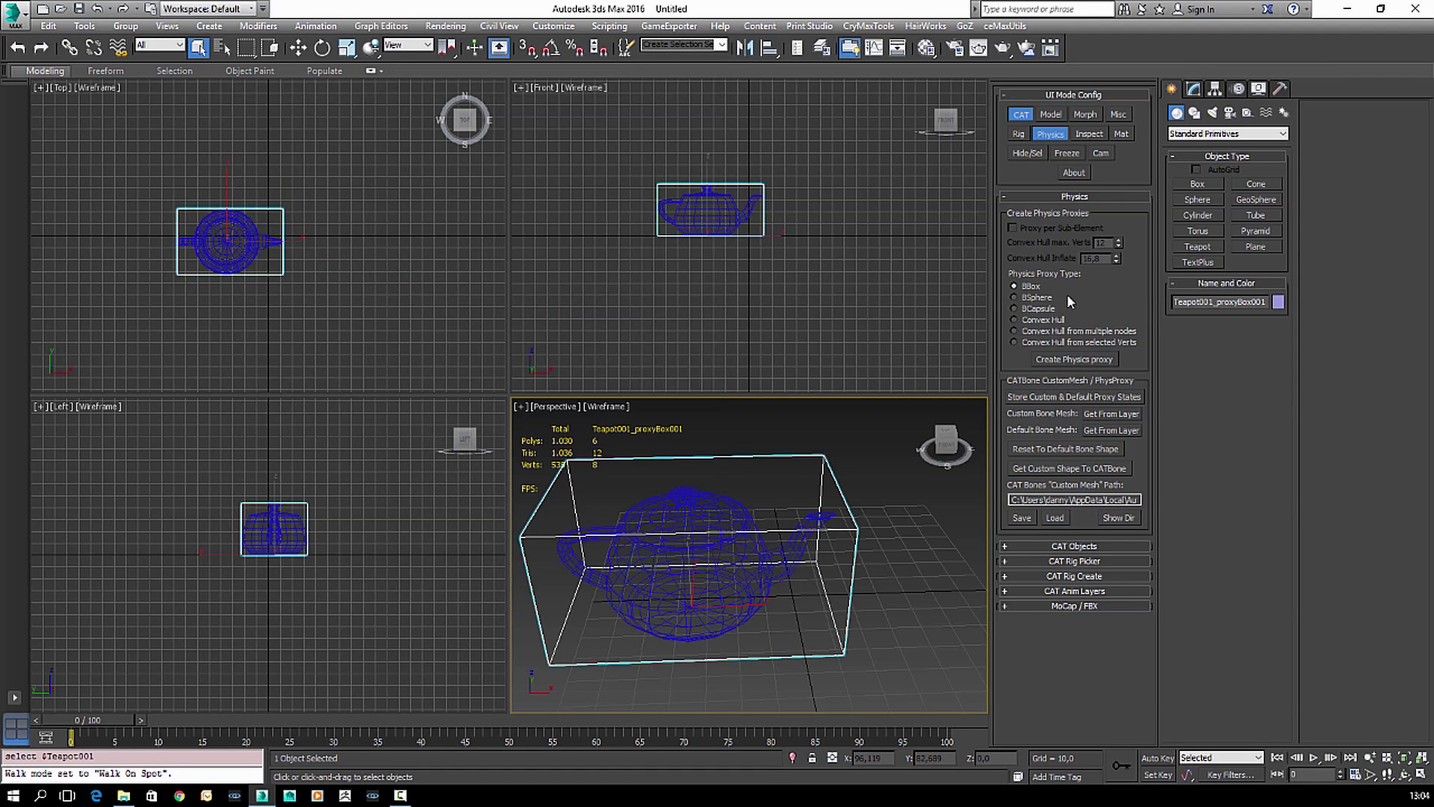
- Delete the box proxy and create a BSphere physics proxy around the teapot
key(Delete)
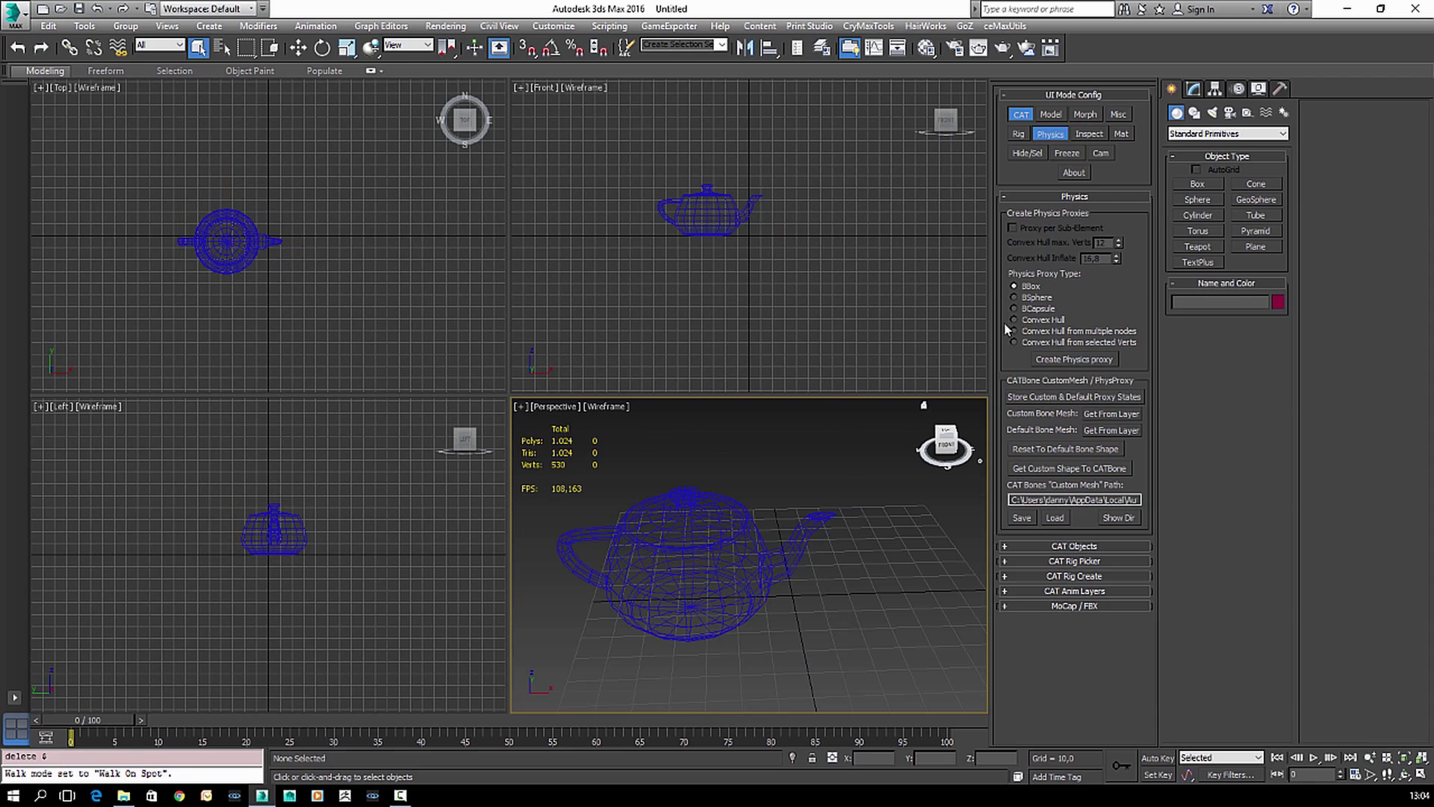
click(714, 557)
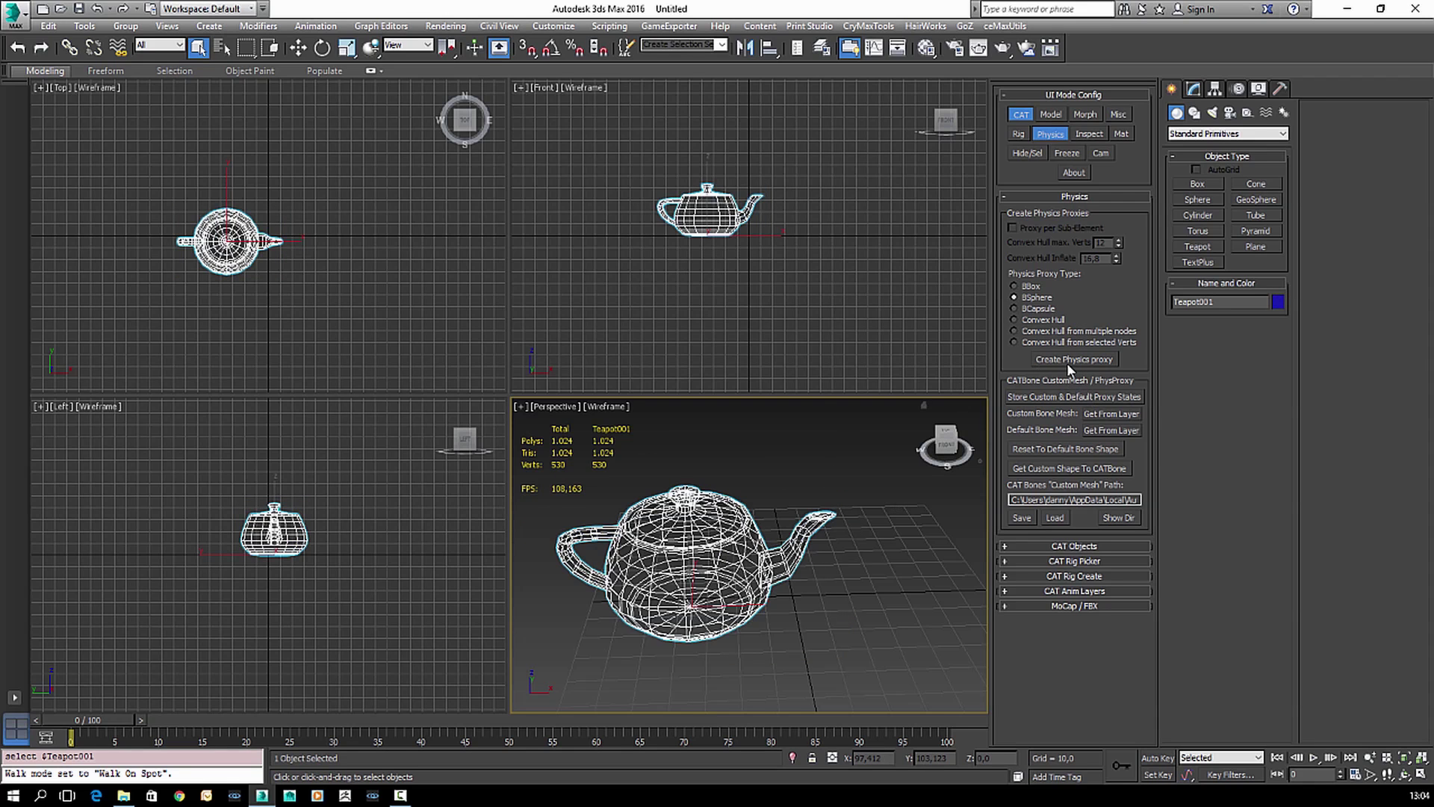
click(1069, 360)
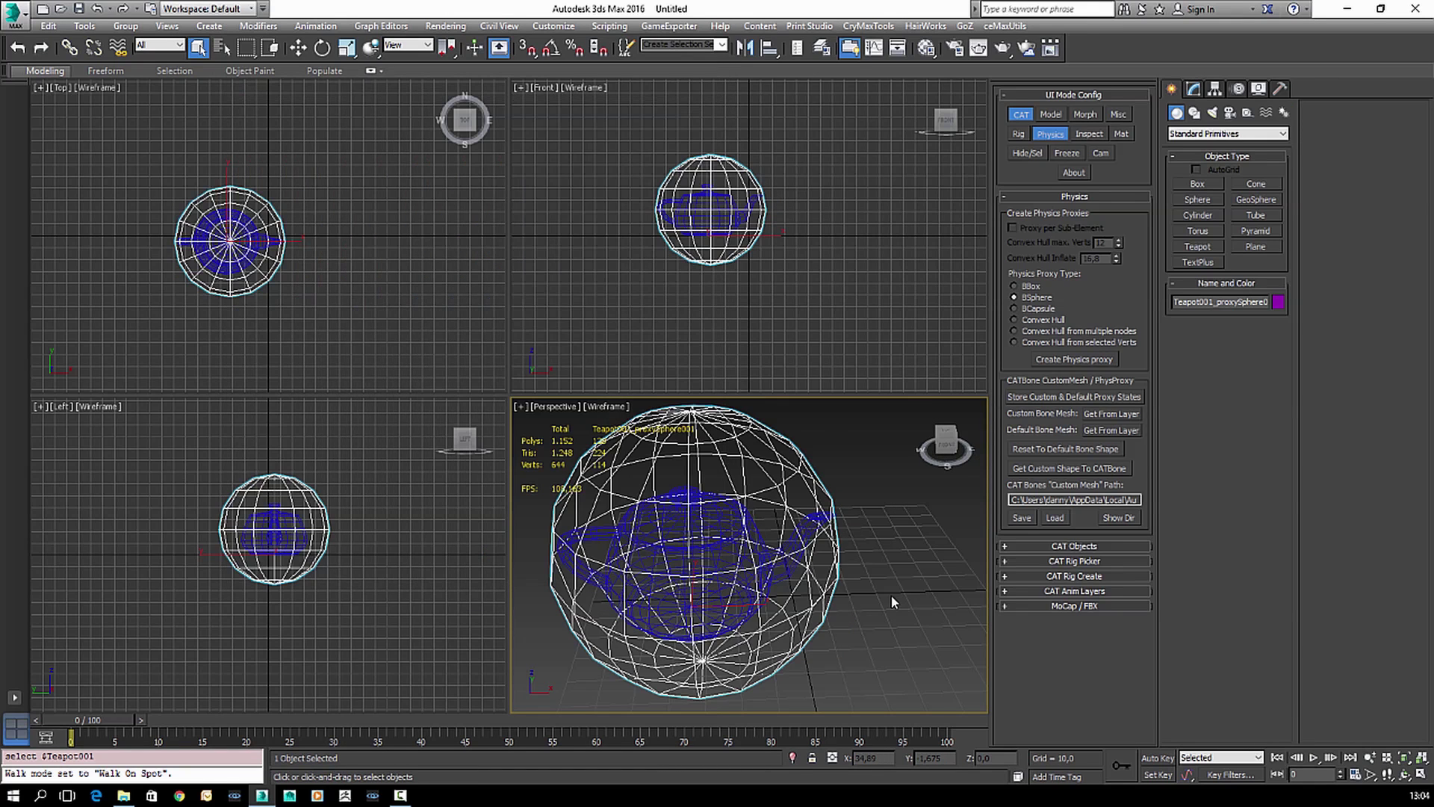
- Delete the sphere proxy and set the physics proxy type to Convex Hull from multiple nodes
key(Delete)
click(1034, 308)
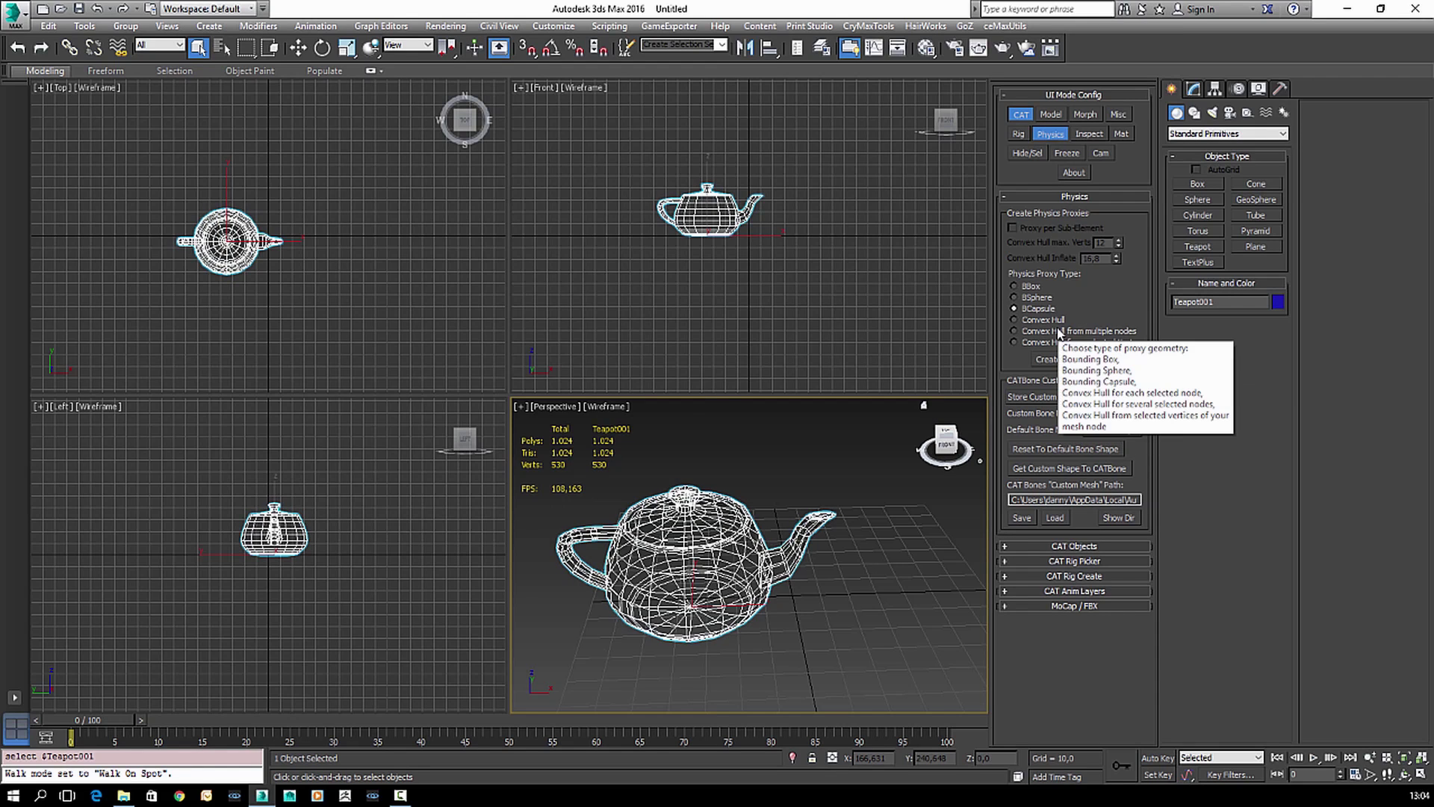
click(1059, 332)
scroll(839, 510, down, 2)
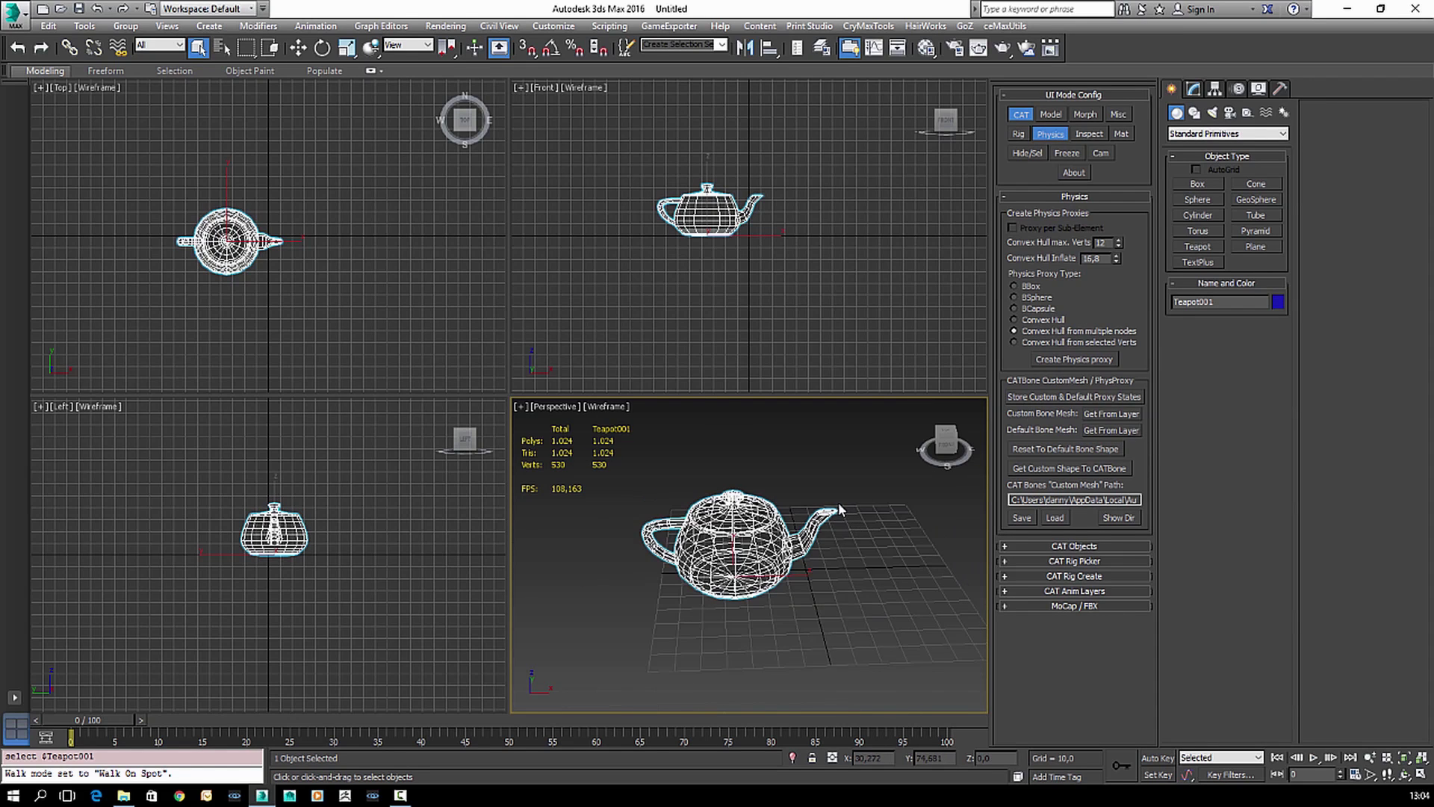
- Convert the teapot to an Editable Poly
click(1192, 90)
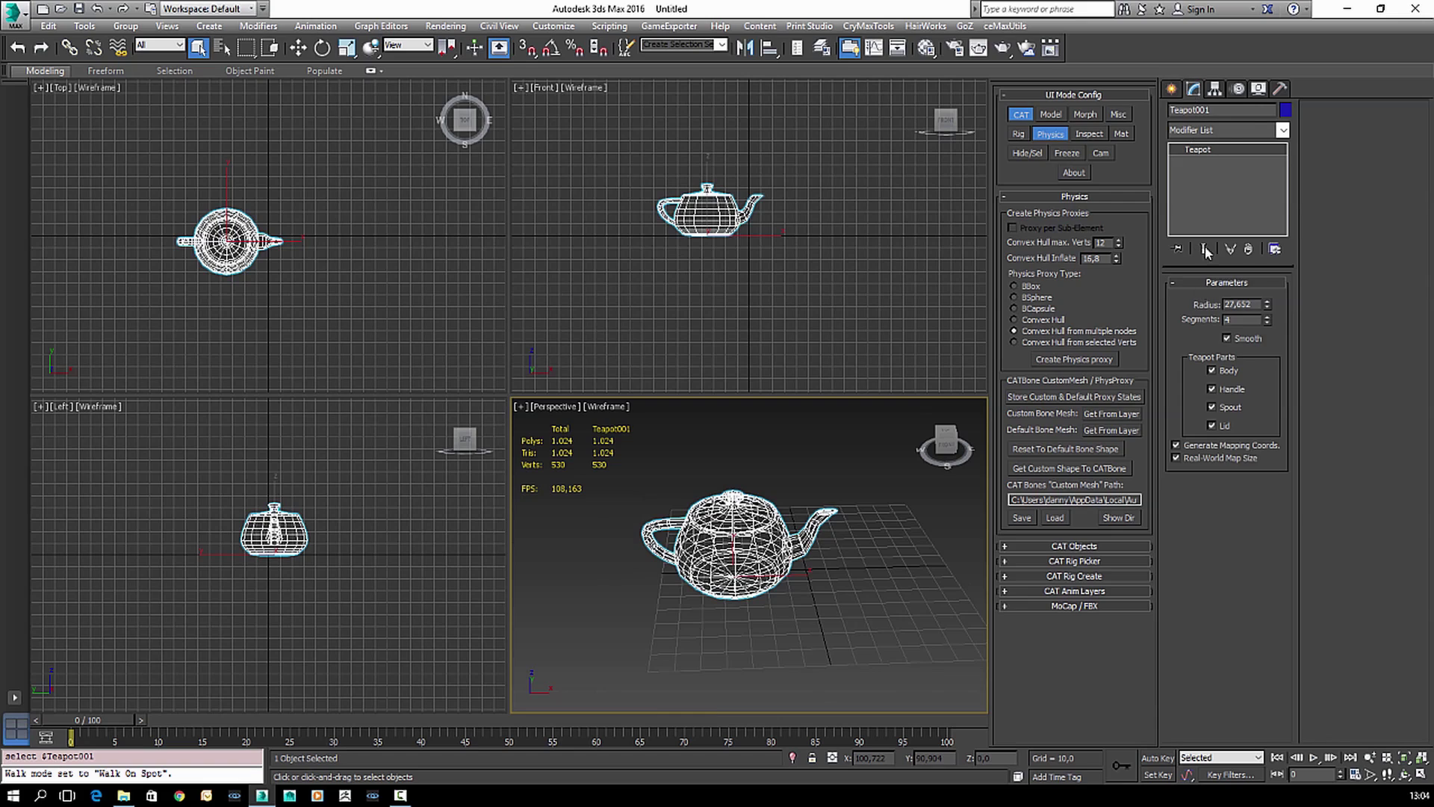
right_click(829, 566)
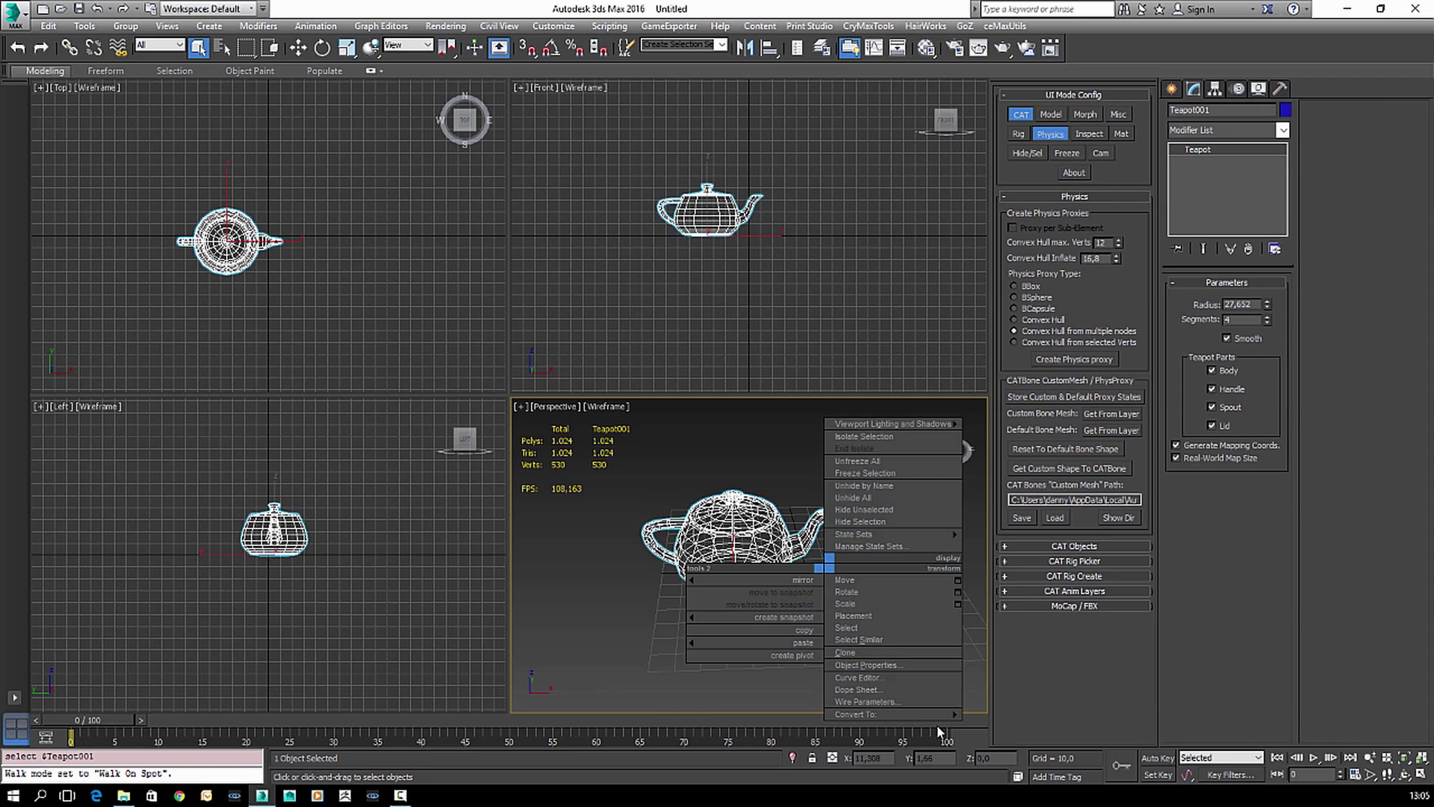
mouse_move(839, 715)
click(794, 728)
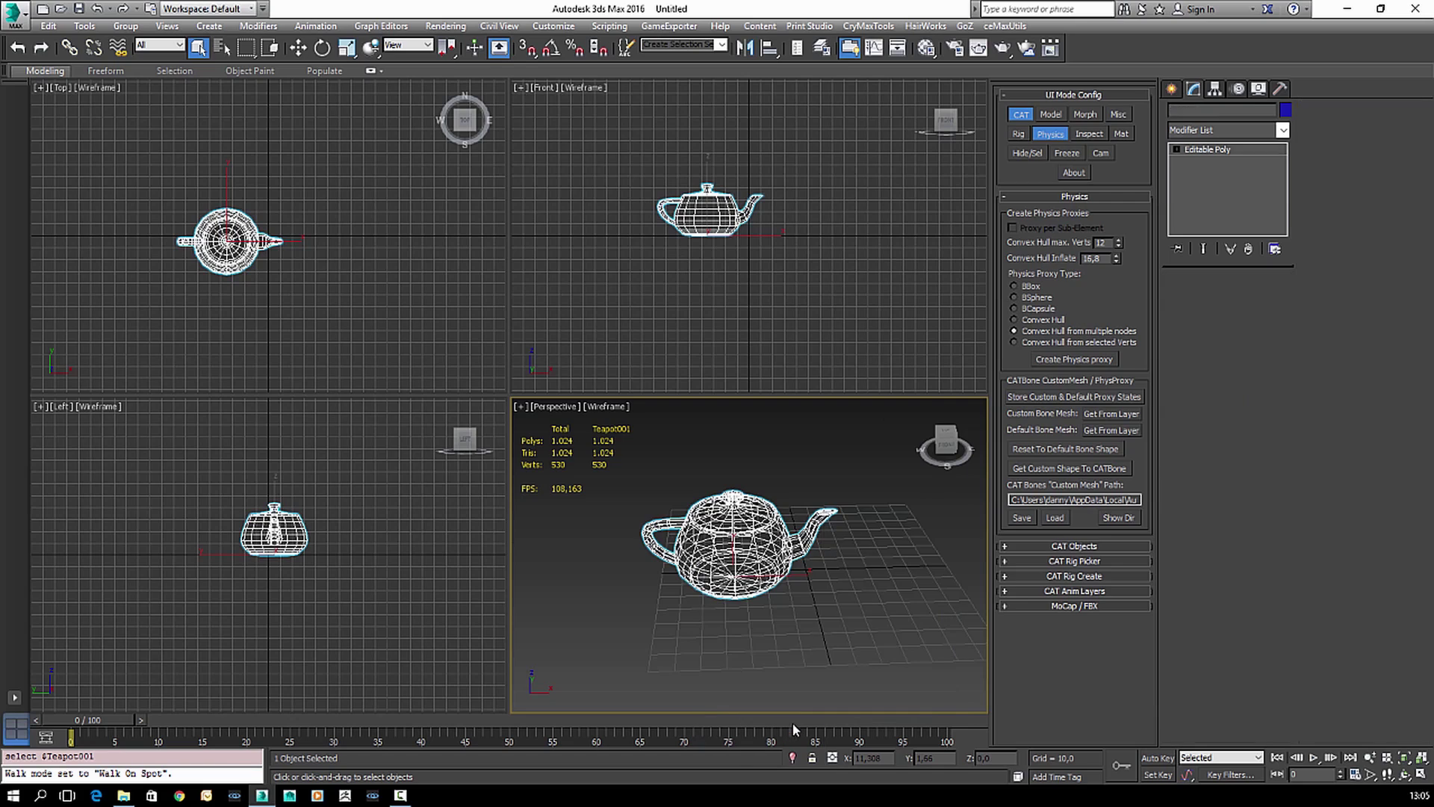
middle_drag(794, 663, 800, 662)
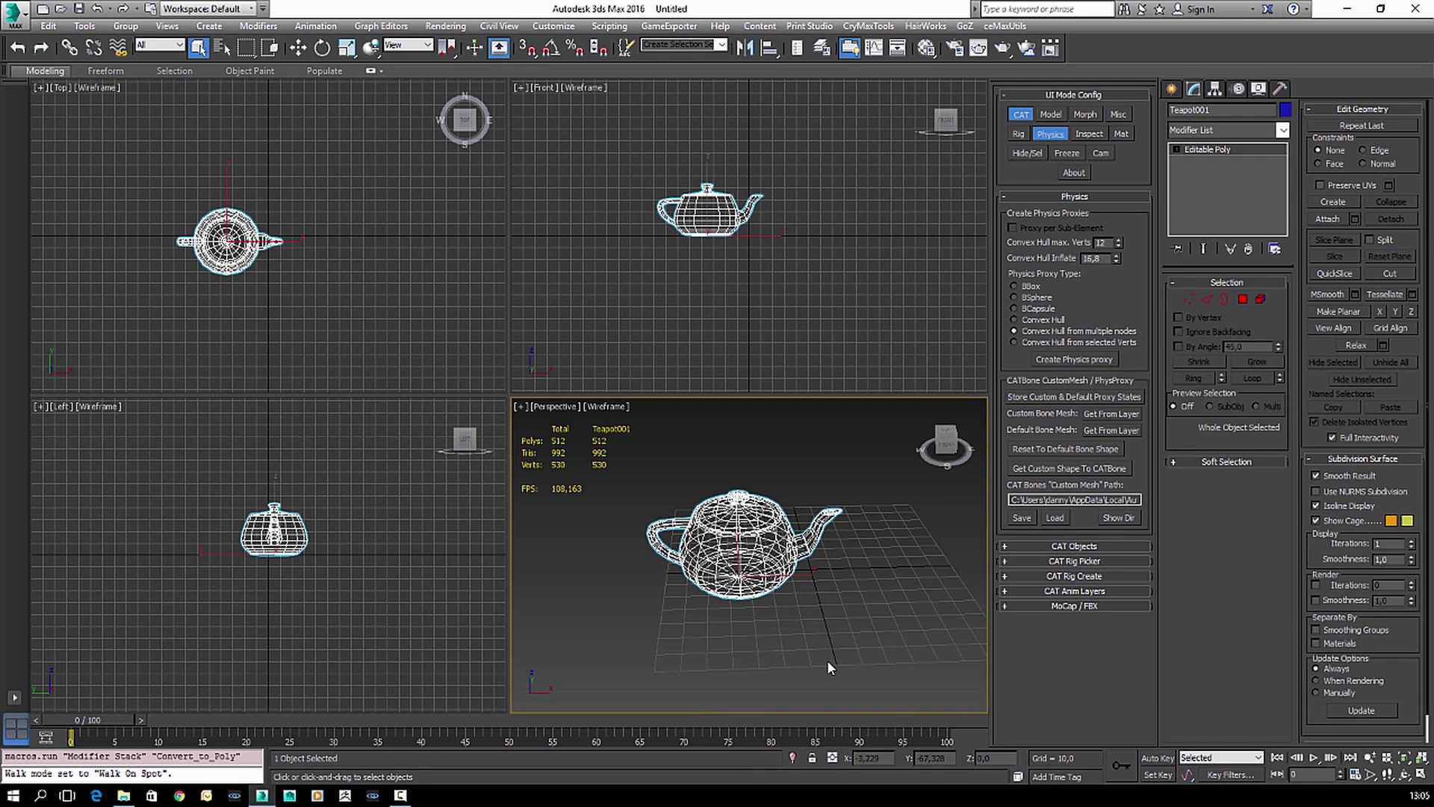
- Open the Material Editor and examine the proxy_SUB material's Crytek Shader physicalization and transparency settings
key(n)
key(n)
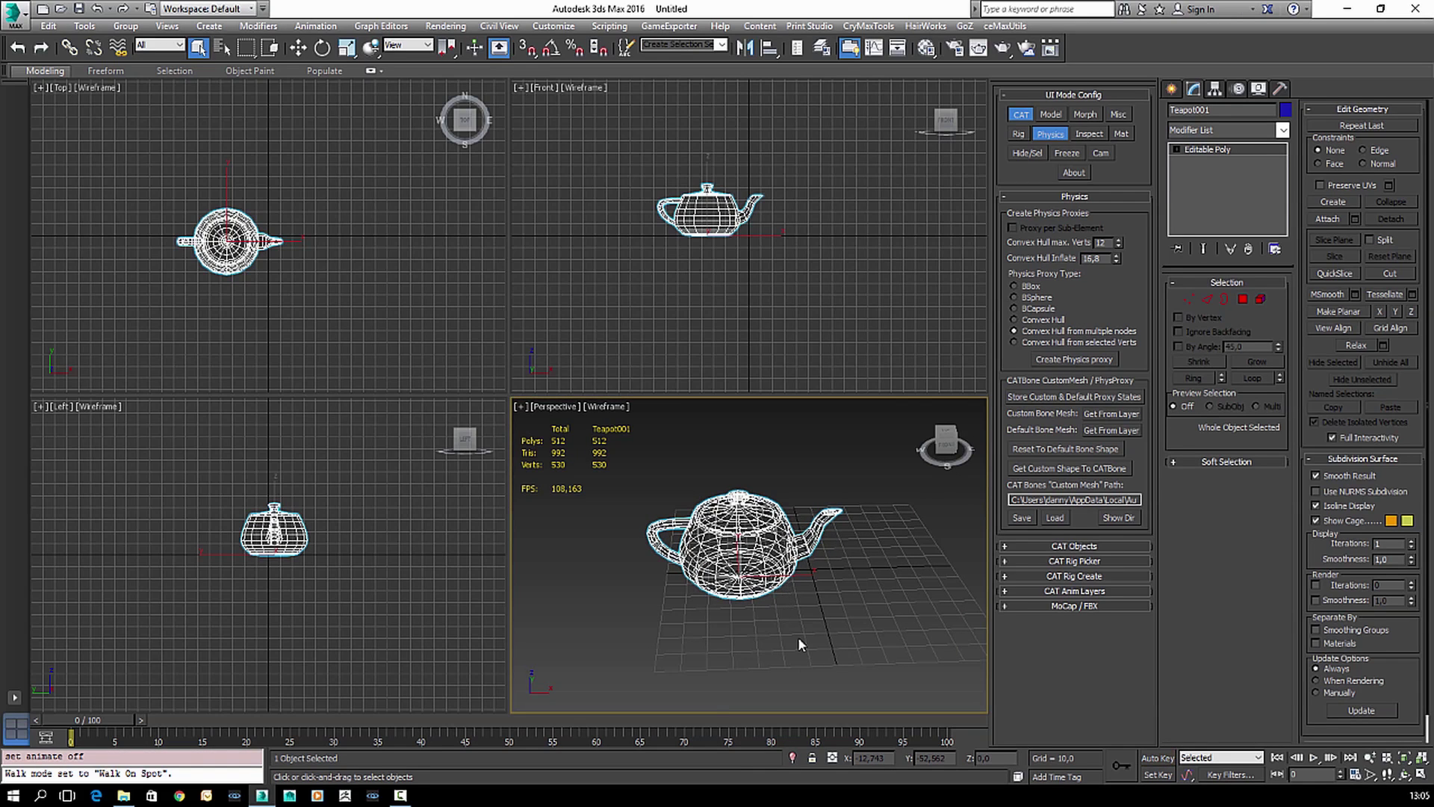
key(m)
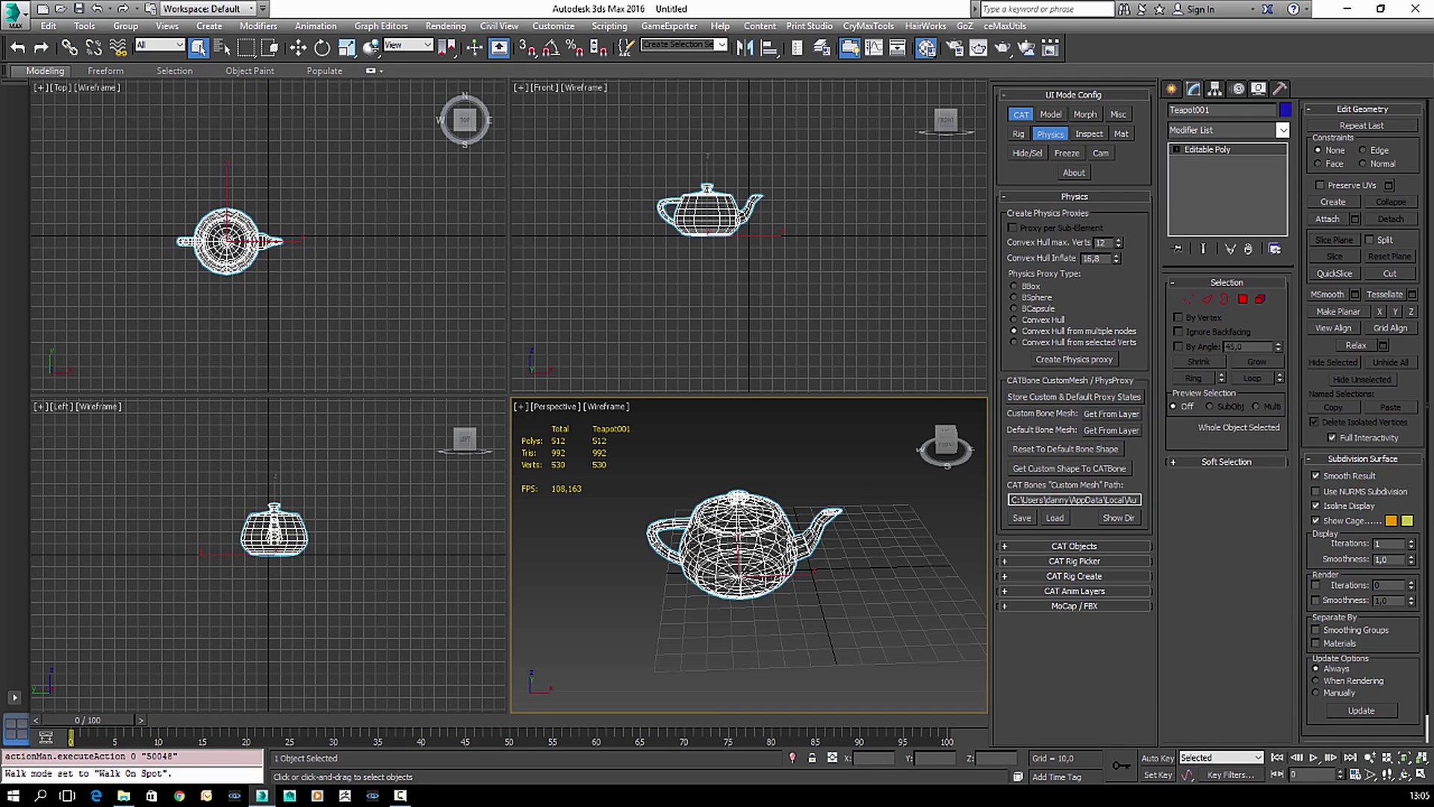
drag(507, 199, 169, 124)
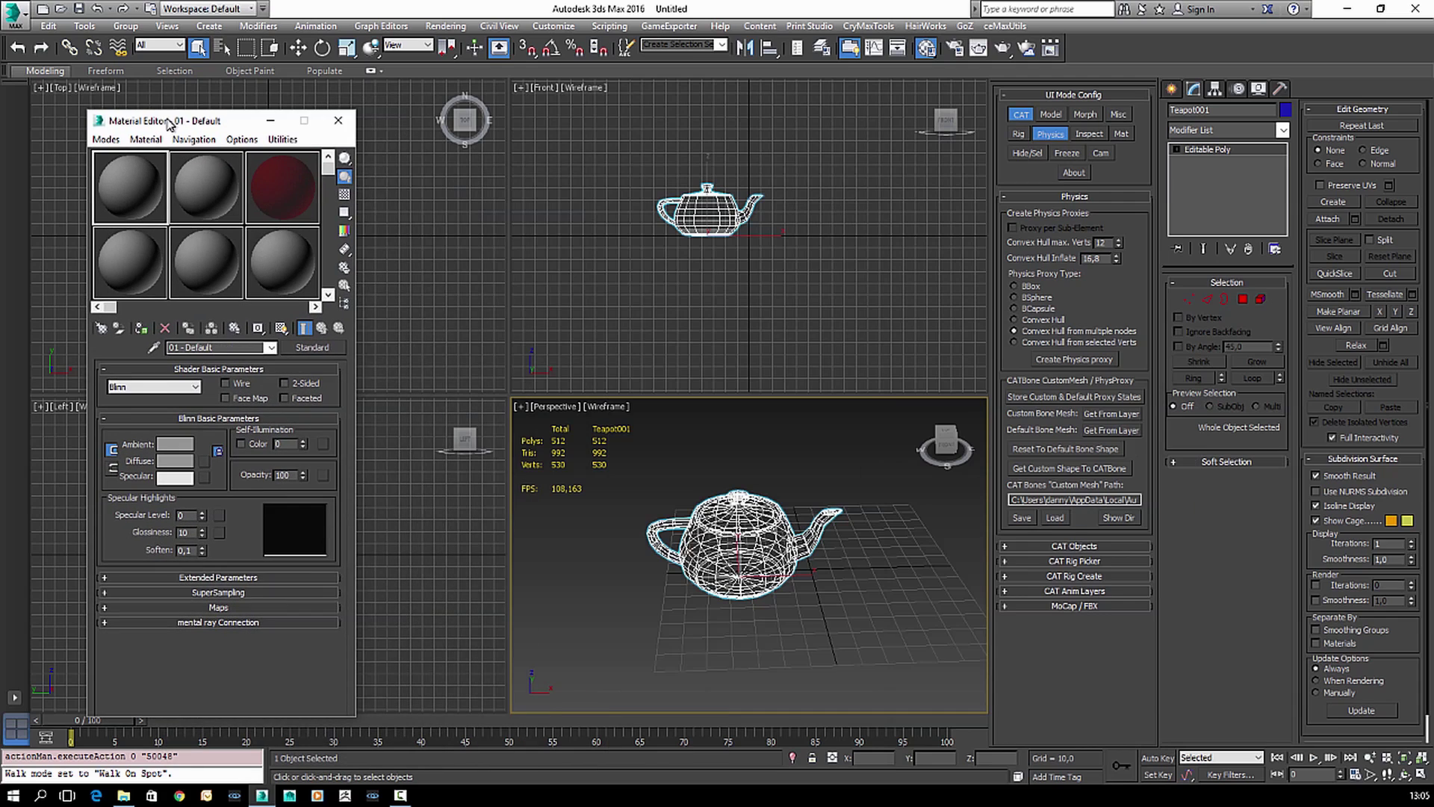
click(292, 207)
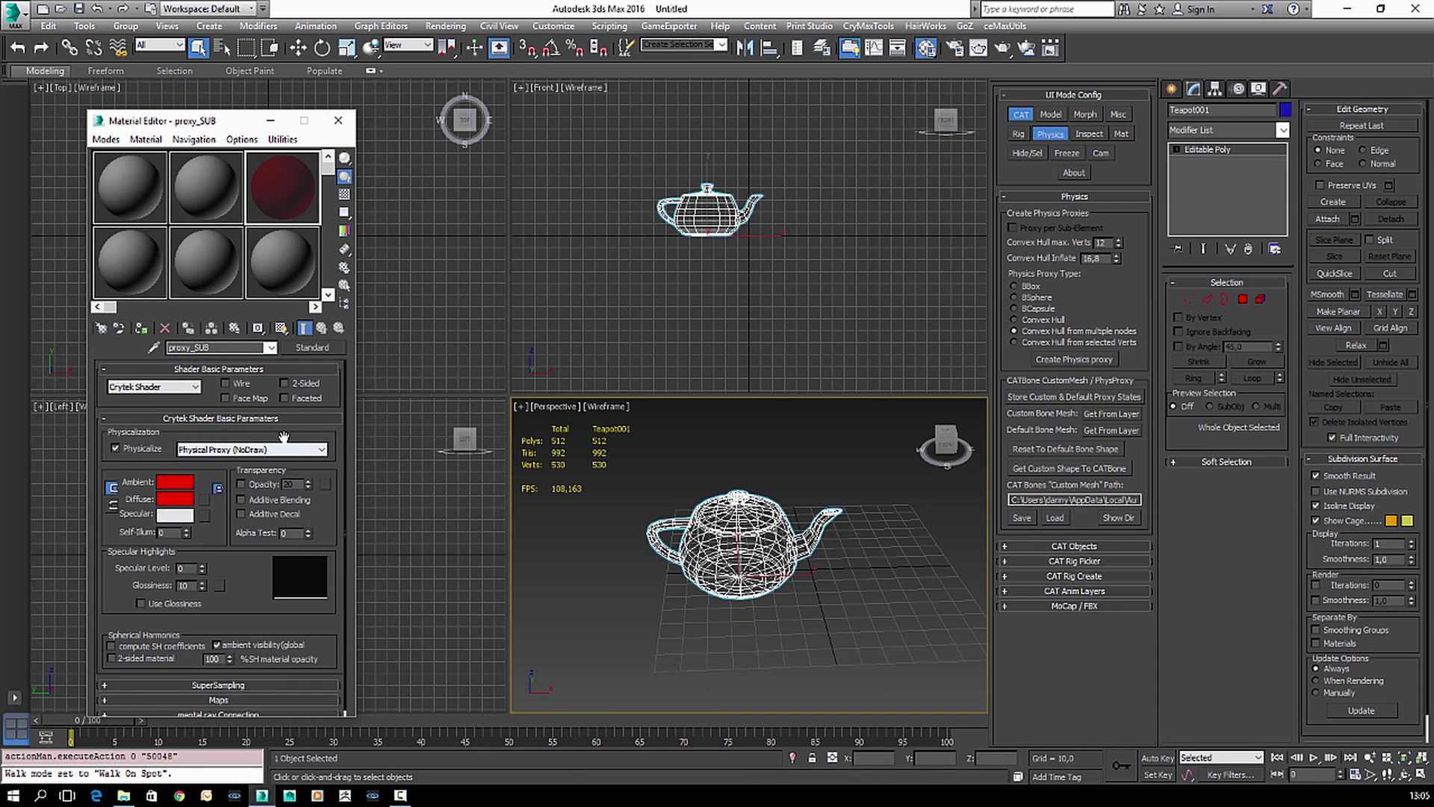
drag(283, 436, 295, 368)
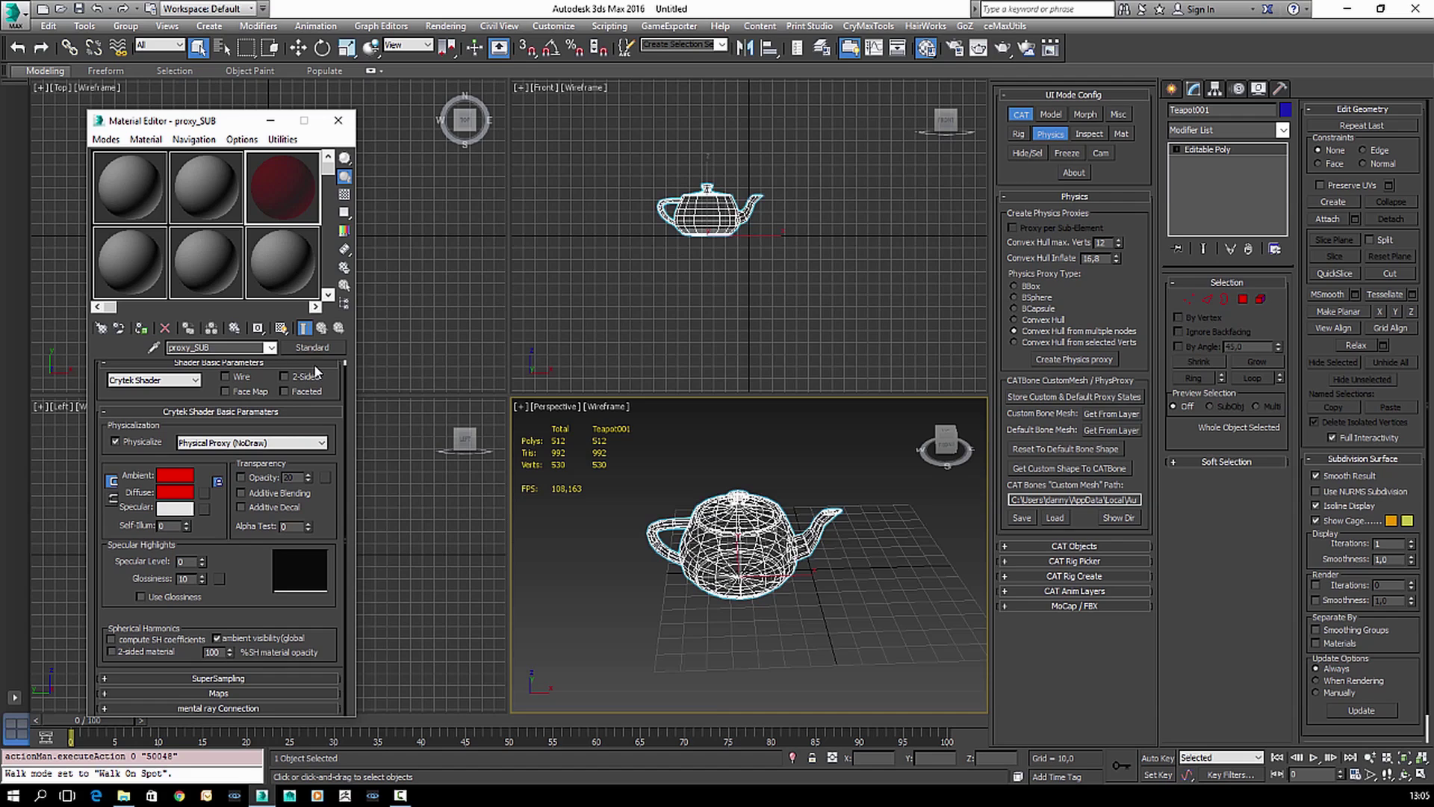
drag(330, 500, 320, 523)
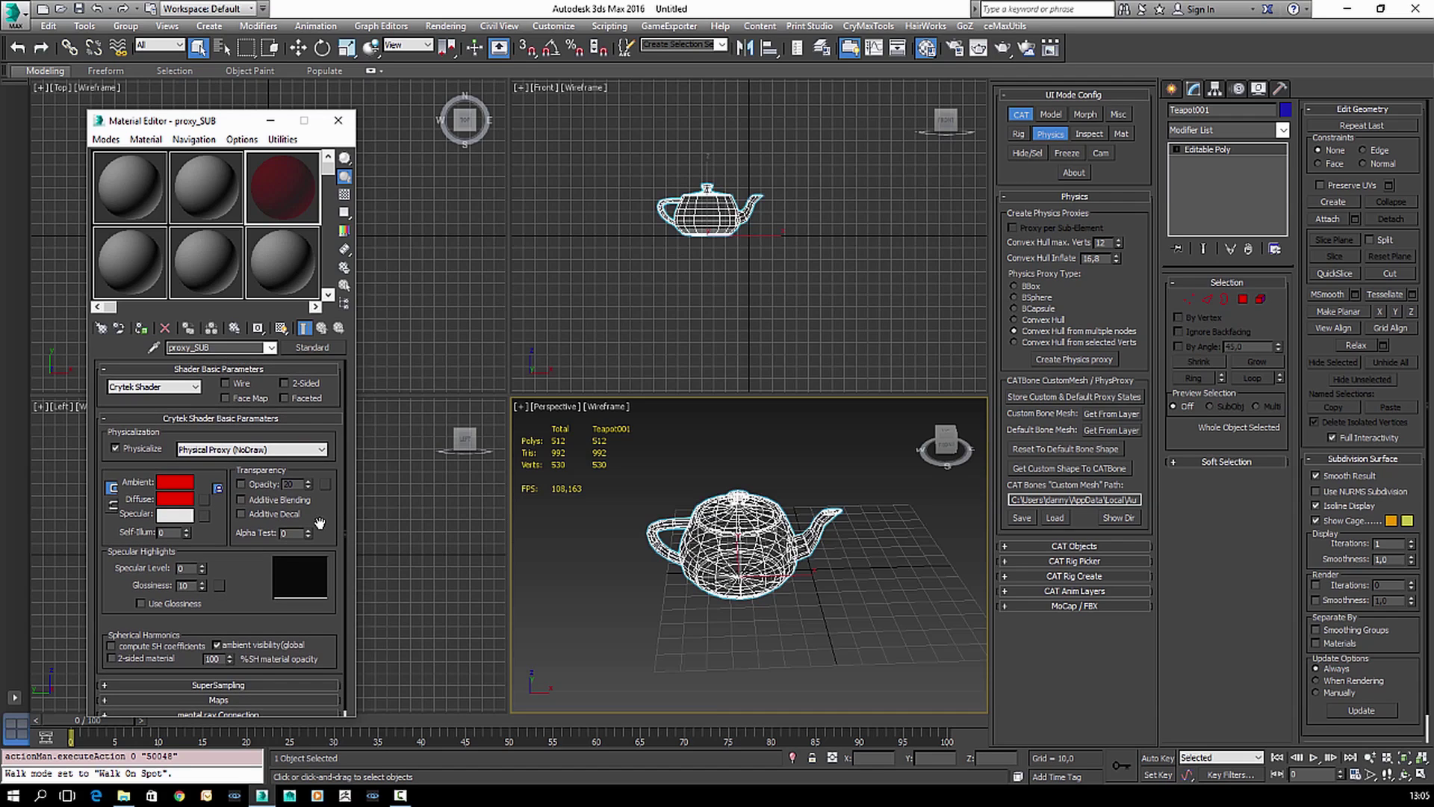
drag(624, 569, 614, 520)
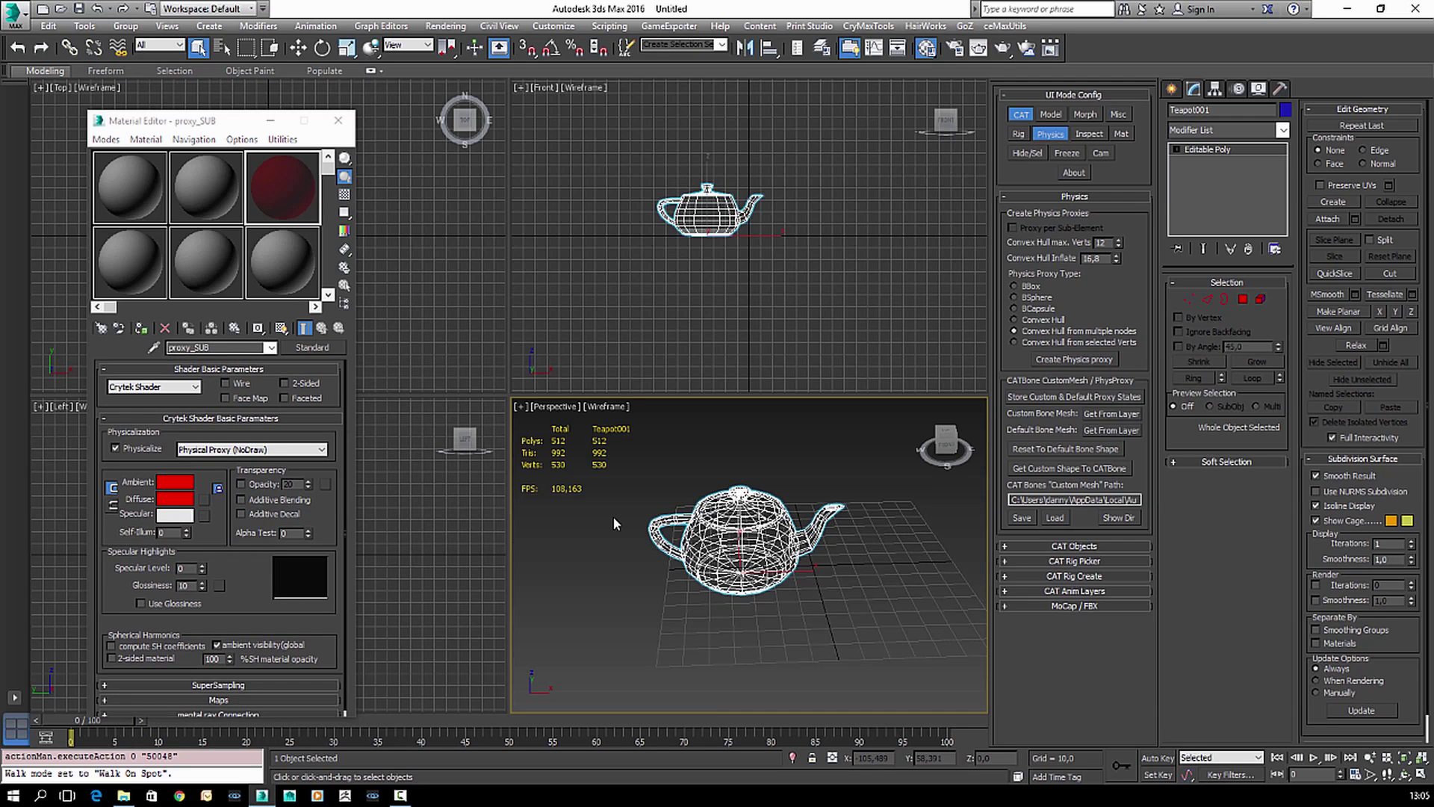
- Show the perspective view shaded and create a Convex Hull proxy from selected vertices around the teapot's spout
key(F3)
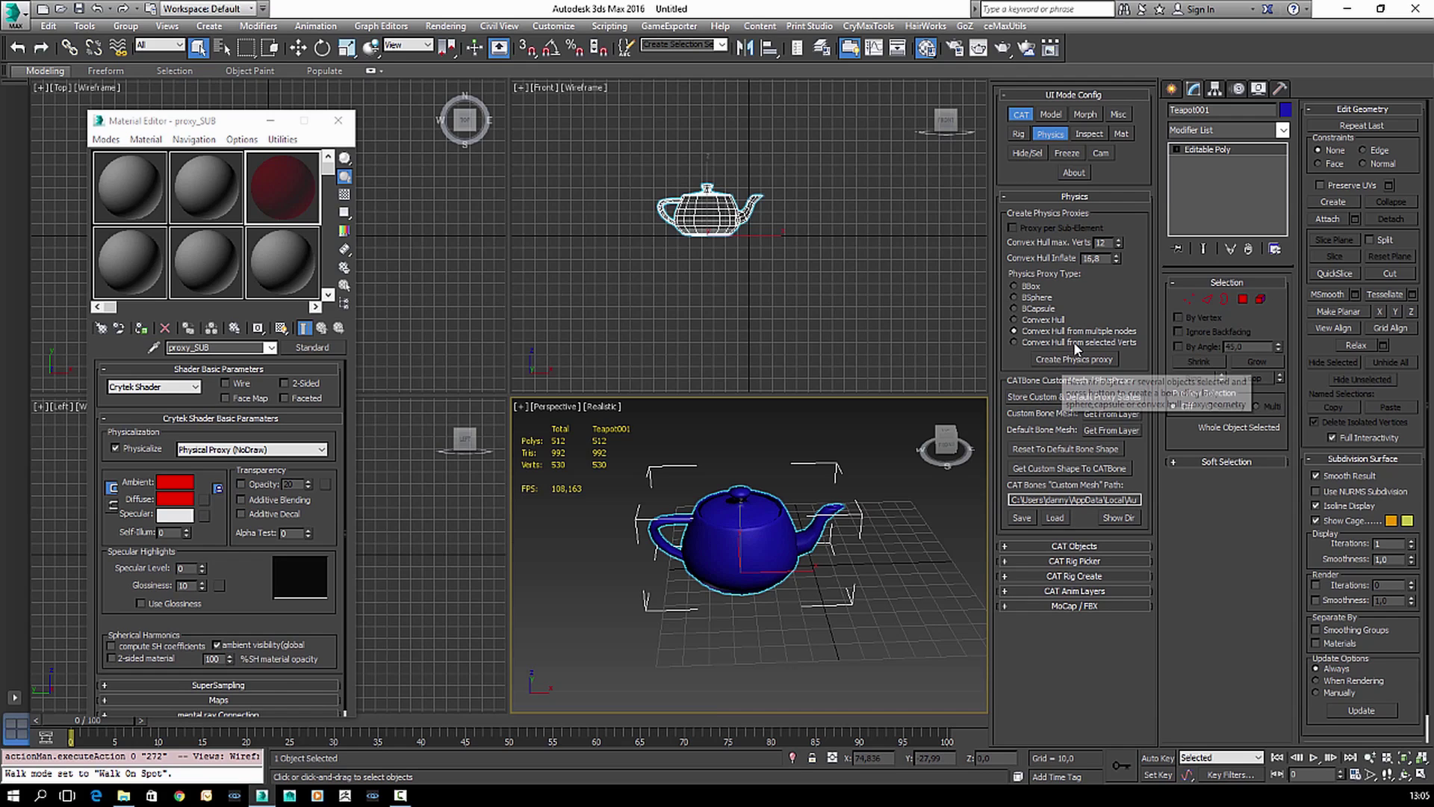
click(1187, 300)
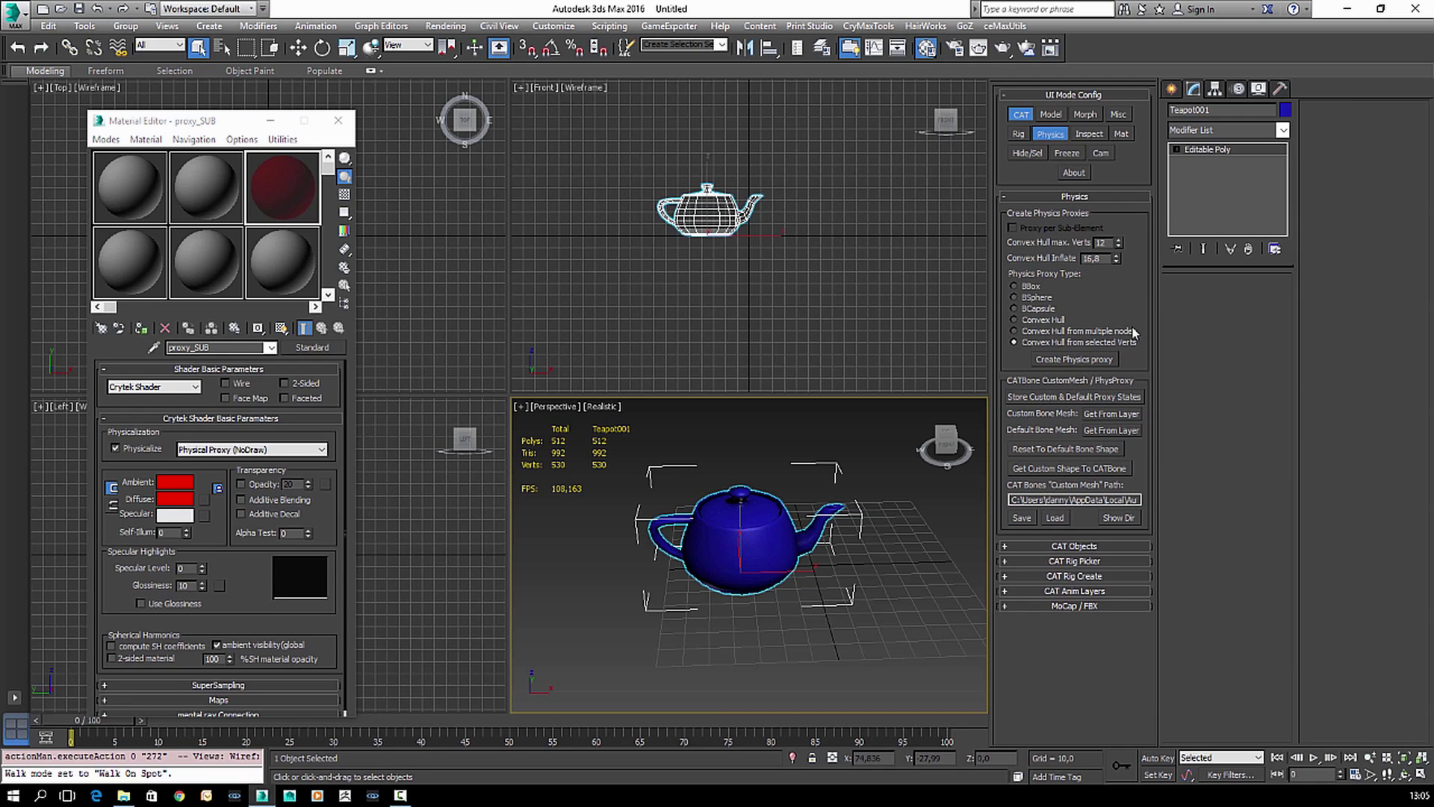
drag(887, 464, 774, 554)
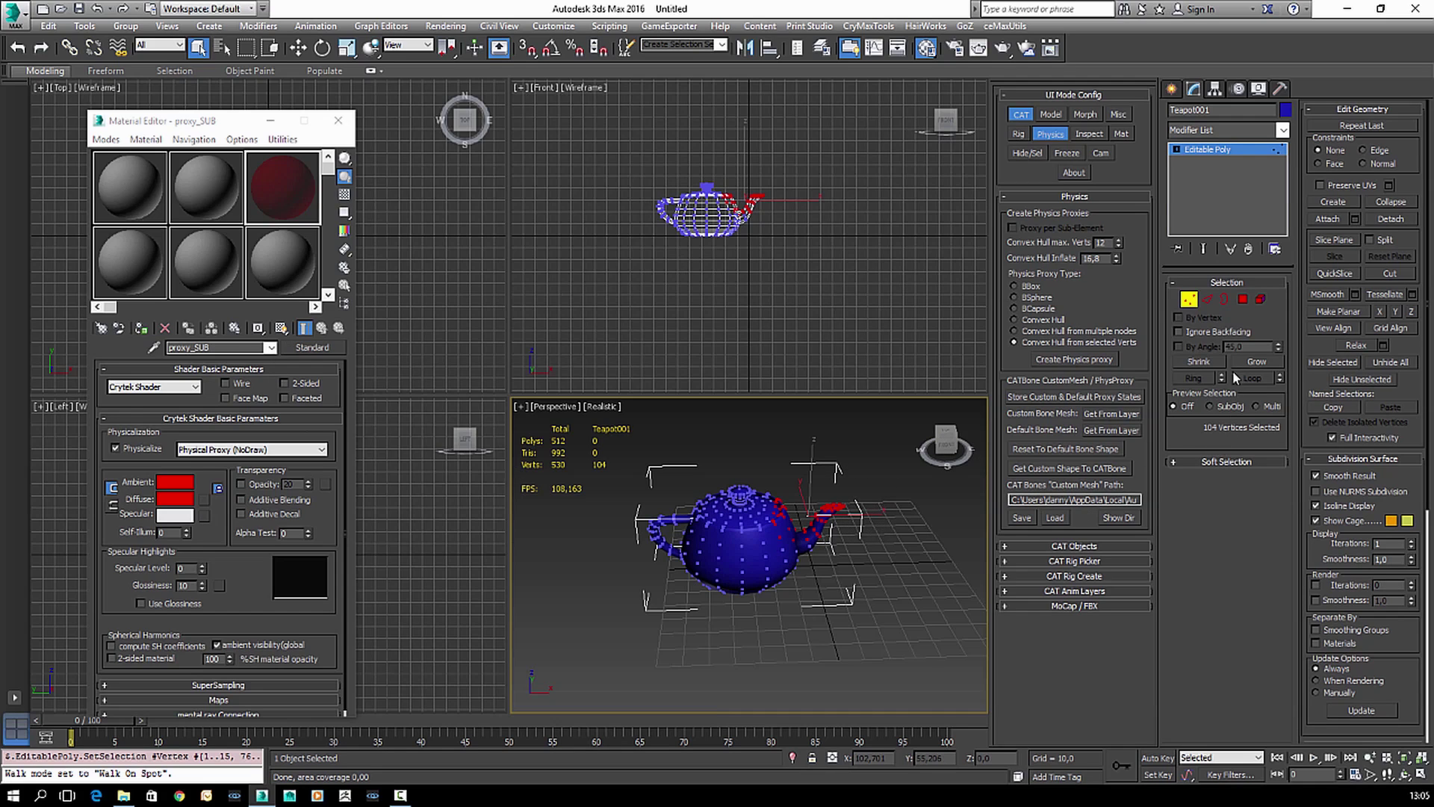
click(1076, 359)
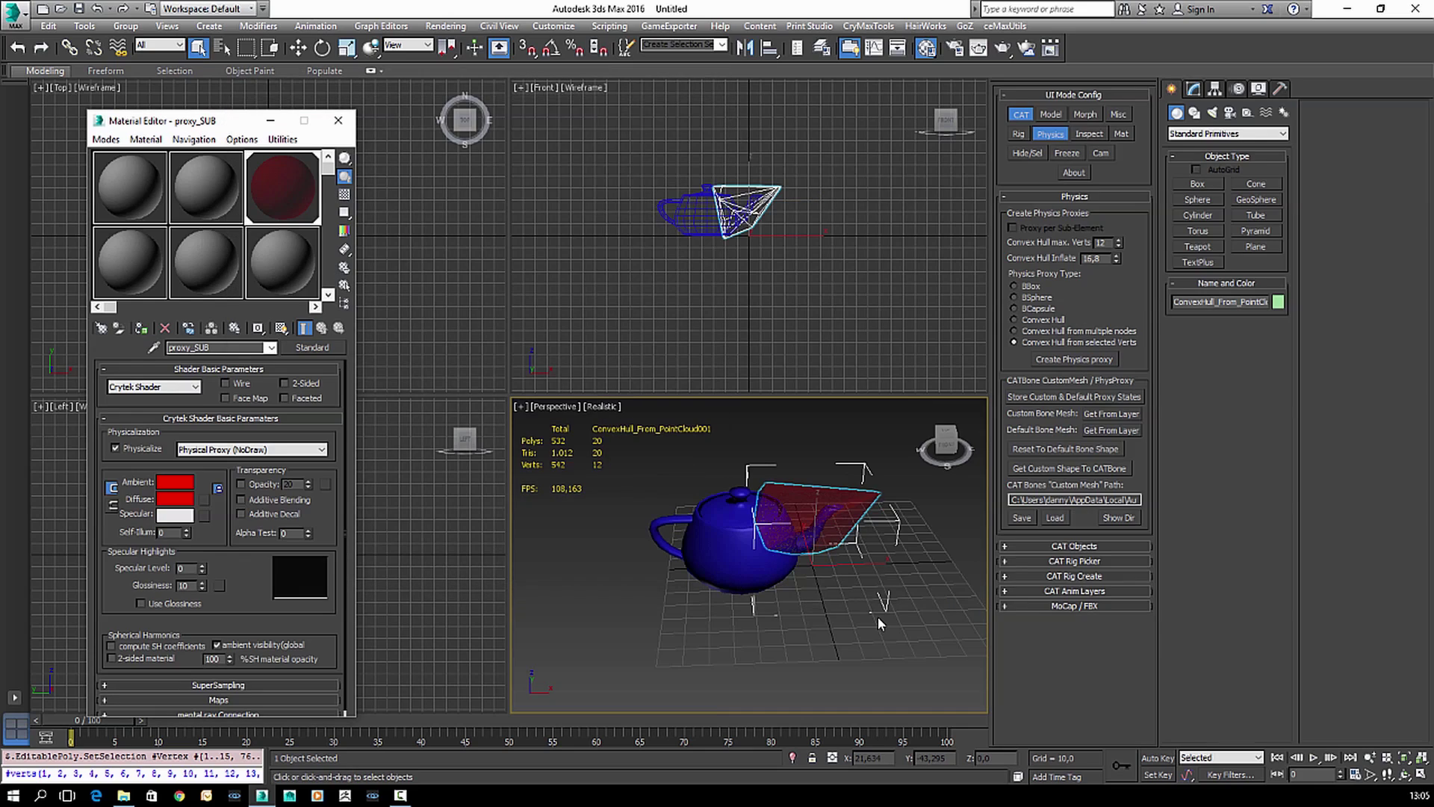
- Set the Convex Hull inflate value to 0 and delete the inflated spout hull
click(1092, 257)
text(0)
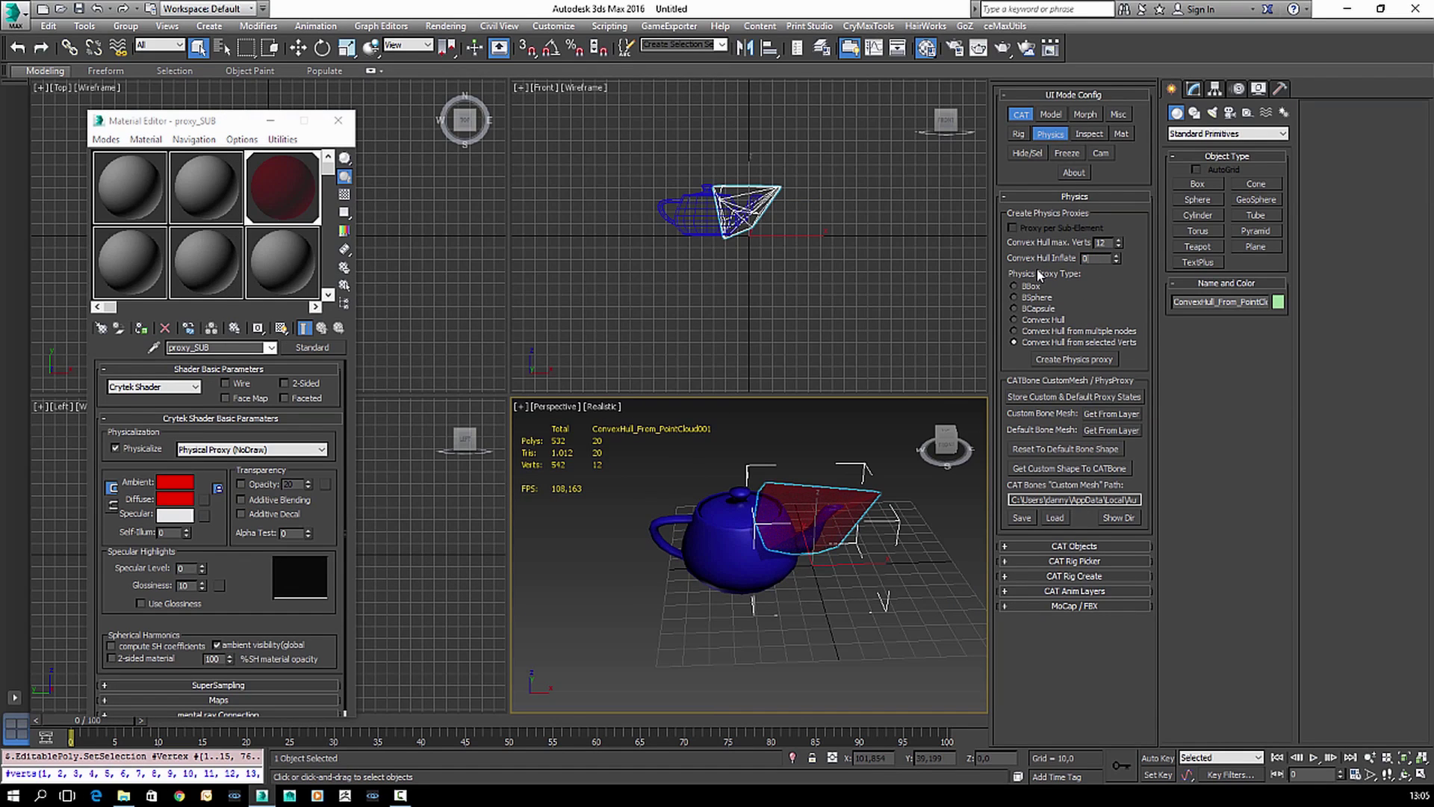
key(Return)
click(842, 497)
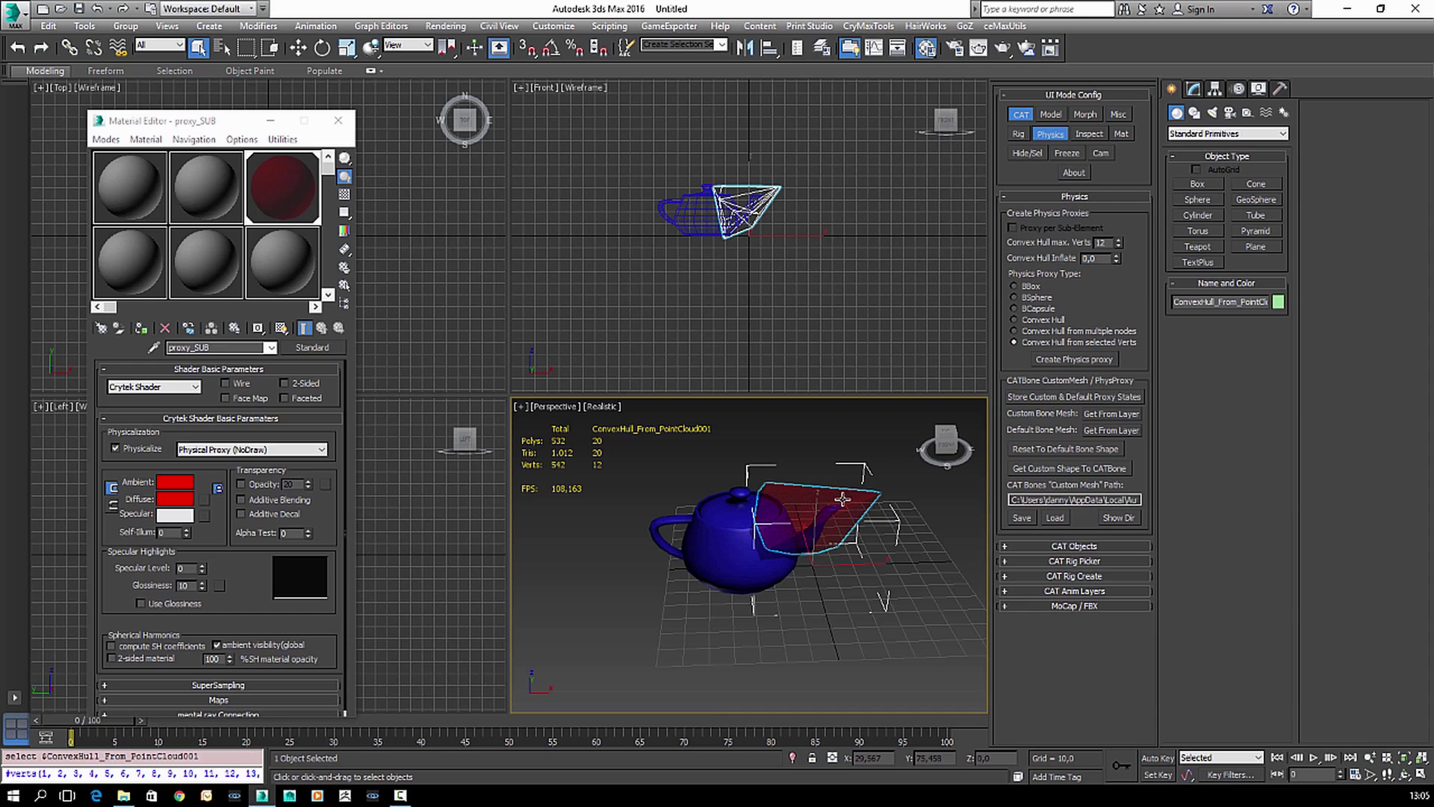
key(Delete)
- Create an uninflated Convex Hull proxy from the teapot's selected spout vertices and delete it
click(717, 569)
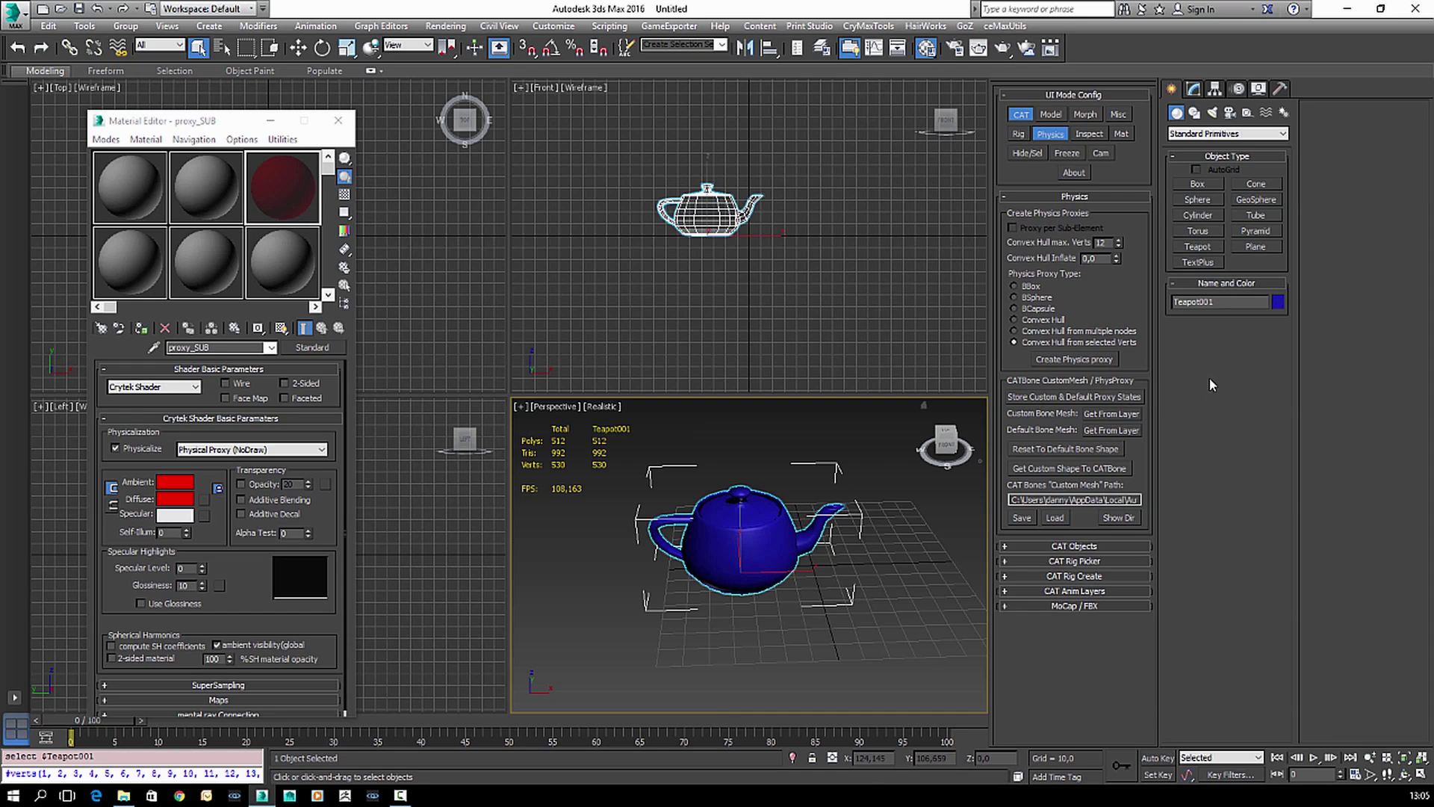
key(1)
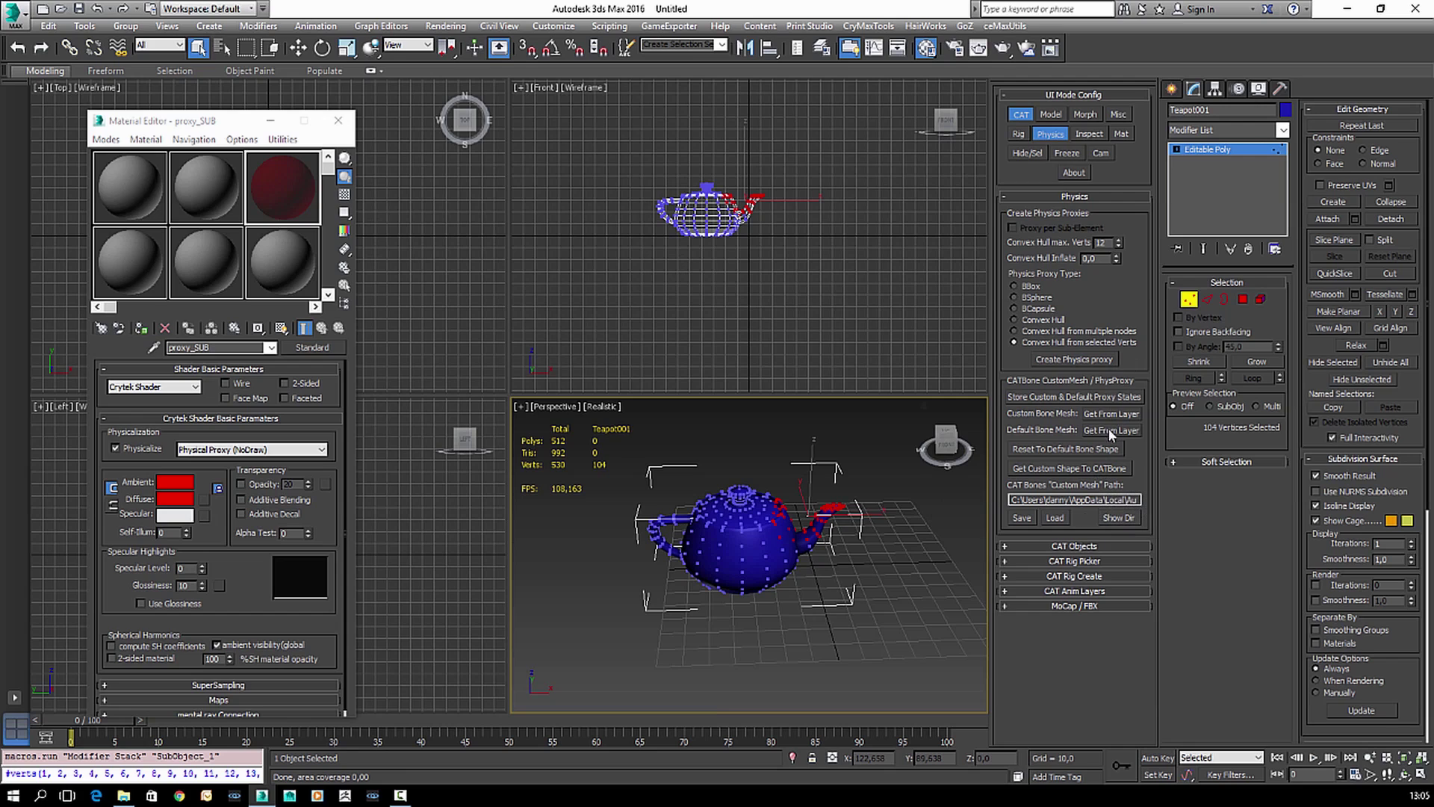
click(1084, 363)
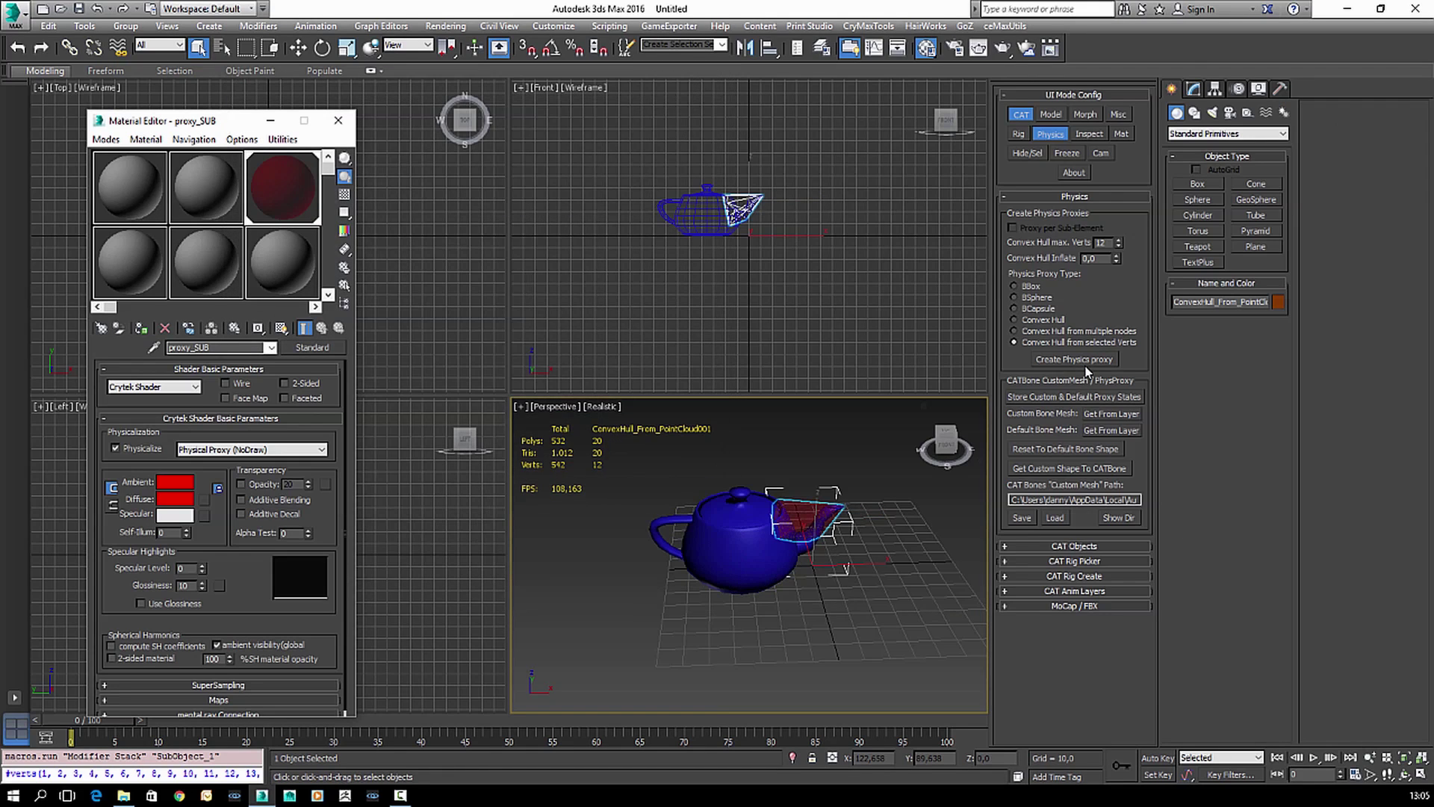
key(Delete)
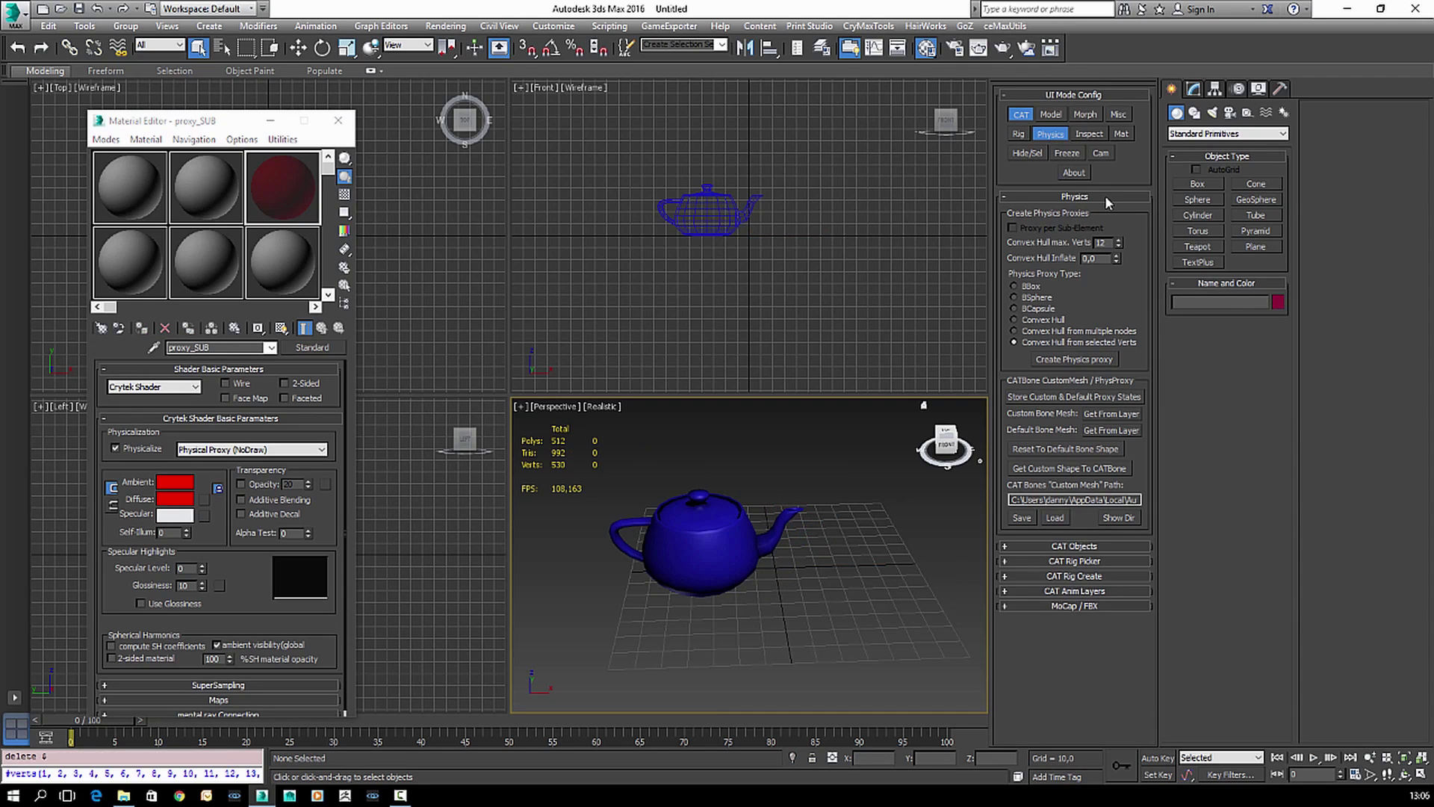
- Close the Physics tools, show the Inspect diagnostics tools and select the teapot in the perspective view
click(1105, 197)
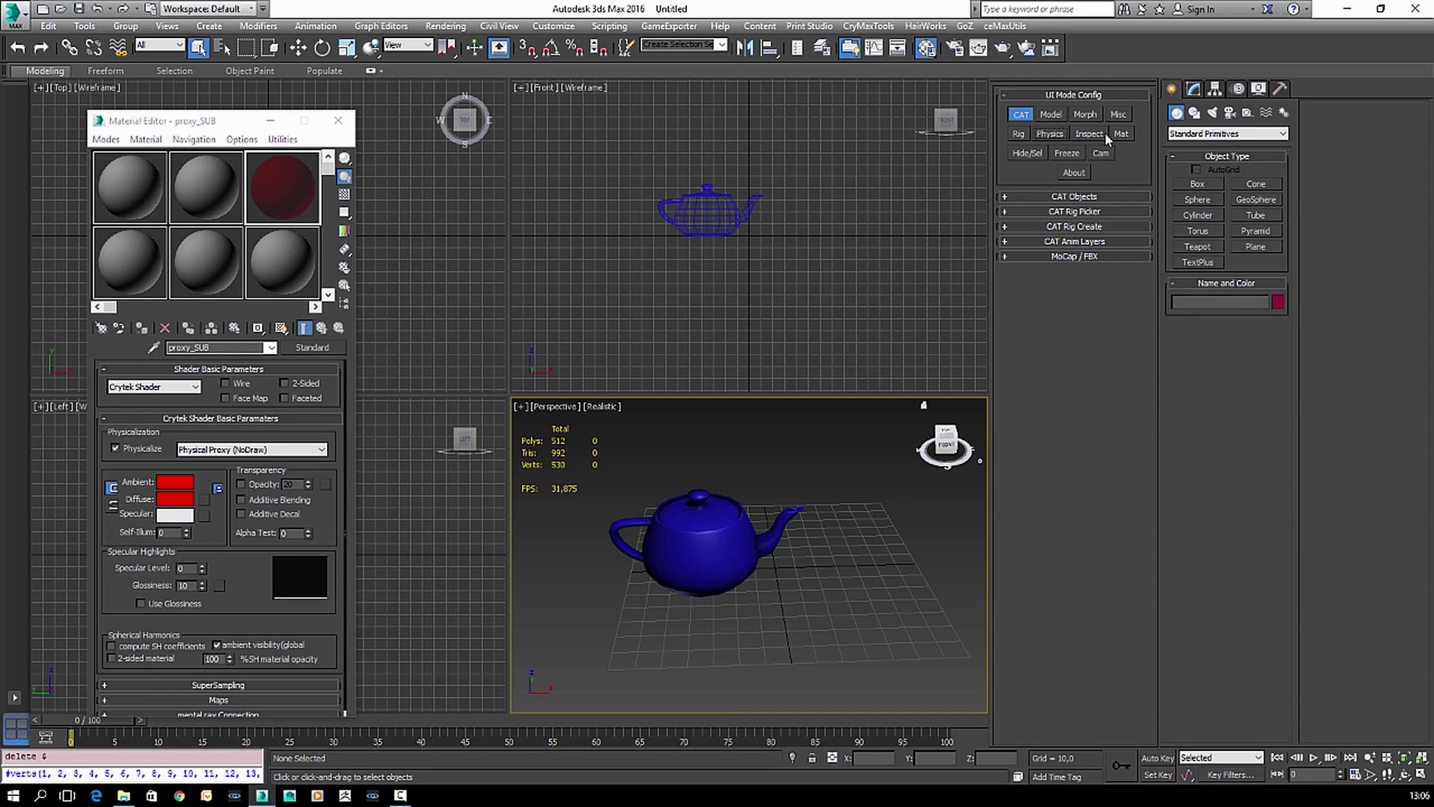
click(1088, 134)
click(699, 532)
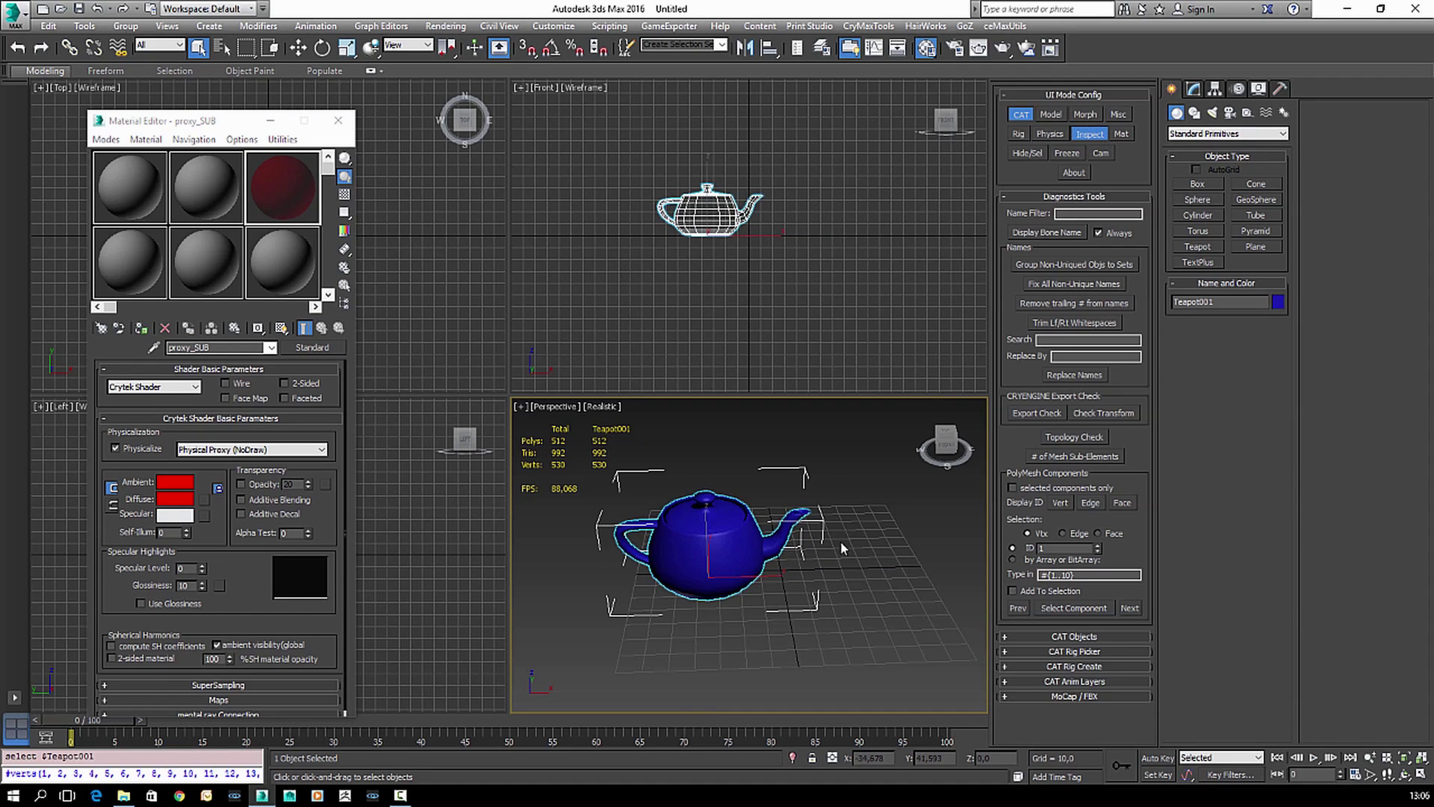
middle_drag(841, 540, 959, 520)
scroll(877, 567, up, 2)
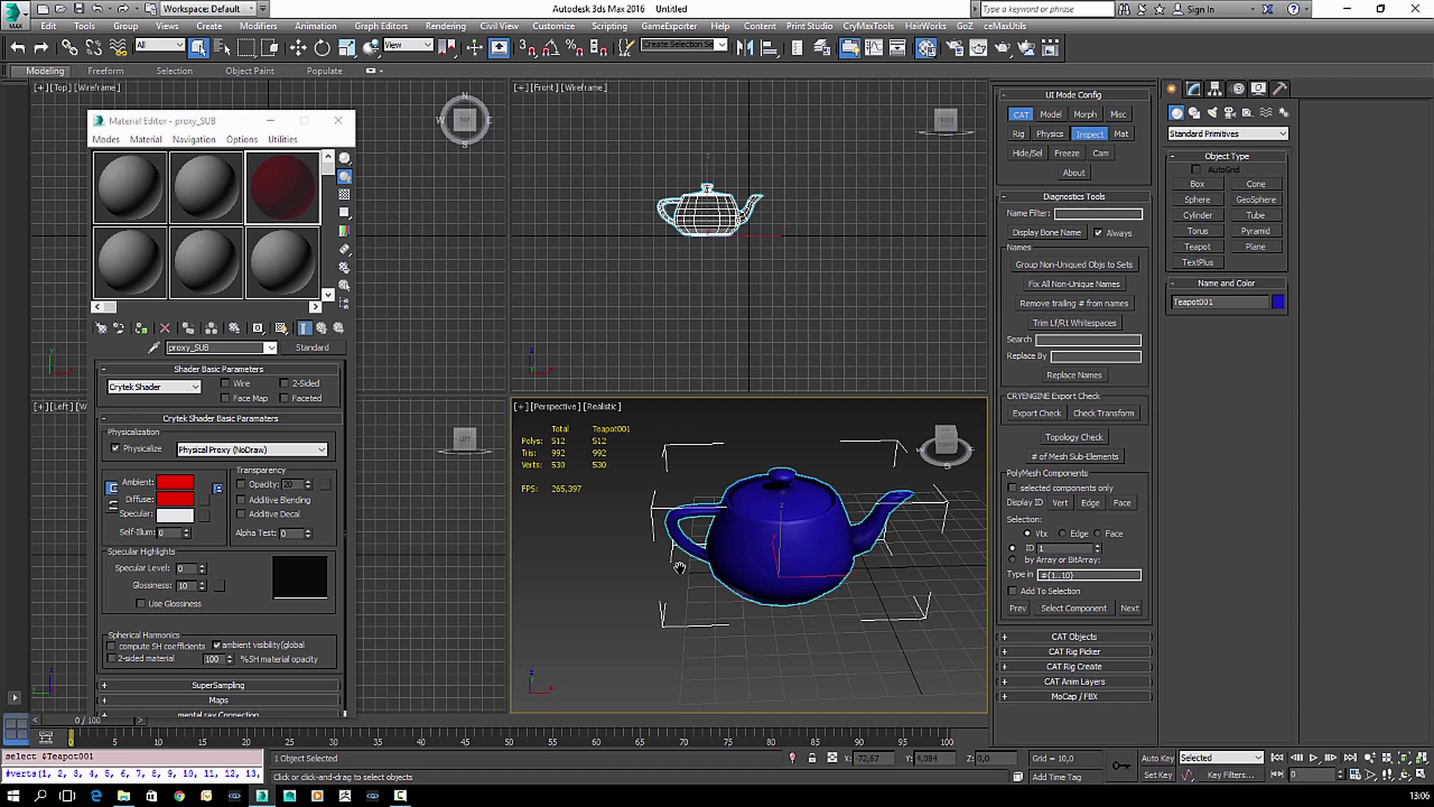
mouse_move(693, 574)
alt+middle_down()
mouse_move(676, 582)
mouse_move(686, 591)
alt+middle_up()
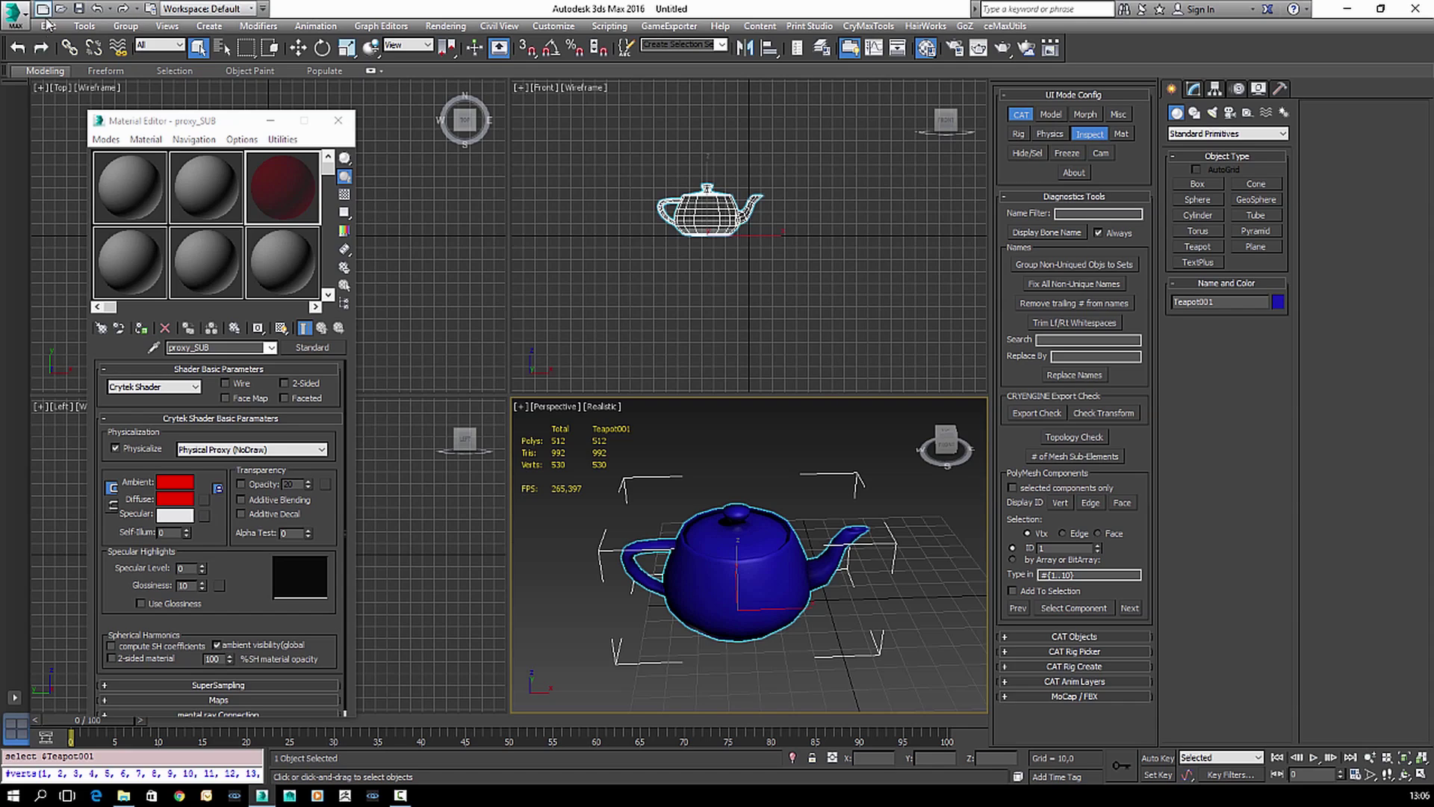
- Open the recent scene demo_CAT_01.max, discarding the teapot scene
click(16, 12)
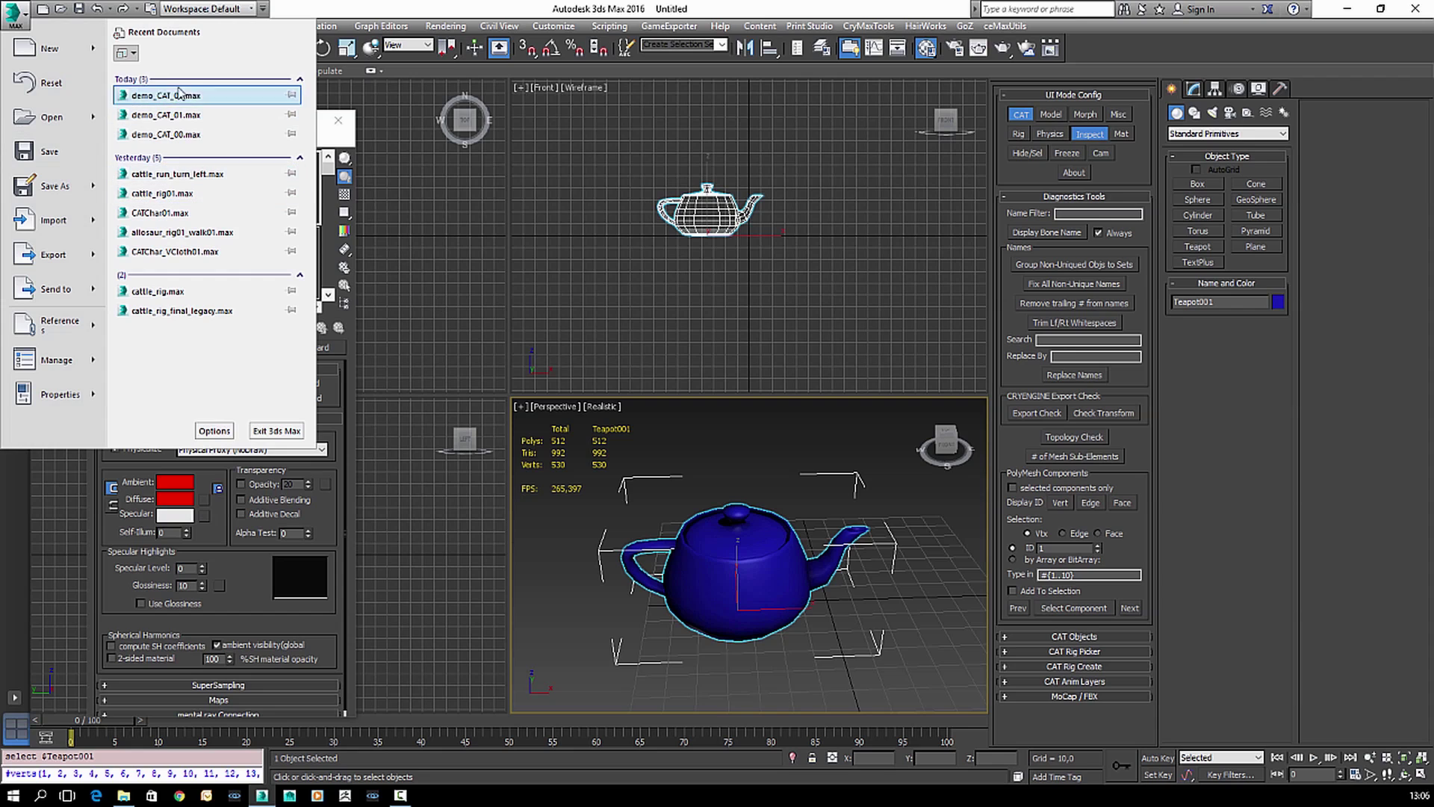
click(147, 96)
click(711, 424)
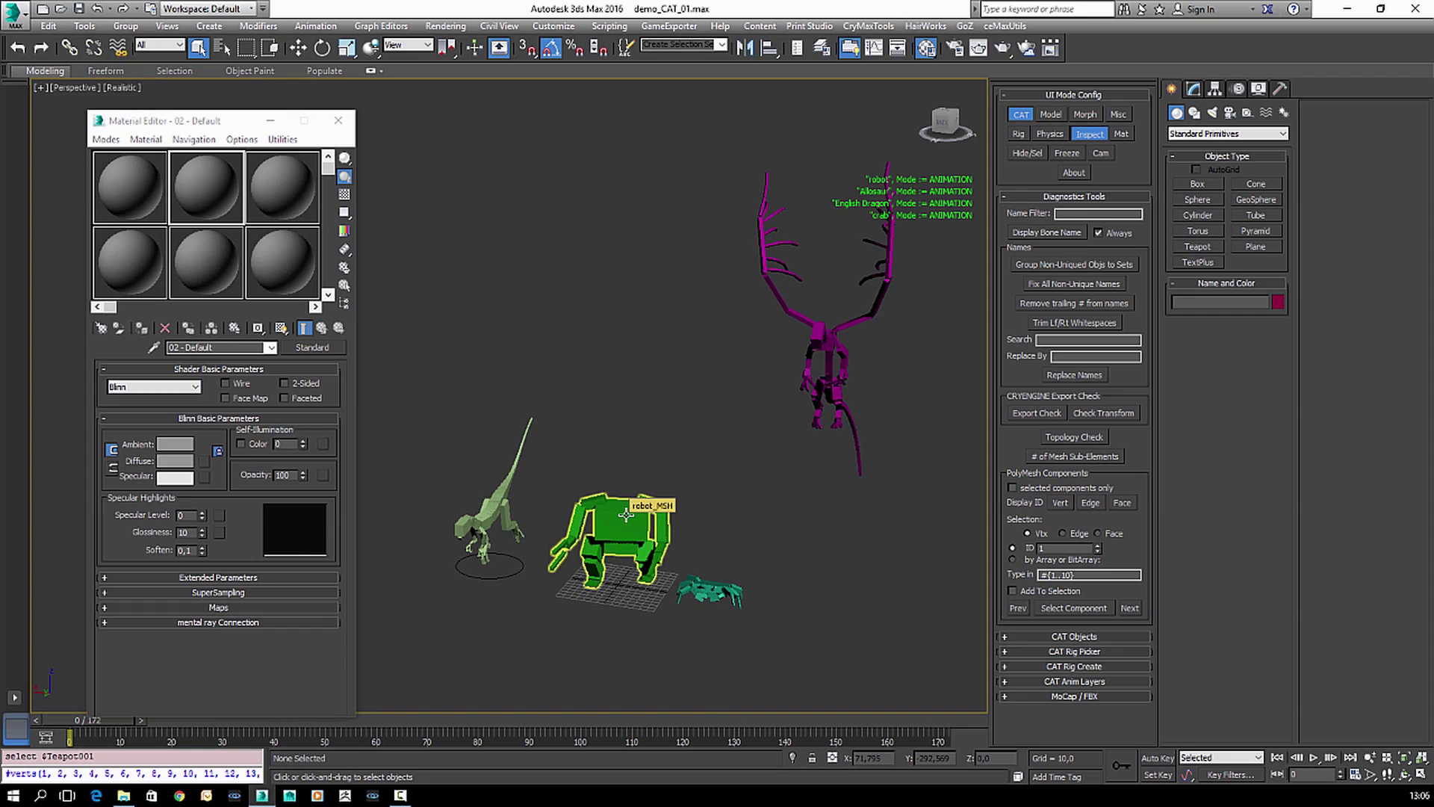
- Select the robot mesh and display the bone names of the CAT rigs in the view
click(626, 514)
click(1054, 235)
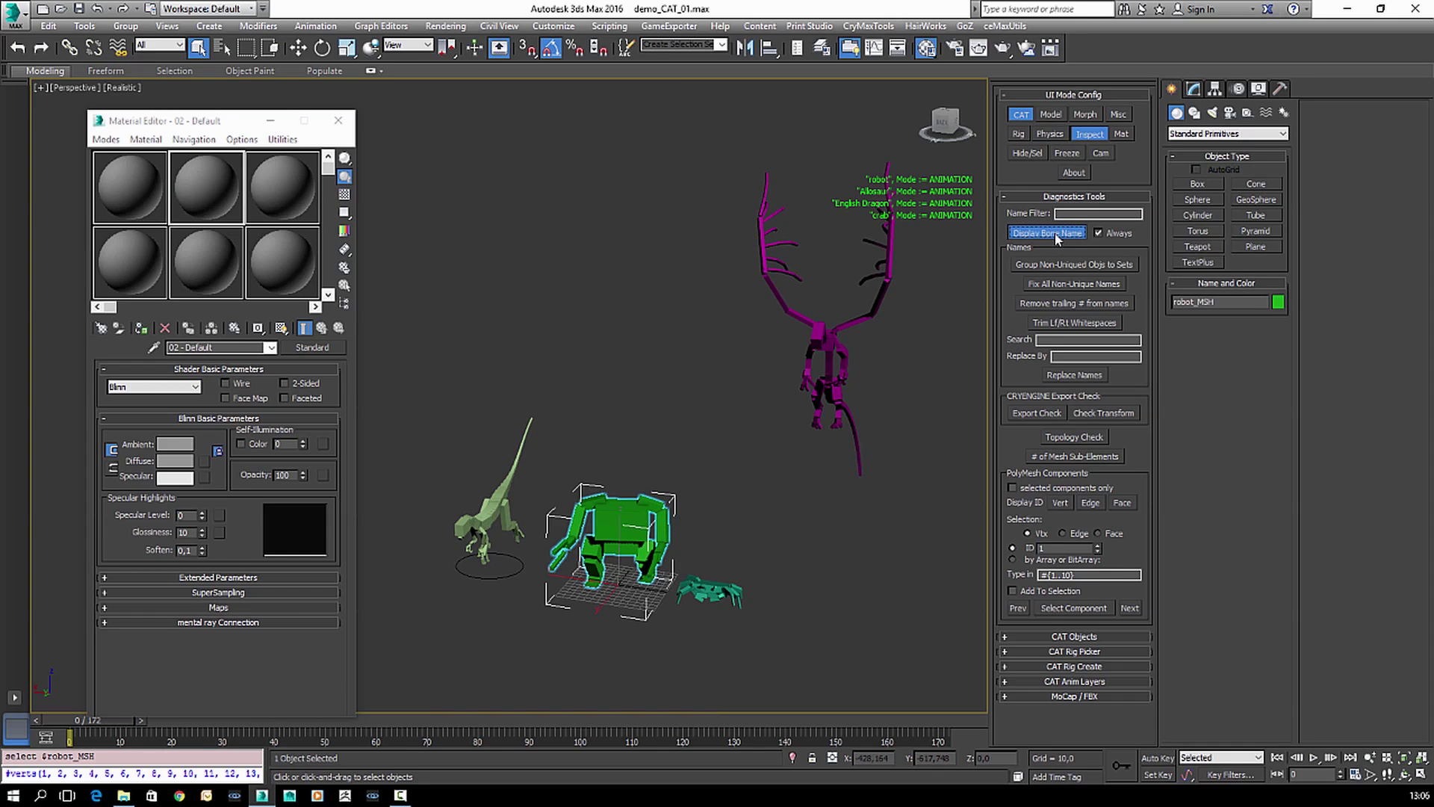
scroll(737, 511, up, 3)
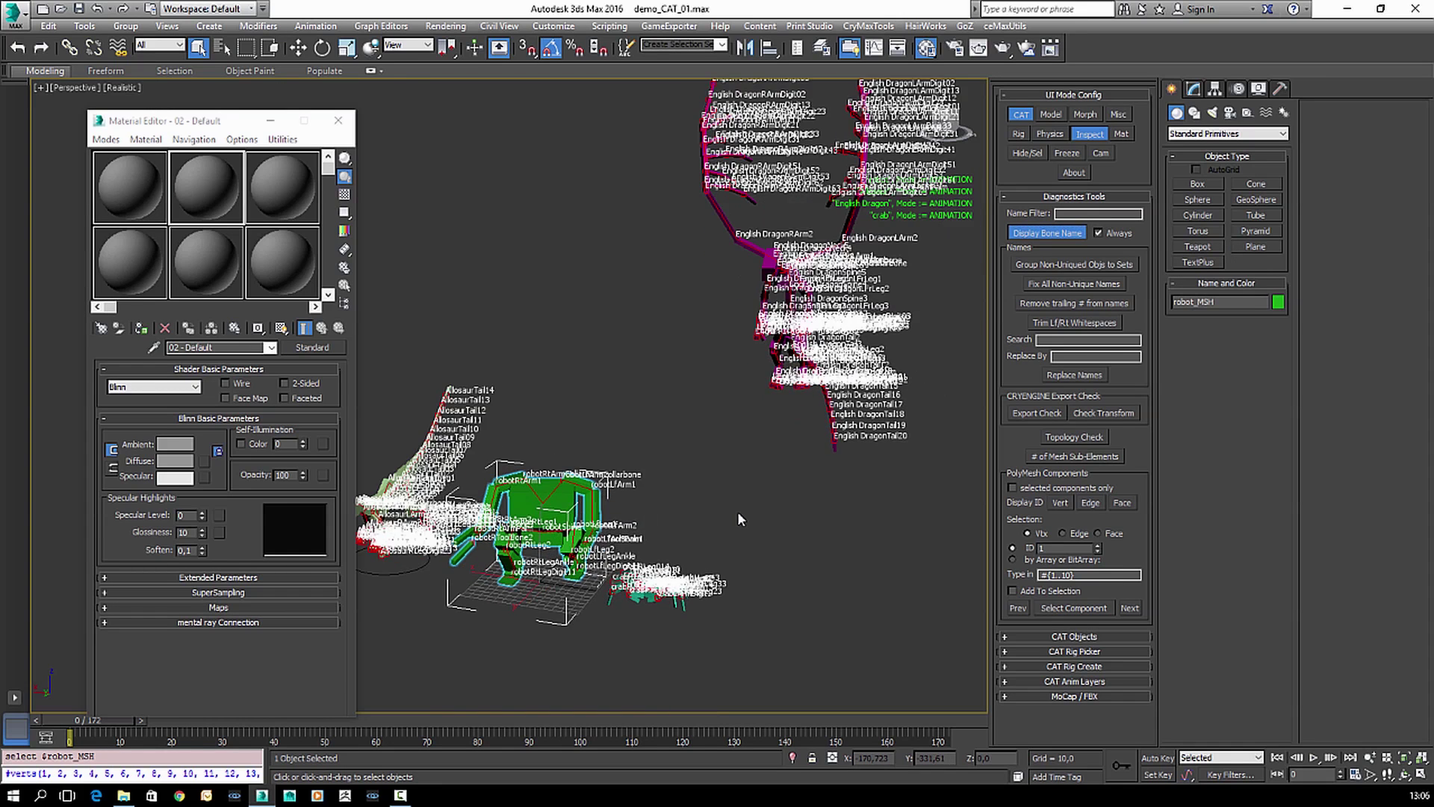
scroll(737, 511, up, 5)
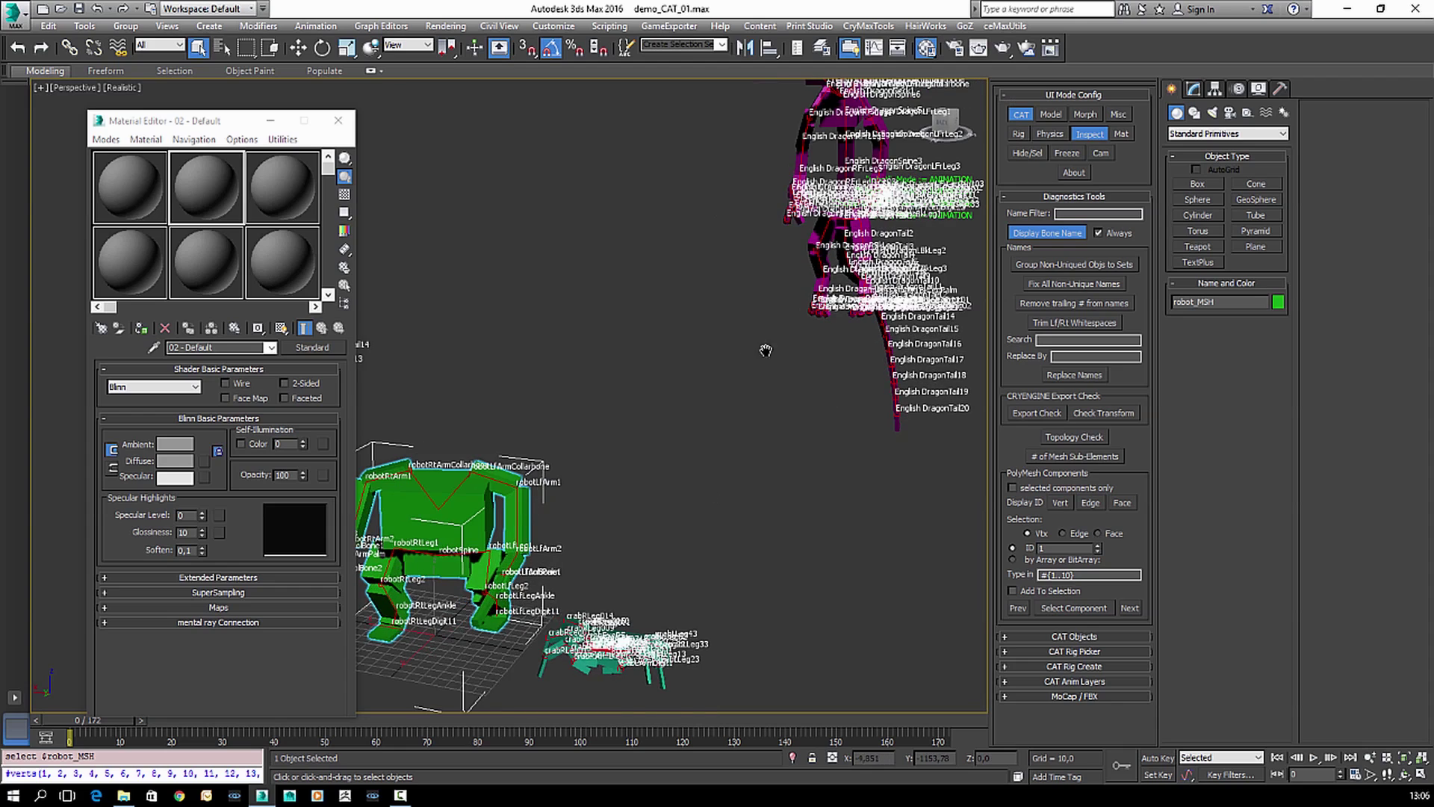
middle_drag(766, 350, 841, 346)
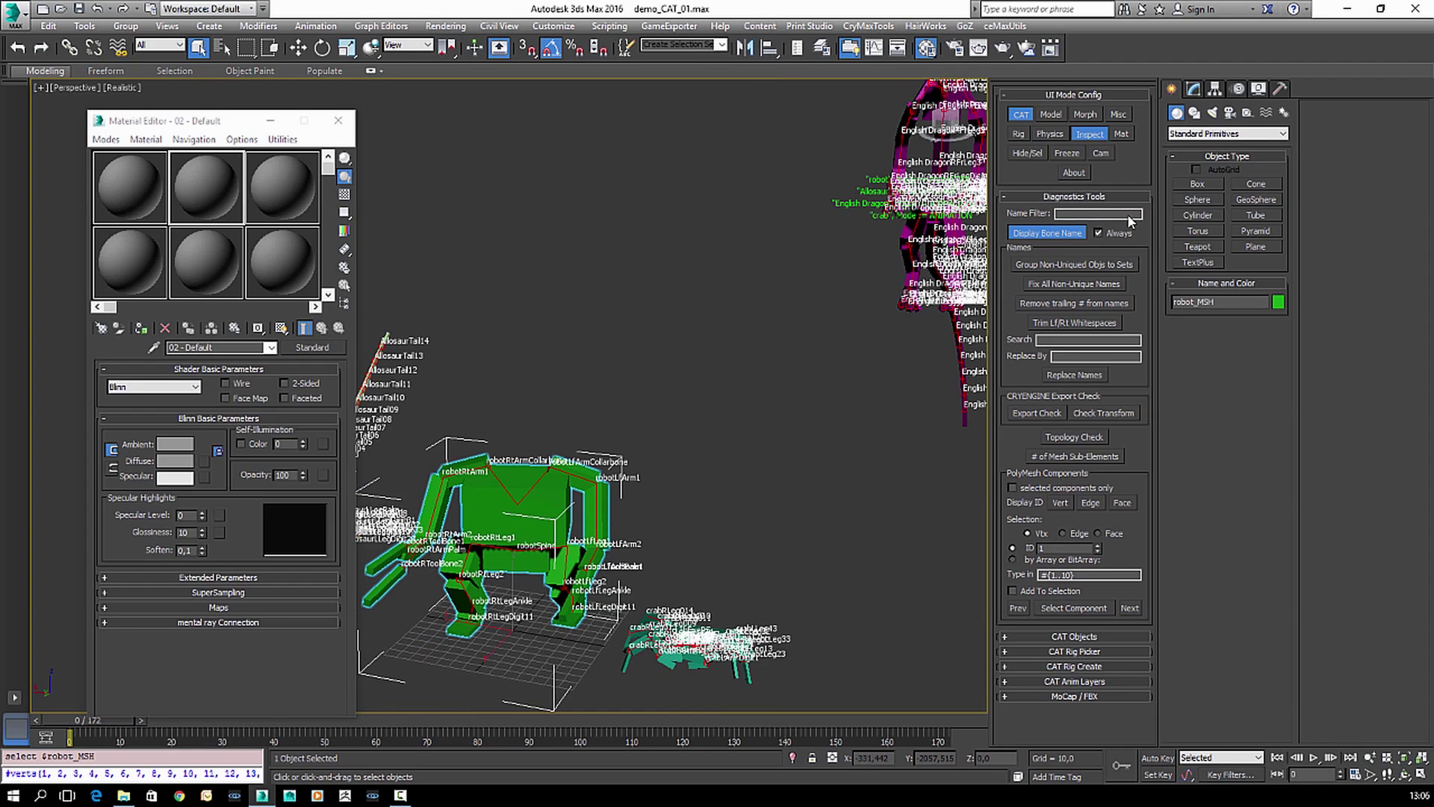
- Filter the displayed bone names by "leg" and examine the labels around the robot, toggling the name display off and on
click(1109, 213)
text(leg)
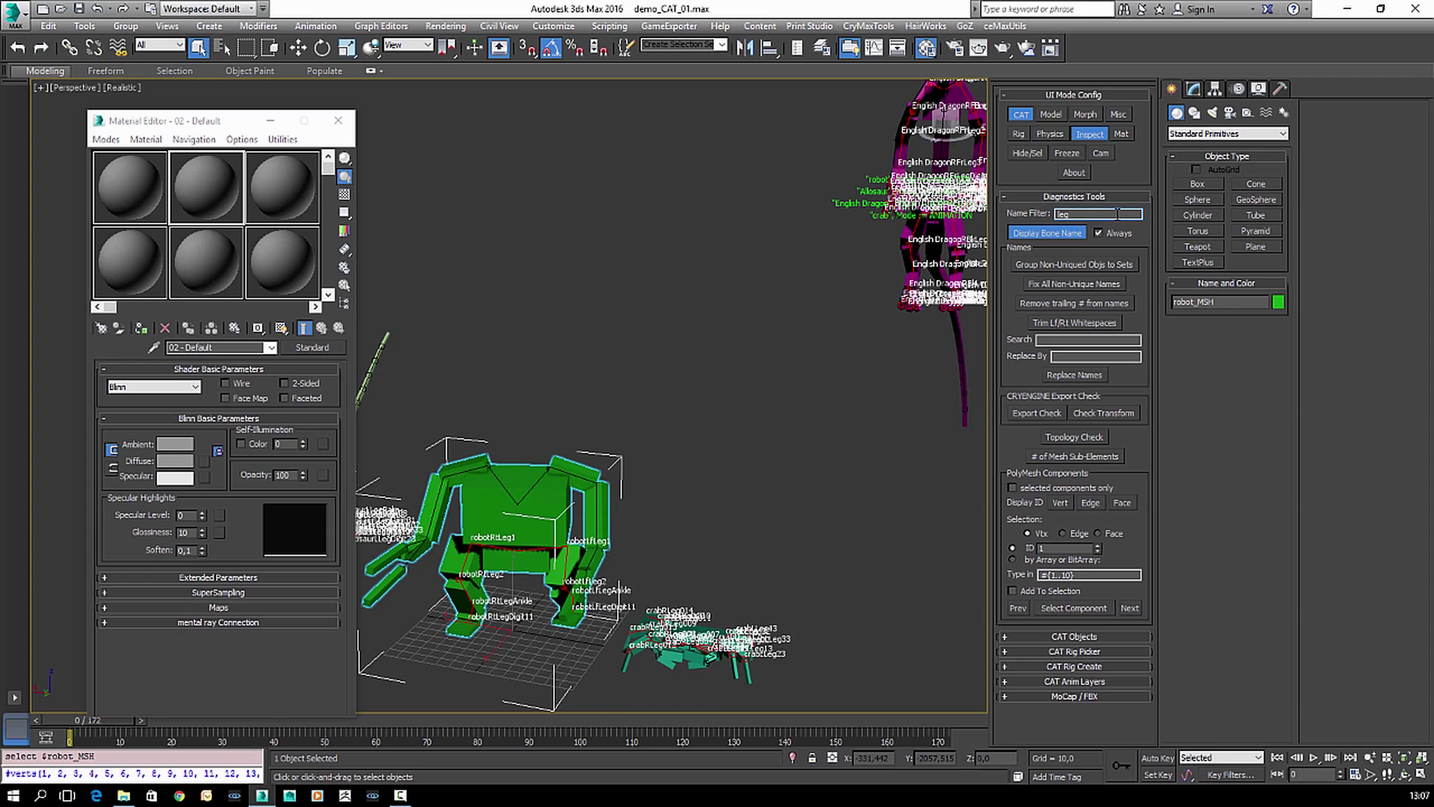
scroll(658, 469, down, 2)
scroll(666, 473, up, 1)
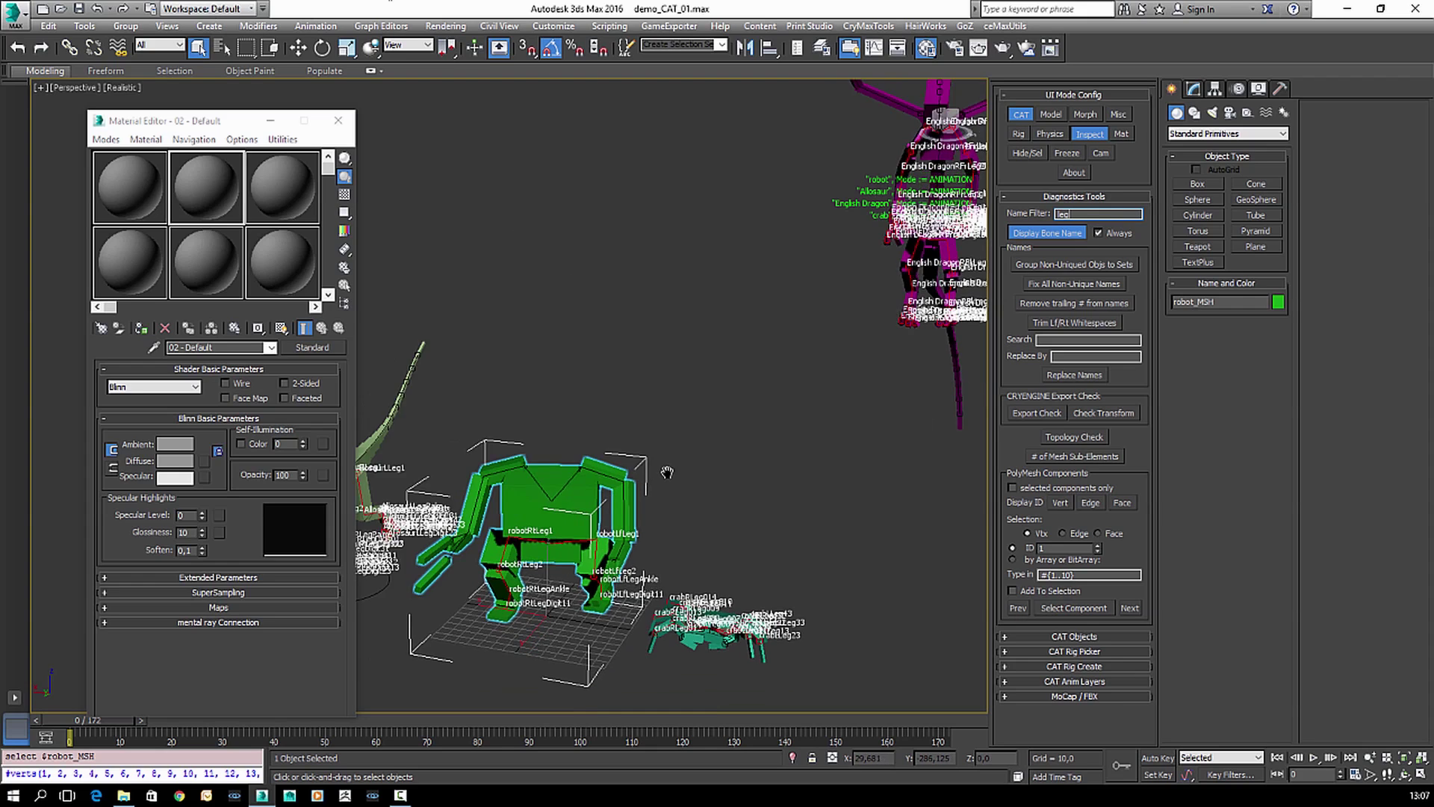
middle_drag(665, 473, 774, 457)
scroll(777, 459, up, 2)
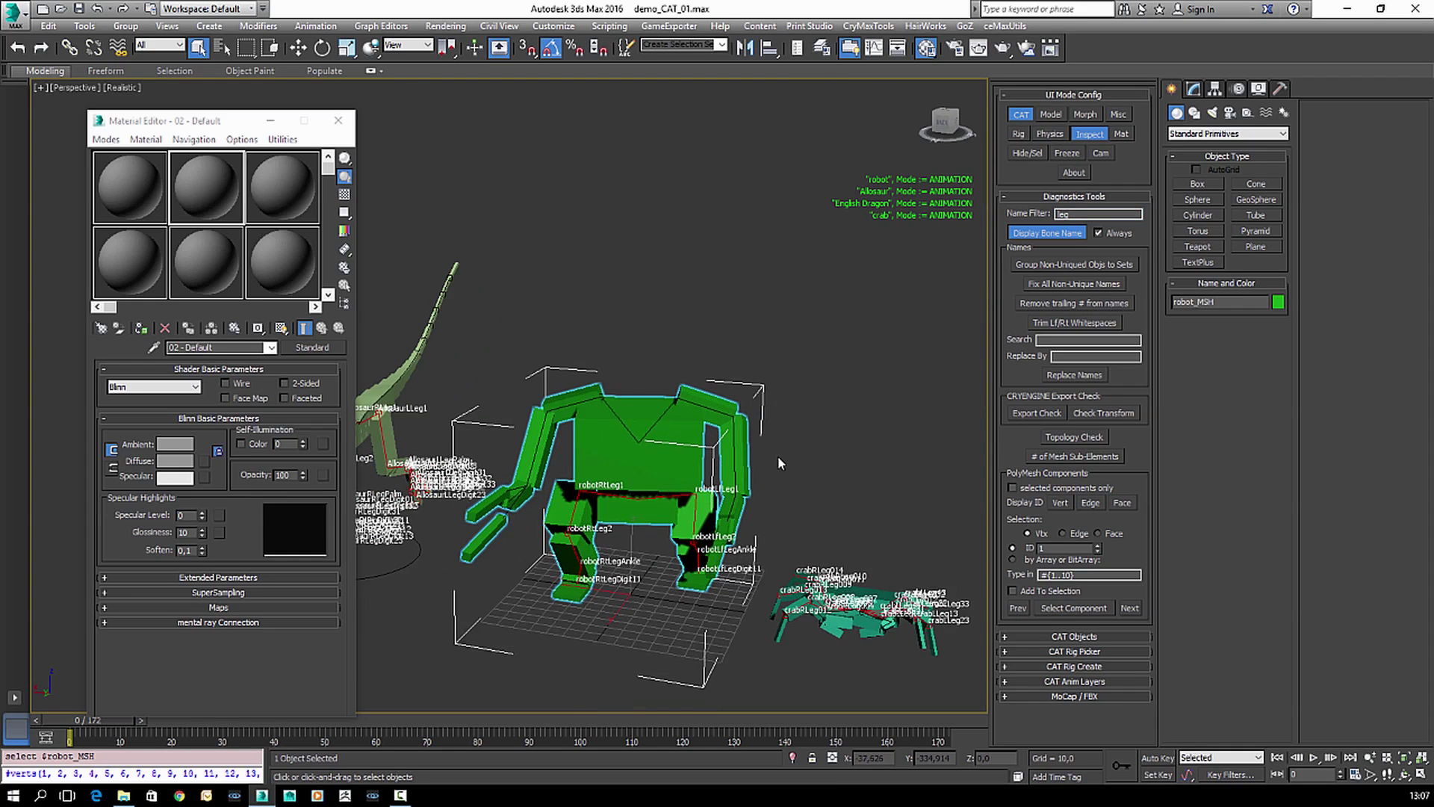
click(1064, 234)
click(1063, 236)
- Change the bone name filter to ARM, check the arm labels and turn off the bone name display
drag(1092, 217, 1009, 212)
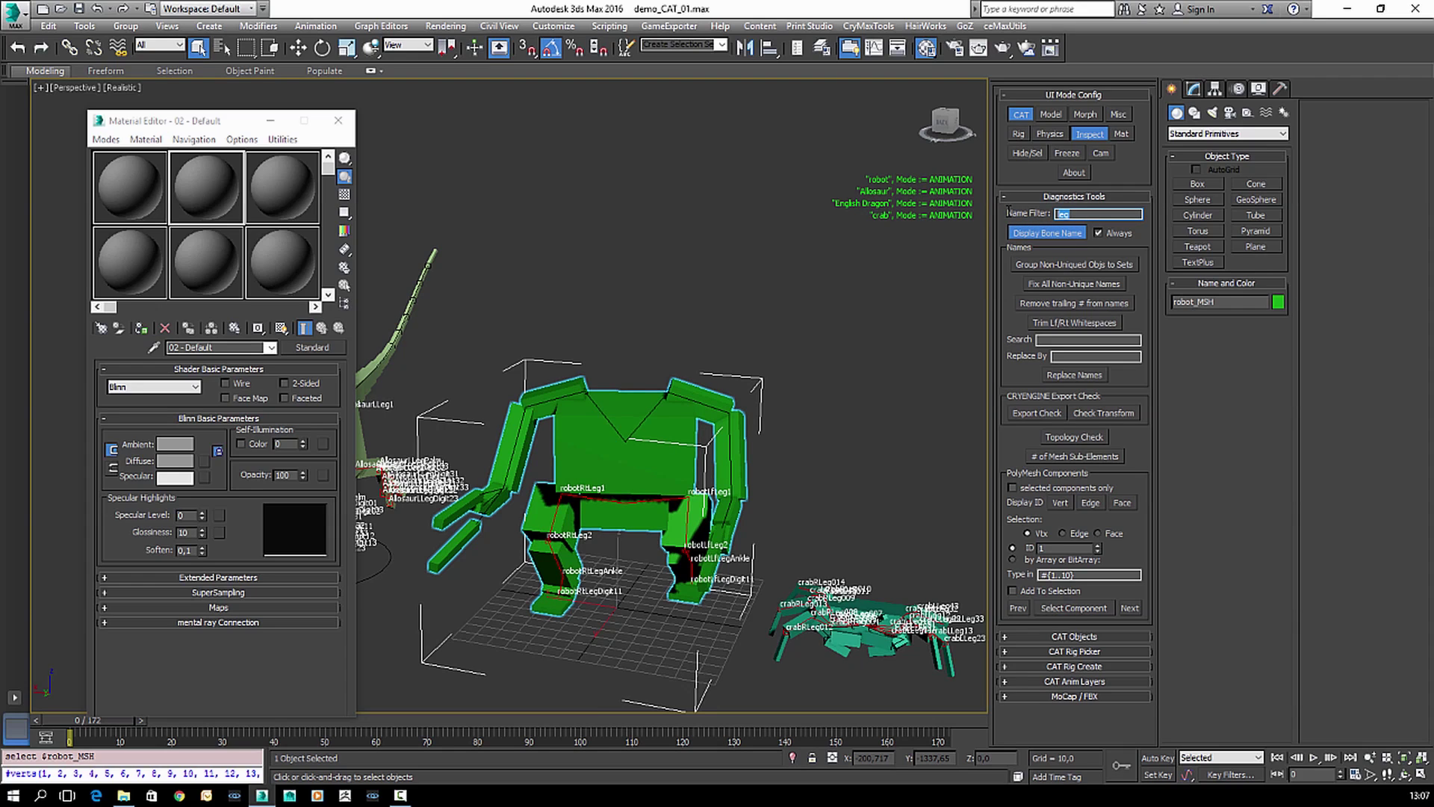
text(All)
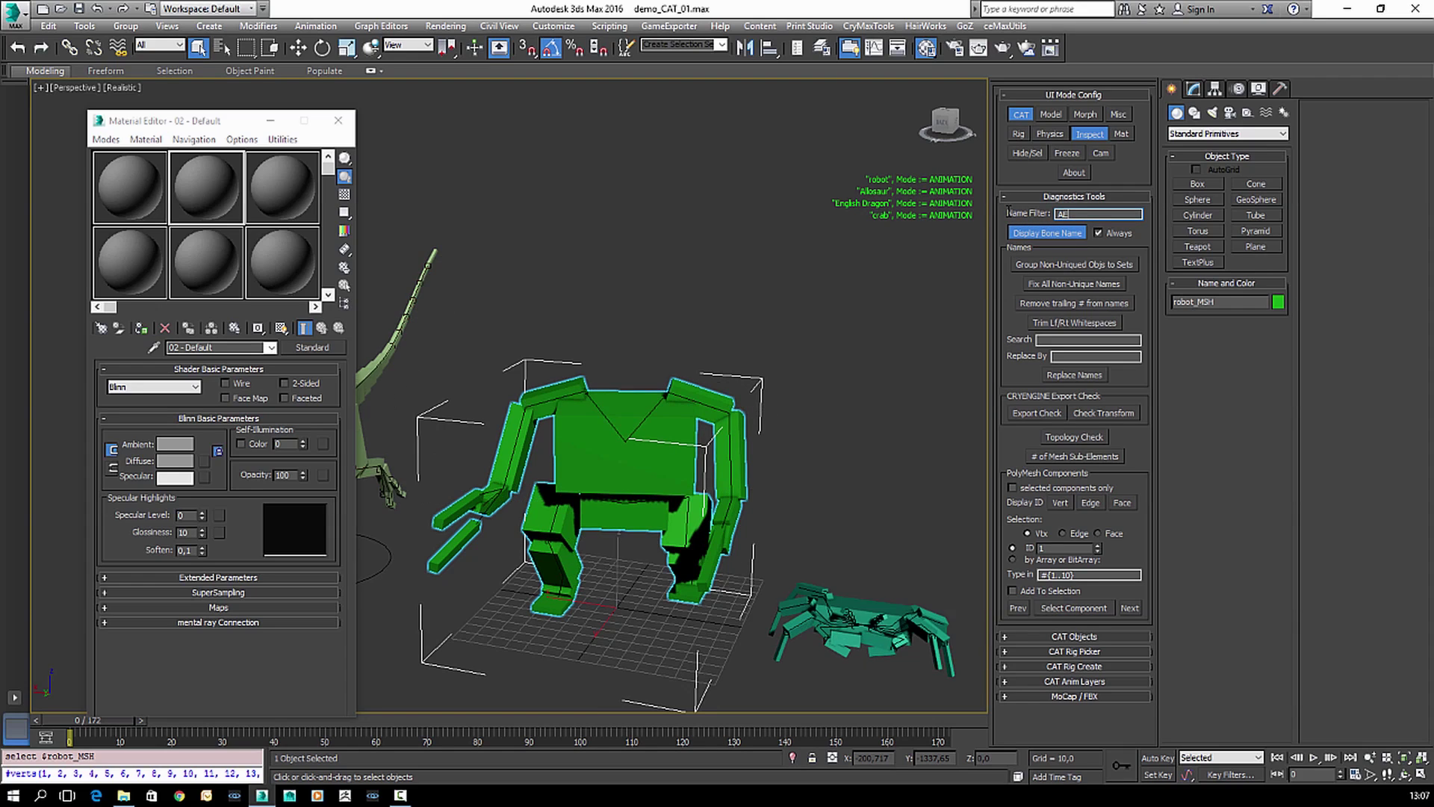
key(BackSpace)
key(BackSpace)
text(r)
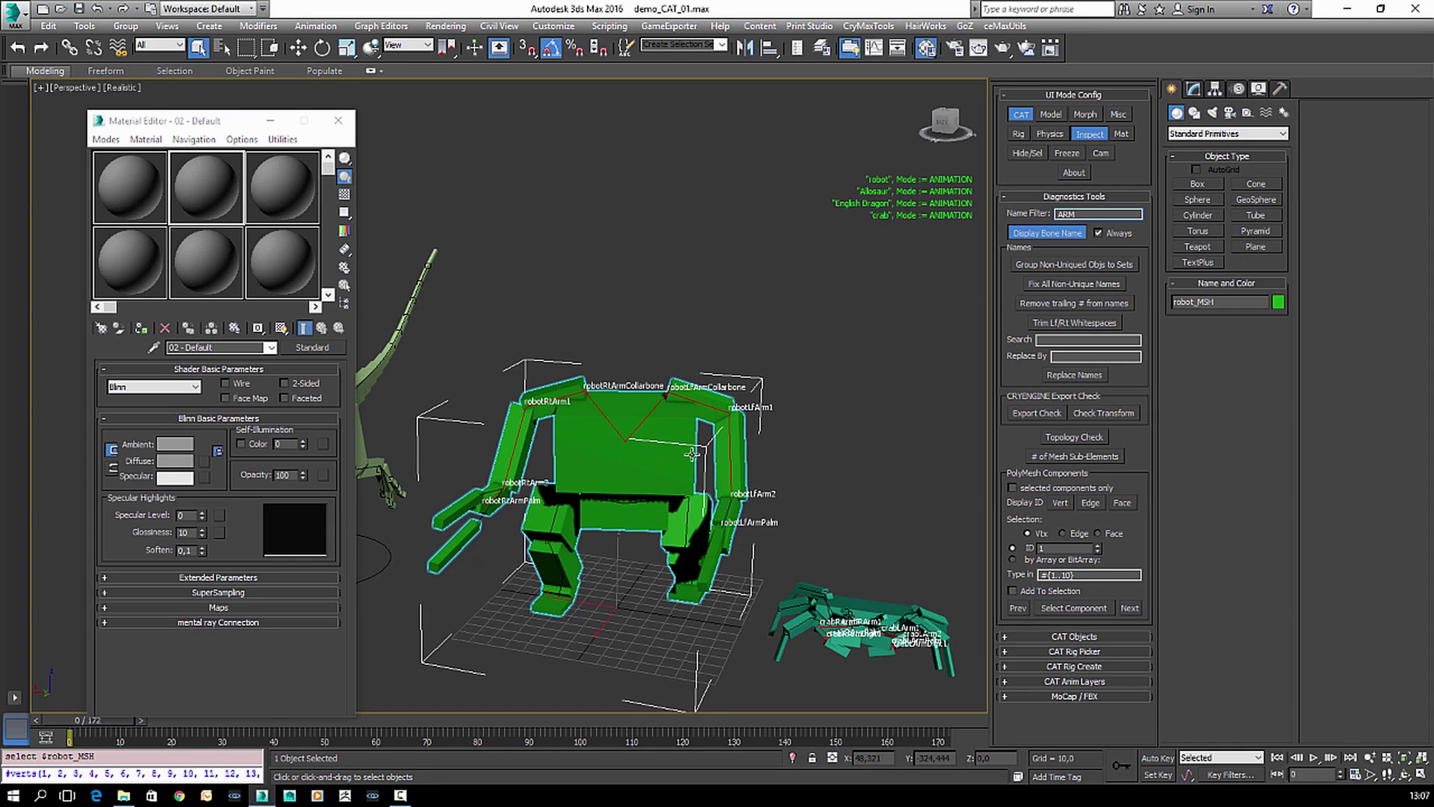
middle_drag(694, 455, 692, 470)
scroll(697, 469, down, 1)
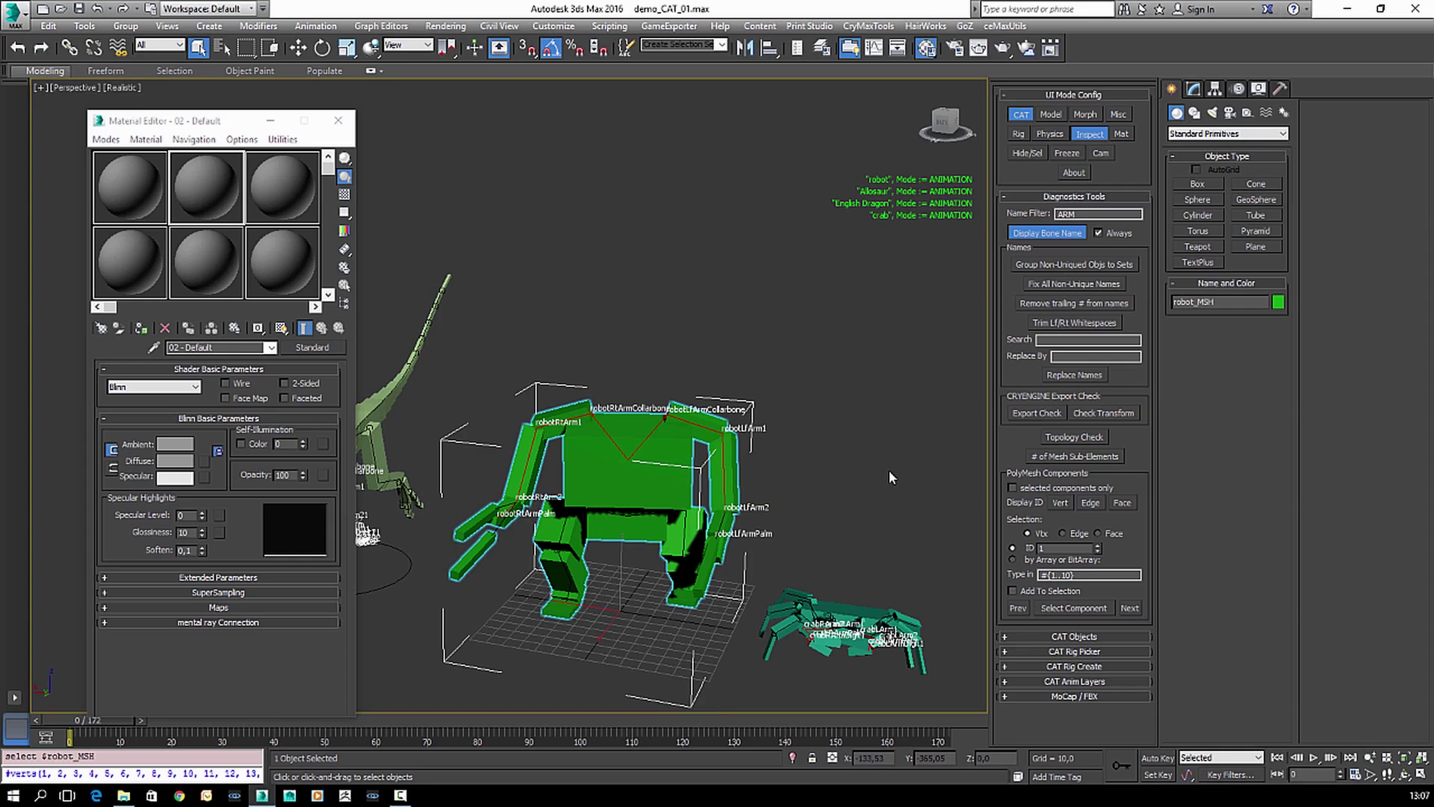
click(1066, 232)
alt+middle_drag(781, 430, 772, 424)
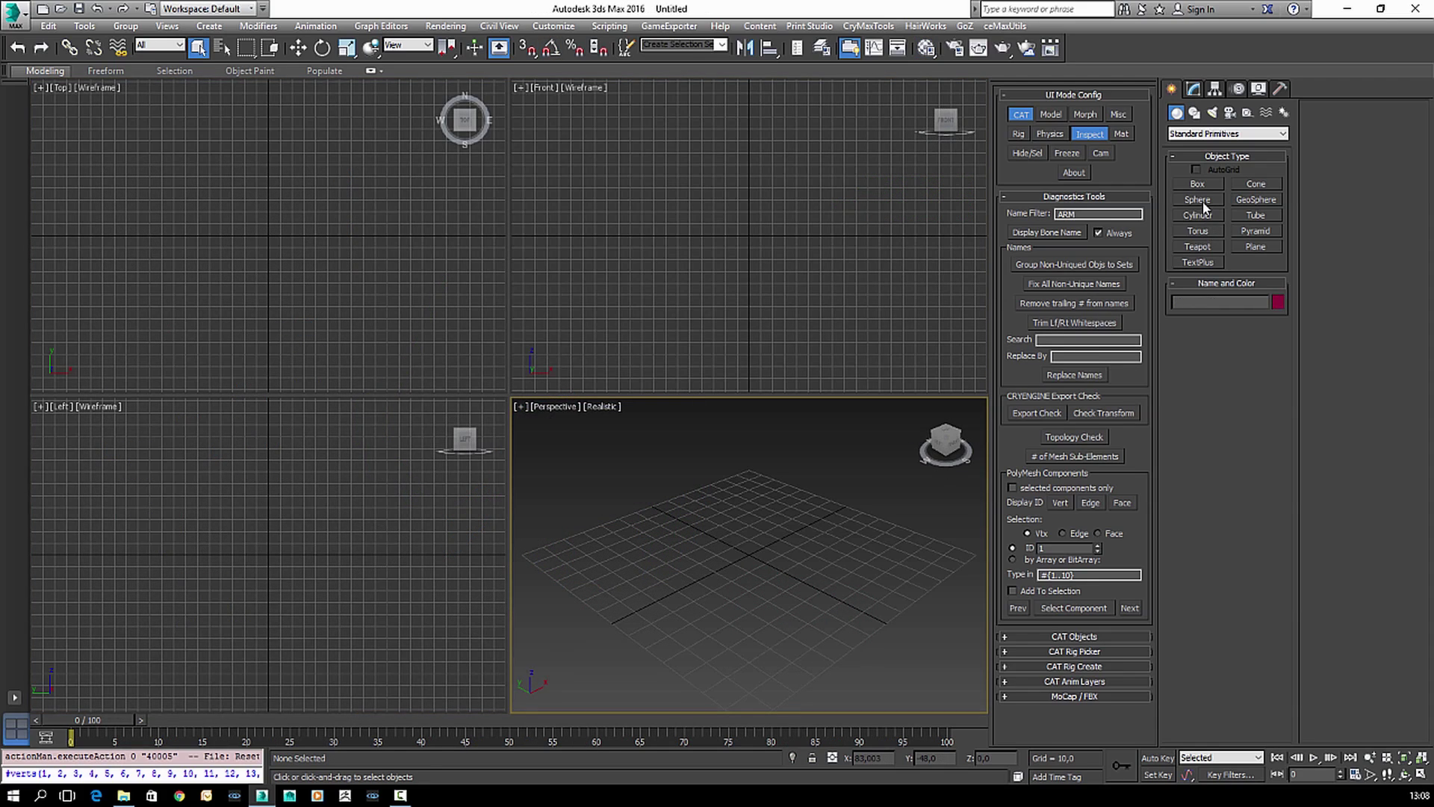
- Create a GeoSphere on the grid of the empty scene and convert it to an Editable Poly
click(1260, 200)
drag(710, 545, 804, 544)
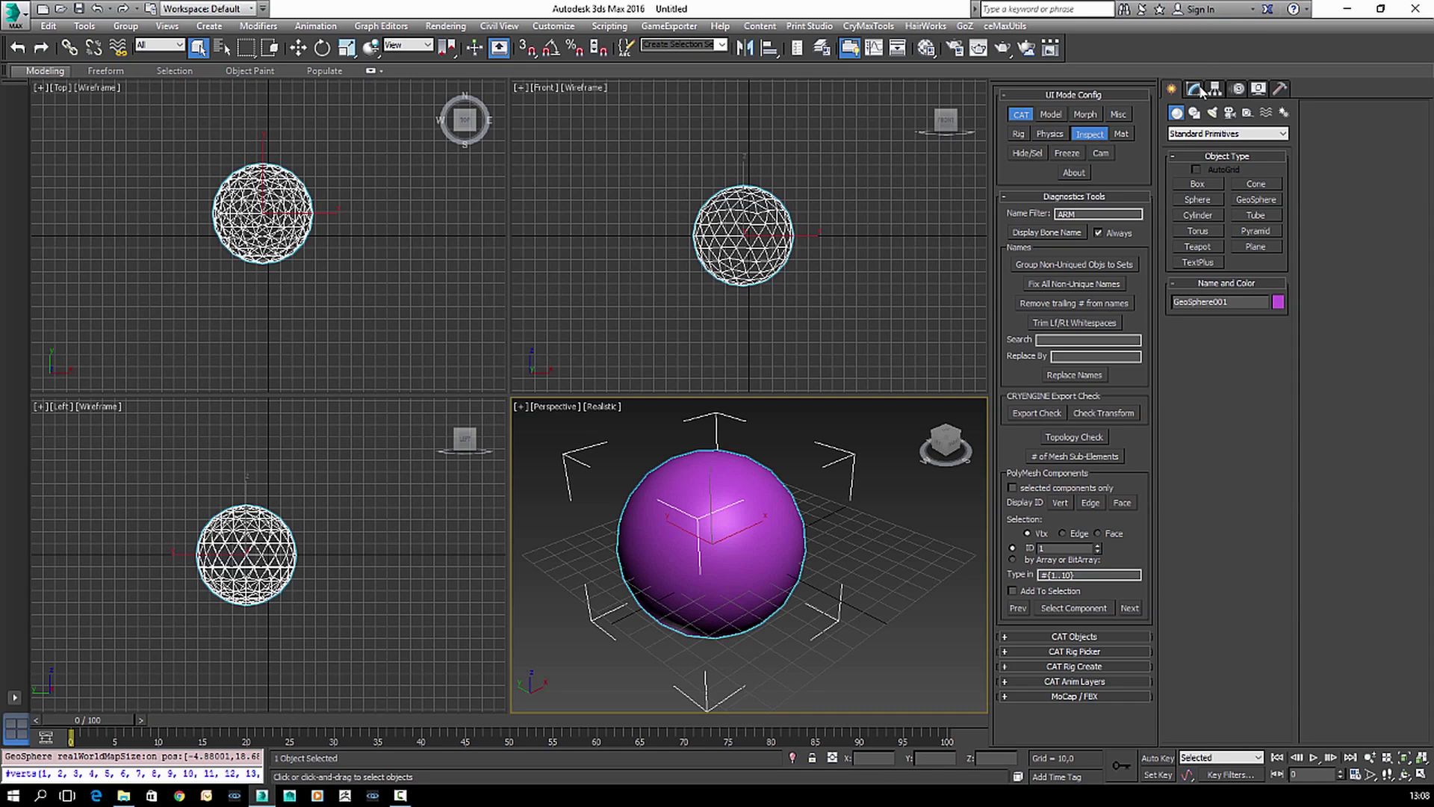
right_click(856, 511)
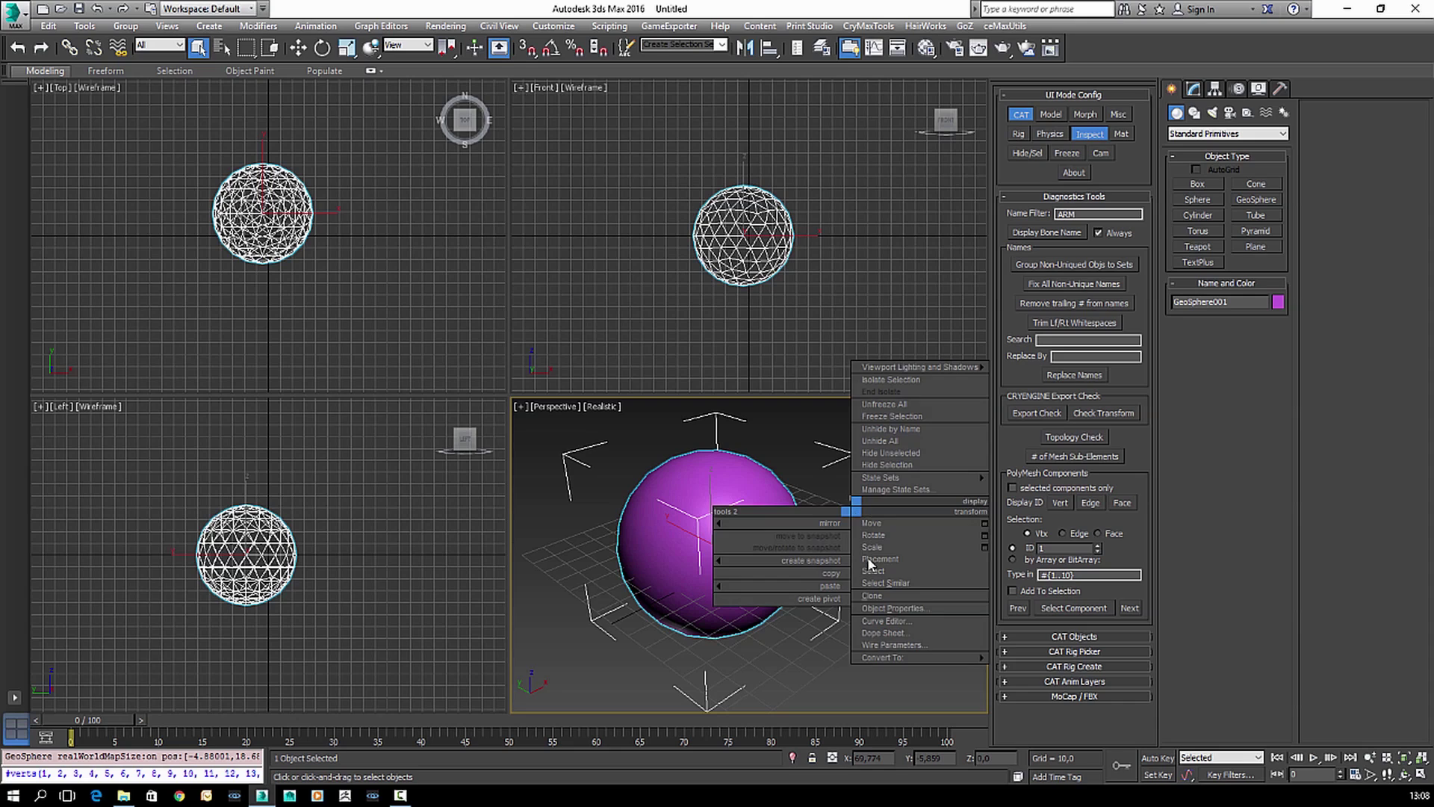
mouse_move(879, 659)
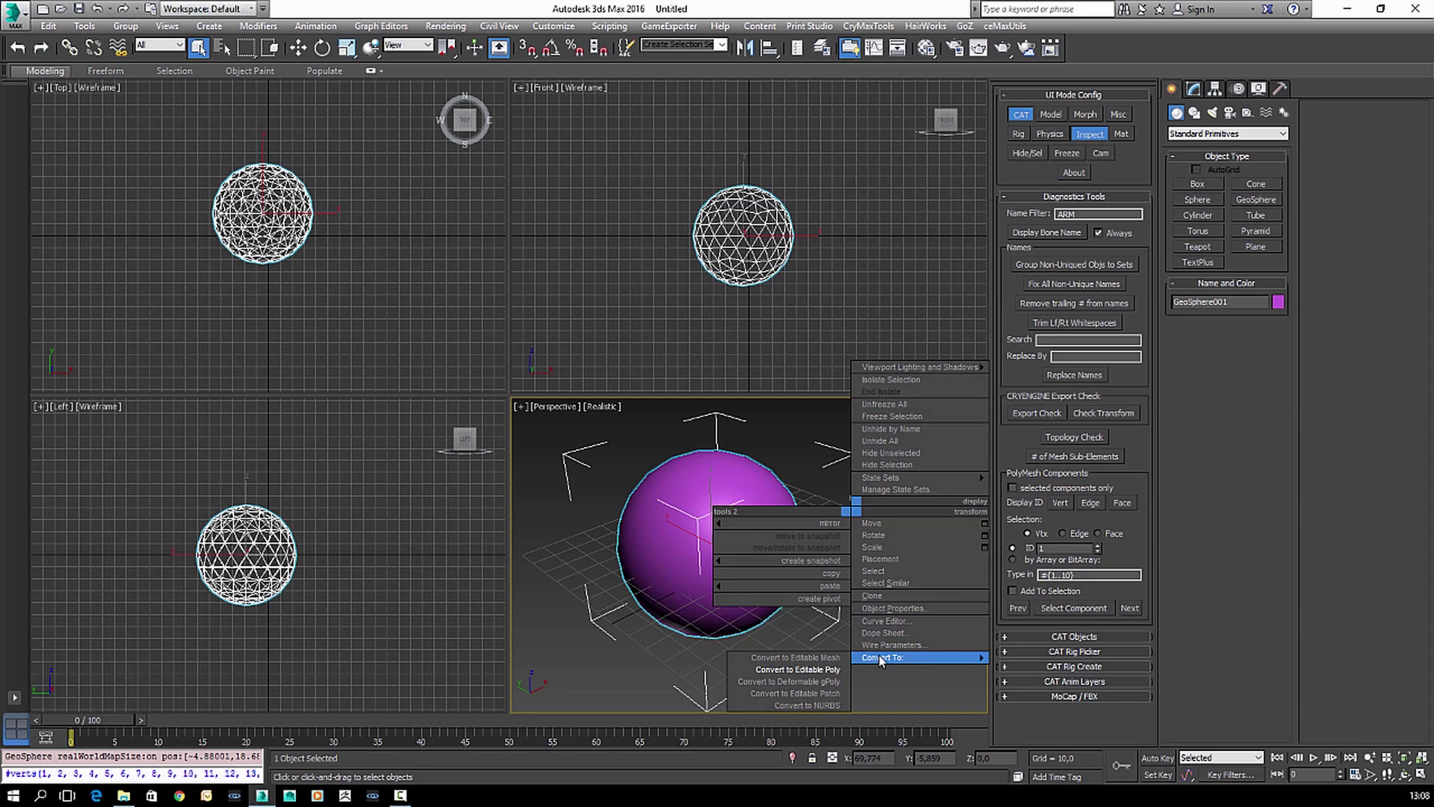
click(824, 669)
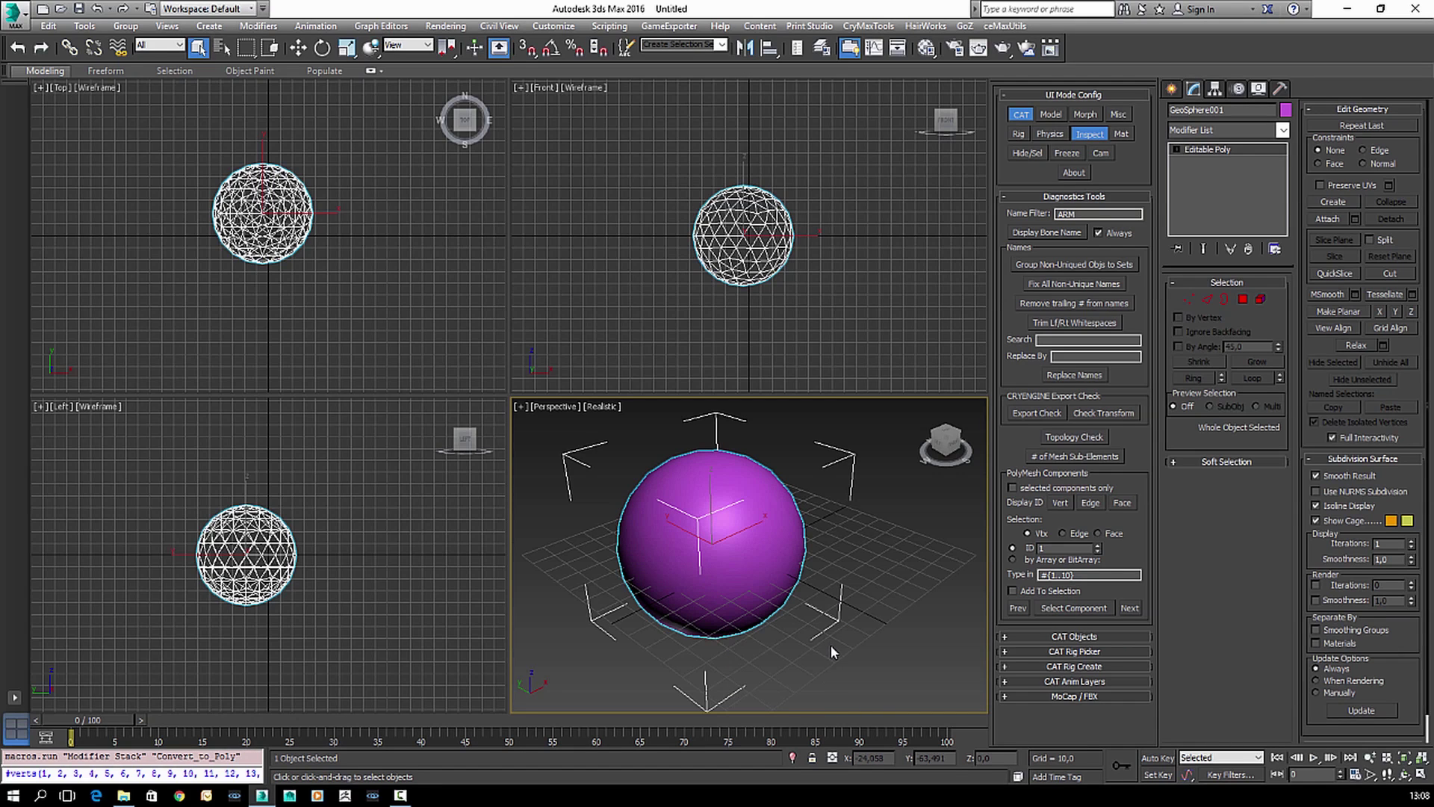
- Maximize the perspective view, enter the GeoSphere's vertex level and display its vertex IDs
key(alt+w)
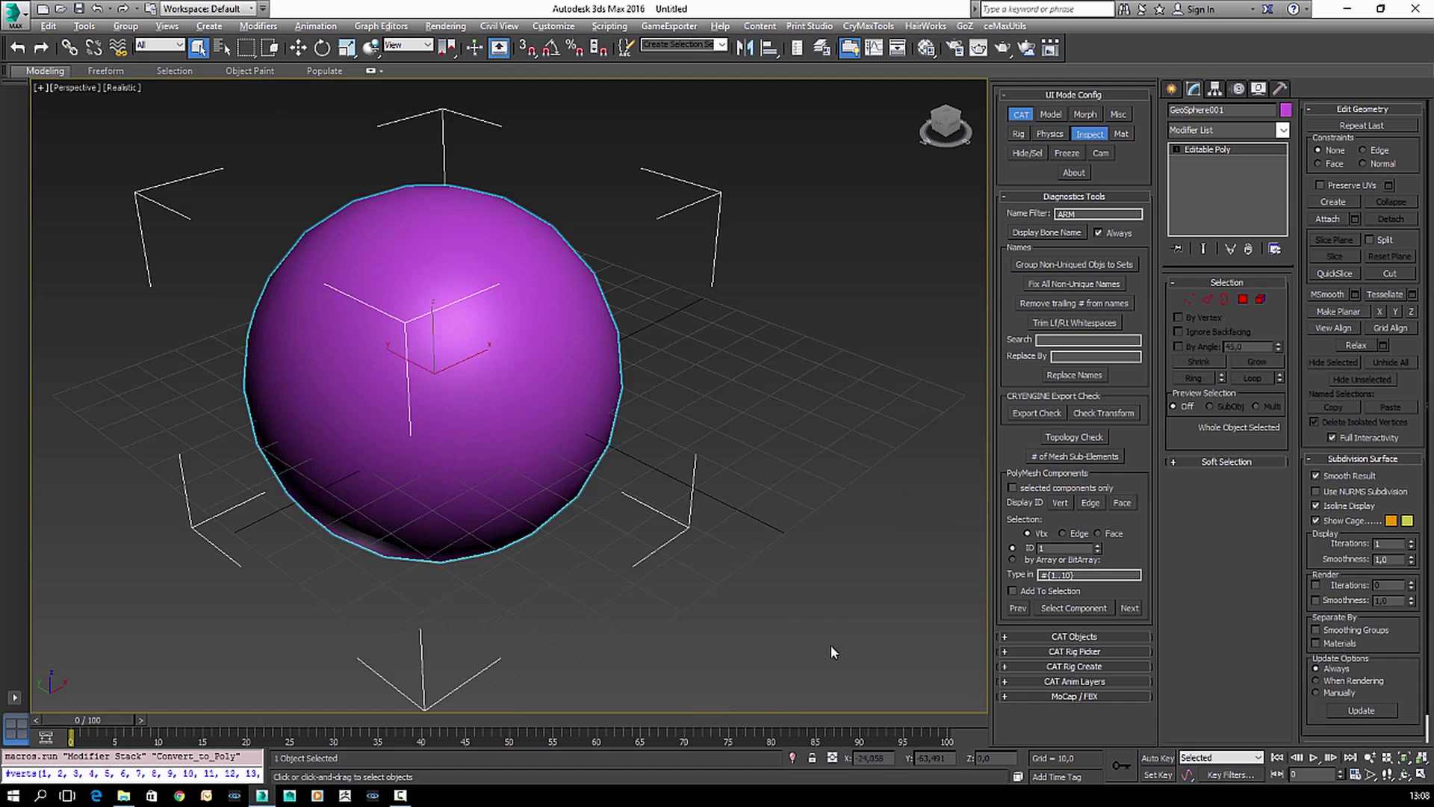
scroll(666, 488, down, 4)
middle_drag(666, 488, 680, 505)
scroll(660, 484, up, 1)
scroll(662, 493, down, 2)
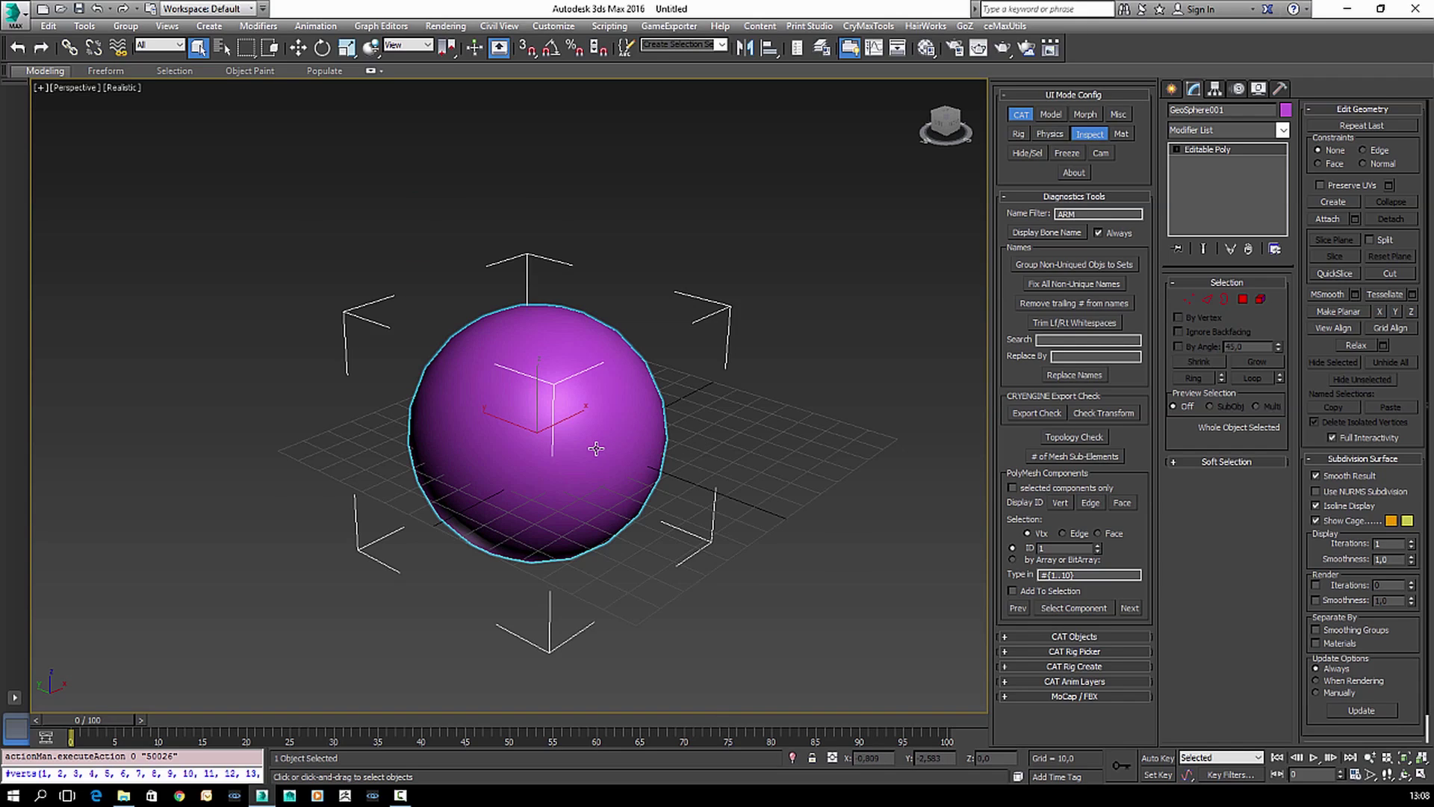
key(1)
click(1186, 299)
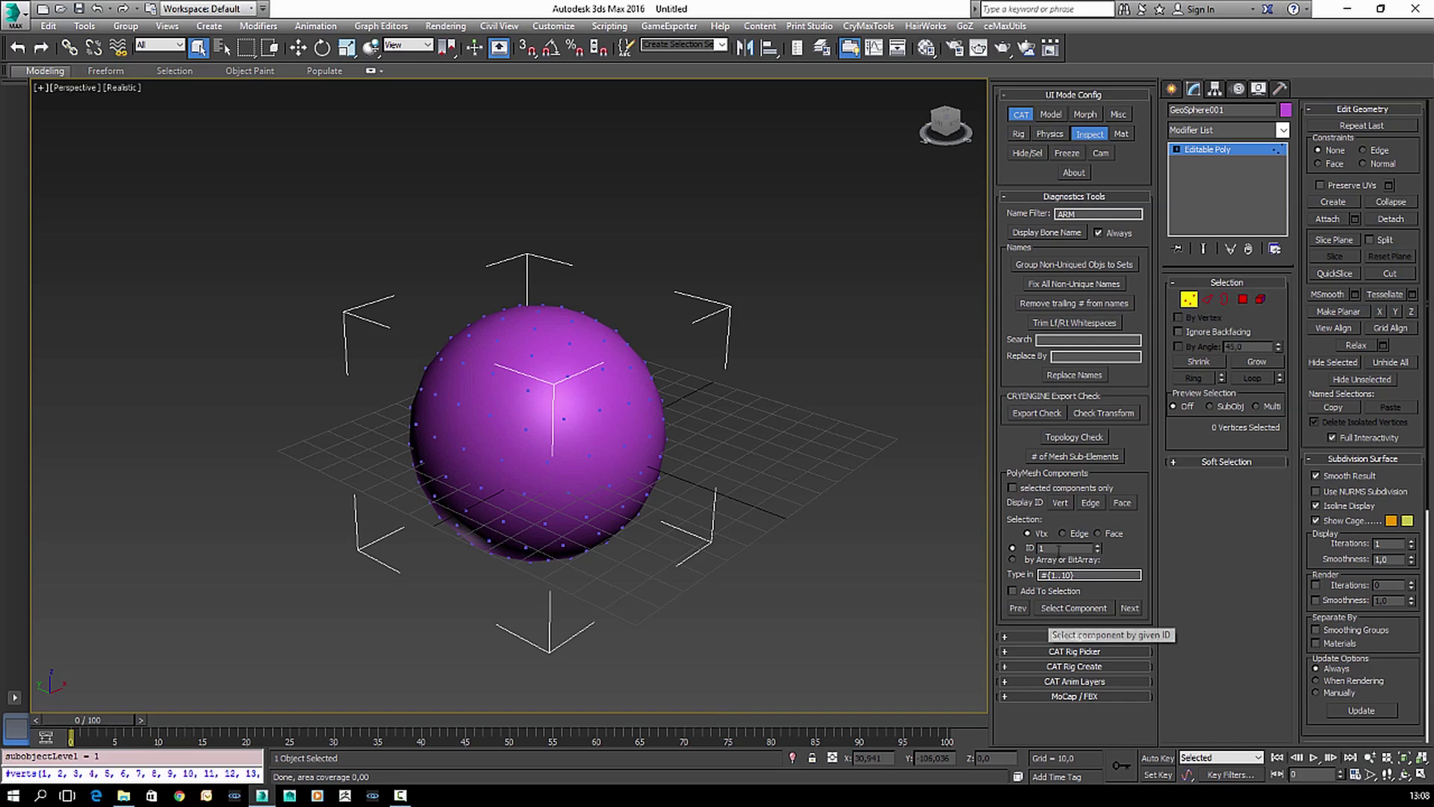
click(1059, 502)
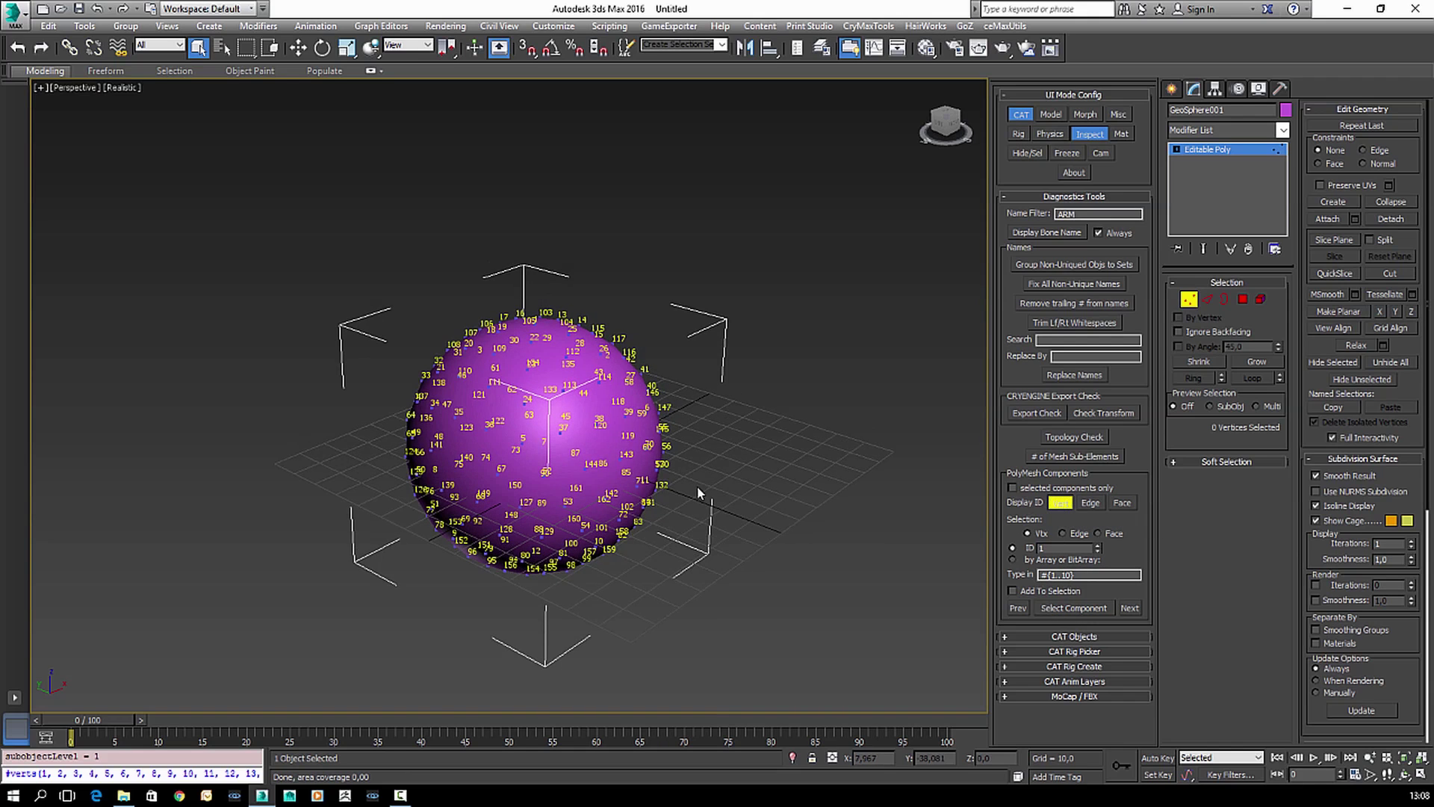
scroll(694, 486, up, 2)
- Display the GeoSphere's edge IDs and hide its vertex IDs
click(1091, 502)
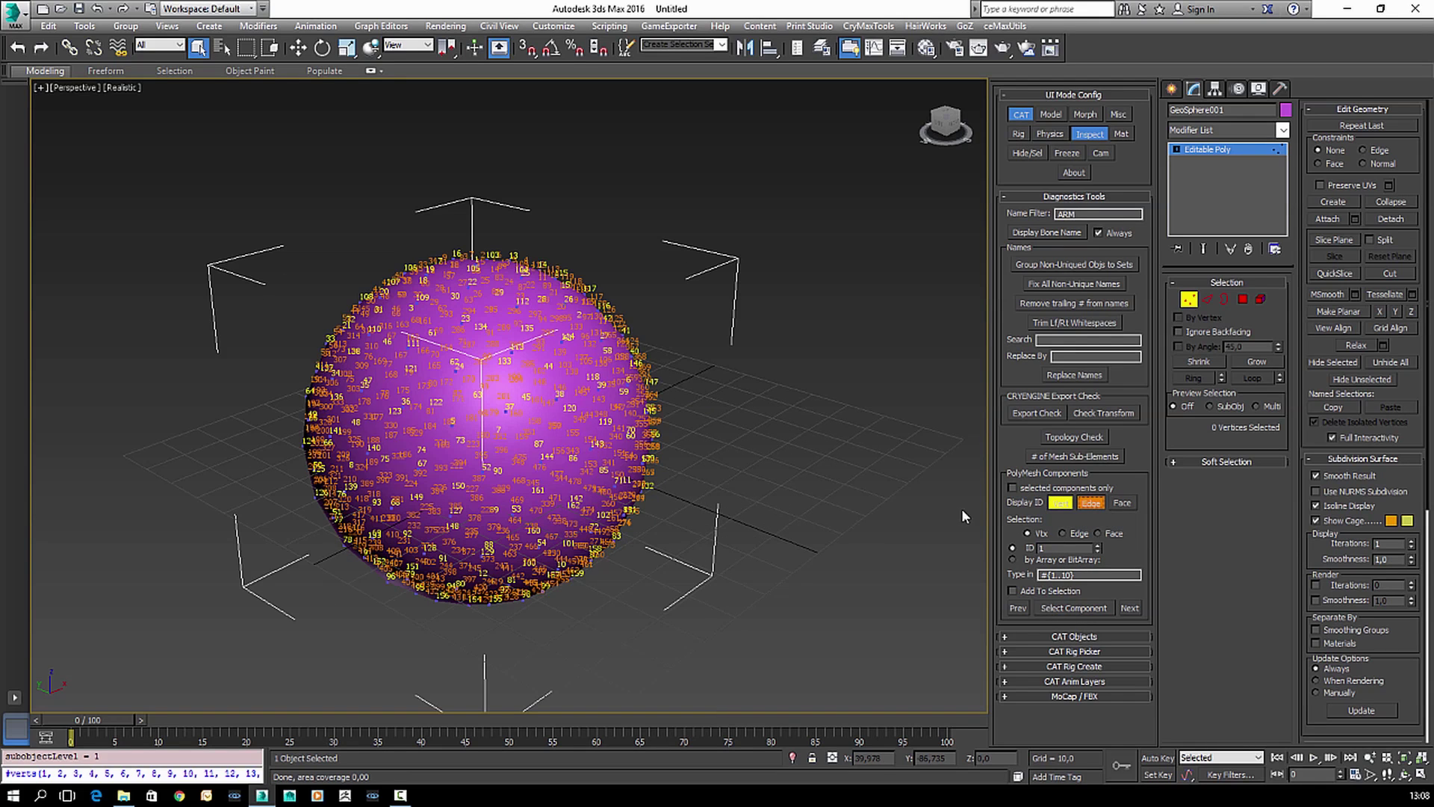
click(1061, 504)
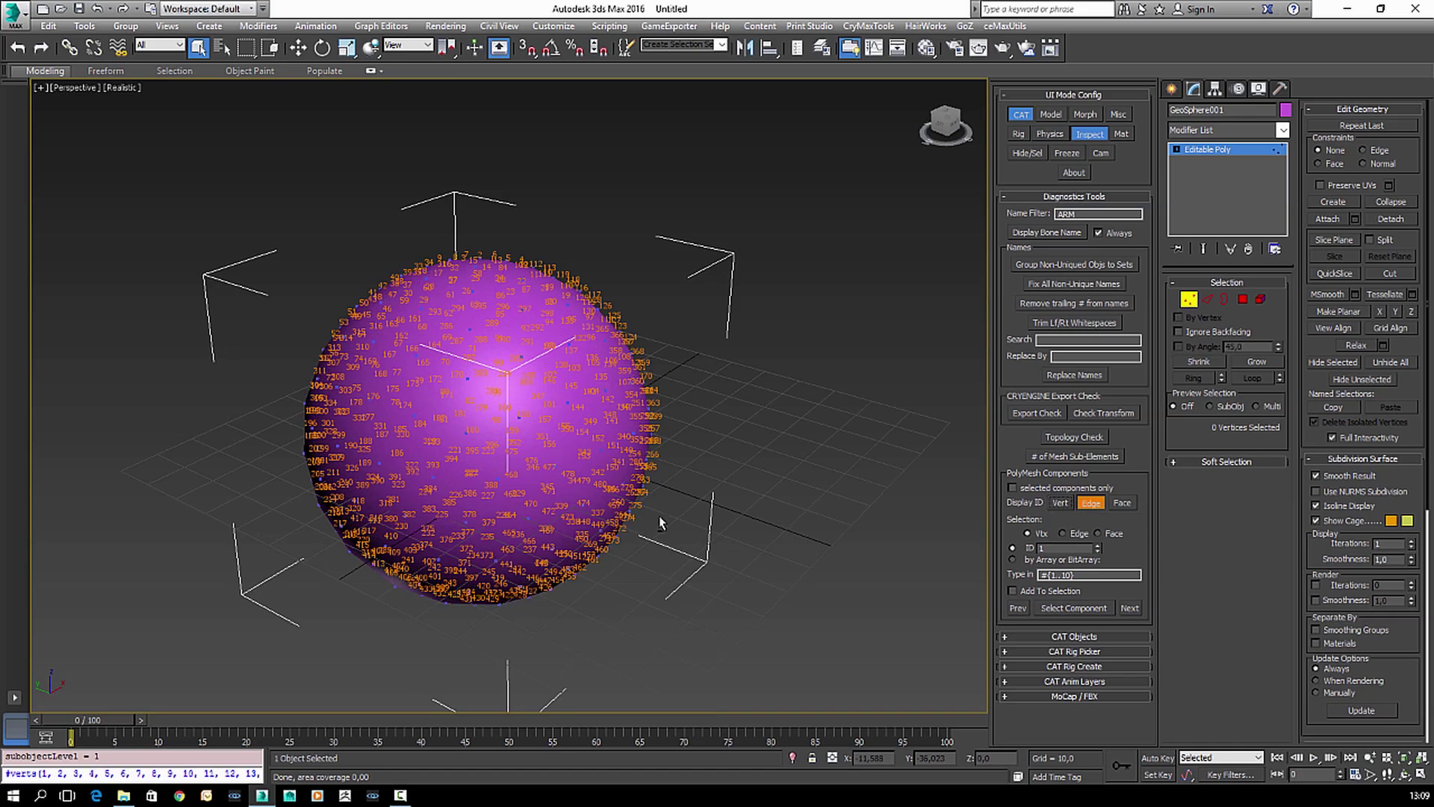
alt+middle_drag(661, 523, 525, 521)
- Replace the edge IDs with the GeoSphere's face IDs and show the sphere shaded with edged faces
click(1091, 503)
click(1122, 503)
key(F3)
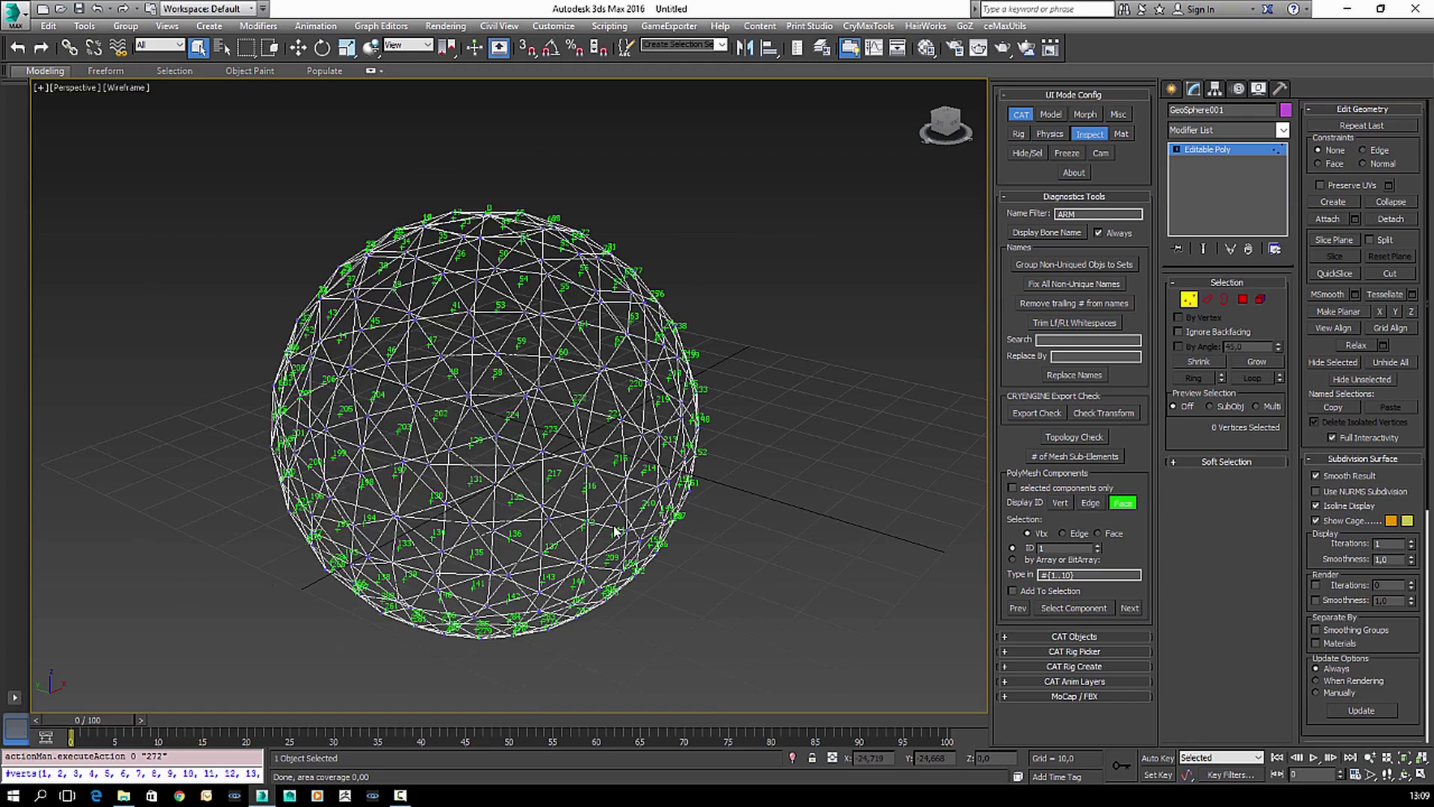
key(F3)
key(F4)
alt+middle_drag(566, 532, 688, 556)
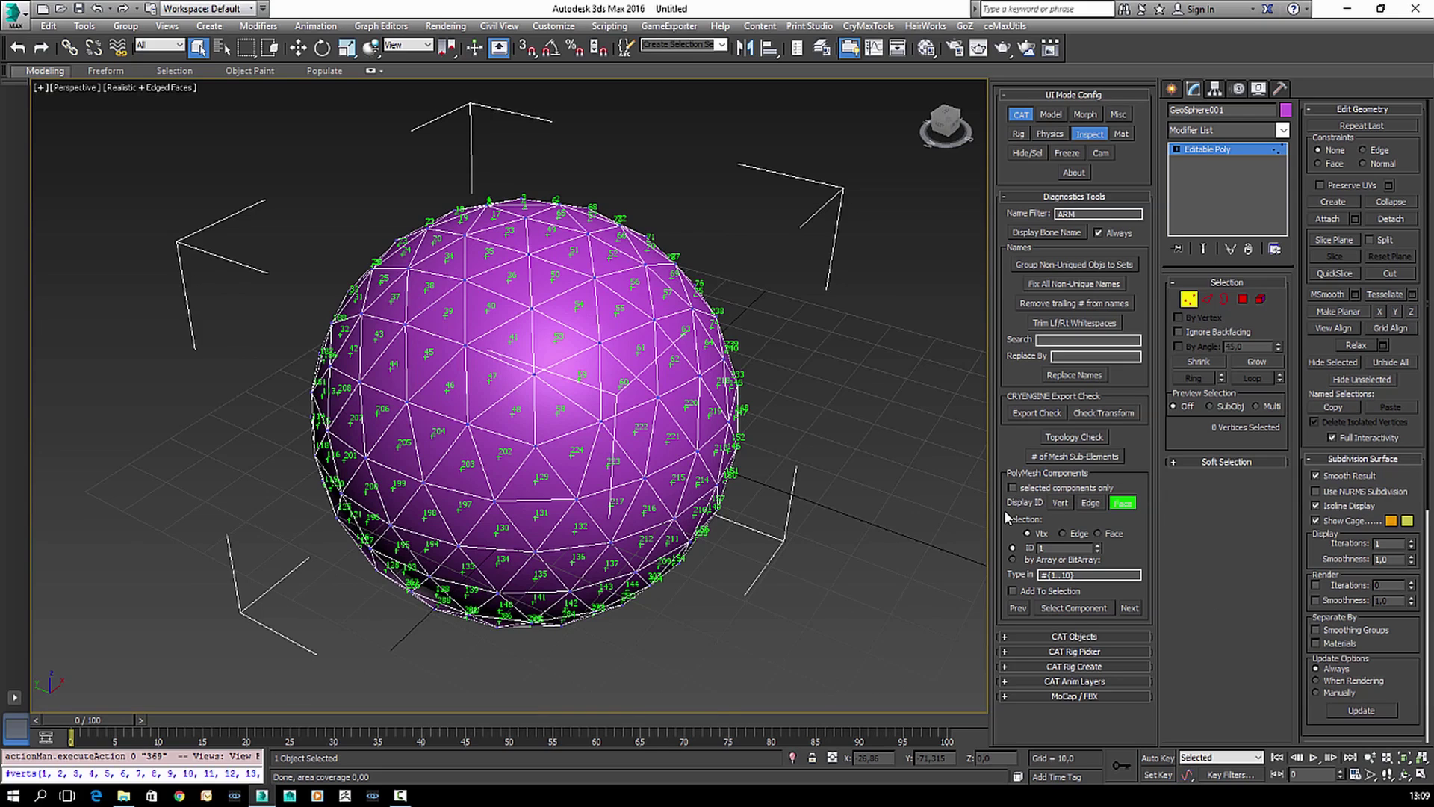
- Limit the ID display to selected components, select a group of vertices on the sphere's front and show their vertex IDs
click(1013, 487)
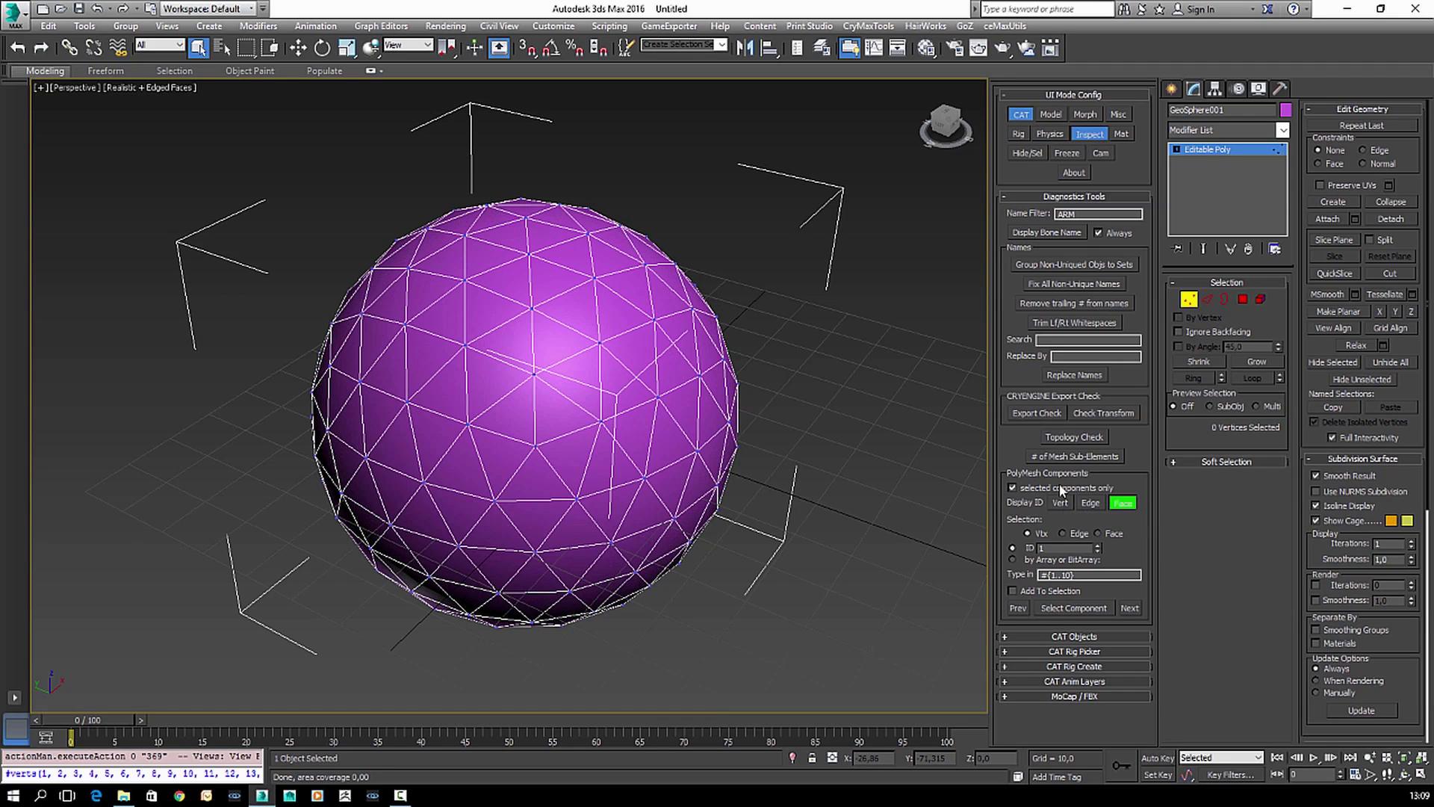
drag(475, 405, 640, 492)
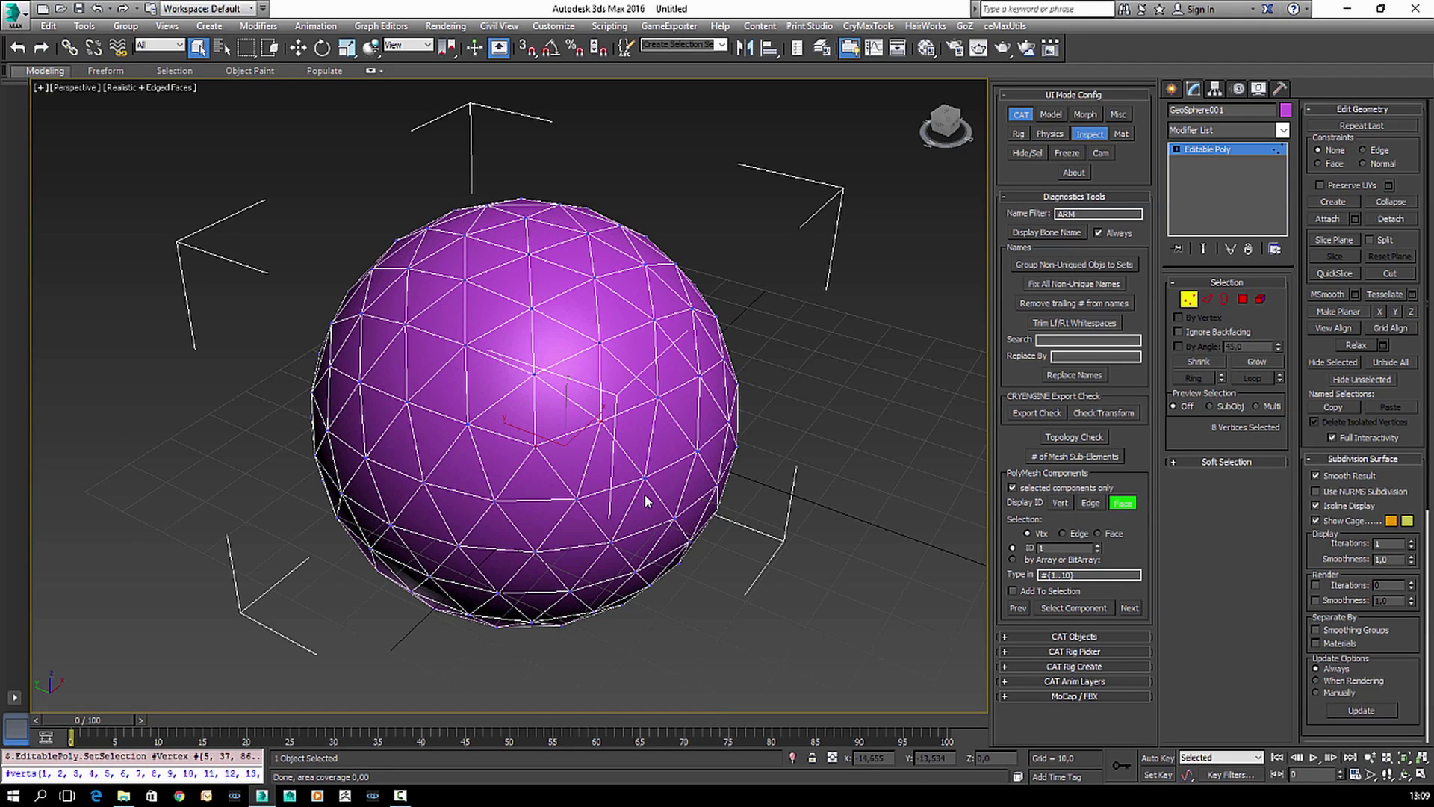
click(1060, 502)
alt+middle_drag(690, 563, 512, 534)
alt+middle_drag(699, 527, 687, 582)
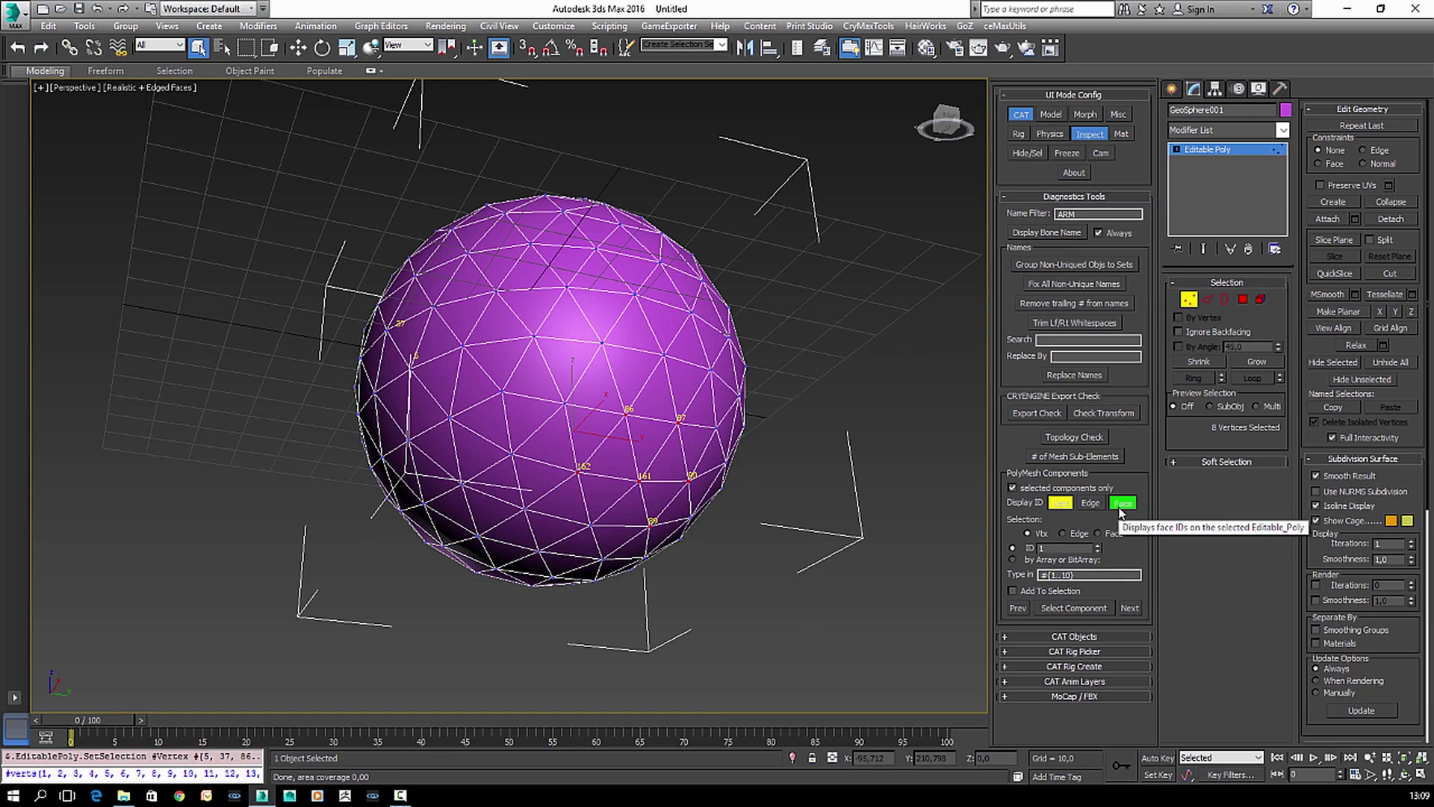
- Switch the GeoSphere to polygon level, select a single polygon and check its face ID
click(1243, 302)
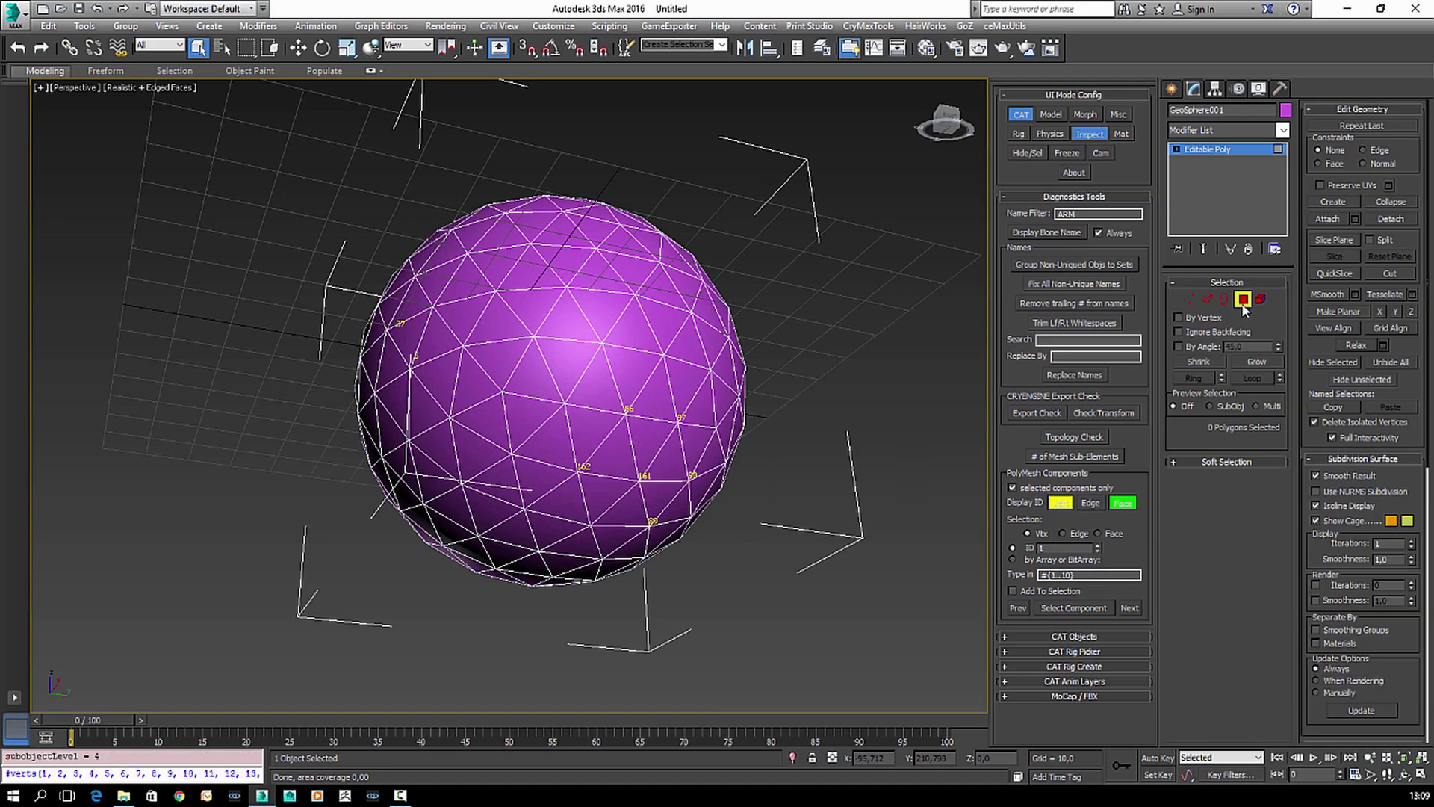
click(598, 393)
alt+middle_drag(600, 388, 598, 562)
alt+middle_drag(540, 517, 665, 516)
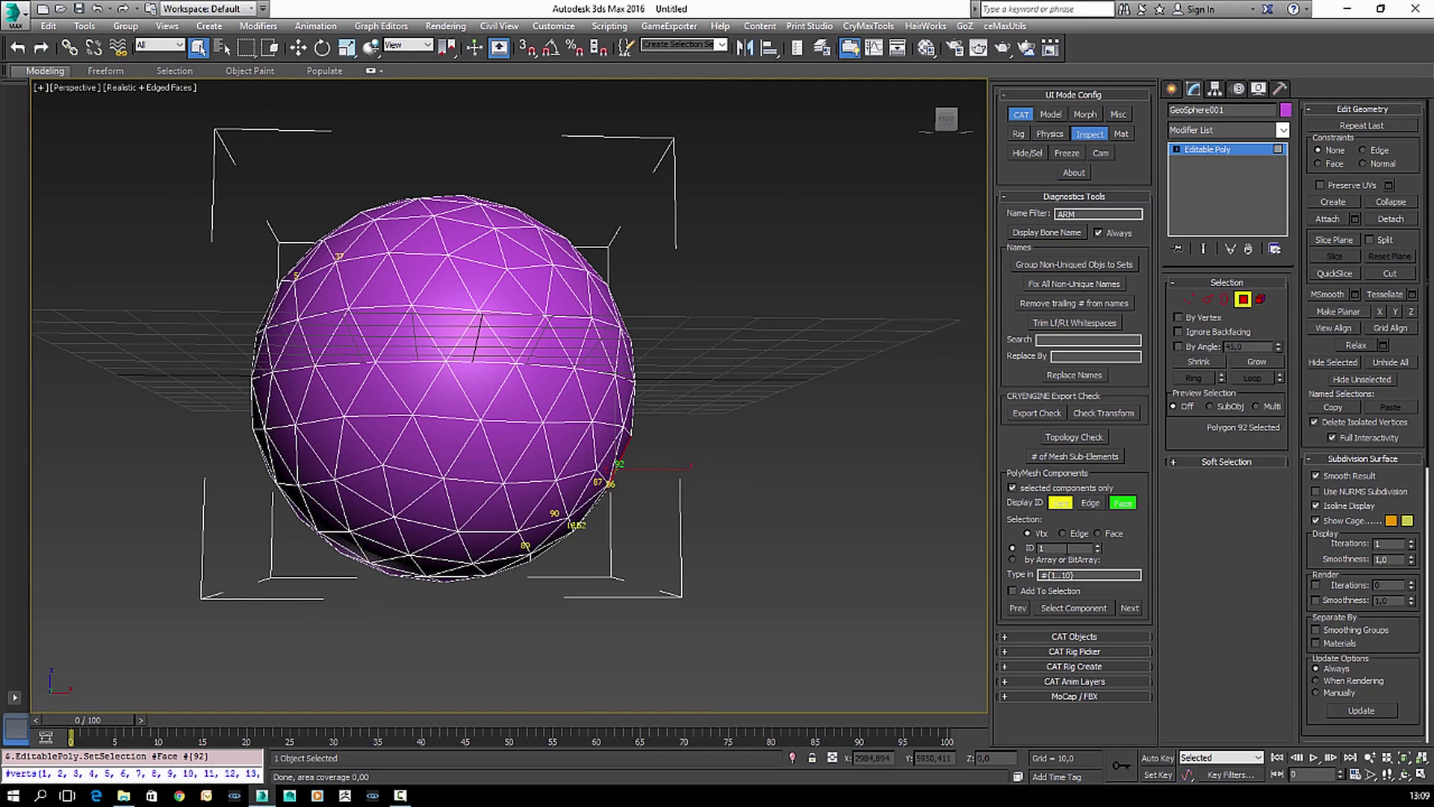
- Select the GeoSphere's vertex with ID 1 using the component selection by ID
click(1039, 560)
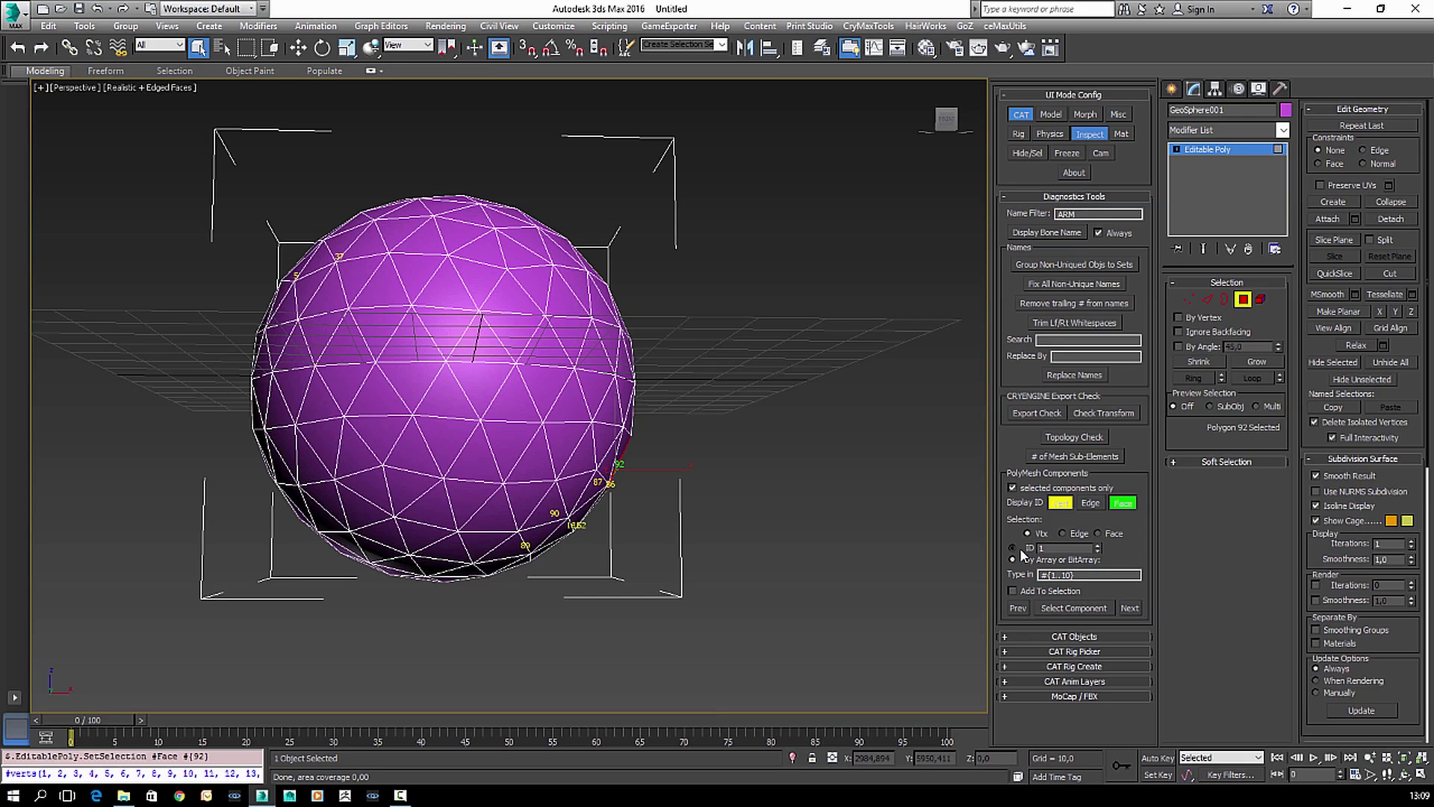
click(1020, 549)
click(1073, 608)
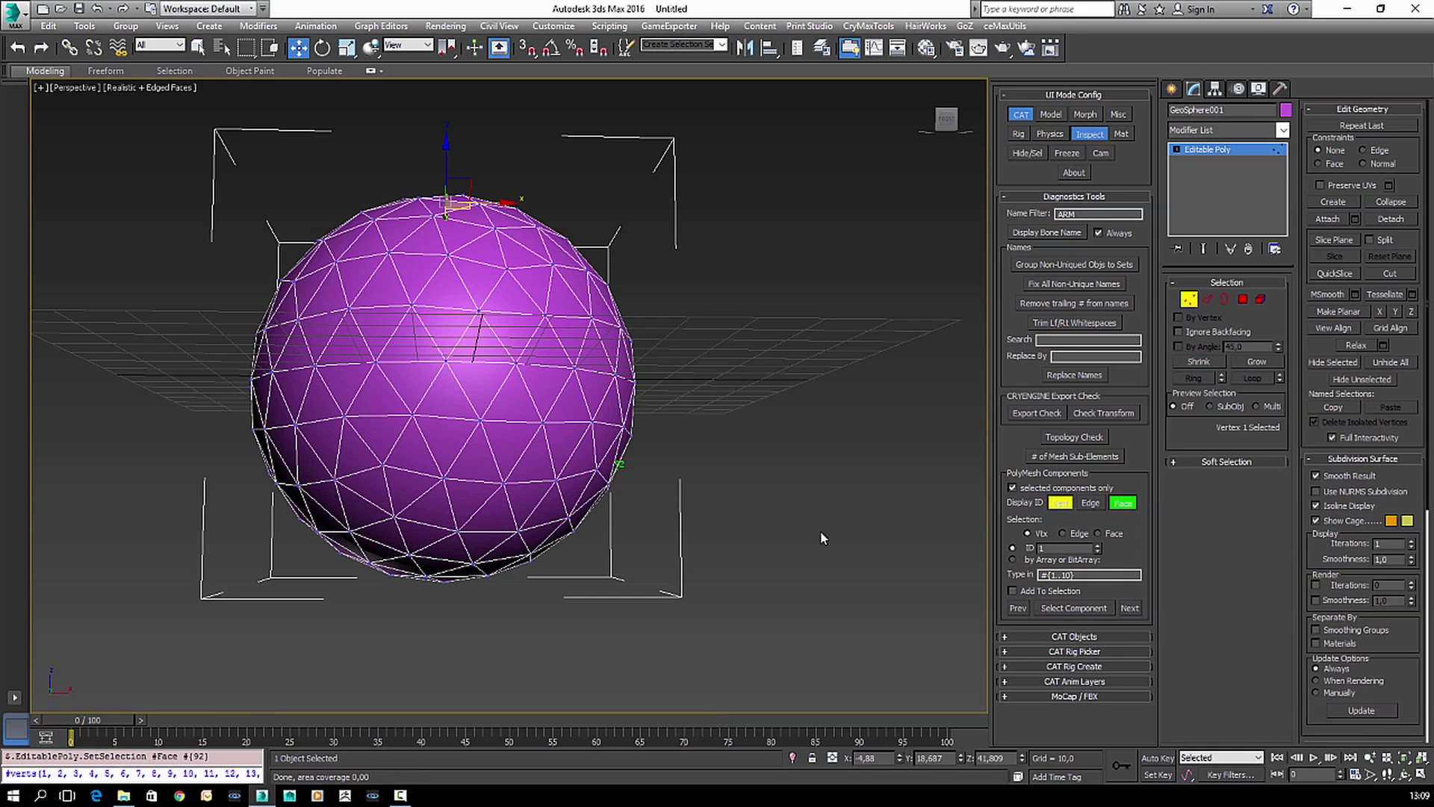
middle_drag(820, 532, 800, 554)
alt+middle_drag(586, 342, 560, 420)
scroll(551, 373, up, 4)
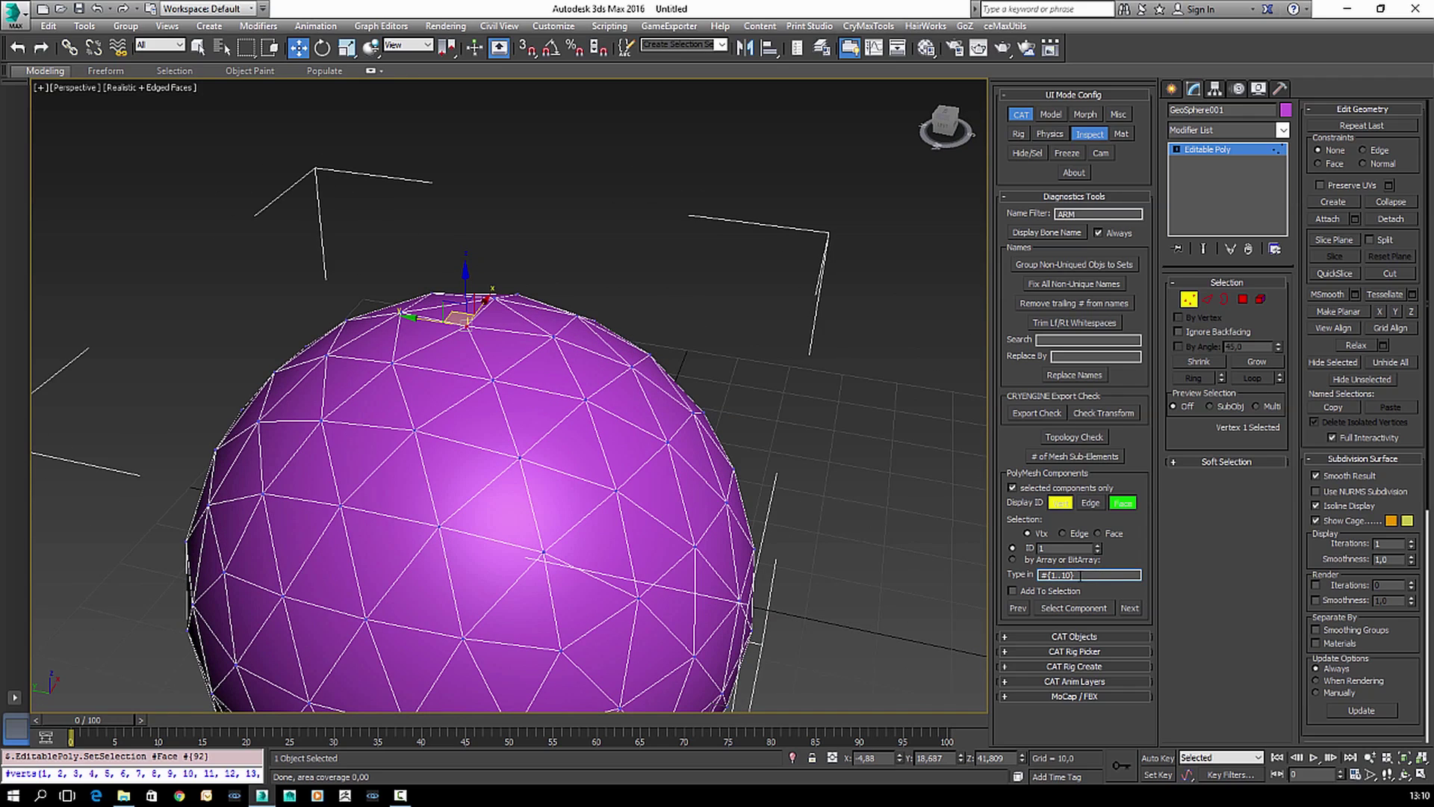
- Show the sphere in wireframe and select the vertex with ID 1 again
double_click(1062, 574)
click(1092, 575)
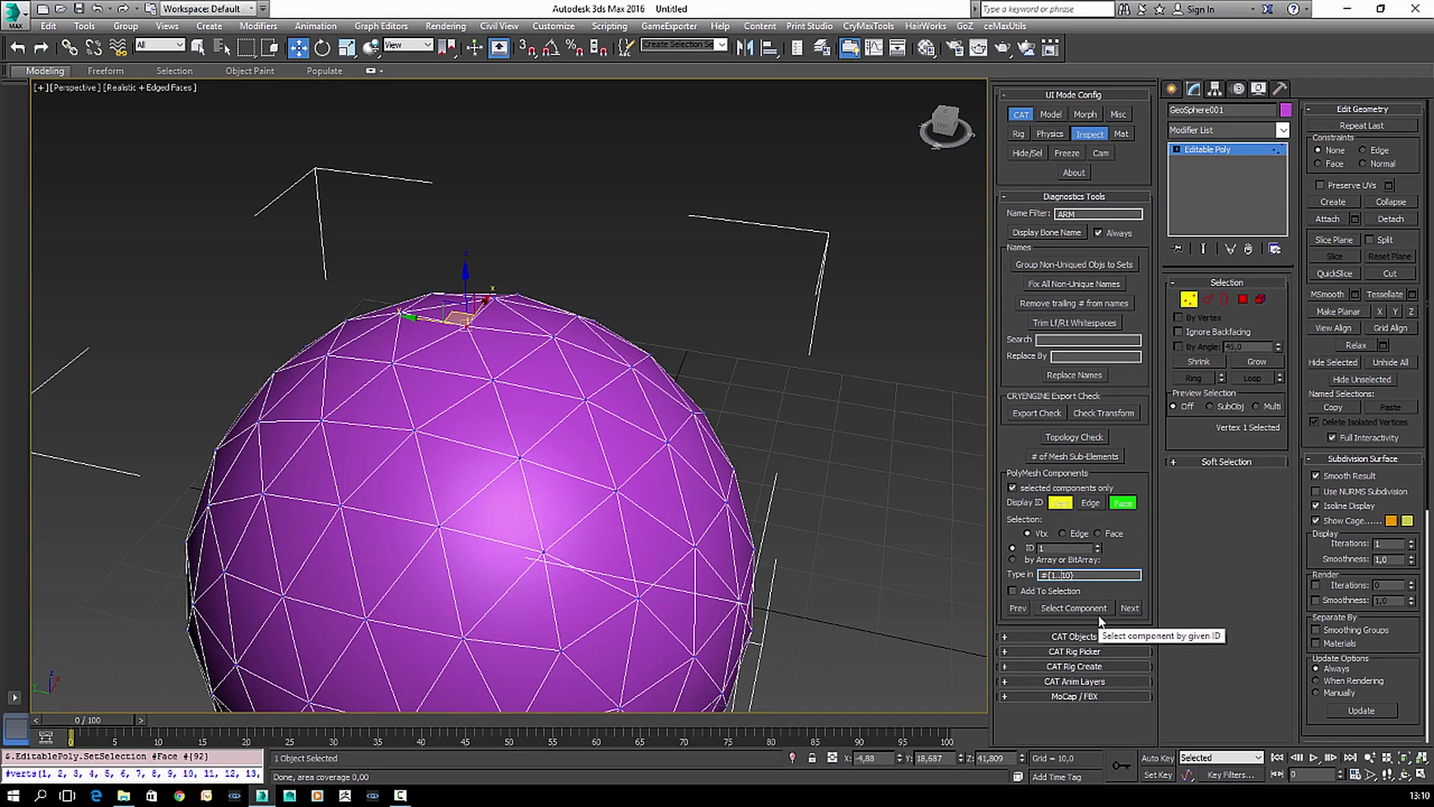
click(1089, 608)
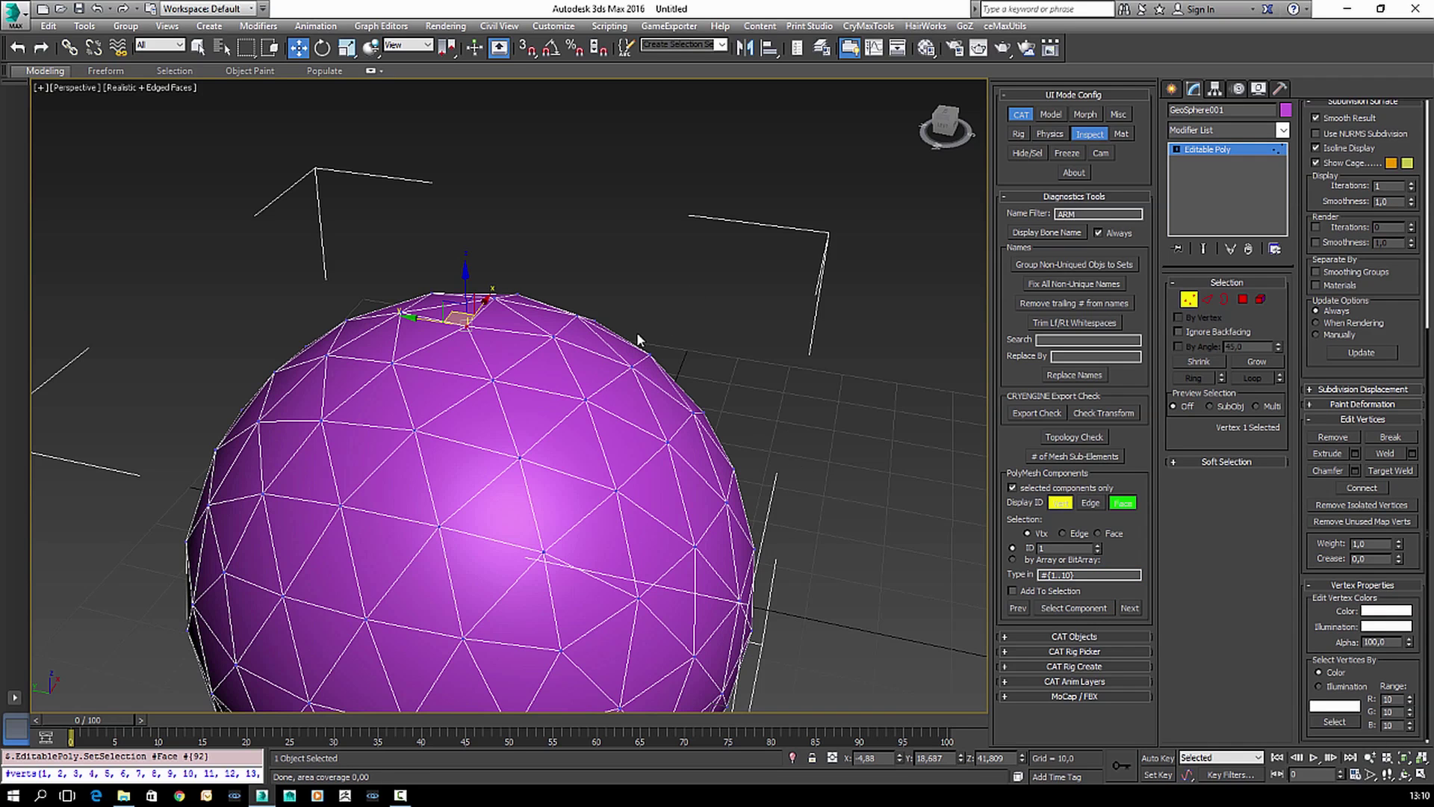
middle_drag(637, 332, 1068, 569)
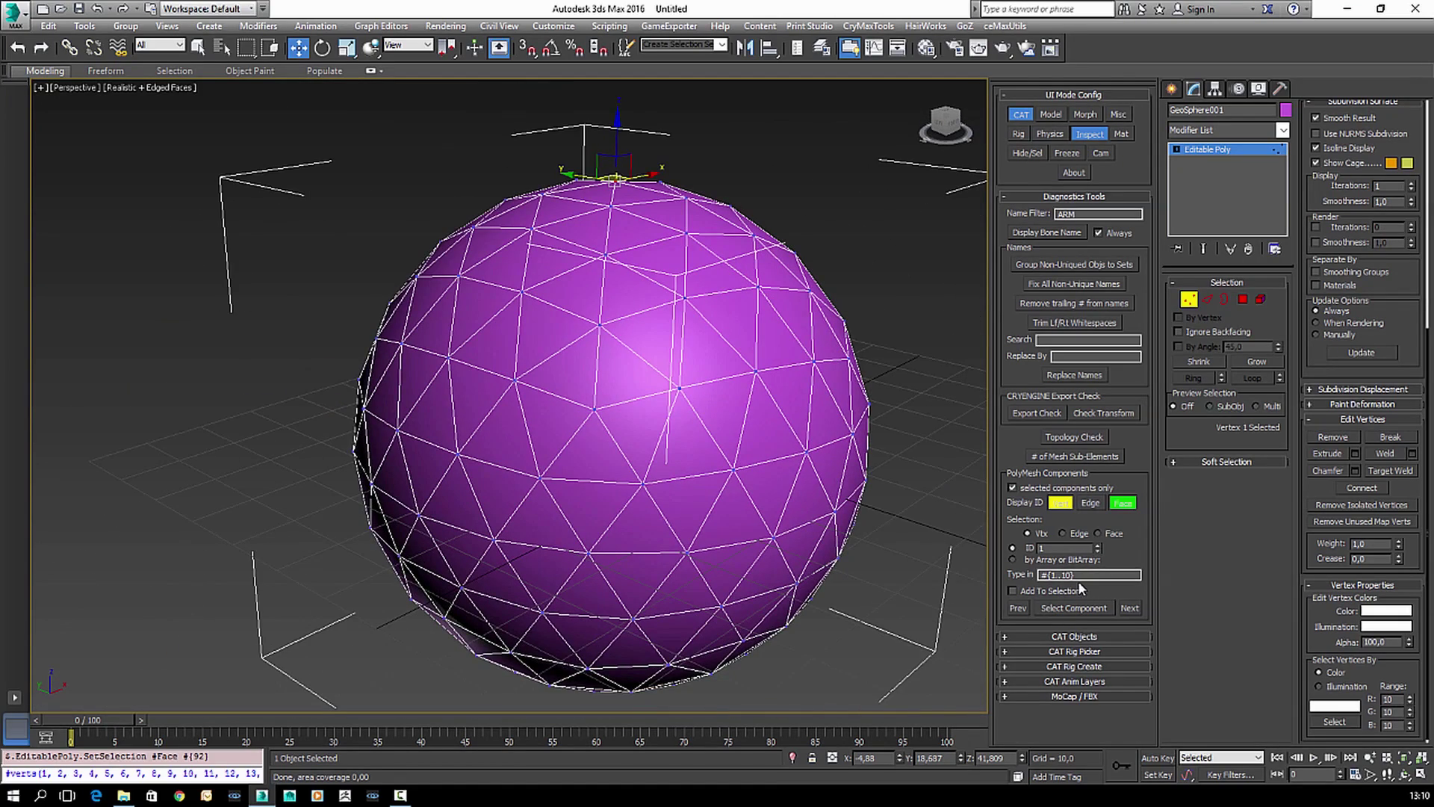
key(F3)
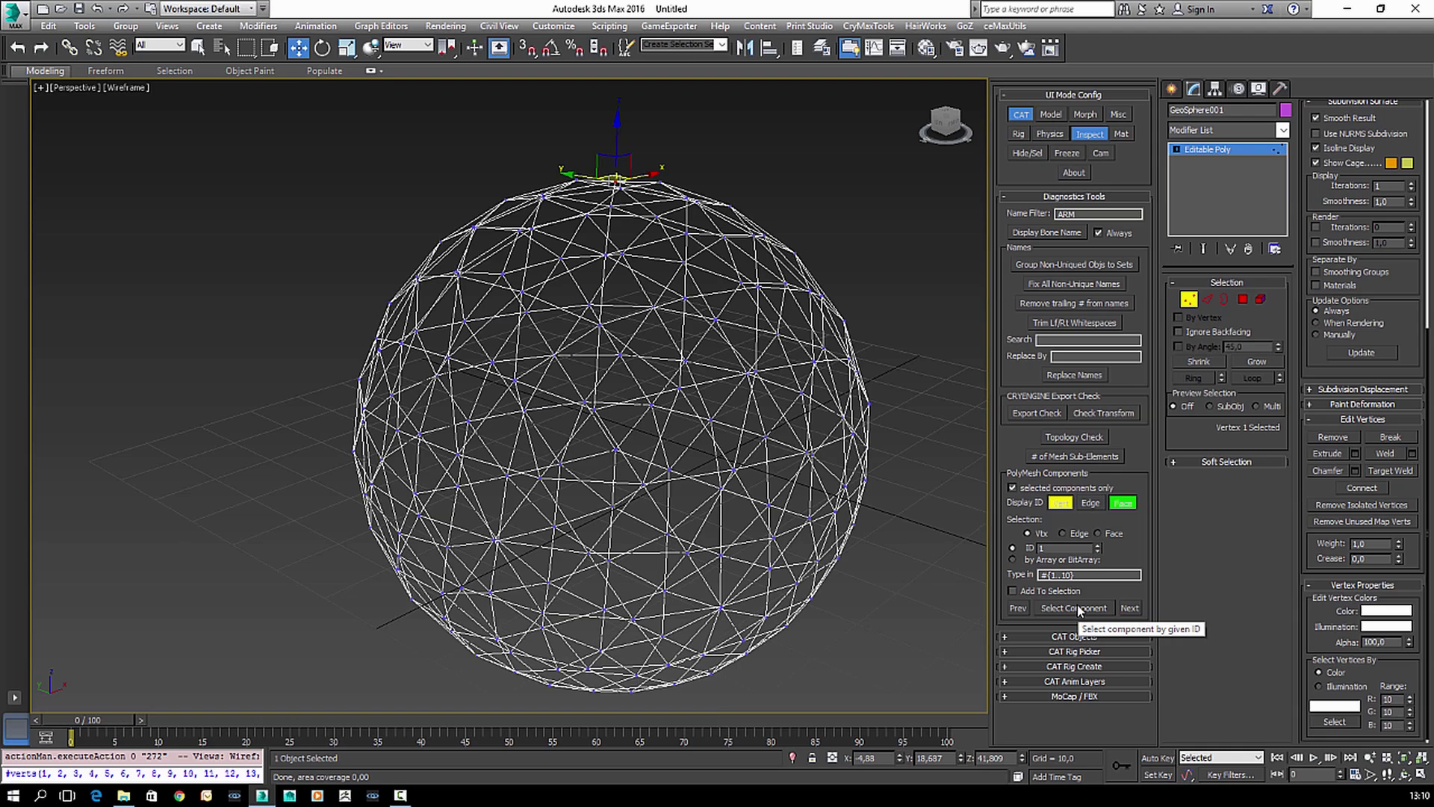
click(1078, 608)
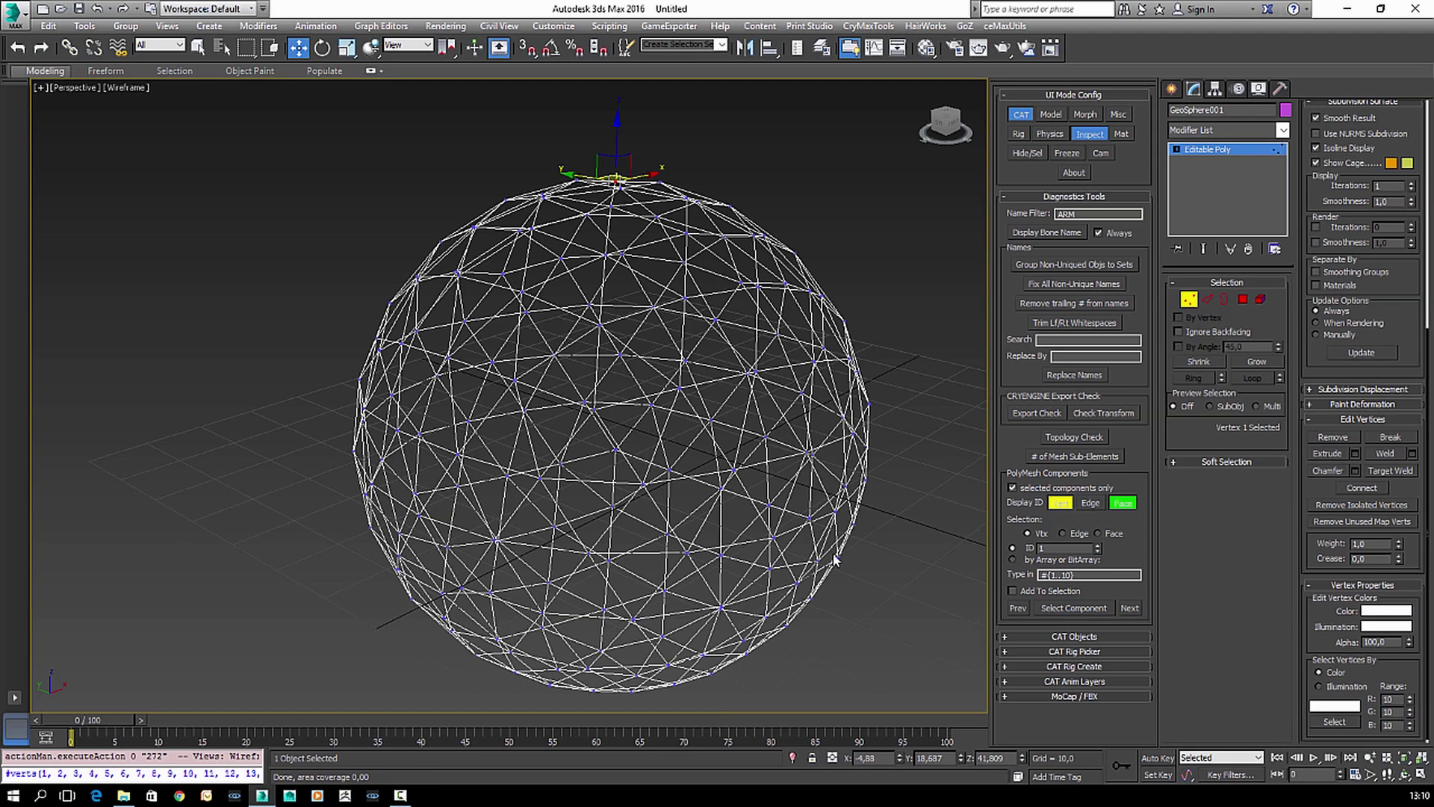
alt+middle_drag(917, 567, 892, 566)
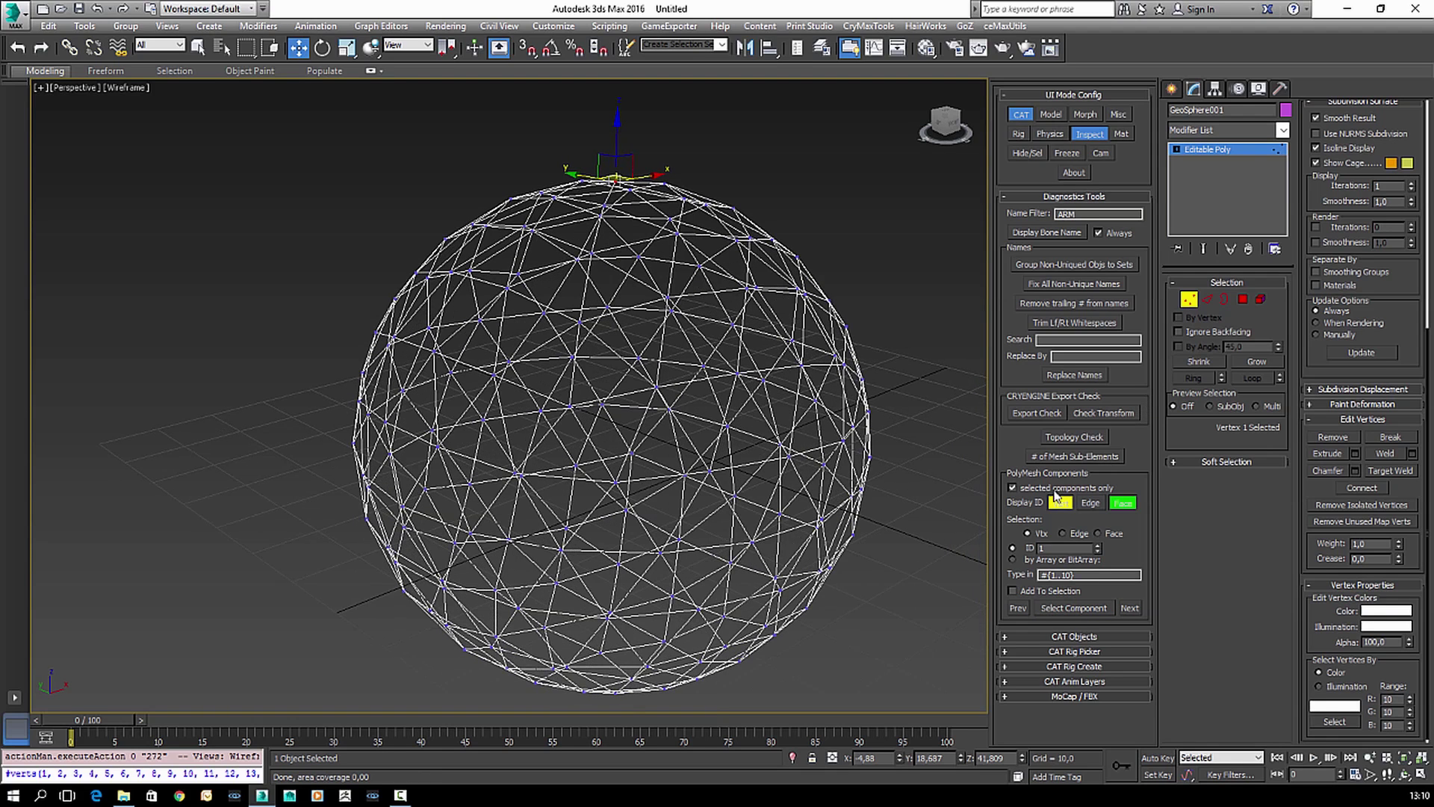
- Lift the selected-components-only limit and turn off the vertex and face ID displays
click(1013, 487)
click(1060, 502)
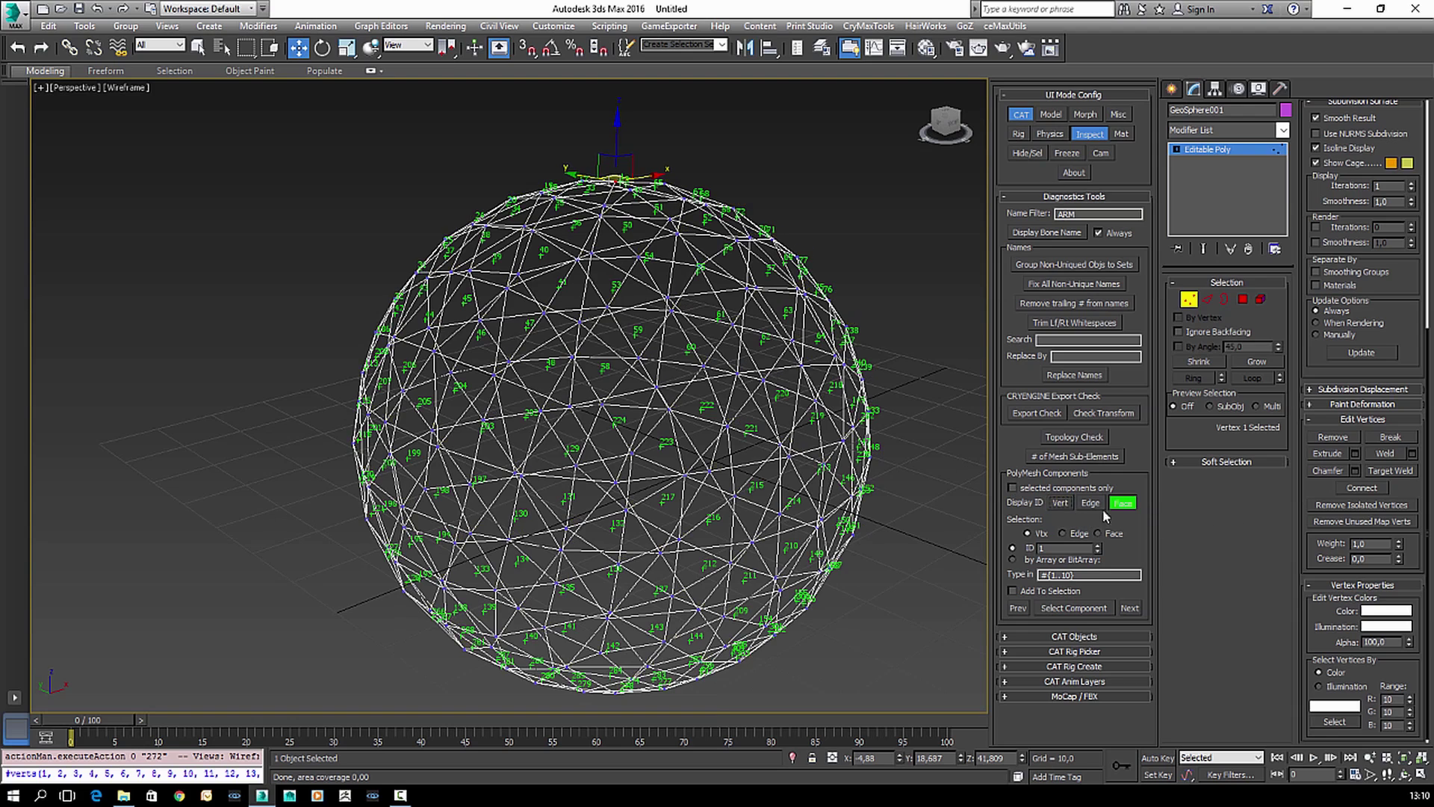
click(1122, 503)
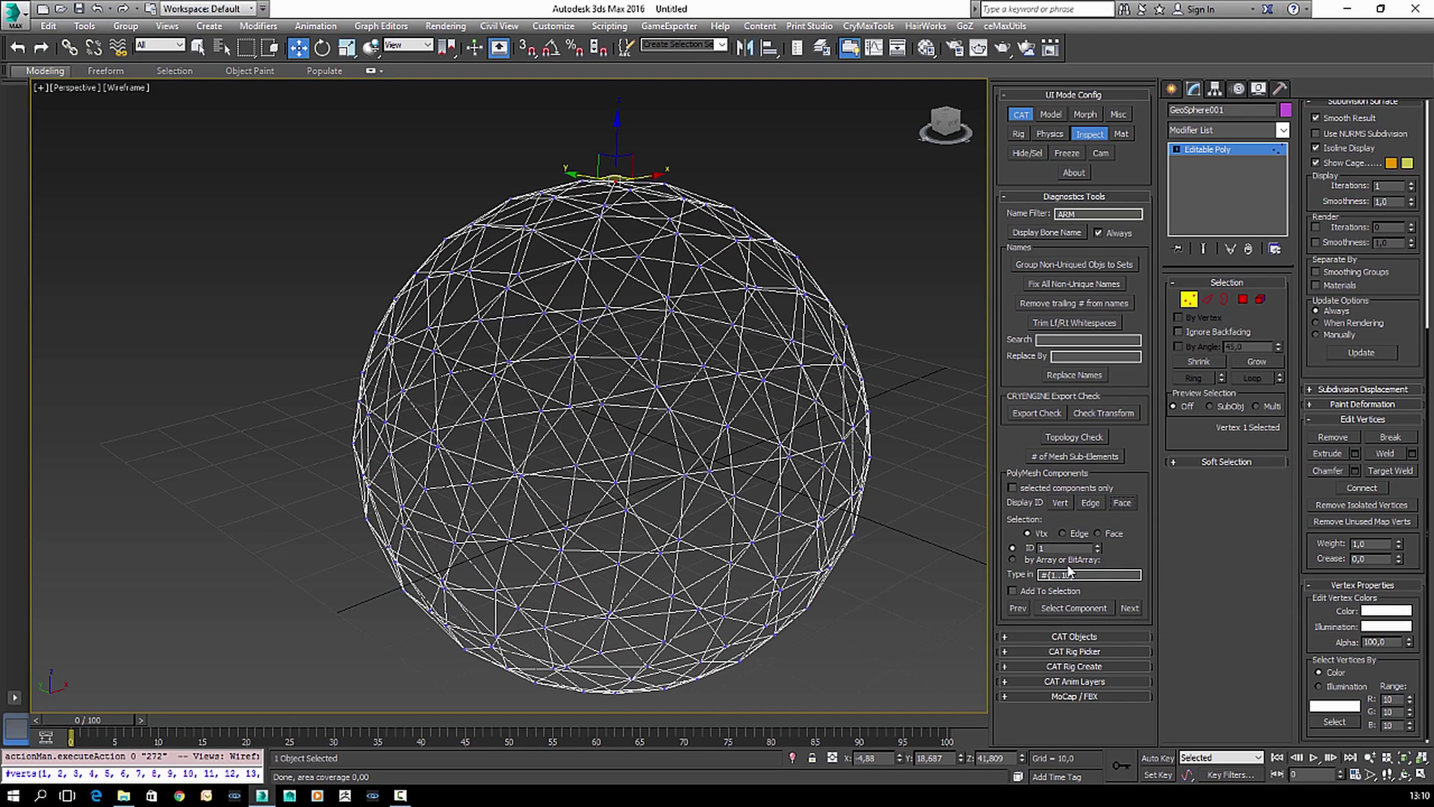
- Select the GeoSphere's vertices by the BitArray #{1..10} and return the view to shaded with edged faces
click(1028, 559)
click(1071, 609)
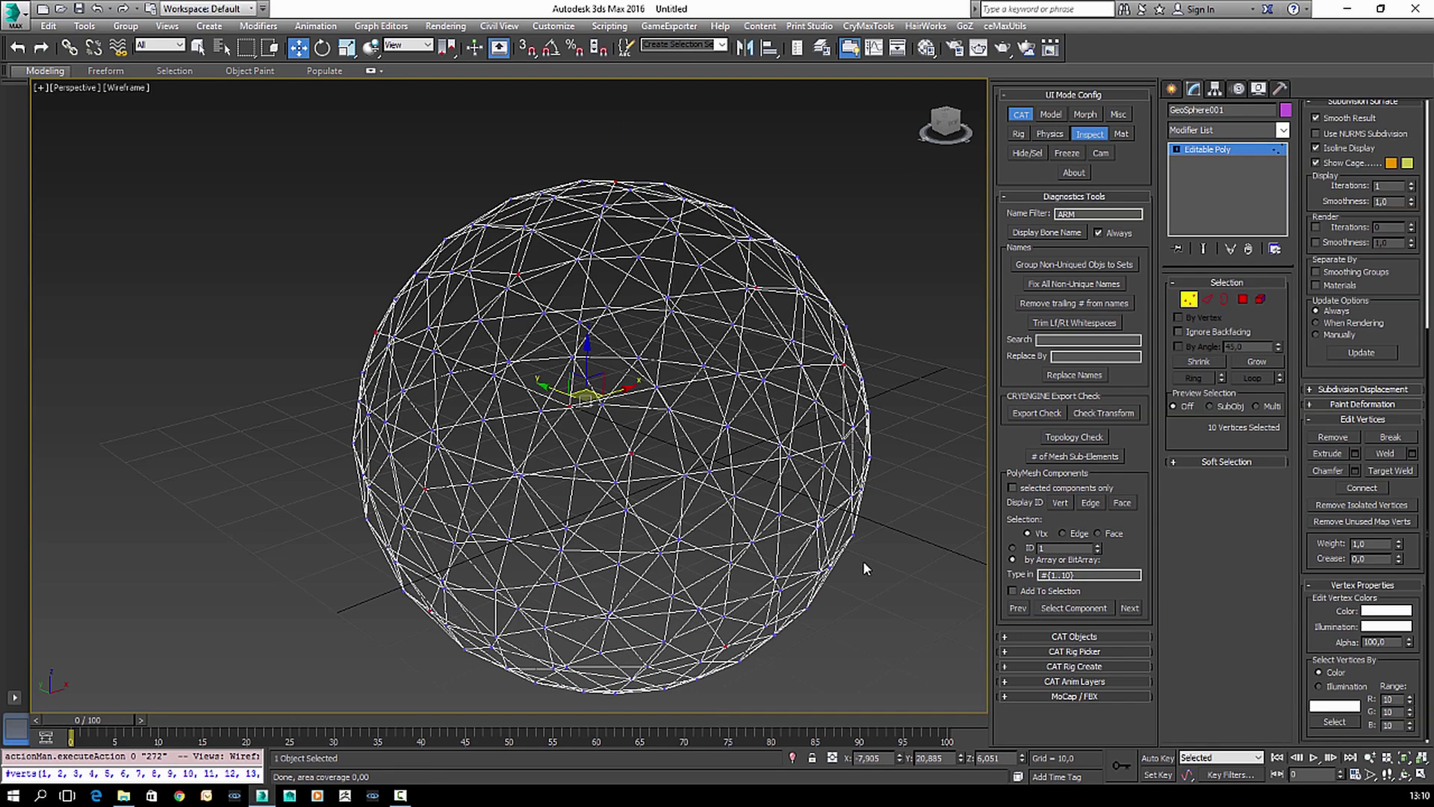
key(F3)
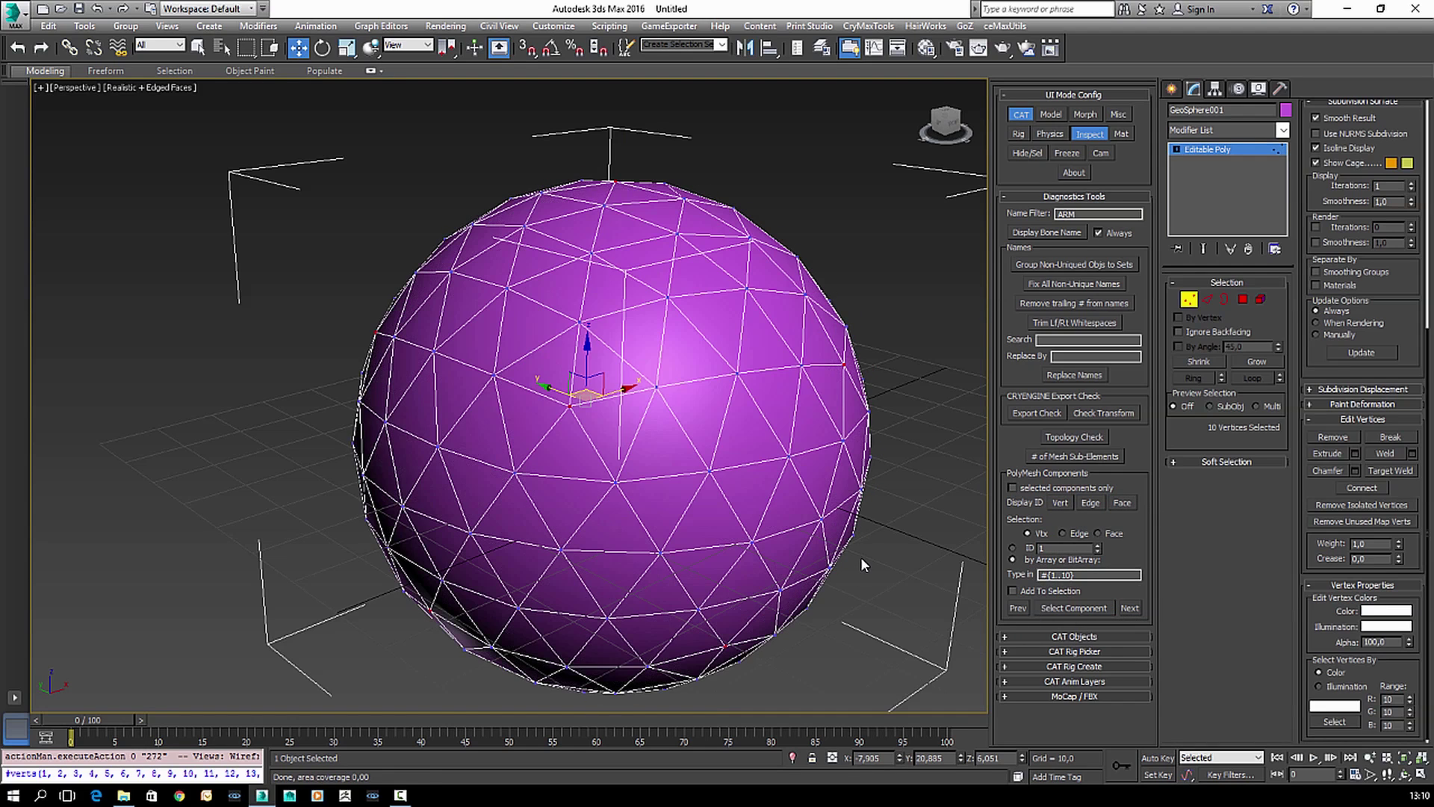
- Display vertex IDs for the selected components only and examine them around the sphere
click(1059, 503)
click(1043, 490)
alt+middle_drag(767, 465, 826, 499)
alt+middle_drag(557, 510, 487, 439)
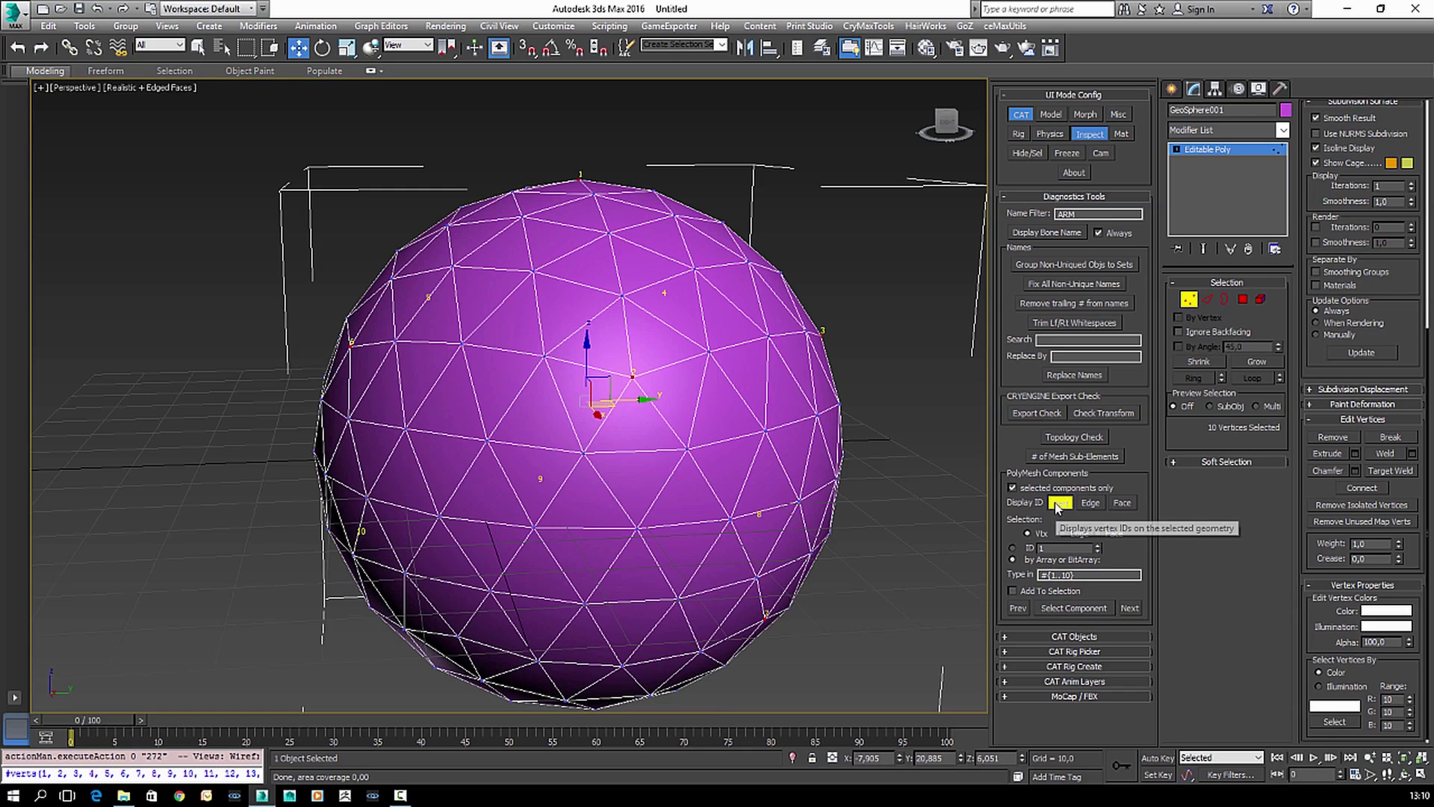
click(1058, 504)
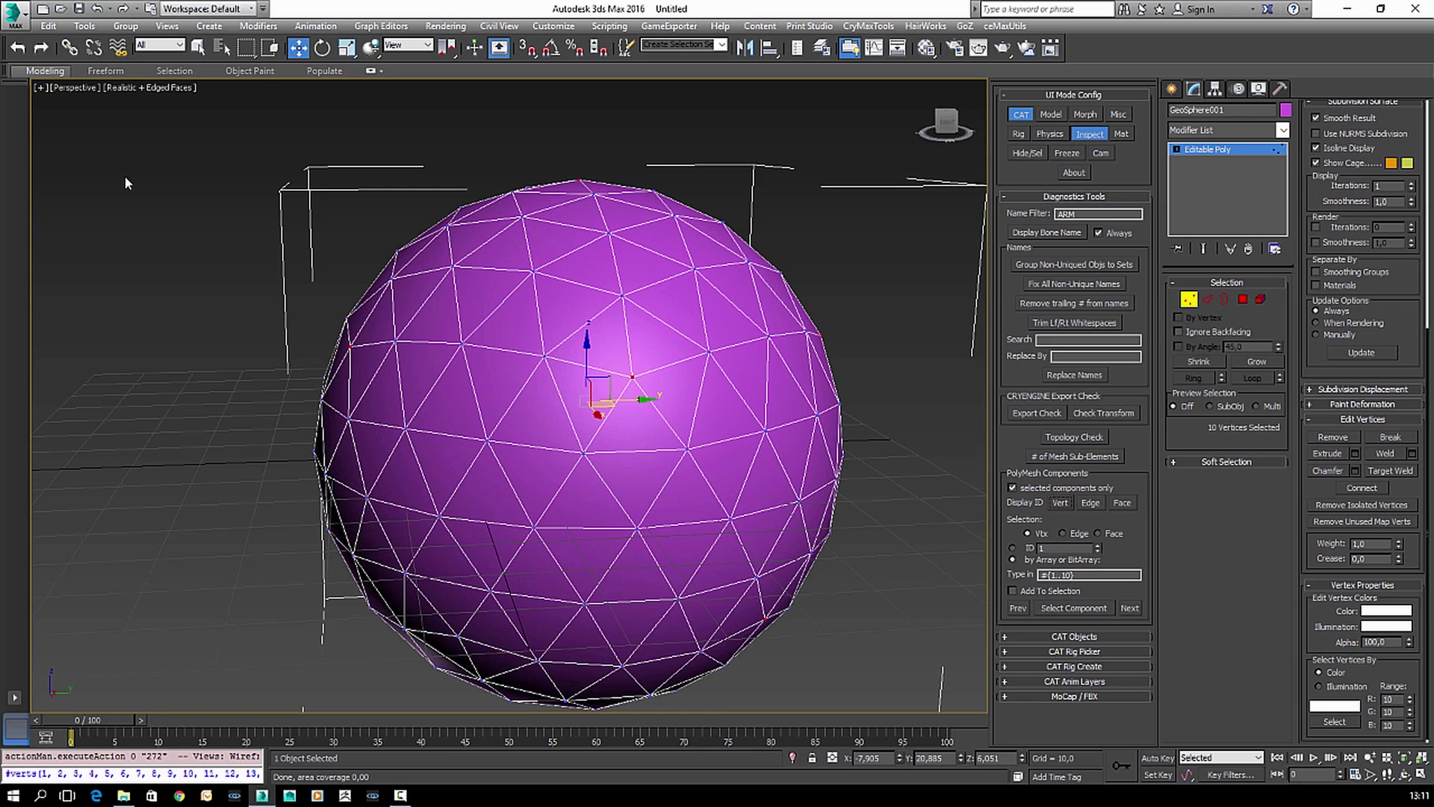
click(1060, 503)
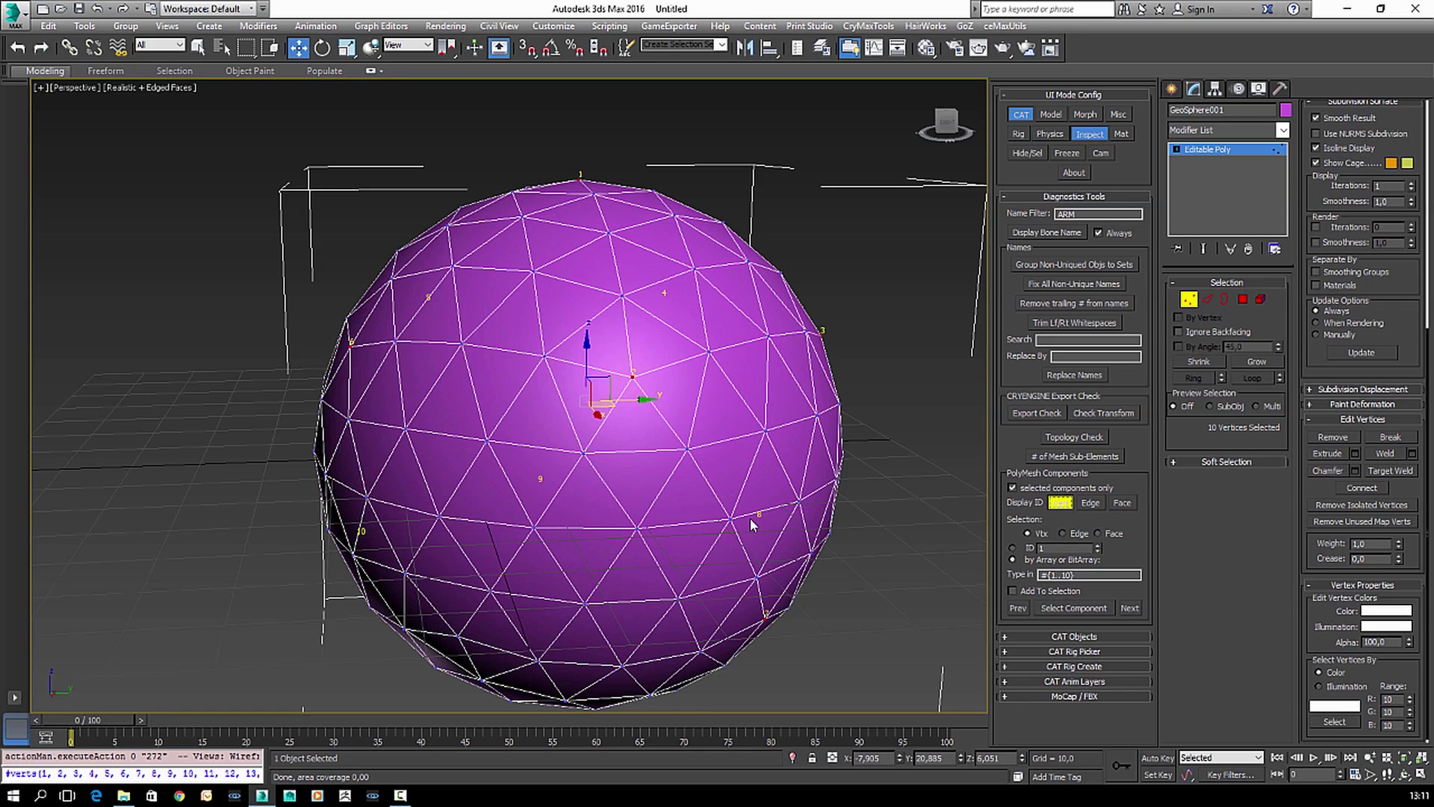
middle_drag(749, 517, 713, 496)
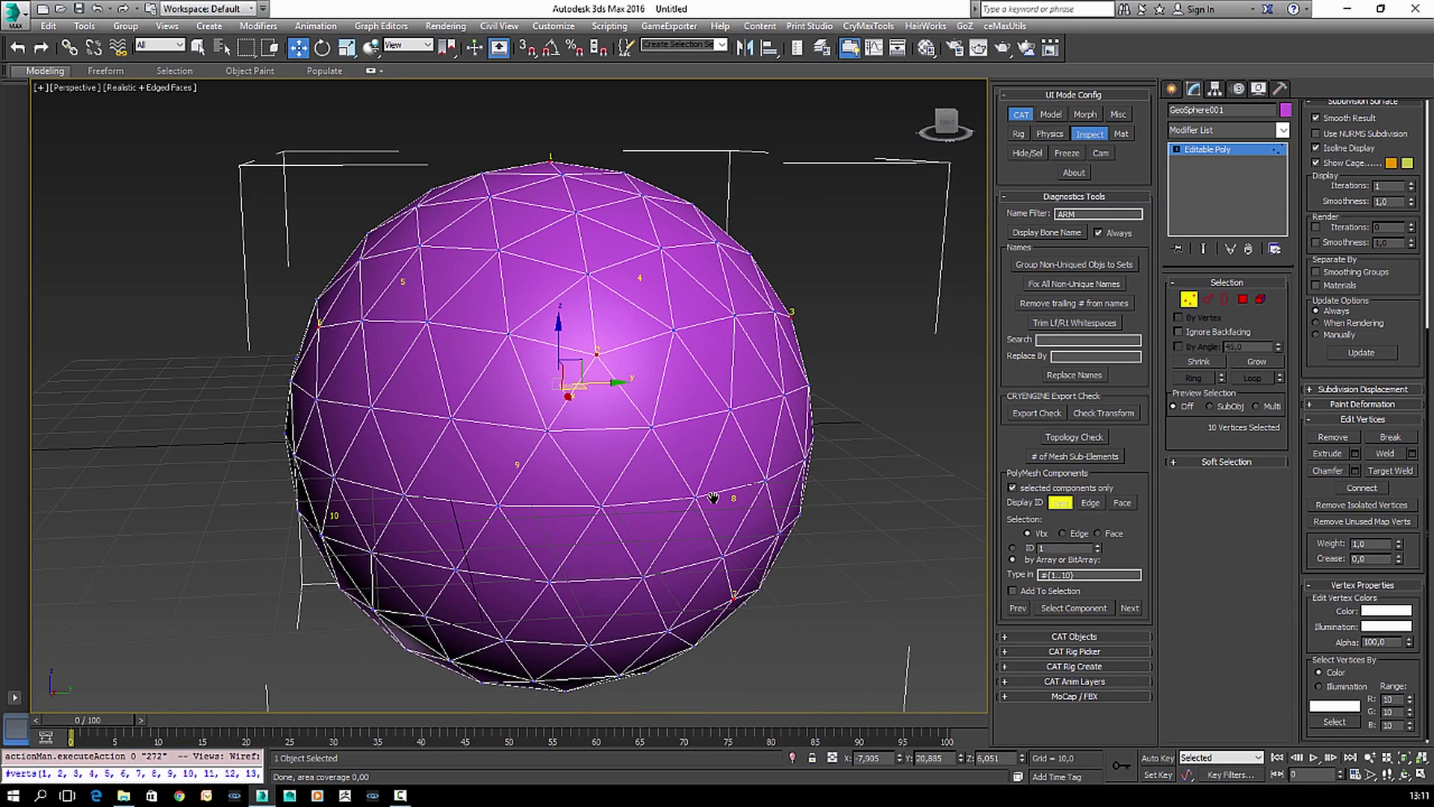
- Advance the ten-vertex selection one ID at a time until its highest vertex ID is 19
click(1131, 608)
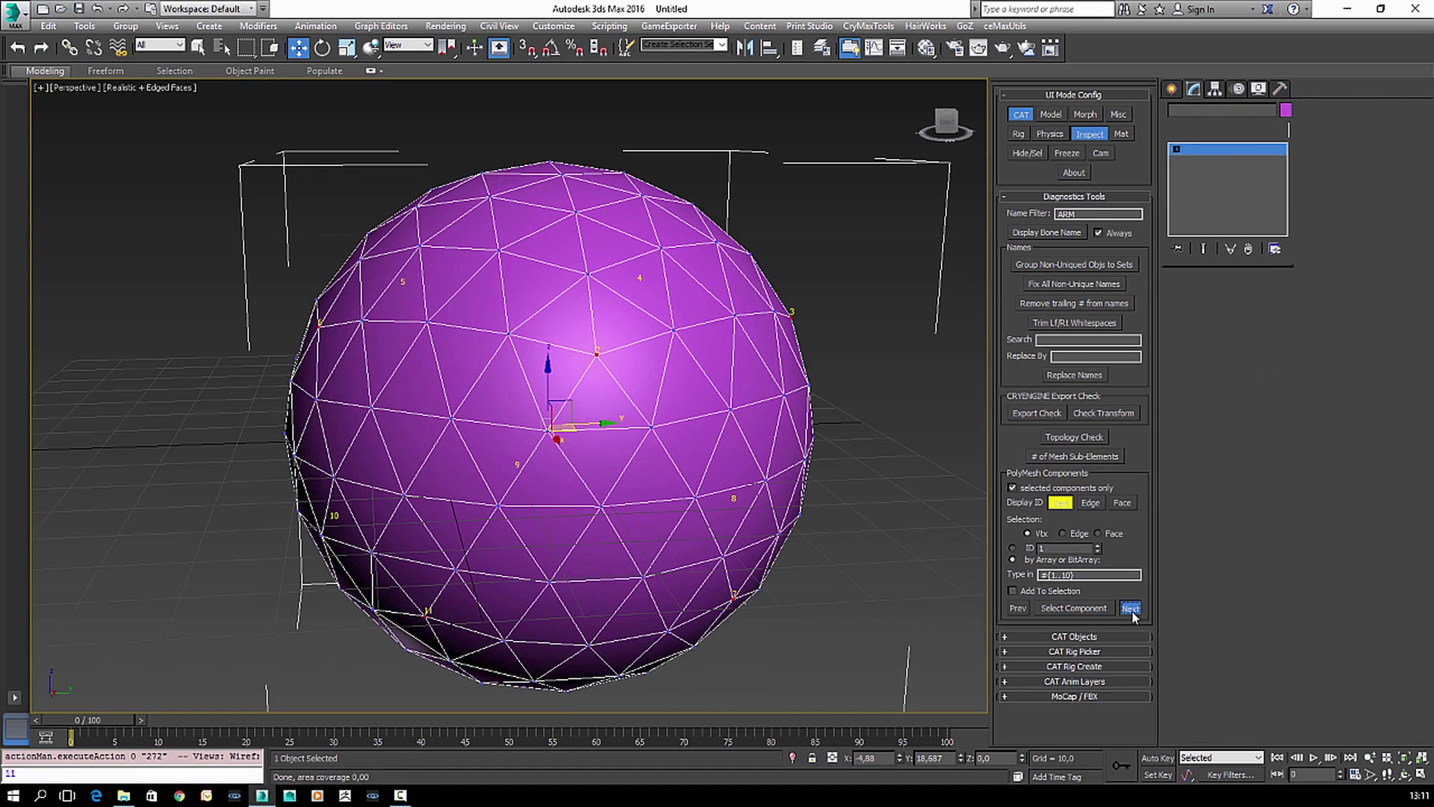
click(1132, 612)
click(1132, 612)
click(1132, 613)
click(1133, 613)
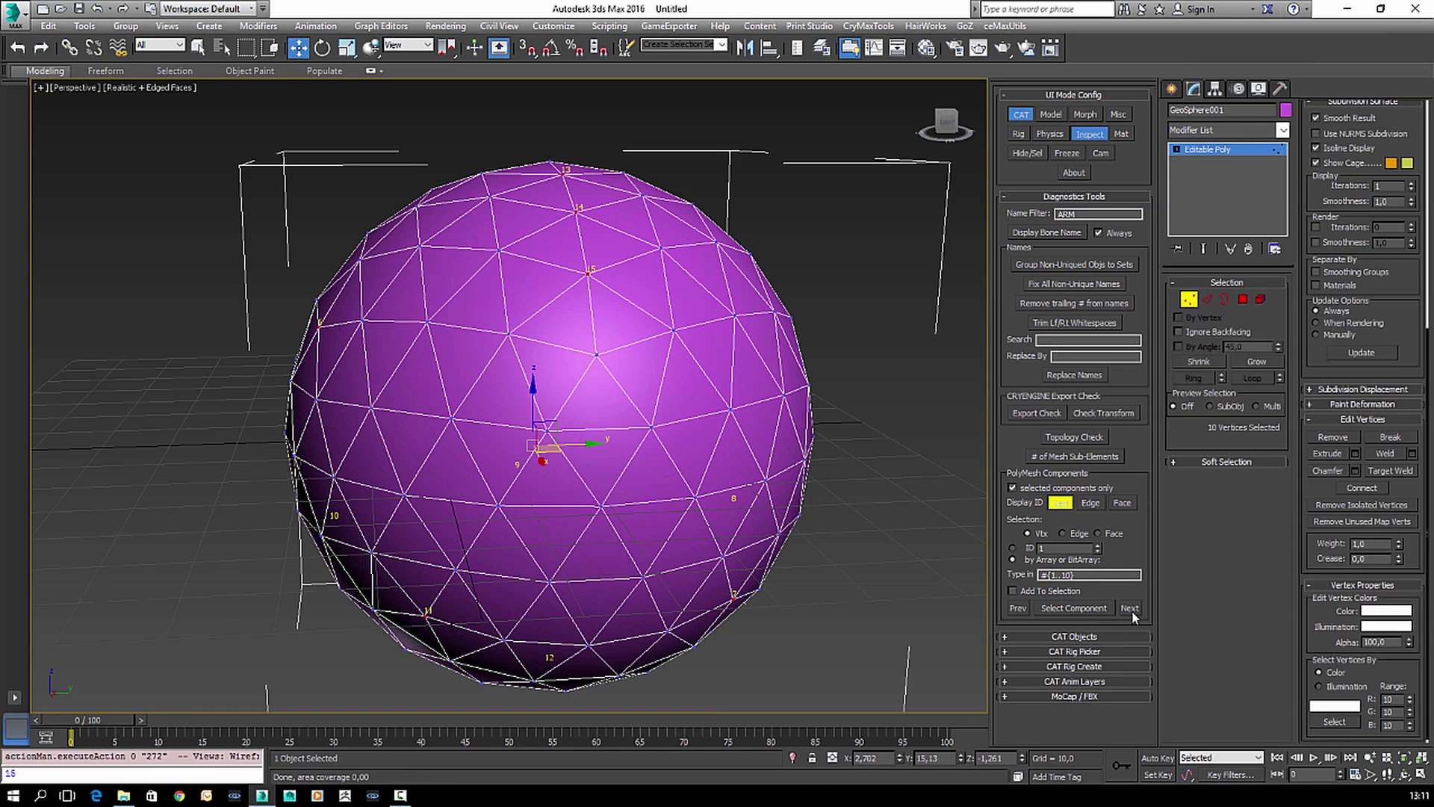
click(1131, 611)
click(1131, 611)
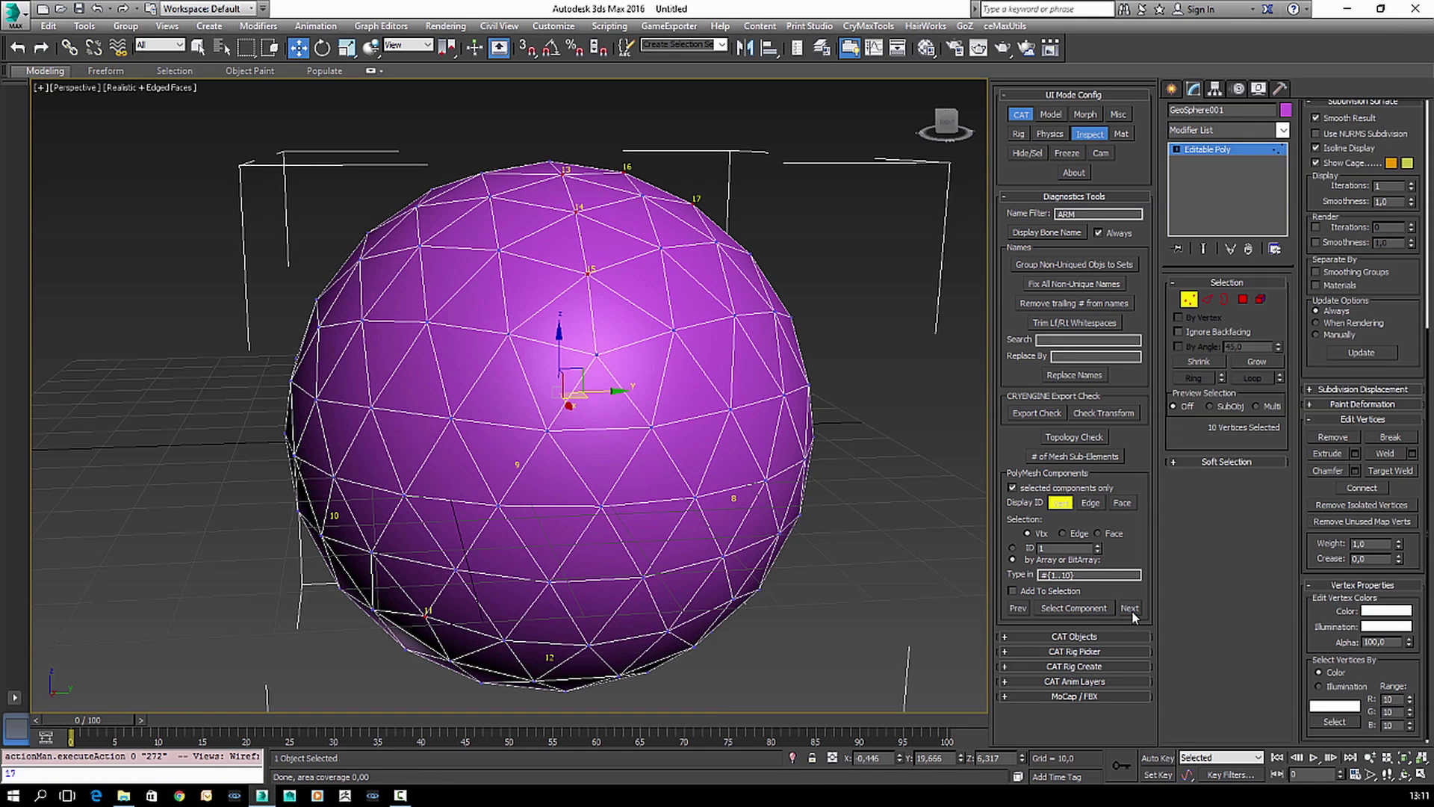
click(1132, 610)
click(1131, 610)
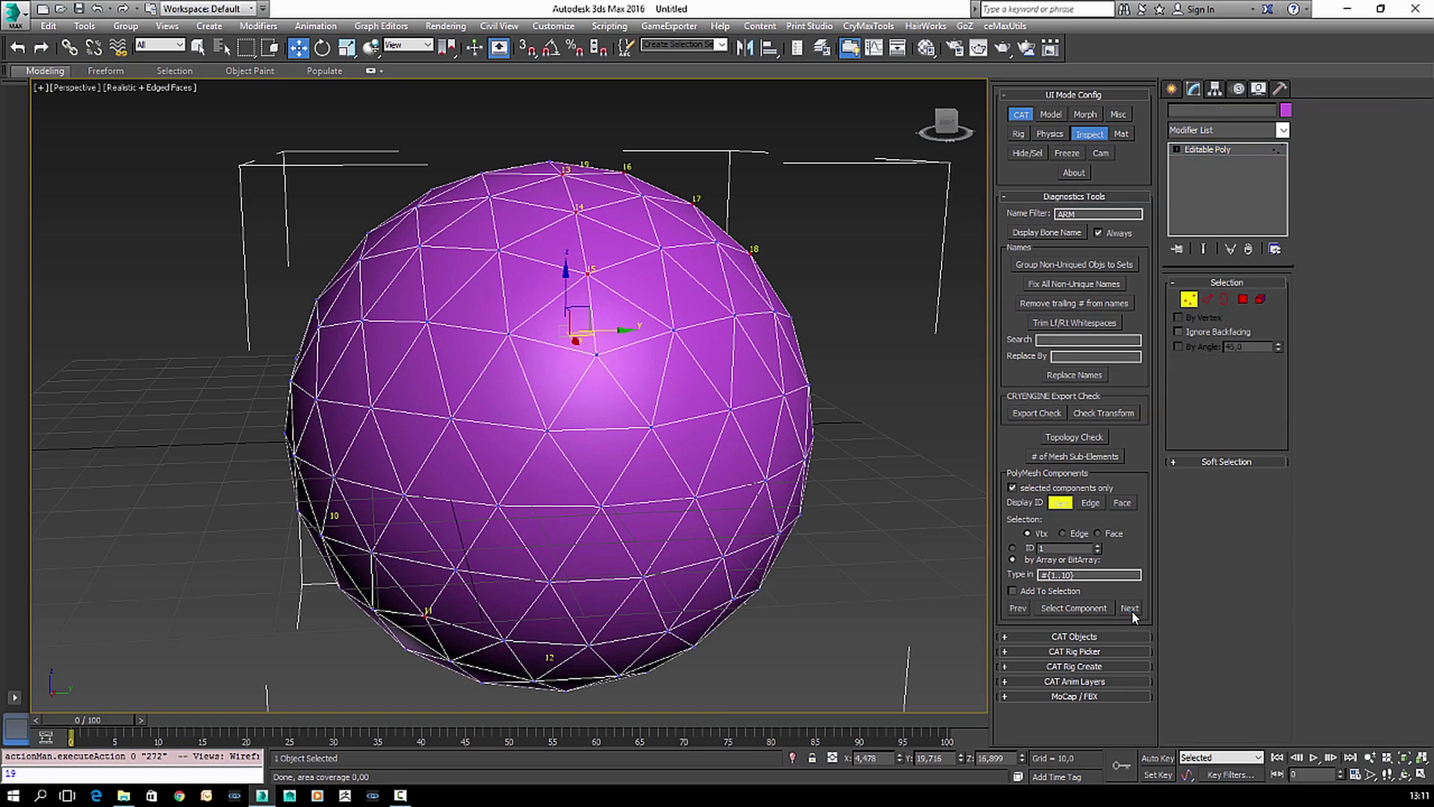
- Move the vertex selection back one ID at a time until its highest ID is 15, and inspect it from another angle
click(1016, 609)
click(1016, 609)
click(1017, 608)
click(1017, 609)
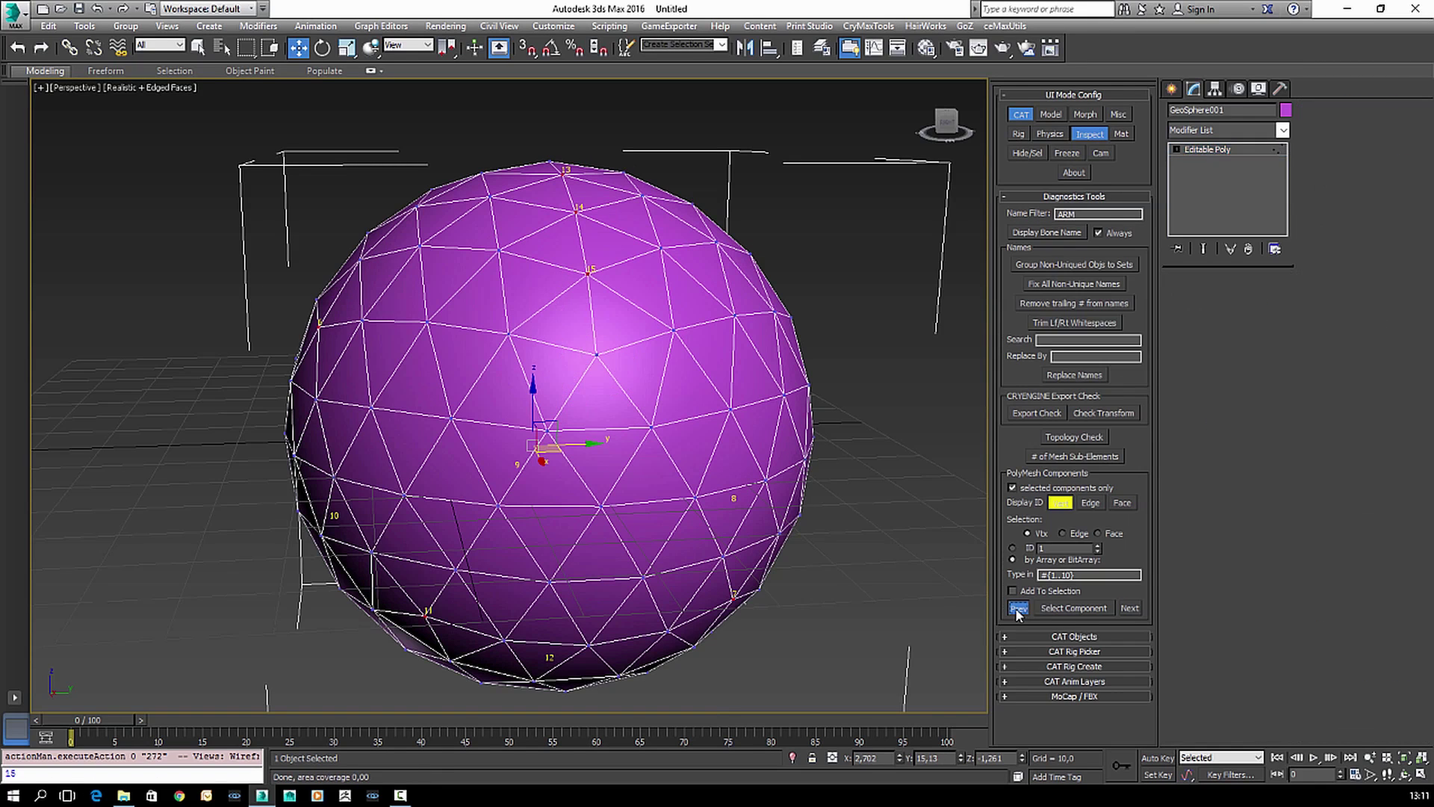
click(1016, 609)
click(1074, 609)
click(1128, 608)
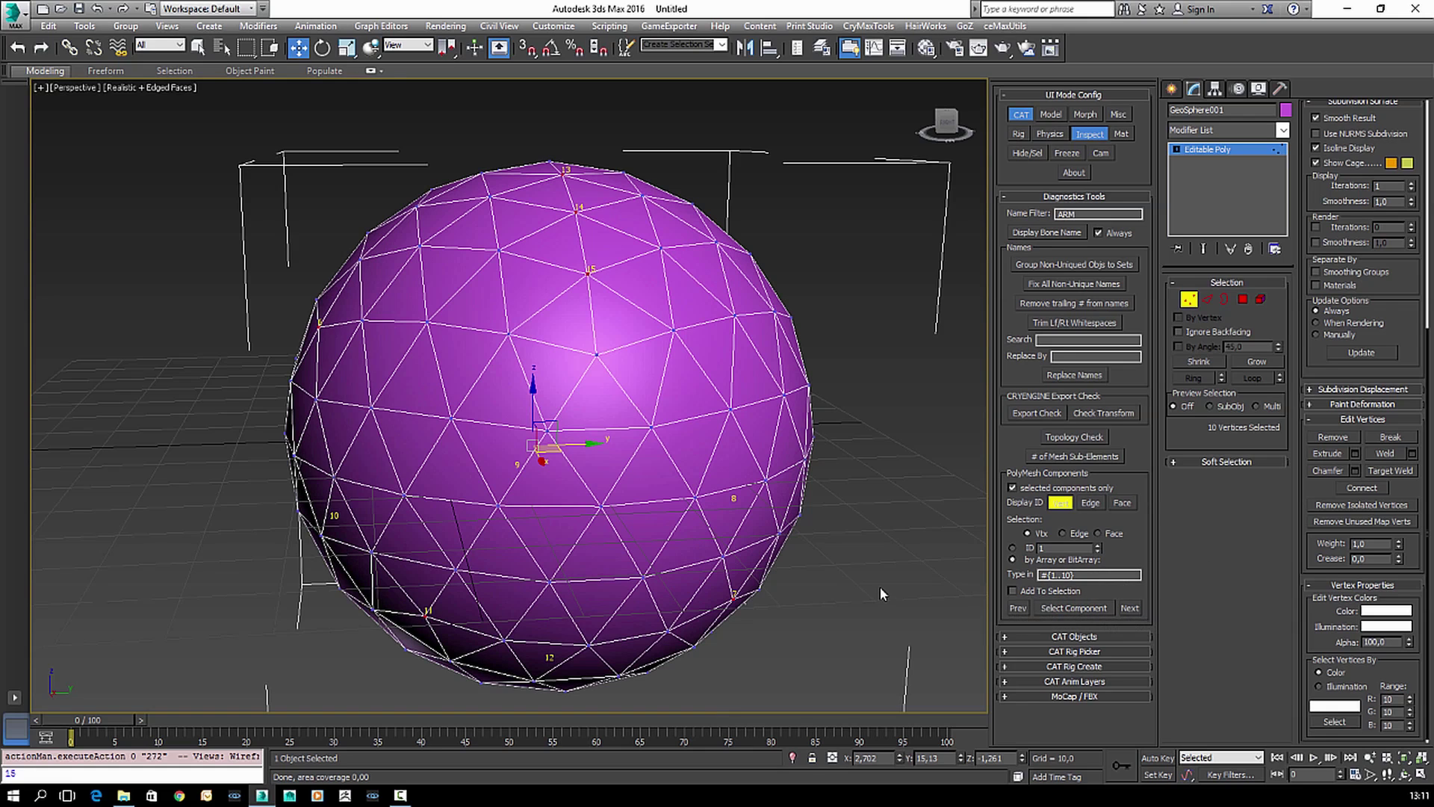
click(1017, 609)
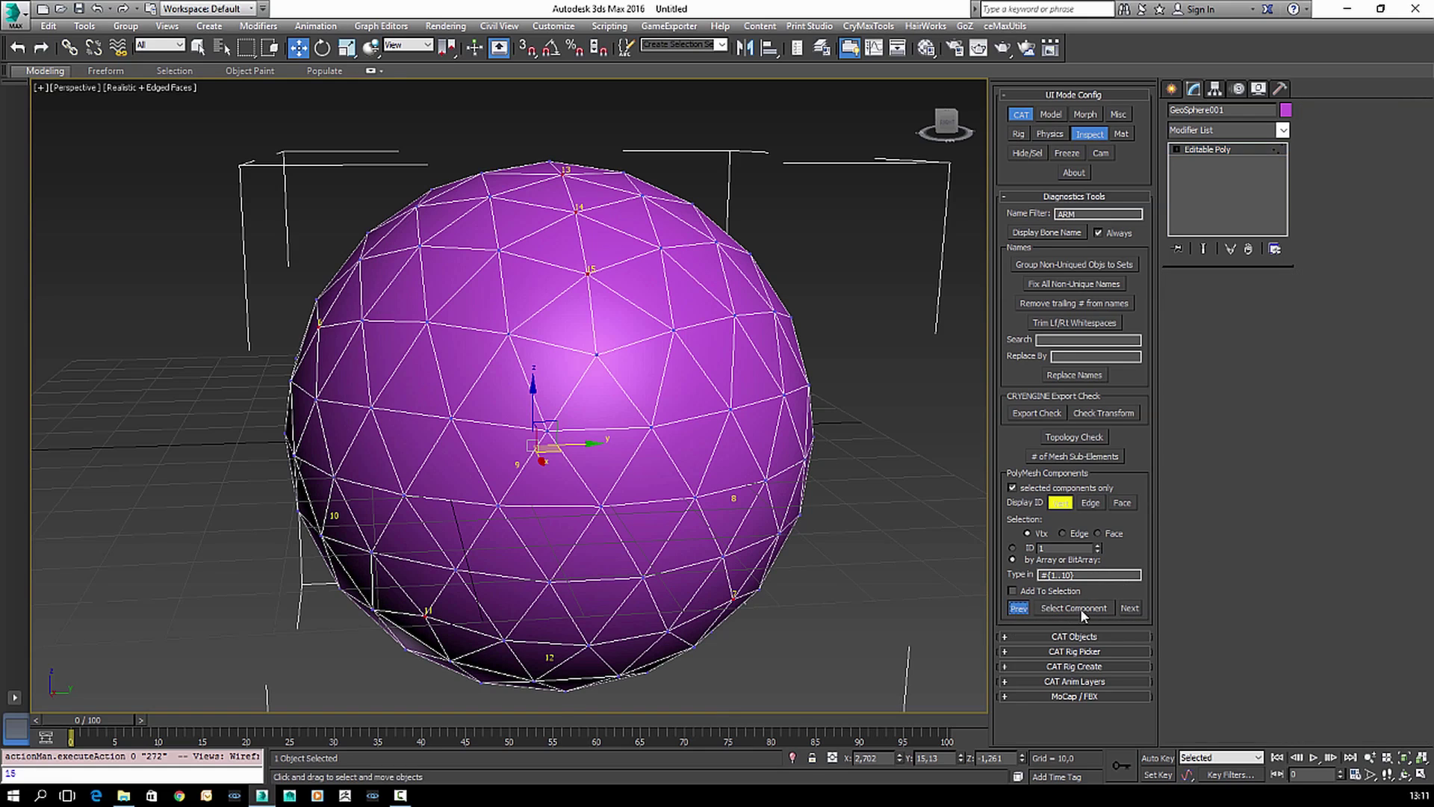
click(1129, 609)
middle_drag(679, 494, 706, 507)
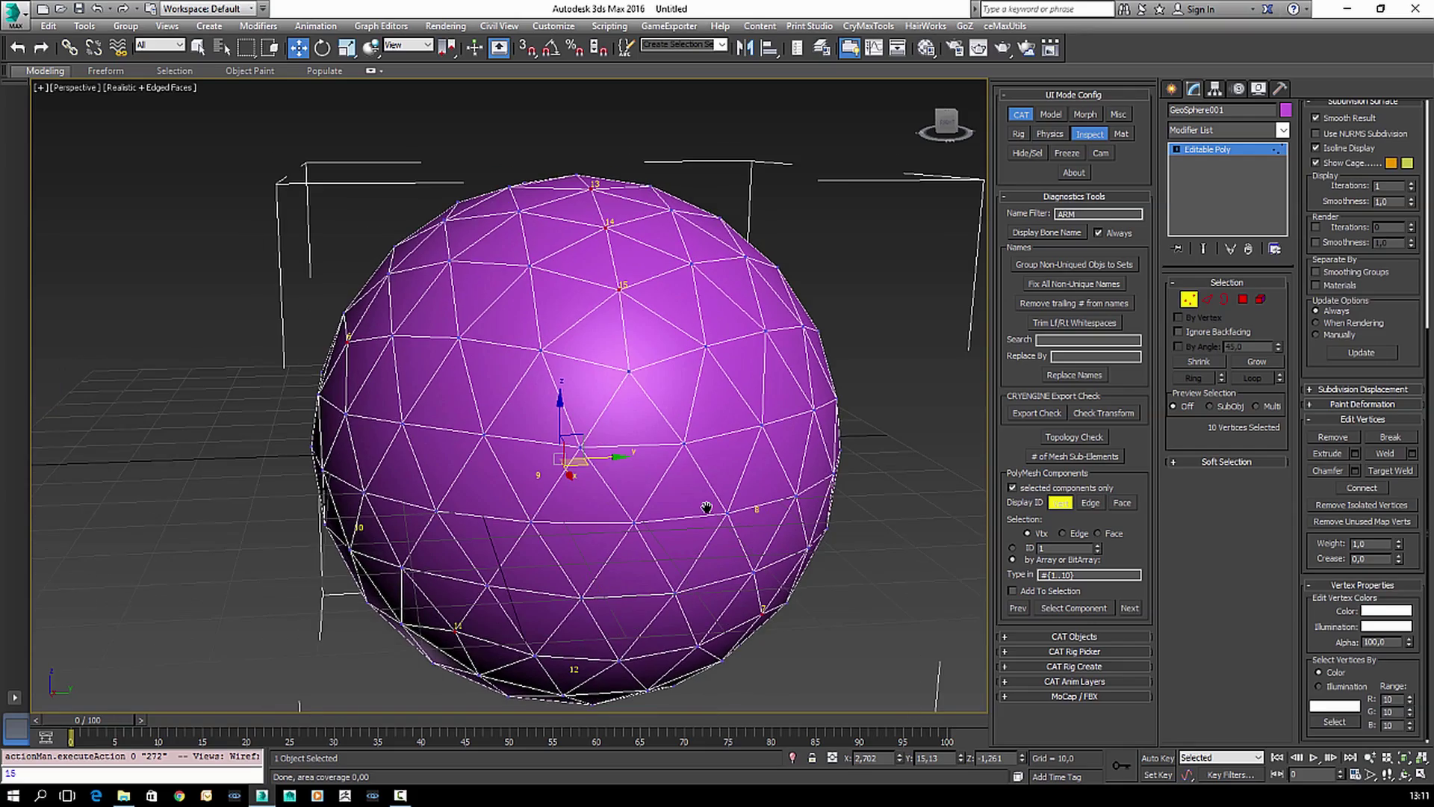
alt+middle_drag(674, 408, 724, 457)
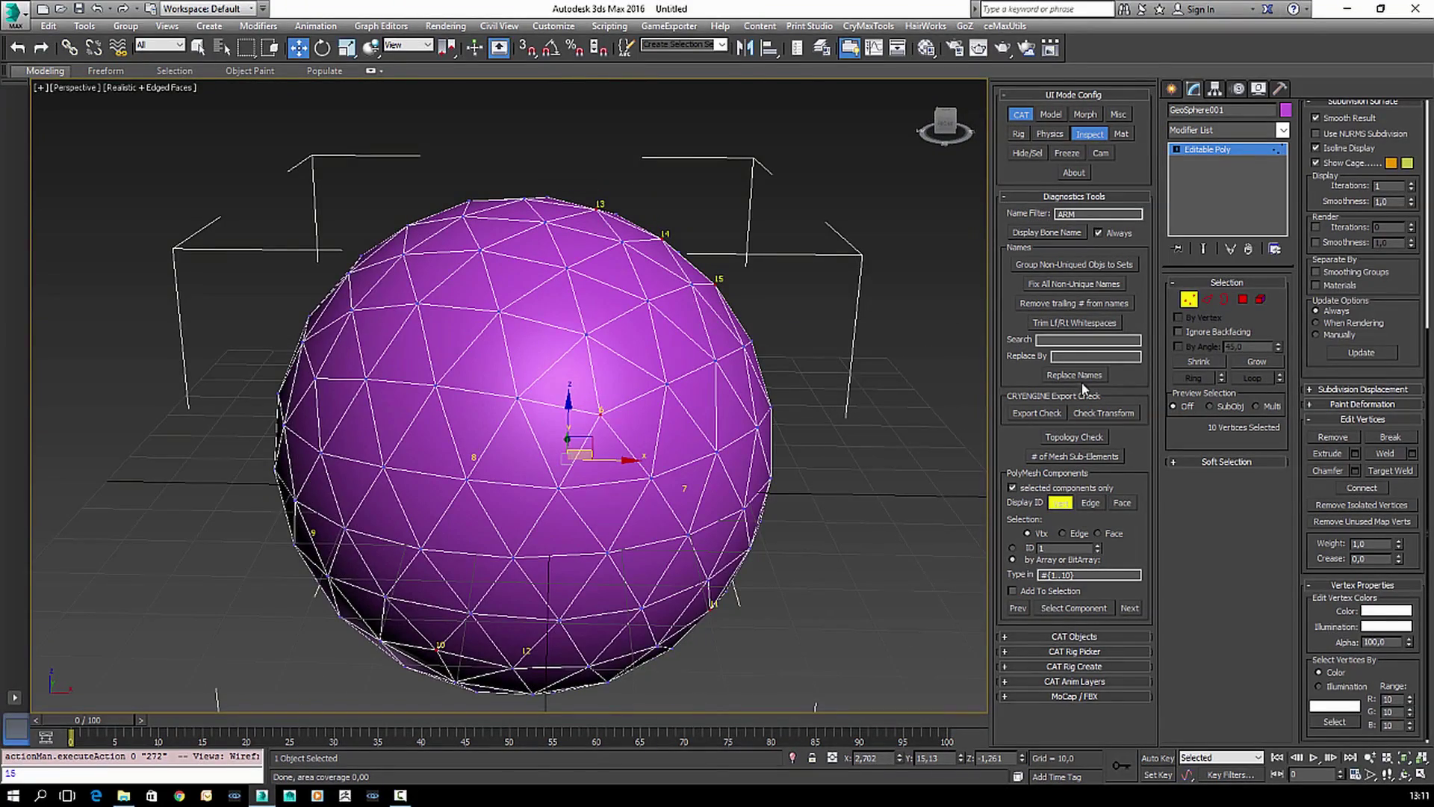